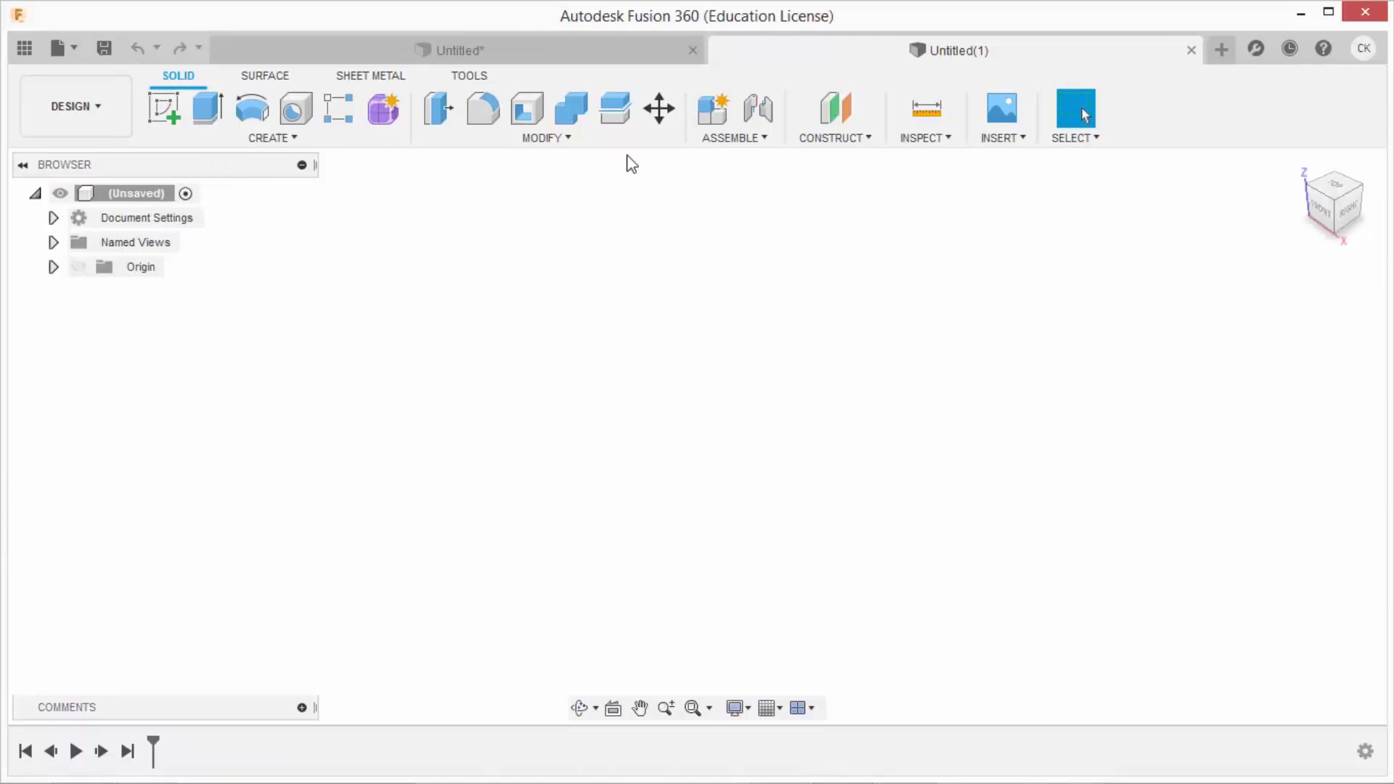
# Construct a plane at a 25-degree angle about the Y axis
pyautogui.click(854, 138)
pyautogui.click(835, 187)
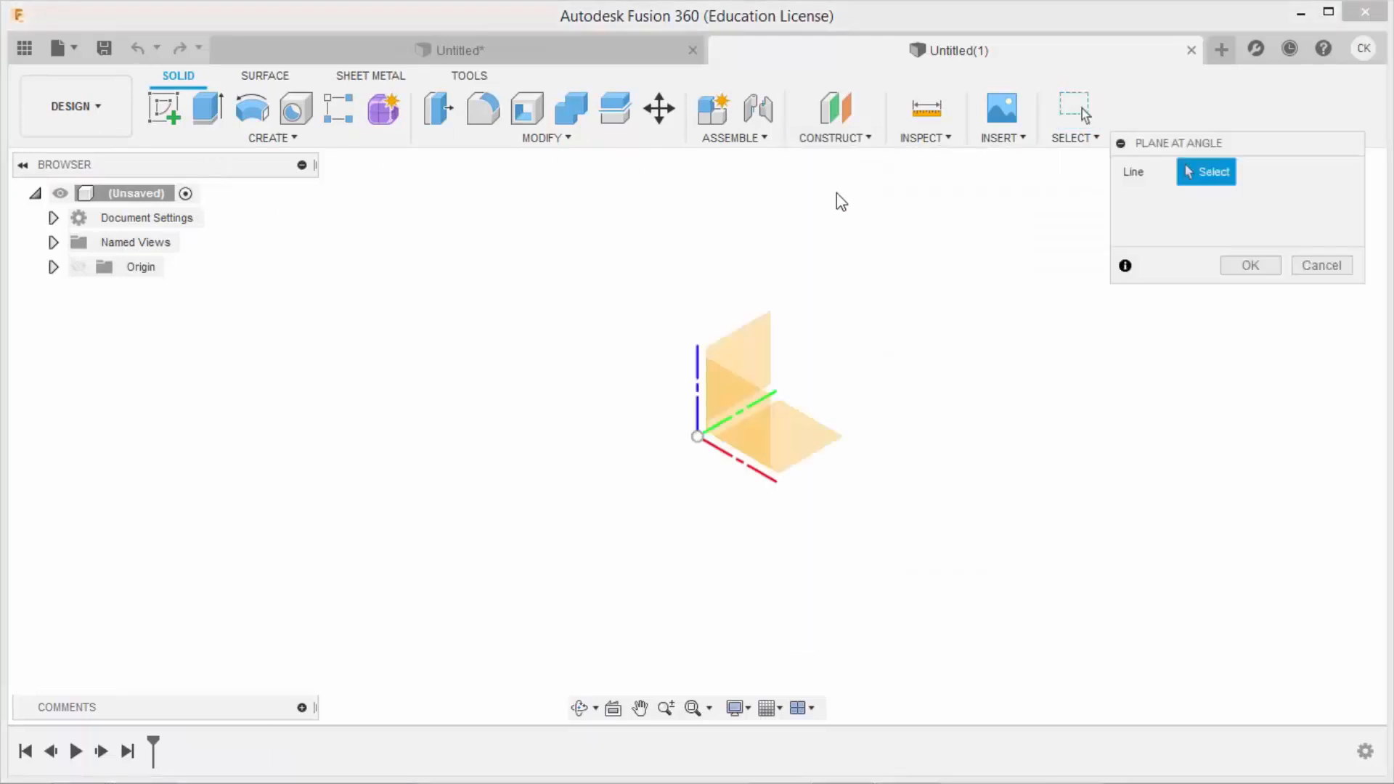
pyautogui.click(774, 389)
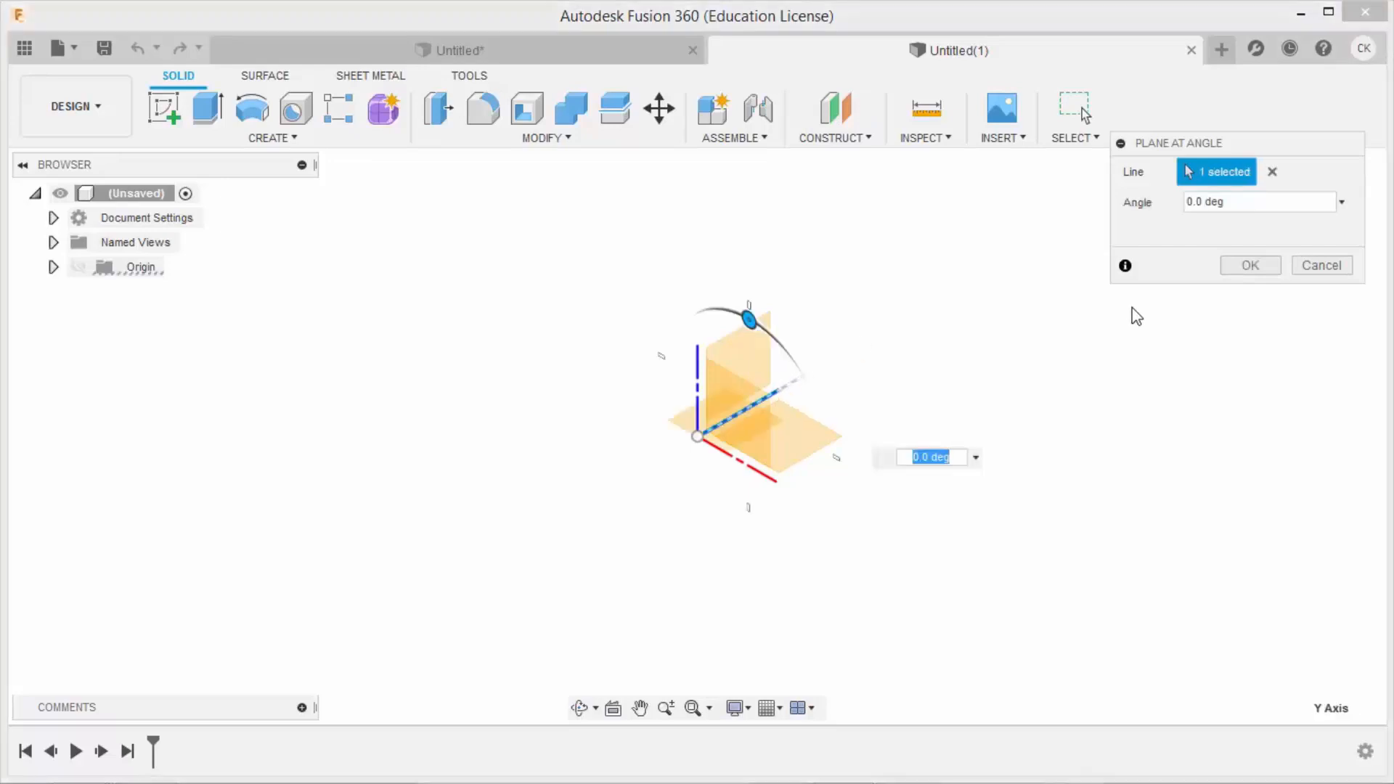
pyautogui.write('25')
pyautogui.click(1250, 266)
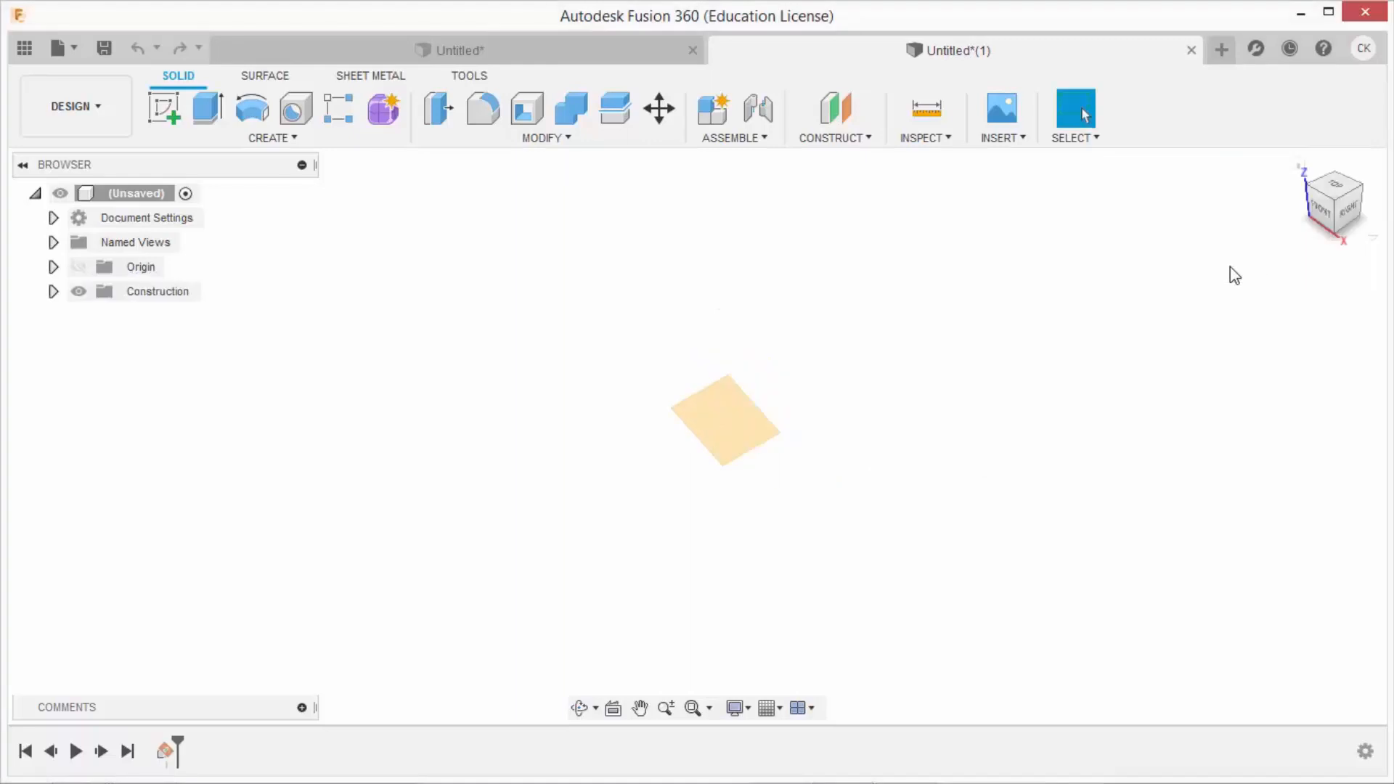
# Start a sketch on the angled construction plane, show the origin geometry and view the sketch plane face-on
pyautogui.click(164, 108)
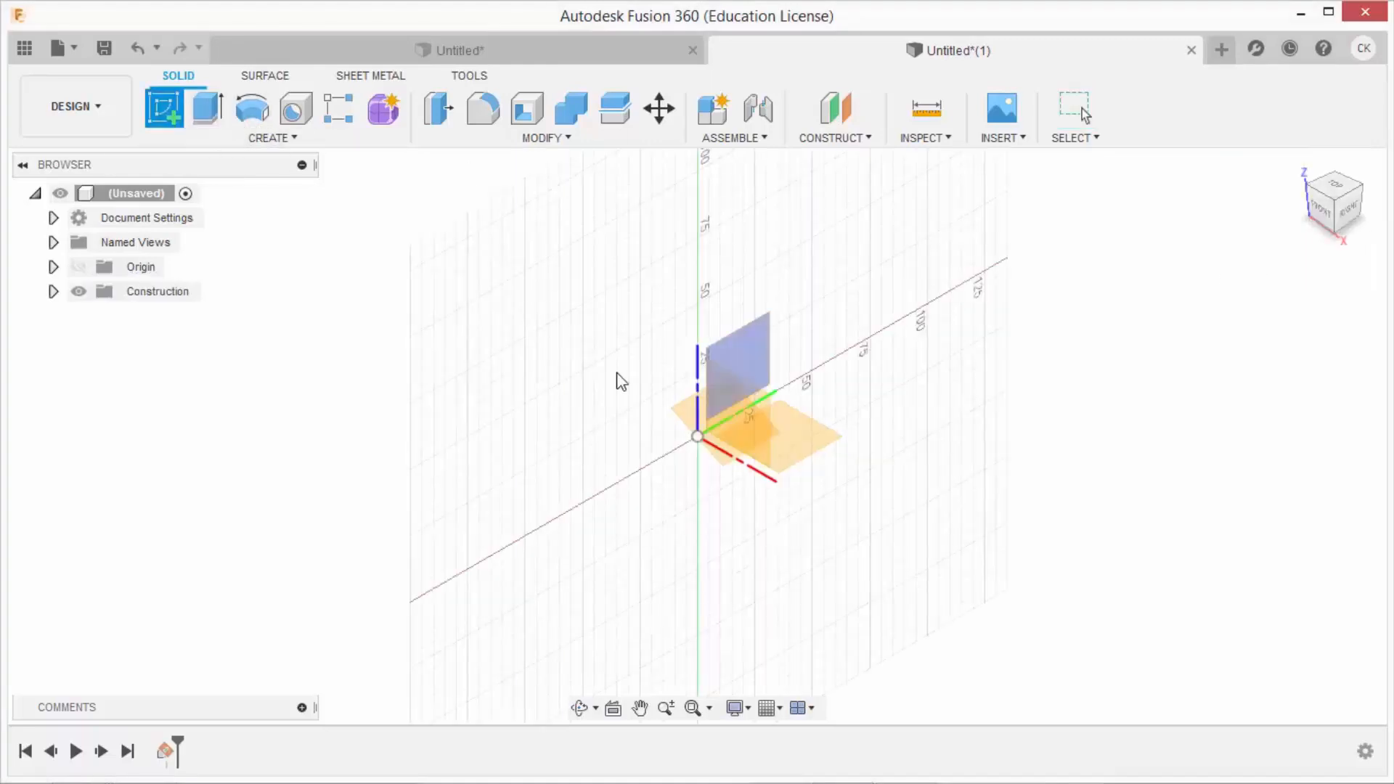
pyautogui.click(680, 413)
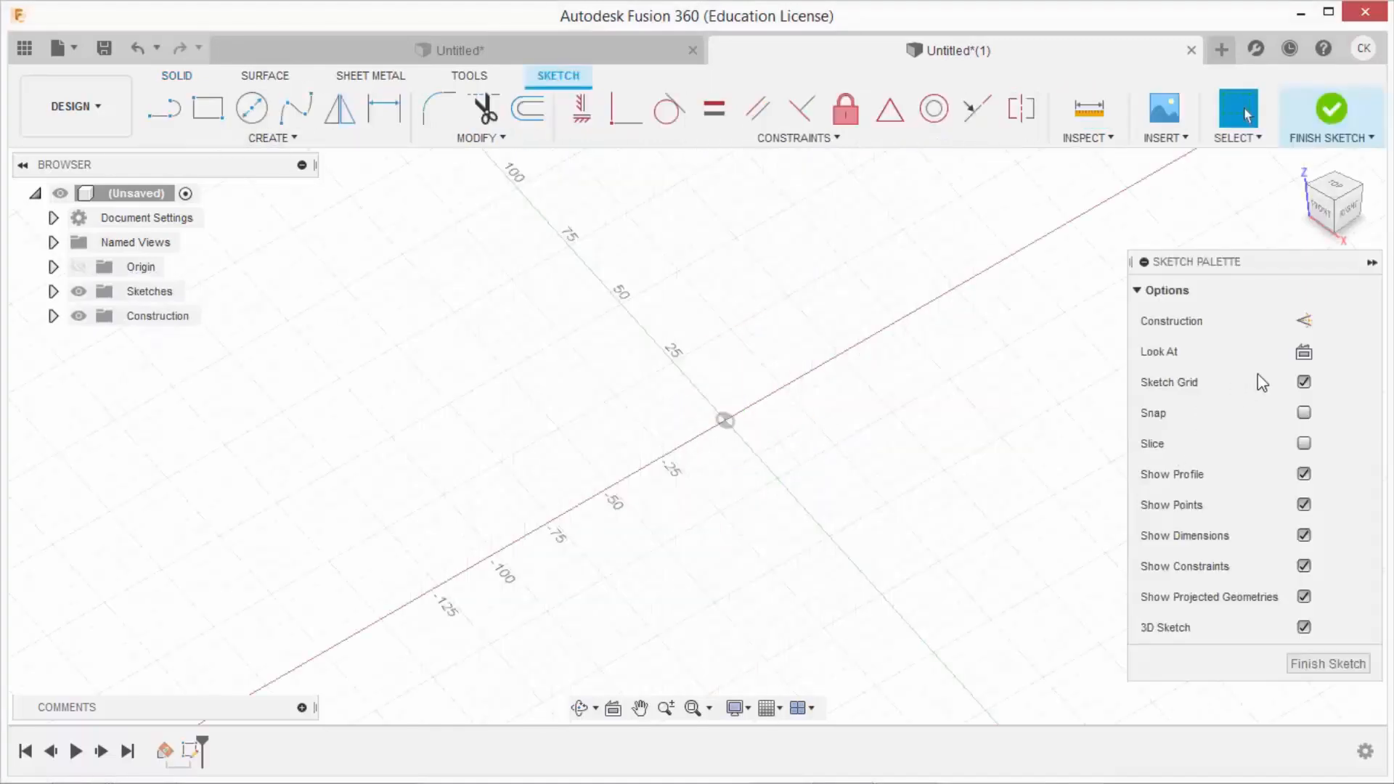
pyautogui.click(1304, 352)
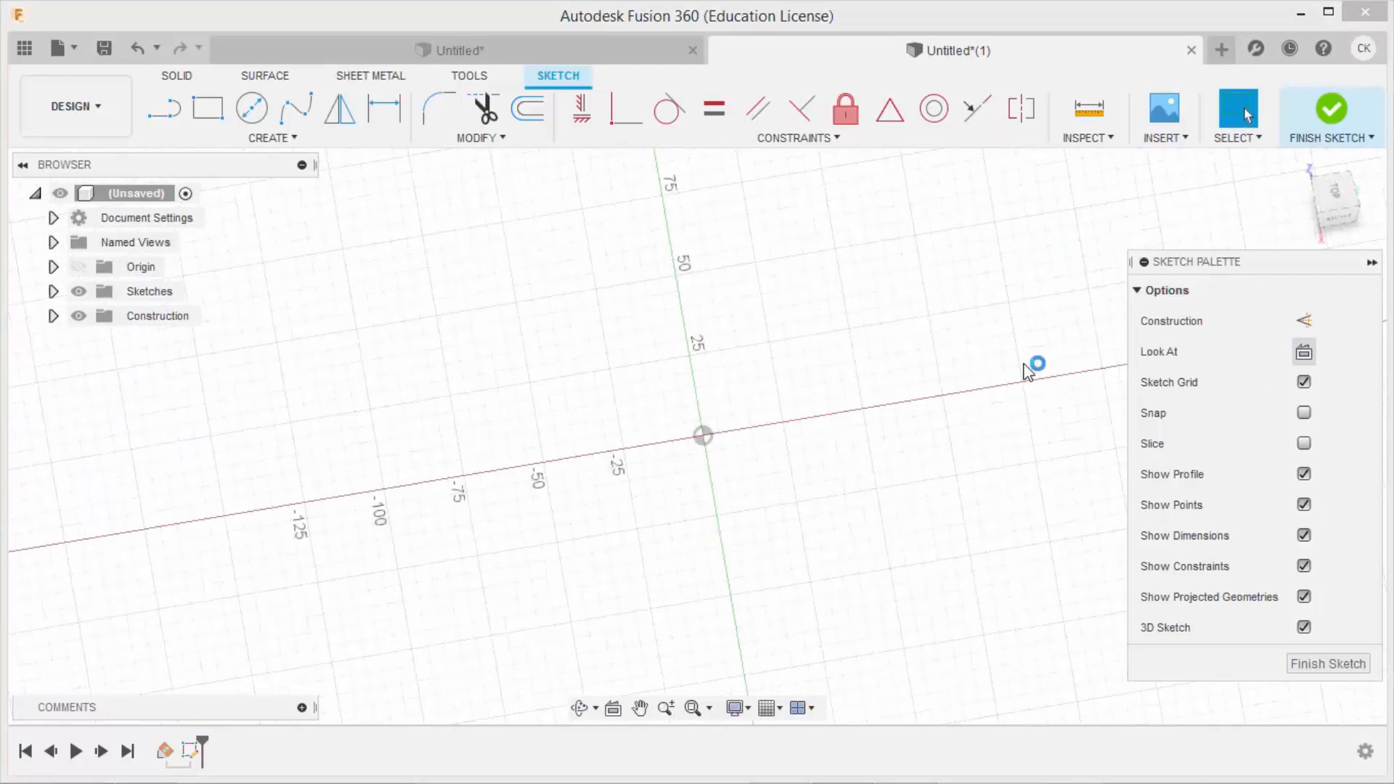
pyautogui.click(77, 267)
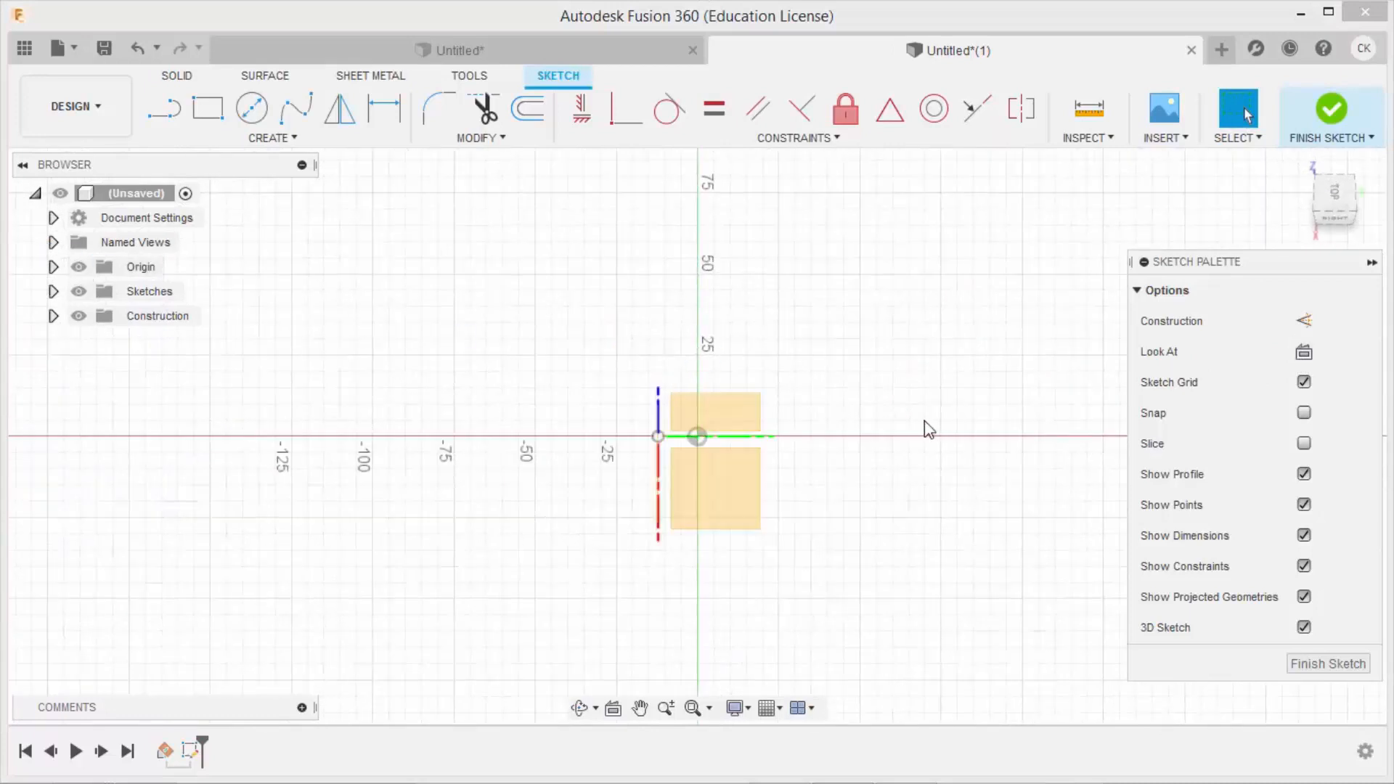
pyautogui.moveTo(881, 412)
pyautogui.keyDown('shift'); pyautogui.mouseDown(button='middle')
pyautogui.moveTo(912, 333)
pyautogui.moveTo(895, 318)
pyautogui.moveTo(890, 329)
pyautogui.mouseUp(button='middle'); pyautogui.keyUp('shift')
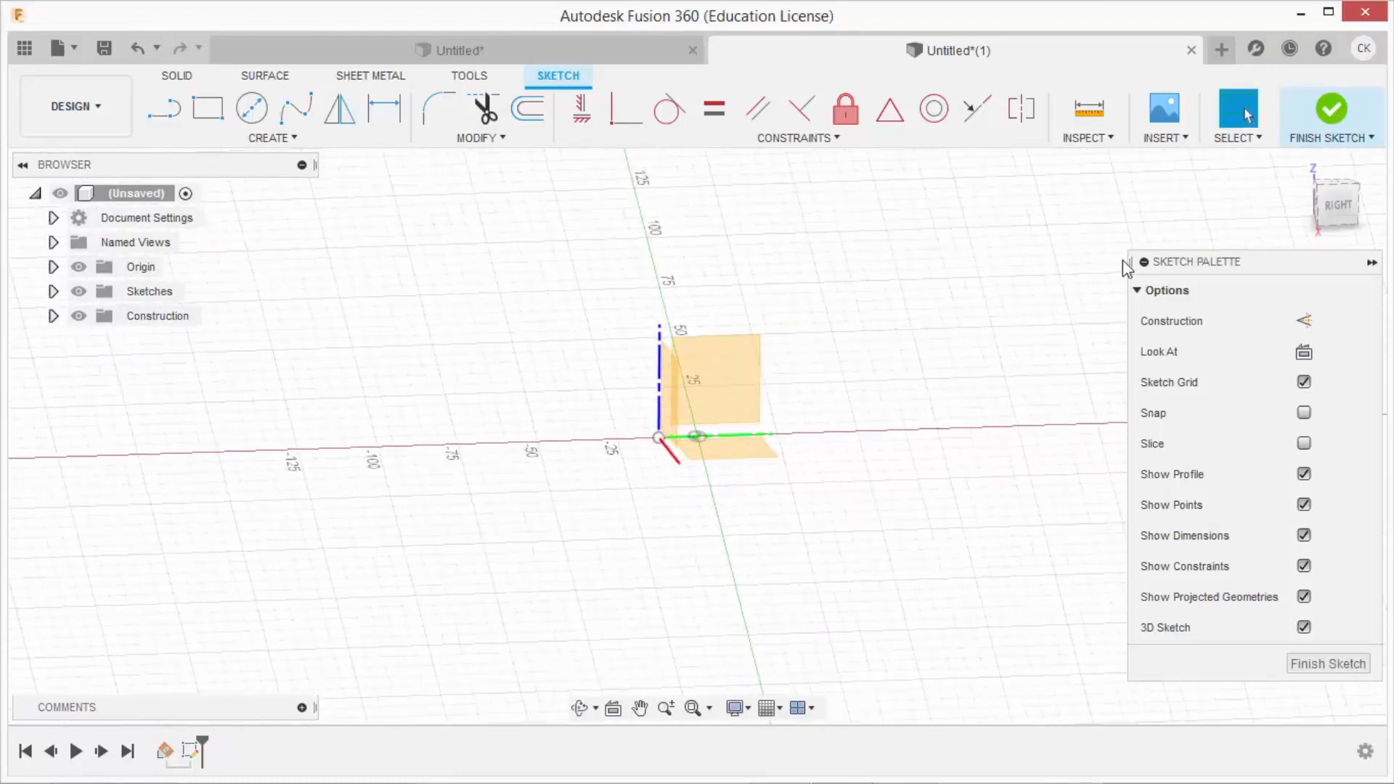
pyautogui.click(1303, 352)
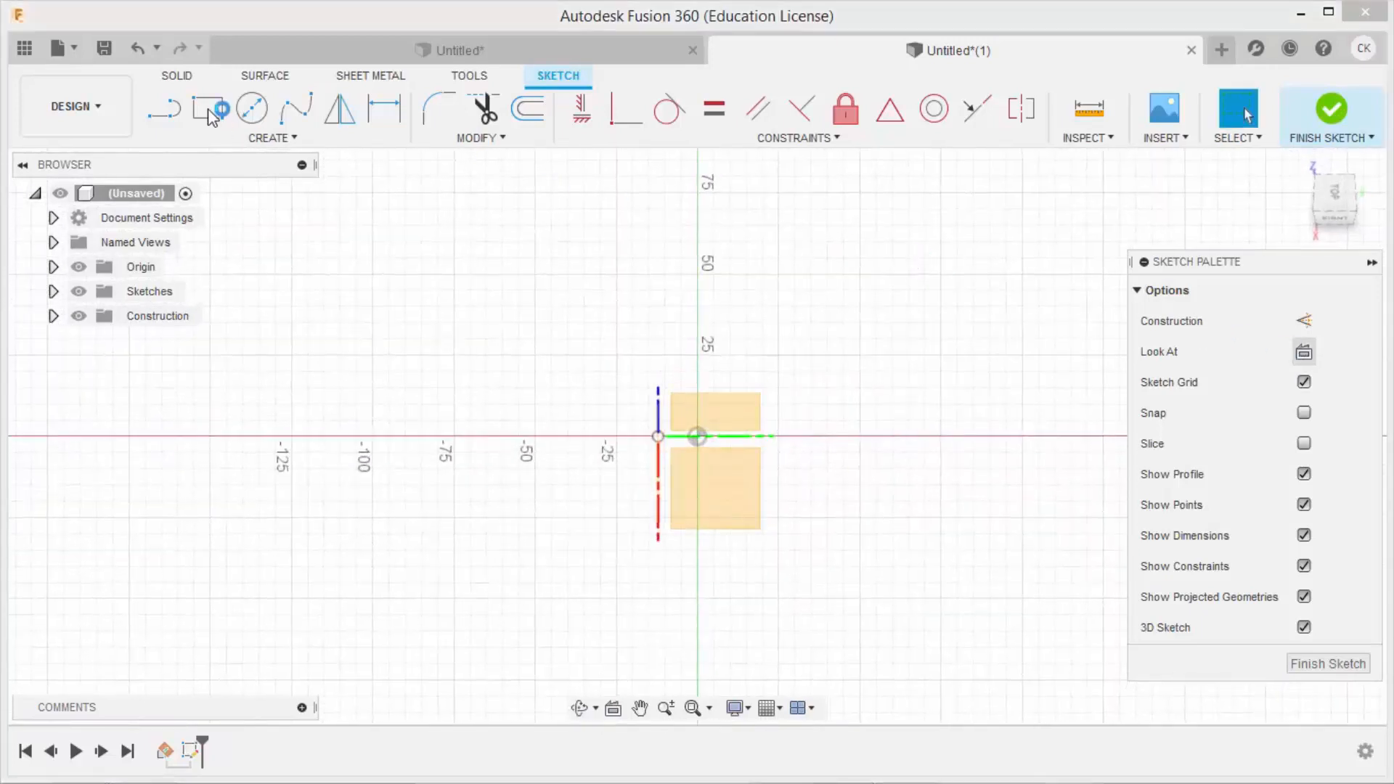
# Sketch a center-diameter circle on the angled plane, with its center away from the origin
pyautogui.click(251, 108)
pyautogui.scroll(-3, 596, 268)
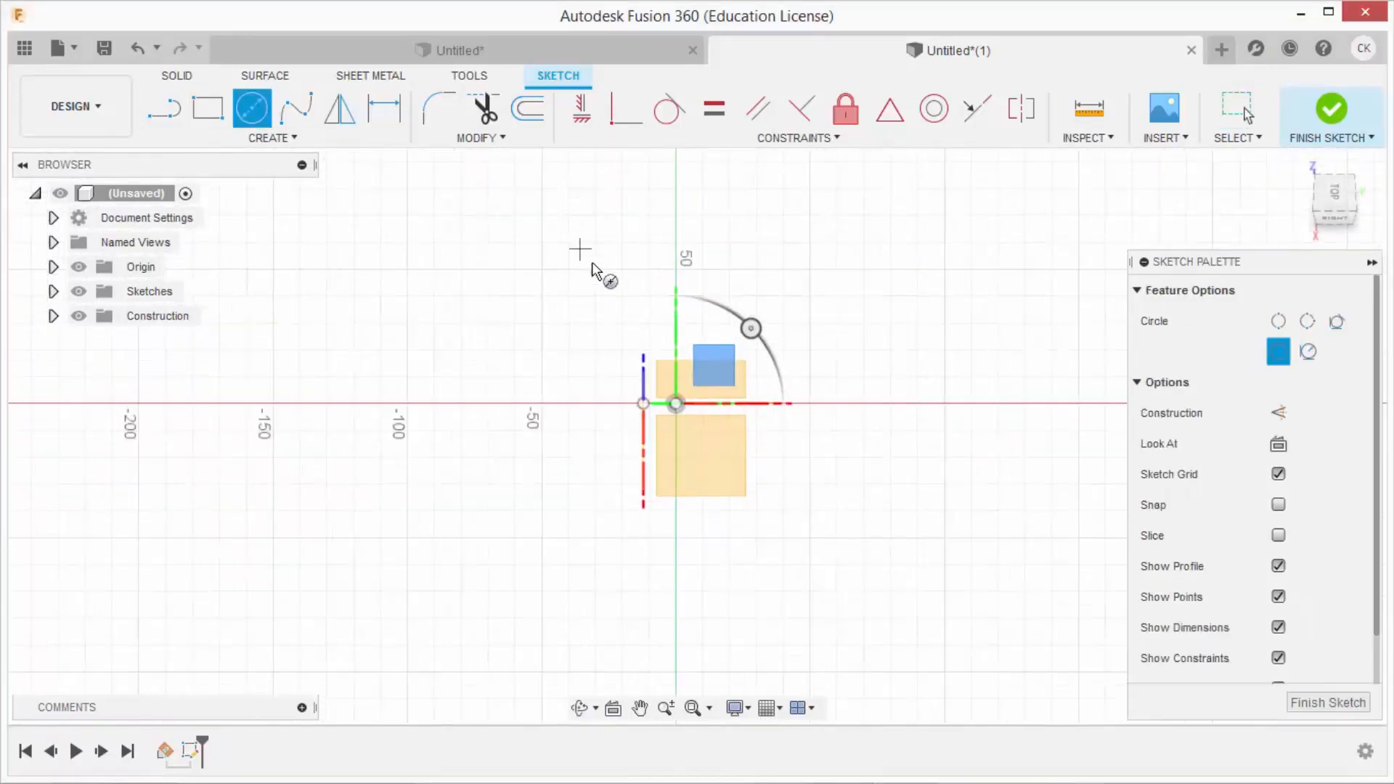
pyautogui.click(555, 562)
pyautogui.click(570, 416)
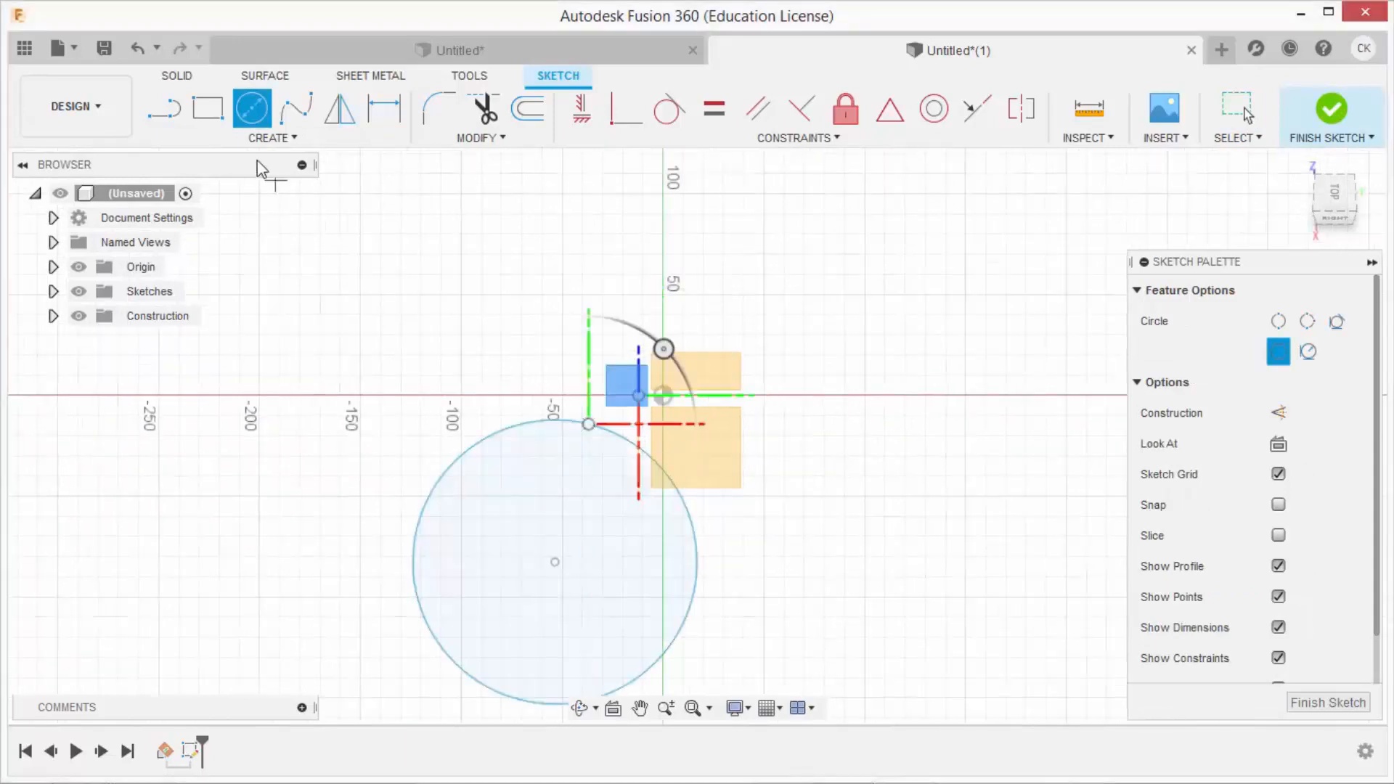
# Draw a horizontal line across the circle above its center and trim the excess, keeping only the upper circular segment
pyautogui.press('l')
pyautogui.click(388, 520)
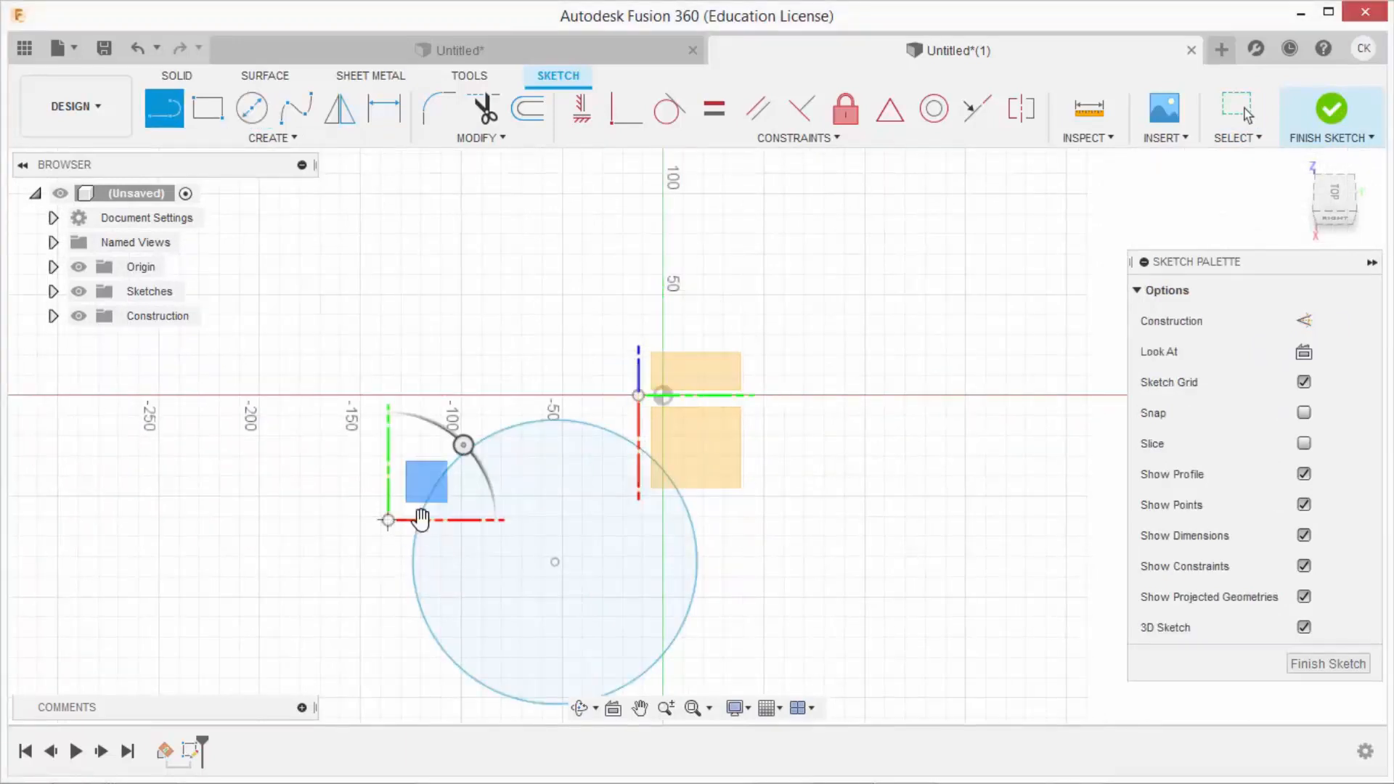
pyautogui.click(755, 520)
pyautogui.click(483, 109)
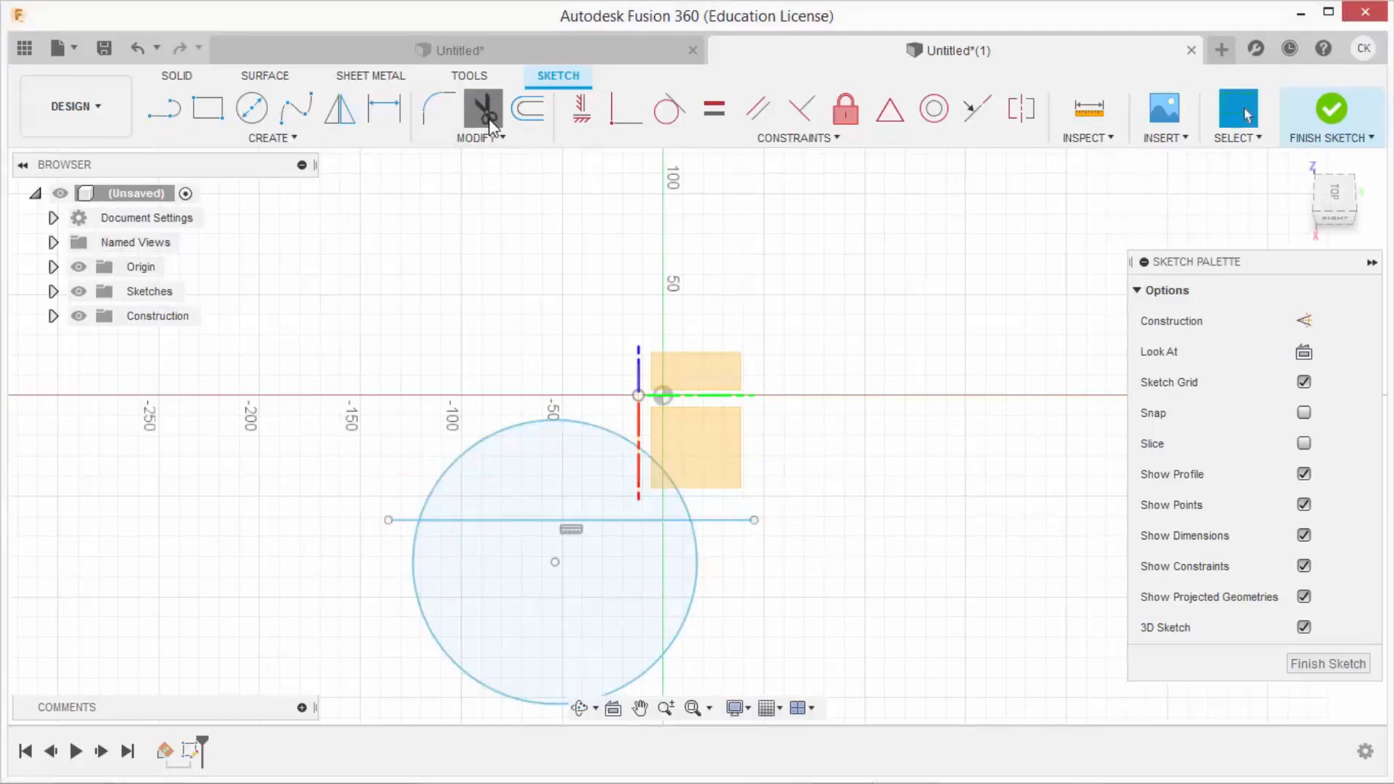
pyautogui.moveTo(741, 456)
pyautogui.mouseDown()
pyautogui.moveTo(718, 572)
pyautogui.moveTo(344, 555)
pyautogui.mouseUp()
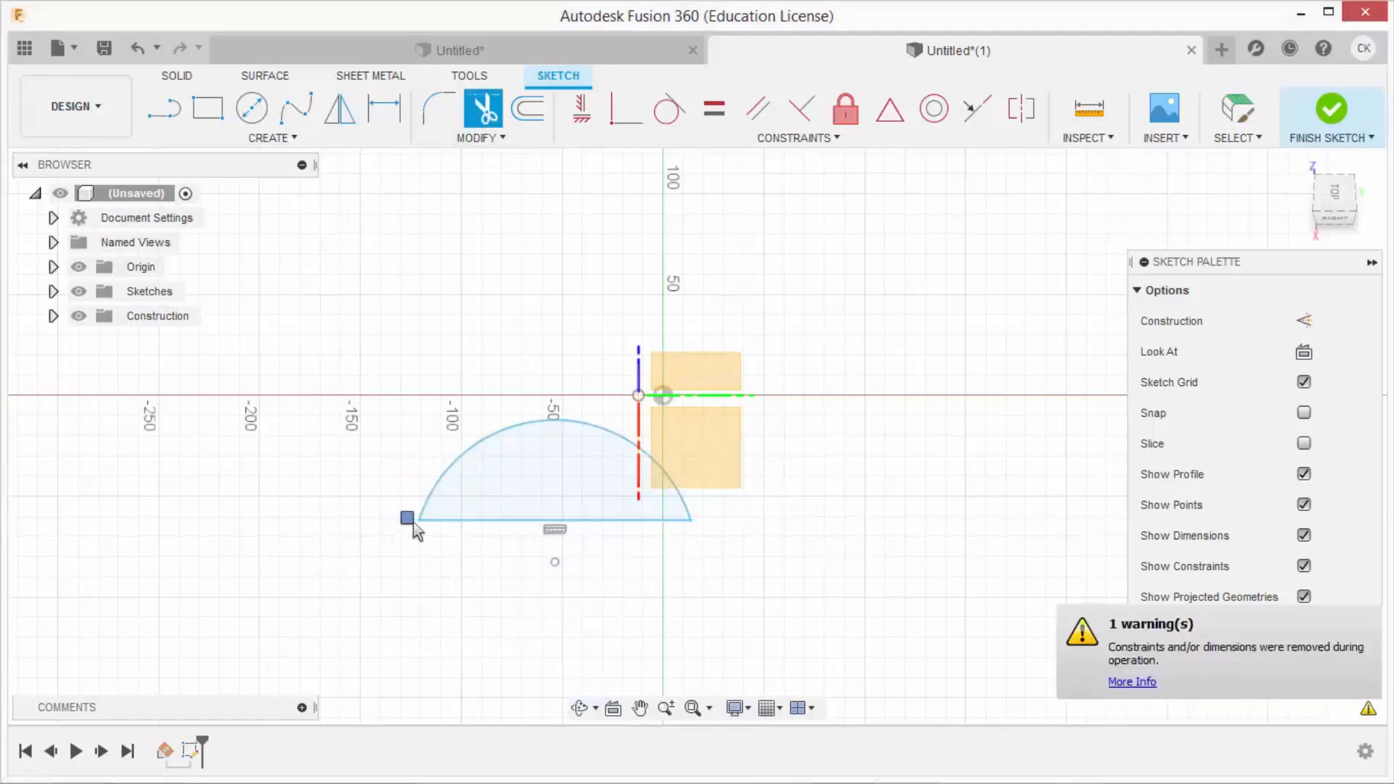
# Dimension the arc of the segment with a radius of 37.5 mm
pyautogui.click(383, 113)
pyautogui.click(496, 431)
pyautogui.click(465, 364)
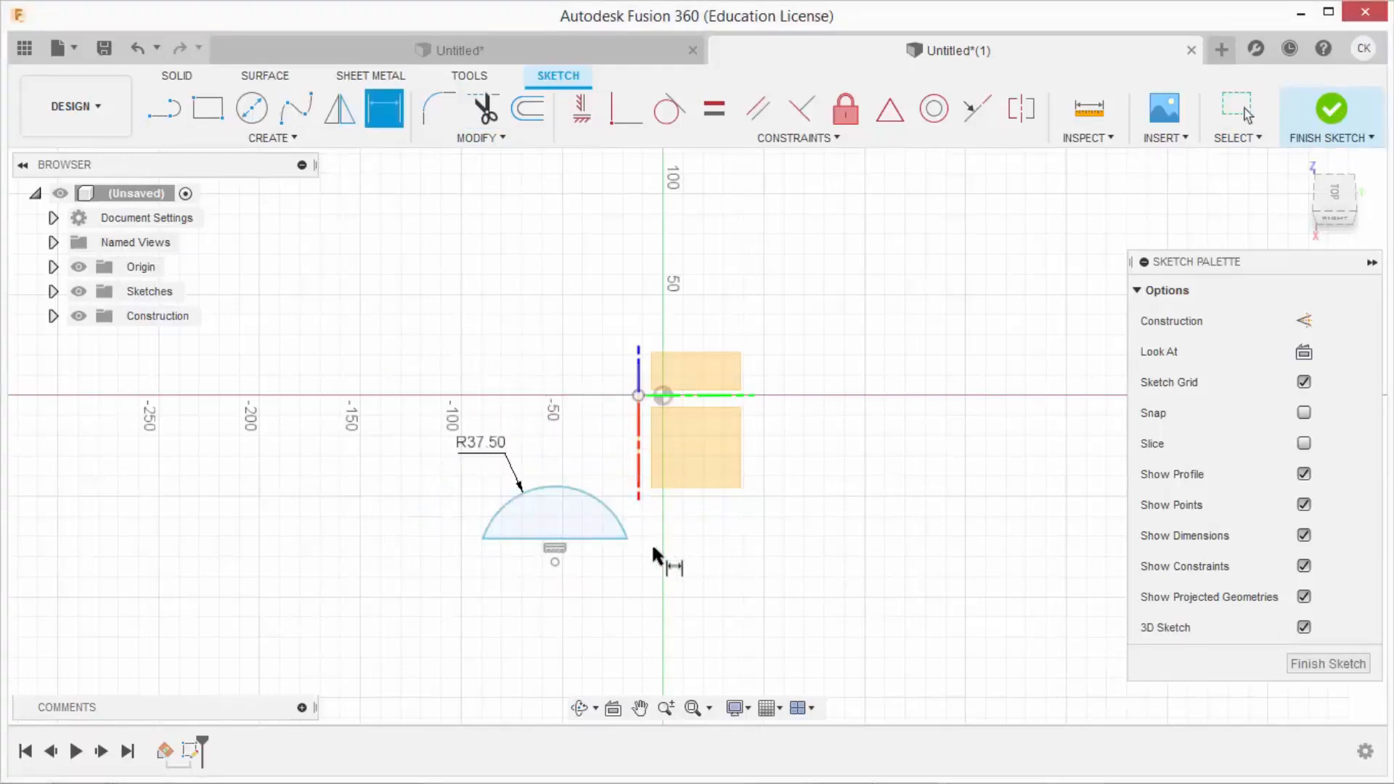
pyautogui.click(569, 539)
pyautogui.click(555, 485)
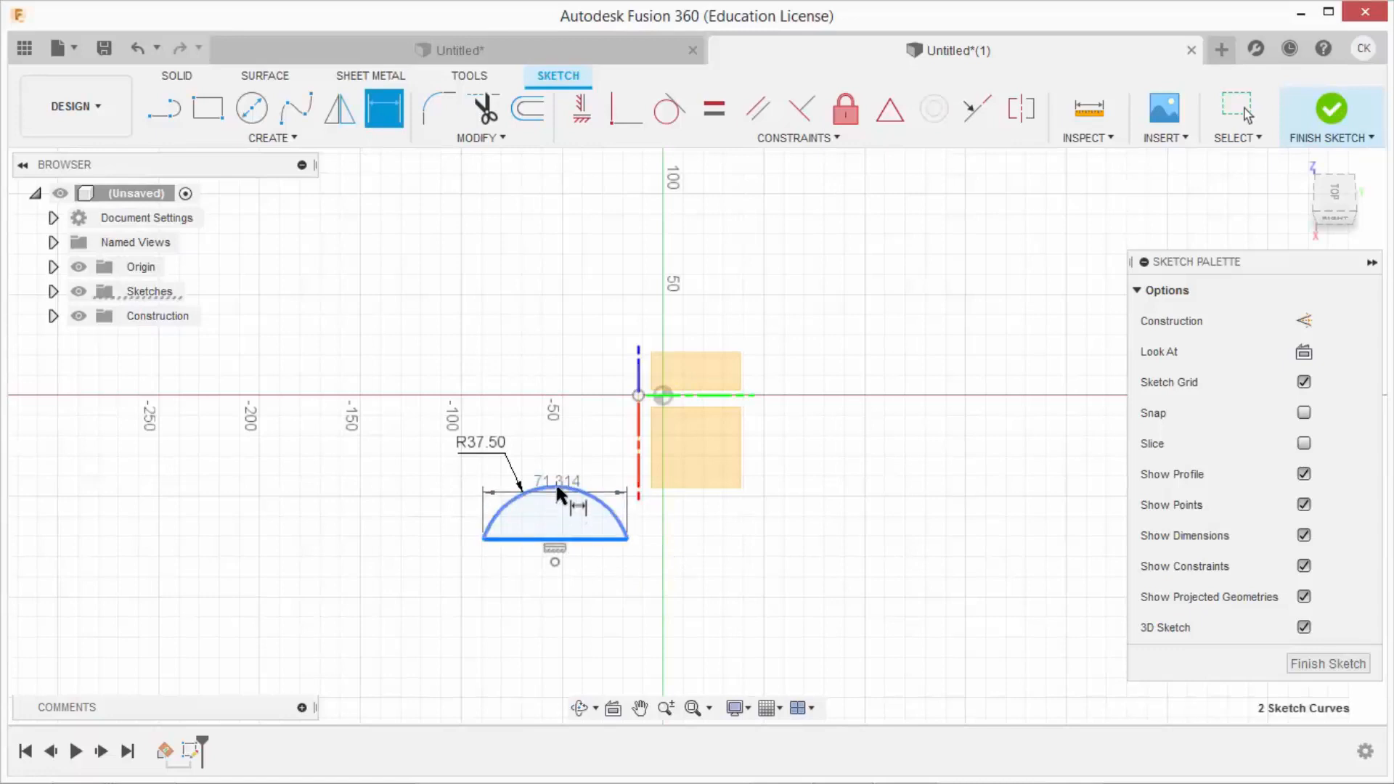
pyautogui.press('Escape')
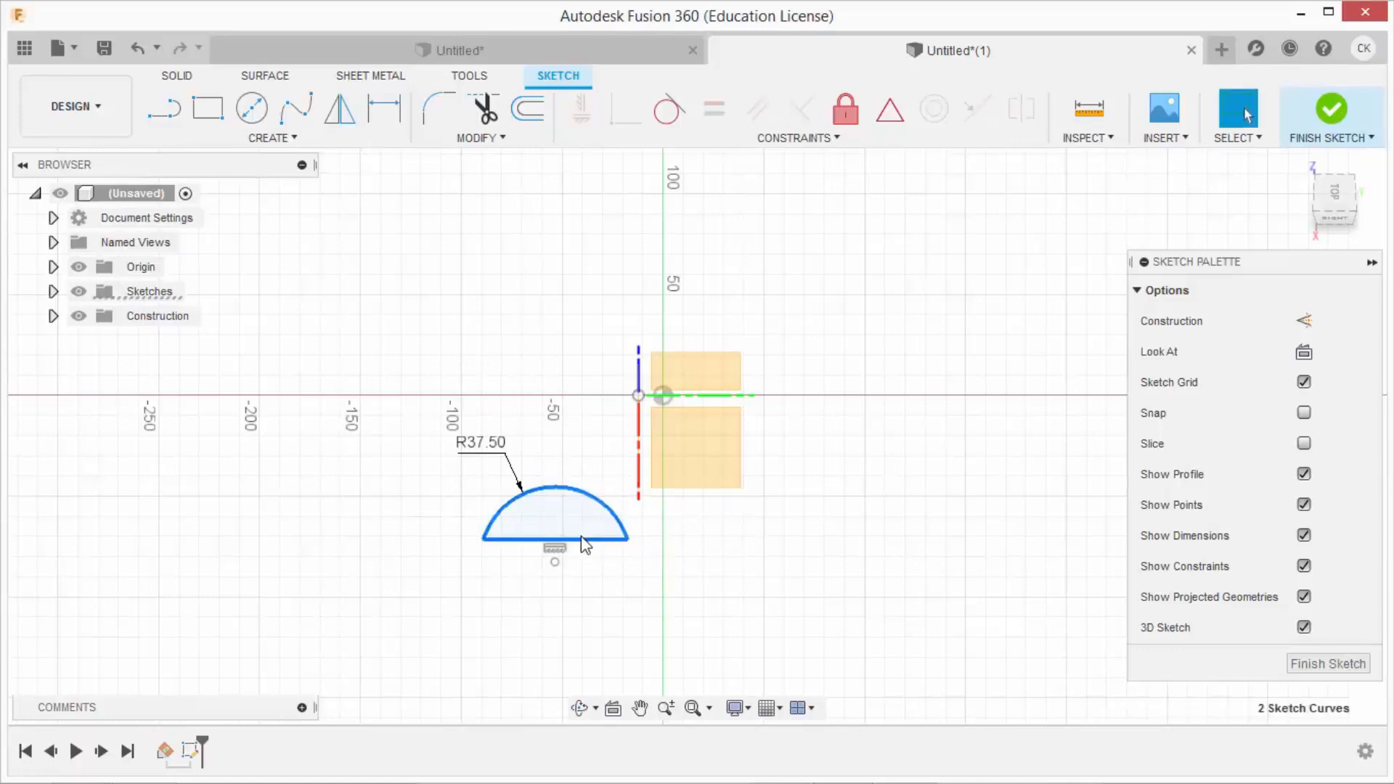
# Place a sketch point at the midpoint of the arc
pyautogui.scroll(2, 582, 535)
pyautogui.click(273, 137)
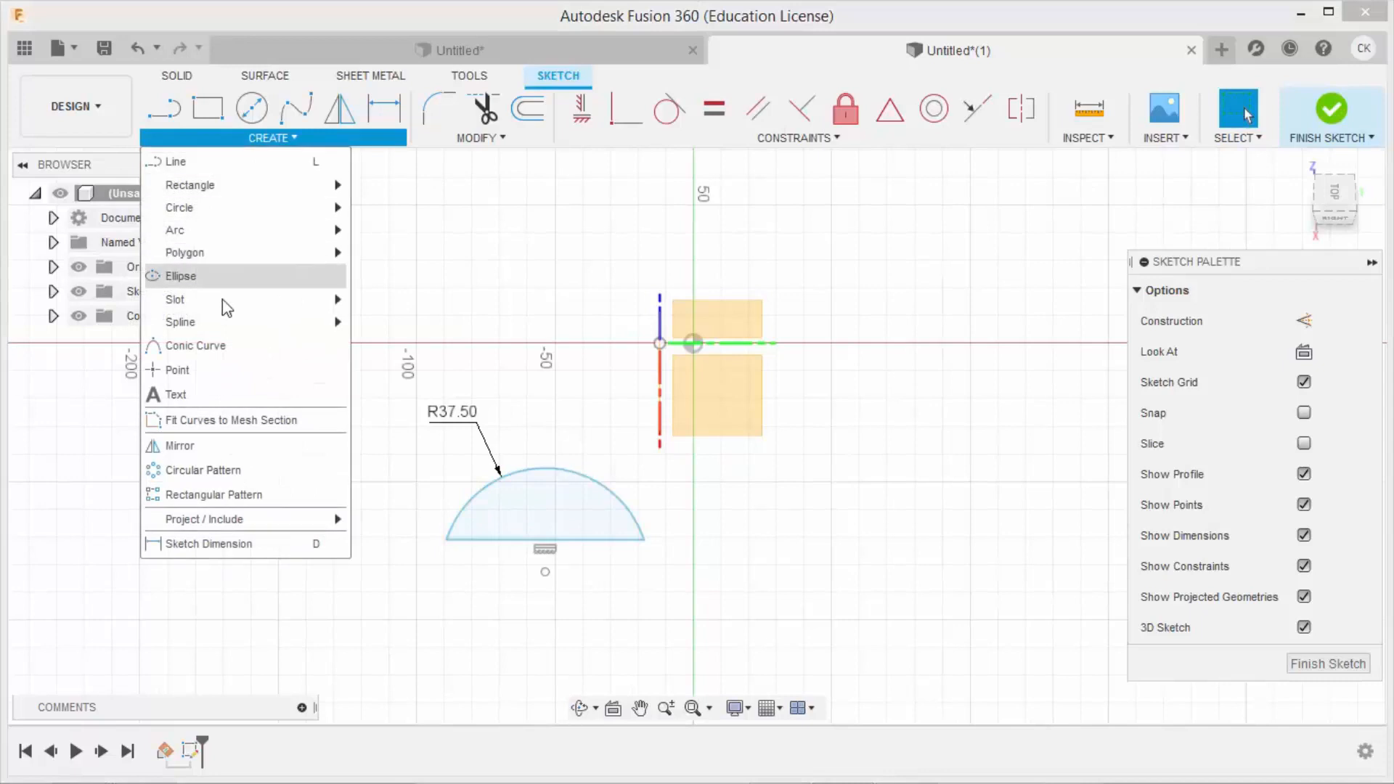
pyautogui.click(177, 370)
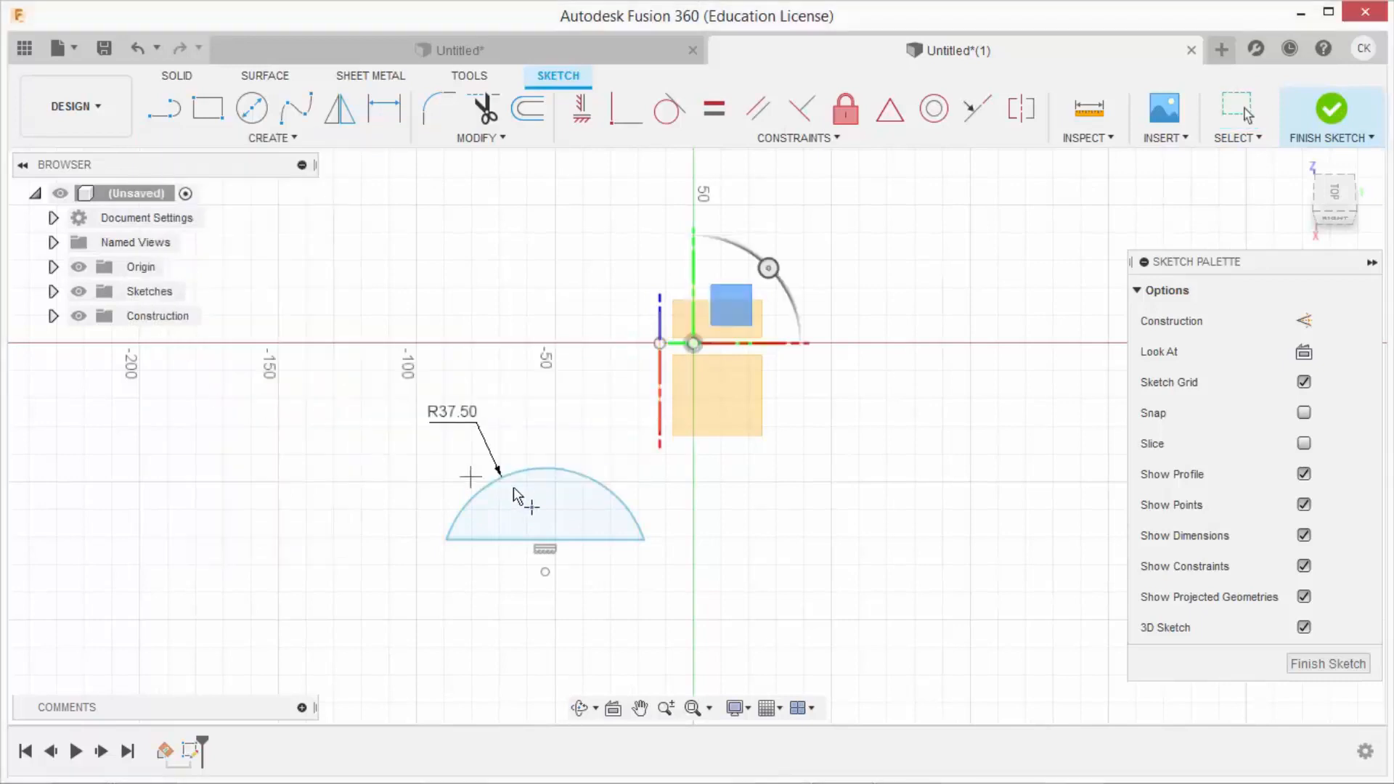
pyautogui.click(550, 469)
# Dimension the segment's height from the arc's midpoint to the straight base line as 28.5 mm
pyautogui.press('d')
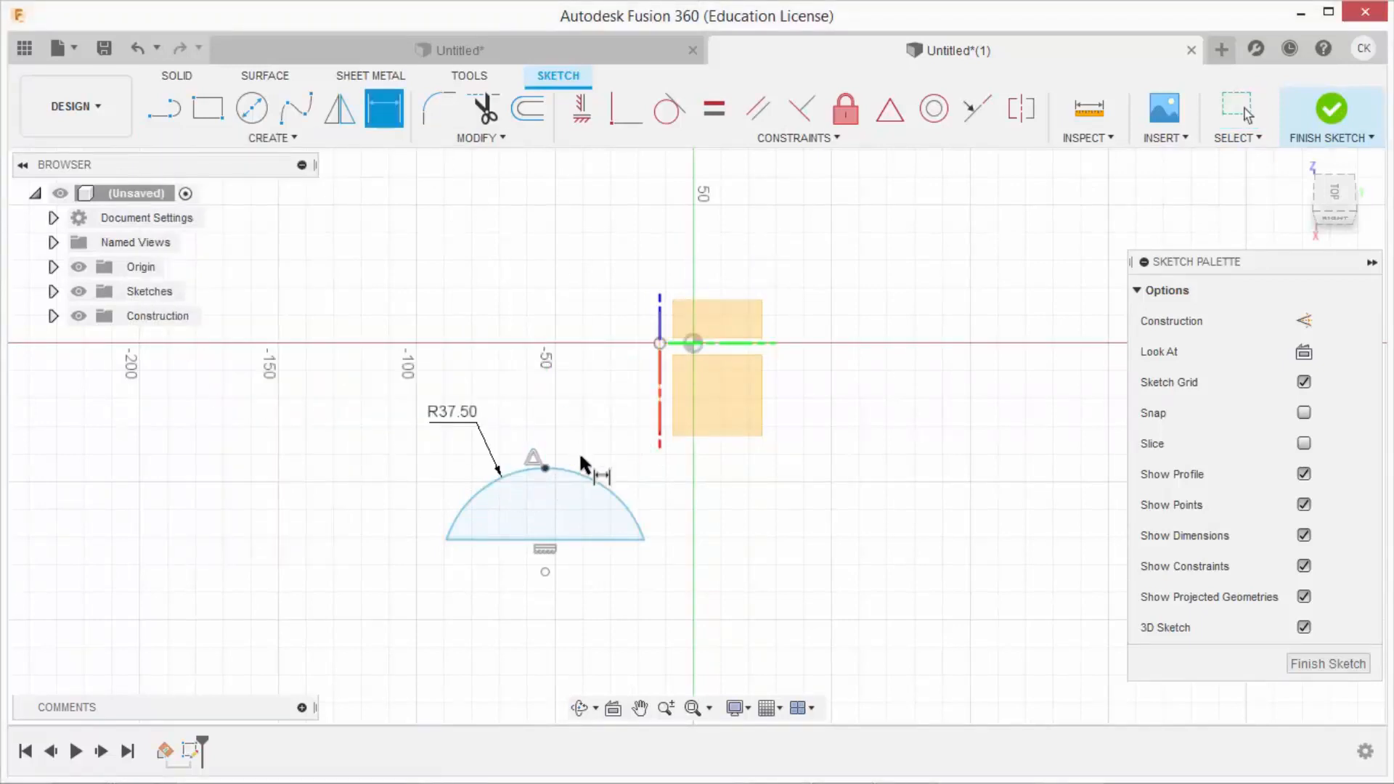
pyautogui.click(545, 468)
pyautogui.click(582, 540)
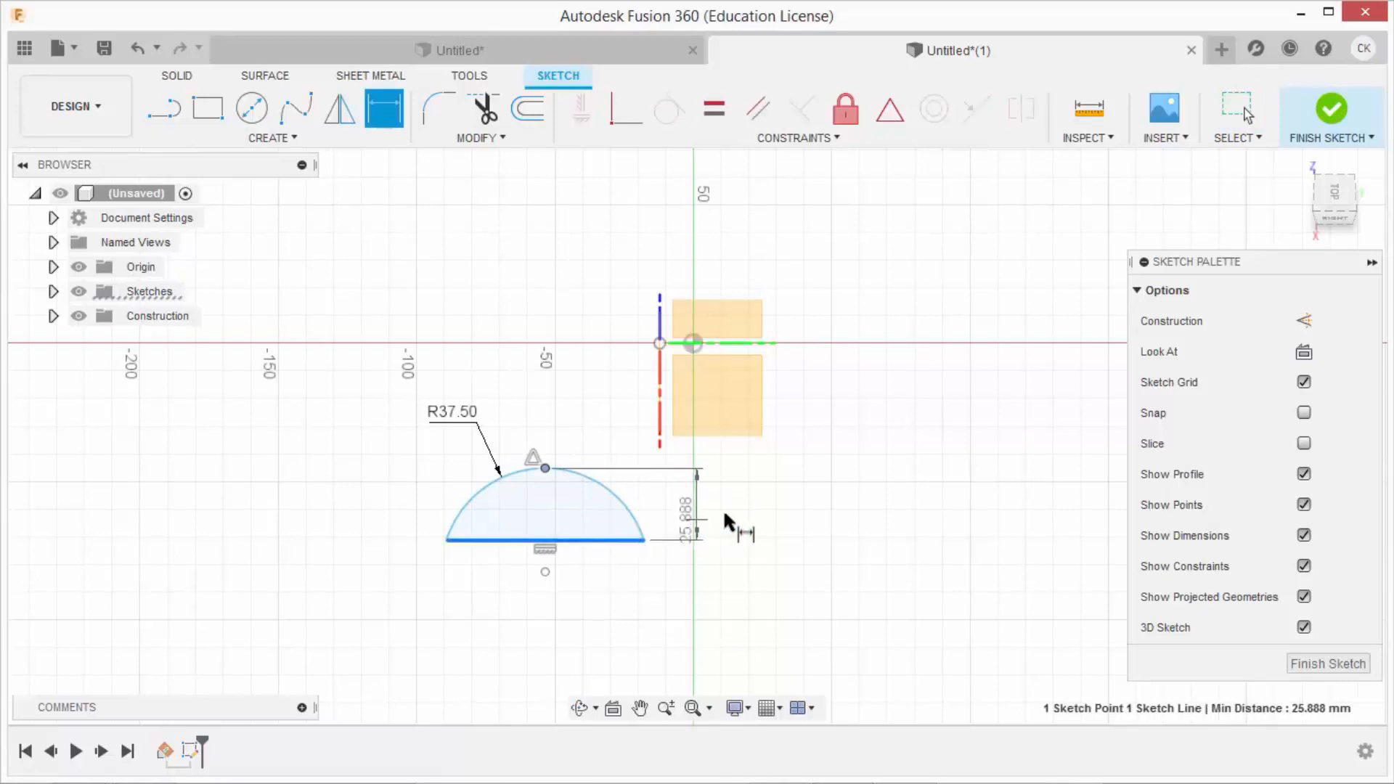
pyautogui.click(727, 519)
pyautogui.write('28')
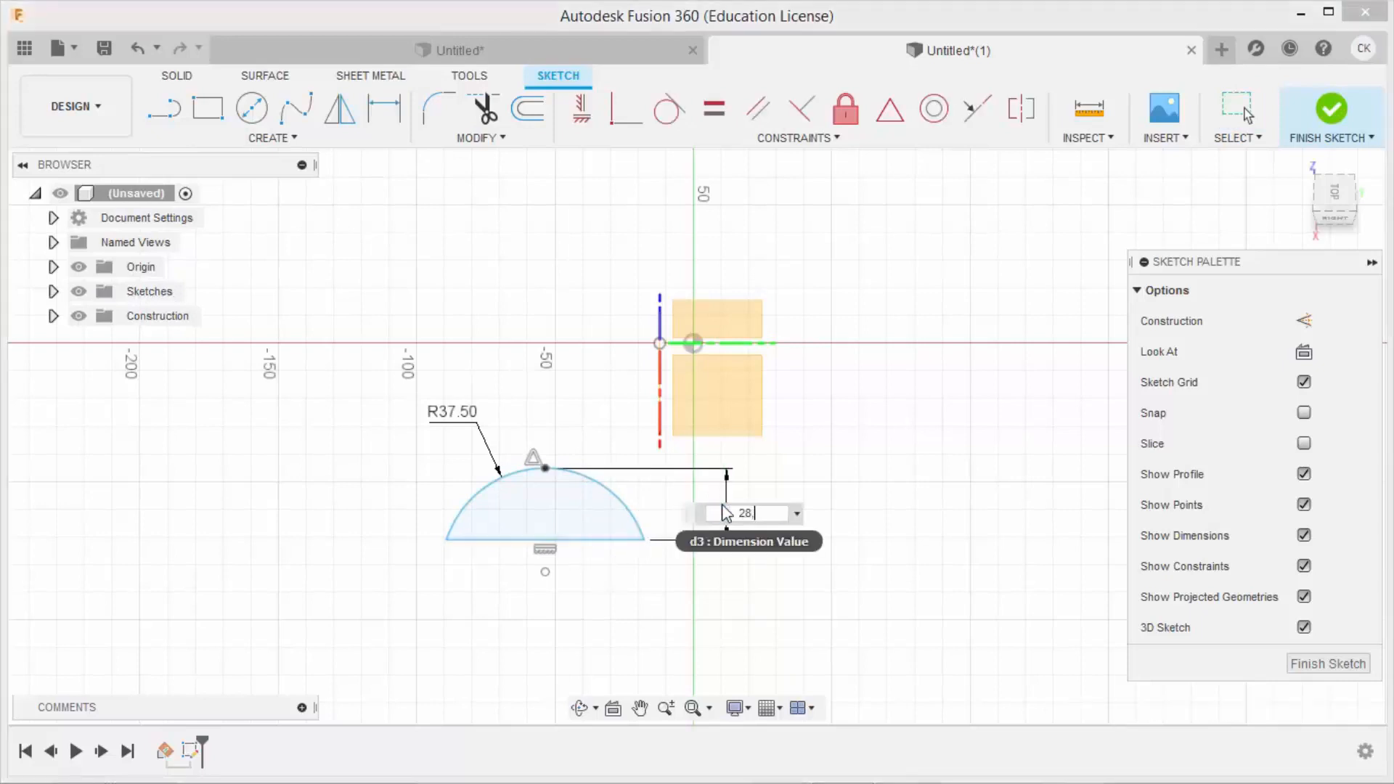
pyautogui.write('.5')
pyautogui.press('Return')
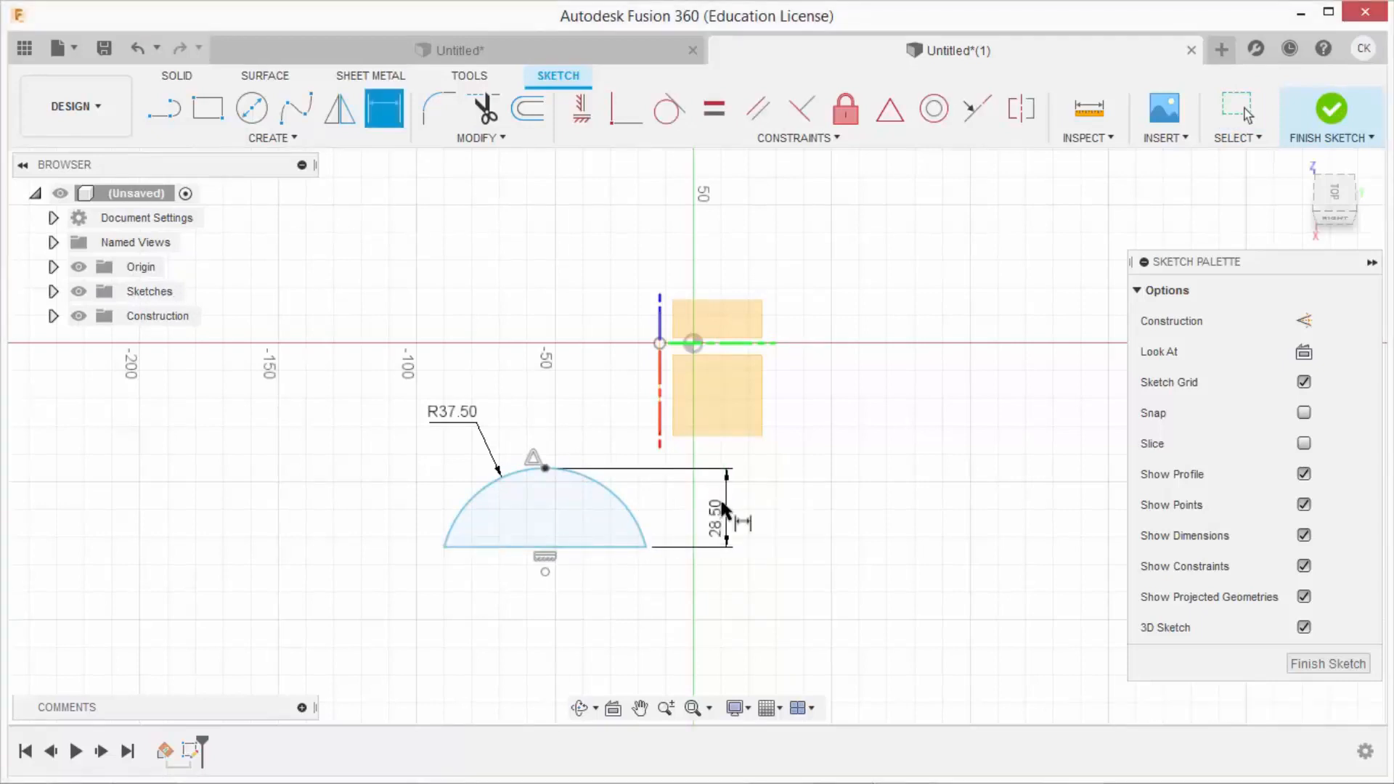
# Make the arc's midpoint coincident with the origin and finish the sketch
pyautogui.click(636, 117)
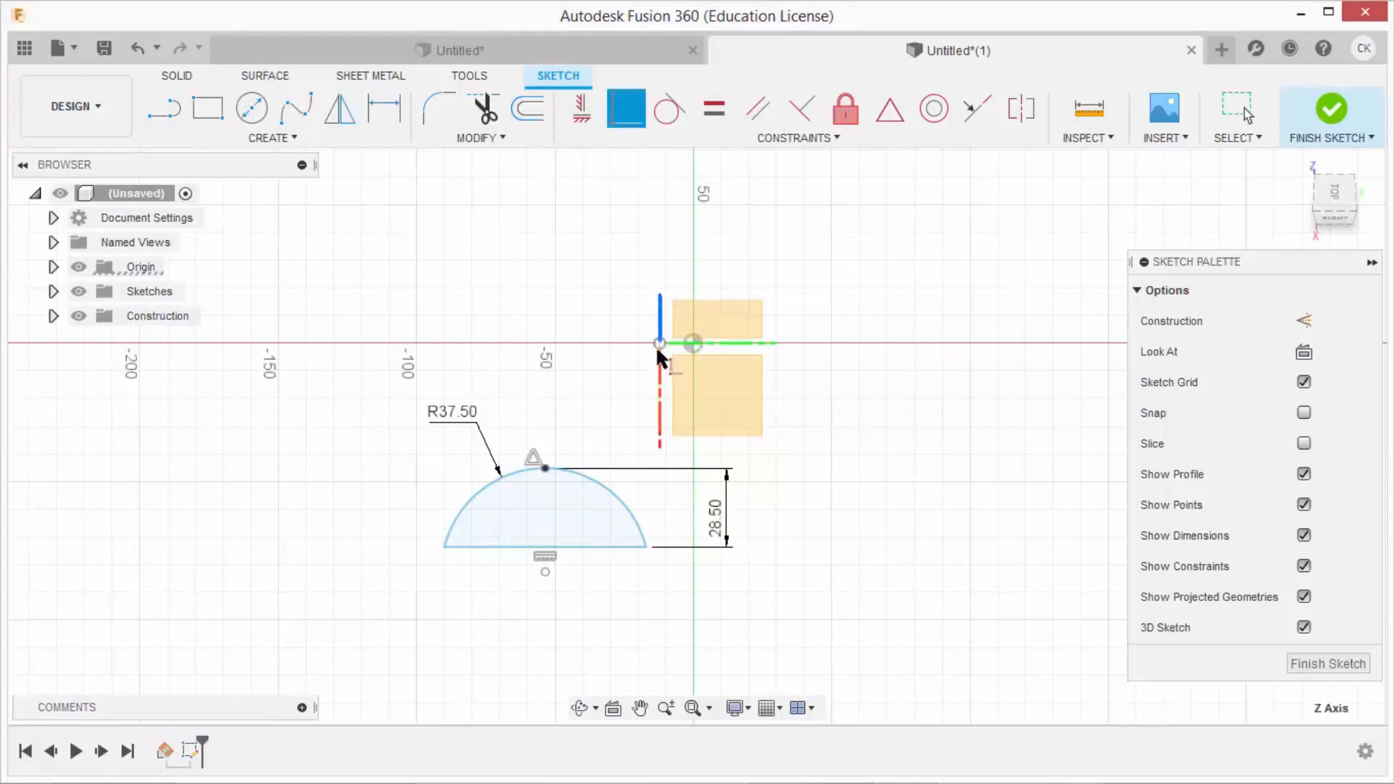
pyautogui.press('Escape')
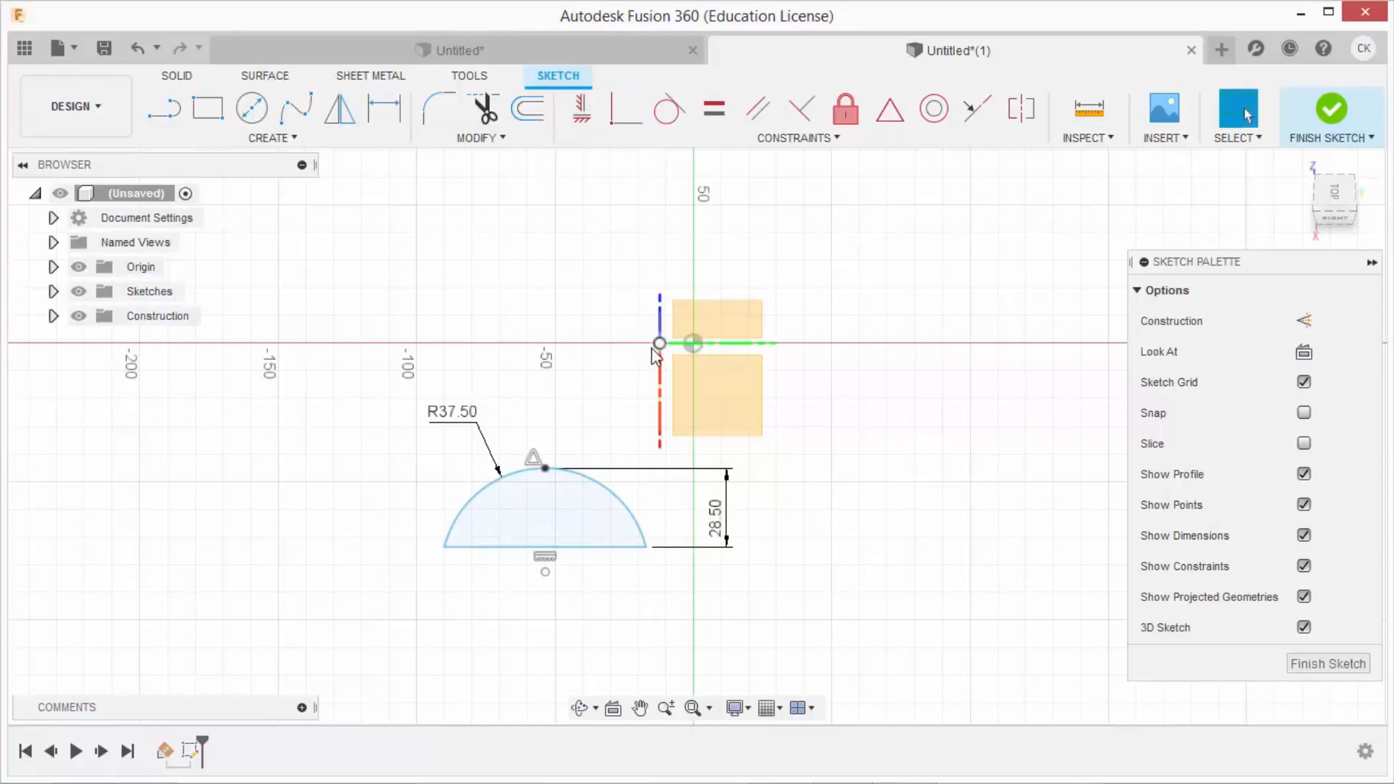
pyautogui.click(624, 121)
pyautogui.click(659, 342)
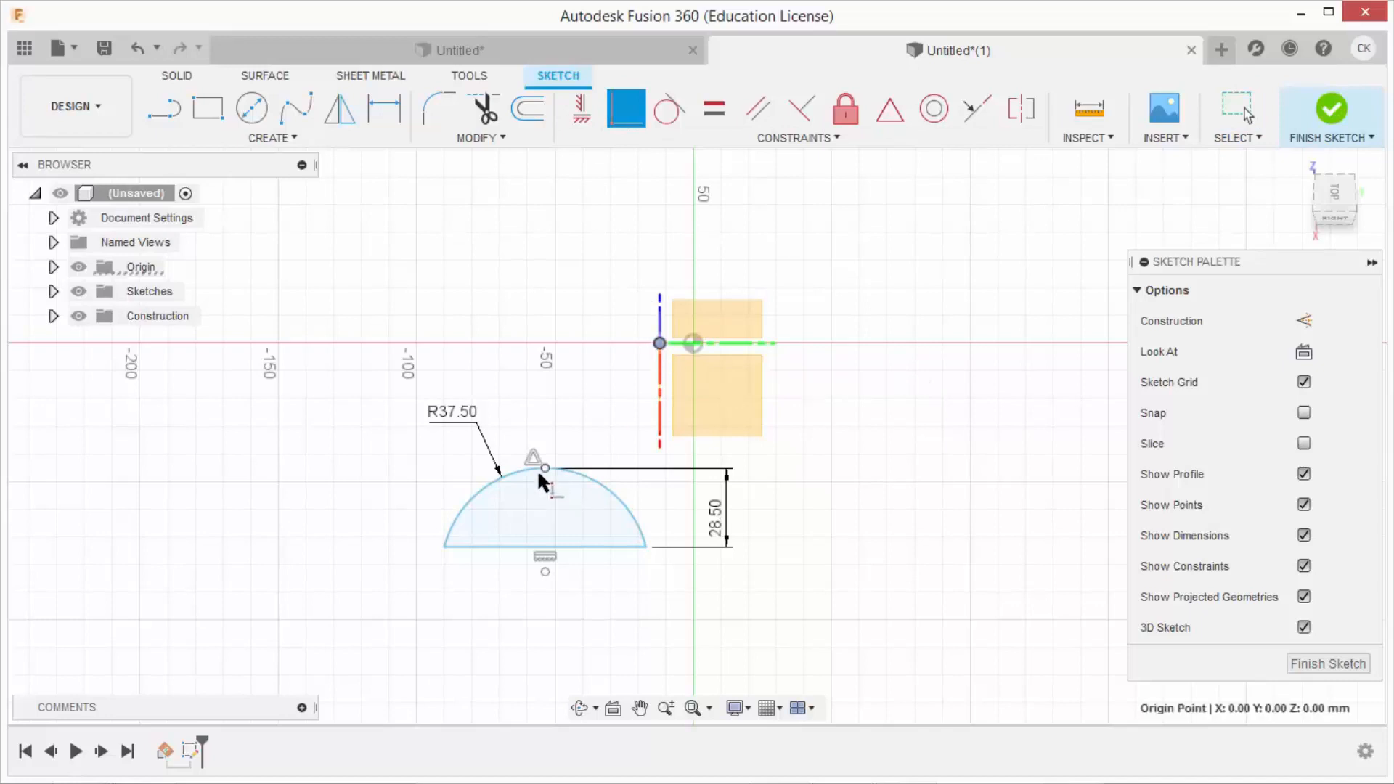
pyautogui.click(545, 468)
pyautogui.click(1323, 116)
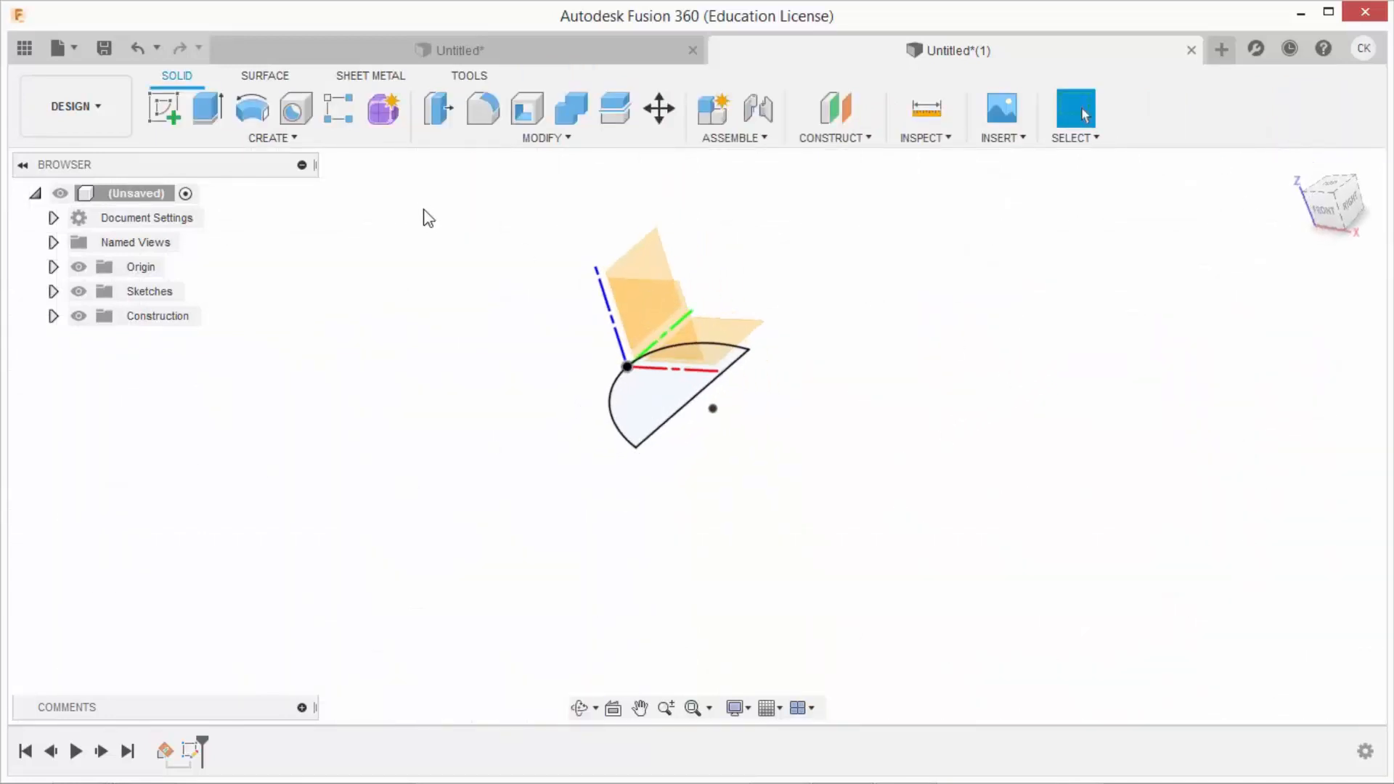
# Construct a plane offset 300 mm from the YZ plane
pyautogui.click(832, 116)
pyautogui.click(651, 256)
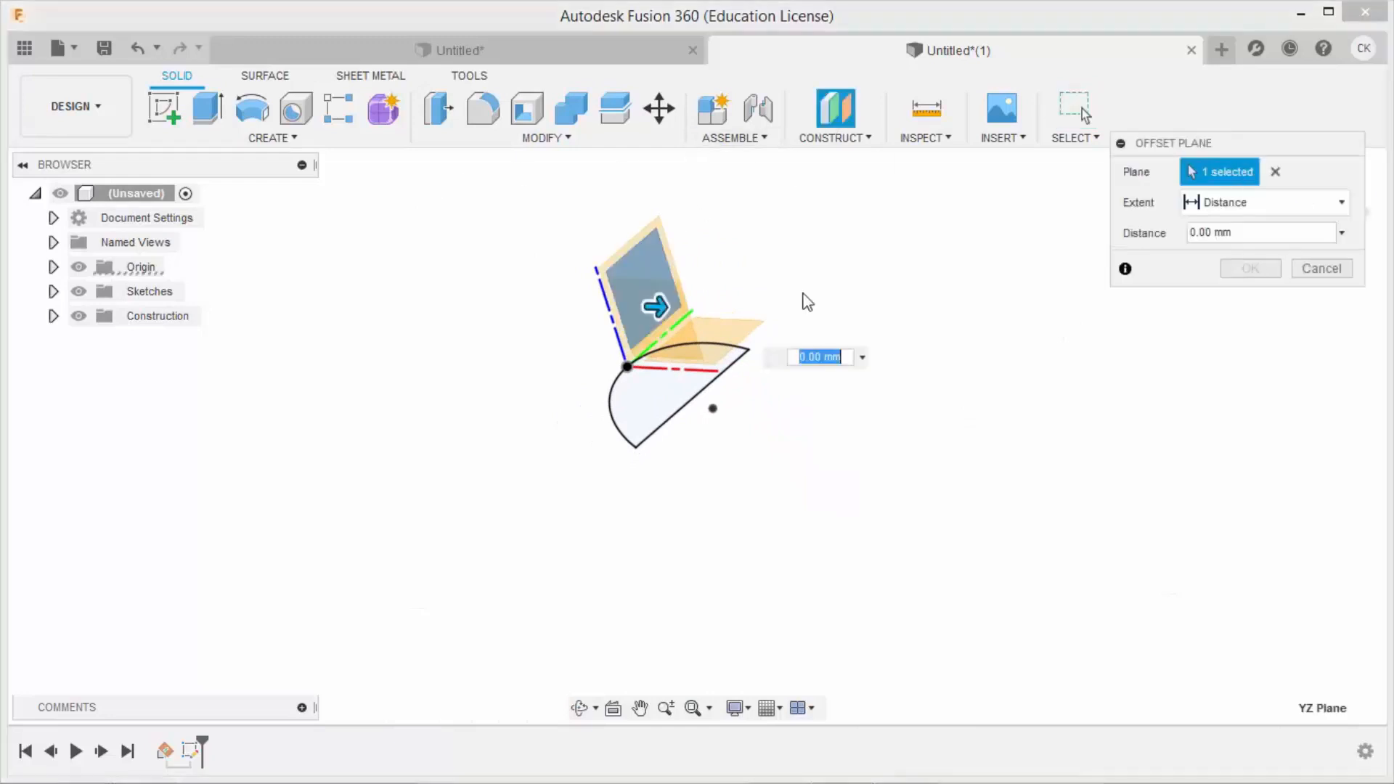
pyautogui.write('300')
pyautogui.press('Return')
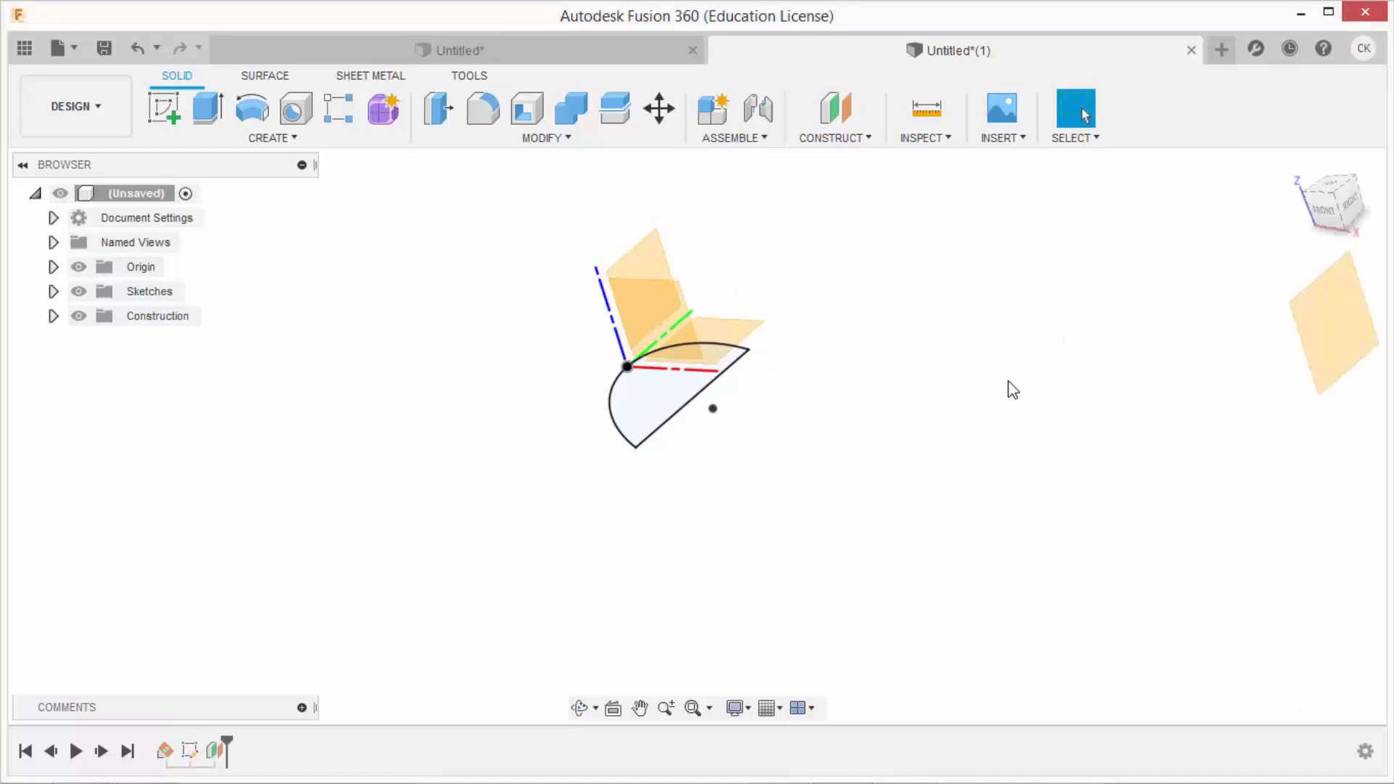
# Start a sketch on the 300 mm offset plane and view it face-on
pyautogui.moveTo(1124, 440)
pyautogui.keyDown('shift'); pyautogui.mouseDown(button='middle')
pyautogui.moveTo(1123, 404)
pyautogui.moveTo(1114, 414)
pyautogui.moveTo(1162, 518)
pyautogui.moveTo(1205, 519)
pyautogui.moveTo(1195, 525)
pyautogui.mouseUp(button='middle'); pyautogui.keyUp('shift')
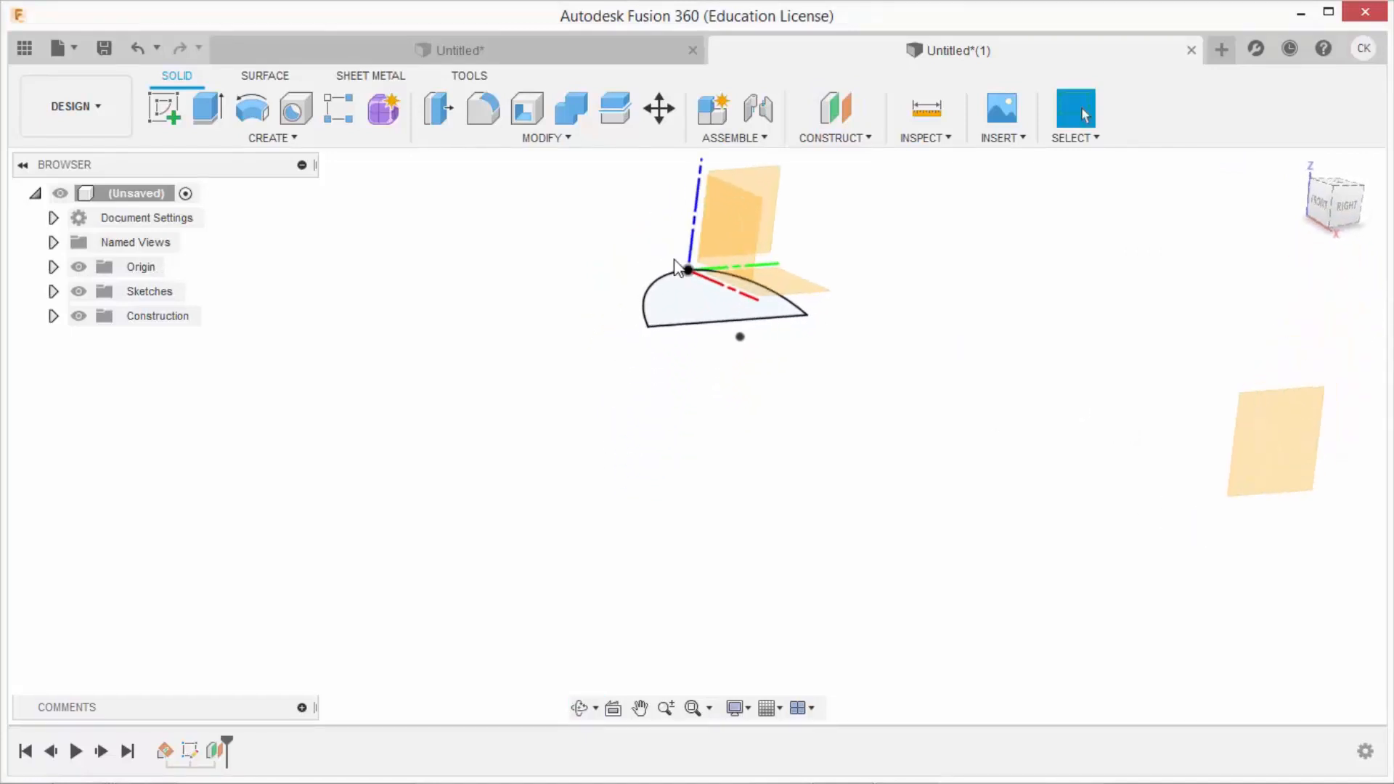
pyautogui.click(164, 109)
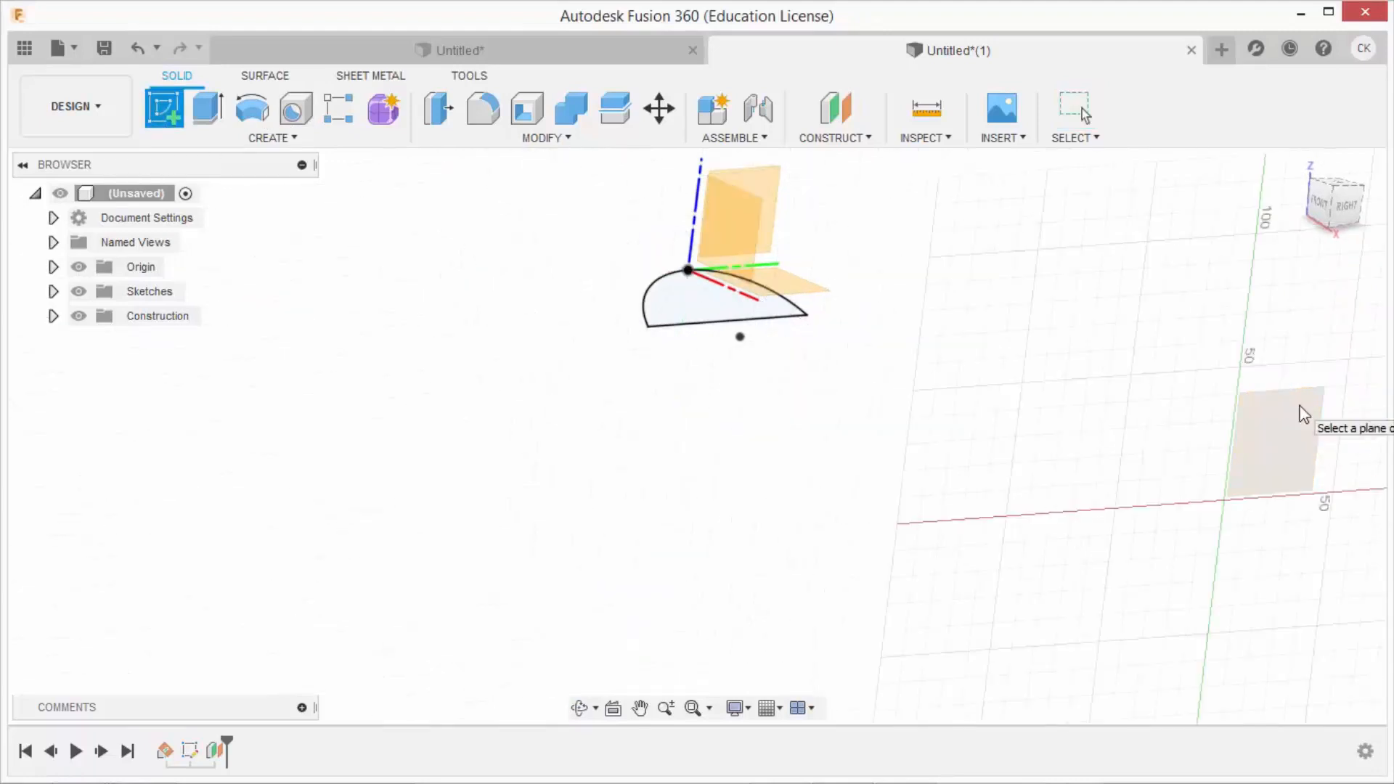
pyautogui.click(1303, 411)
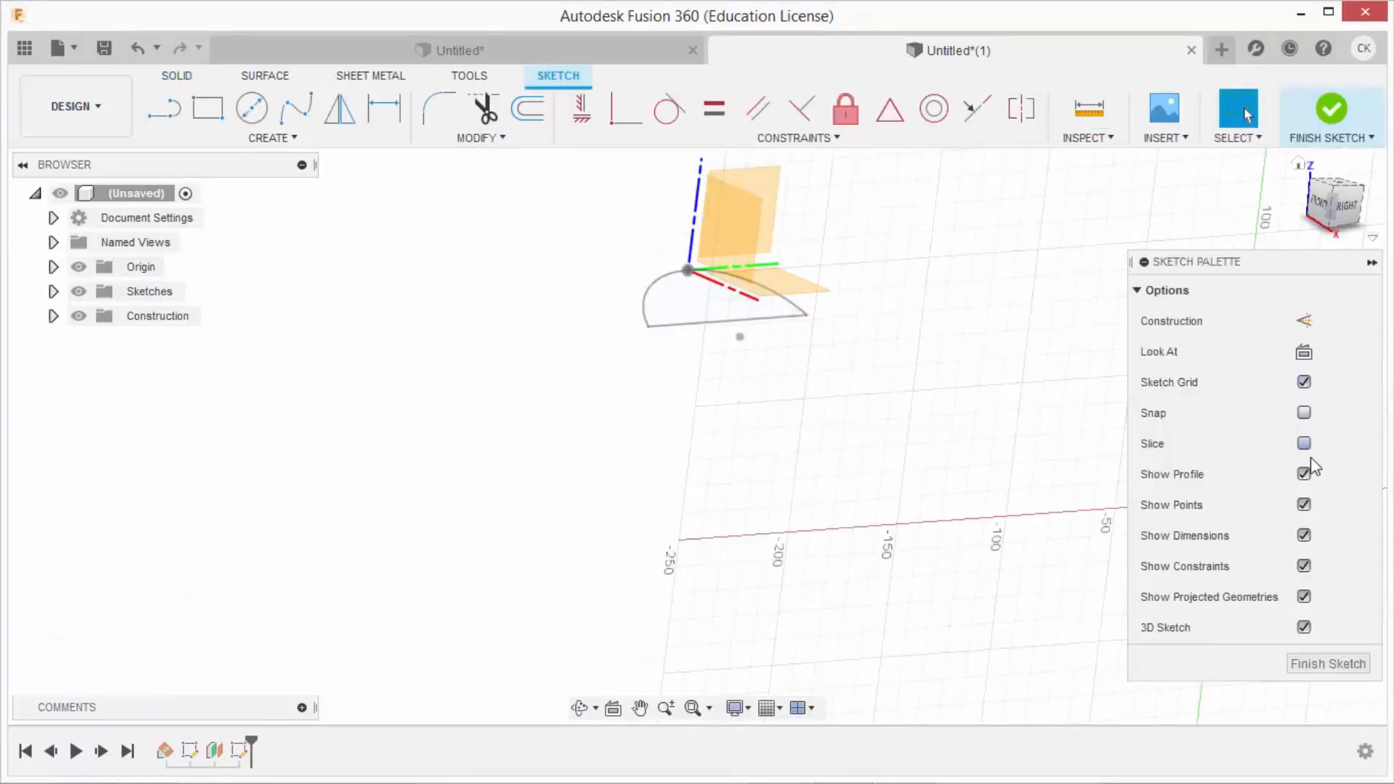
pyautogui.click(1304, 353)
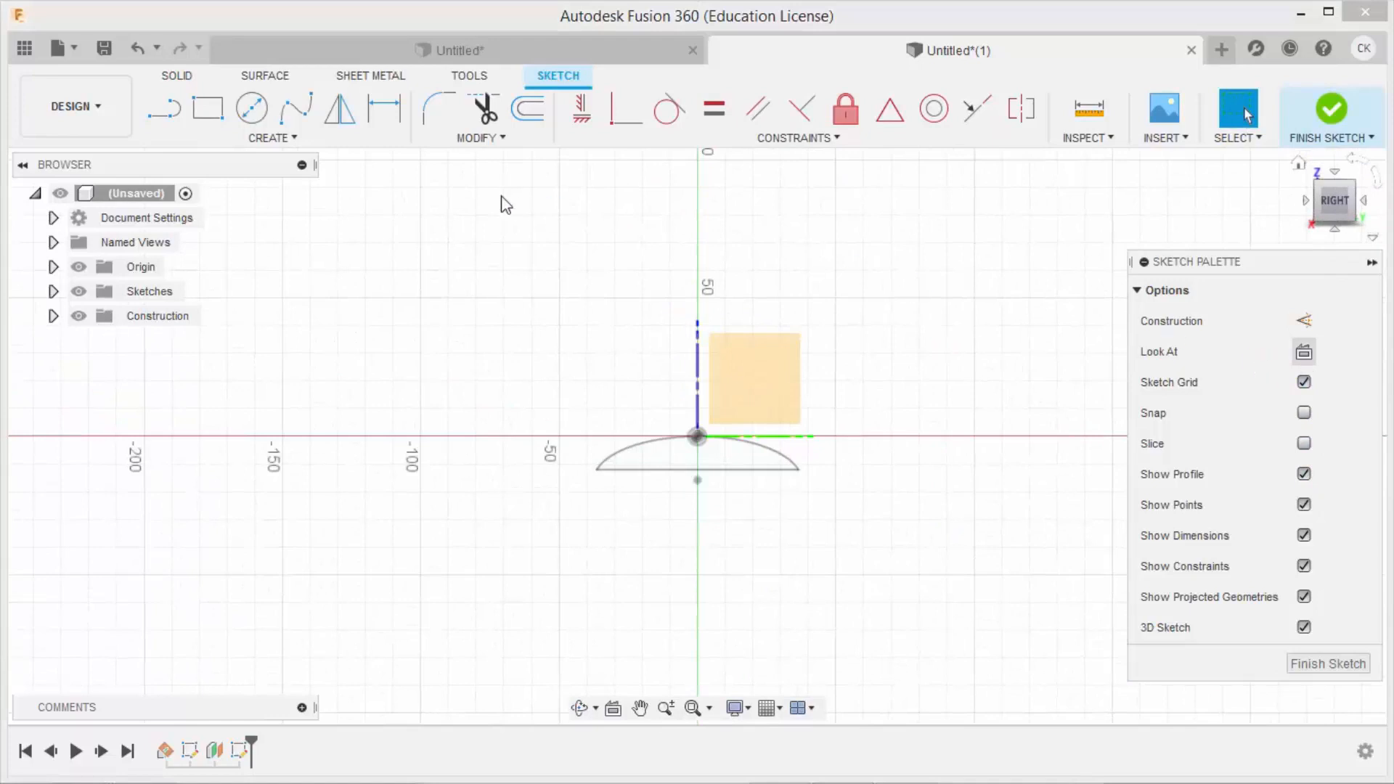
# Sketch a circle about 308 mm in diameter, centred a little below the origin
pyautogui.click(254, 110)
pyautogui.scroll(-2, 717, 444)
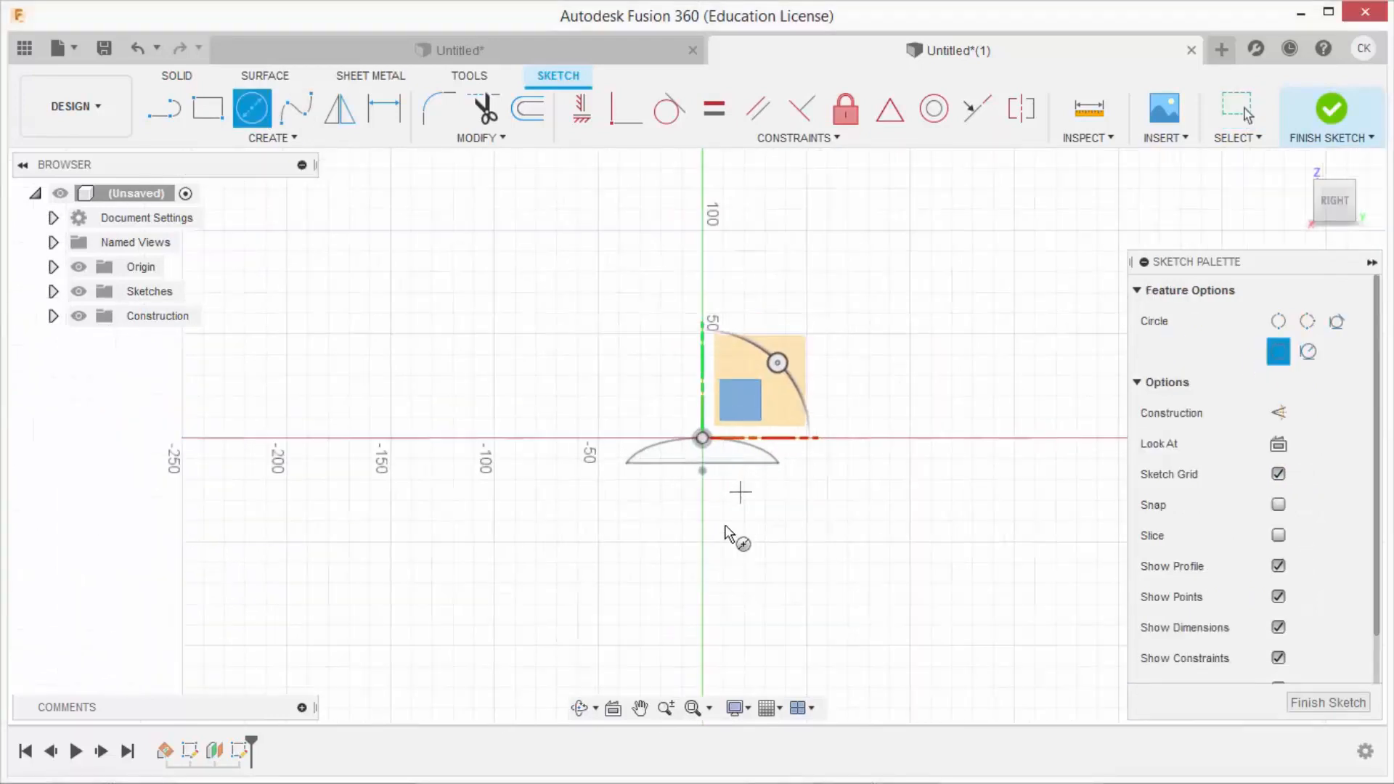
pyautogui.click(689, 568)
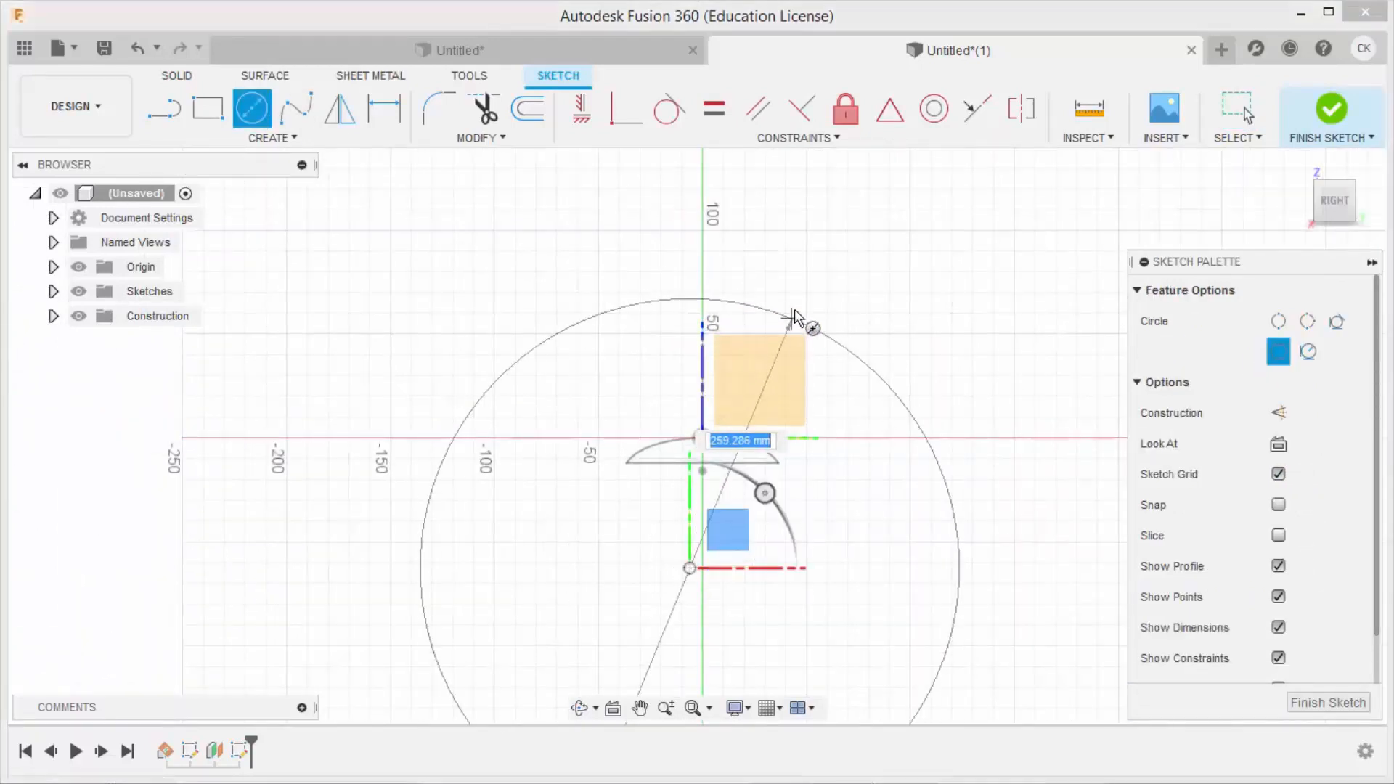
pyautogui.click(816, 274)
# Draw a horizontal line right across the circle, above its centre and below the origin, overhanging at both ends
pyautogui.click(166, 113)
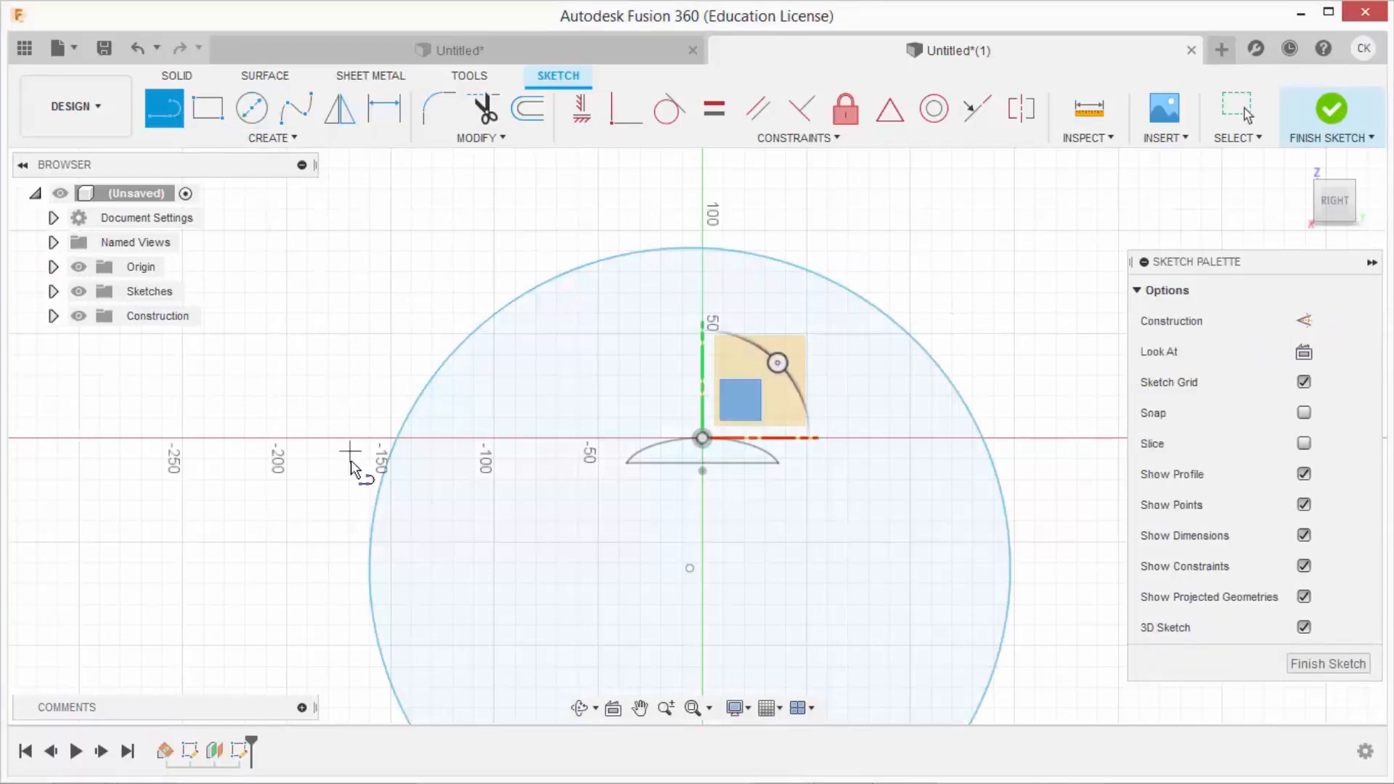
pyautogui.click(344, 483)
pyautogui.click(1077, 482)
pyautogui.press('Escape')
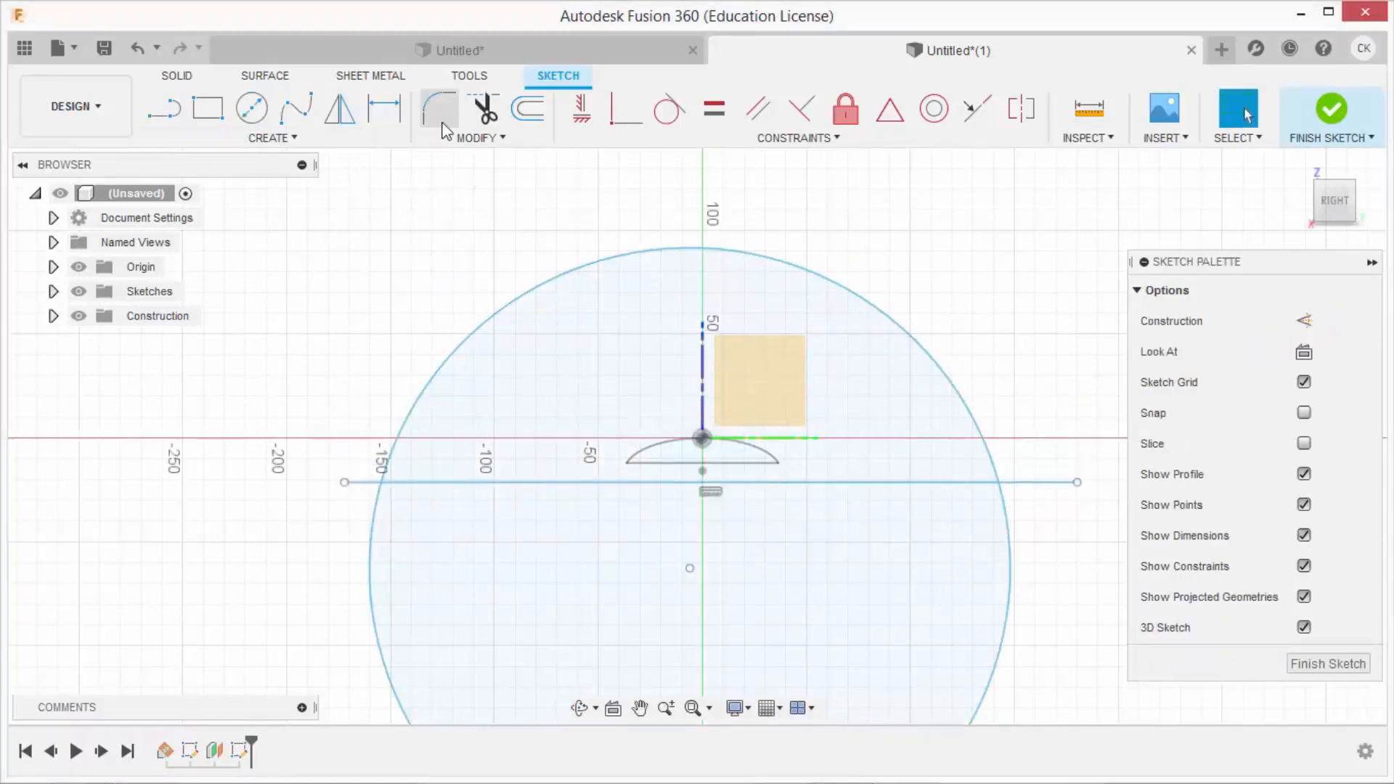
# Trim the circle below the line and the line's overhanging ends, leaving a closed arc segment above the line
pyautogui.press('t')
pyautogui.click(372, 527)
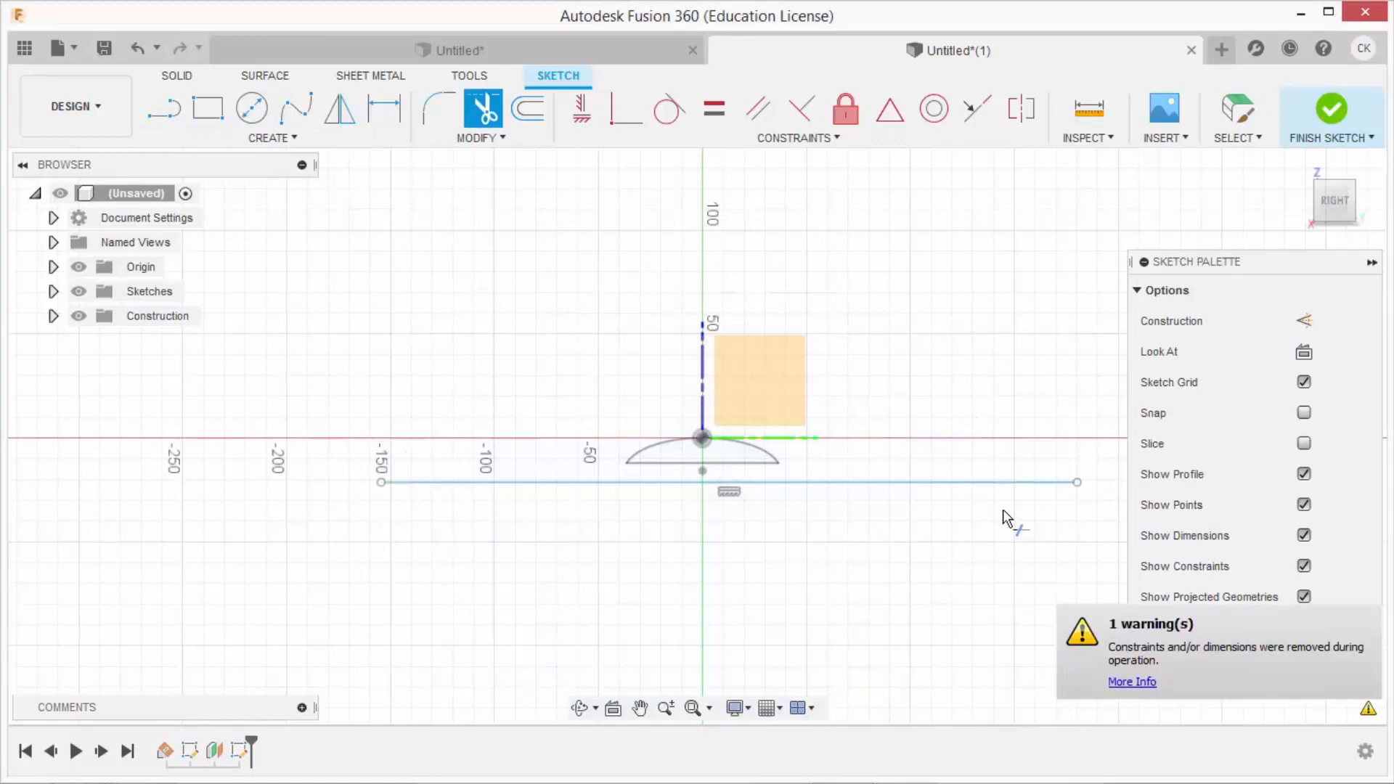
pyautogui.press('Escape')
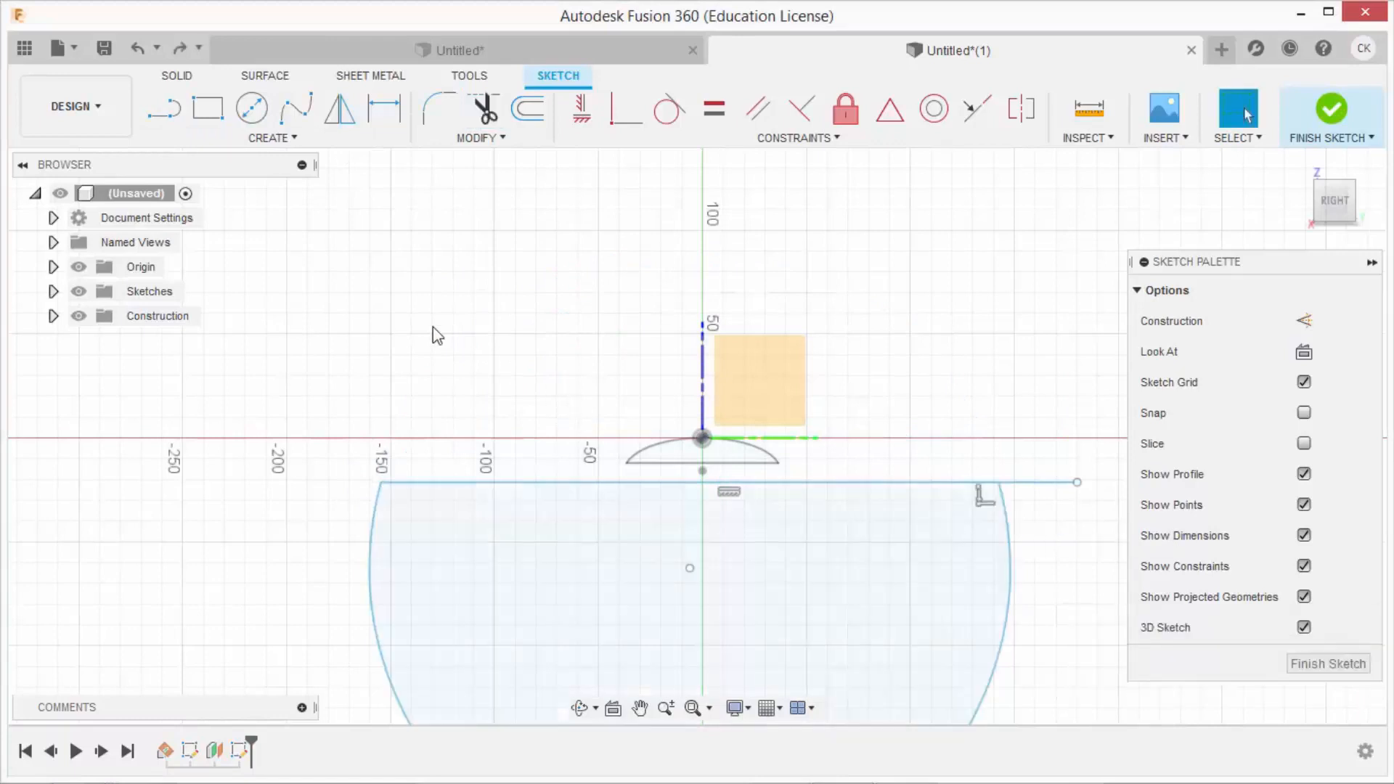
pyautogui.hotkey('ctrl', 'z')
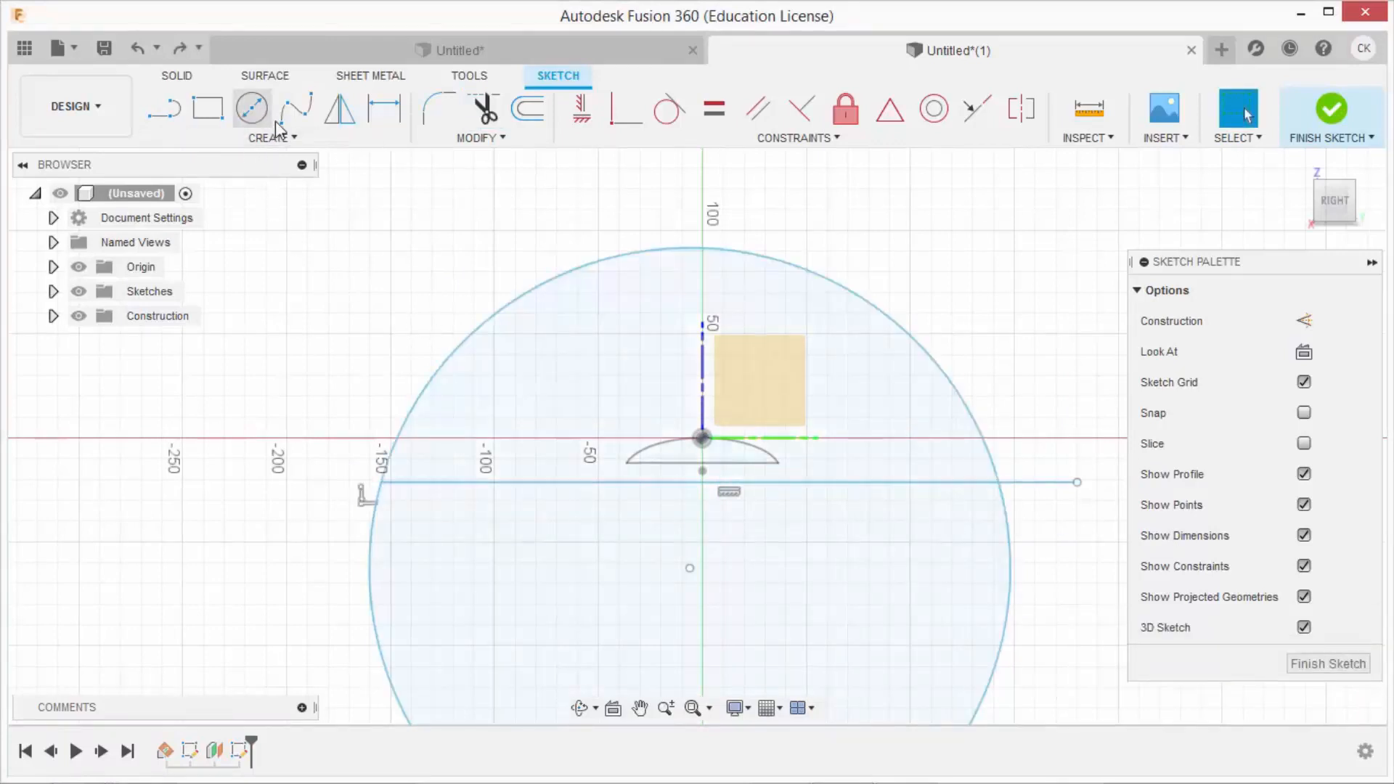
pyautogui.click(483, 109)
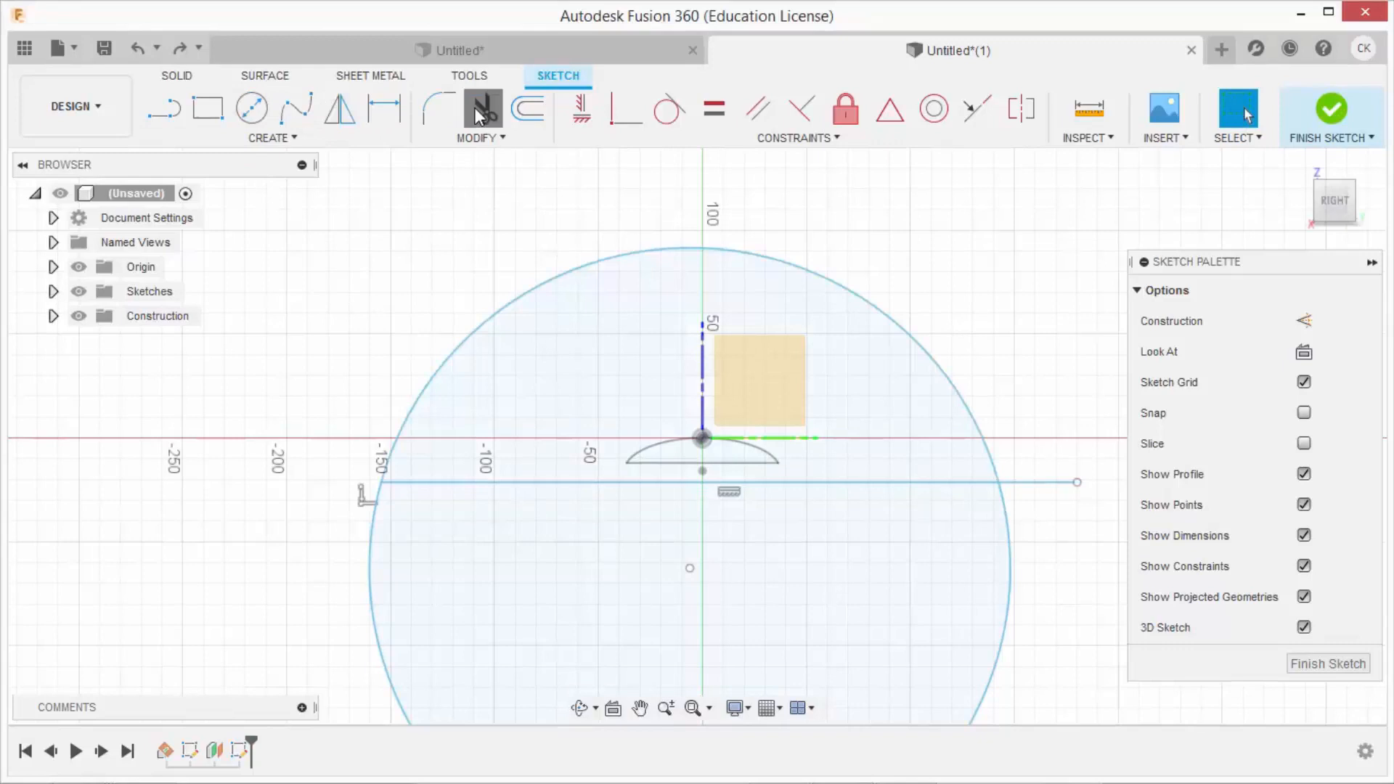
pyautogui.click(1017, 527)
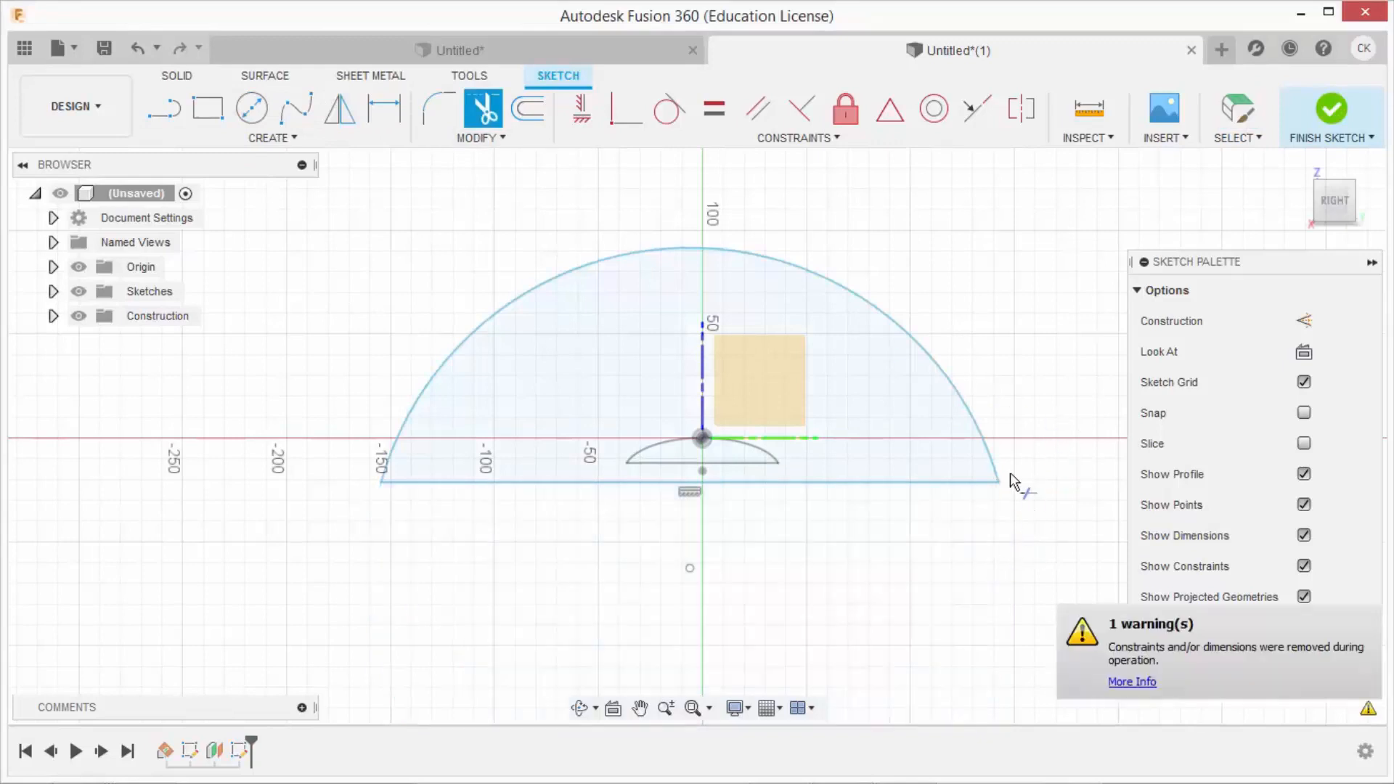
# Dimension the arc's radius as 100 mm
pyautogui.click(385, 110)
pyautogui.click(895, 314)
pyautogui.click(934, 279)
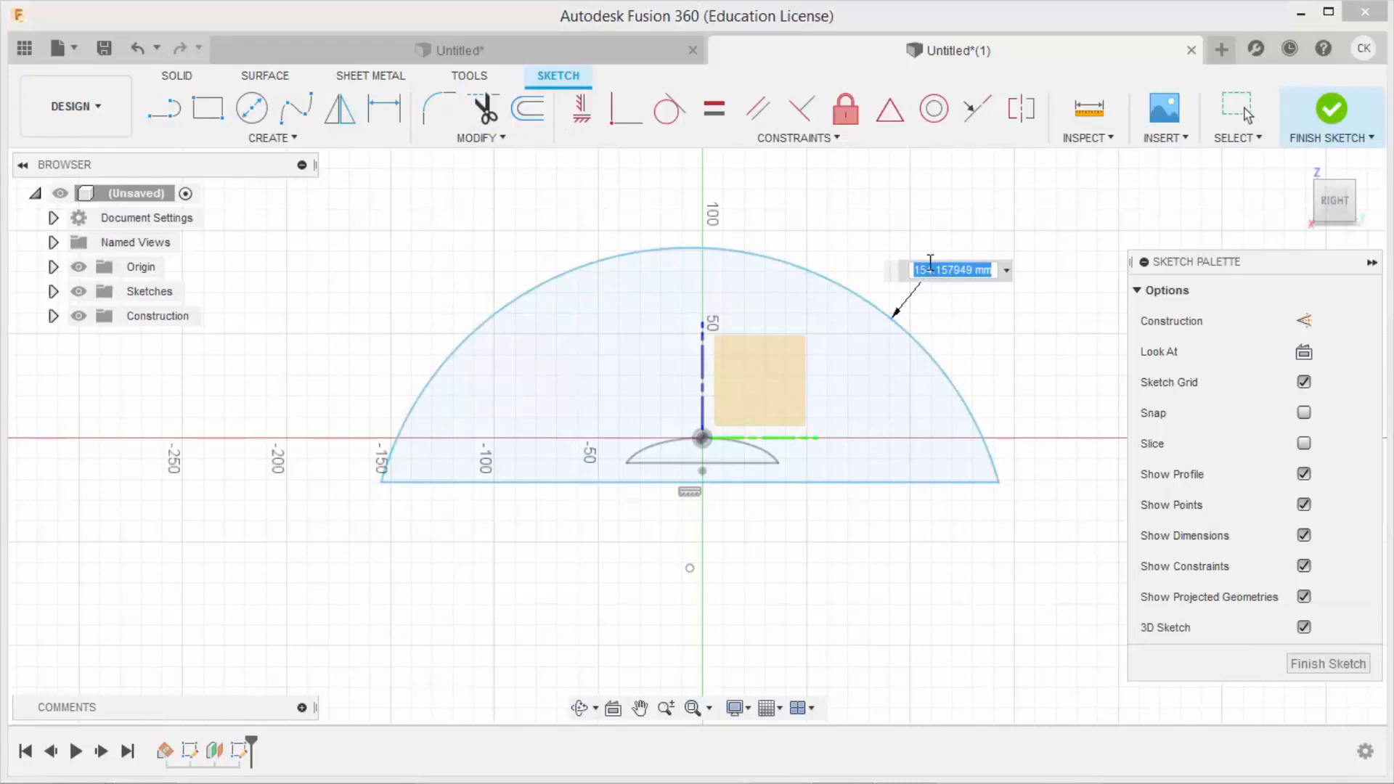
pyautogui.write('100')
pyautogui.press('Return')
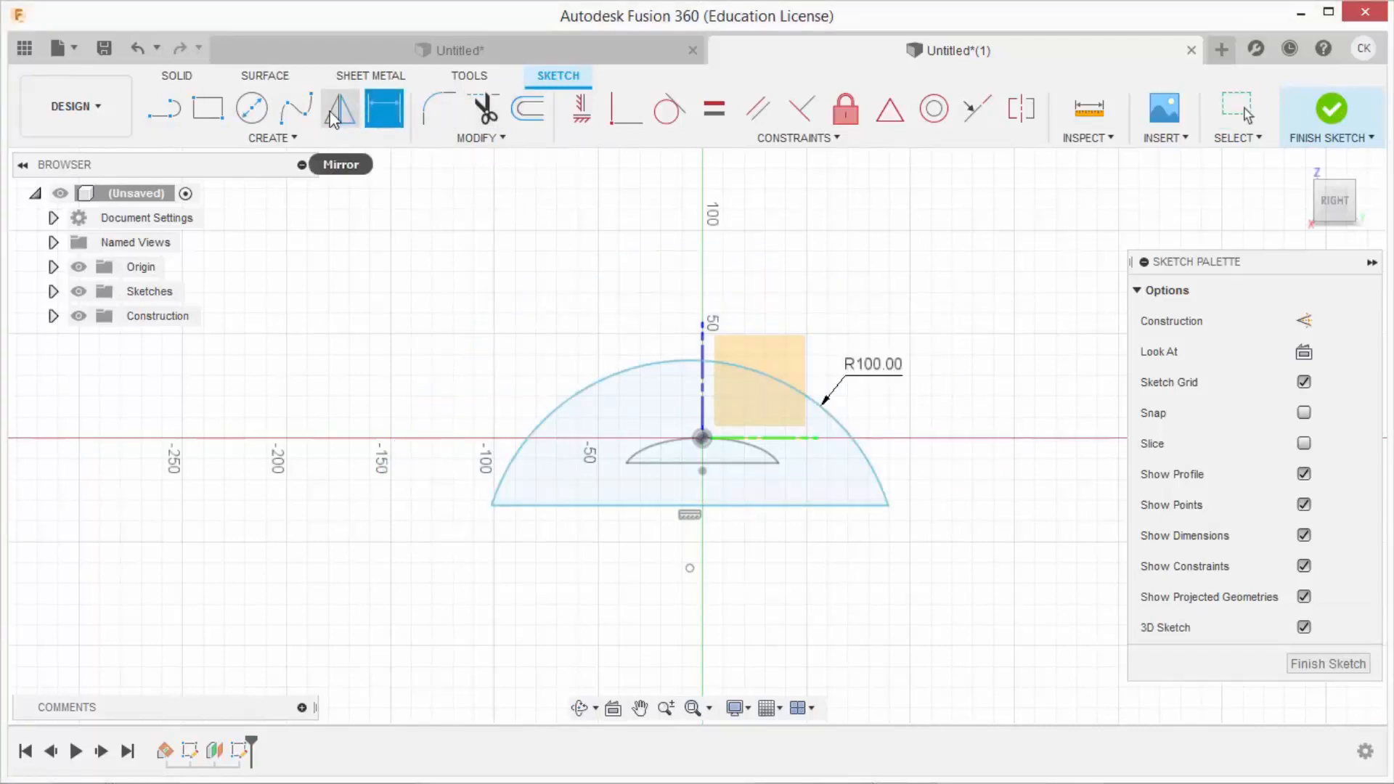
# Add a sketch point at the midpoint of the 100 mm radius arc
pyautogui.click(272, 138)
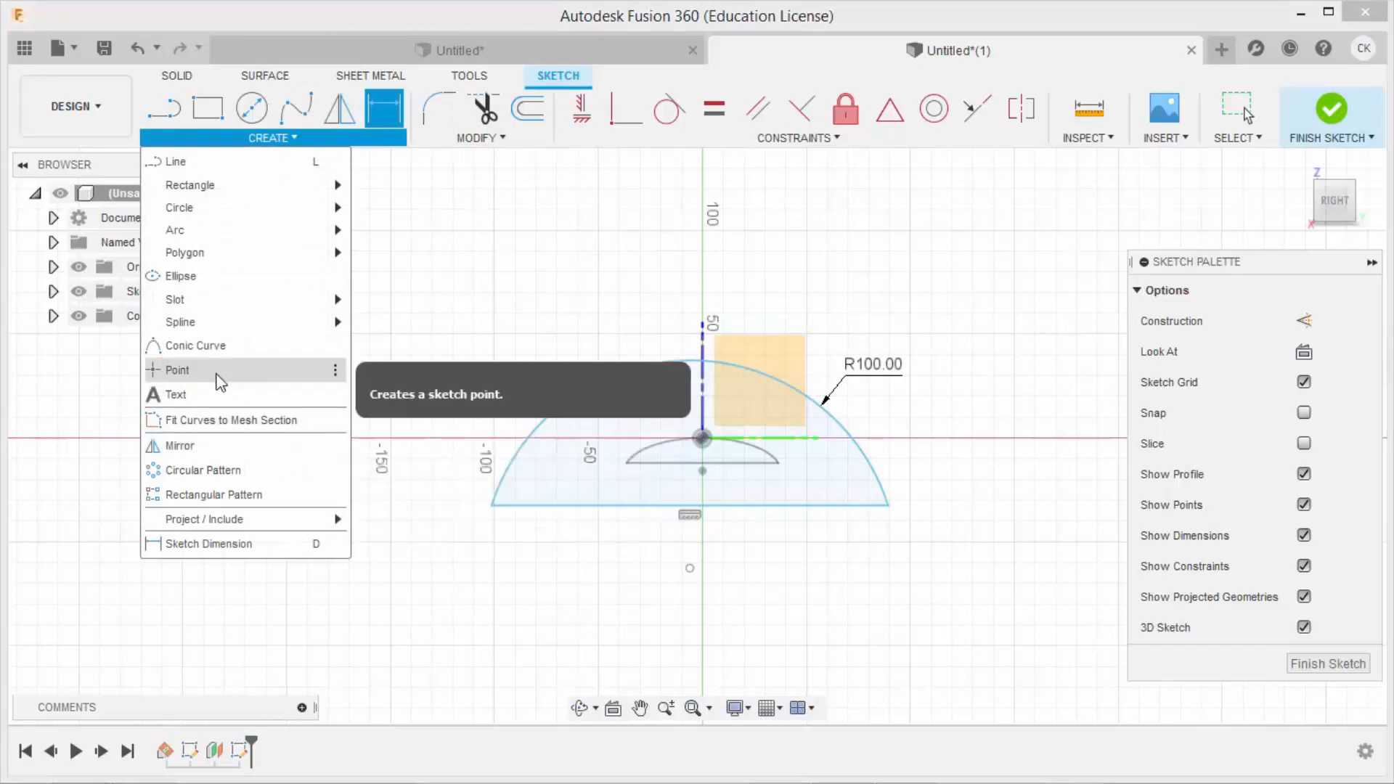
pyautogui.click(217, 372)
pyautogui.click(687, 361)
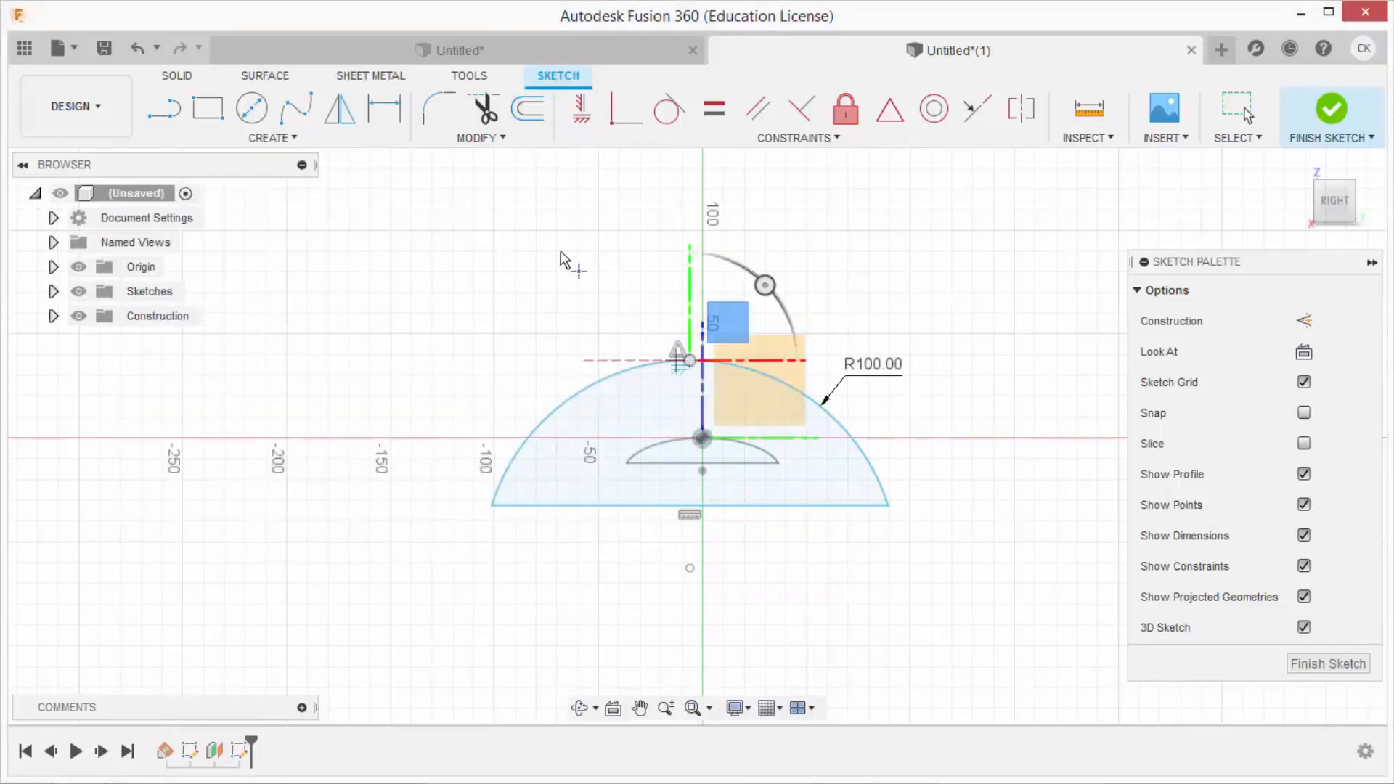
# Dimension the height from the arc's midpoint to the straight base line as 90 mm
pyautogui.click(384, 109)
pyautogui.click(688, 357)
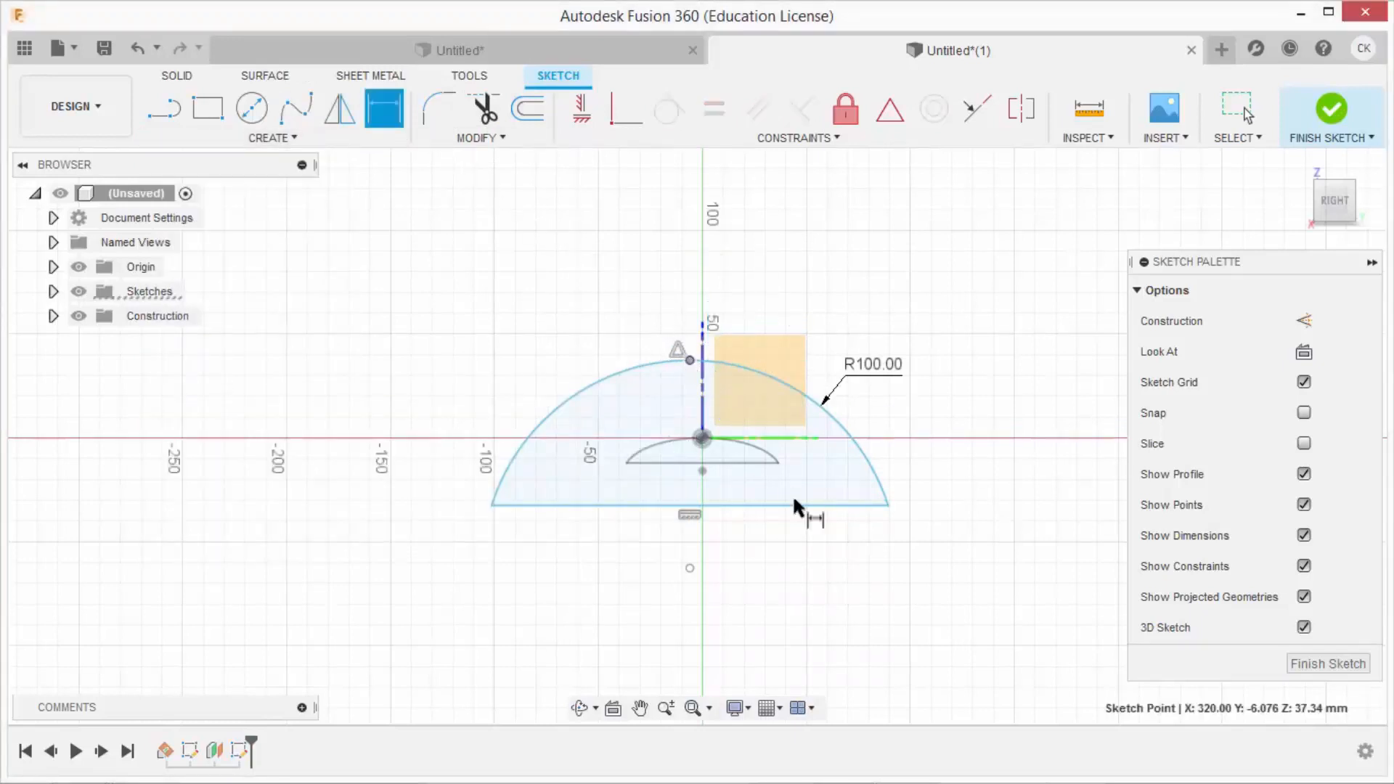
pyautogui.click(802, 506)
pyautogui.click(1012, 439)
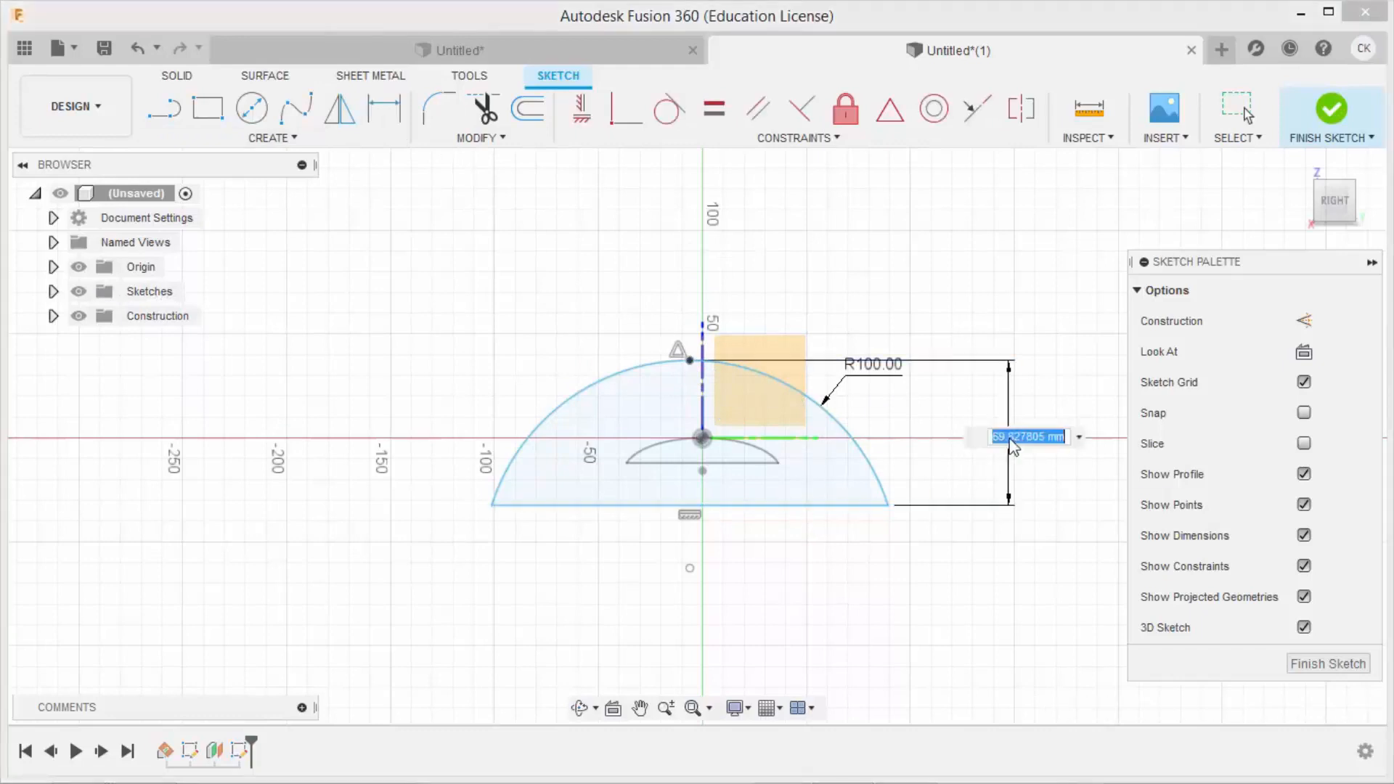
pyautogui.press('Return')
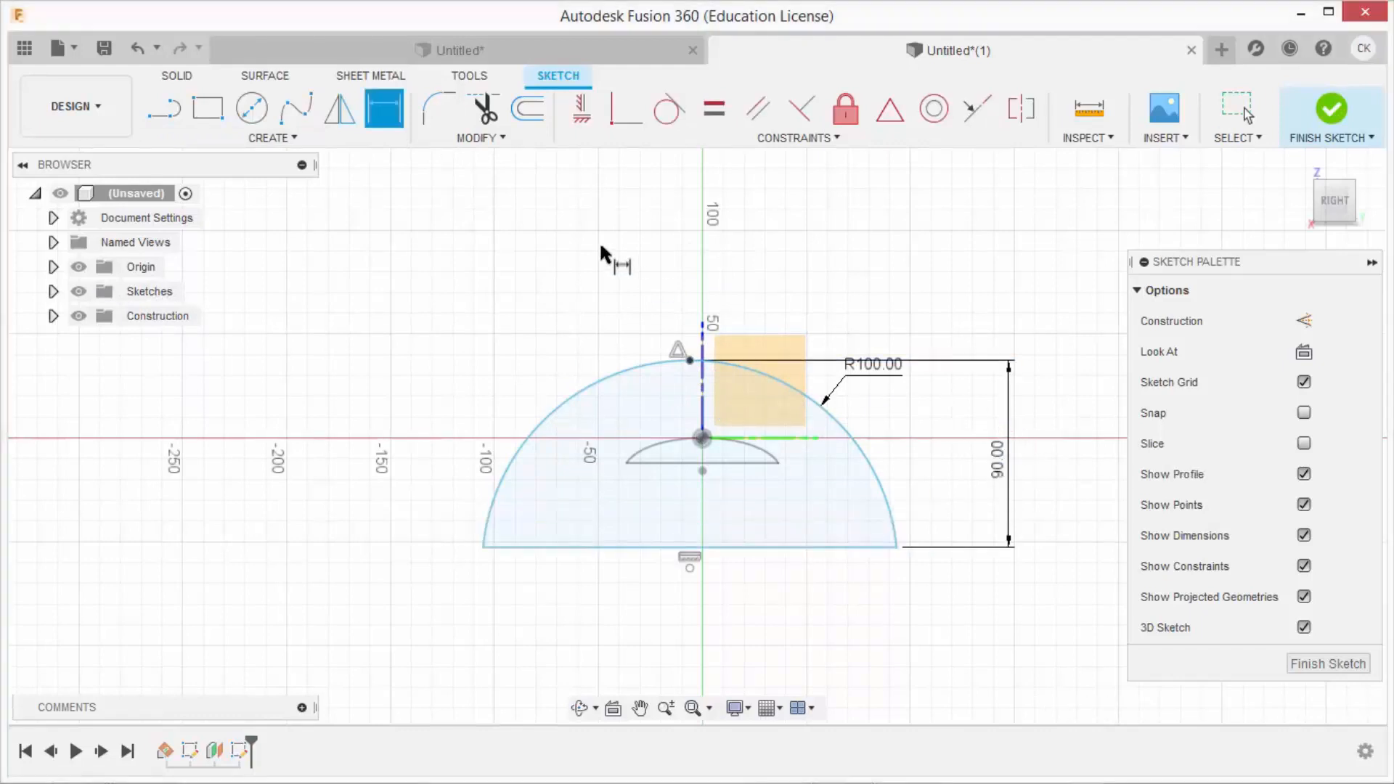
# Constrain the base line's midpoint to the origin and finish the sketch
pyautogui.click(636, 129)
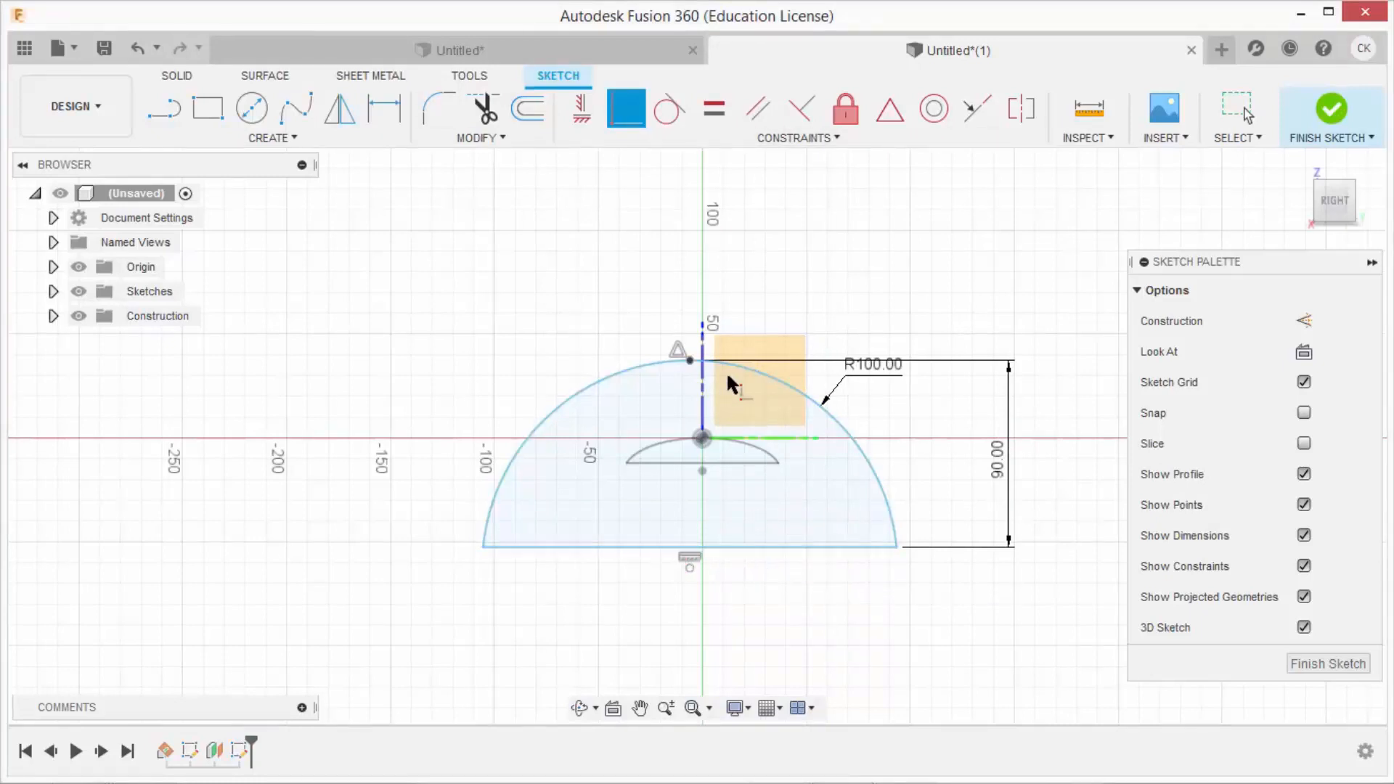
pyautogui.click(890, 110)
pyautogui.click(703, 437)
pyautogui.click(746, 547)
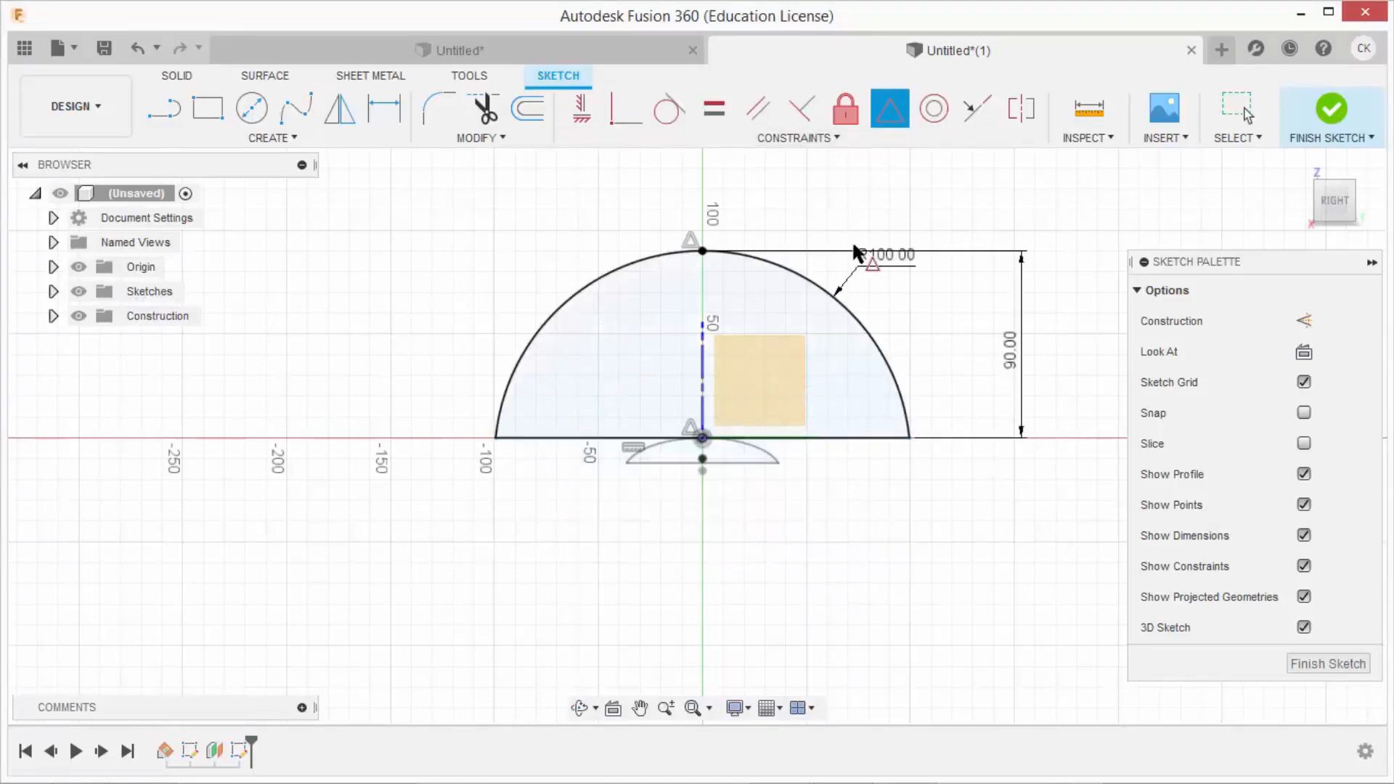
pyautogui.click(1337, 112)
# Revolve the larger arc profile as a one-sided surface about its straight base line, creating a new body
pyautogui.keyDown('shift'); pyautogui.moveTo(1085, 371); pyautogui.dragTo(1285, 410, button='middle'); pyautogui.keyUp('shift')
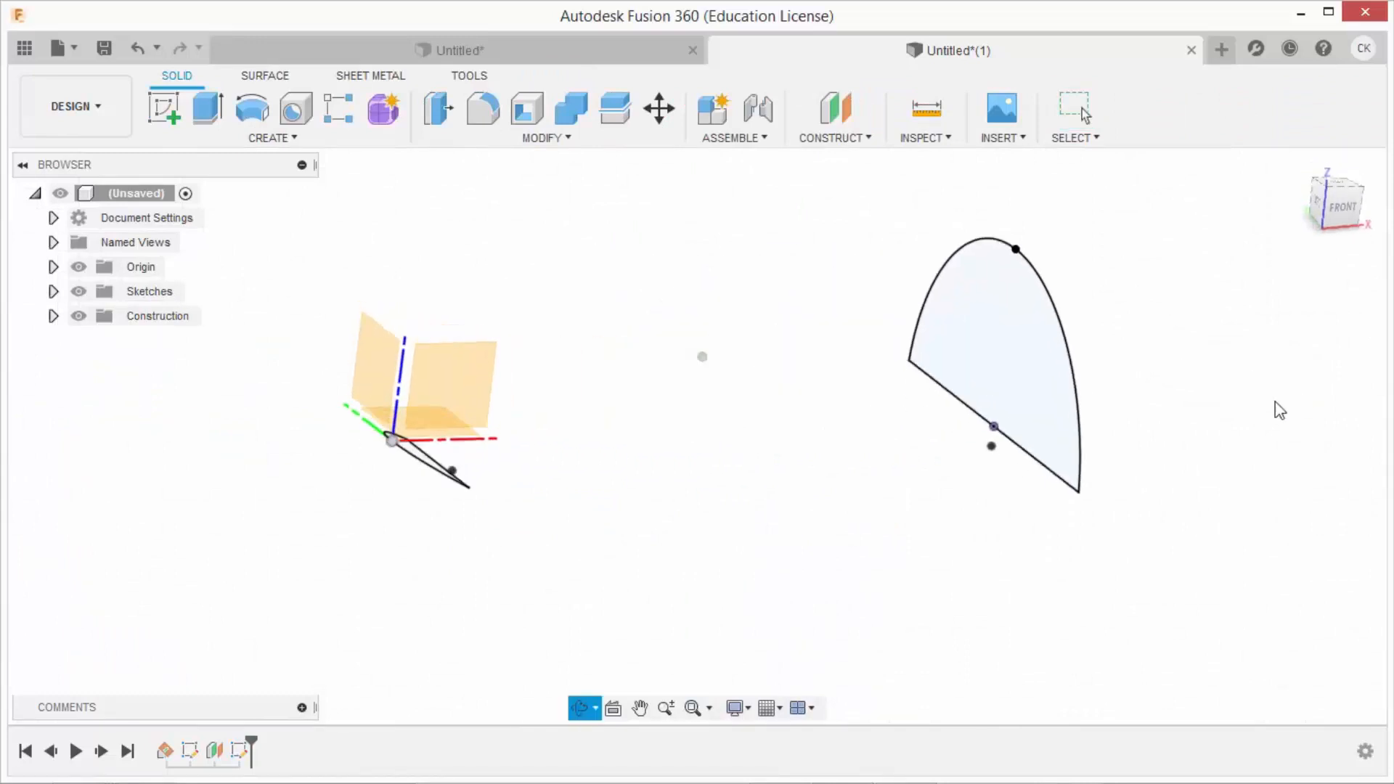
pyautogui.scroll(-2, 1274, 399)
pyautogui.scroll(1, 1069, 301)
pyautogui.click(289, 84)
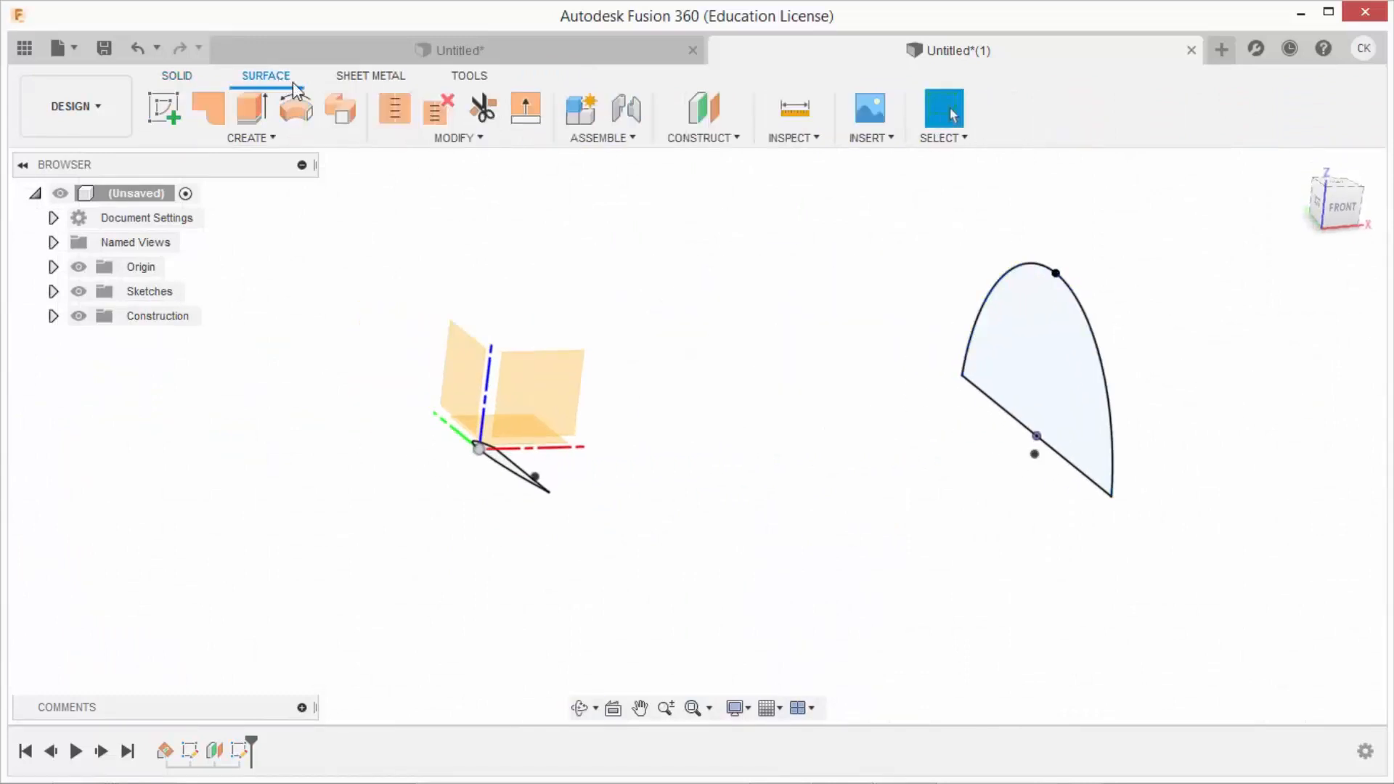
pyautogui.click(310, 116)
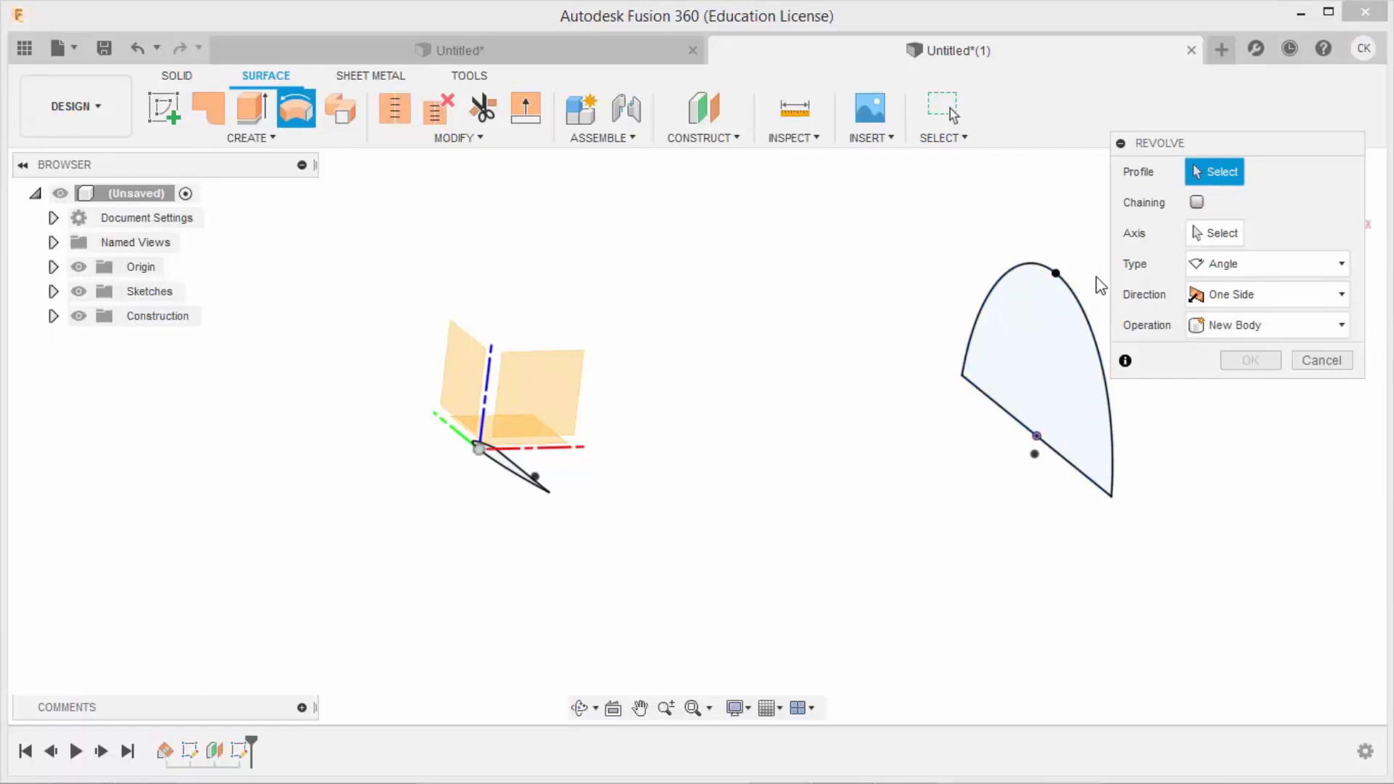
pyautogui.scroll(1, 1097, 263)
pyautogui.click(1095, 348)
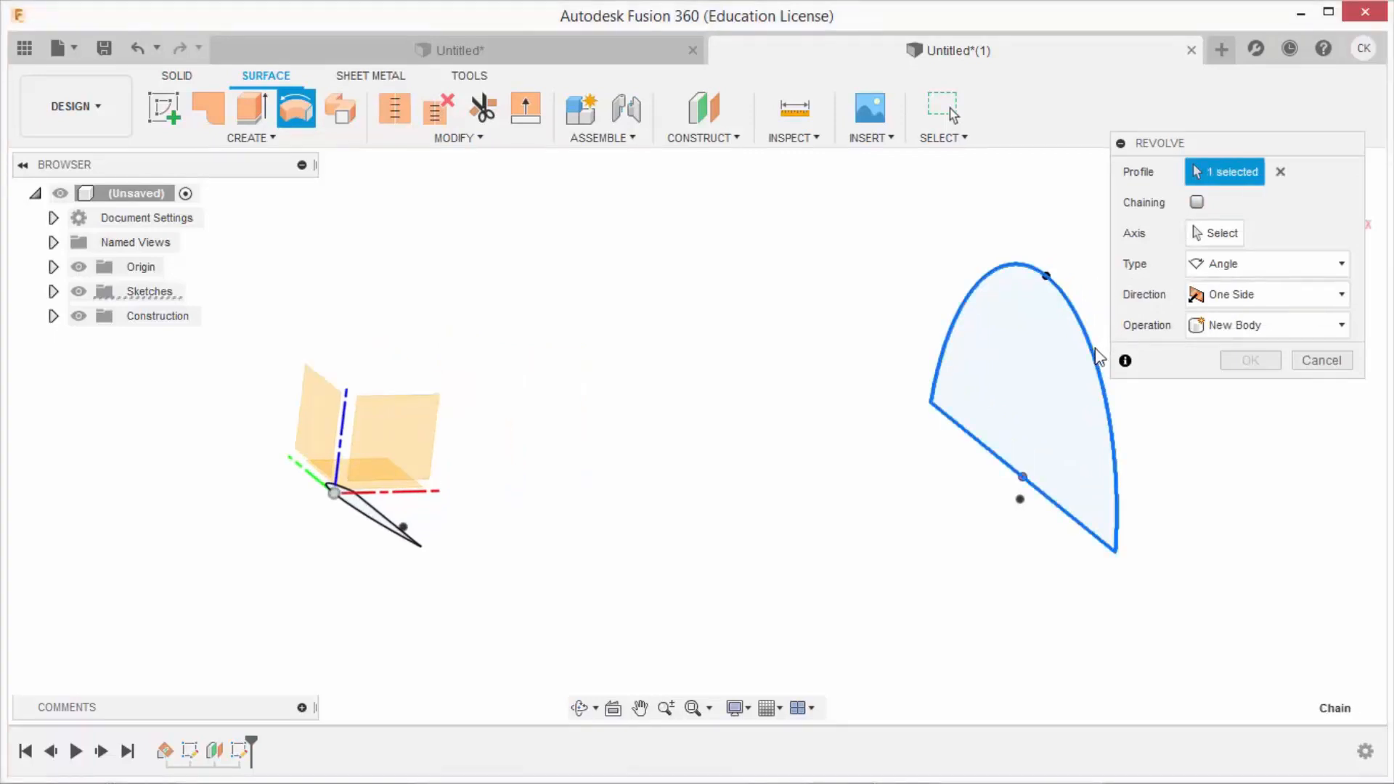
pyautogui.click(1212, 240)
pyautogui.click(988, 447)
pyautogui.click(1236, 394)
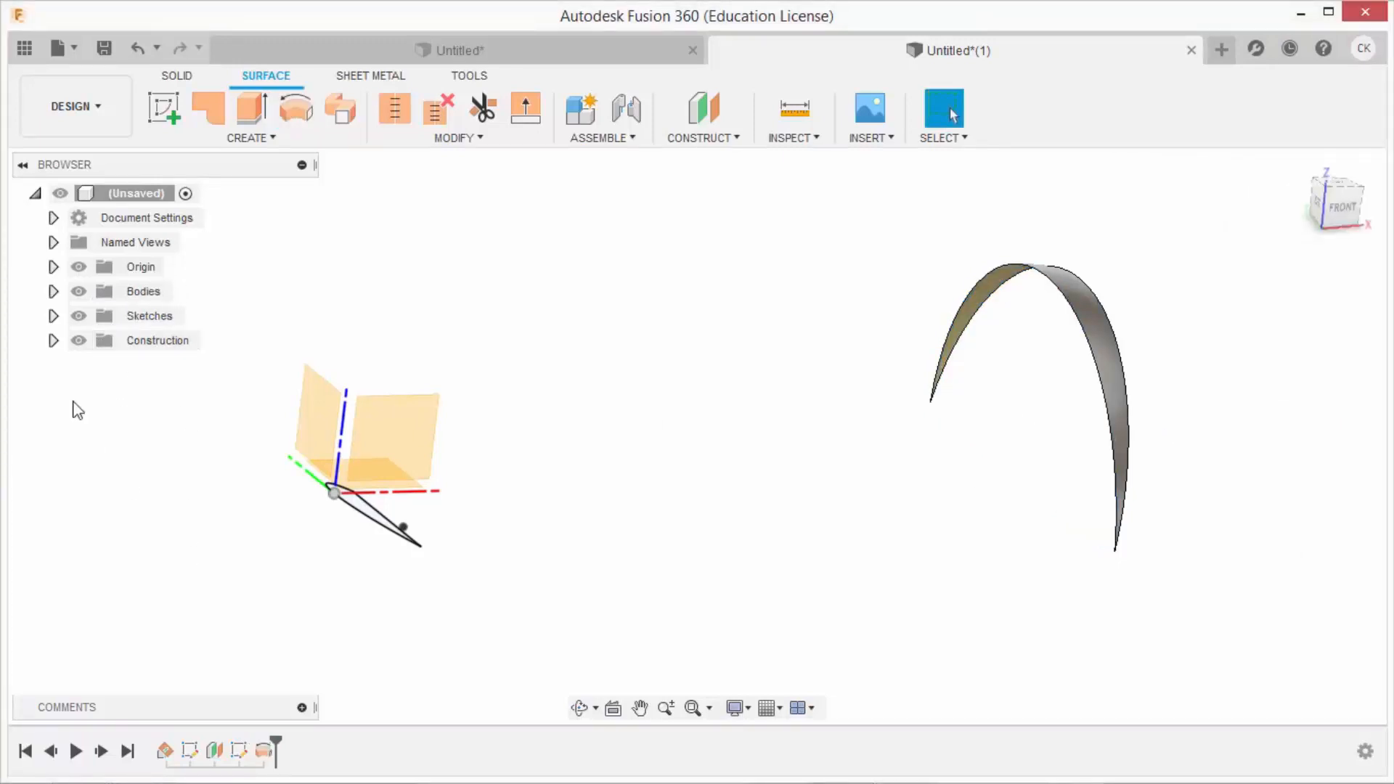
# Make Sketch2 visible again and start a sketch on the XZ plane, viewed face-on
pyautogui.click(53, 315)
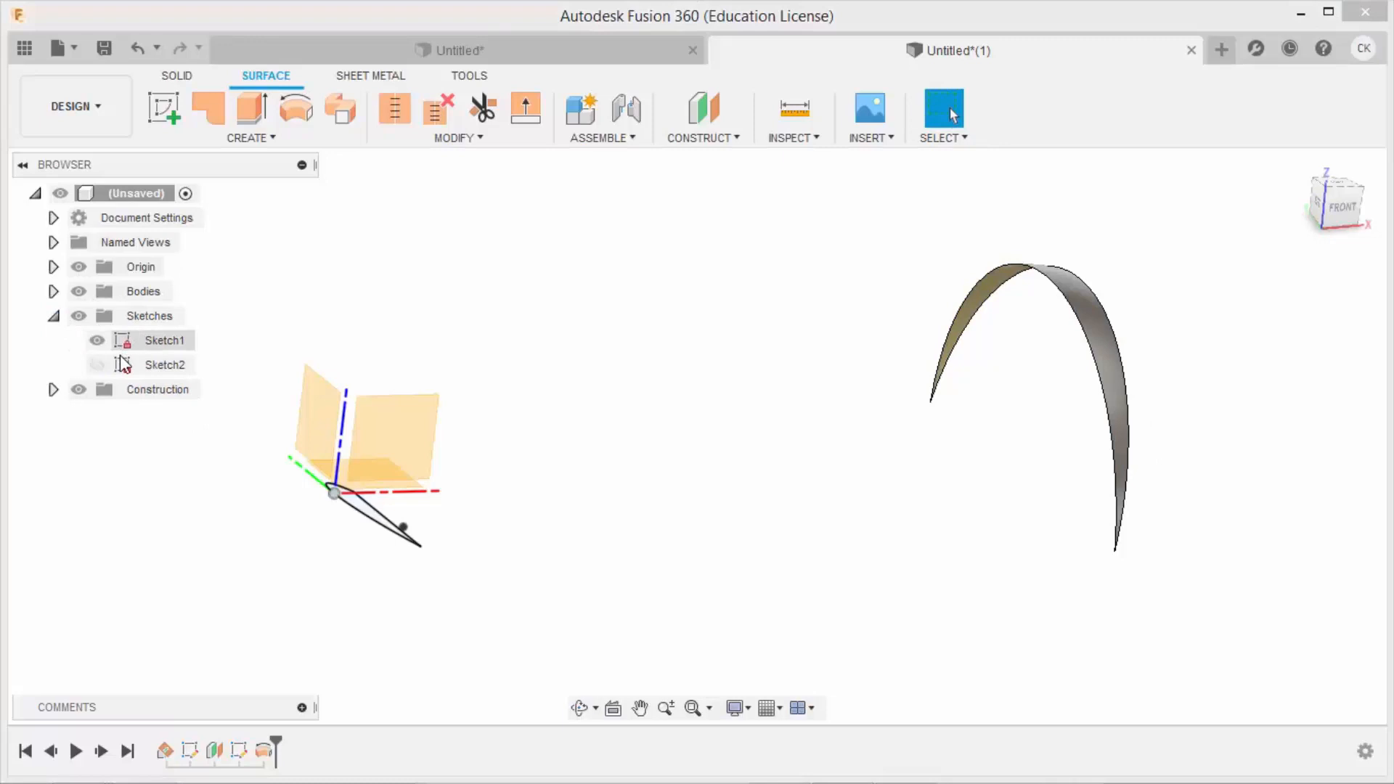
pyautogui.click(96, 365)
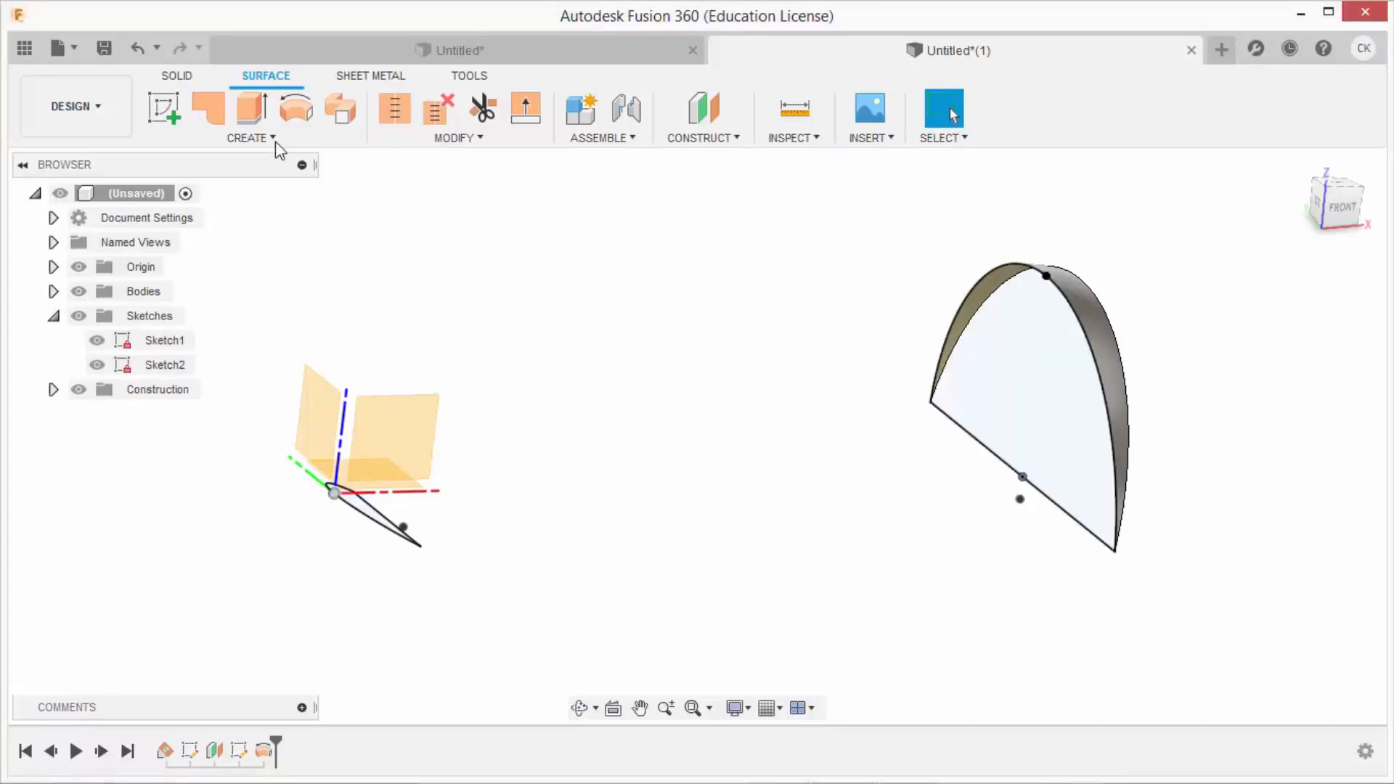
pyautogui.click(163, 108)
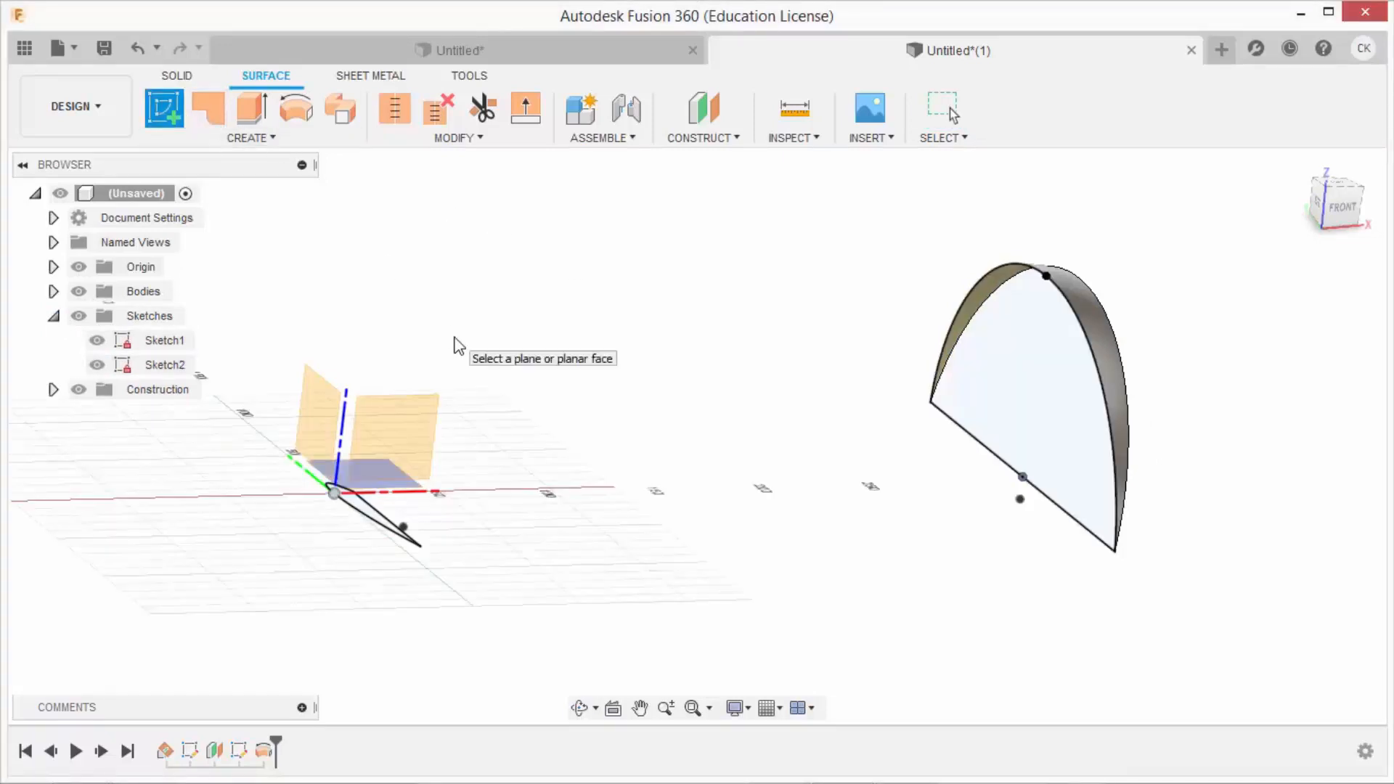
pyautogui.click(421, 403)
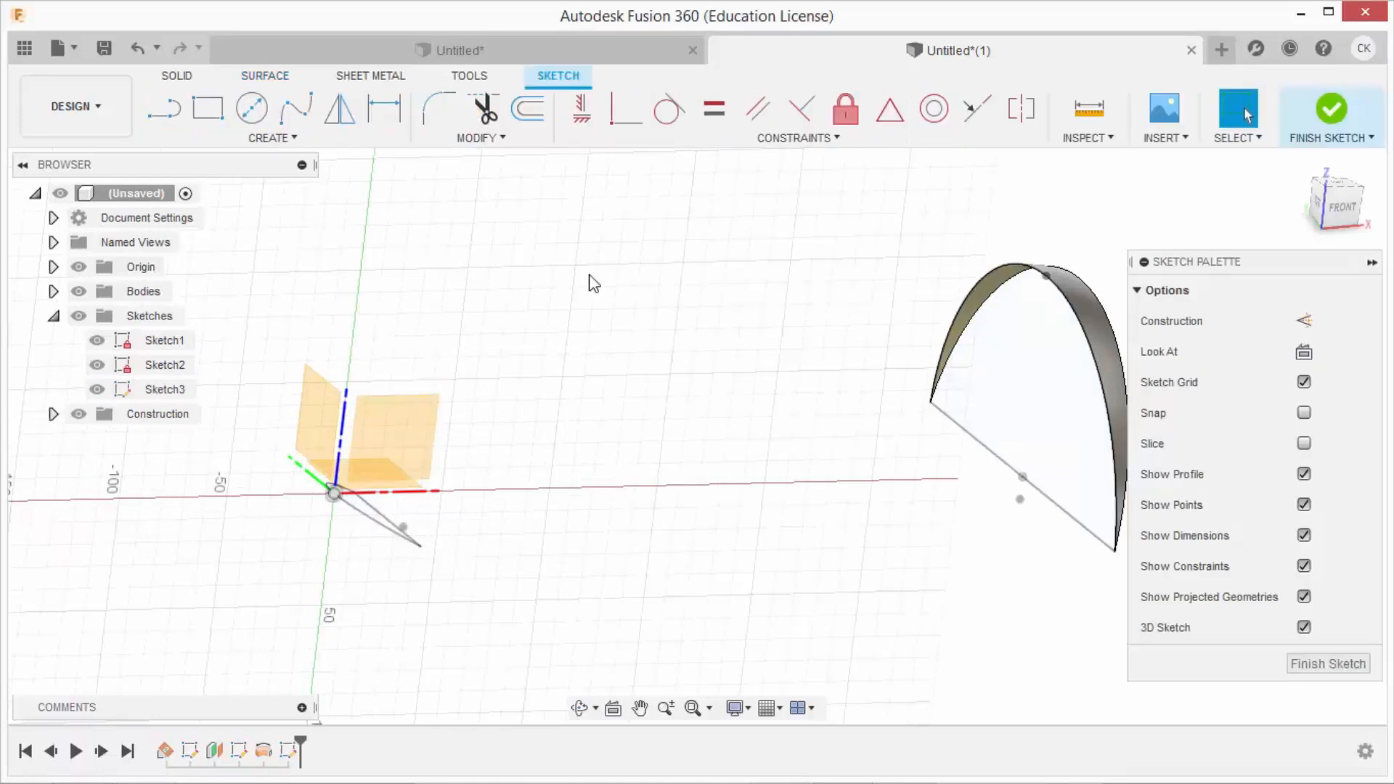
pyautogui.click(1304, 353)
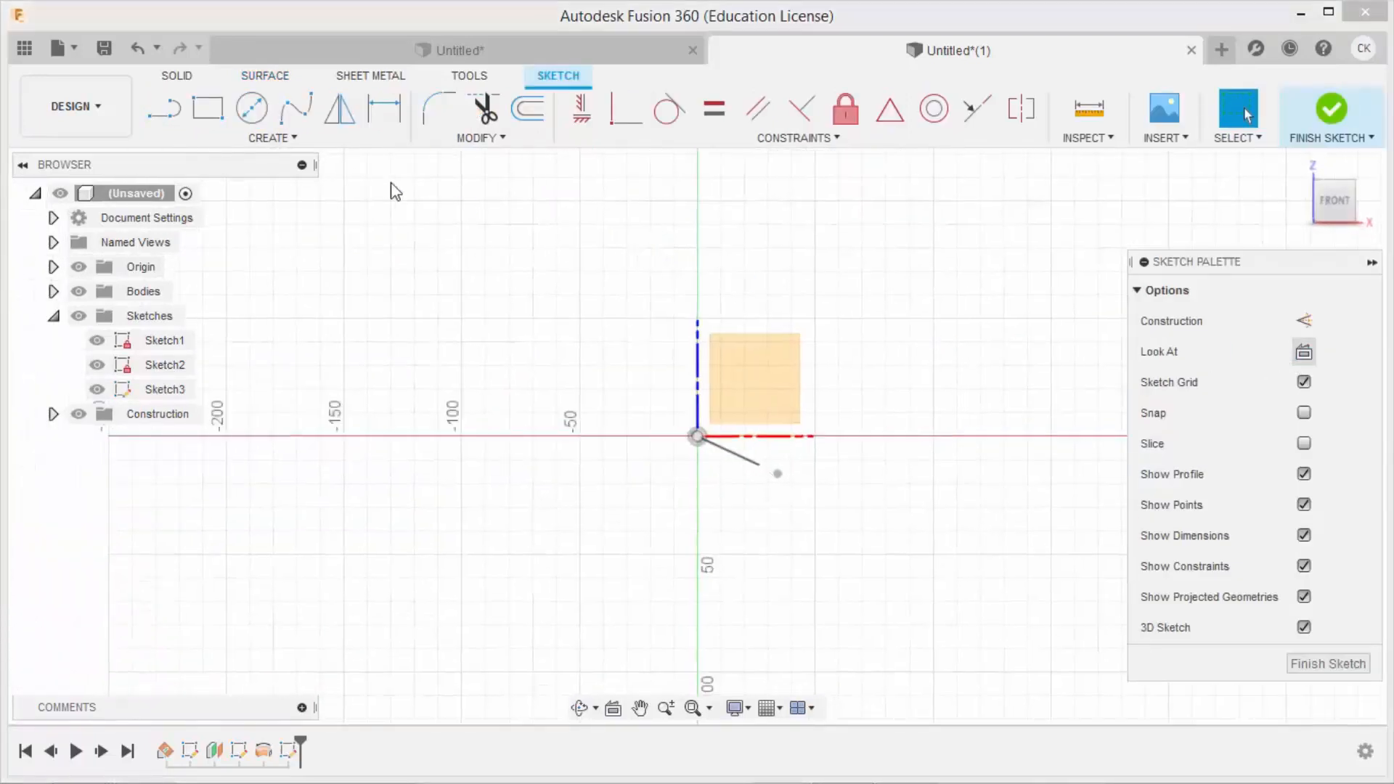
# Draw a shallow 3-point arc rising from the negative X side of the origin toward the revolved surface, above the X axis
pyautogui.click(320, 142)
pyautogui.moveTo(338, 232)
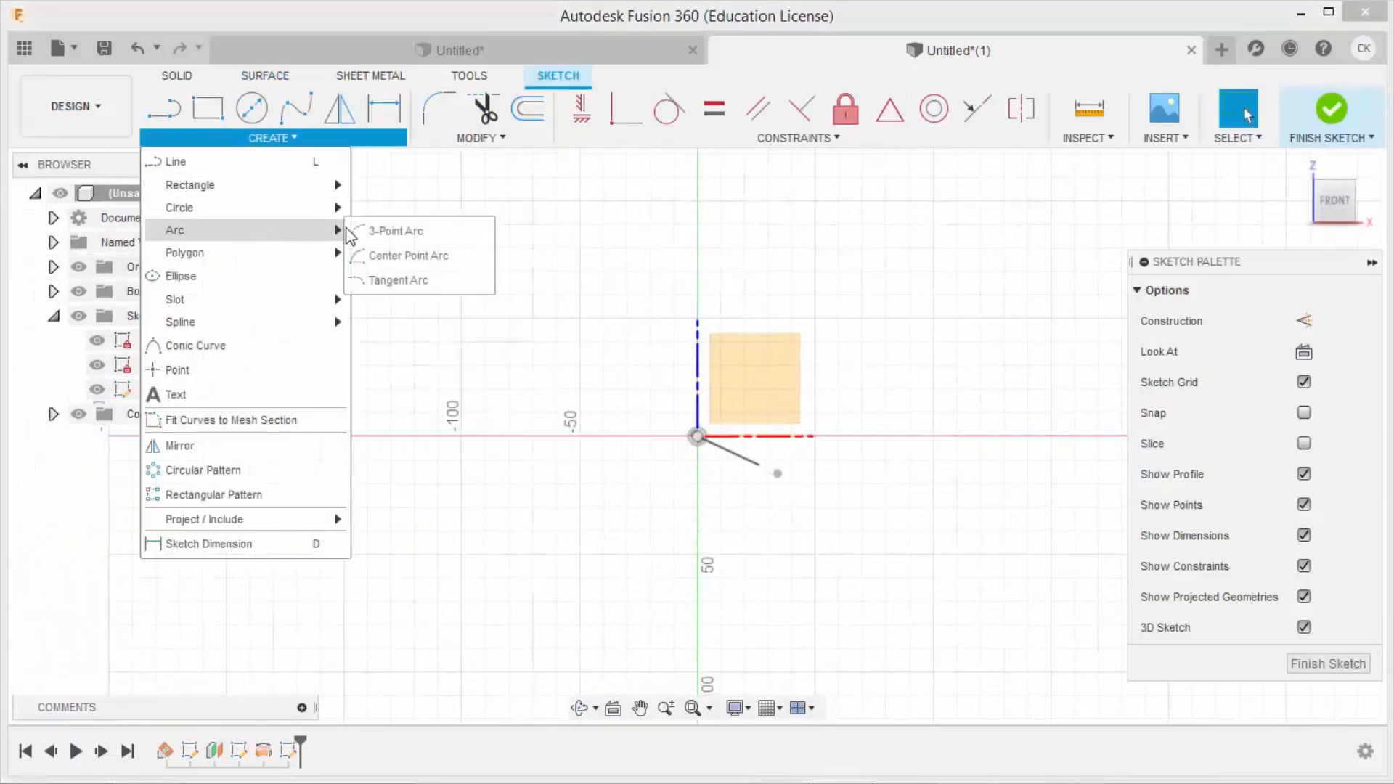
pyautogui.click(396, 231)
pyautogui.click(605, 401)
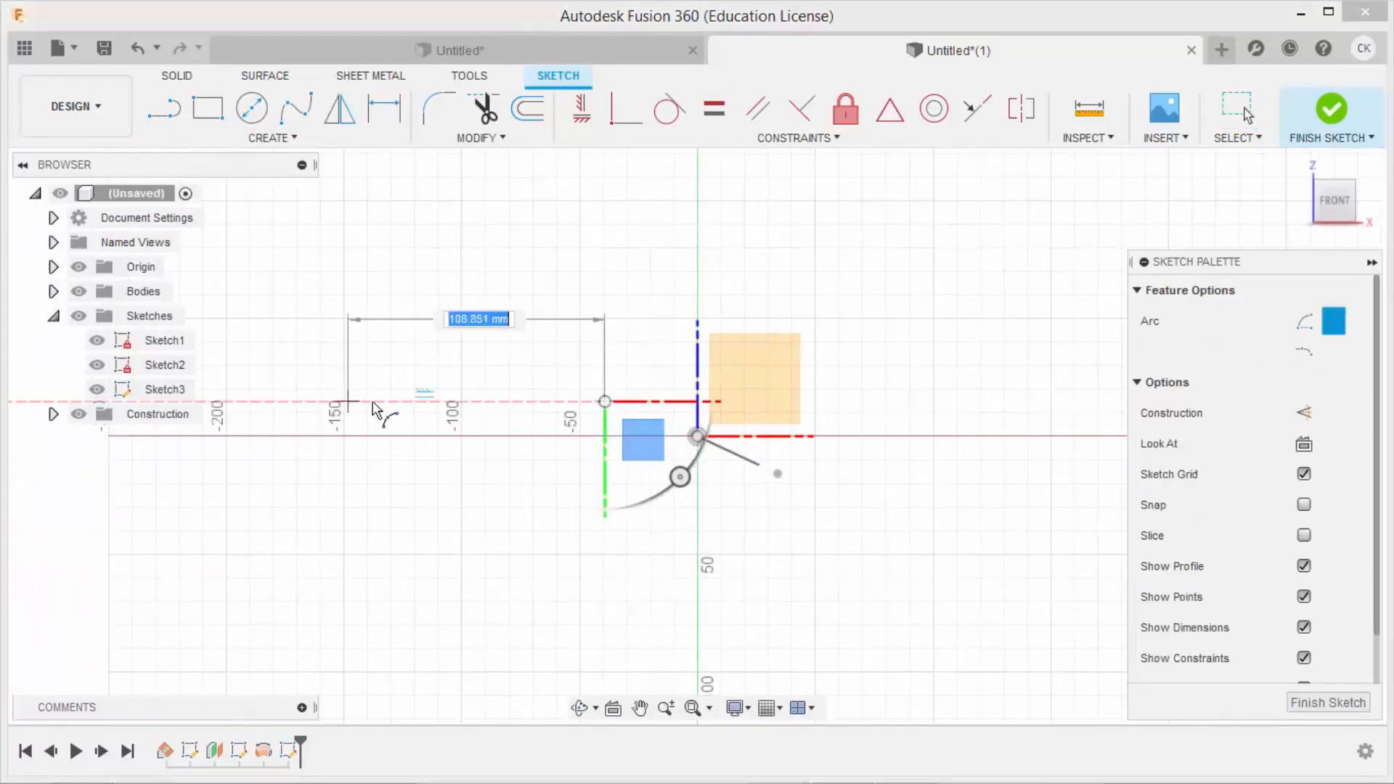
pyautogui.click(1057, 243)
pyautogui.click(851, 290)
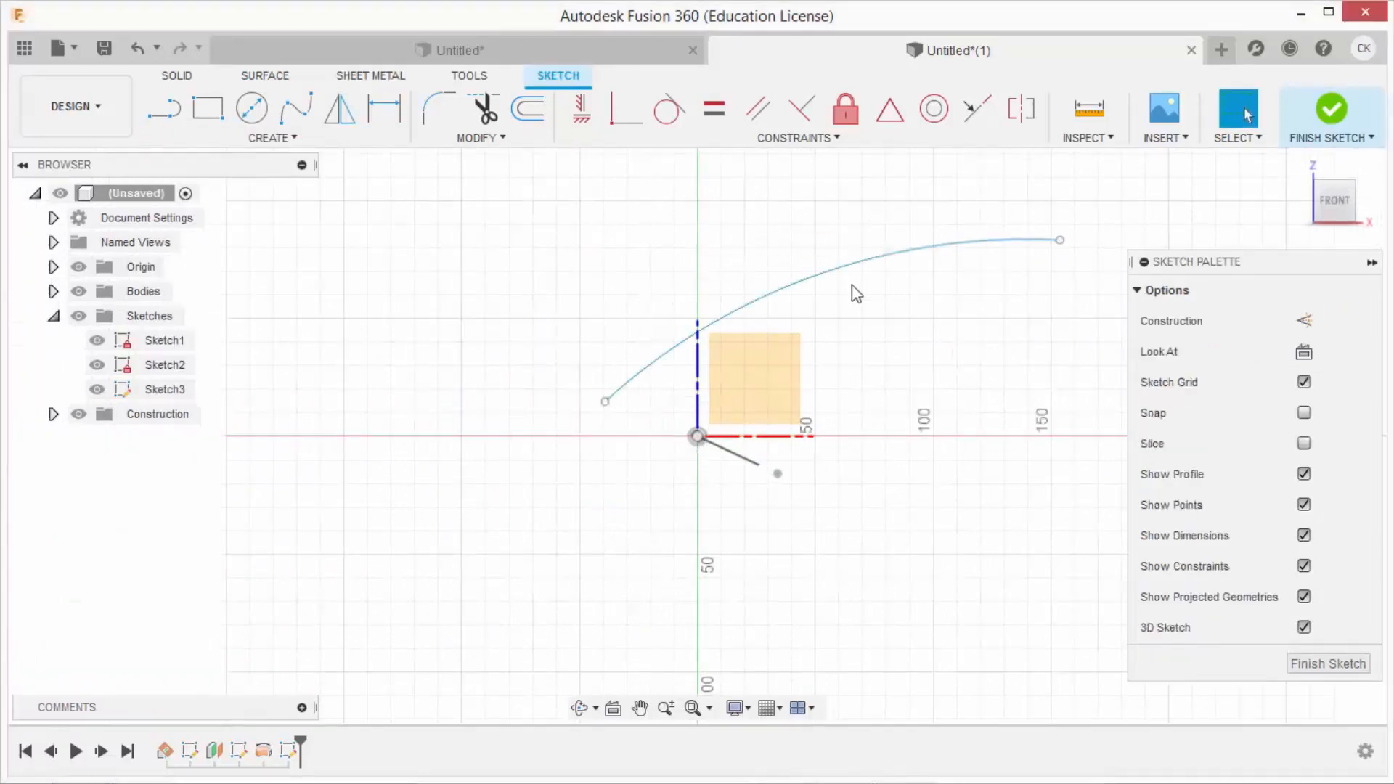
# Try to project the revolved surface's outer arc edge into the sketch
pyautogui.scroll(-2, 940, 364)
pyautogui.scroll(-3, 696, 330)
pyautogui.scroll(3, 1093, 324)
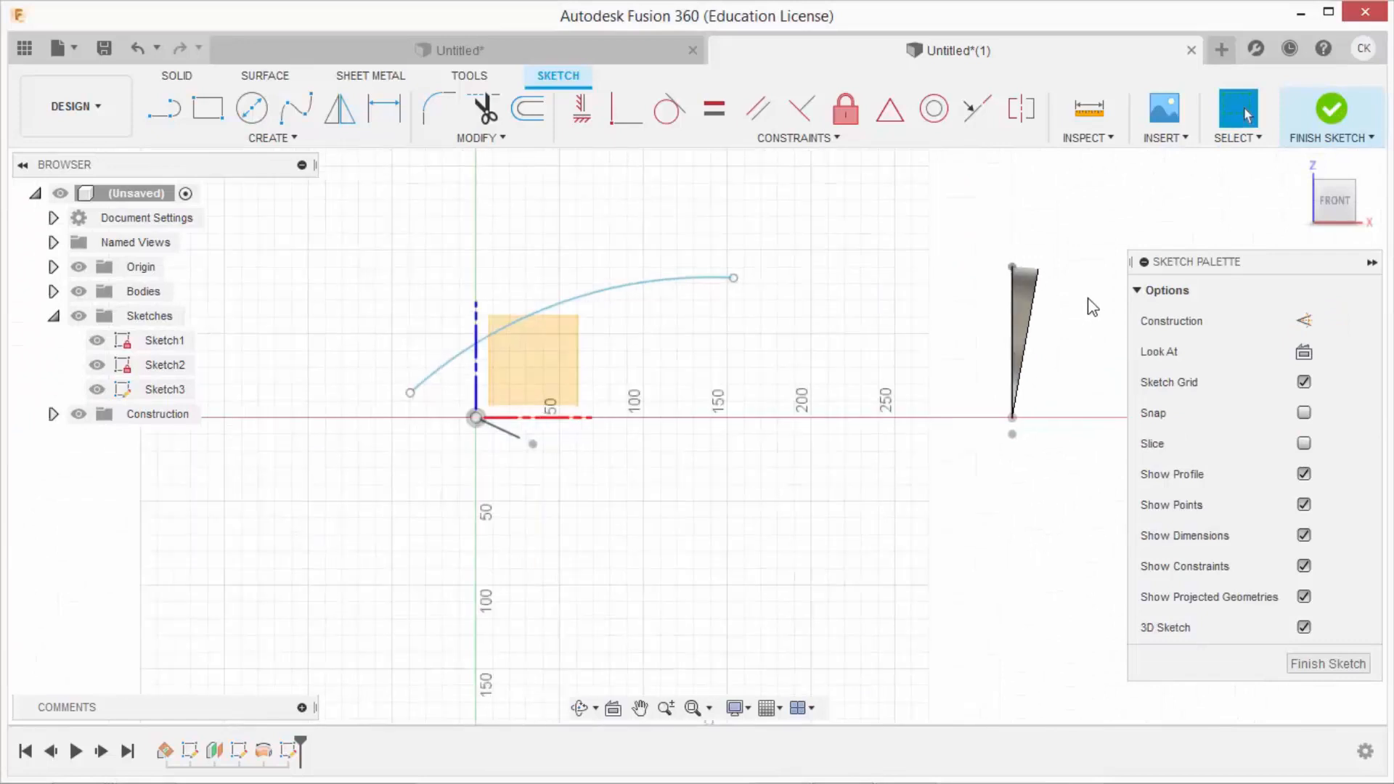
pyautogui.click(364, 140)
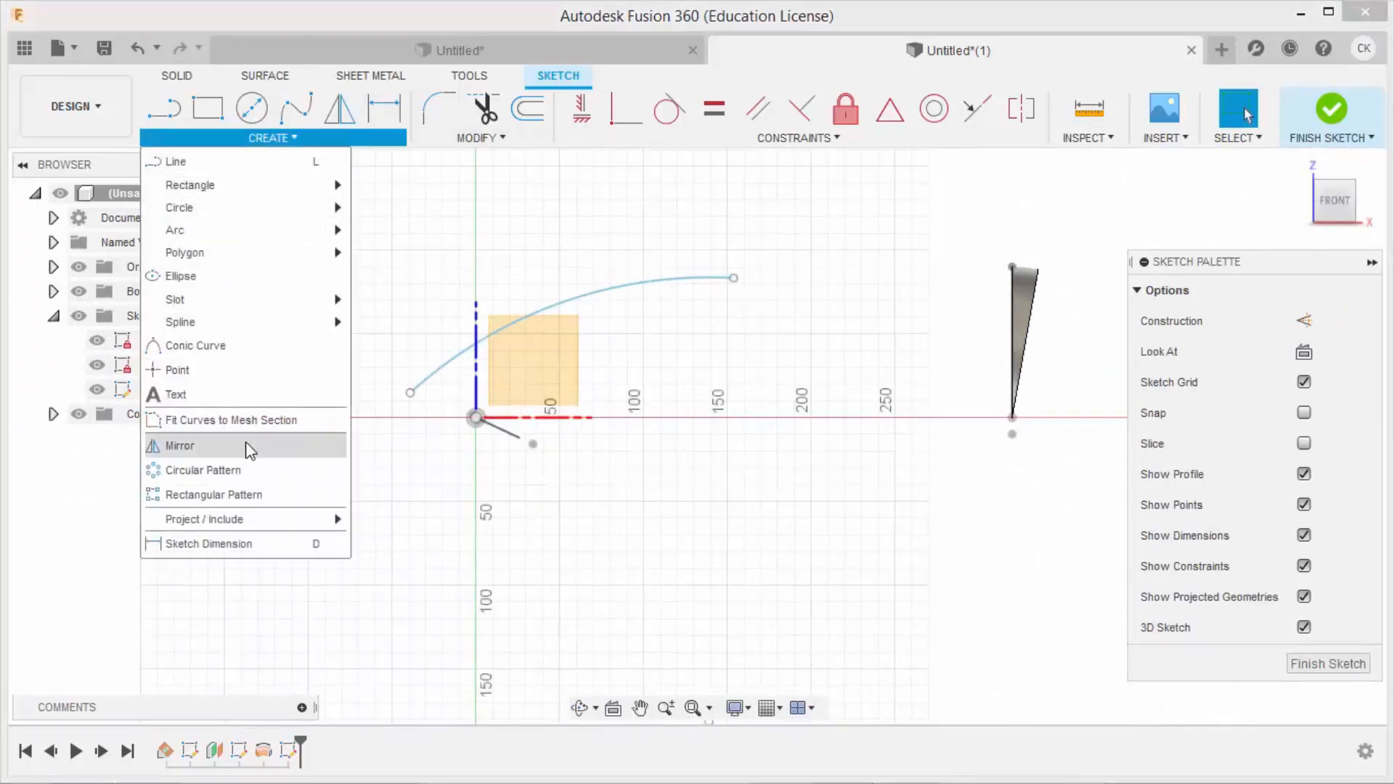
pyautogui.moveTo(299, 520)
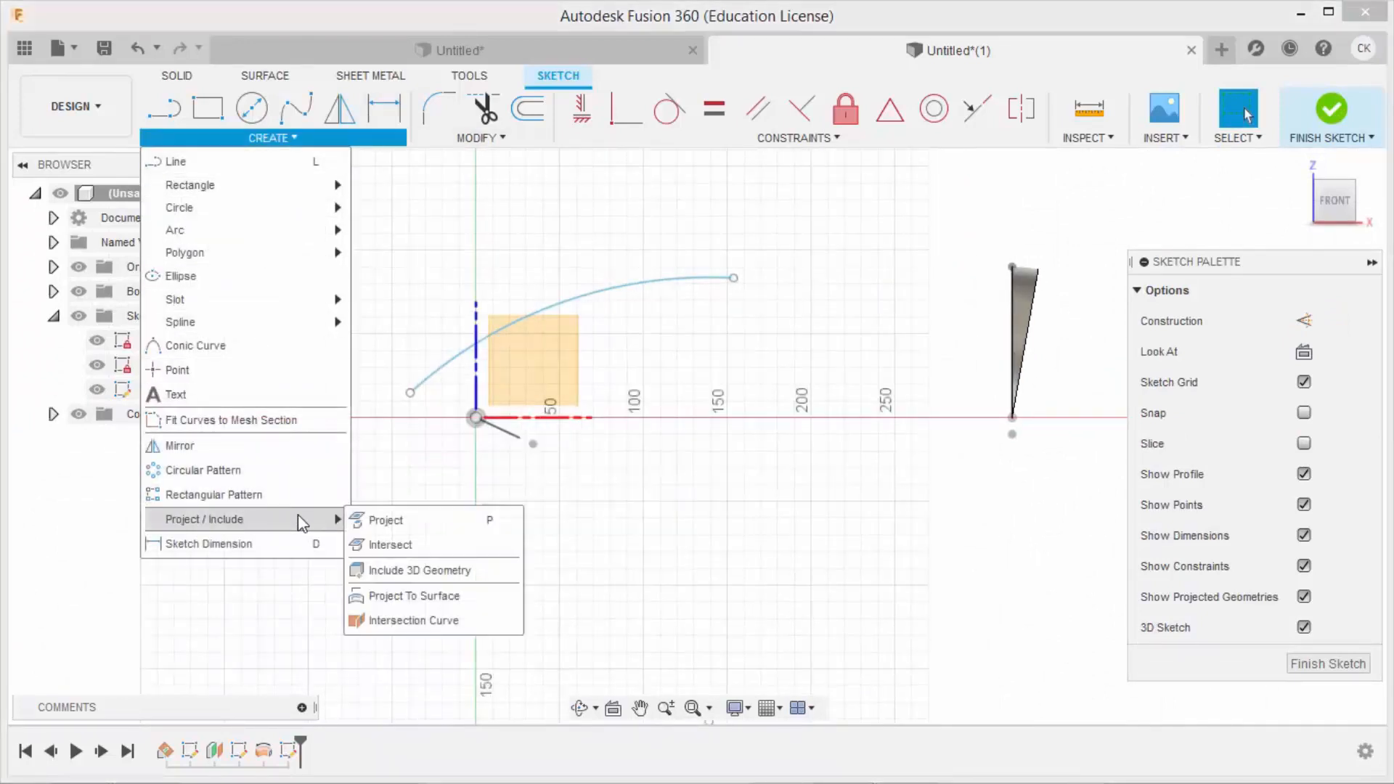
pyautogui.click(376, 523)
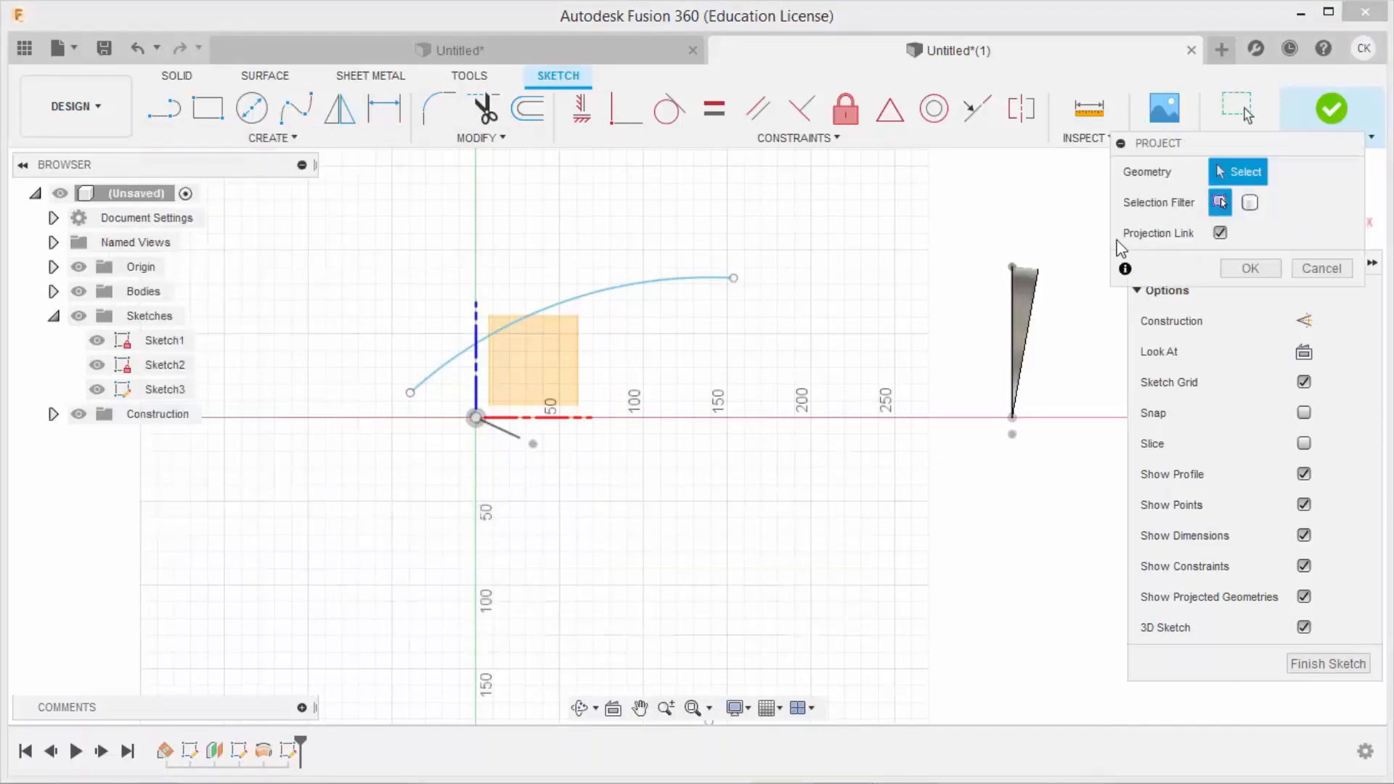
pyautogui.click(1040, 280)
pyautogui.scroll(2, 1075, 267)
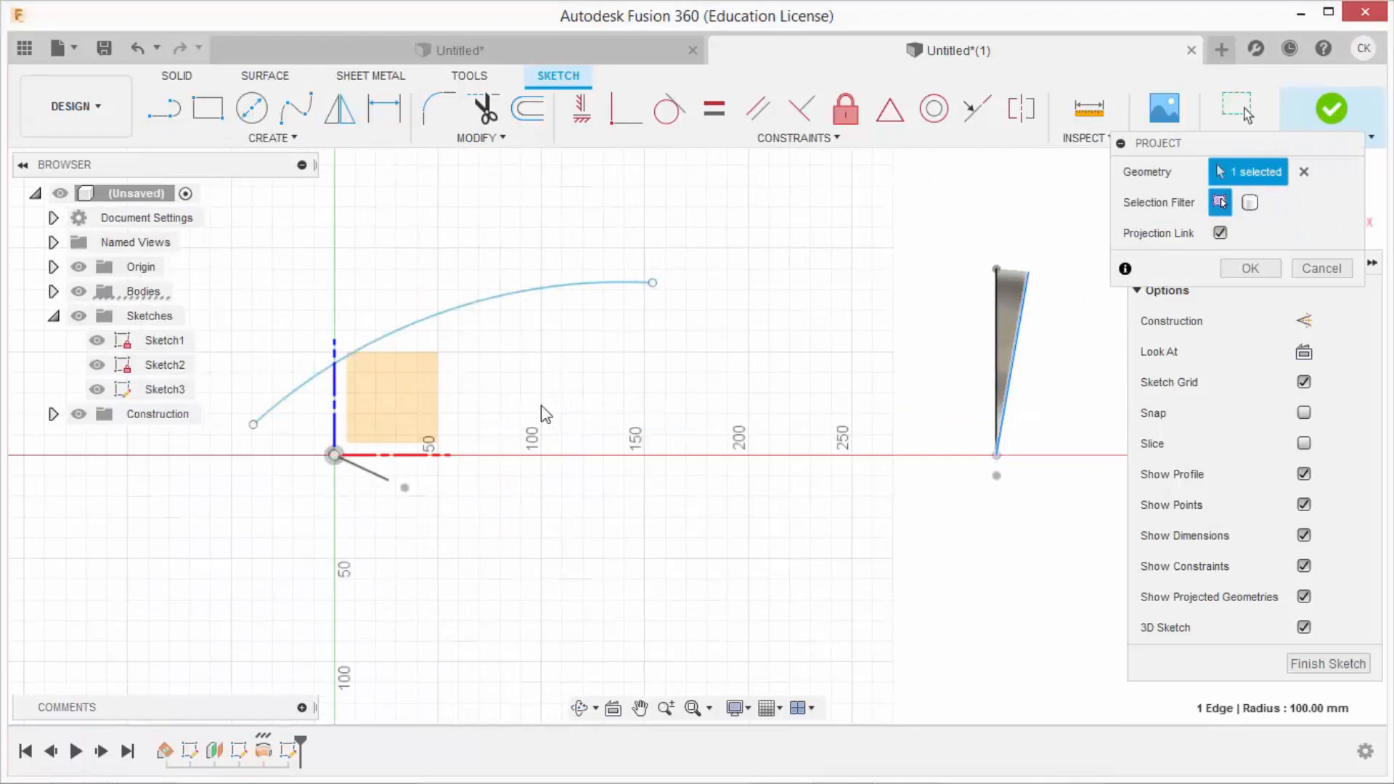
pyautogui.press('Return')
# Intersect the revolved surface's face with the sketch plane to create reference geometry in the sketch
pyautogui.click(272, 138)
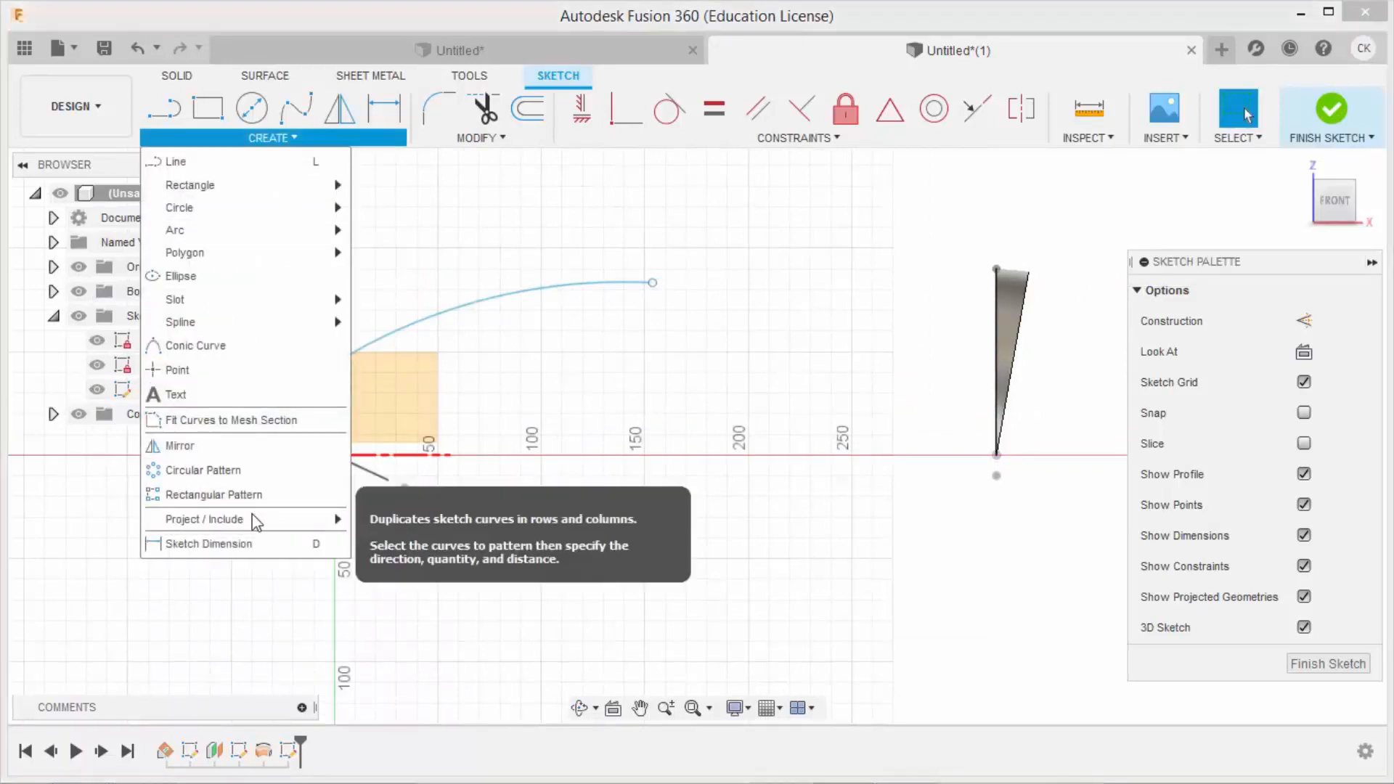
pyautogui.moveTo(291, 520)
pyautogui.click(403, 552)
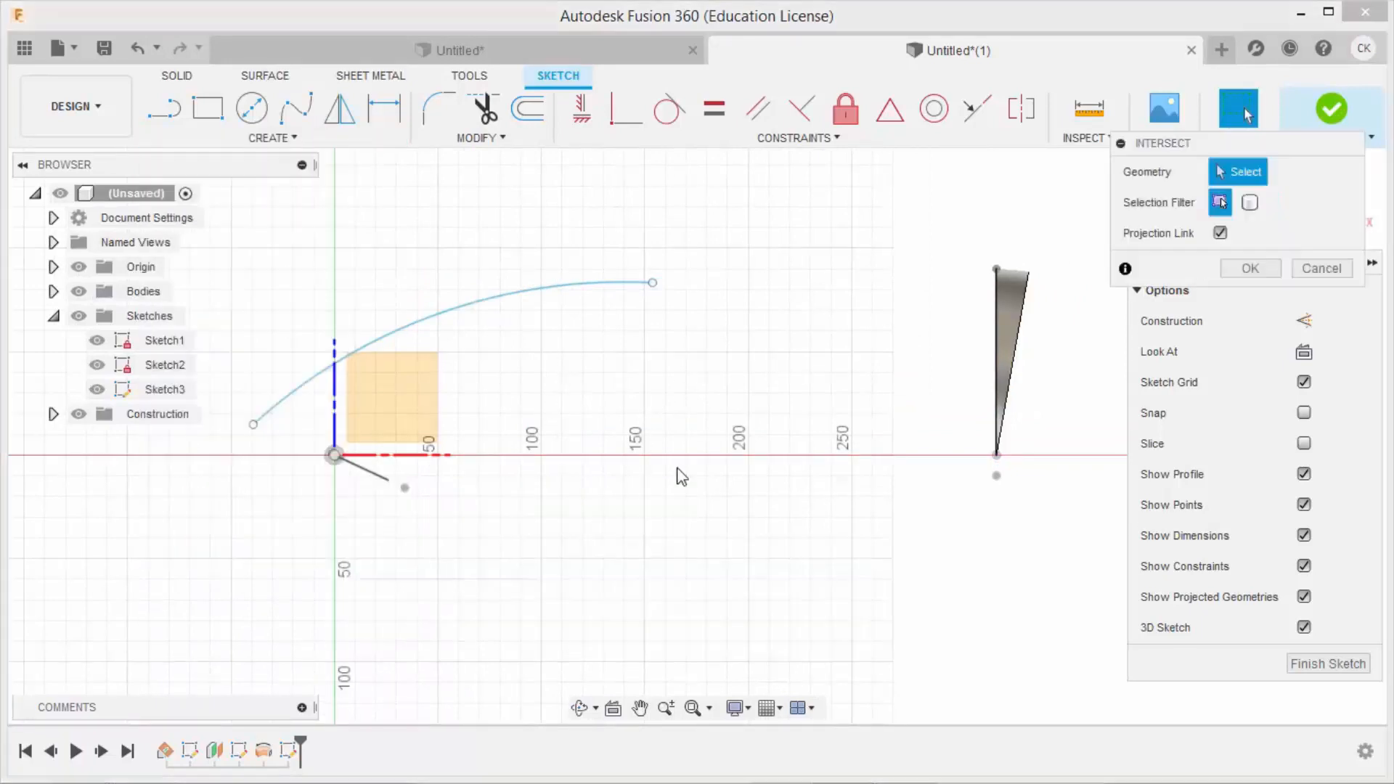
pyautogui.click(1014, 286)
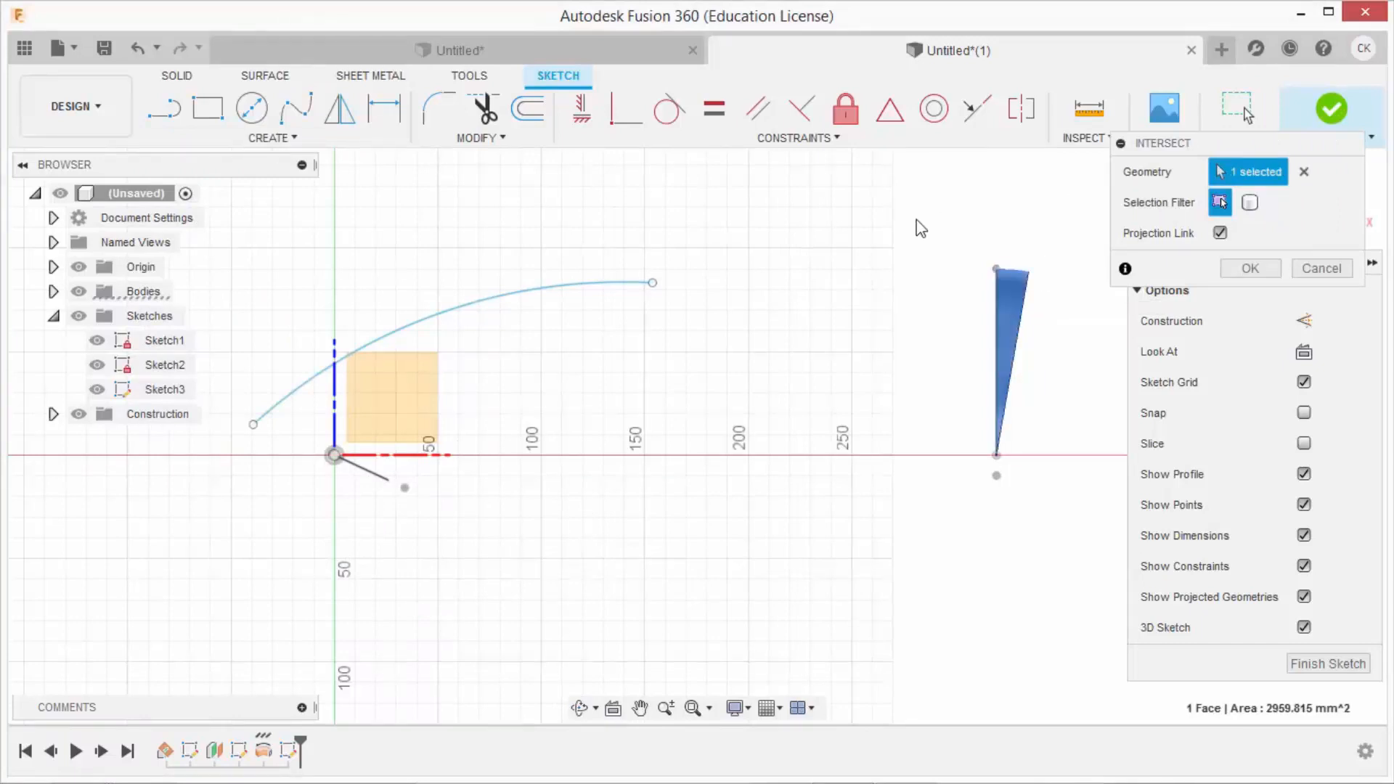
pyautogui.click(1251, 269)
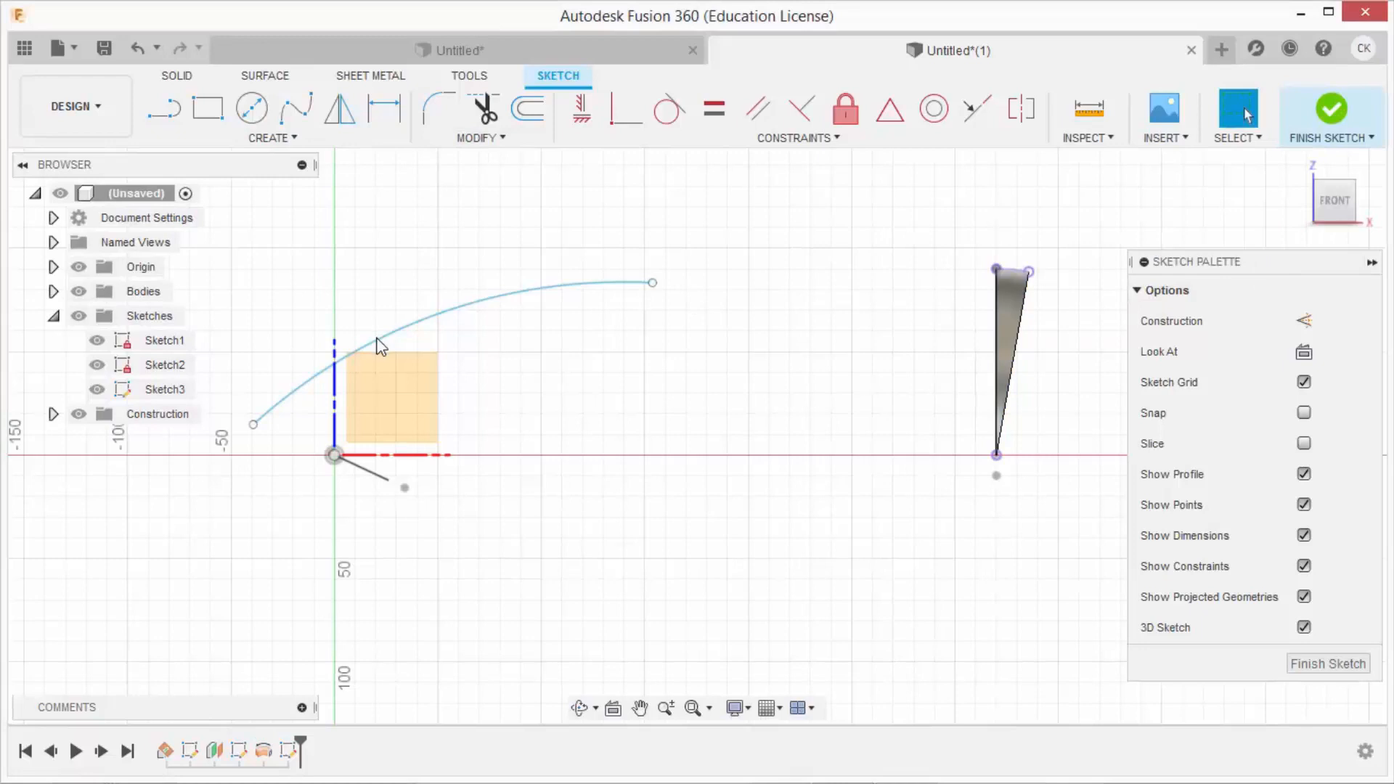
# Make the arc's ends coincident with the outer end of the intersection curve on the revolved surface and with the origin
pyautogui.click(652, 282)
pyautogui.click(1029, 272)
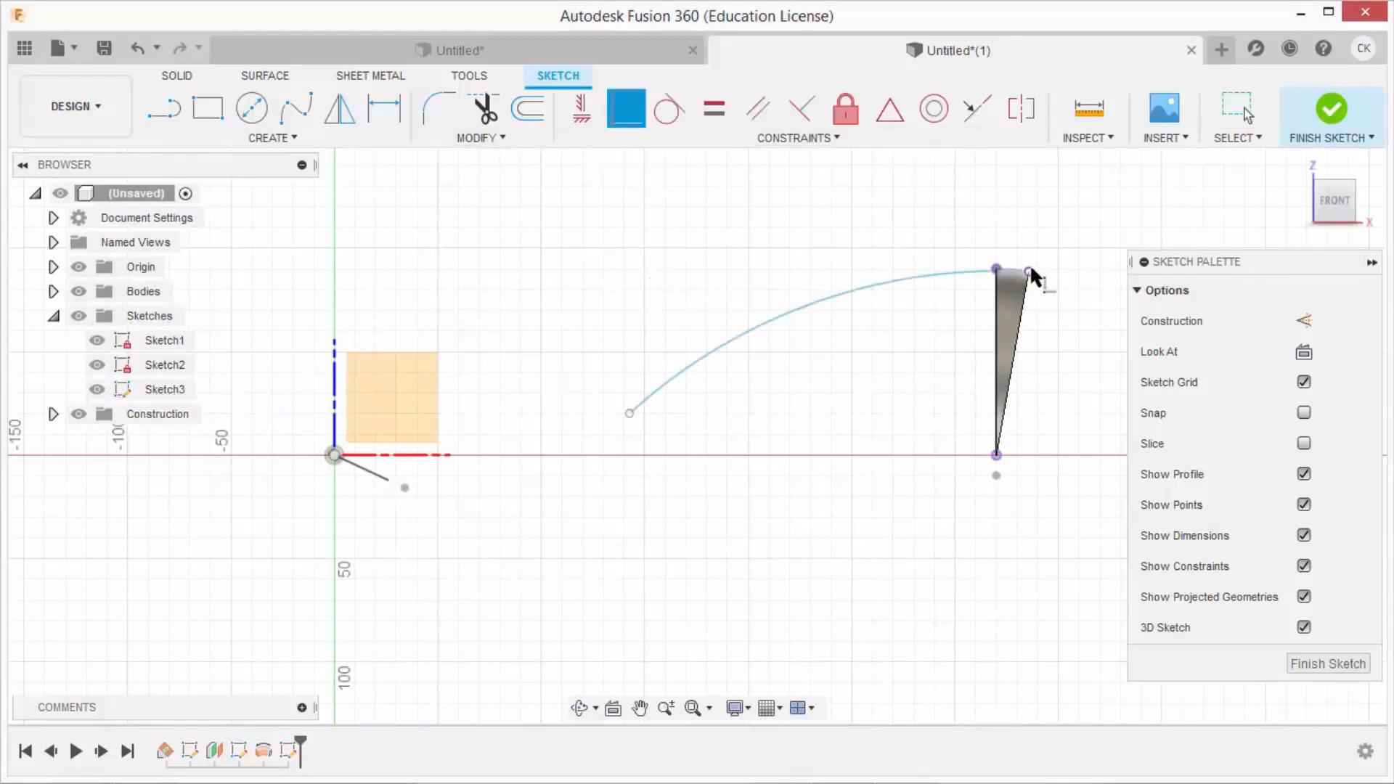
pyautogui.click(629, 415)
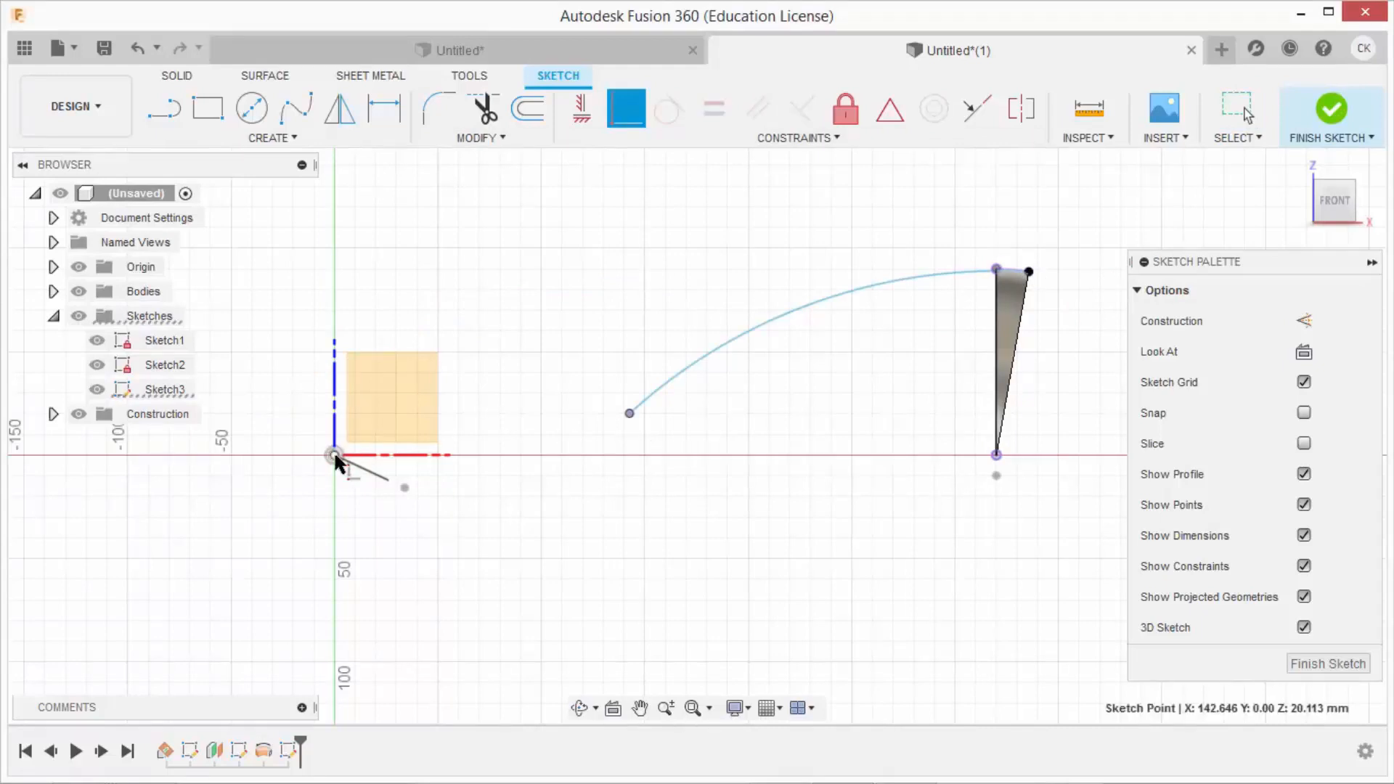
pyautogui.click(335, 456)
# Dimension the arc with a radius of 600 mm
pyautogui.press('d')
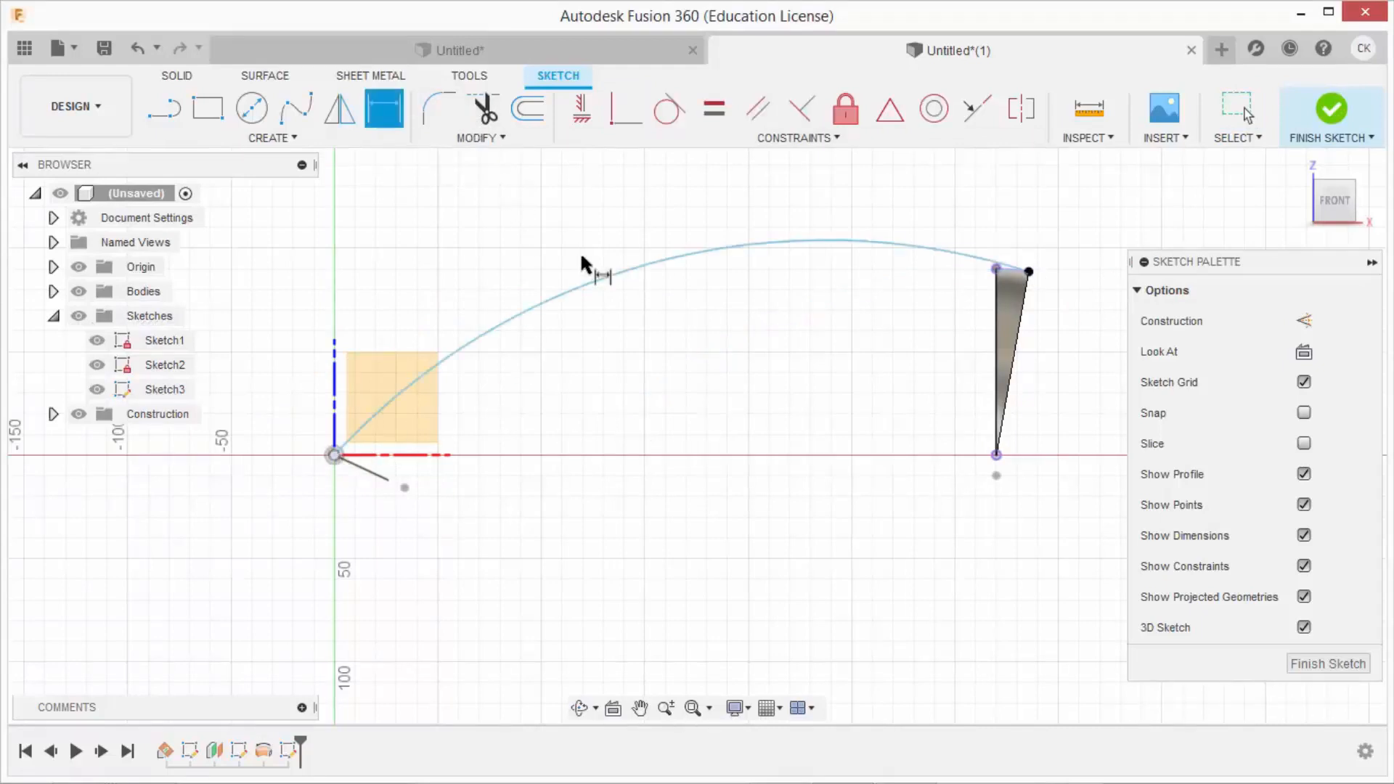
pyautogui.click(588, 275)
pyautogui.click(579, 251)
pyautogui.write('60')
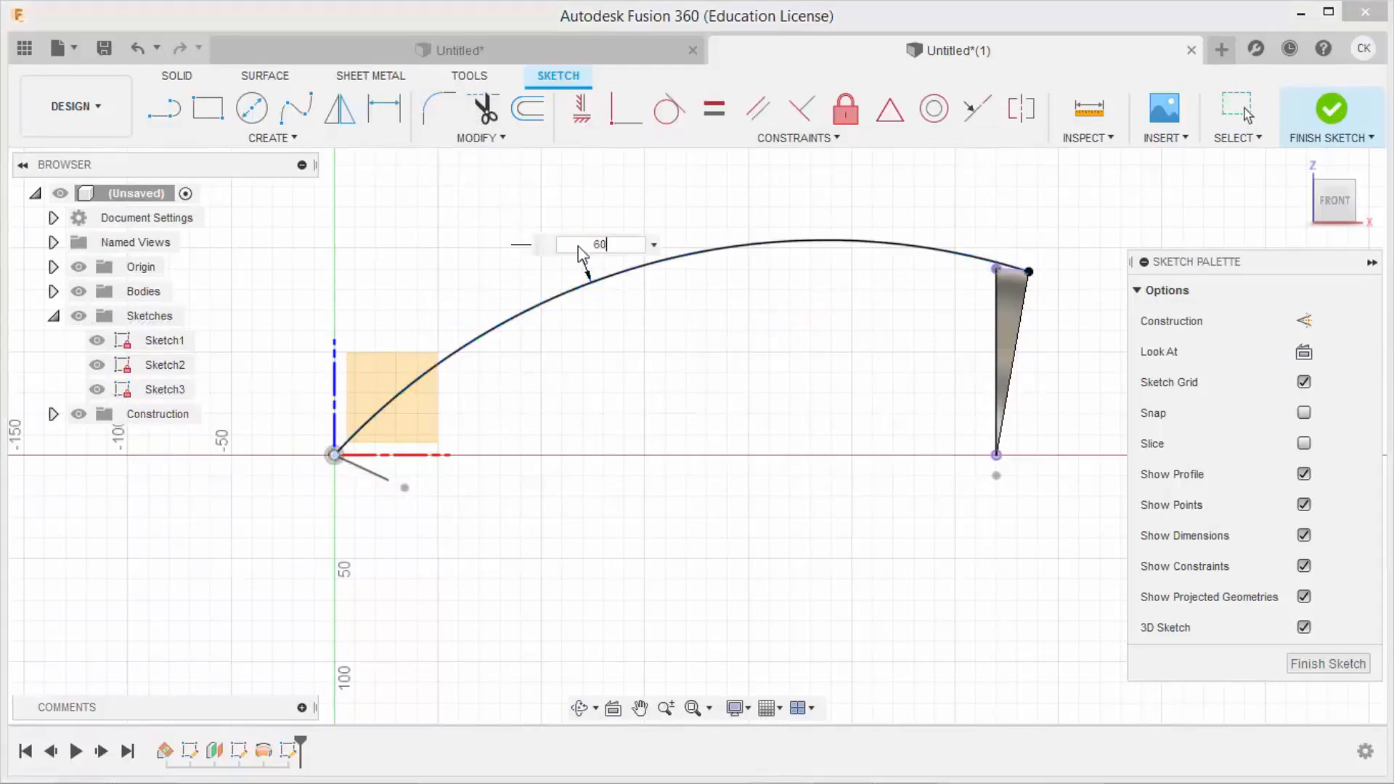
pyautogui.write('0')
pyautogui.press('Return')
# Project the base-line midpoints of the small and large arc profiles into the sketch
pyautogui.click(251, 140)
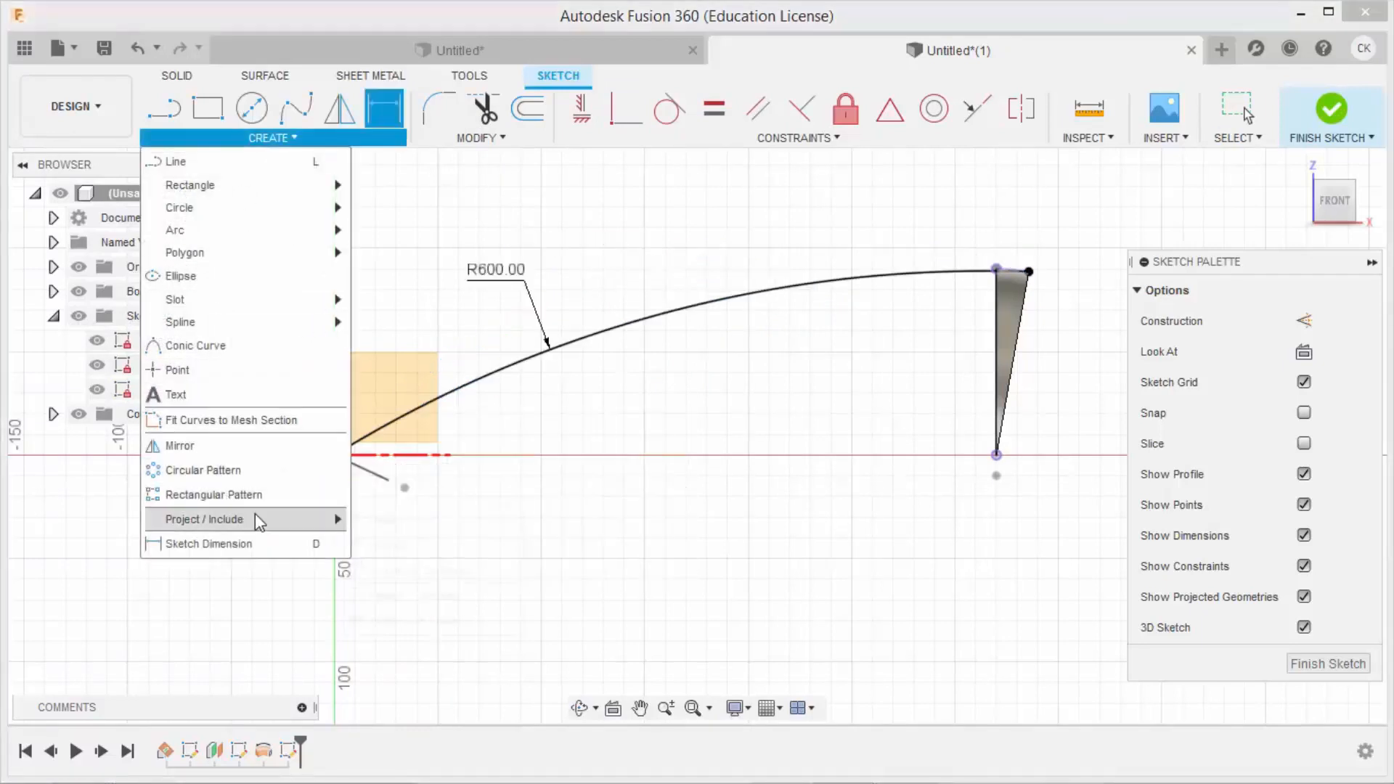
pyautogui.moveTo(254, 513)
pyautogui.click(392, 483)
pyautogui.press('Return')
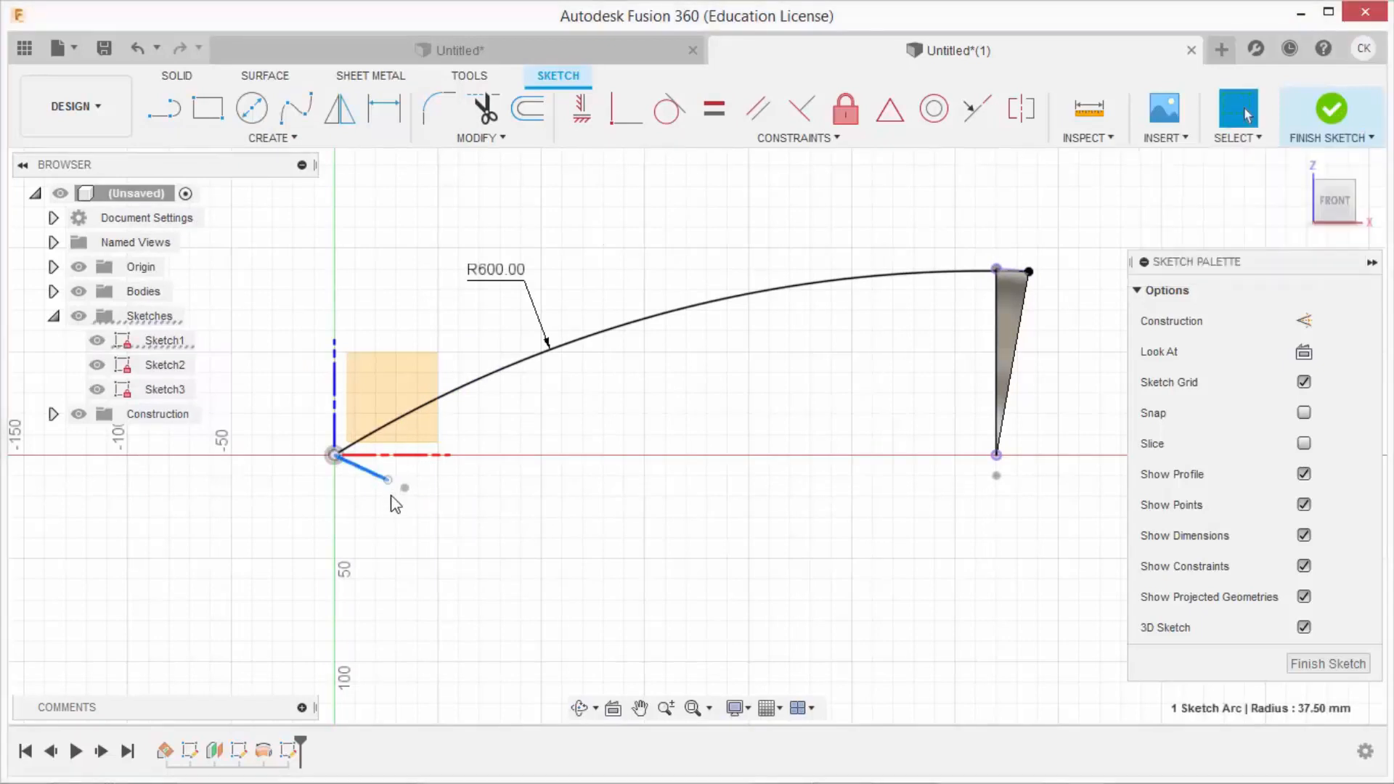
pyautogui.click(258, 138)
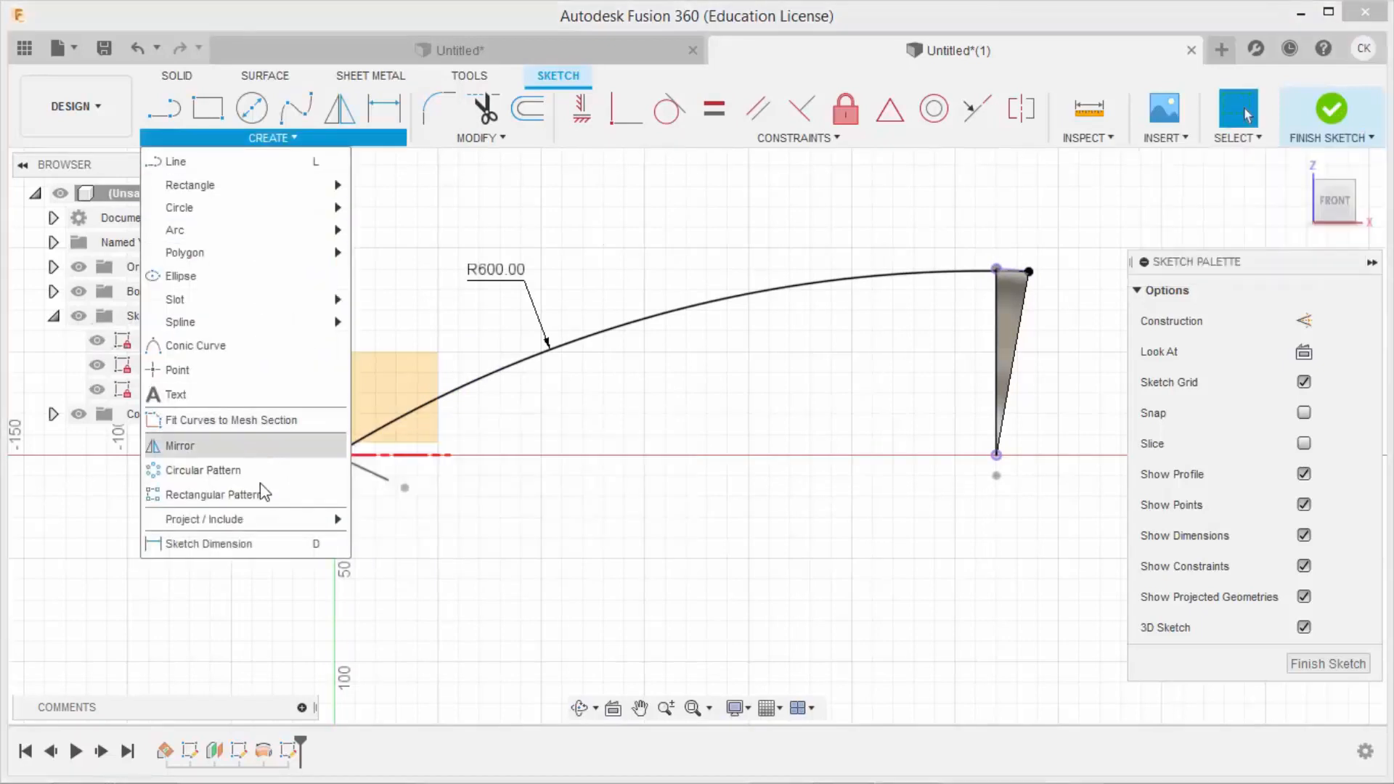
pyautogui.moveTo(263, 518)
pyautogui.click(382, 520)
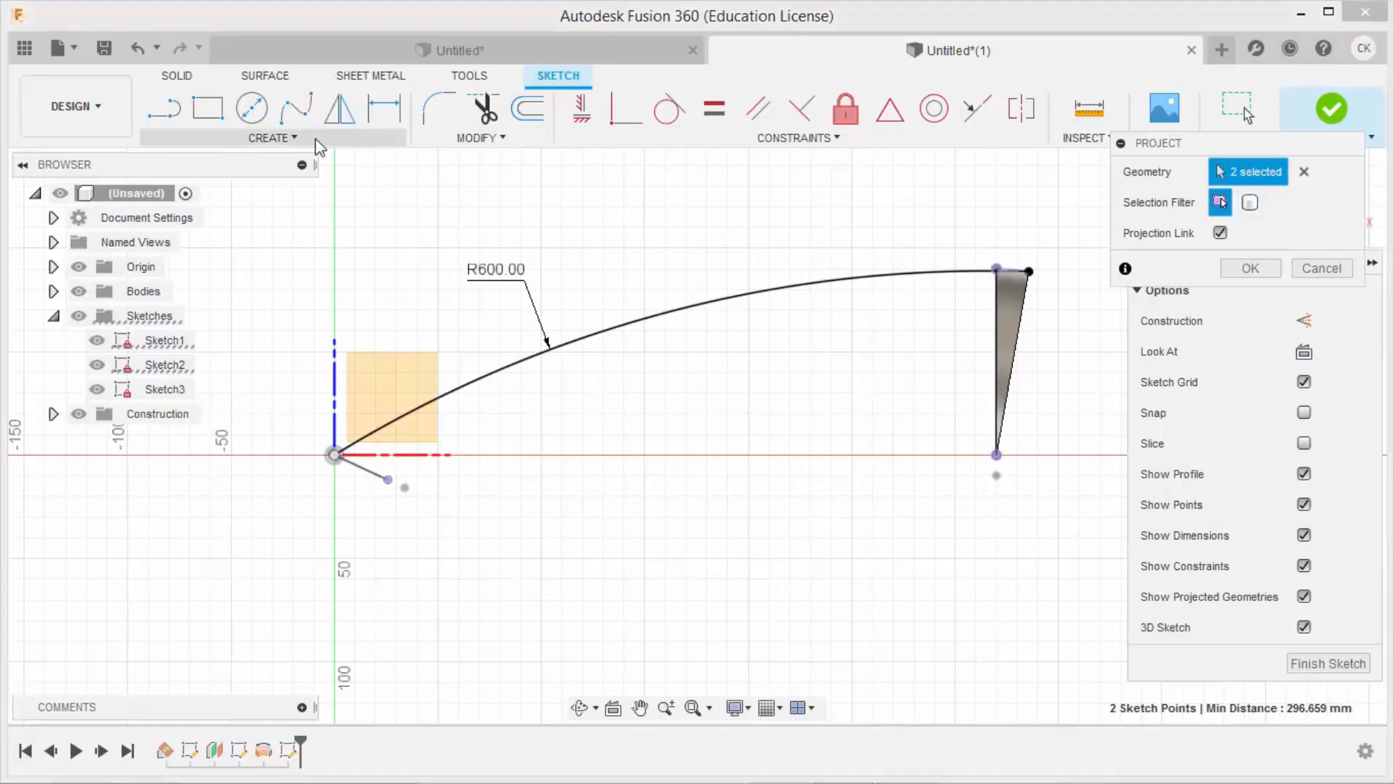
# Draw a shallow, upward-bowed 3-point arc between the two projected base-line midpoints
pyautogui.click(270, 138)
pyautogui.moveTo(218, 231)
pyautogui.click(374, 233)
pyautogui.click(386, 480)
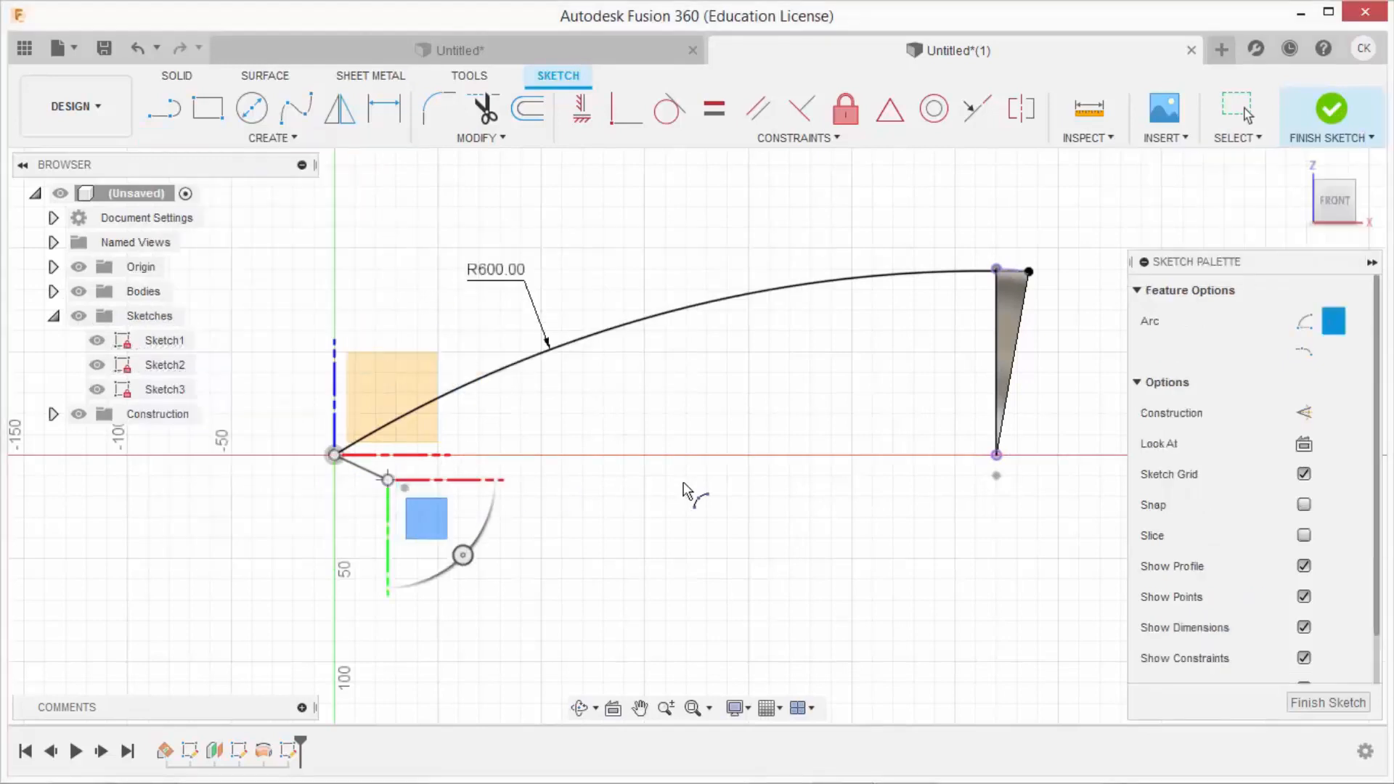
pyautogui.click(996, 455)
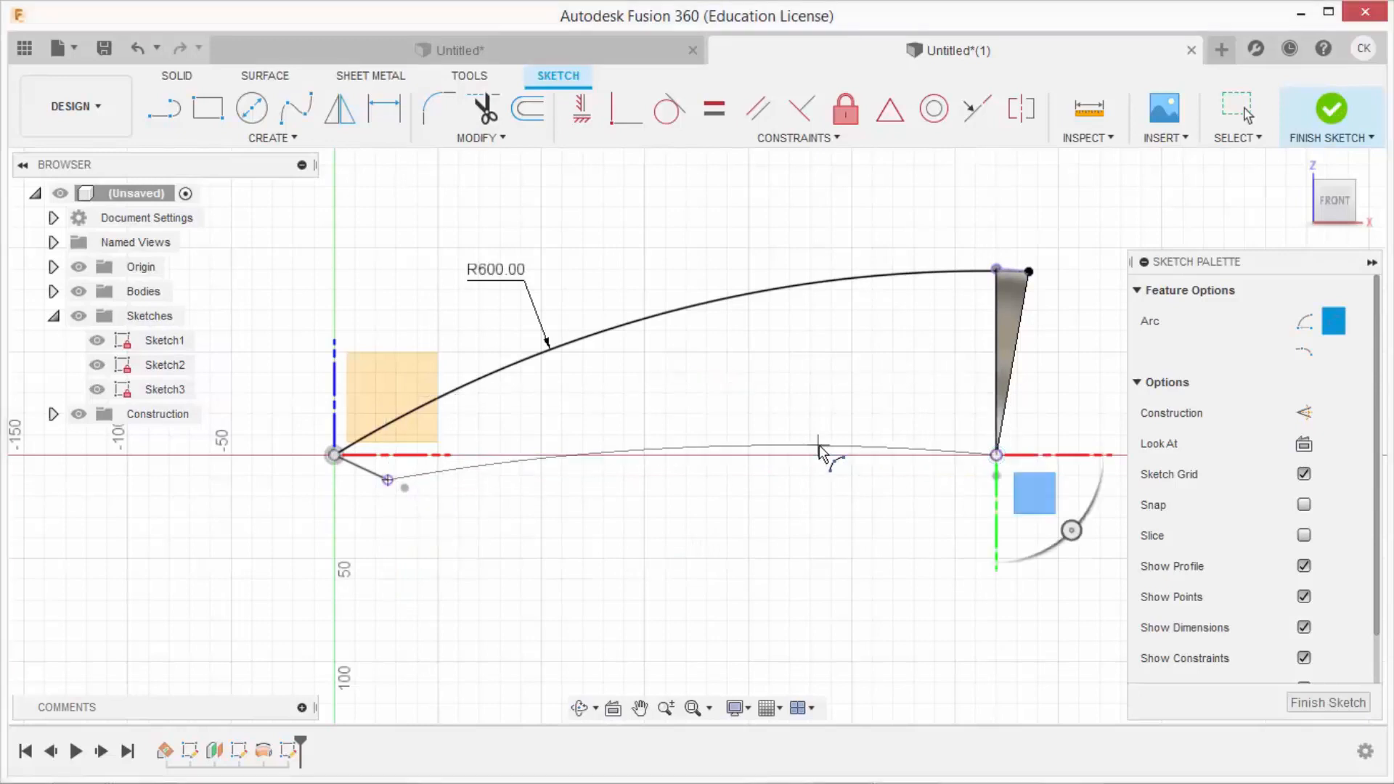
# Dimension the lower arc with a radius of 800 mm and finish the sketch
pyautogui.click(384, 109)
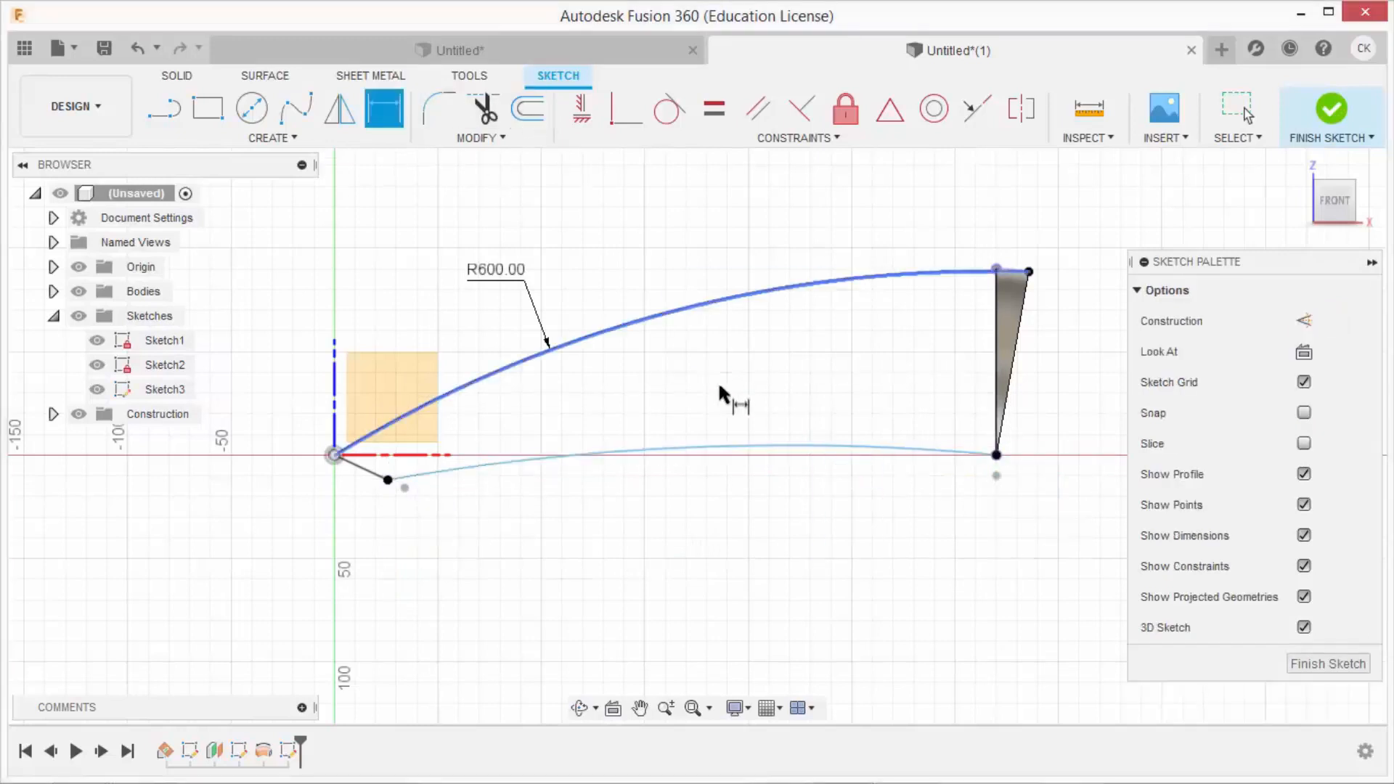
pyautogui.click(735, 444)
pyautogui.click(736, 398)
pyautogui.write('8')
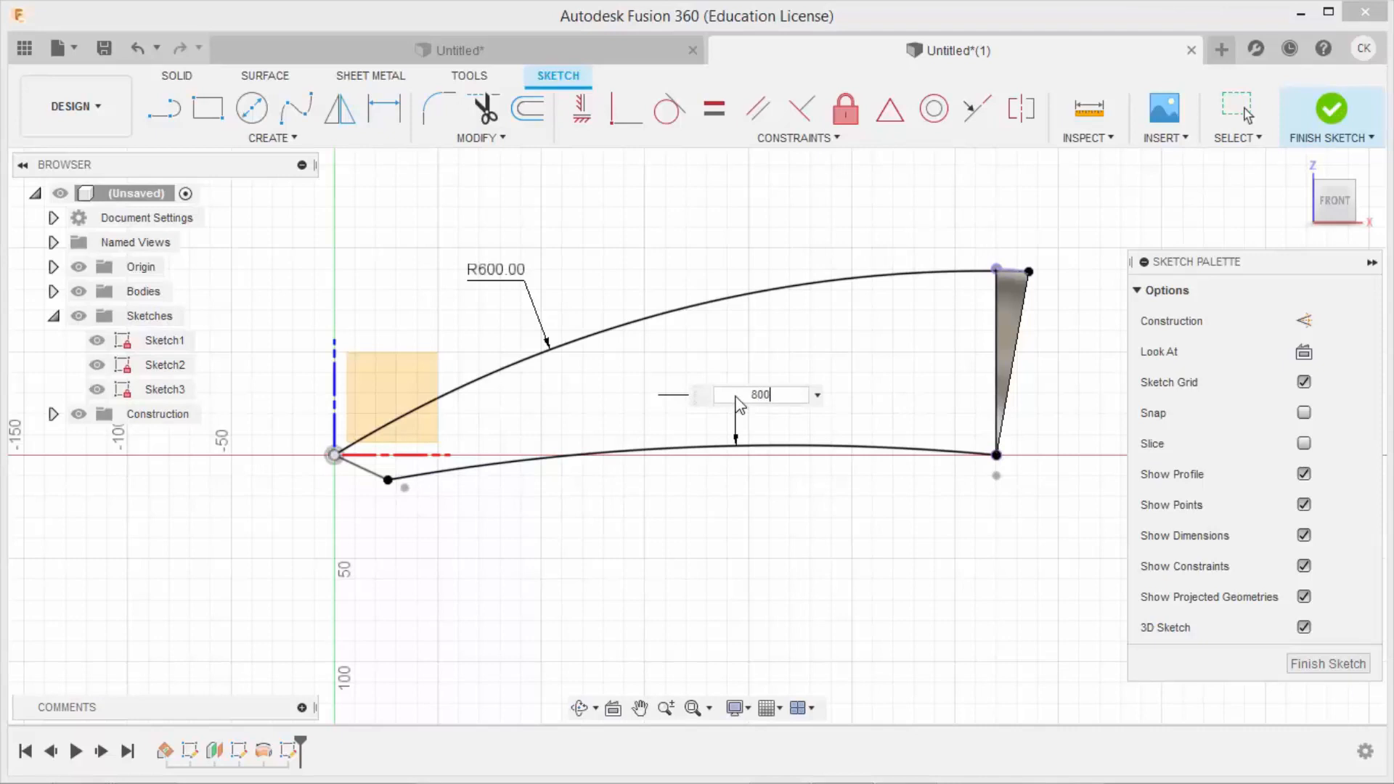
pyautogui.write('00')
pyautogui.press('Return')
pyautogui.keyDown('shift'); pyautogui.moveTo(747, 404); pyautogui.dragTo(842, 368, button='middle'); pyautogui.keyUp('shift')
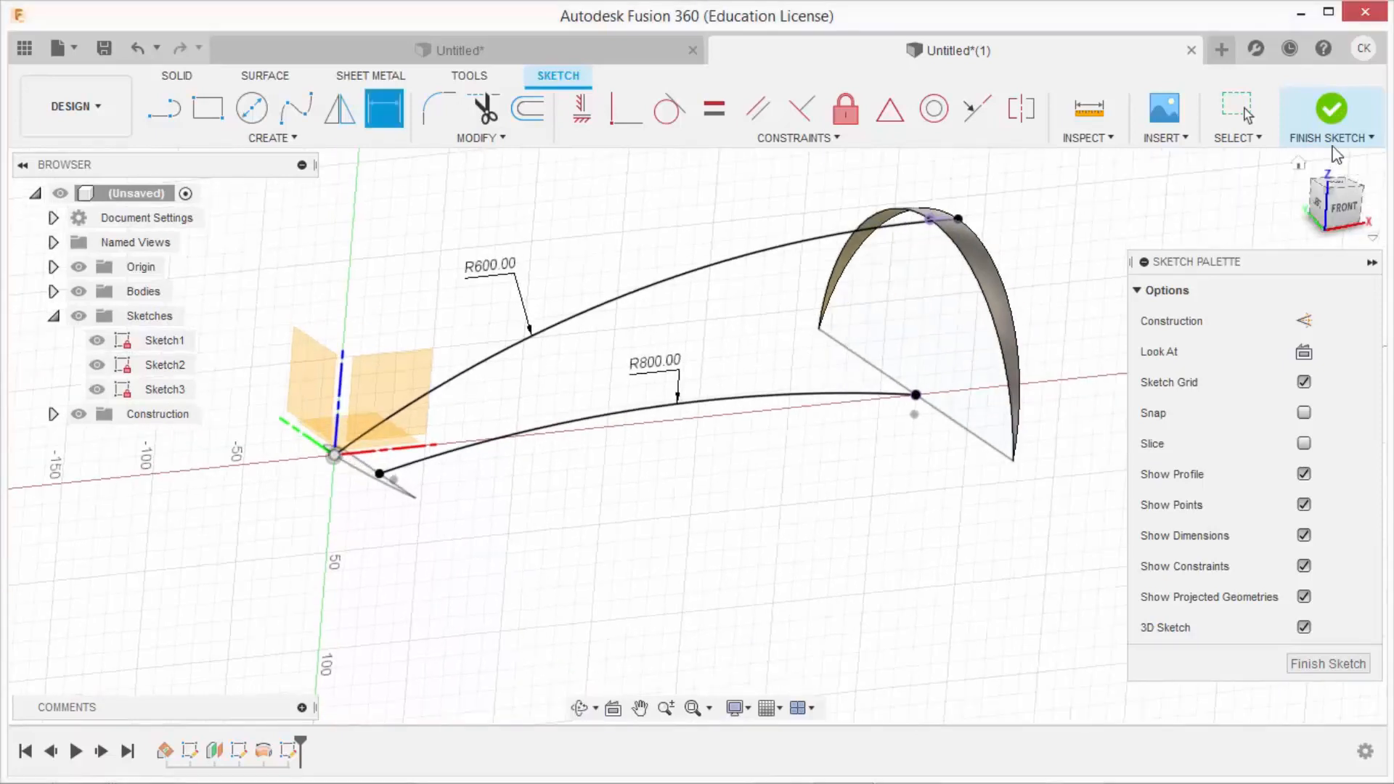
pyautogui.click(1324, 112)
# Loft a surface between the base lines of the two profiles as a new body, using the R800 arc as the rail
pyautogui.keyDown('shift'); pyautogui.moveTo(895, 194); pyautogui.dragTo(663, 205, button='middle'); pyautogui.keyUp('shift')
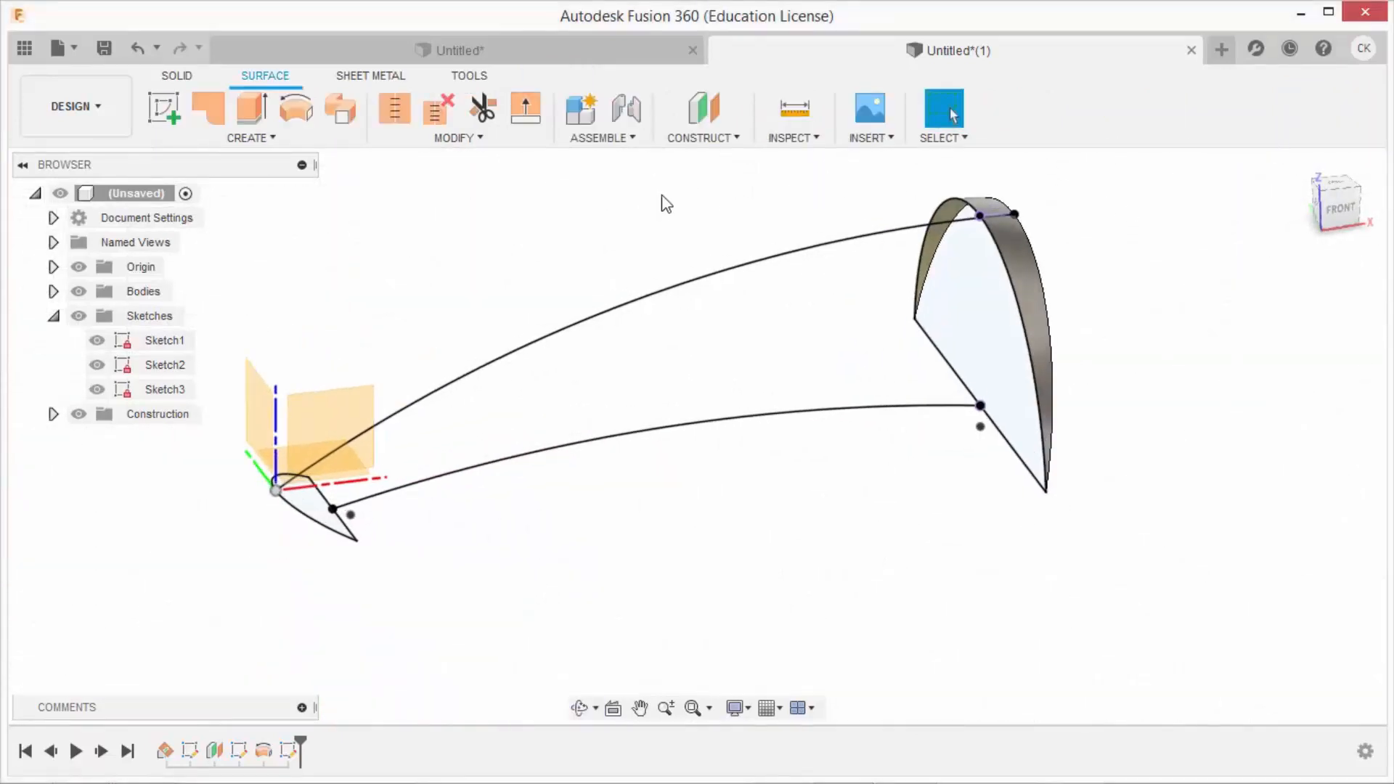
pyautogui.click(274, 138)
pyautogui.click(206, 311)
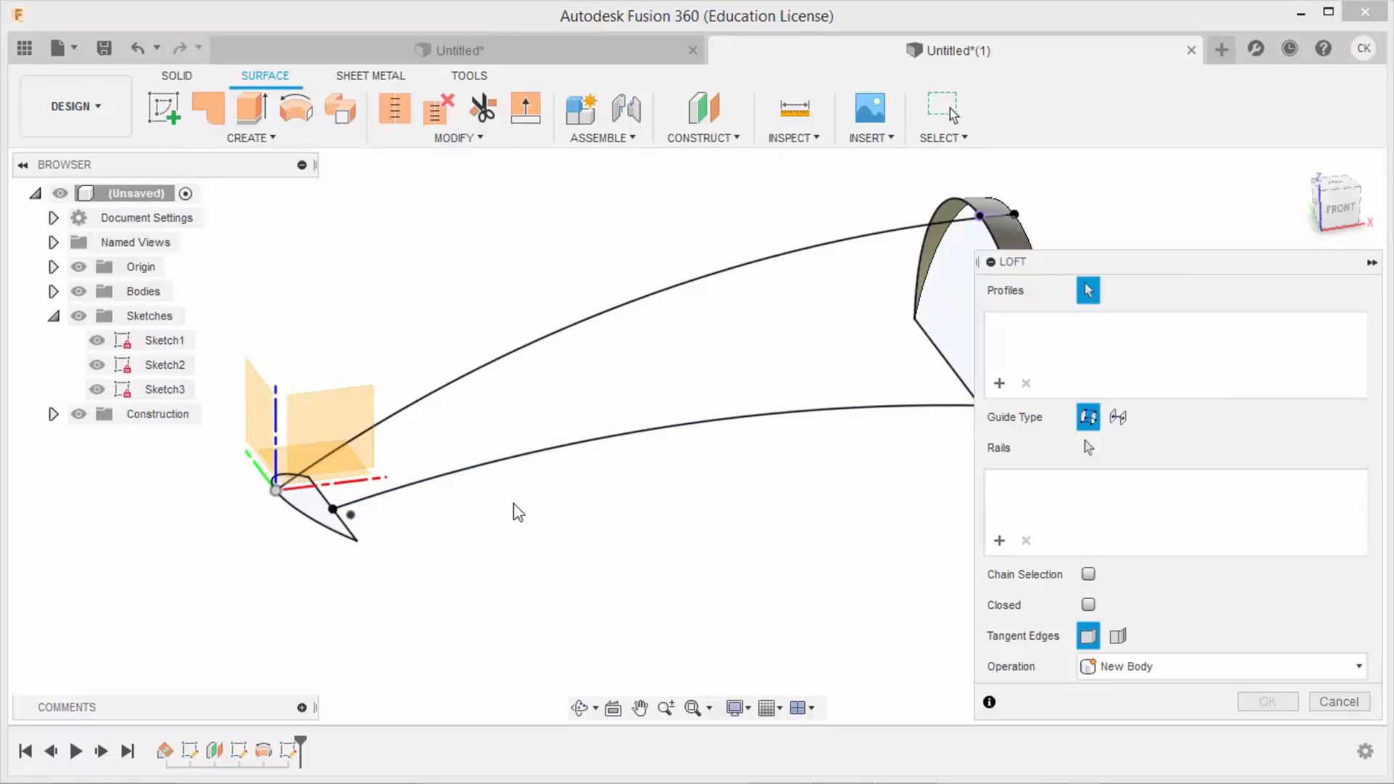
pyautogui.click(327, 507)
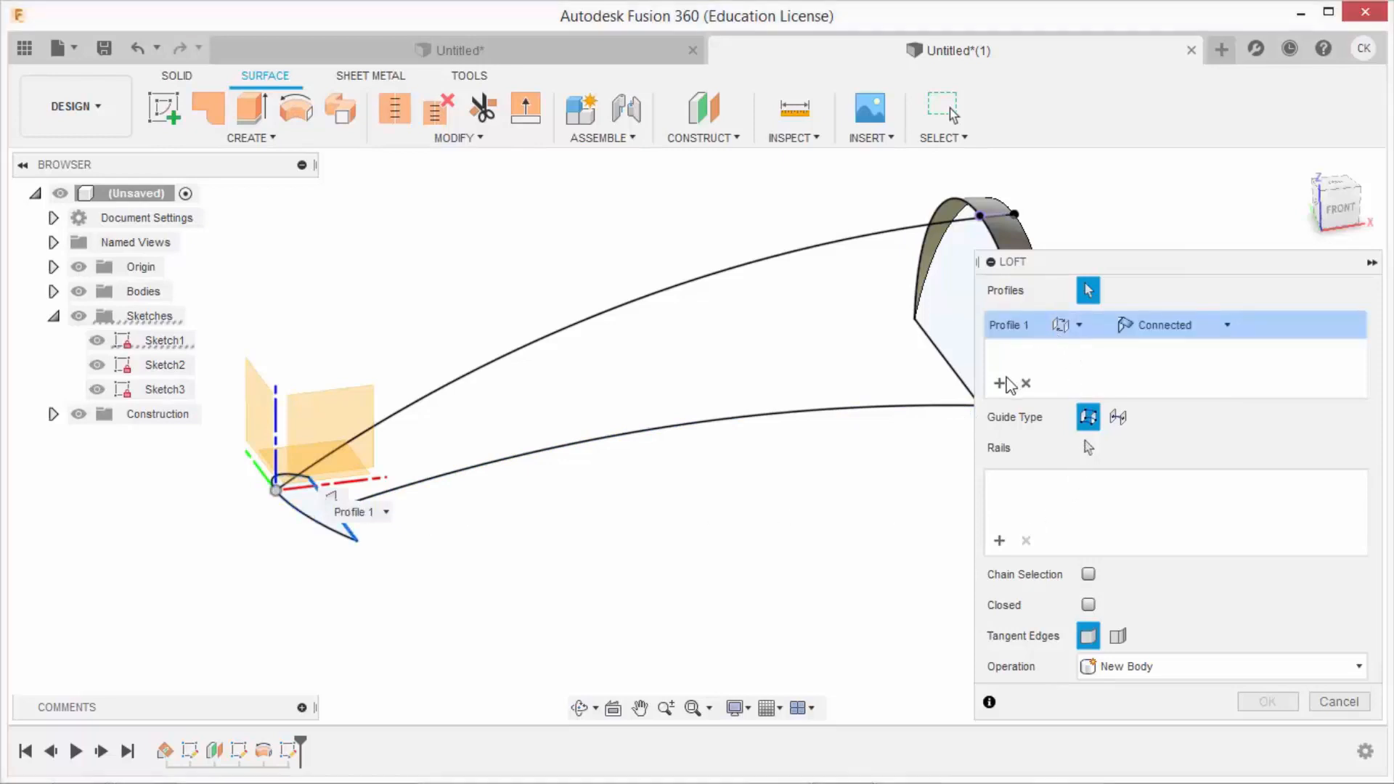
pyautogui.click(932, 337)
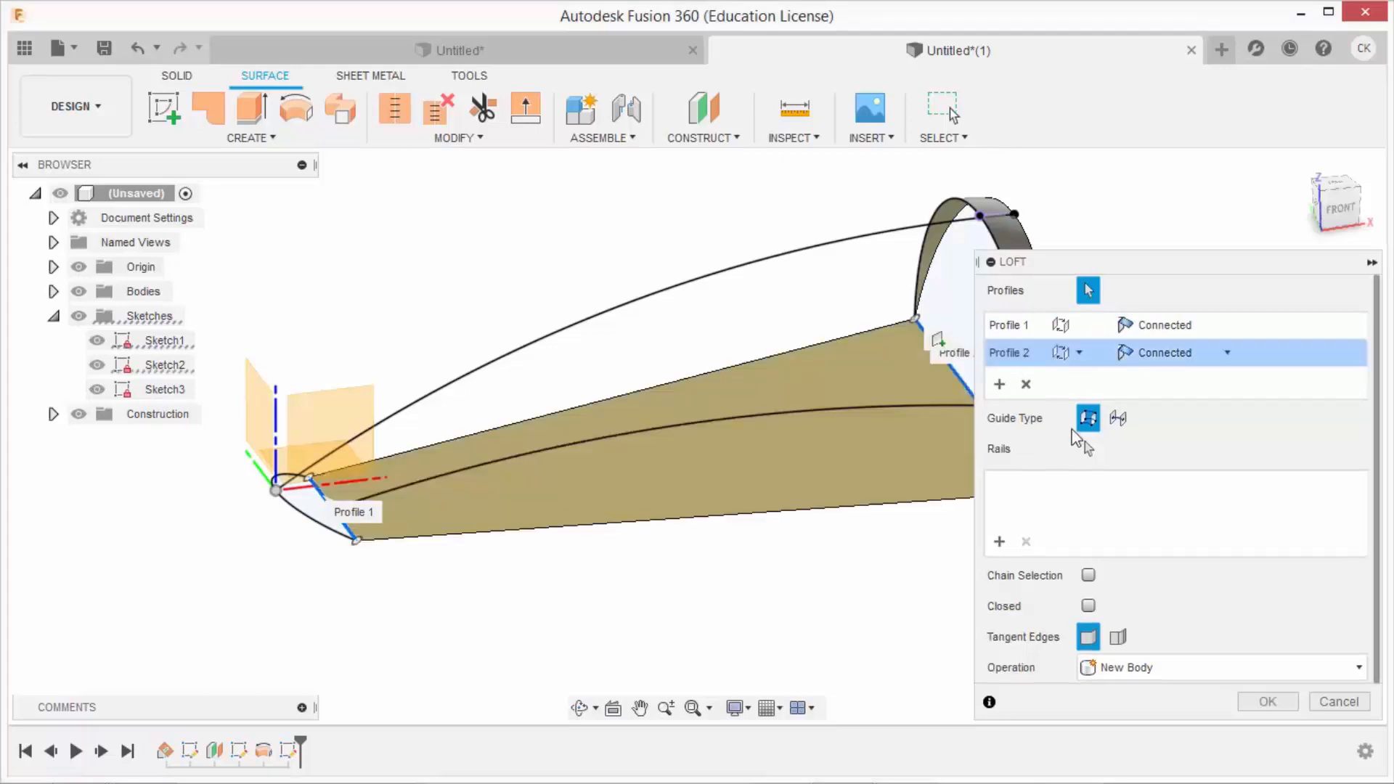
pyautogui.click(1088, 448)
pyautogui.click(908, 411)
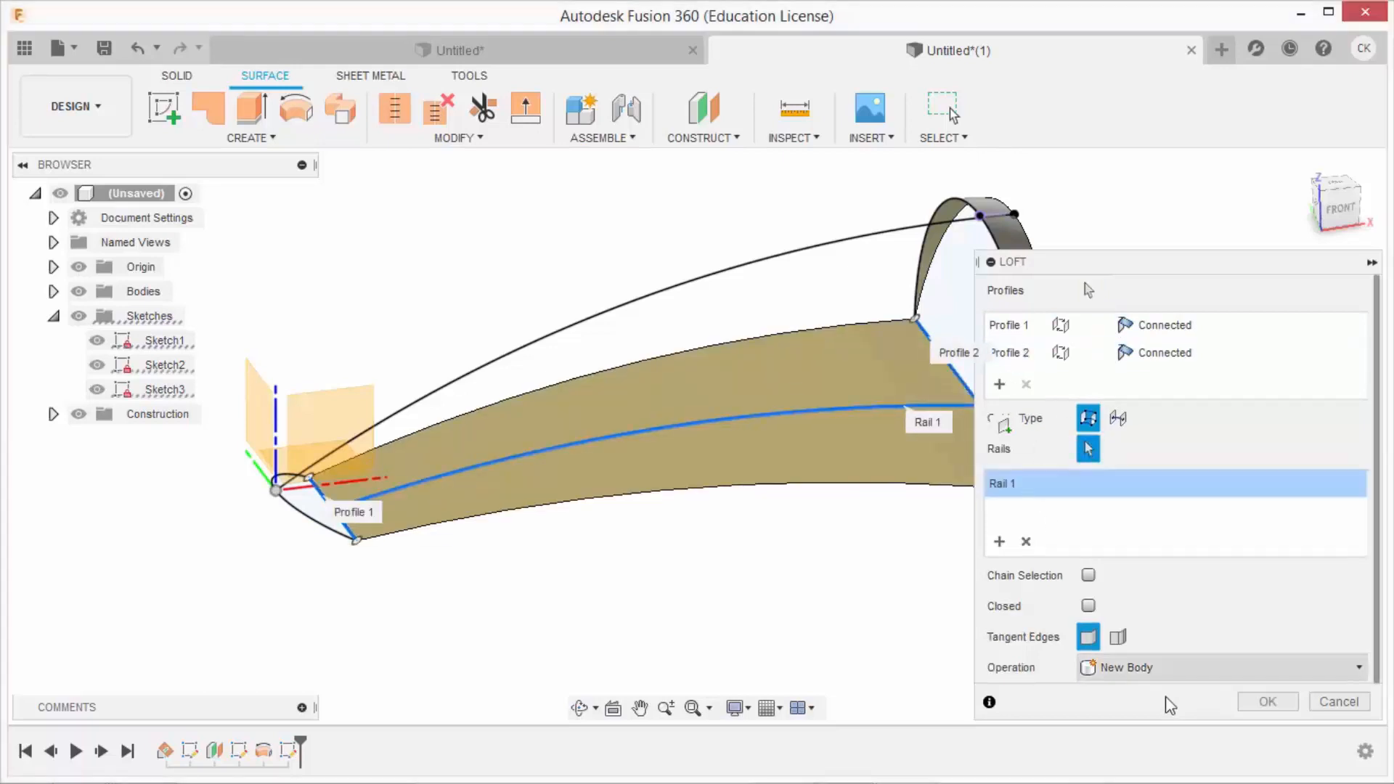
pyautogui.click(1268, 701)
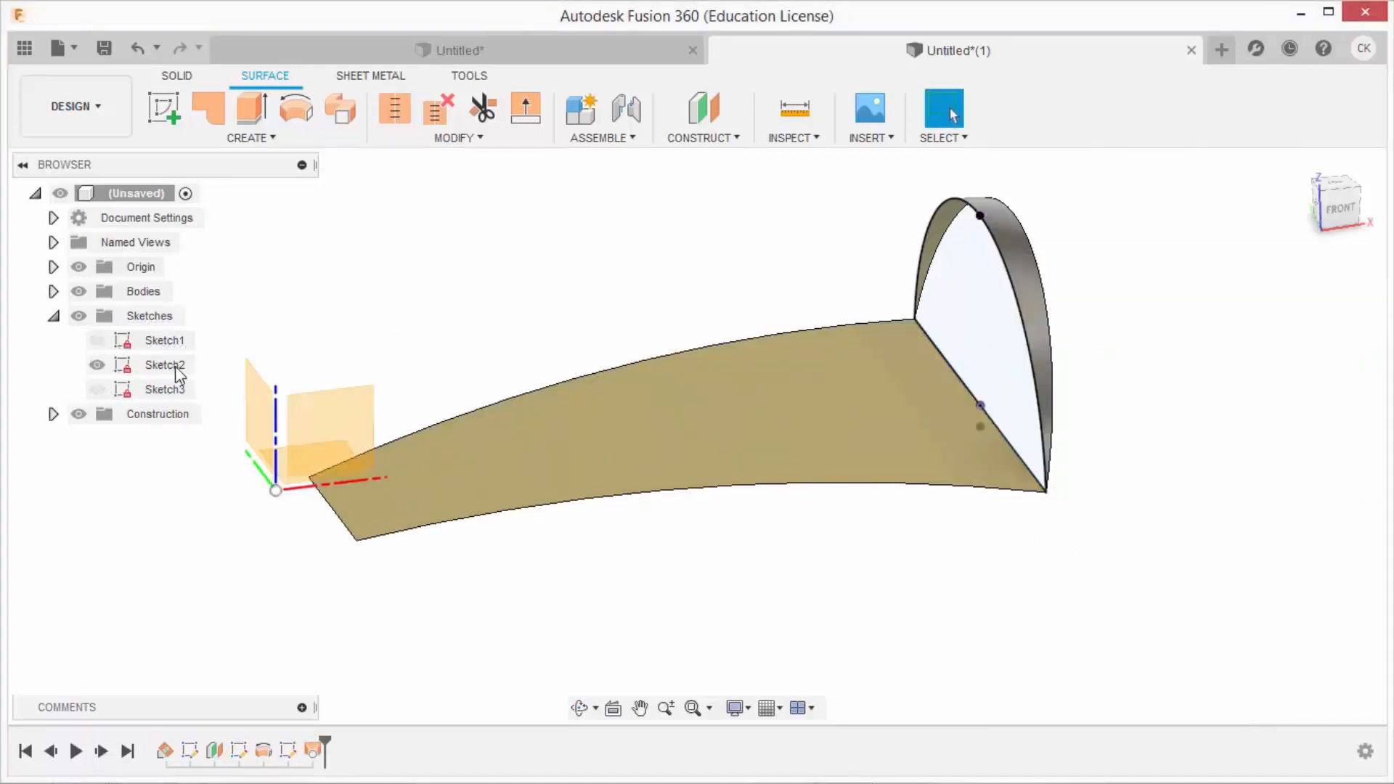
# Make Sketch3 and Sketch1 visible again
pyautogui.click(97, 390)
pyautogui.keyDown('shift'); pyautogui.moveTo(467, 268); pyautogui.dragTo(476, 242, button='middle'); pyautogui.keyUp('shift')
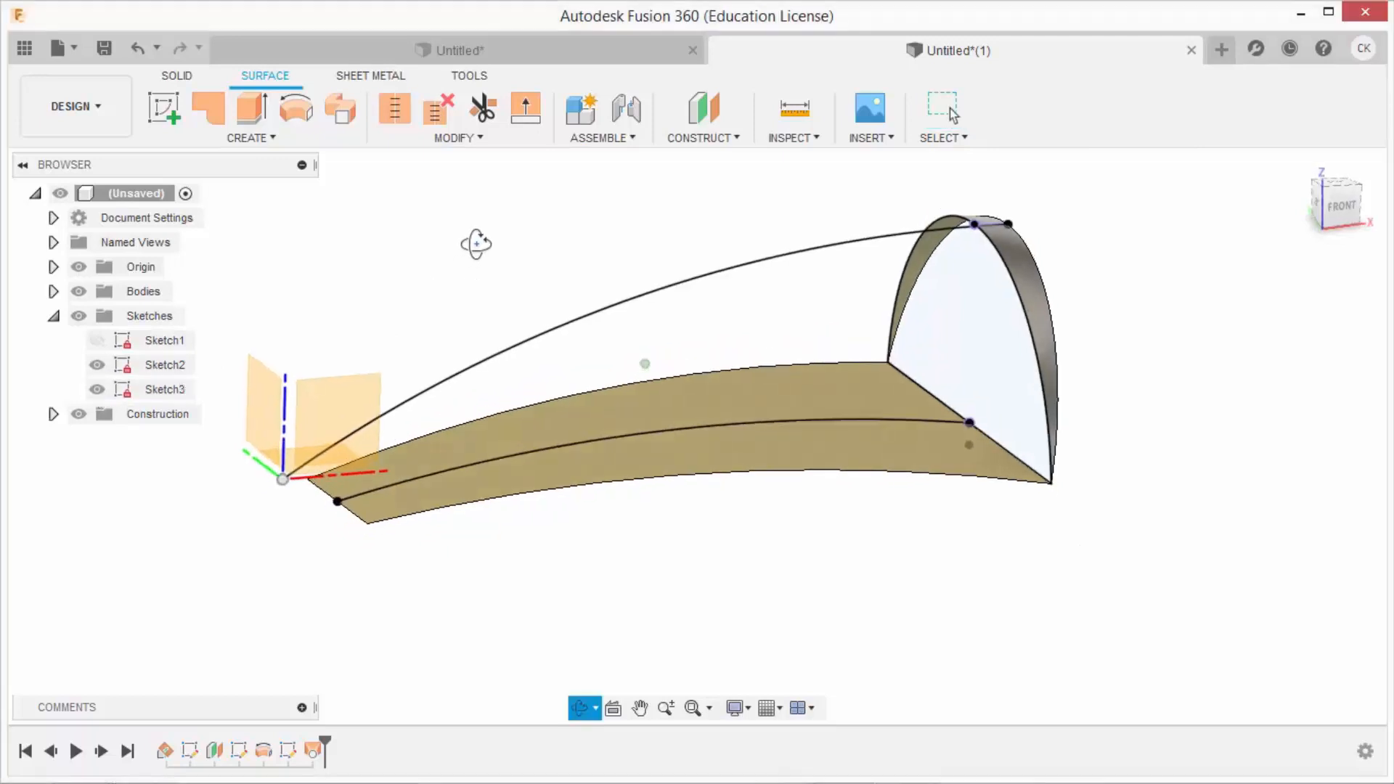
pyautogui.click(97, 340)
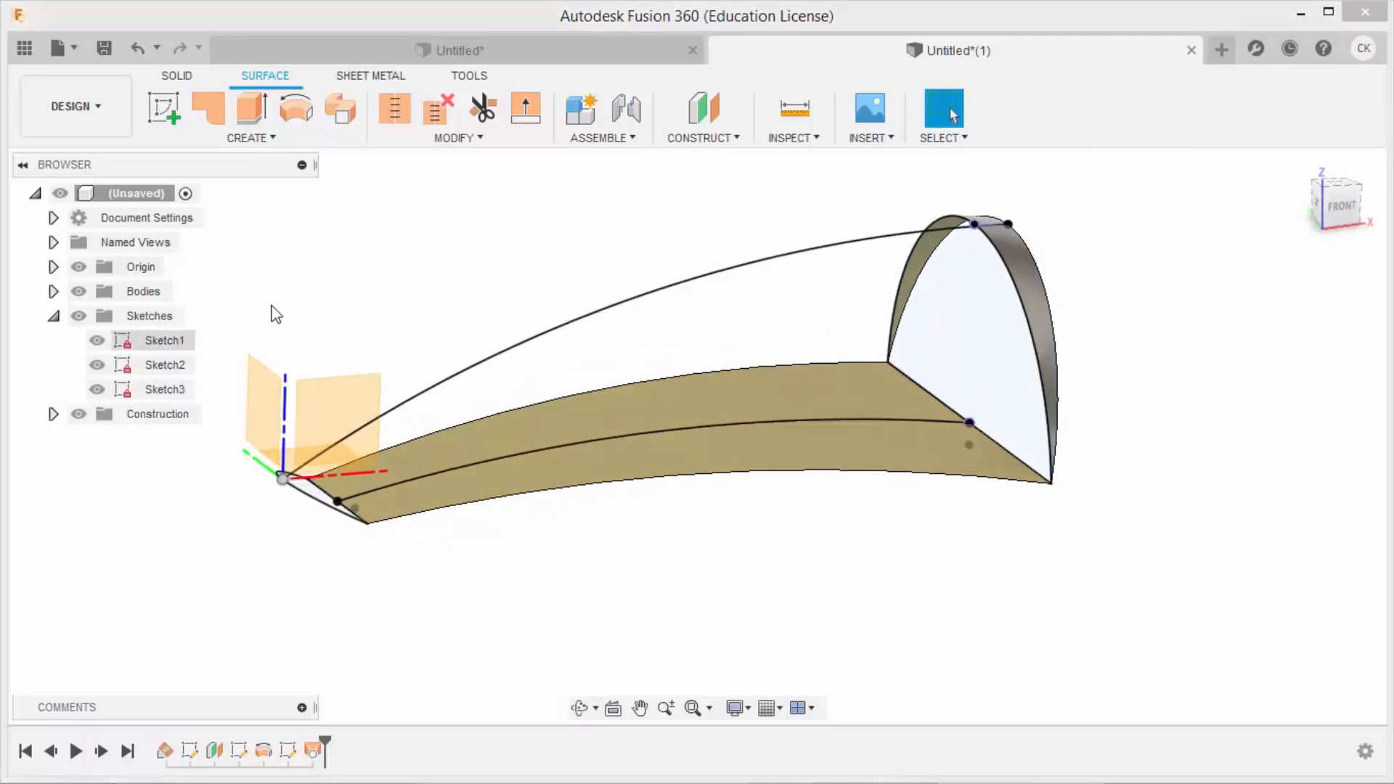
# Start a surface Loft with the small profile arc and the outer edge of the large arc surface as profiles
pyautogui.click(296, 117)
pyautogui.click(251, 137)
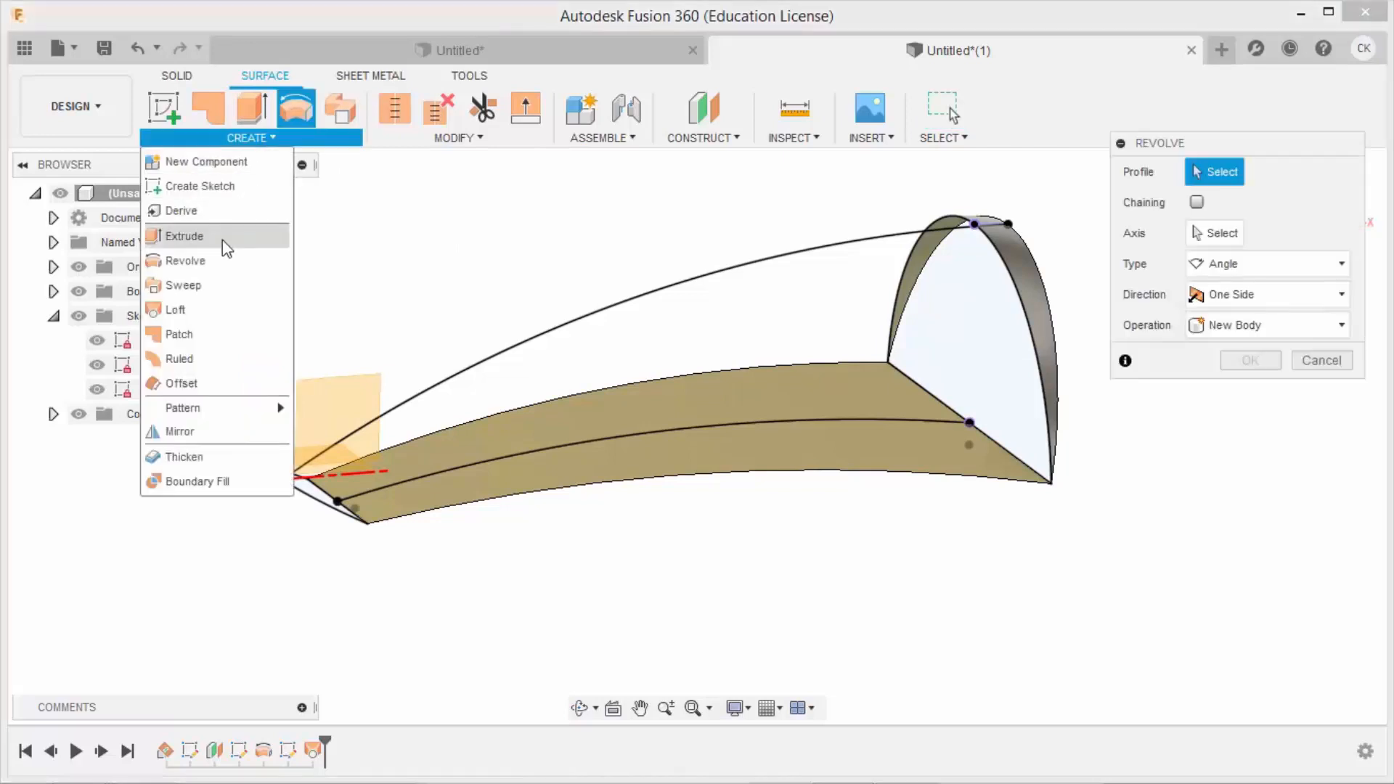
pyautogui.click(215, 315)
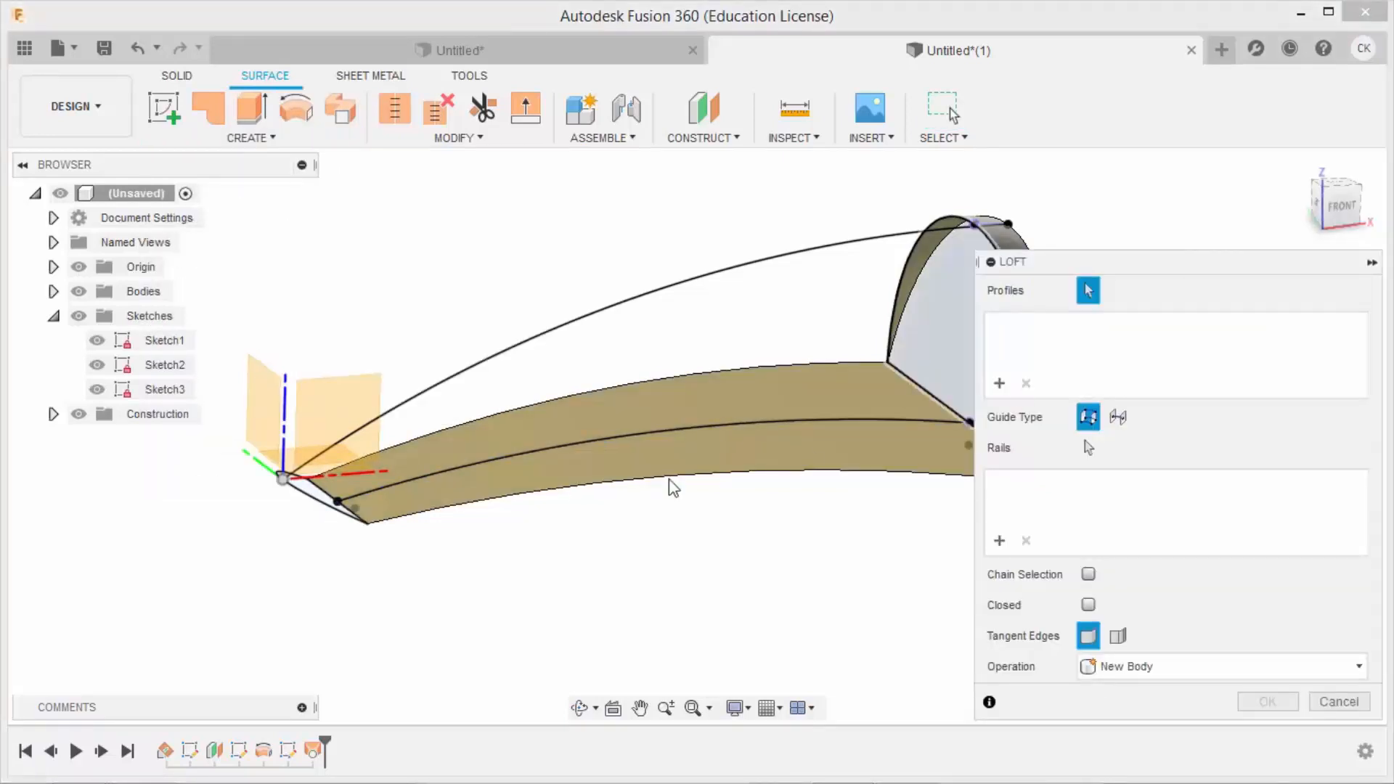
pyautogui.click(331, 516)
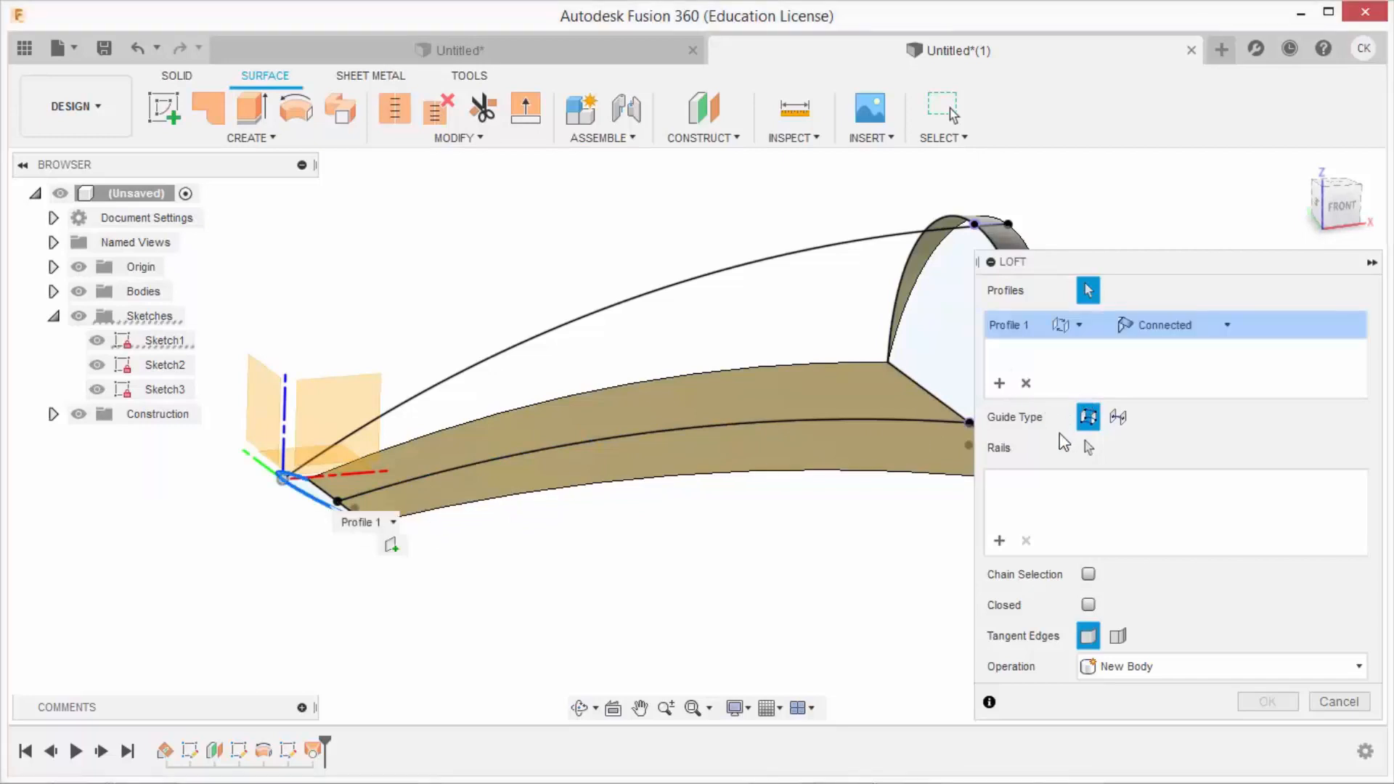
pyautogui.click(999, 382)
pyautogui.click(1024, 247)
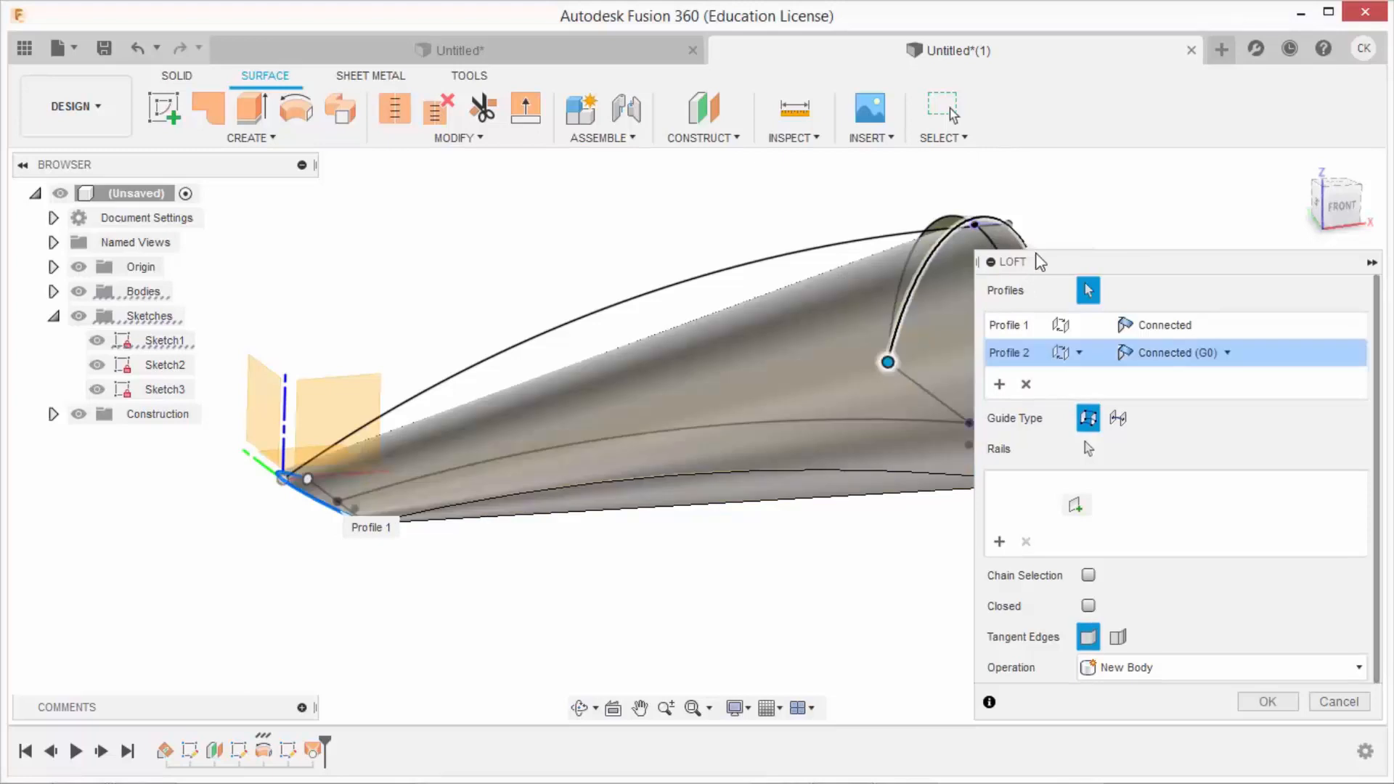
# Guide the loft with the base surface's two long edges and the upper R600 arc as rails, and create it as a new body
pyautogui.click(1088, 448)
pyautogui.click(828, 475)
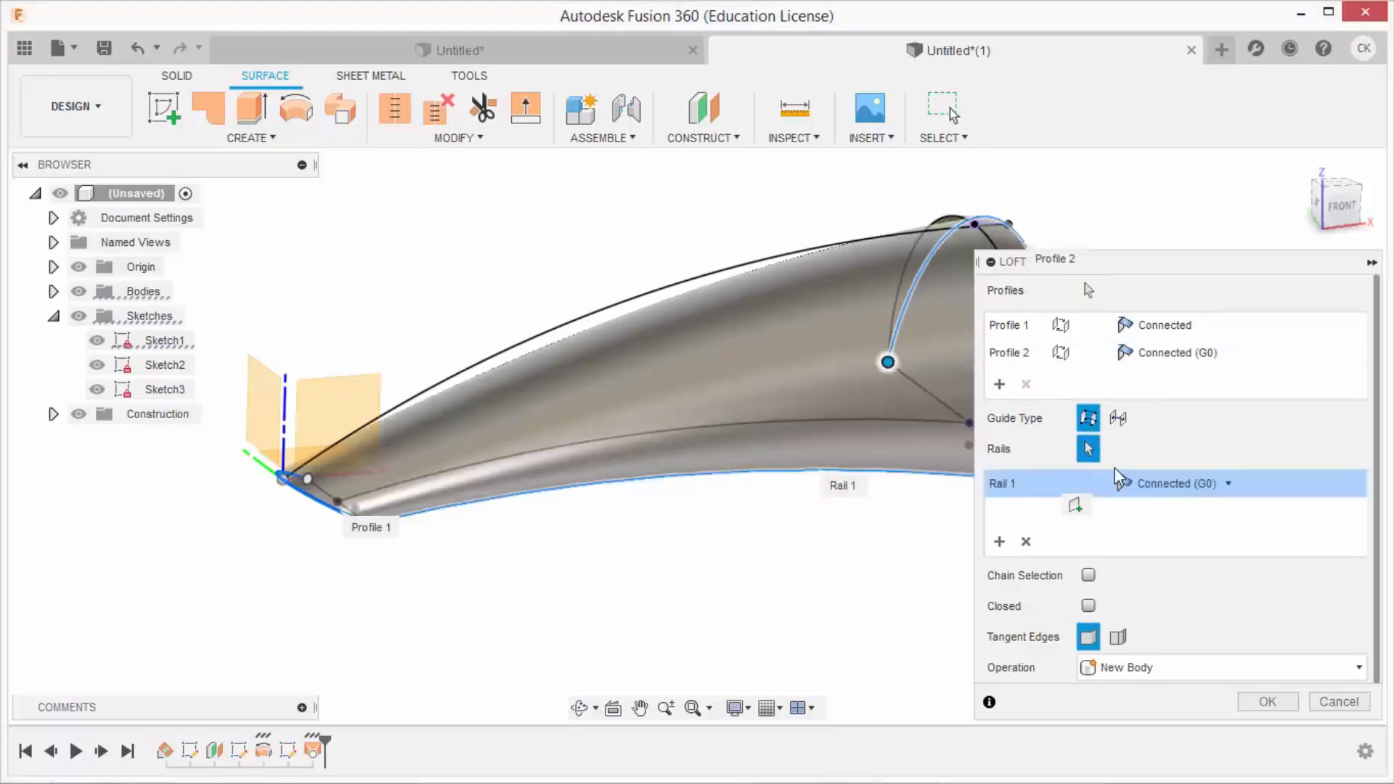
pyautogui.click(999, 541)
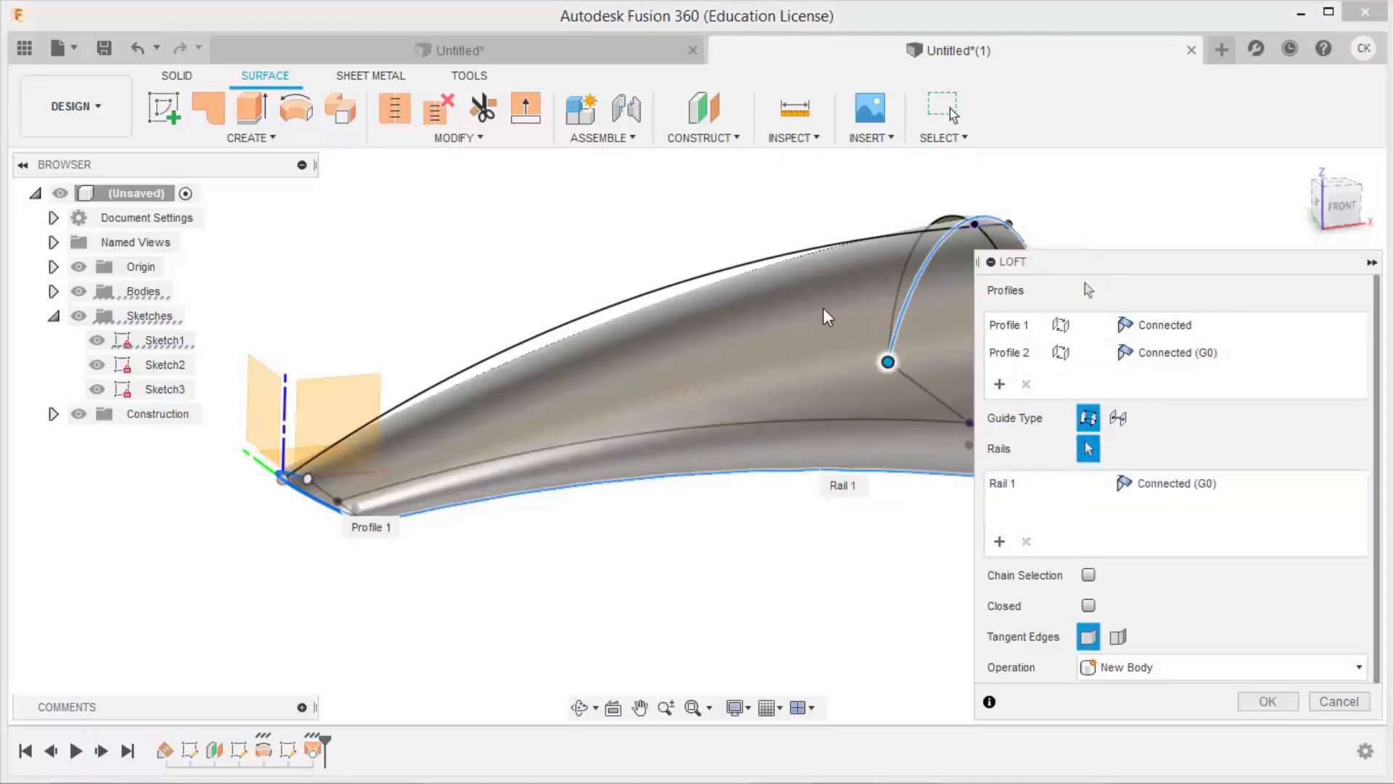
pyautogui.click(804, 254)
pyautogui.click(1000, 542)
pyautogui.click(710, 377)
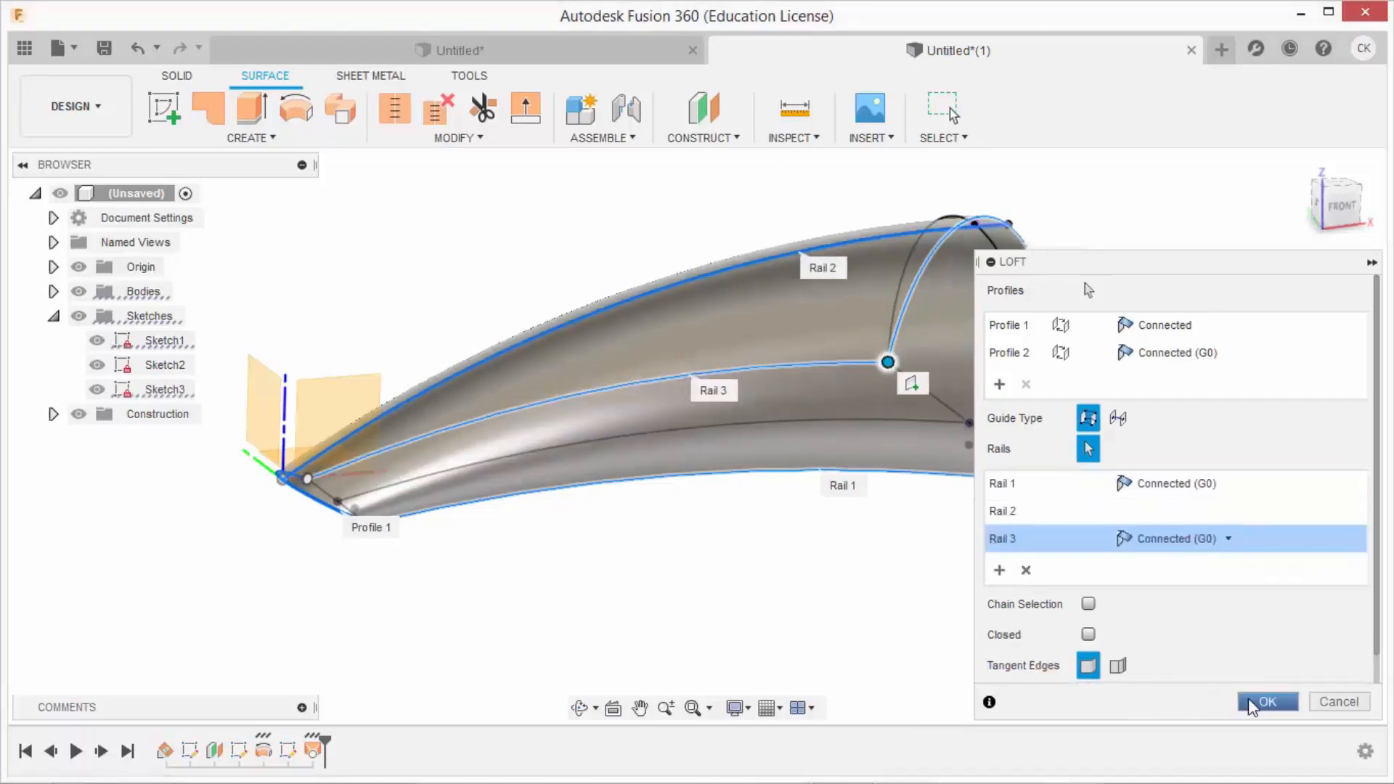
pyautogui.click(1267, 702)
# Patch the small end opening using the small profile arc and its base line as boundary, as a new body
pyautogui.keyDown('shift'); pyautogui.moveTo(1179, 600); pyautogui.dragTo(1151, 481, button='middle'); pyautogui.keyUp('shift')
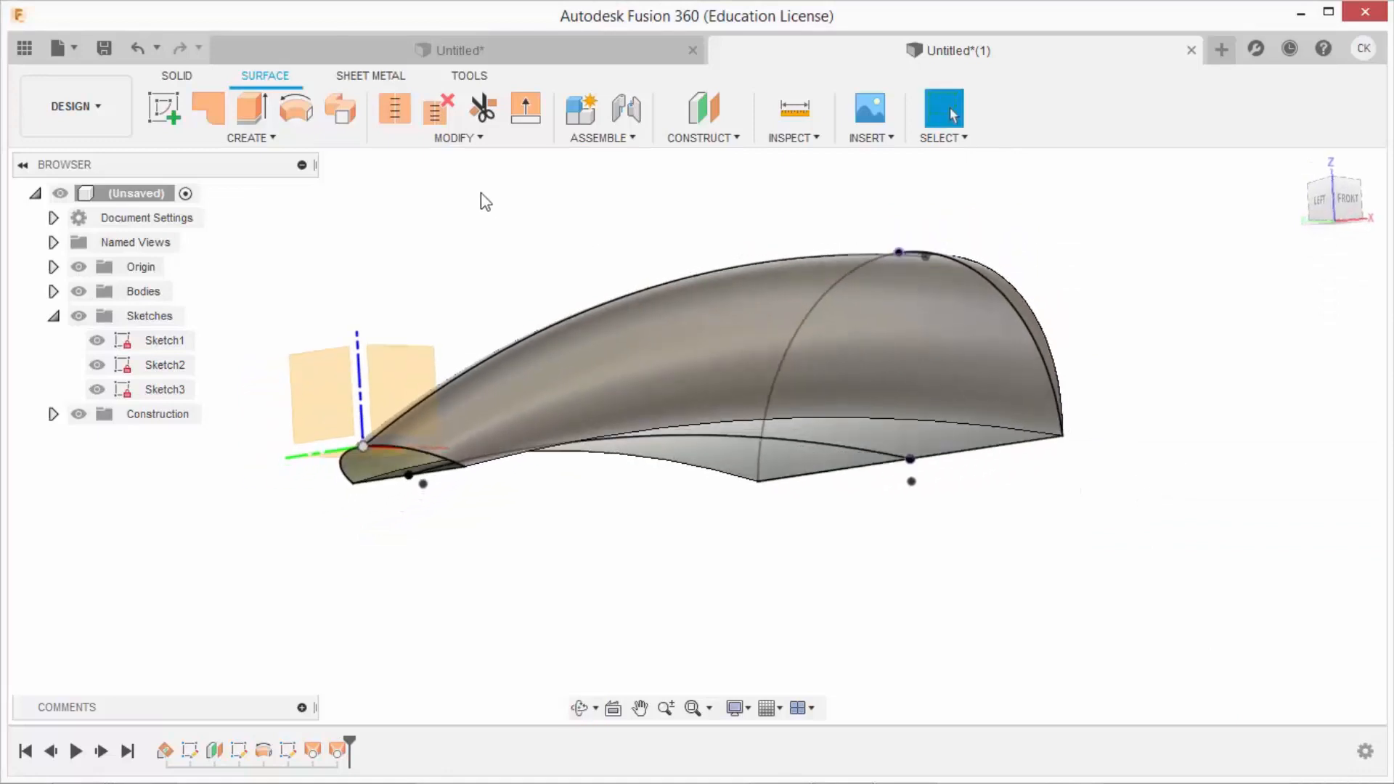
pyautogui.click(209, 108)
pyautogui.click(426, 452)
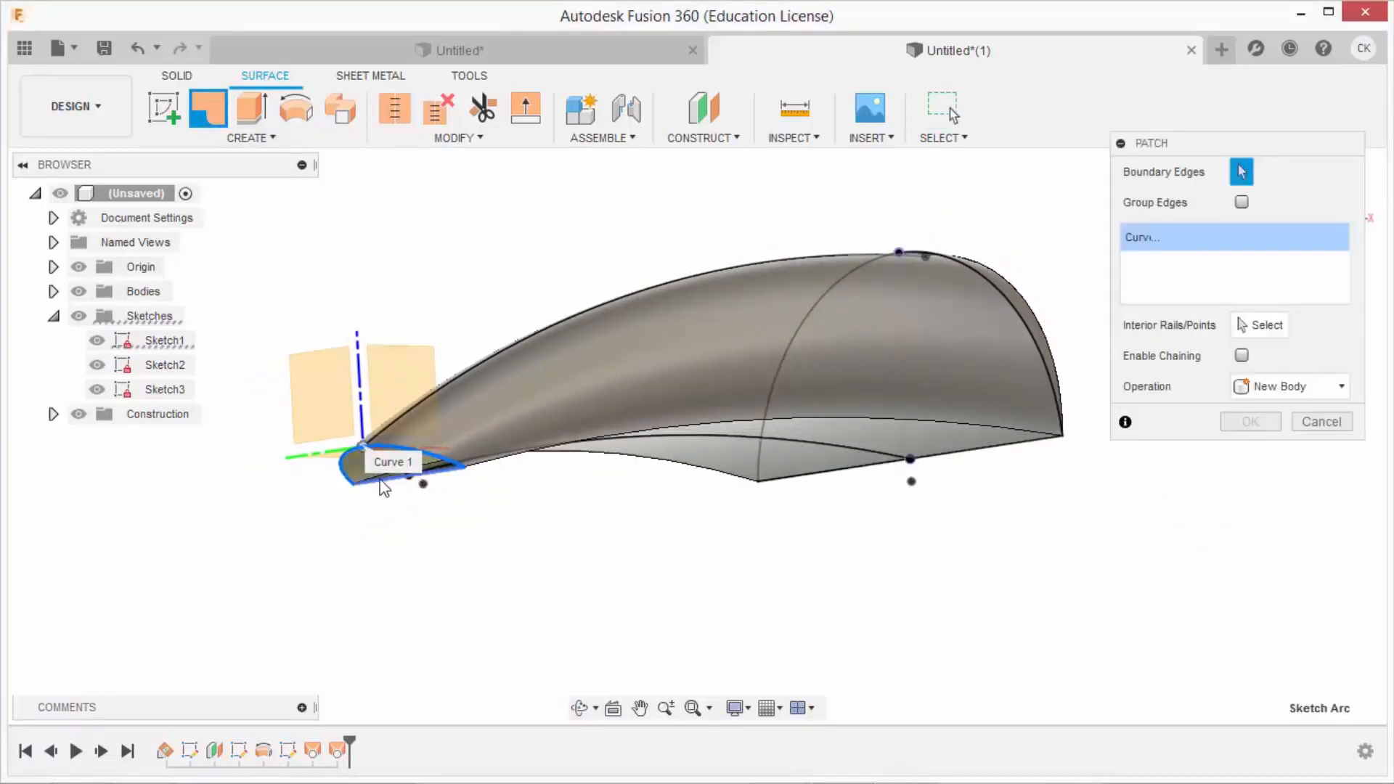
pyautogui.click(384, 474)
pyautogui.click(1250, 422)
# Patch the large end opening using the large arc's outer edge and the base line as boundary, as a new body
pyautogui.keyDown('shift'); pyautogui.moveTo(1176, 292); pyautogui.dragTo(1058, 299, button='middle'); pyautogui.keyUp('shift')
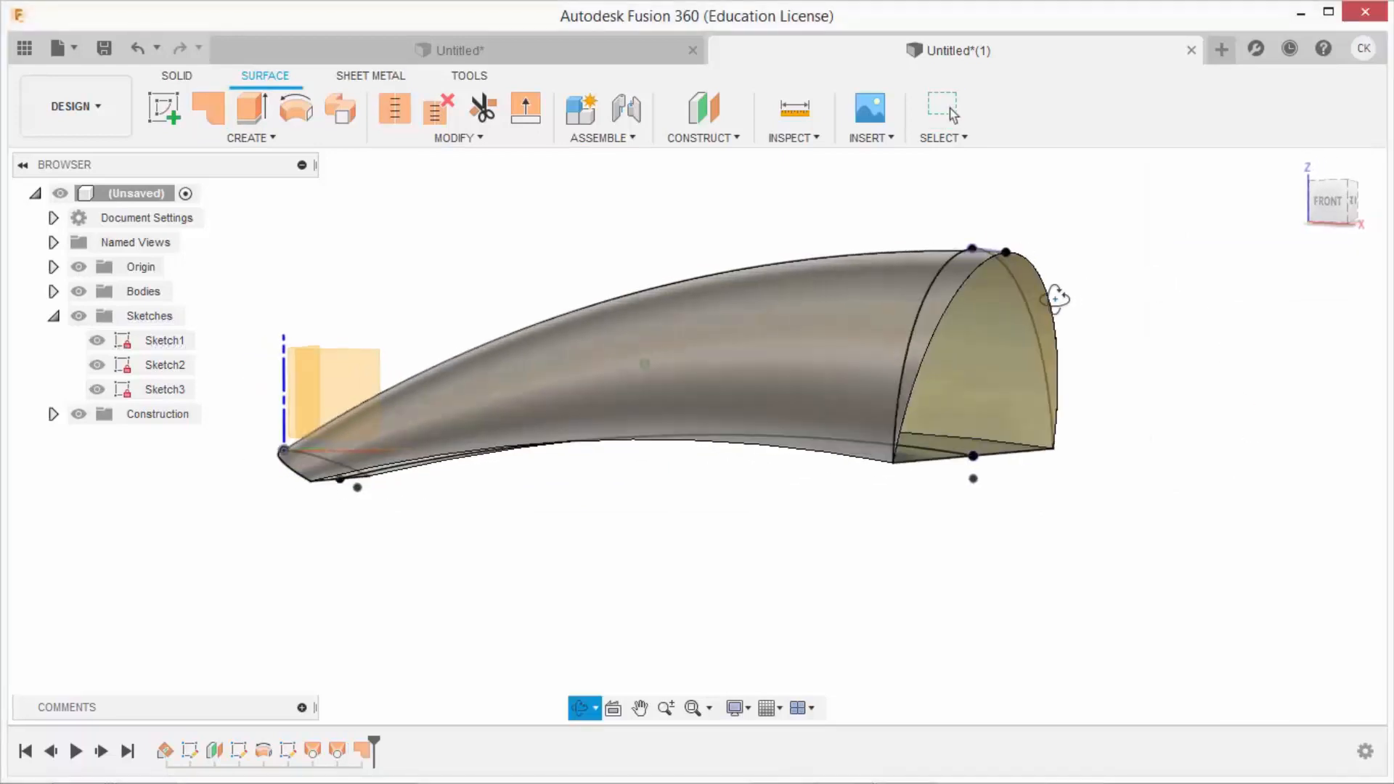
pyautogui.click(216, 106)
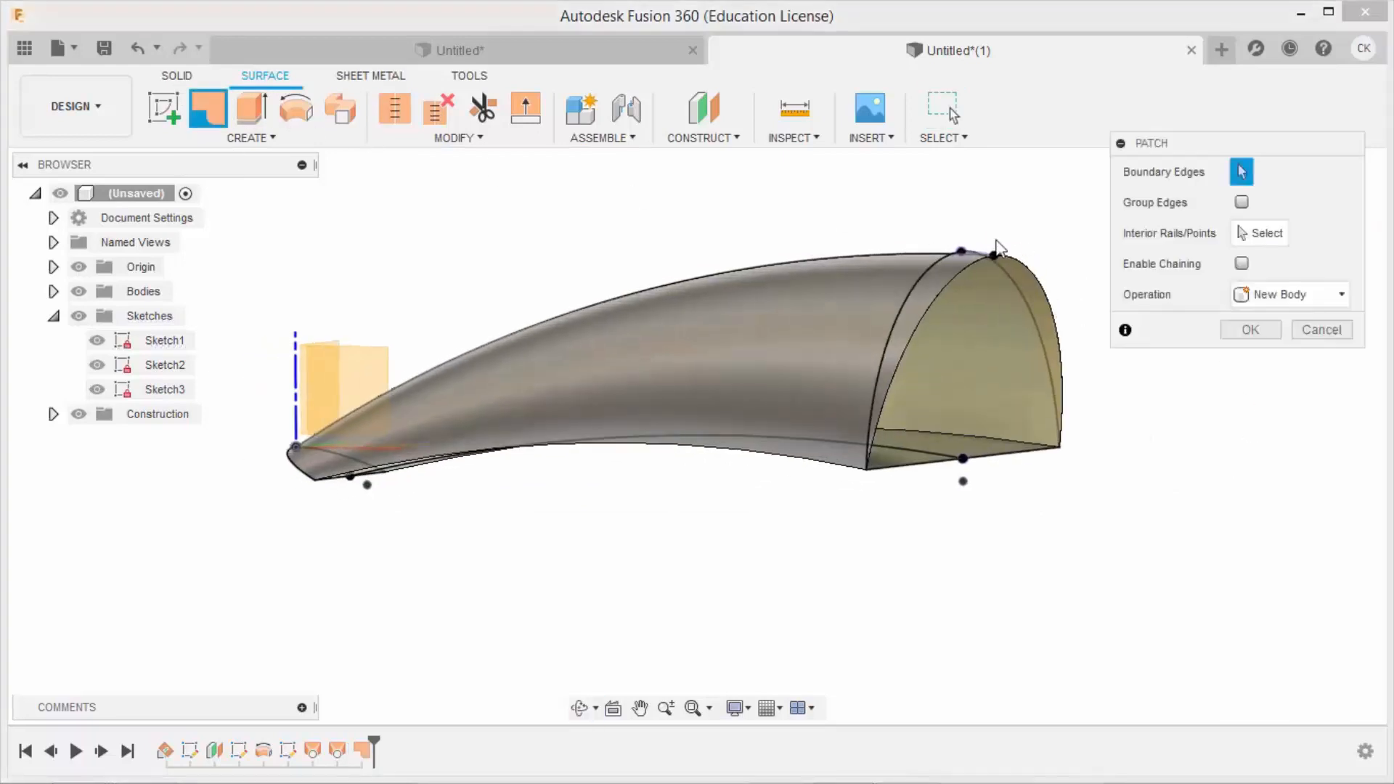
pyautogui.click(1038, 290)
pyautogui.click(1054, 456)
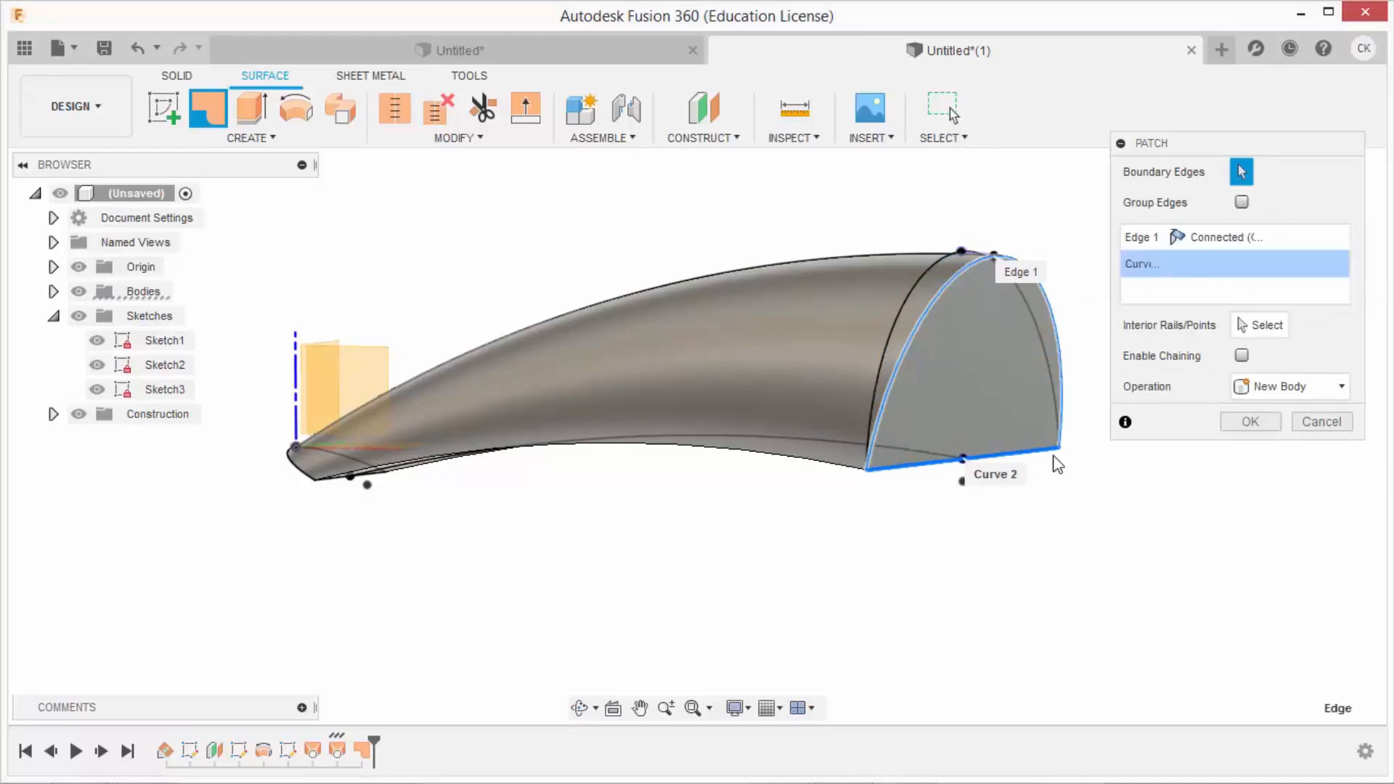
pyautogui.click(1242, 430)
# Create a new sketch on the XZ plane and view it straight on
pyautogui.keyDown('shift'); pyautogui.moveTo(1167, 305); pyautogui.dragTo(1006, 294, button='middle'); pyautogui.keyUp('shift')
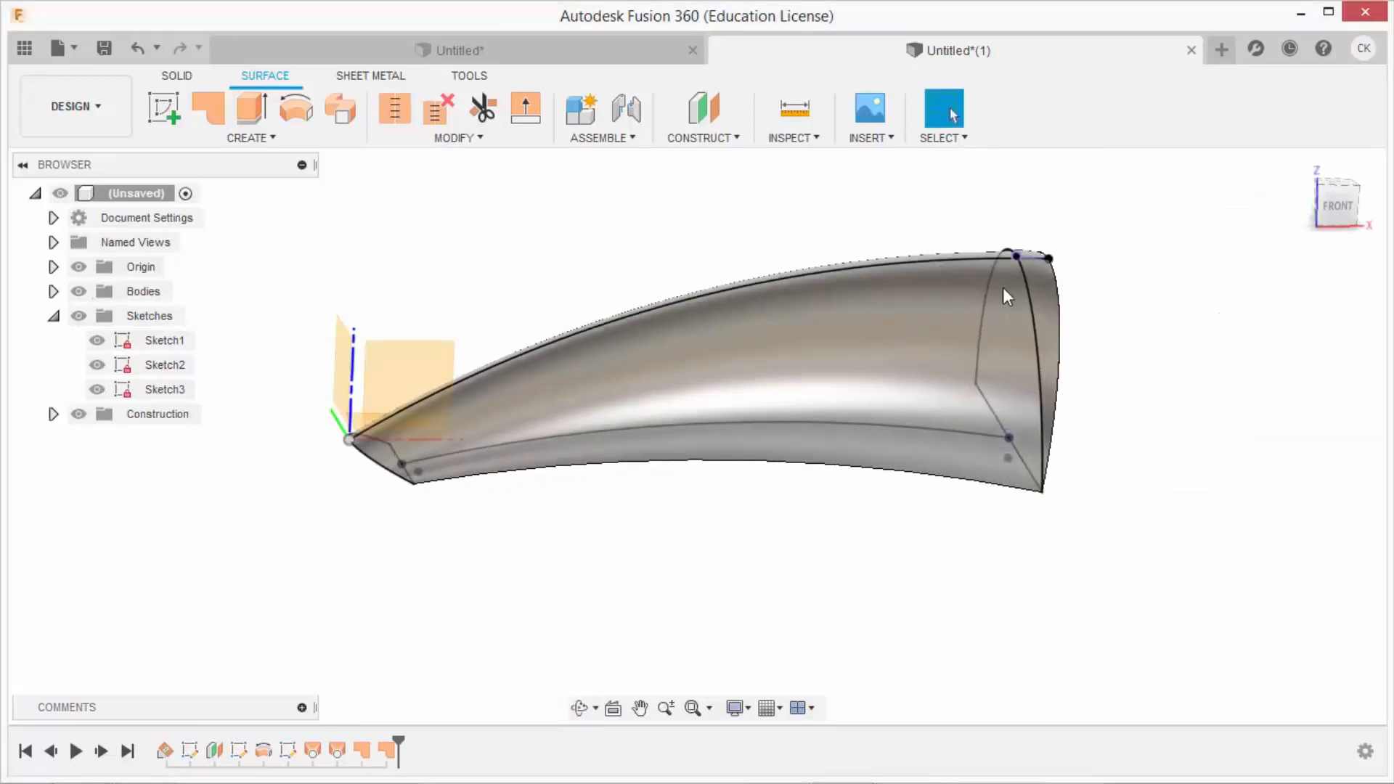
pyautogui.click(180, 116)
pyautogui.click(437, 347)
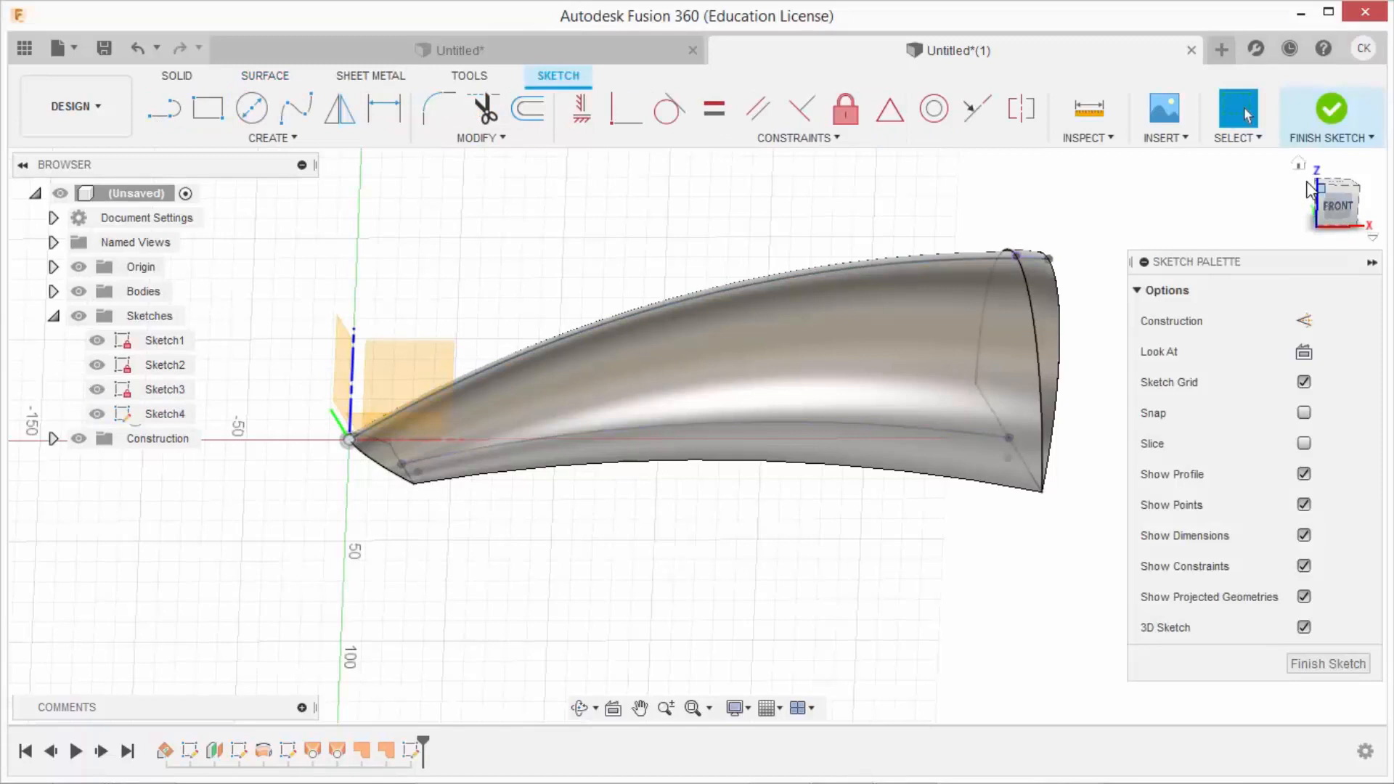
pyautogui.click(1304, 352)
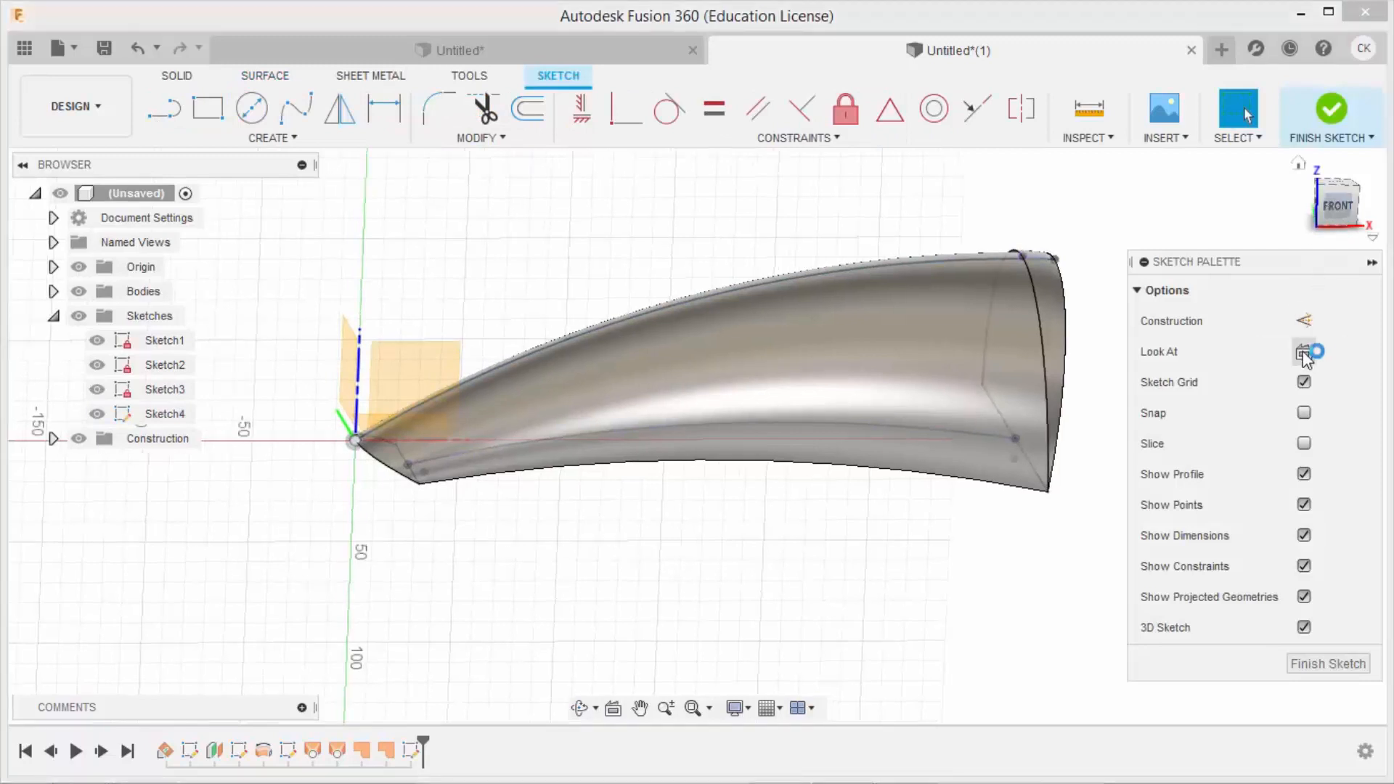
pyautogui.scroll(-4, 679, 530)
pyautogui.scroll(5, 1072, 500)
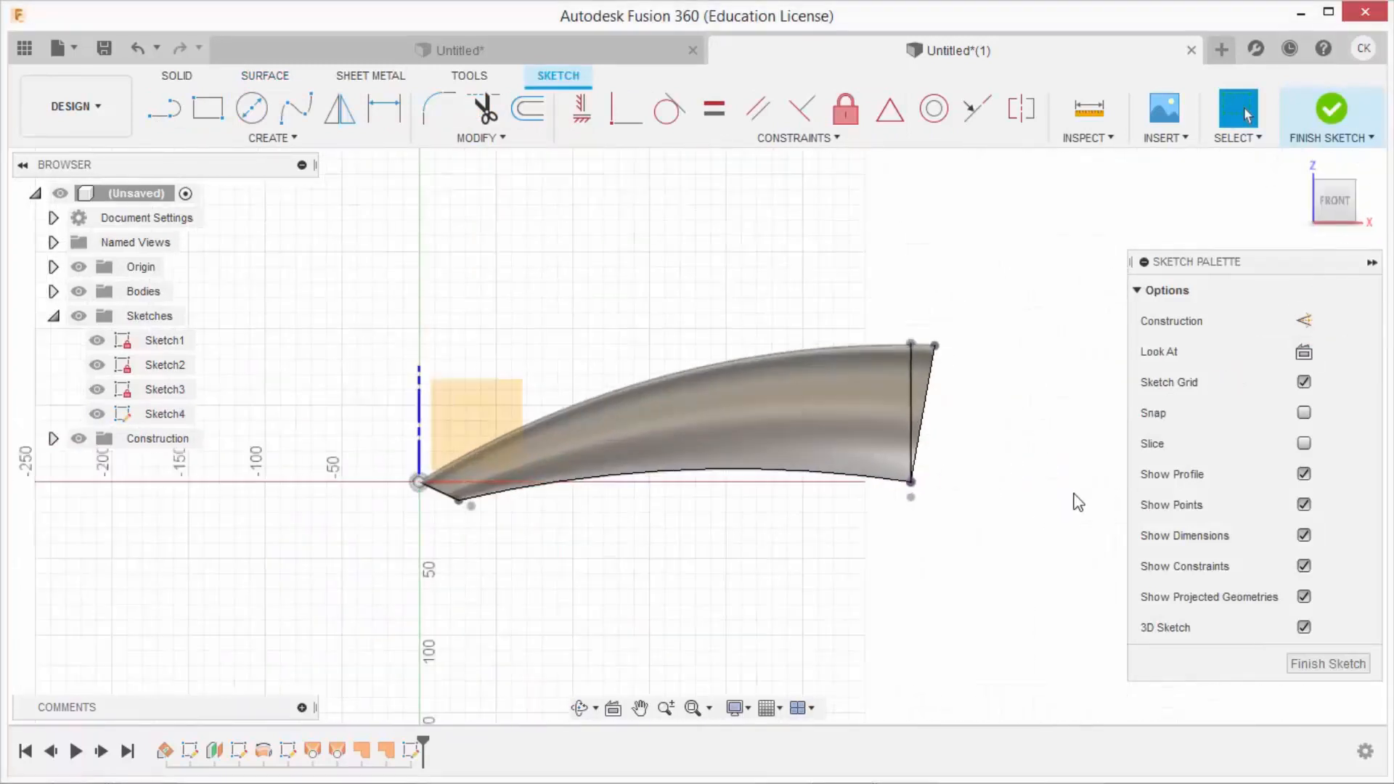
# Draw a line from beyond the large end into the body, continued by a tangent arc curving down past the lower curve
pyautogui.click(164, 109)
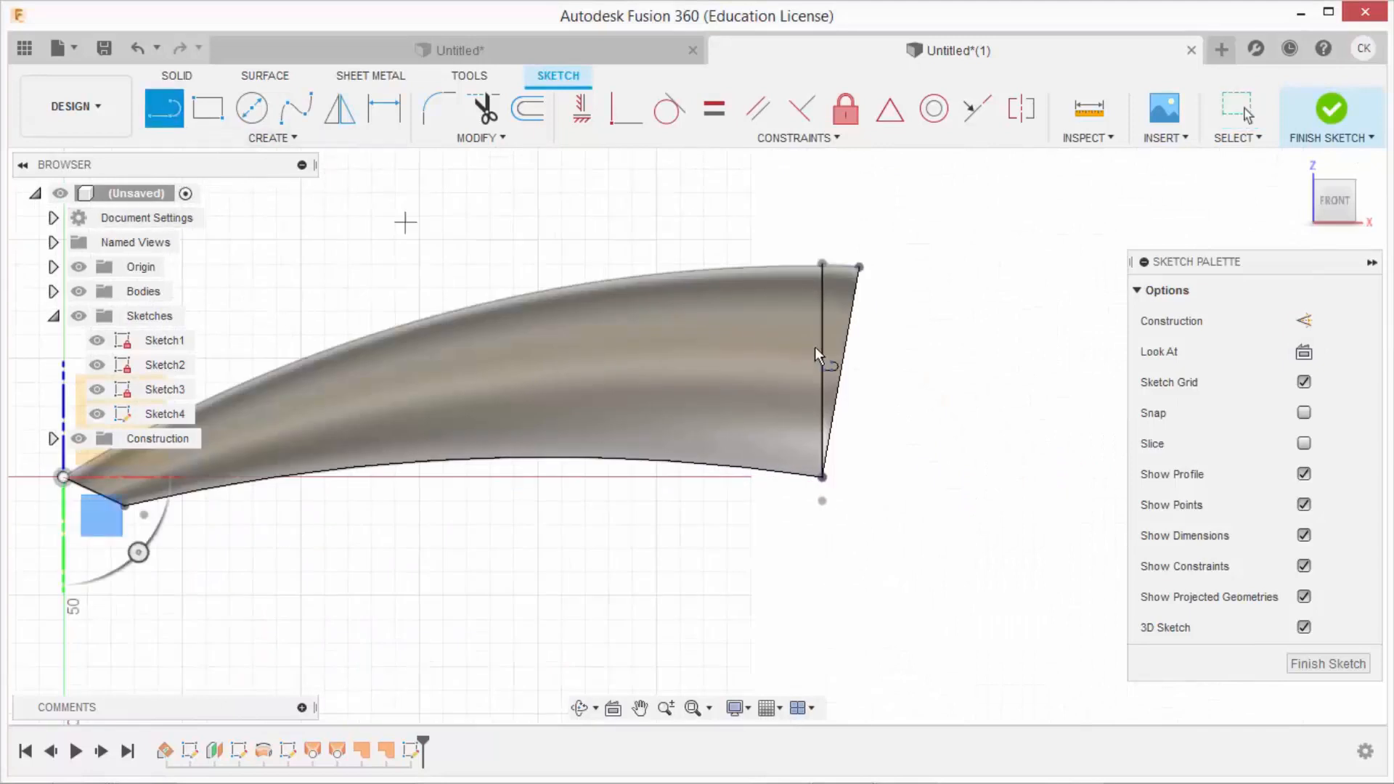
pyautogui.click(957, 347)
pyautogui.moveTo(576, 372); pyautogui.dragTo(438, 485)
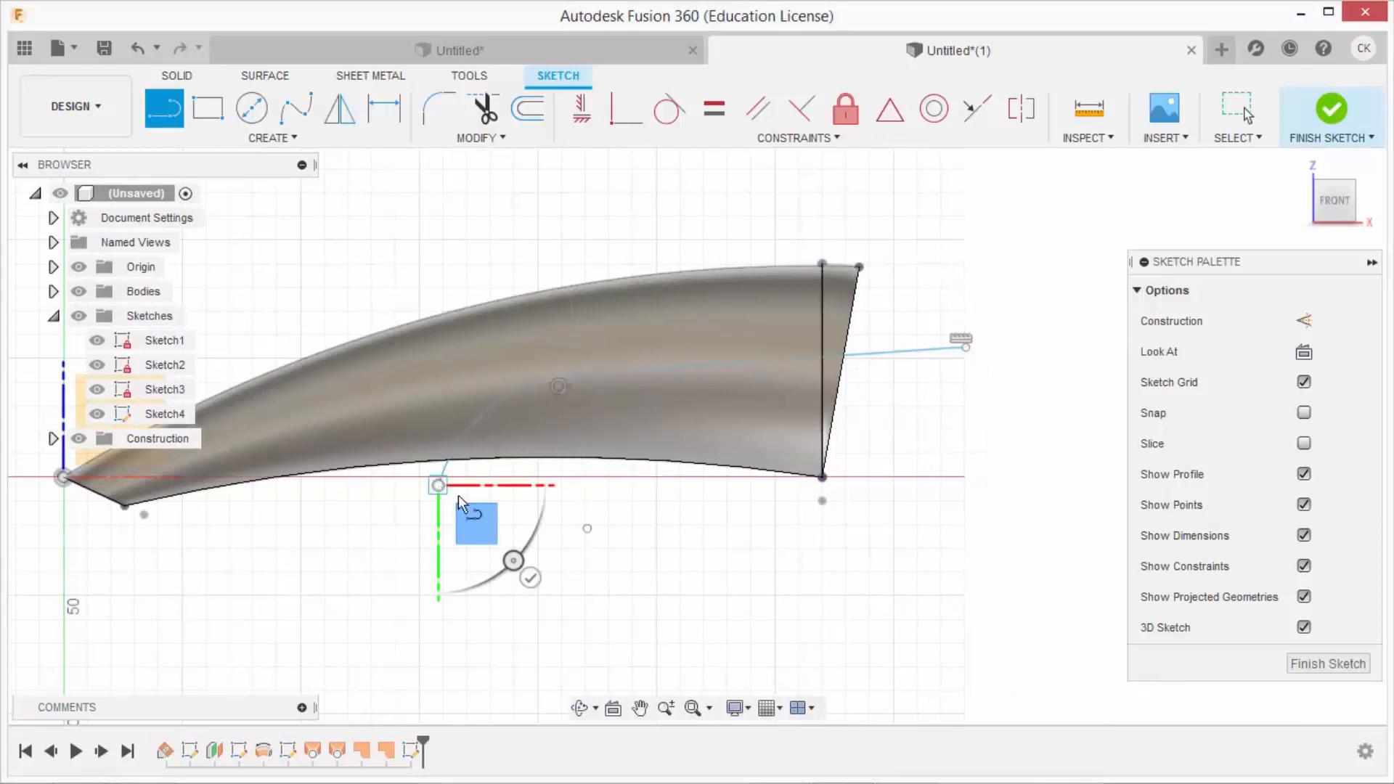
pyautogui.click(532, 572)
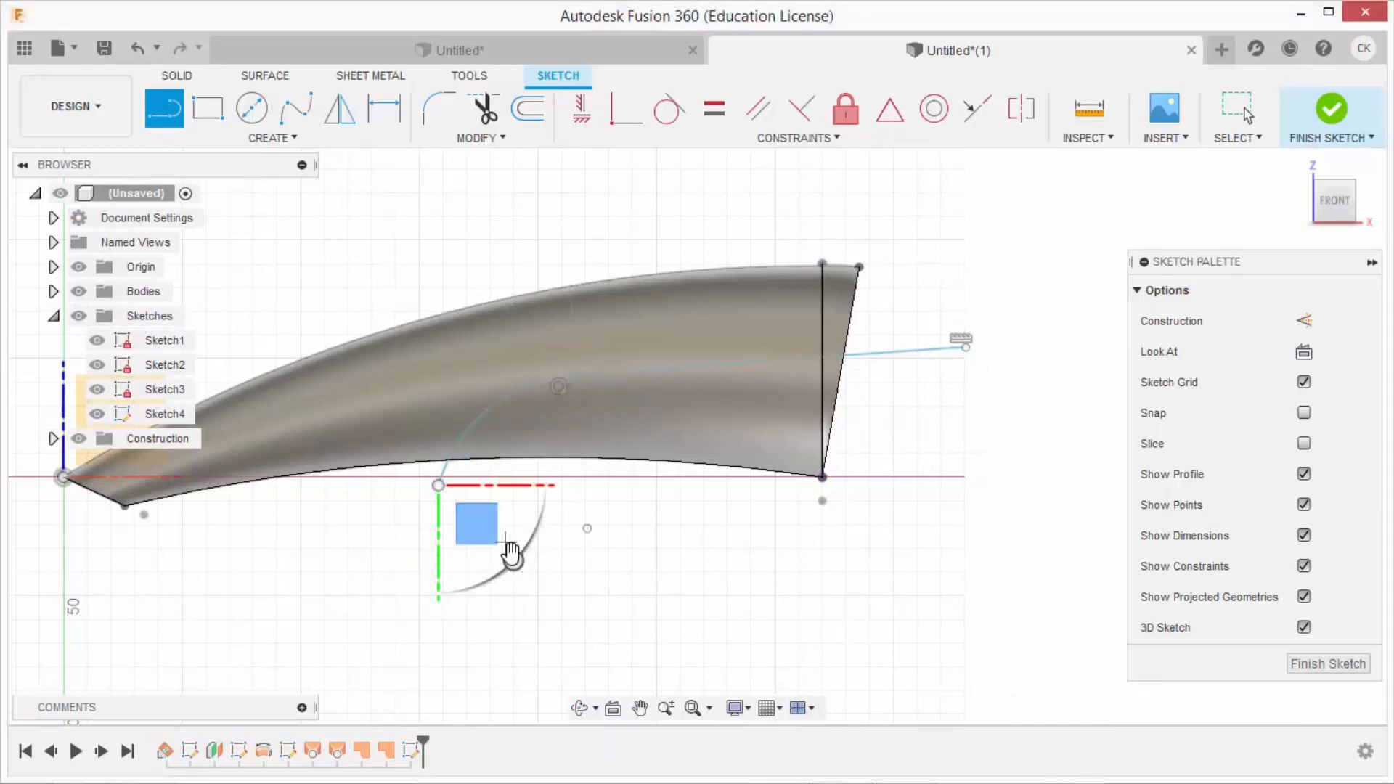
# Constrain the tangent arc's lower endpoint and its center point coincident with the lower R800 curve
pyautogui.click(626, 109)
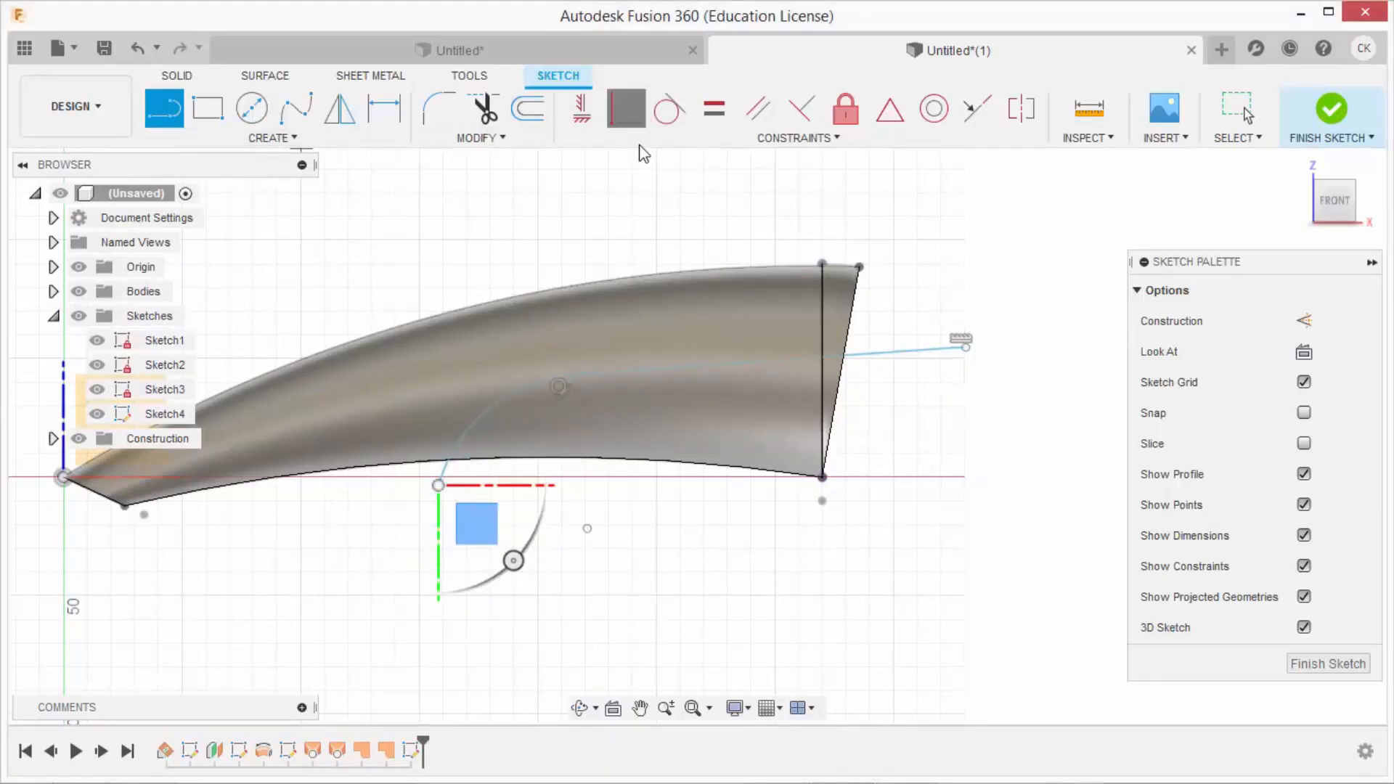
pyautogui.click(539, 458)
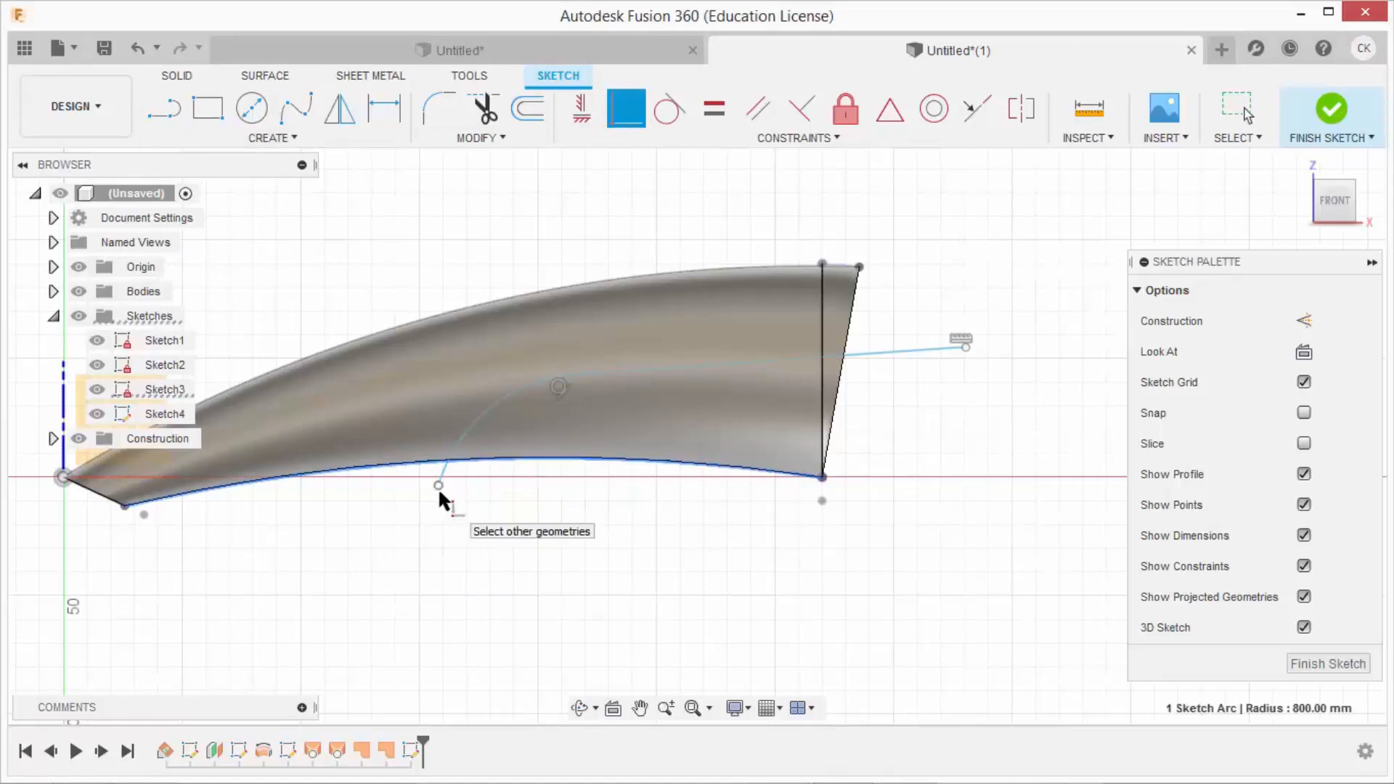
pyautogui.click(439, 486)
pyautogui.click(586, 504)
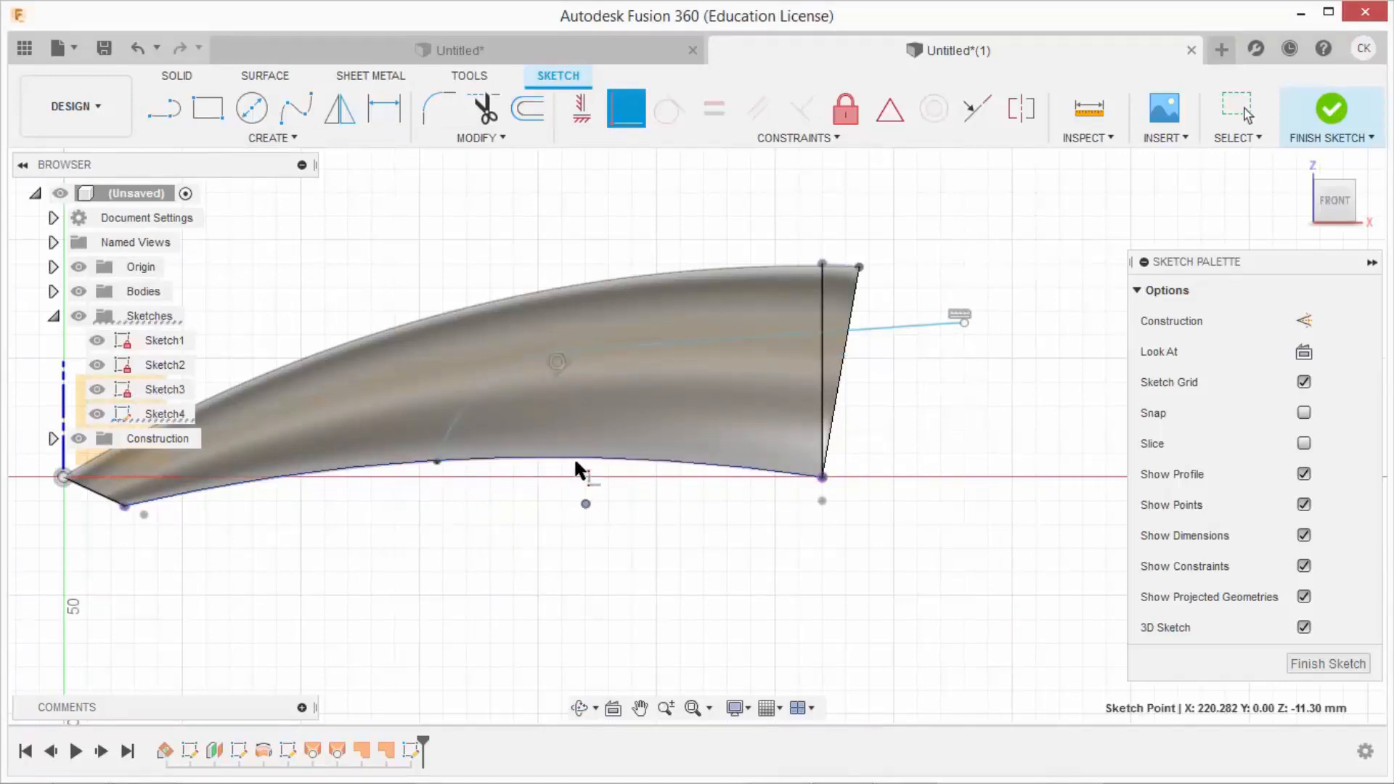
pyautogui.click(574, 456)
pyautogui.press('Escape')
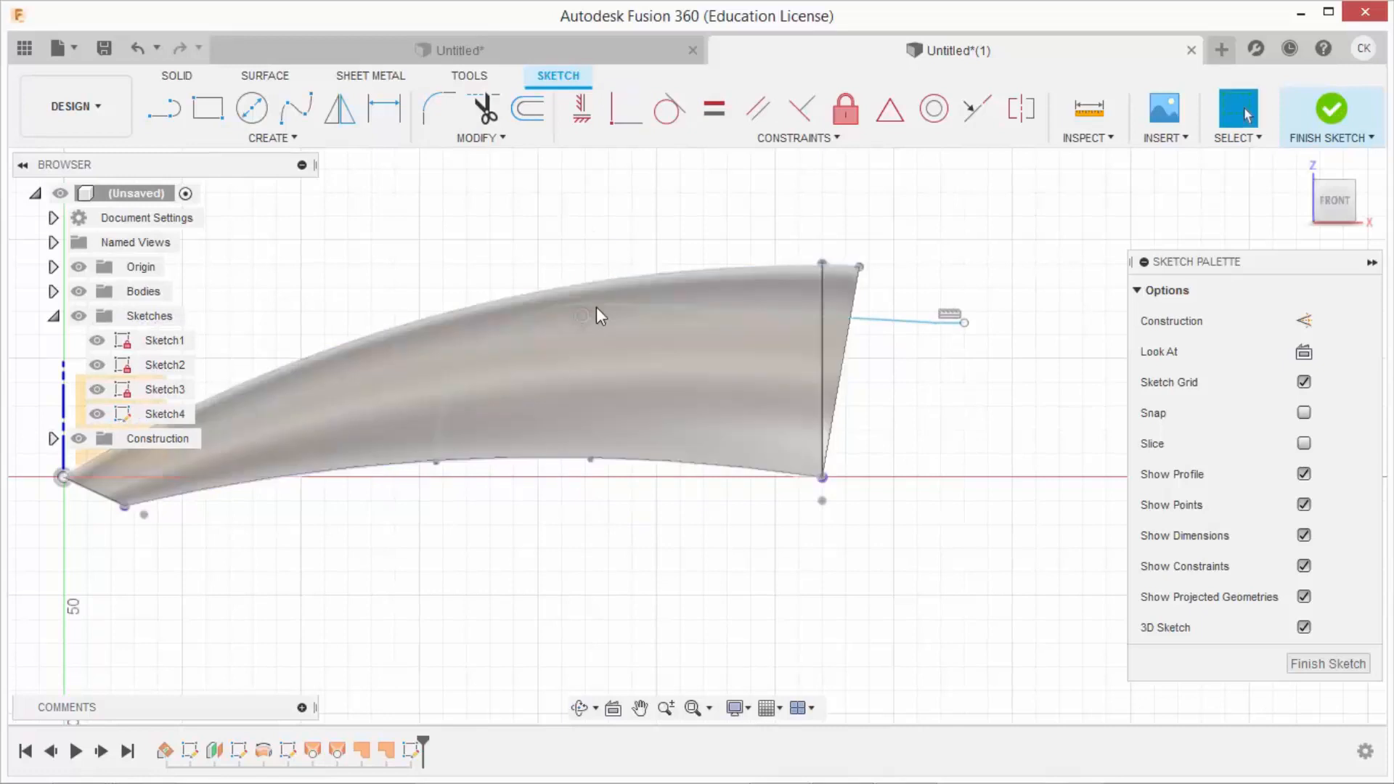
# Reshape the tangent arc, attach the outer endpoint to the slanted end edge, and delete the extra horizontal line beyond that edge
pyautogui.moveTo(597, 304); pyautogui.dragTo(619, 360)
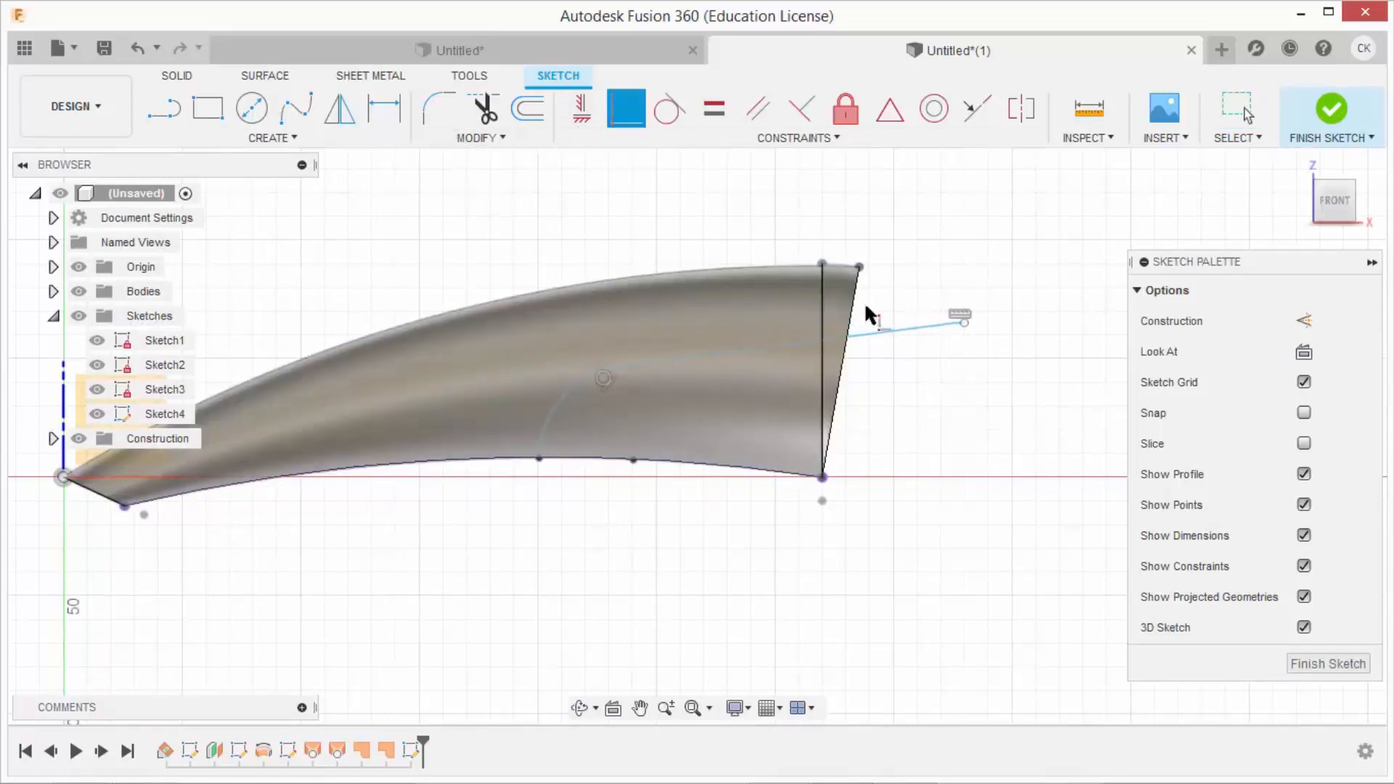
pyautogui.click(964, 321)
pyautogui.press('Escape')
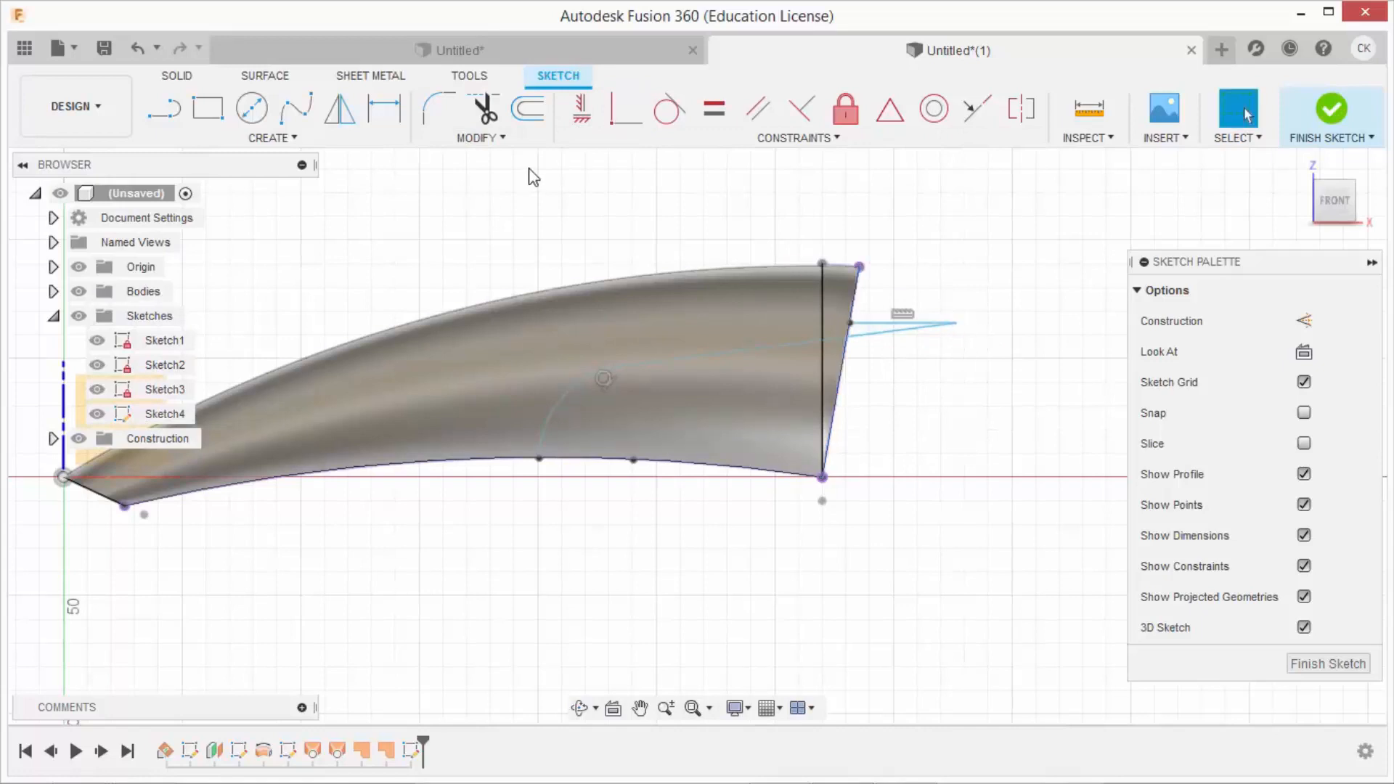
pyautogui.click(931, 324)
pyautogui.press('Delete')
# Move the sloped line's free endpoint closer to the body and constrain it coincident with the slanted end edge
pyautogui.moveTo(957, 324); pyautogui.dragTo(915, 330)
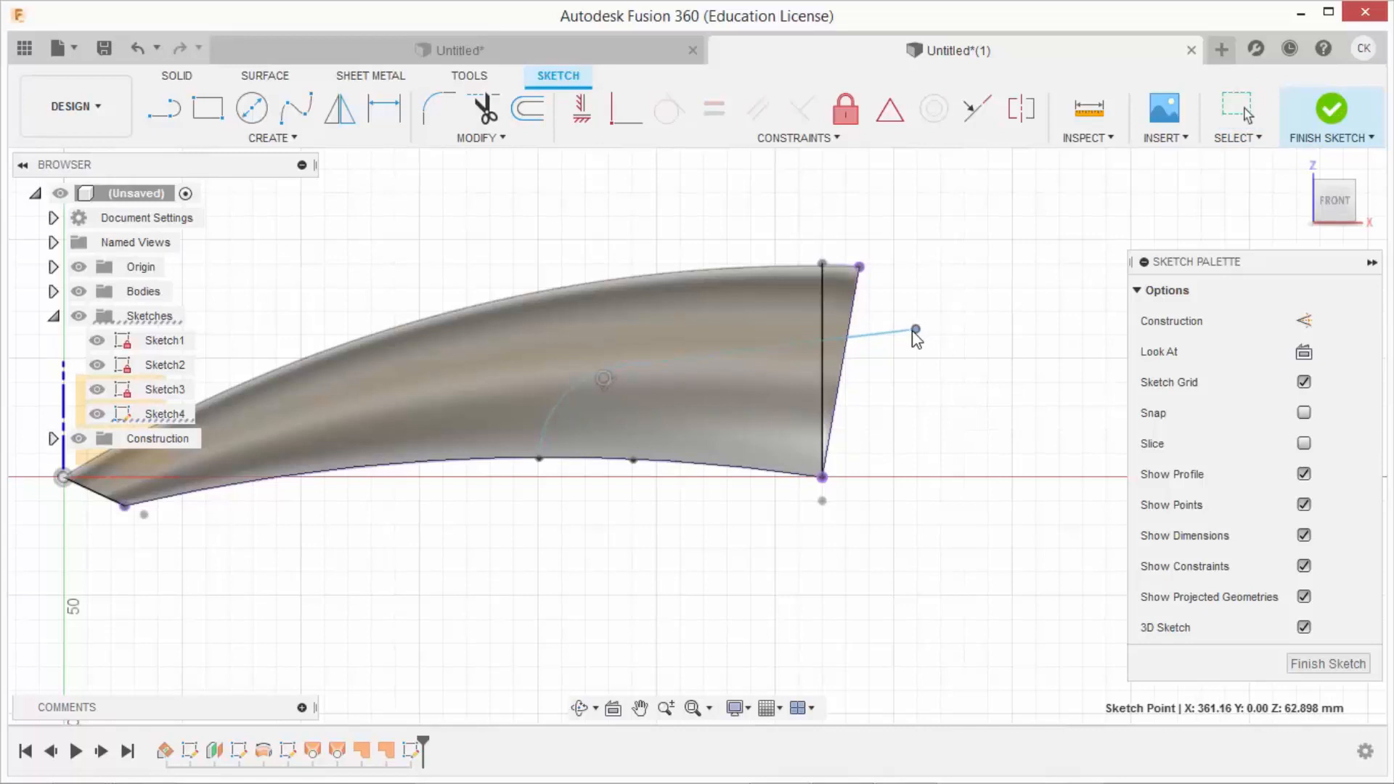
pyautogui.click(626, 109)
pyautogui.click(901, 333)
pyautogui.click(854, 307)
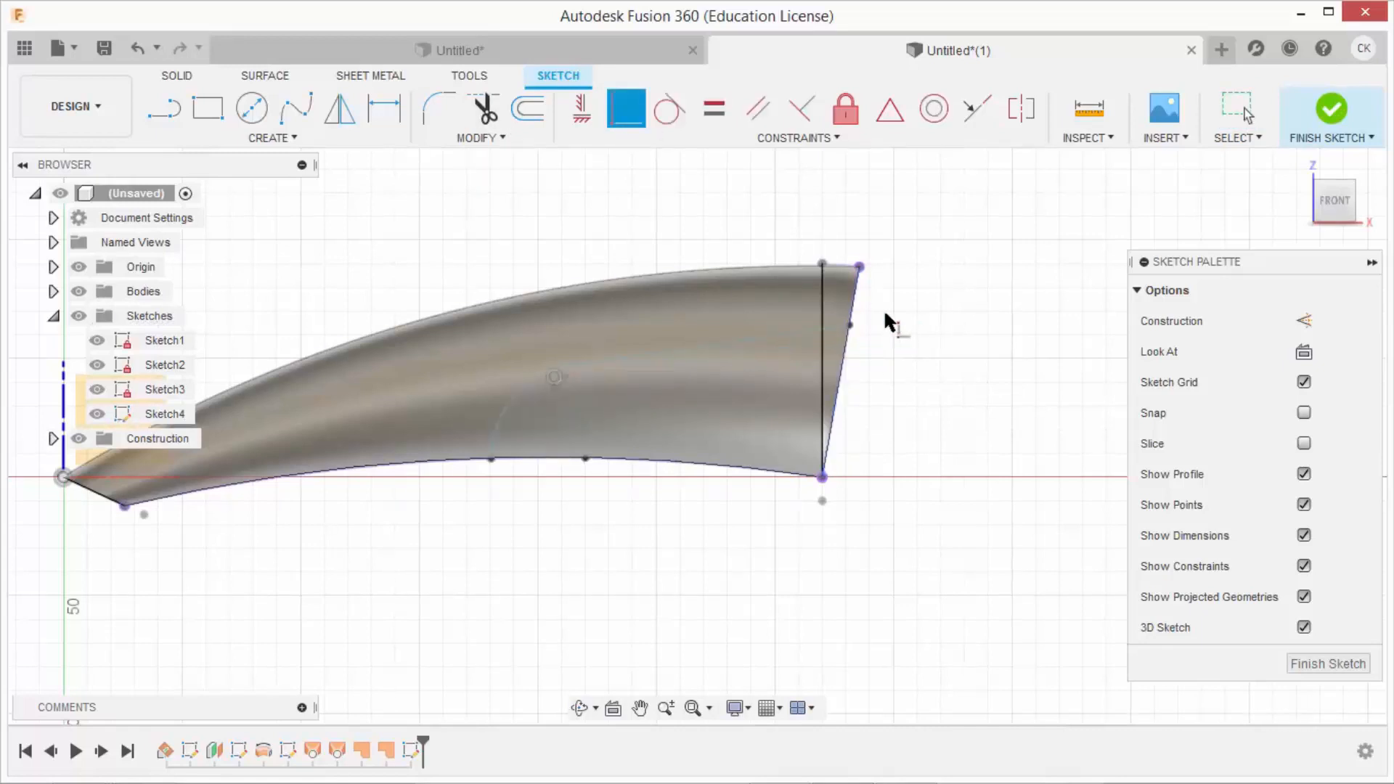
pyautogui.click(399, 114)
pyautogui.click(716, 340)
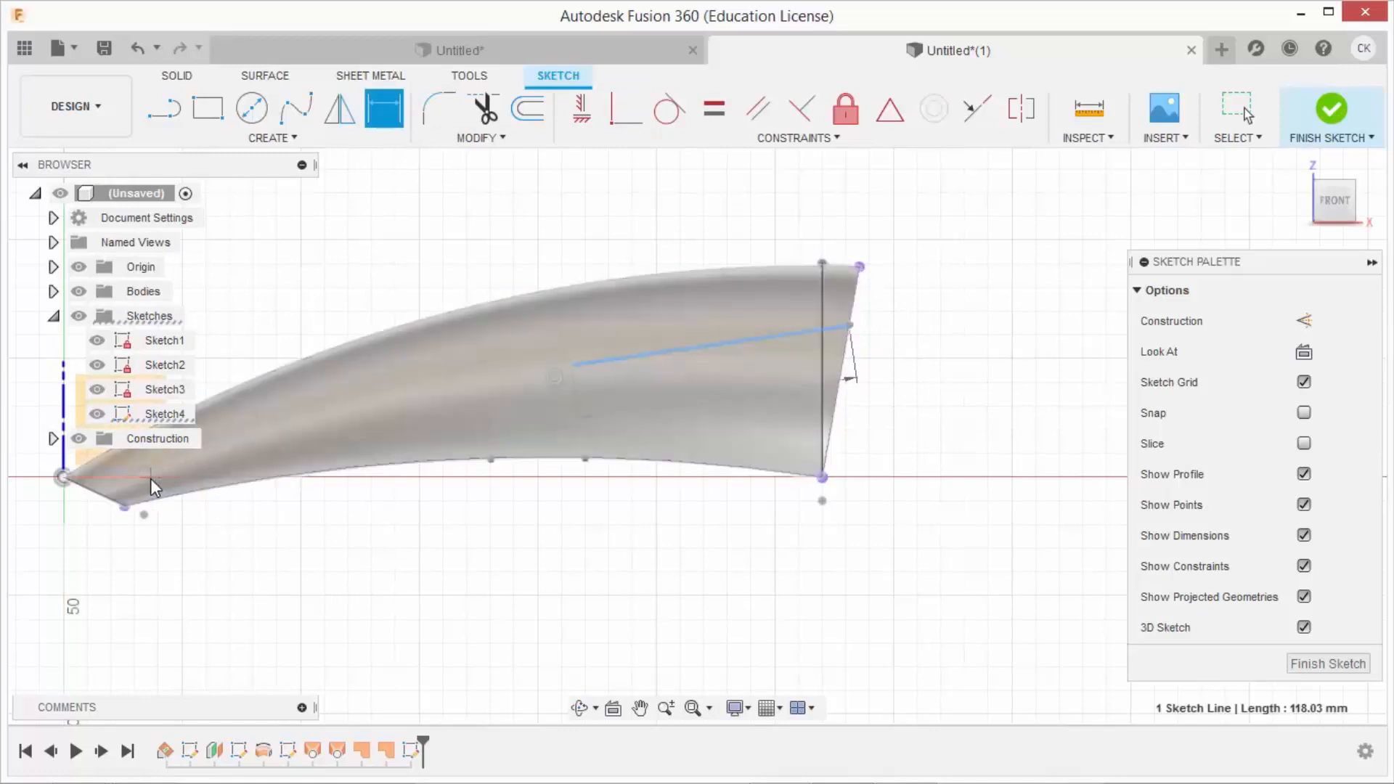
pyautogui.press('Escape')
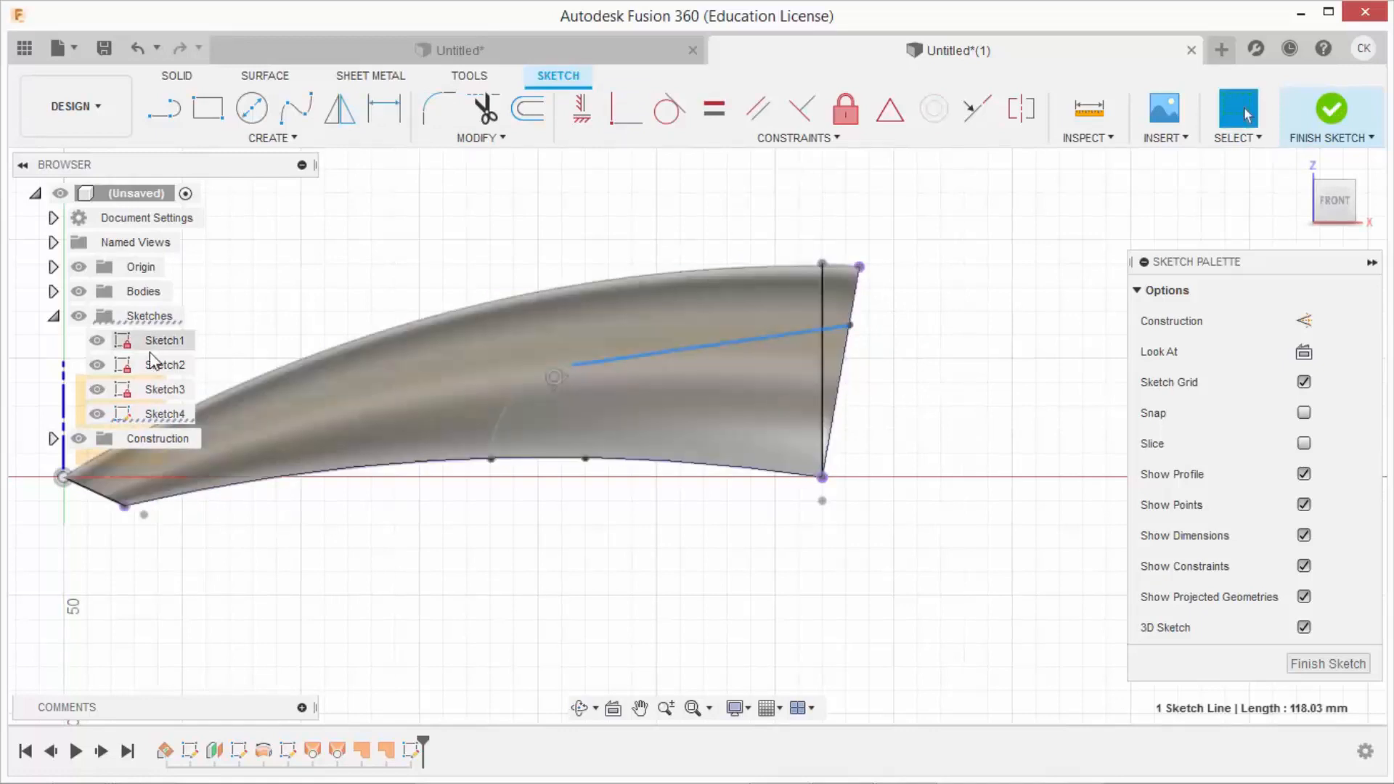
# Expand the list of bodies and hide the lofted upper surface, Body3
pyautogui.click(114, 366)
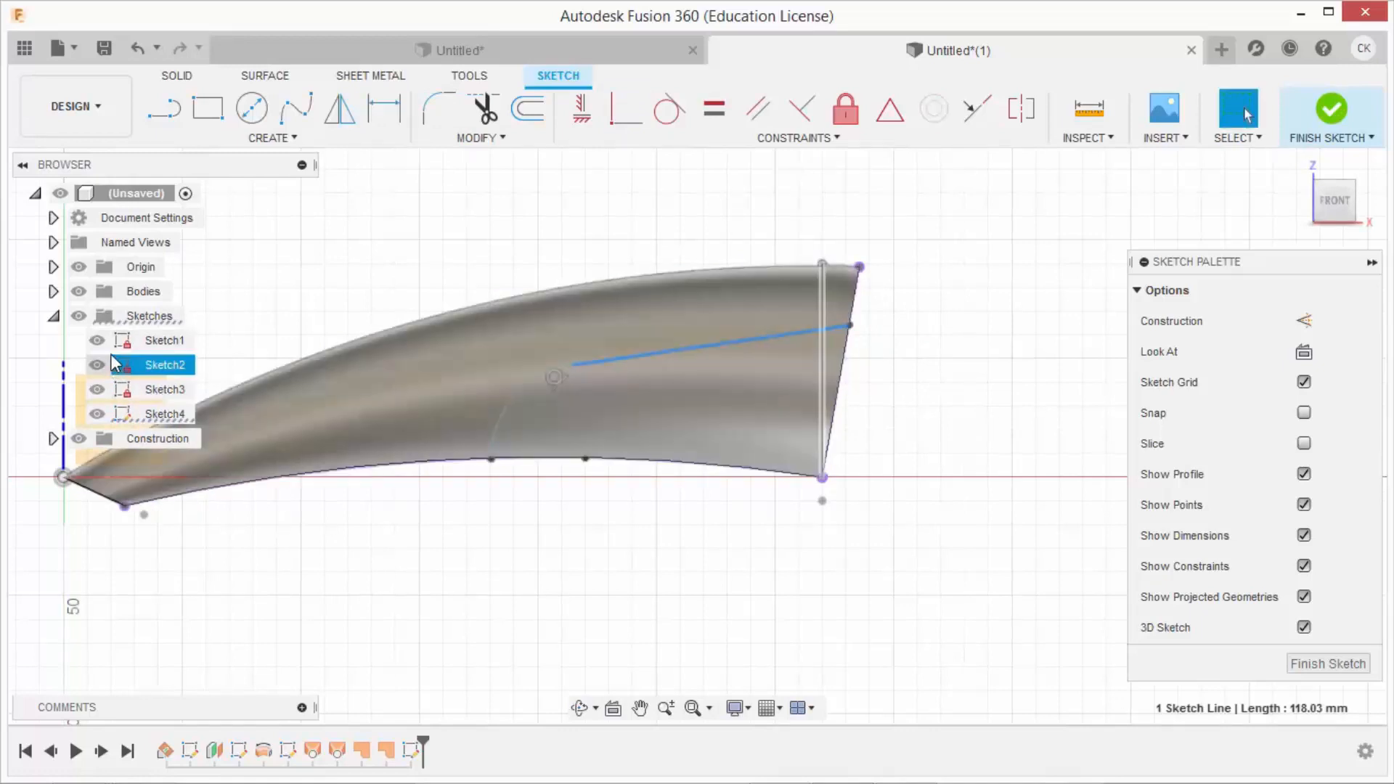
pyautogui.click(53, 291)
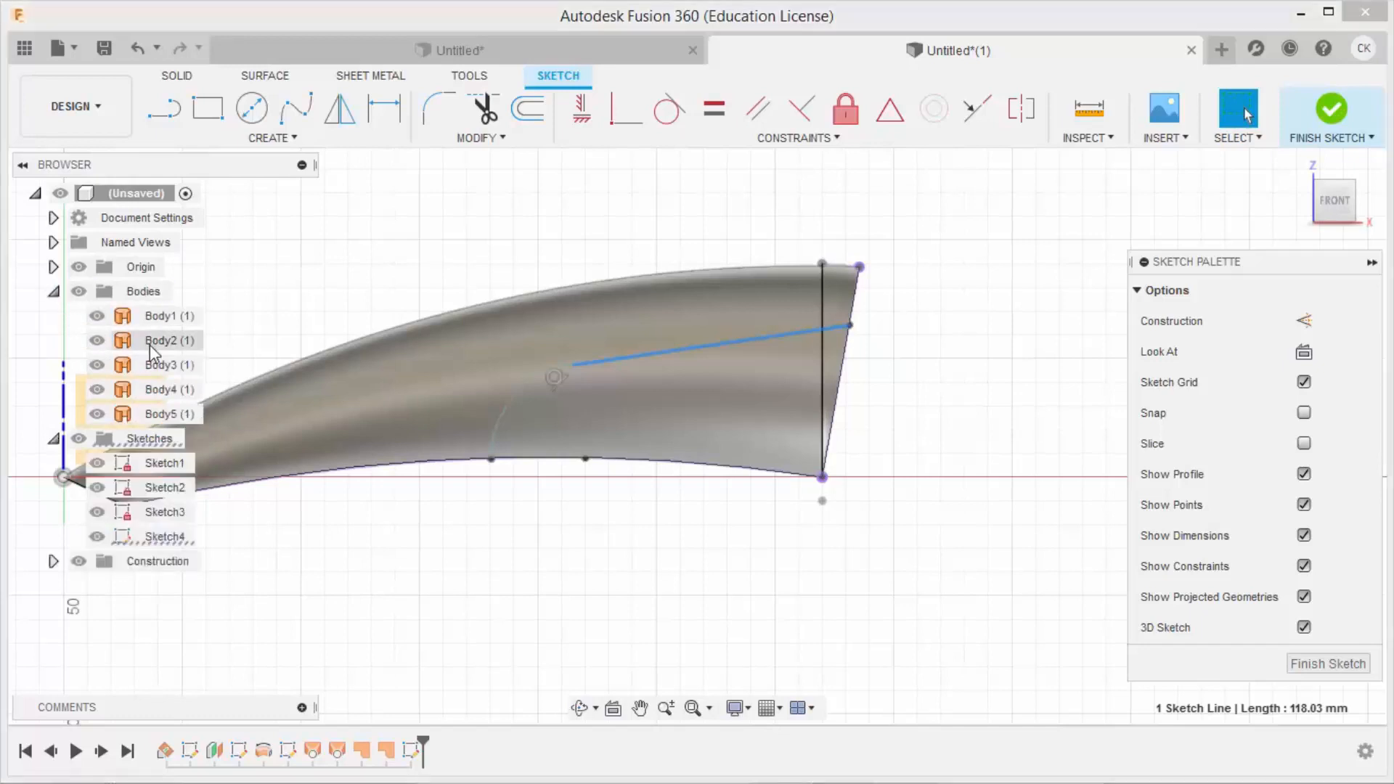
pyautogui.click(355, 353)
pyautogui.click(97, 364)
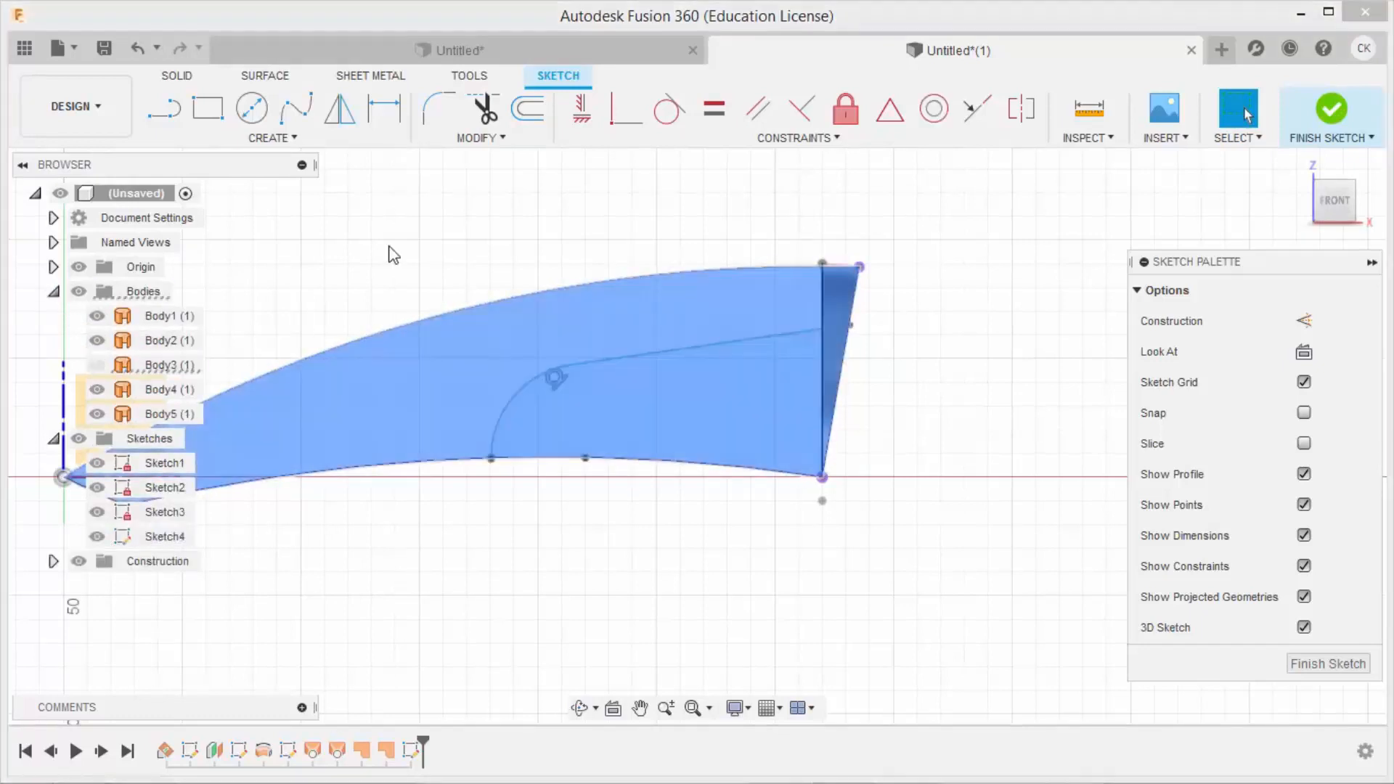
# Dimension the angle between the sloped line and the X axis as 4 degrees
pyautogui.scroll(-2, 955, 303)
pyautogui.click(384, 109)
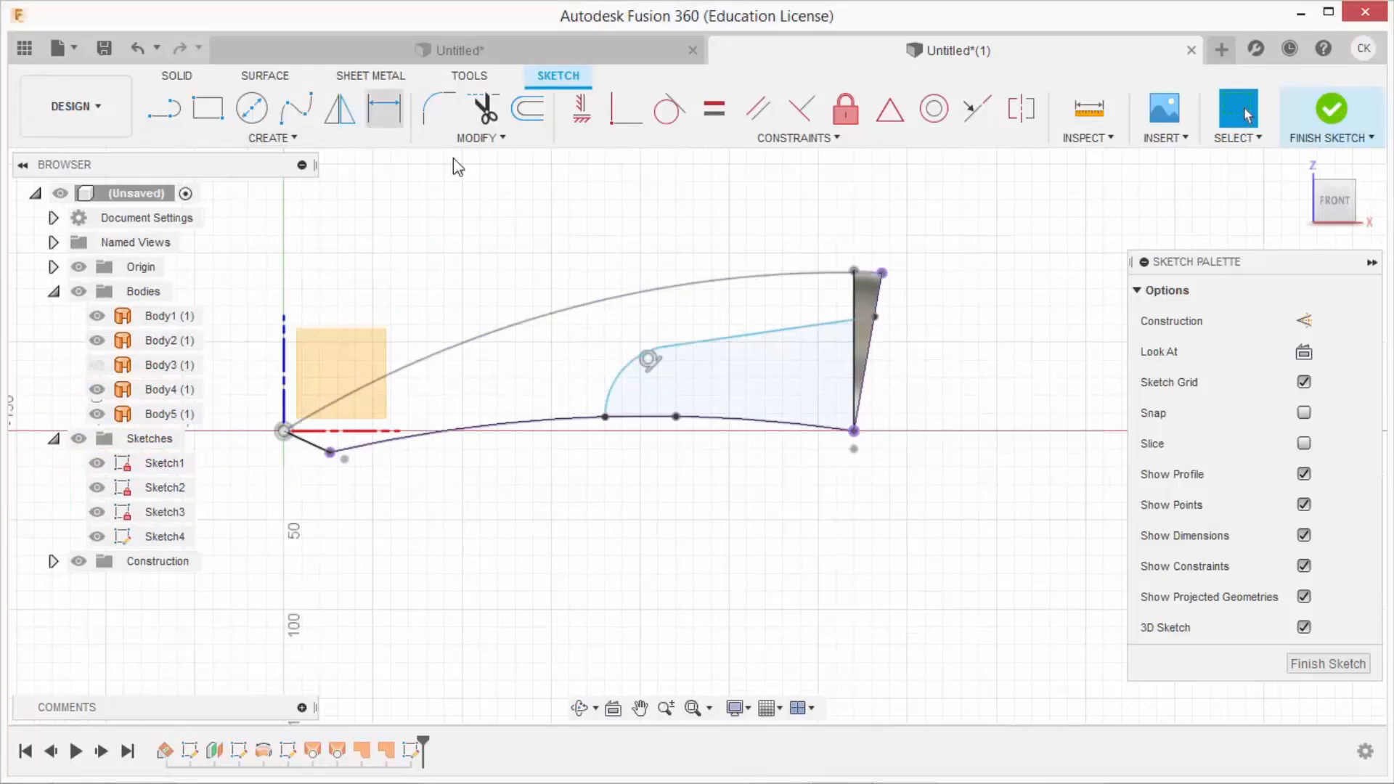
pyautogui.click(806, 326)
pyautogui.click(381, 432)
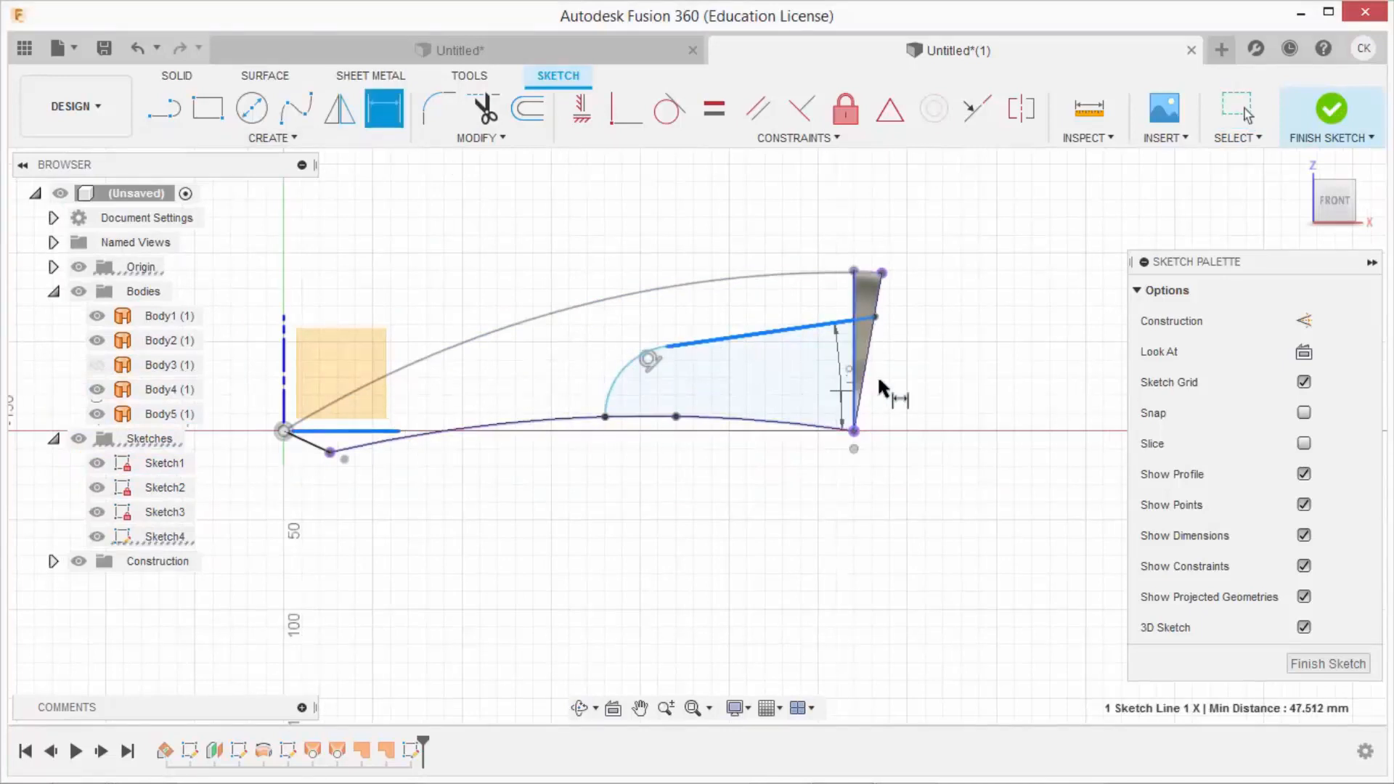
pyautogui.click(923, 372)
pyautogui.write('4')
pyautogui.press('Return')
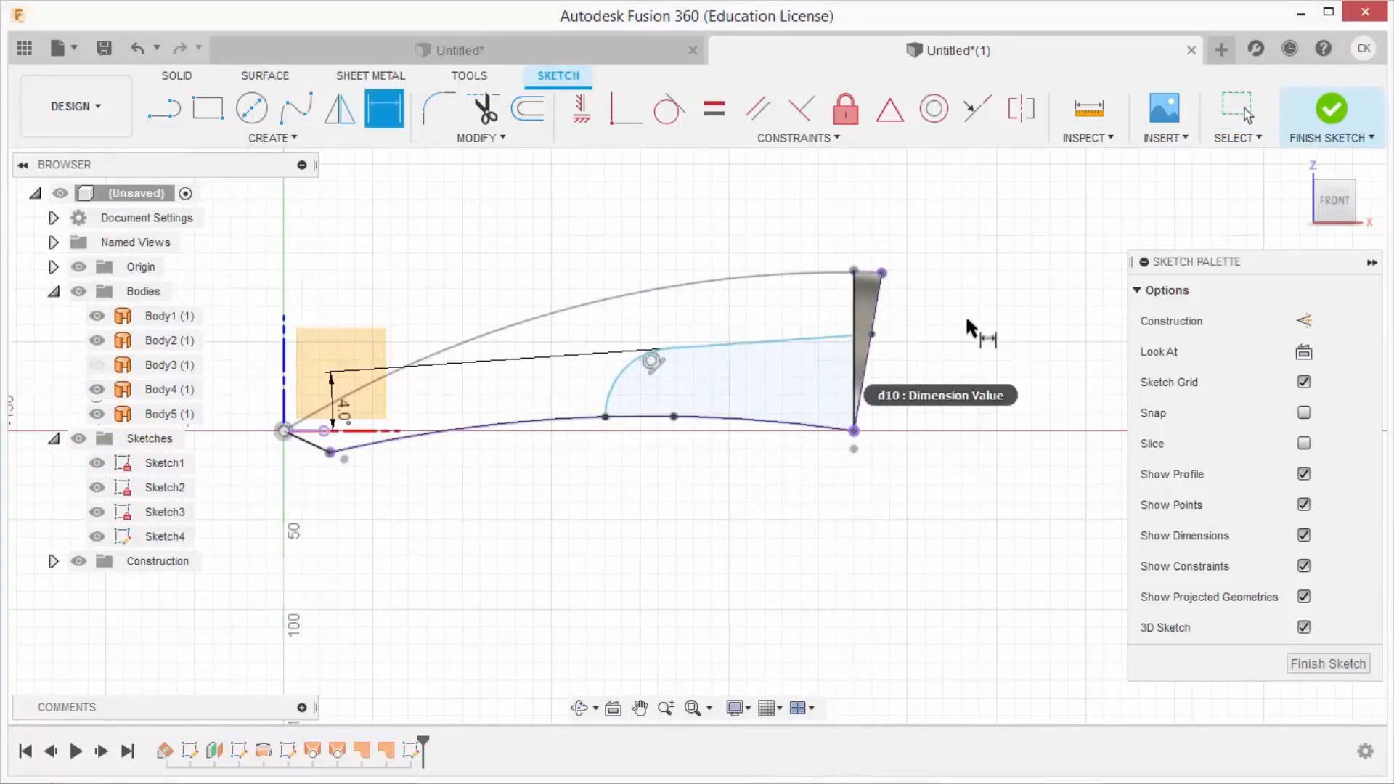
# Dimension the radius of the arc tangent to the sloped line as 20 mm
pyautogui.click(618, 395)
pyautogui.click(570, 263)
pyautogui.write('2')
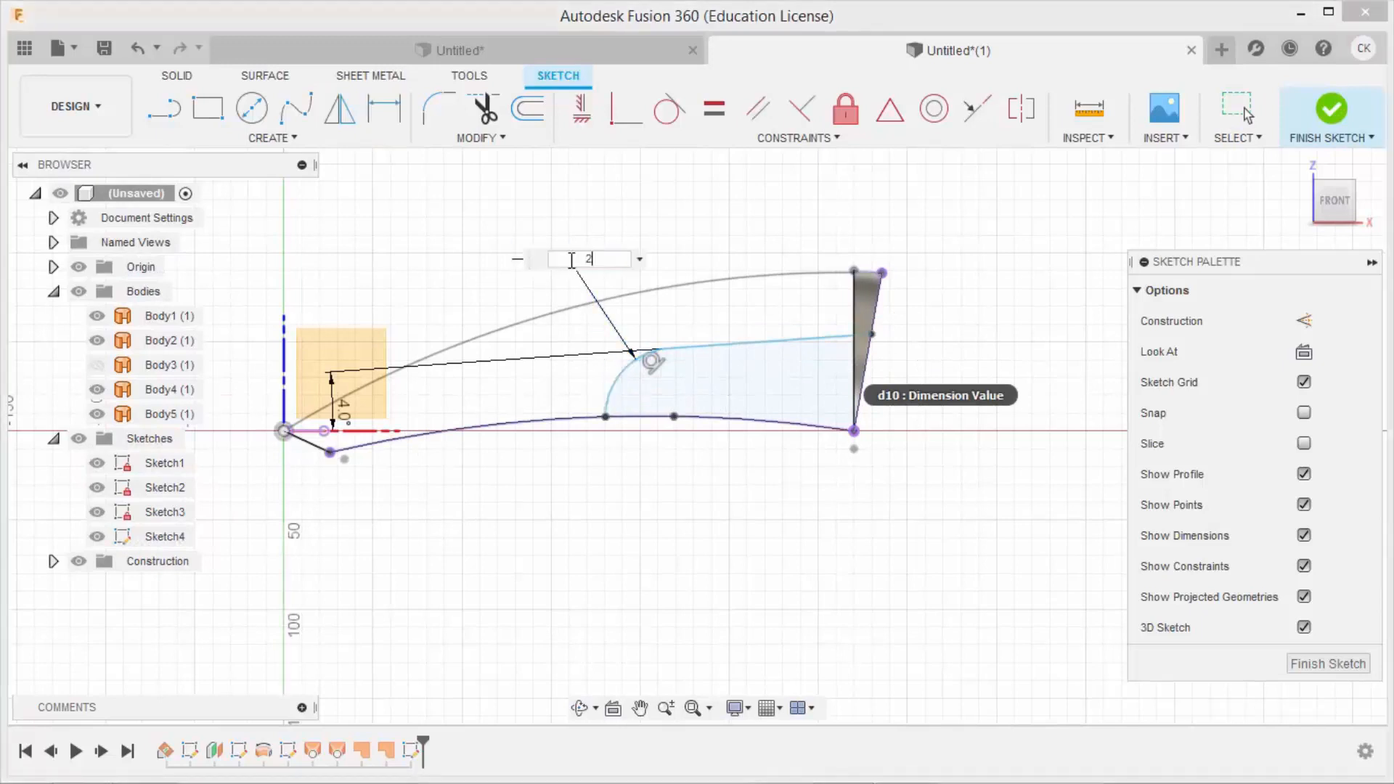
pyautogui.write('0')
pyautogui.press('Return')
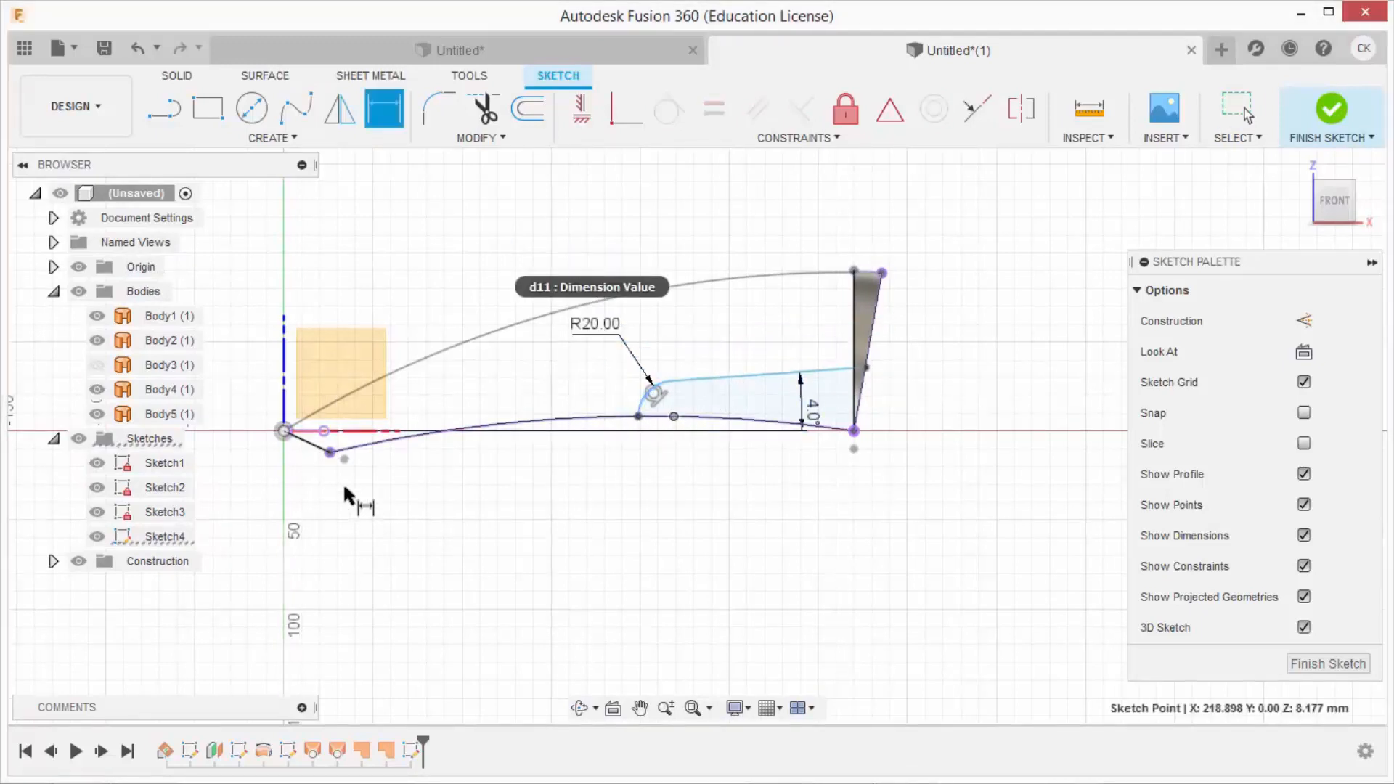
# Dimension the horizontal distance from the lower corner near the origin to the arc's center as 170.6 mm
pyautogui.click(330, 453)
pyautogui.click(674, 416)
pyautogui.click(494, 517)
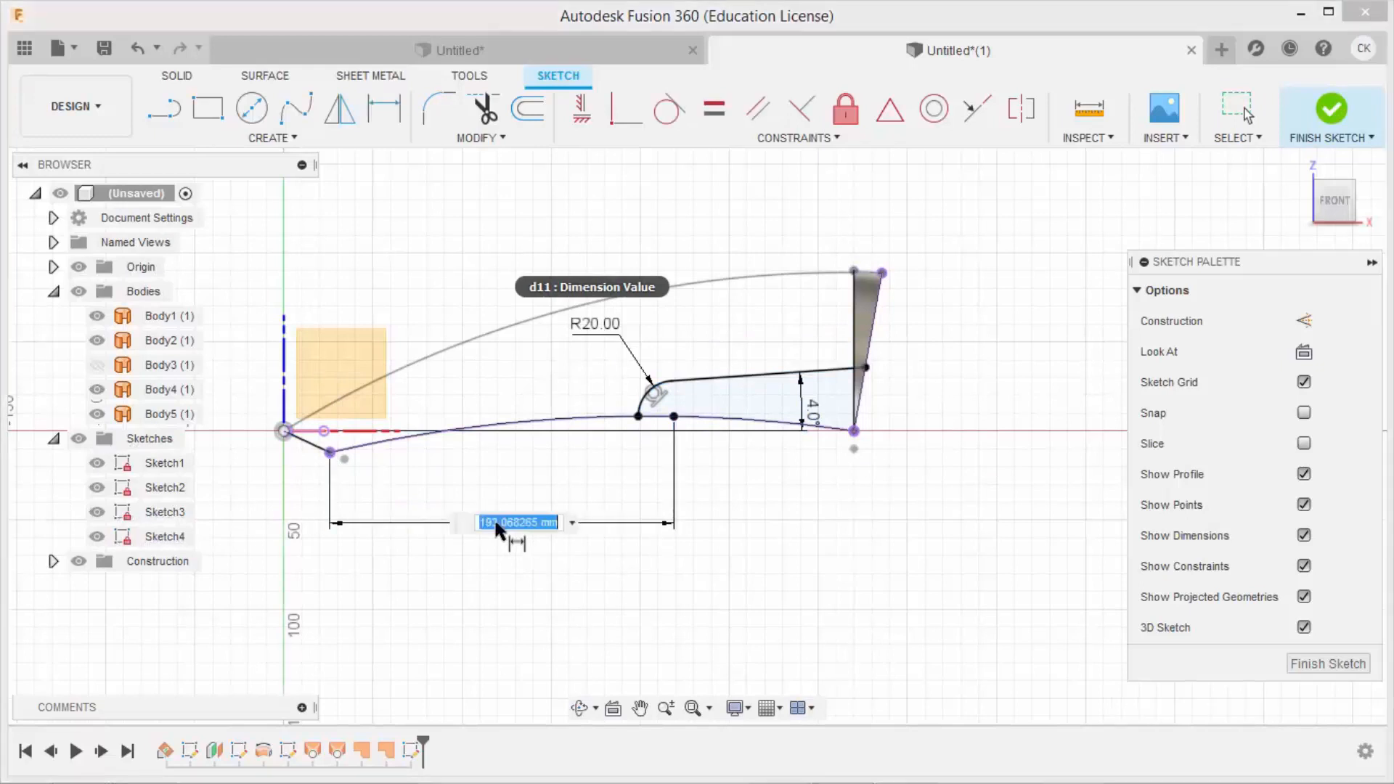
pyautogui.write('170.6')
pyautogui.press('Return')
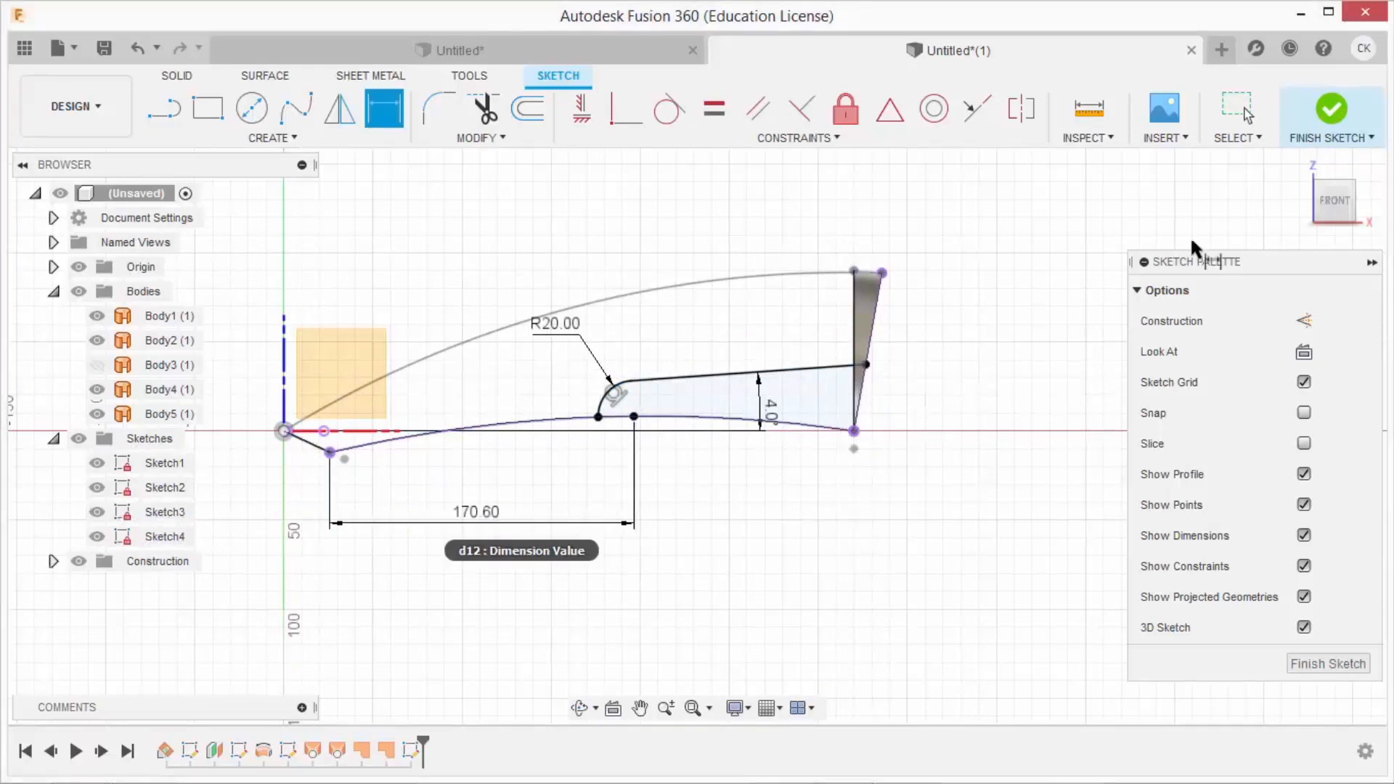
# Finish the line-and-arc sketch and show Body3 again
pyautogui.click(1331, 108)
pyautogui.click(97, 366)
pyautogui.keyDown('shift'); pyautogui.moveTo(937, 348); pyautogui.dragTo(813, 348, button='middle'); pyautogui.keyUp('shift')
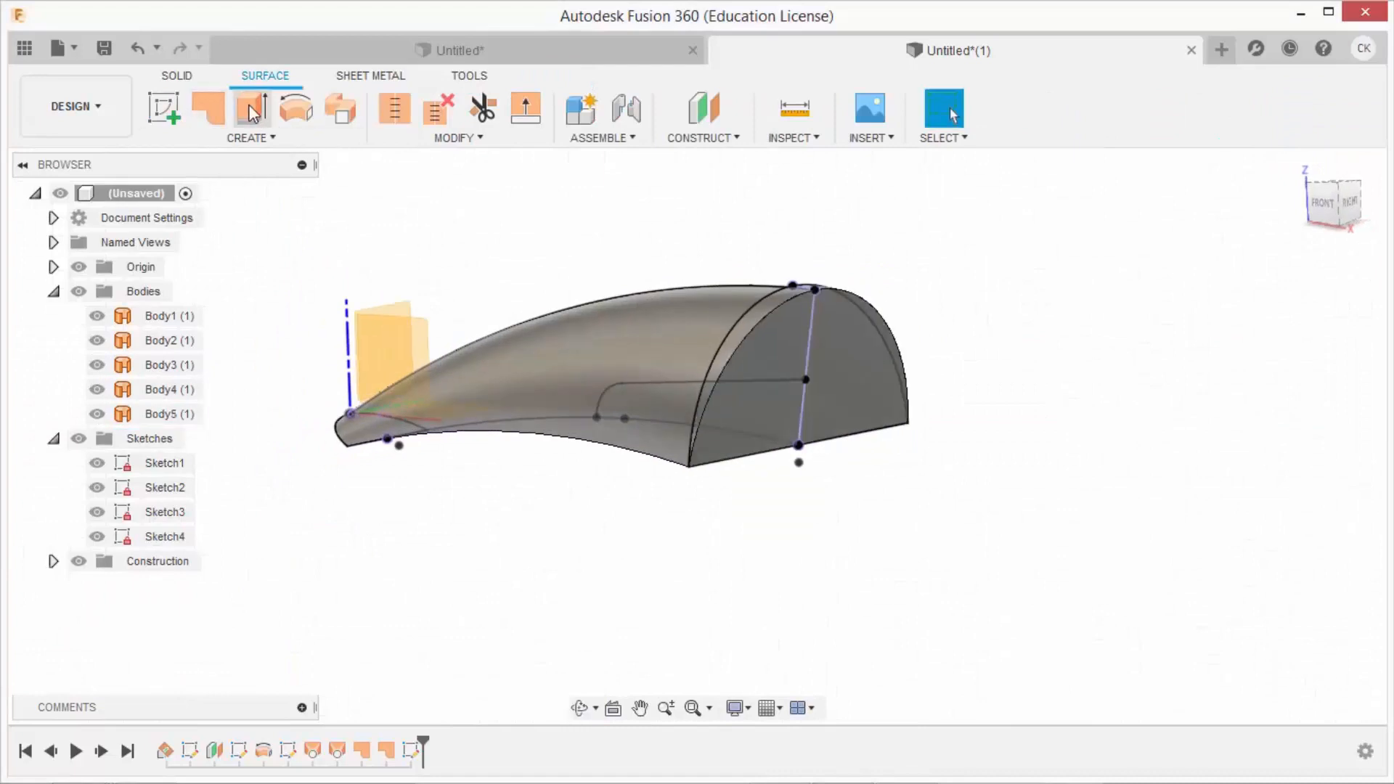
# Extrude the line-and-arc chain as a new surface body, symmetric about the profile plane, with a distance of about 99.5 mm
pyautogui.click(251, 109)
pyautogui.click(748, 386)
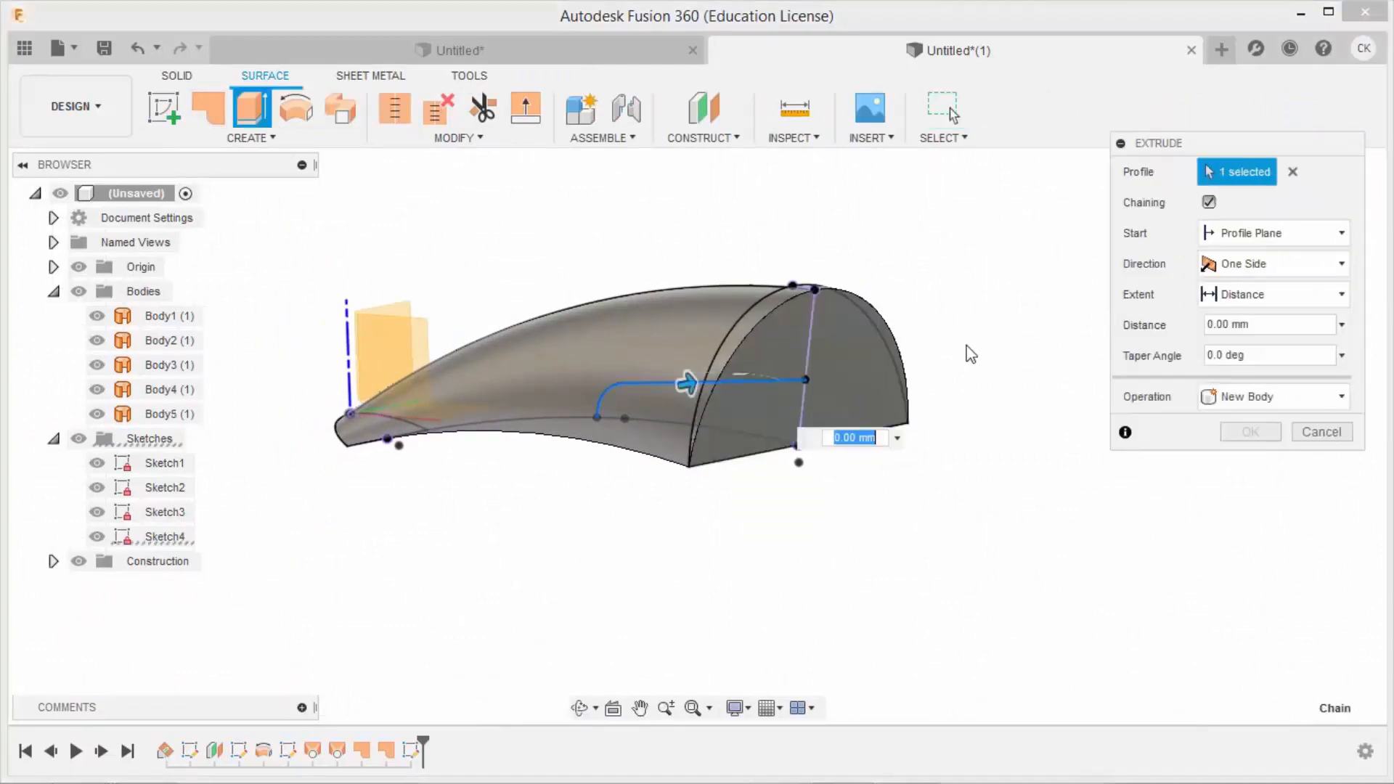
pyautogui.click(1278, 264)
pyautogui.click(1238, 292)
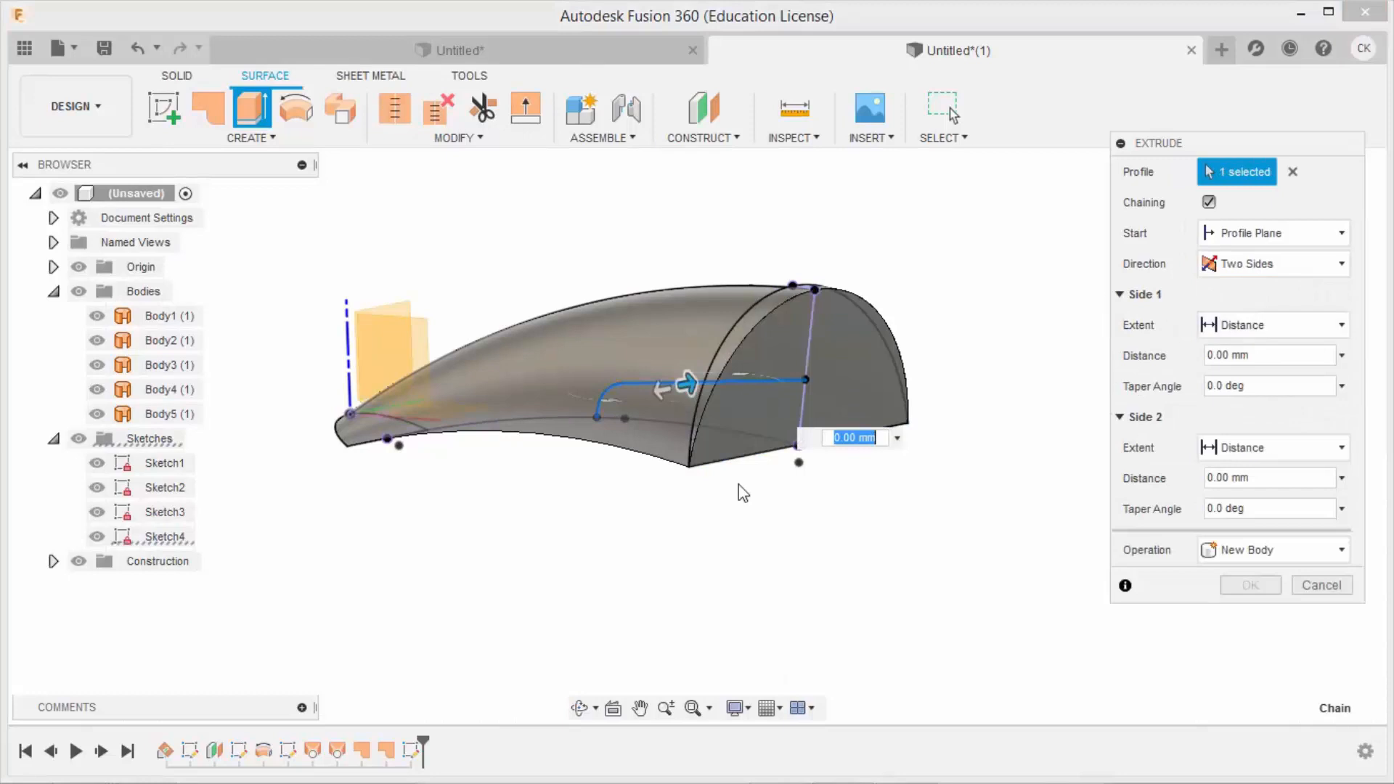
pyautogui.click(689, 471)
pyautogui.keyDown('shift'); pyautogui.moveTo(1030, 522); pyautogui.dragTo(893, 494, button='middle'); pyautogui.keyUp('shift')
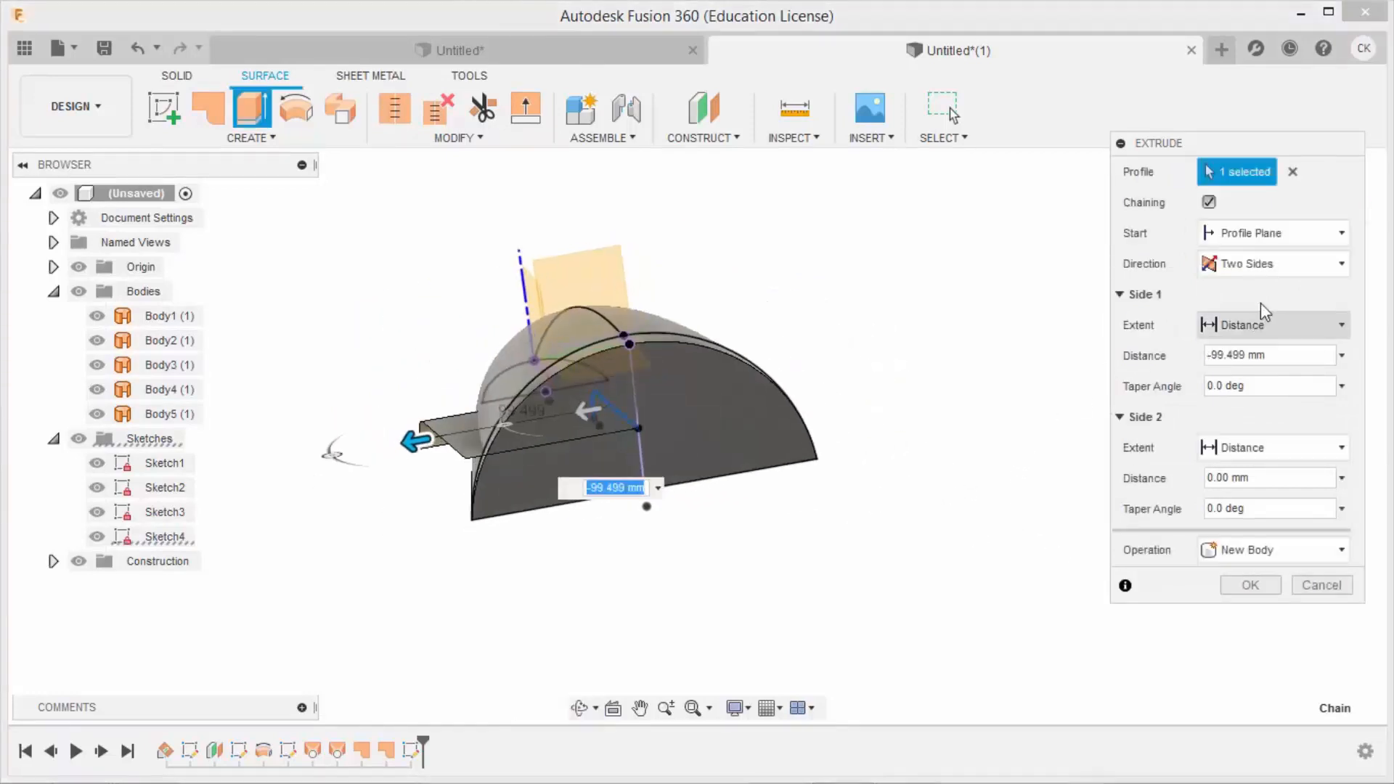
pyautogui.click(1271, 263)
pyautogui.click(1259, 335)
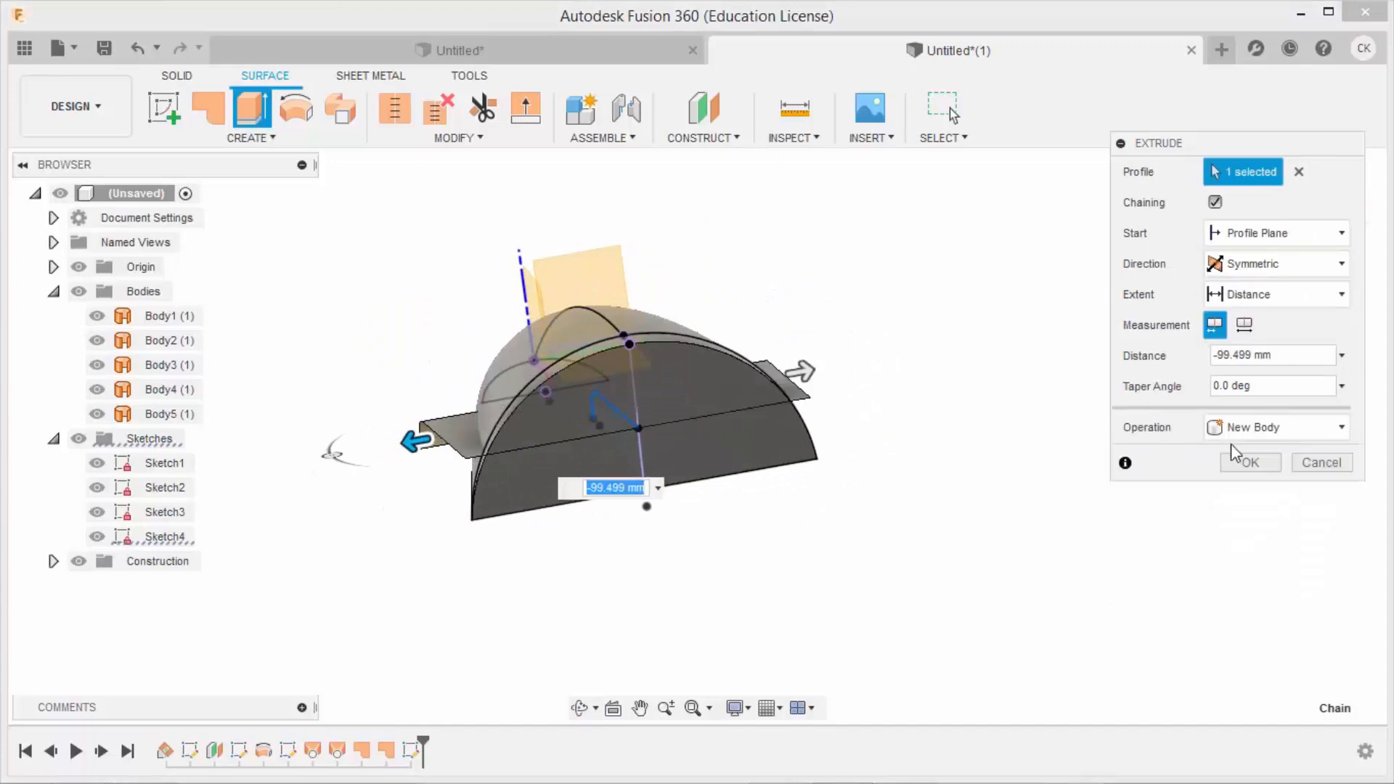
pyautogui.click(1238, 462)
# Trim away the lower rear portion of the shell using the extruded surface Body6 as the trim tool
pyautogui.keyDown('shift'); pyautogui.moveTo(1052, 470); pyautogui.dragTo(525, 242, button='middle'); pyautogui.keyUp('shift')
pyautogui.scroll(3, 748, 493)
pyautogui.click(482, 107)
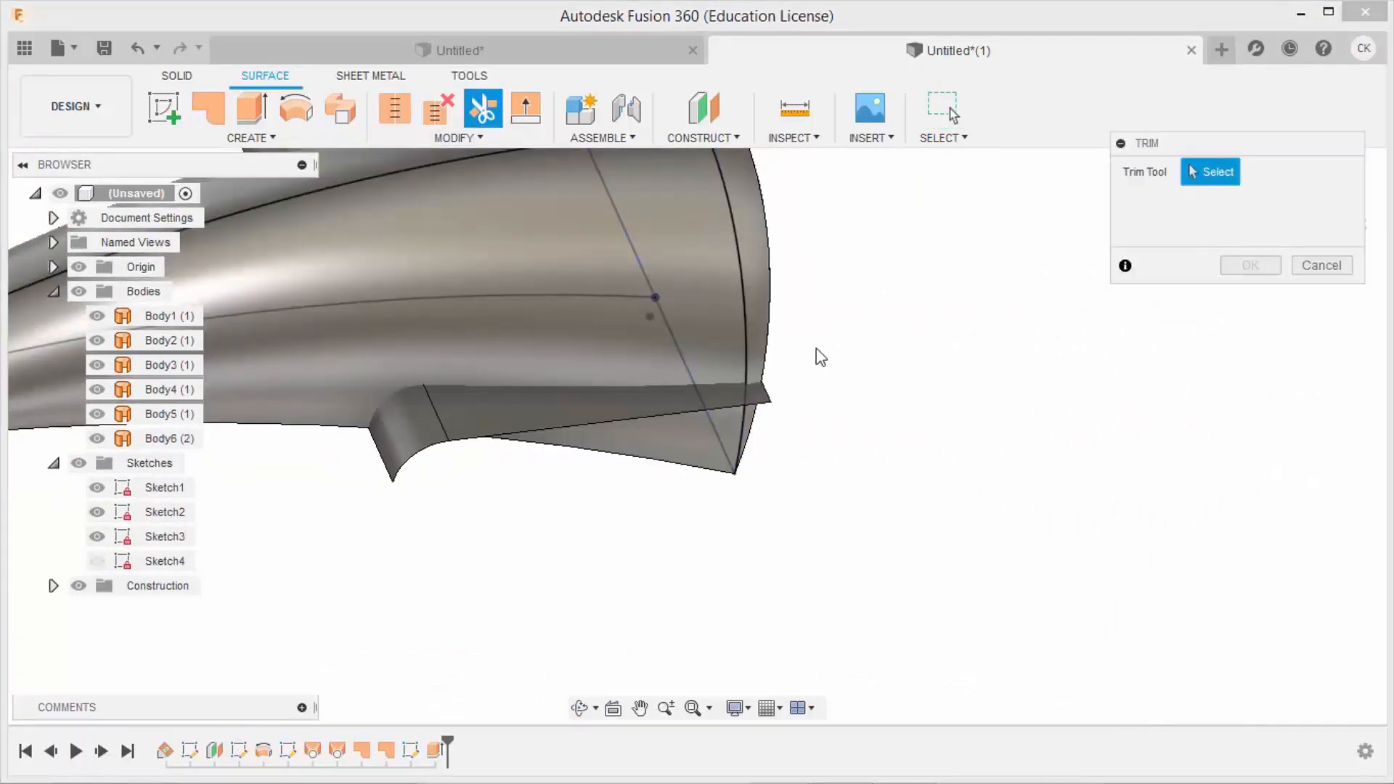
pyautogui.click(556, 416)
pyautogui.keyDown('shift'); pyautogui.moveTo(1156, 309); pyautogui.dragTo(714, 357, button='middle'); pyautogui.keyUp('shift')
pyautogui.click(723, 451)
pyautogui.keyDown('shift'); pyautogui.moveTo(875, 344); pyautogui.dragTo(742, 368, button='middle'); pyautogui.keyUp('shift')
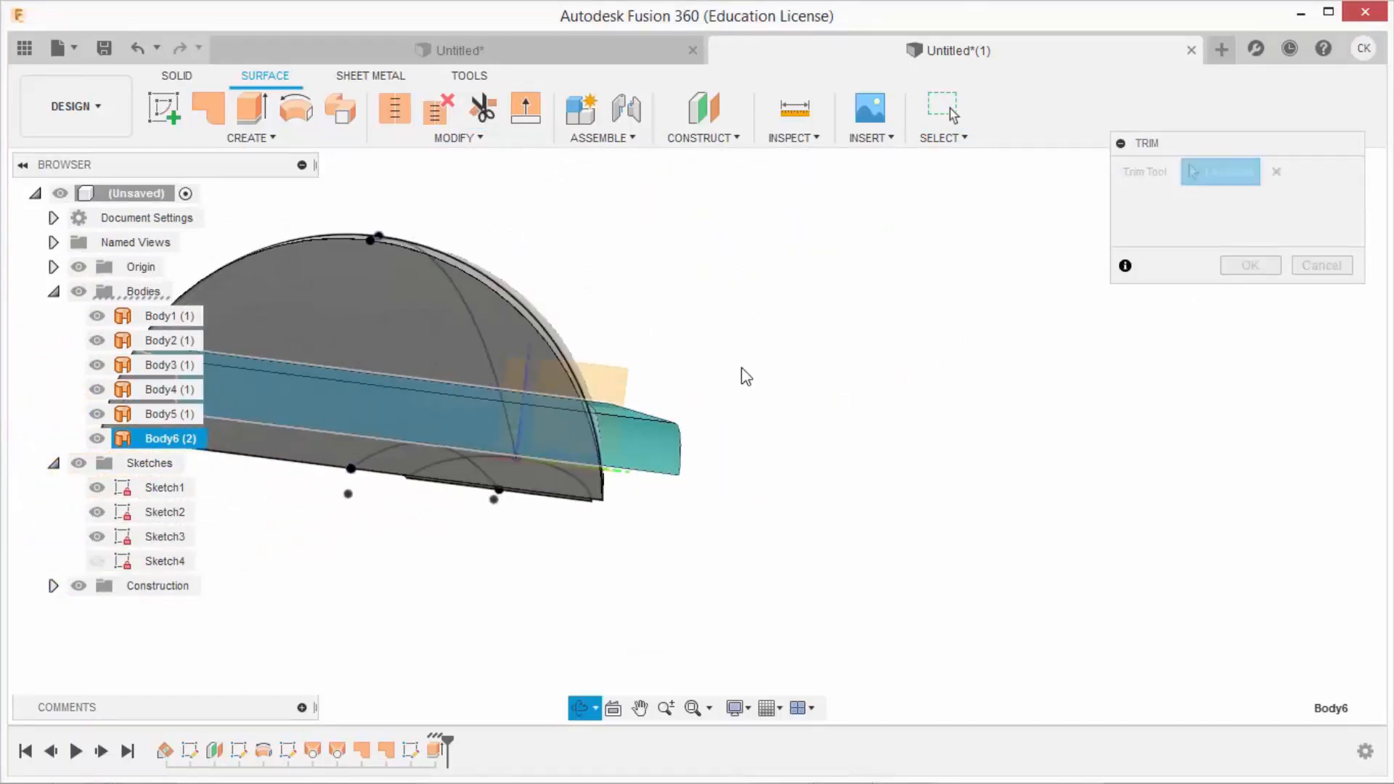
pyautogui.keyDown('shift'); pyautogui.moveTo(690, 467); pyautogui.dragTo(528, 481, button='middle'); pyautogui.keyUp('shift')
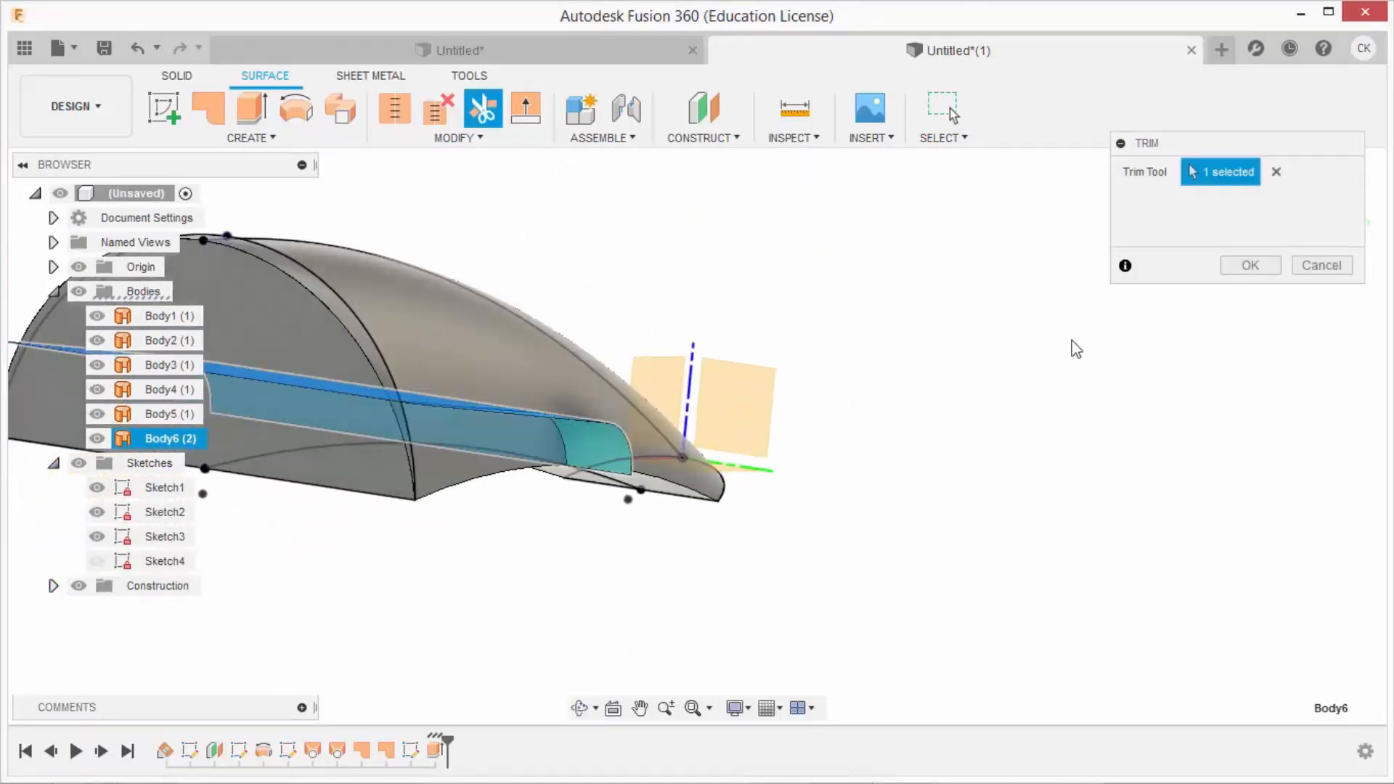
pyautogui.click(1249, 265)
# Trim off the parts of the extruded surface protruding beyond both sides, using Body3 as the trim tool
pyautogui.keyDown('shift'); pyautogui.moveTo(1207, 276); pyautogui.dragTo(1050, 477, button='middle'); pyautogui.keyUp('shift')
pyautogui.click(483, 109)
pyautogui.keyDown('shift'); pyautogui.moveTo(1007, 361); pyautogui.dragTo(909, 370, button='middle'); pyautogui.keyUp('shift')
pyautogui.click(912, 377)
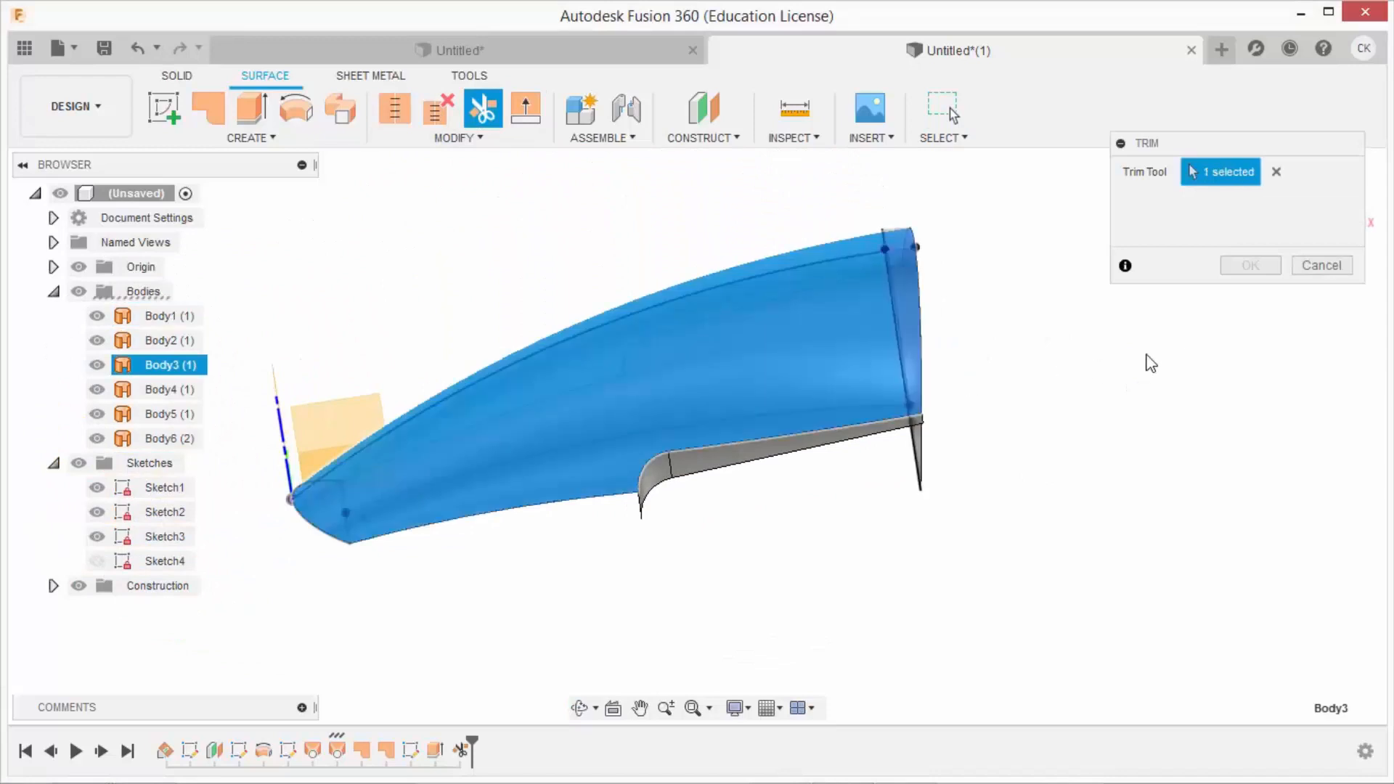
pyautogui.click(765, 459)
pyautogui.keyDown('shift'); pyautogui.moveTo(980, 488); pyautogui.dragTo(773, 230, button='middle'); pyautogui.keyUp('shift')
pyautogui.click(773, 230)
pyautogui.keyDown('shift'); pyautogui.moveTo(977, 491); pyautogui.dragTo(1187, 390, button='middle'); pyautogui.keyUp('shift')
pyautogui.click(1246, 266)
# Hide Sketch1, Sketch2, Sketch3 and Body1
pyautogui.click(96, 487)
pyautogui.click(97, 513)
pyautogui.click(97, 537)
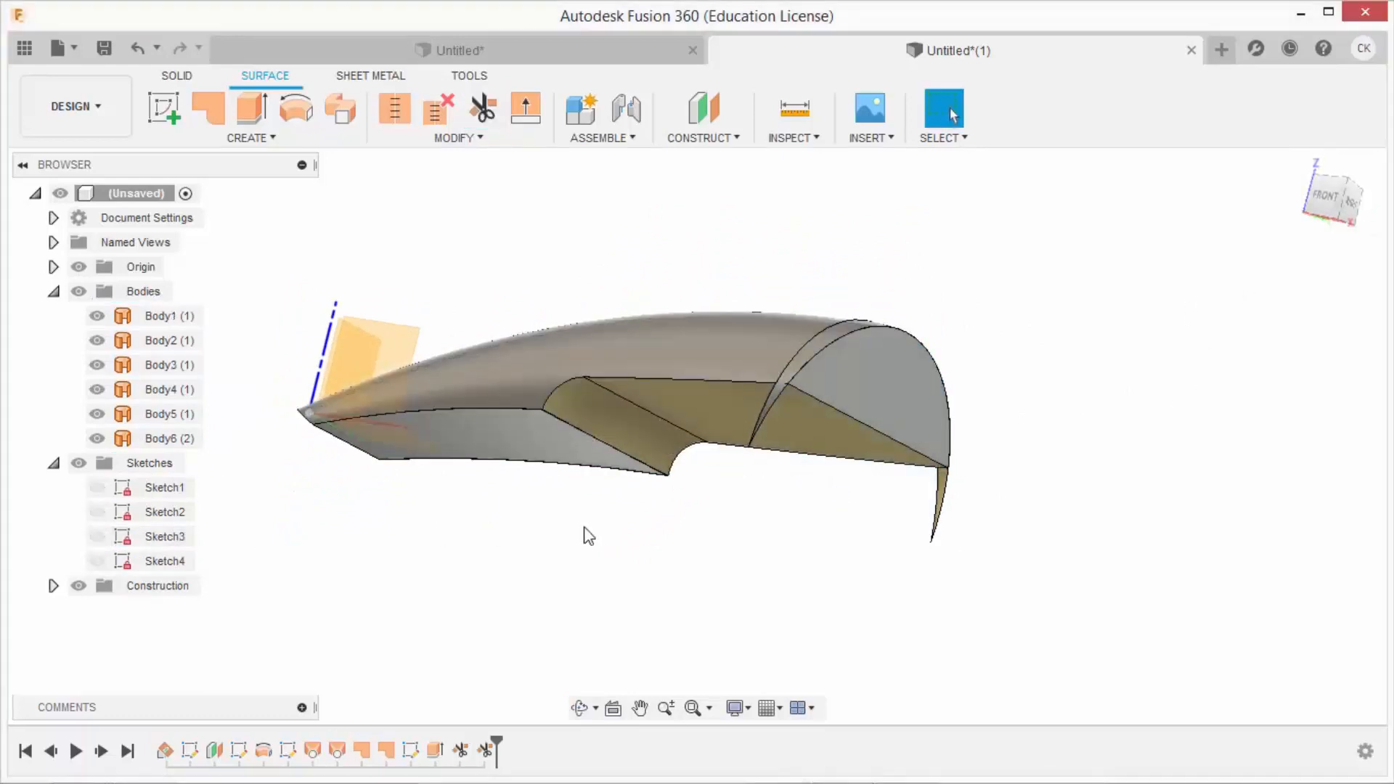
pyautogui.click(97, 316)
pyautogui.keyDown('shift'); pyautogui.moveTo(835, 479); pyautogui.dragTo(791, 519, button='middle'); pyautogui.keyUp('shift')
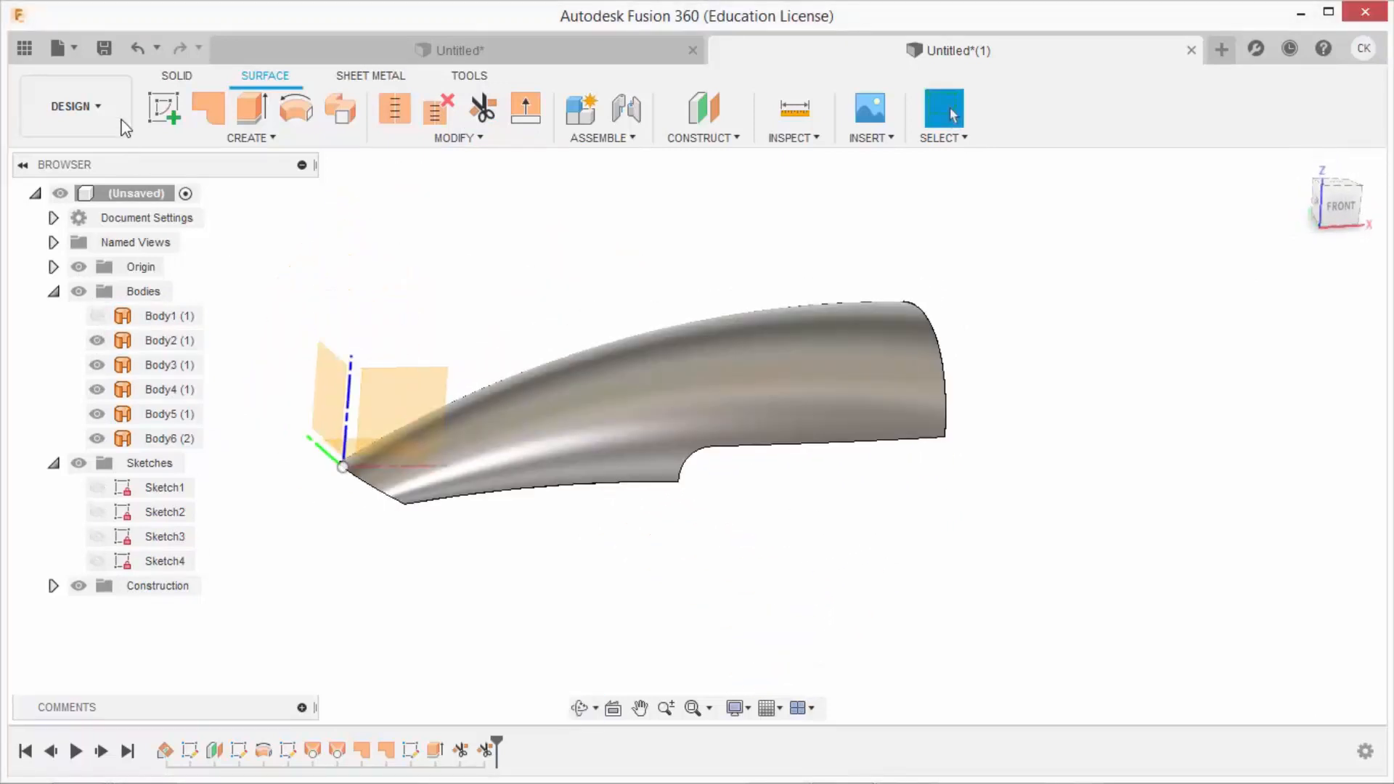
# Start a new sketch on the XZ plane and view it face-on
pyautogui.click(164, 102)
pyautogui.click(417, 392)
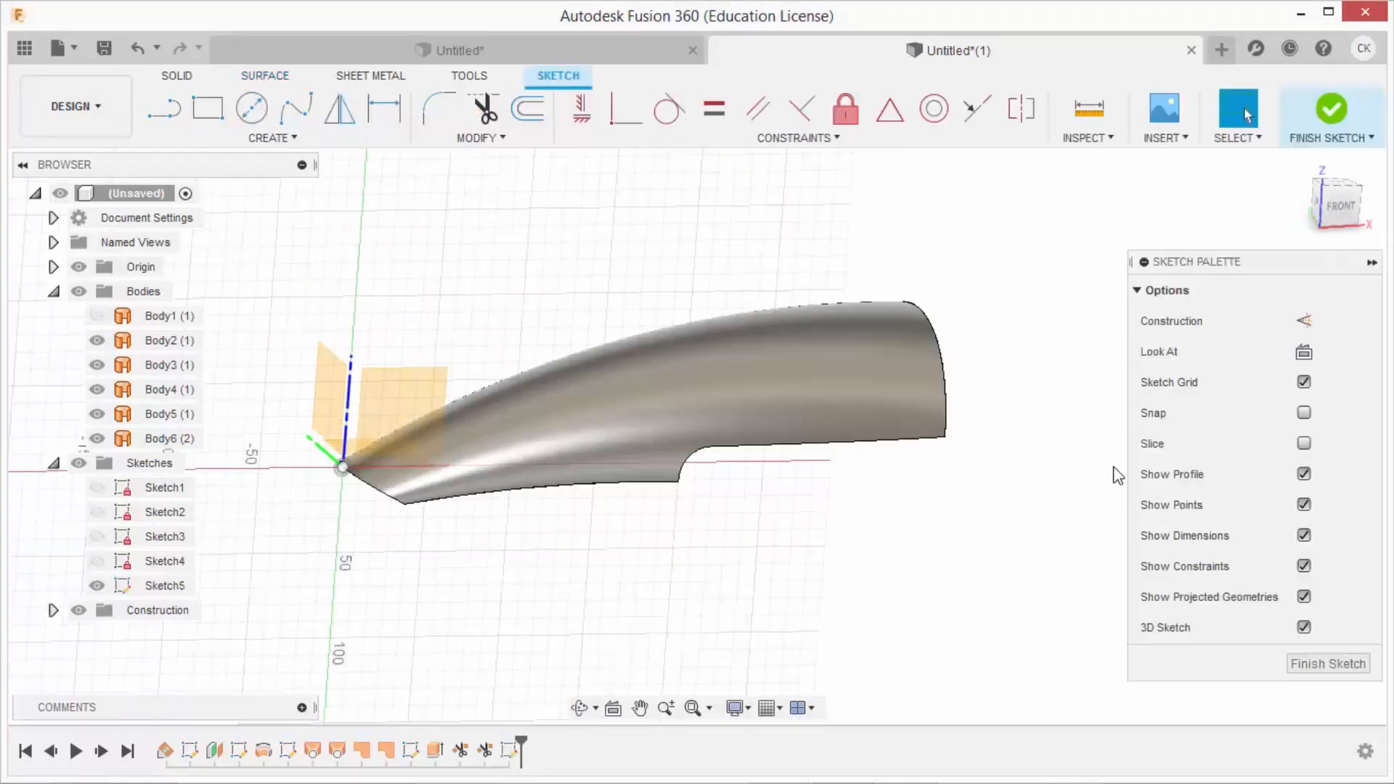
pyautogui.click(1304, 352)
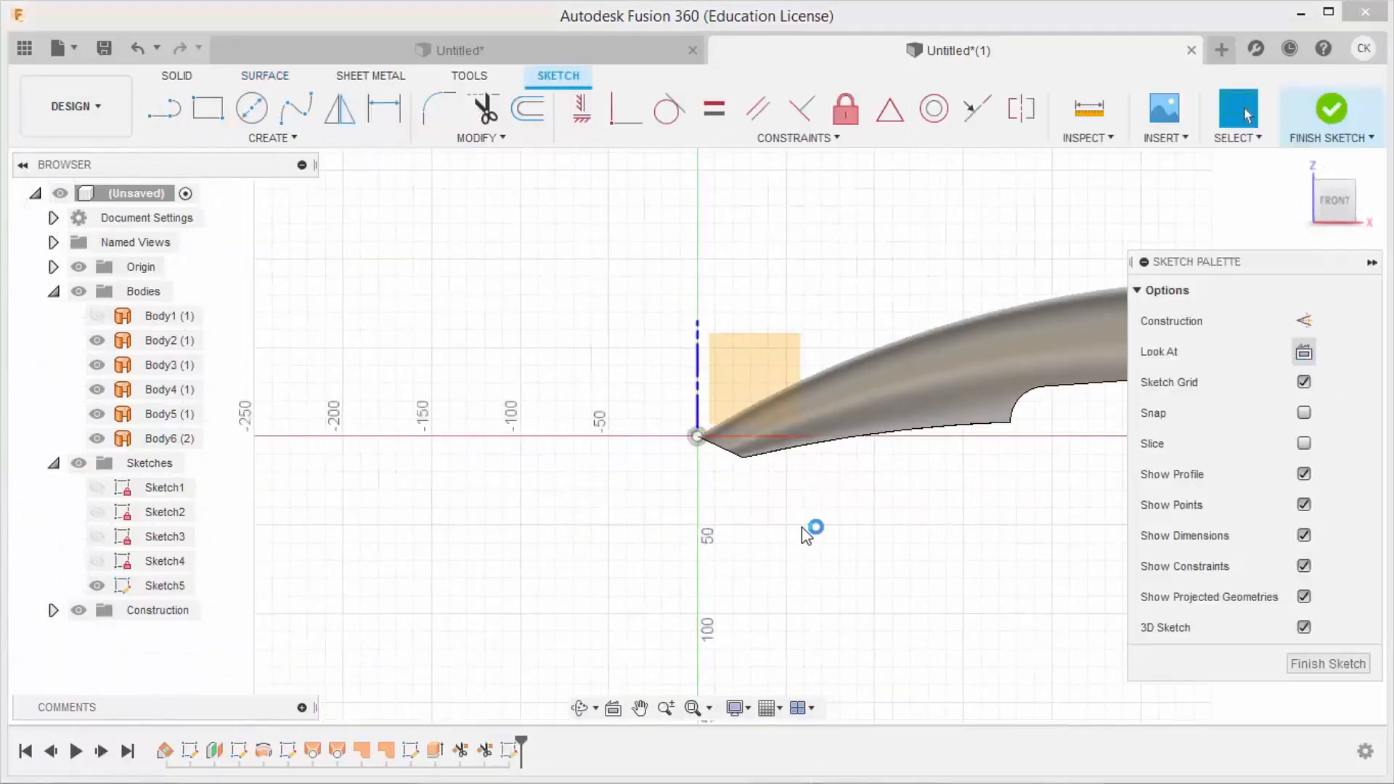
pyautogui.scroll(5, 1098, 405)
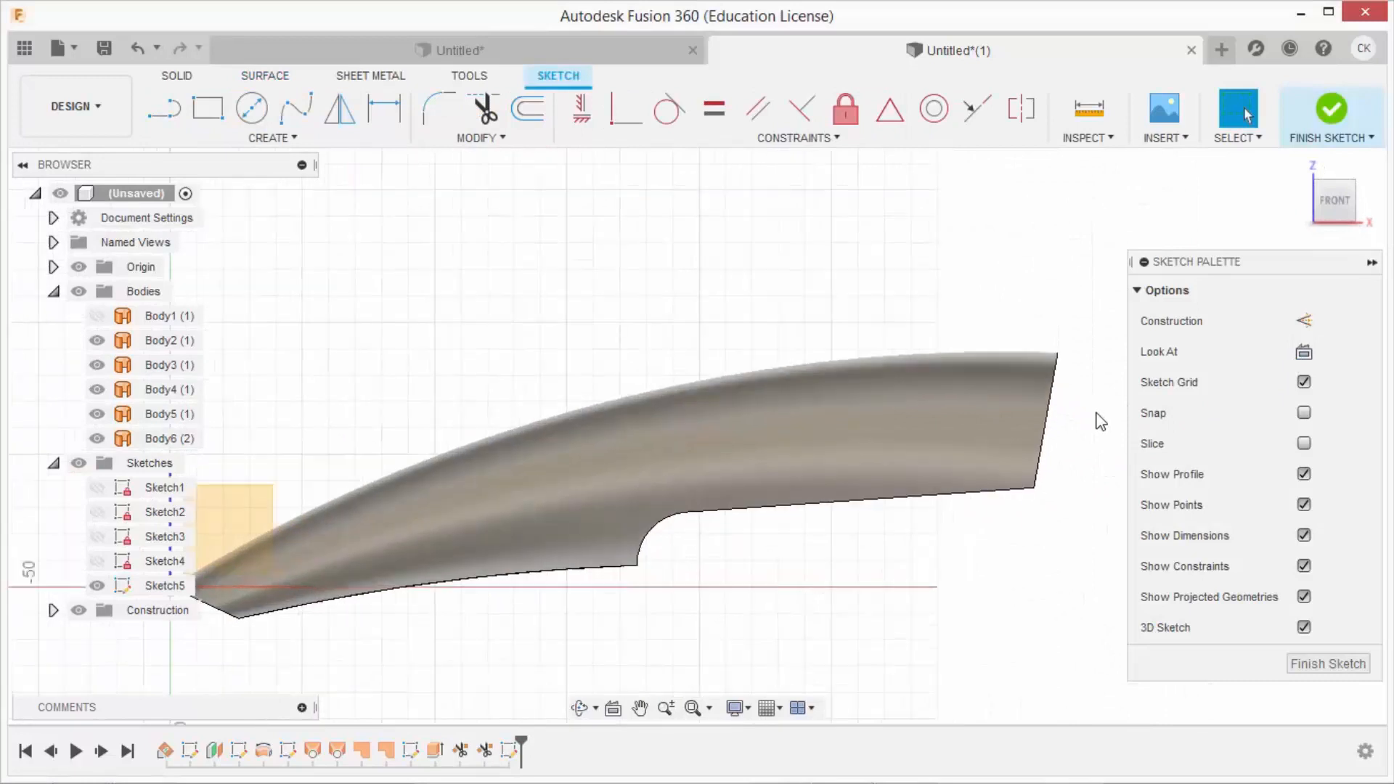
# Sketch an open profile of a slanted, a horizontal and a second slanted line across the body's upper edge, the last about 38 mm long
pyautogui.click(164, 109)
pyautogui.click(731, 334)
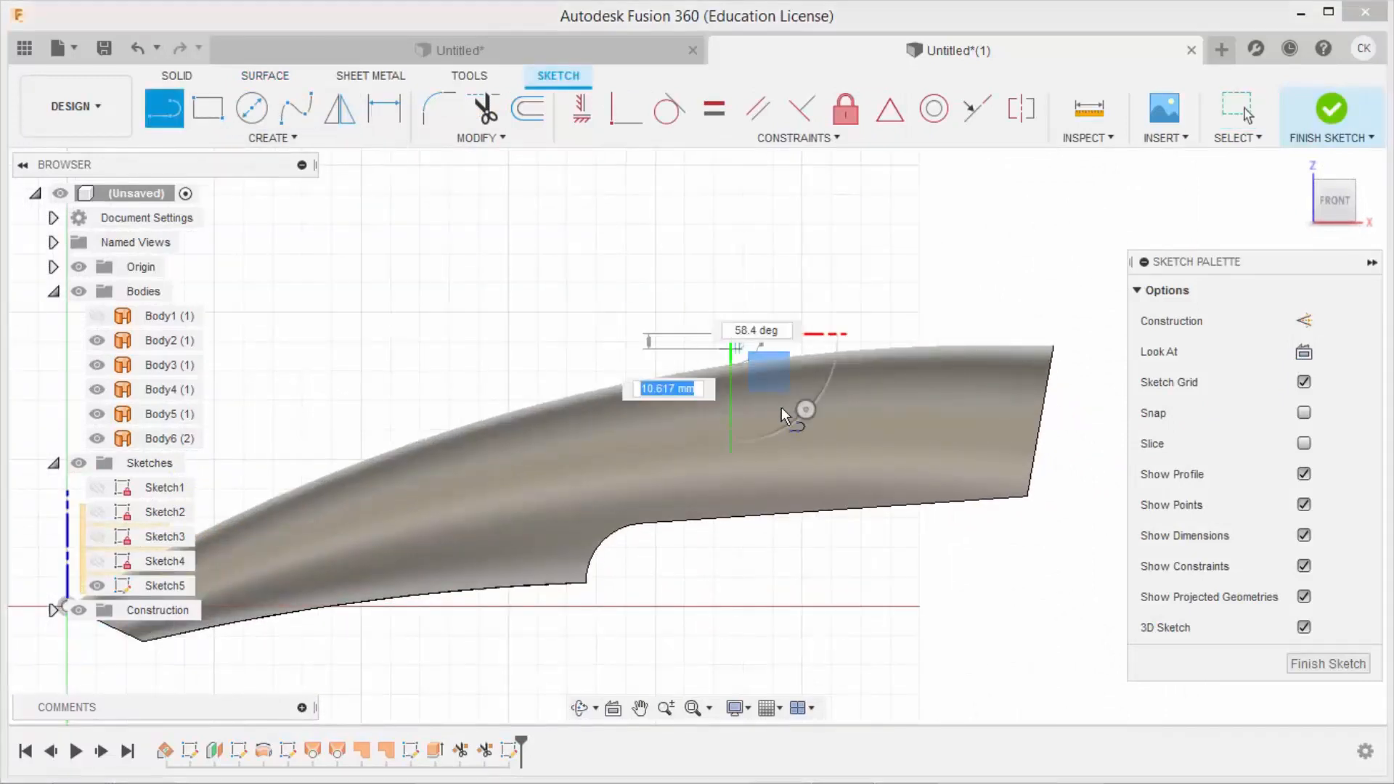
pyautogui.click(786, 416)
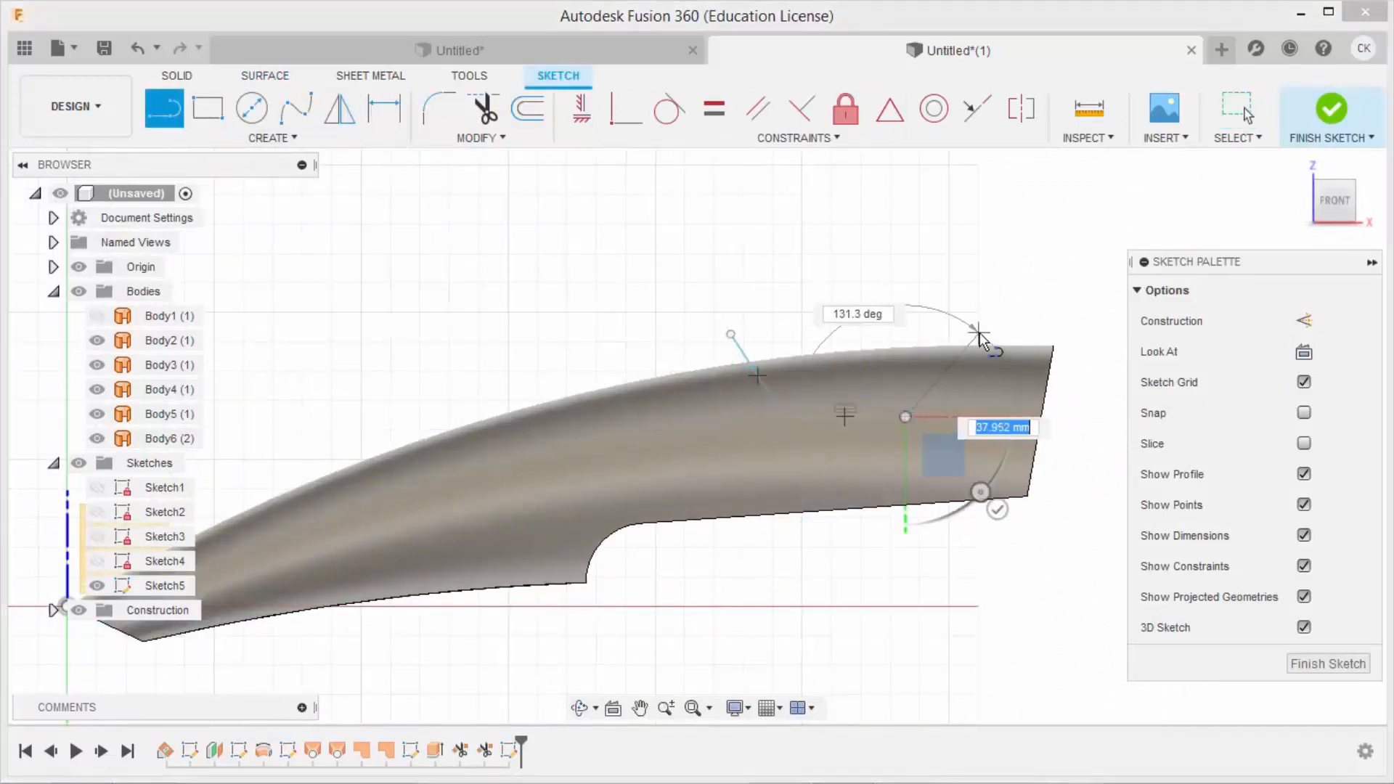
pyautogui.press('Escape')
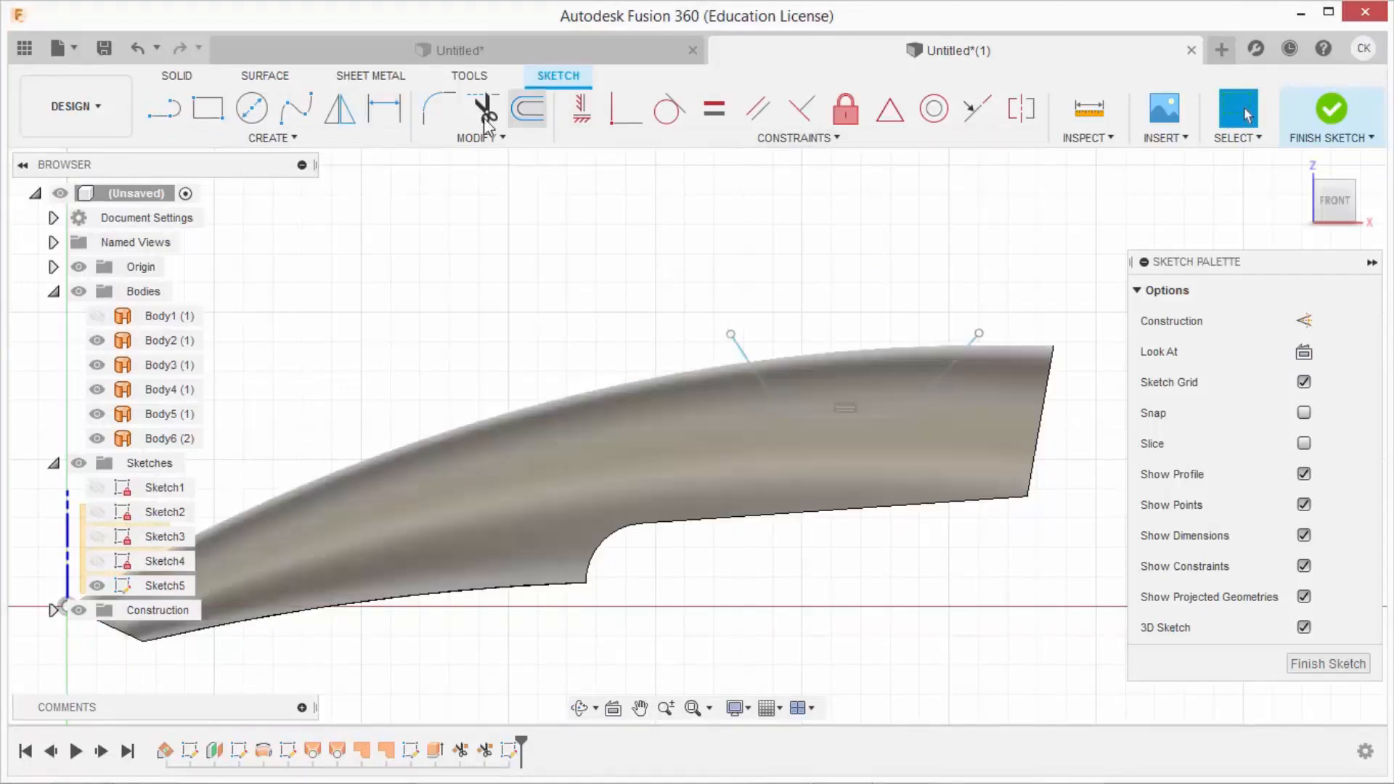
pyautogui.click(275, 138)
pyautogui.moveTo(265, 520)
pyautogui.click(377, 521)
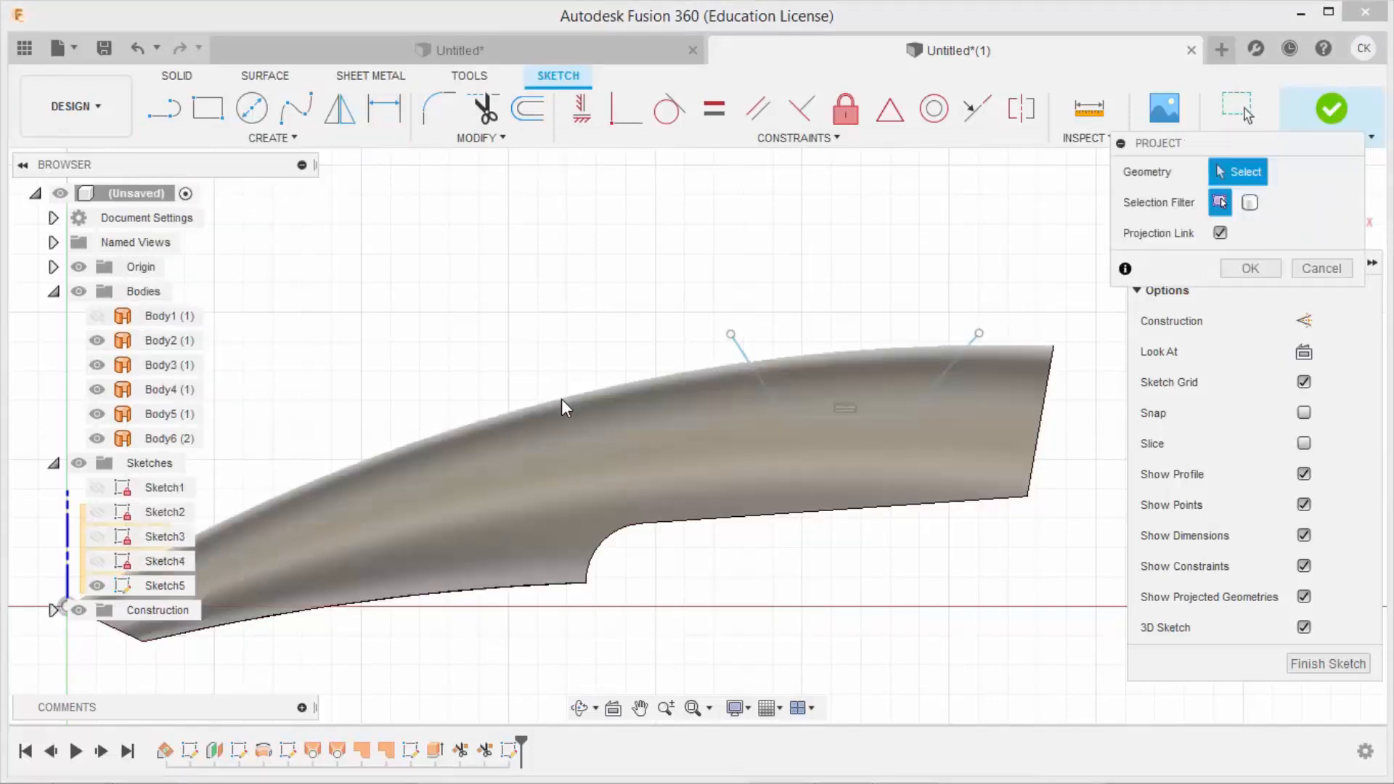
# Create the intersection curve of Body3's face with the sketch plane
pyautogui.click(323, 140)
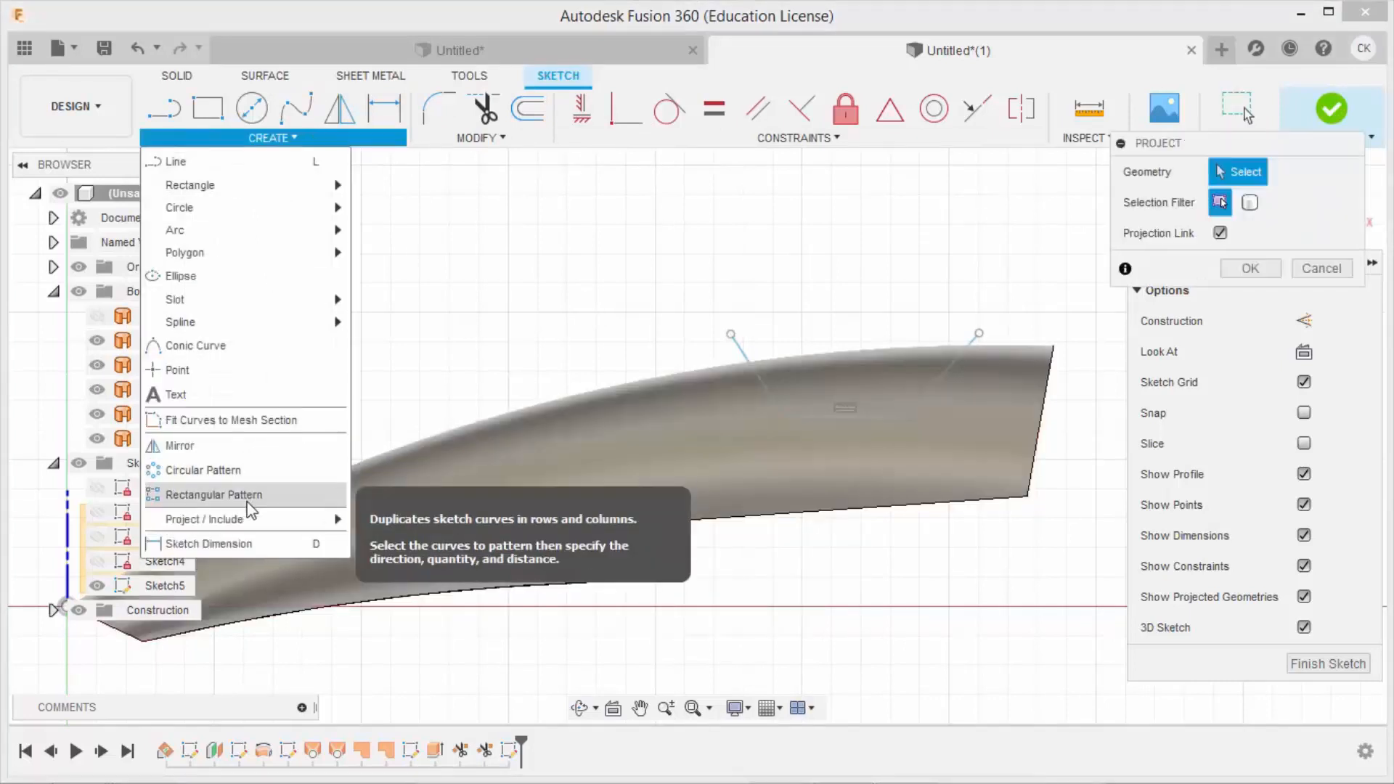
pyautogui.moveTo(331, 519)
pyautogui.click(378, 521)
pyautogui.click(511, 463)
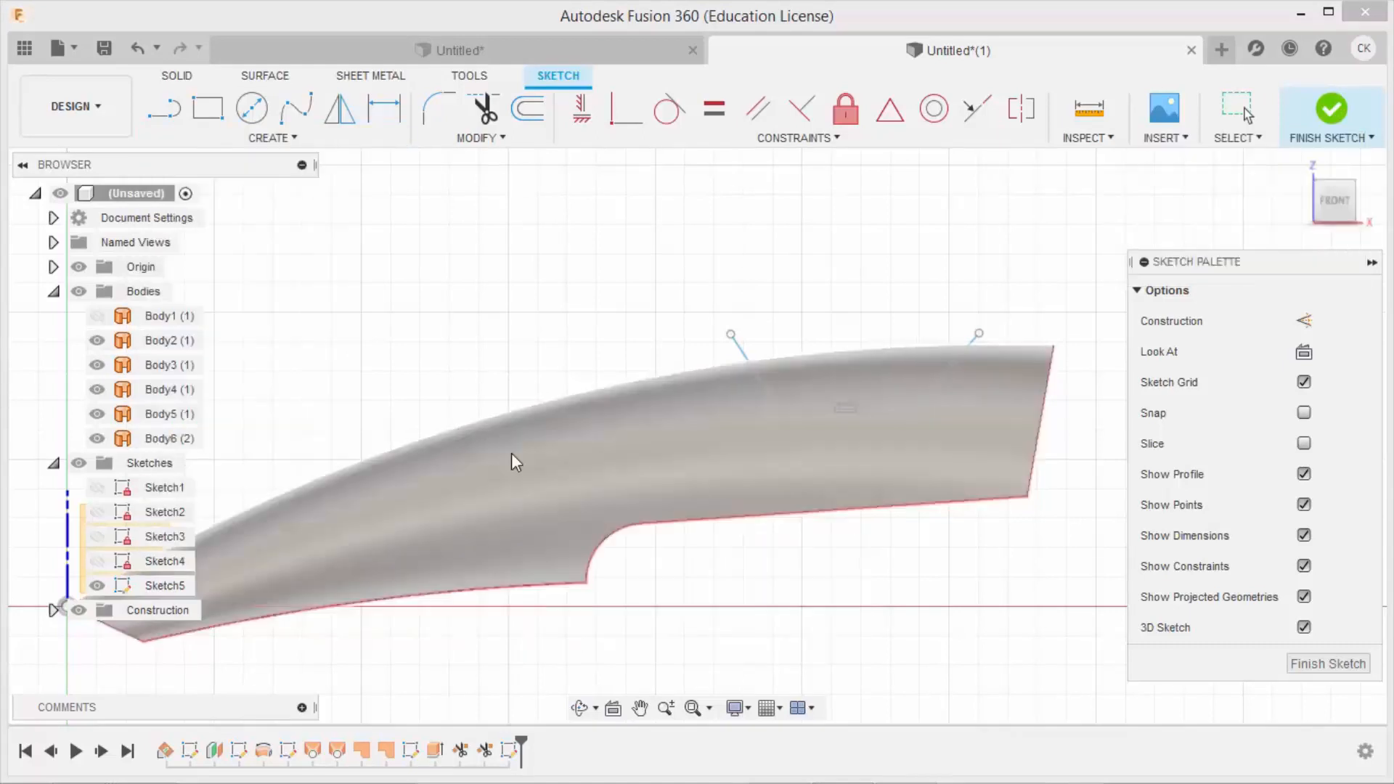
pyautogui.click(543, 409)
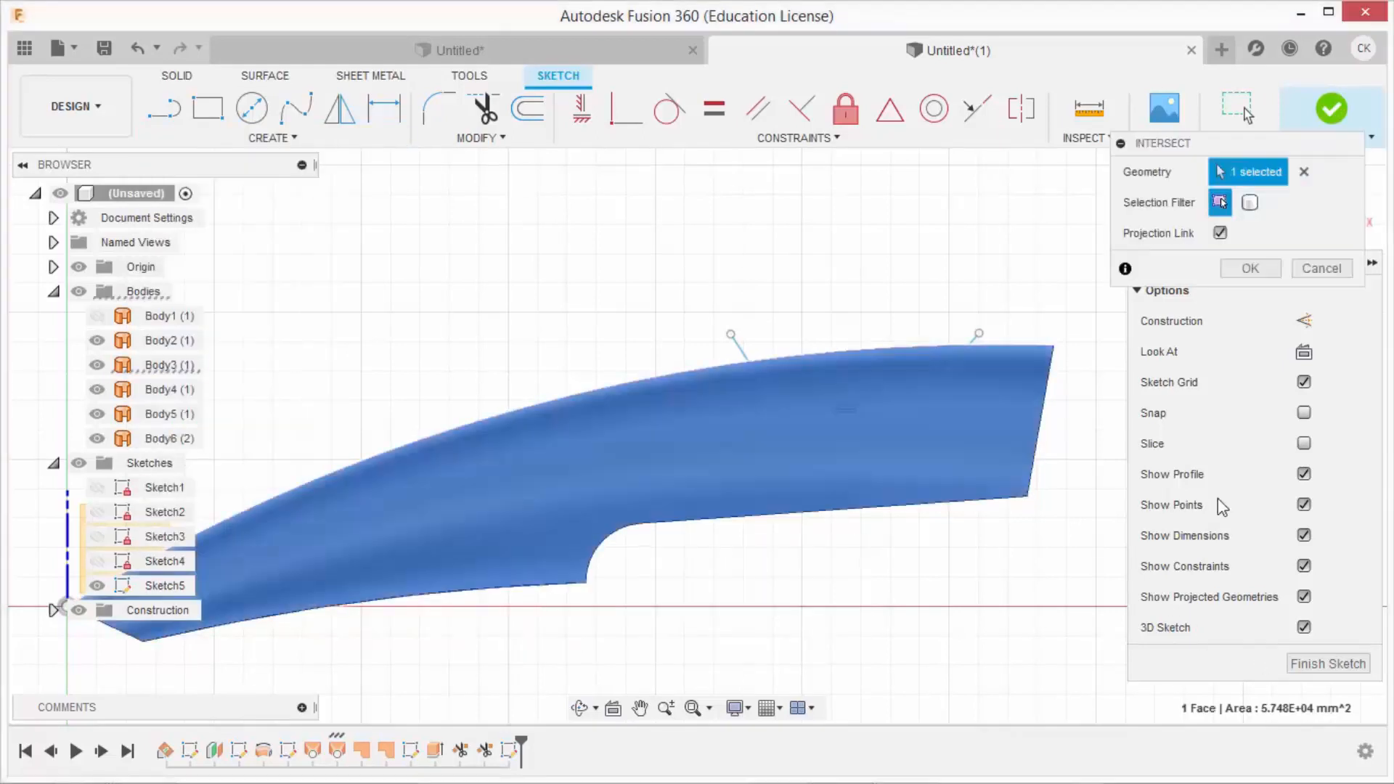
pyautogui.click(1244, 269)
# Convert the intersection curve along the top of the body to construction geometry
pyautogui.scroll(6, 1024, 263)
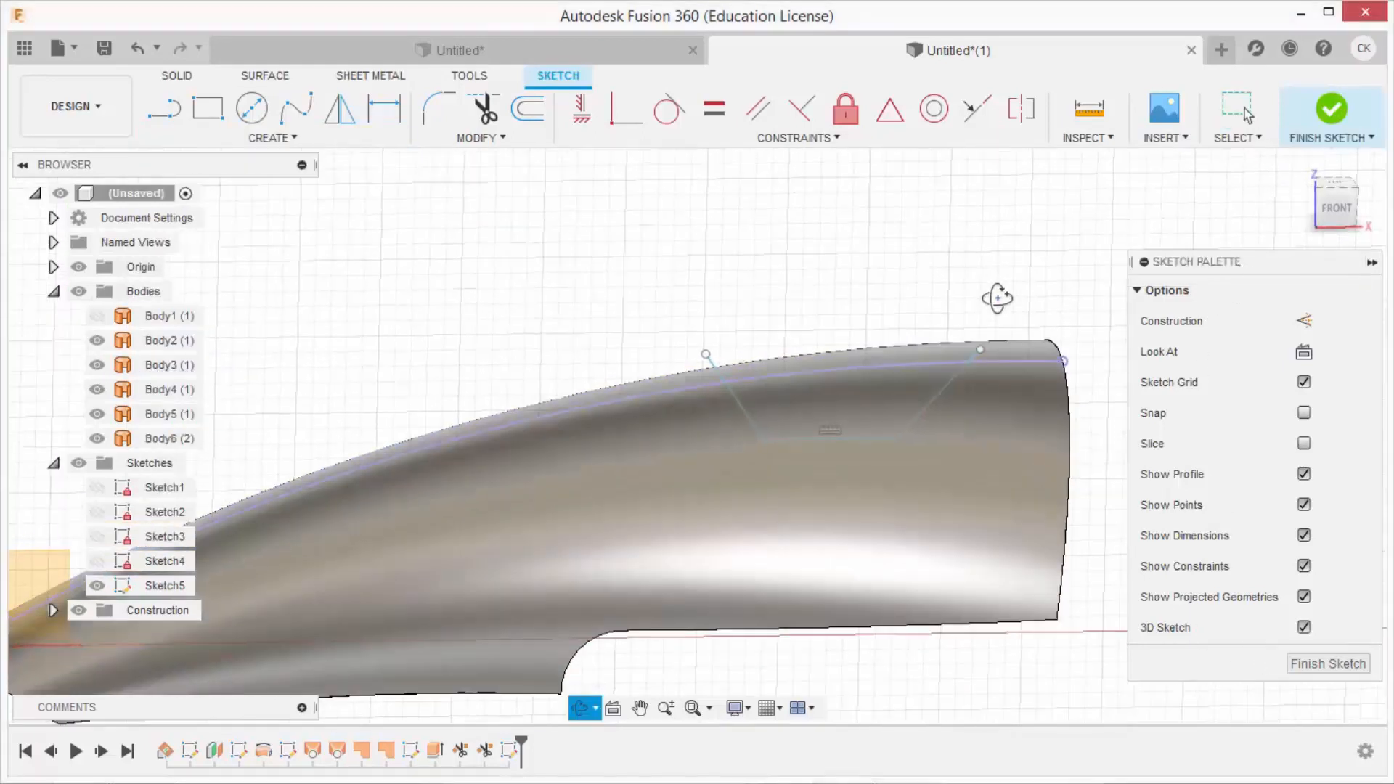
pyautogui.click(894, 373)
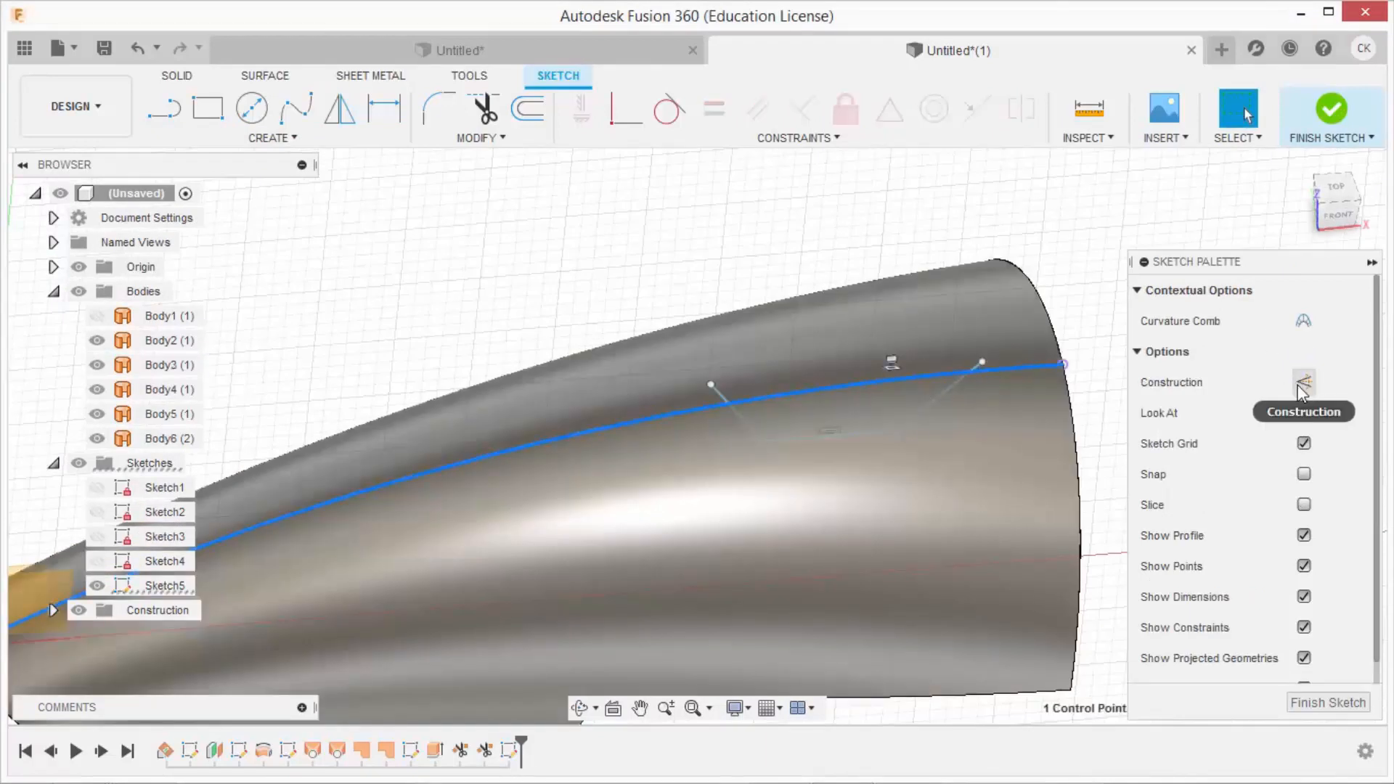
pyautogui.click(1302, 378)
pyautogui.click(580, 193)
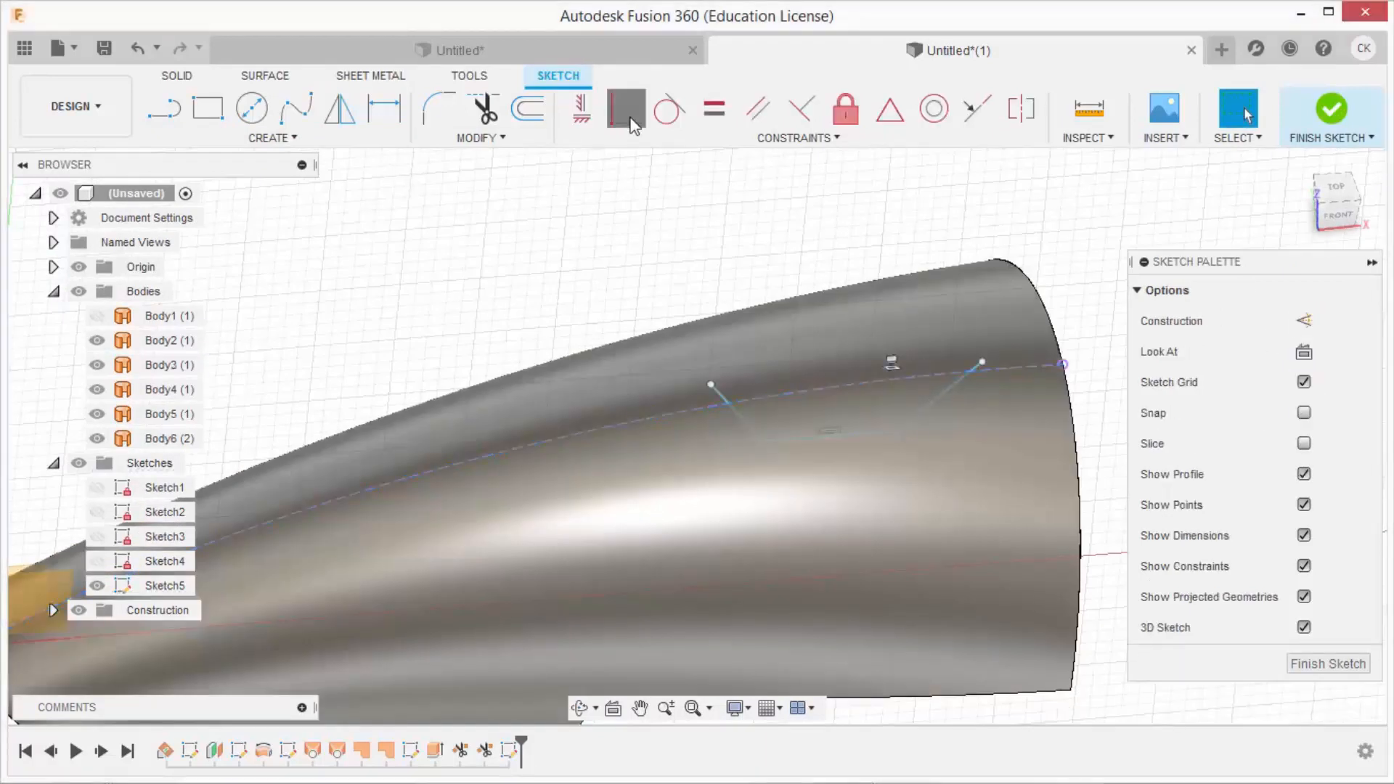
# Constrain both free endpoints of the slanted lines coincident with the construction curve, and reposition the lines inside the body
pyautogui.click(983, 361)
pyautogui.click(995, 371)
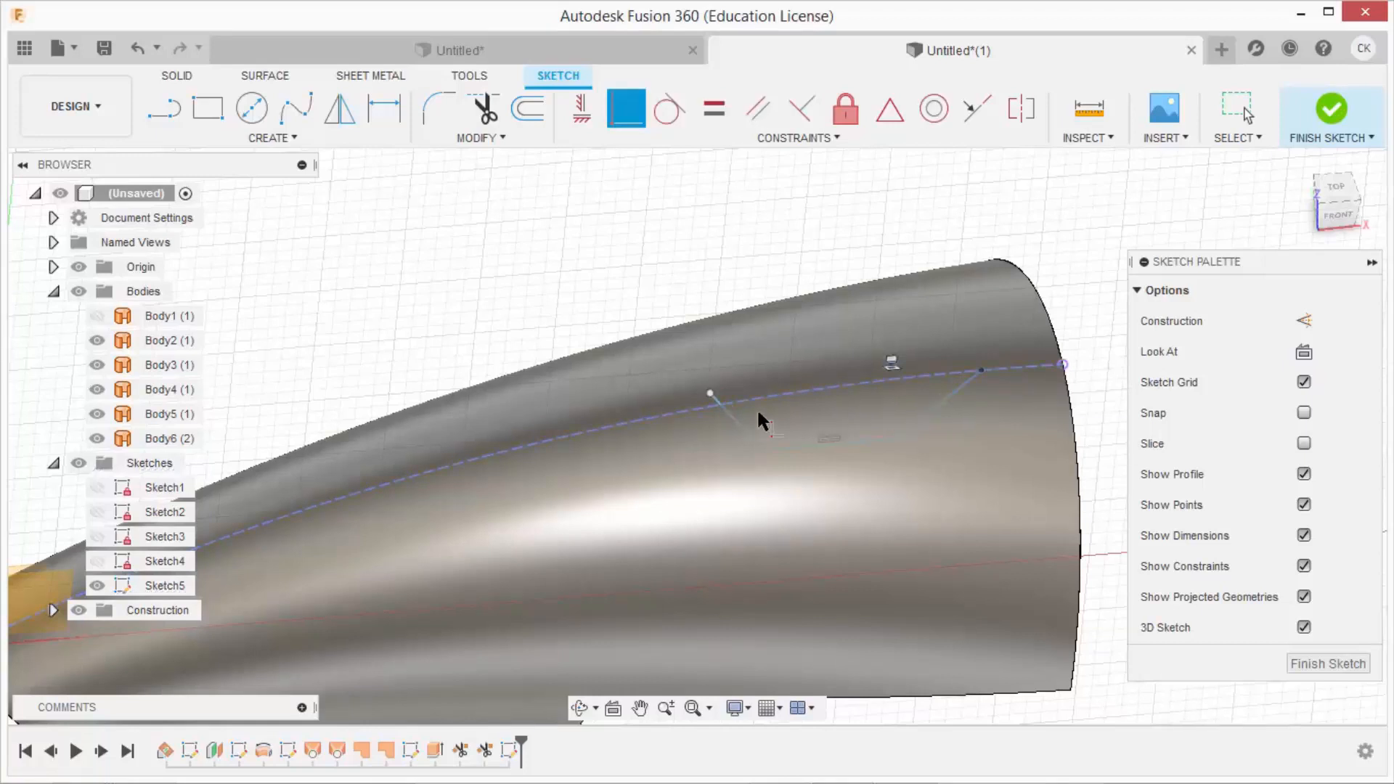
pyautogui.click(742, 401)
pyautogui.click(710, 394)
pyautogui.press('Escape')
pyautogui.moveTo(889, 418); pyautogui.dragTo(764, 428)
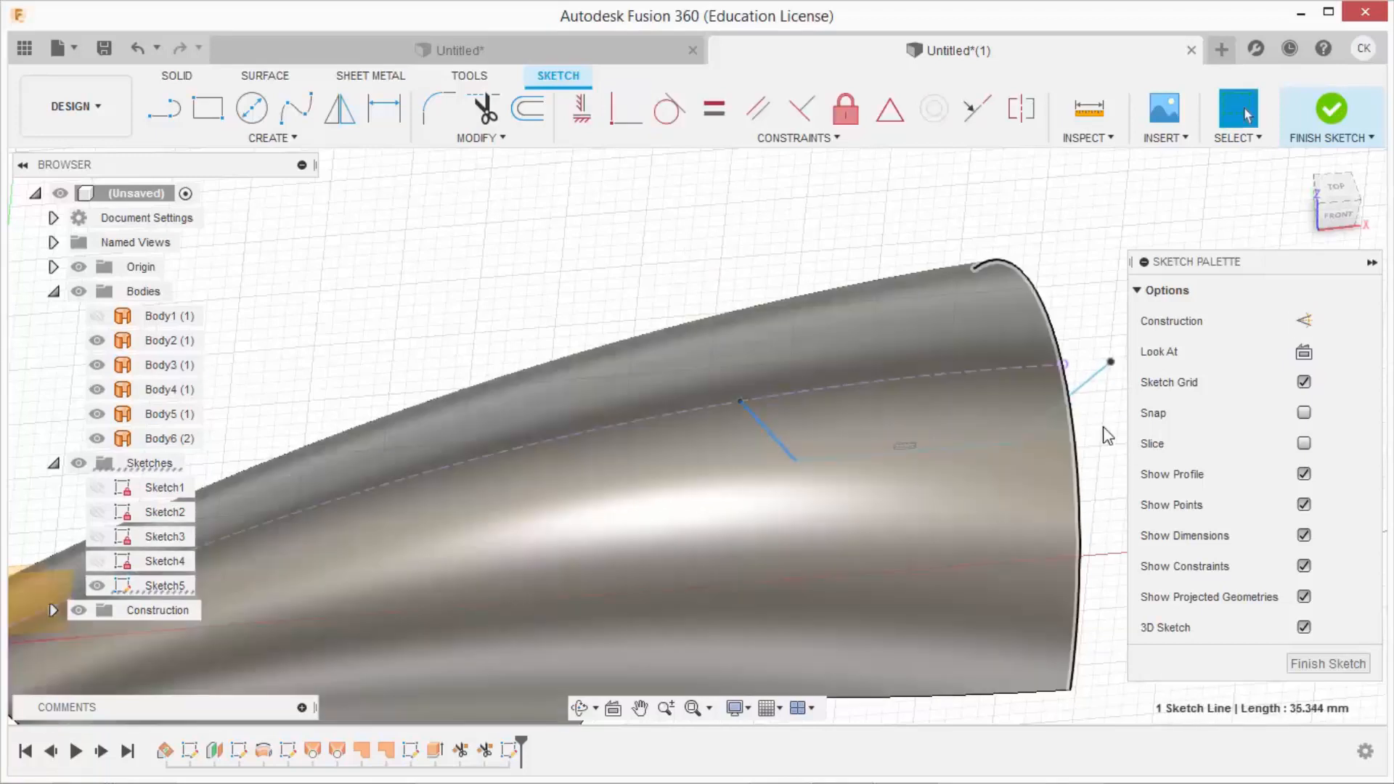
pyautogui.moveTo(1090, 387); pyautogui.dragTo(973, 396)
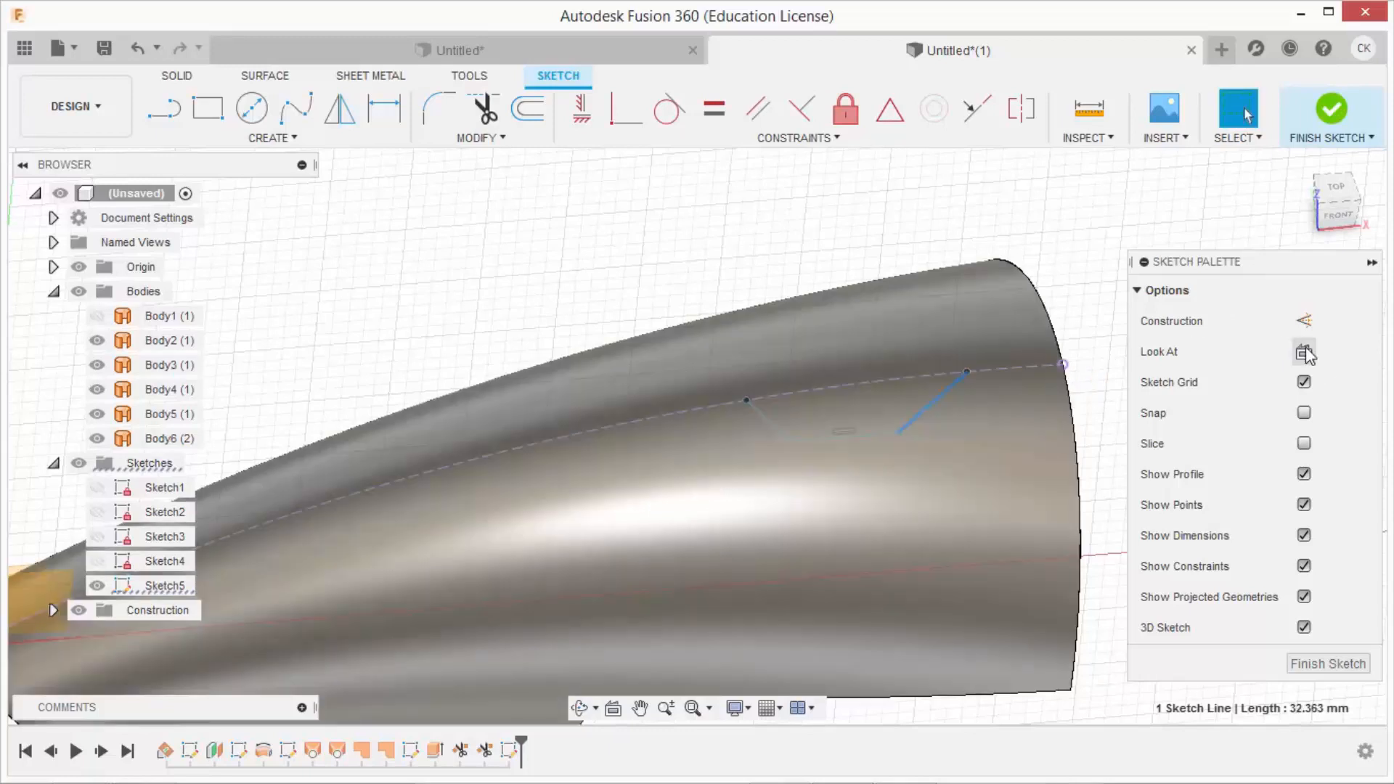
# Dimension the angle between the slanted line nearest the wide end and the body's slanted end edge as 10 degrees
pyautogui.click(1305, 354)
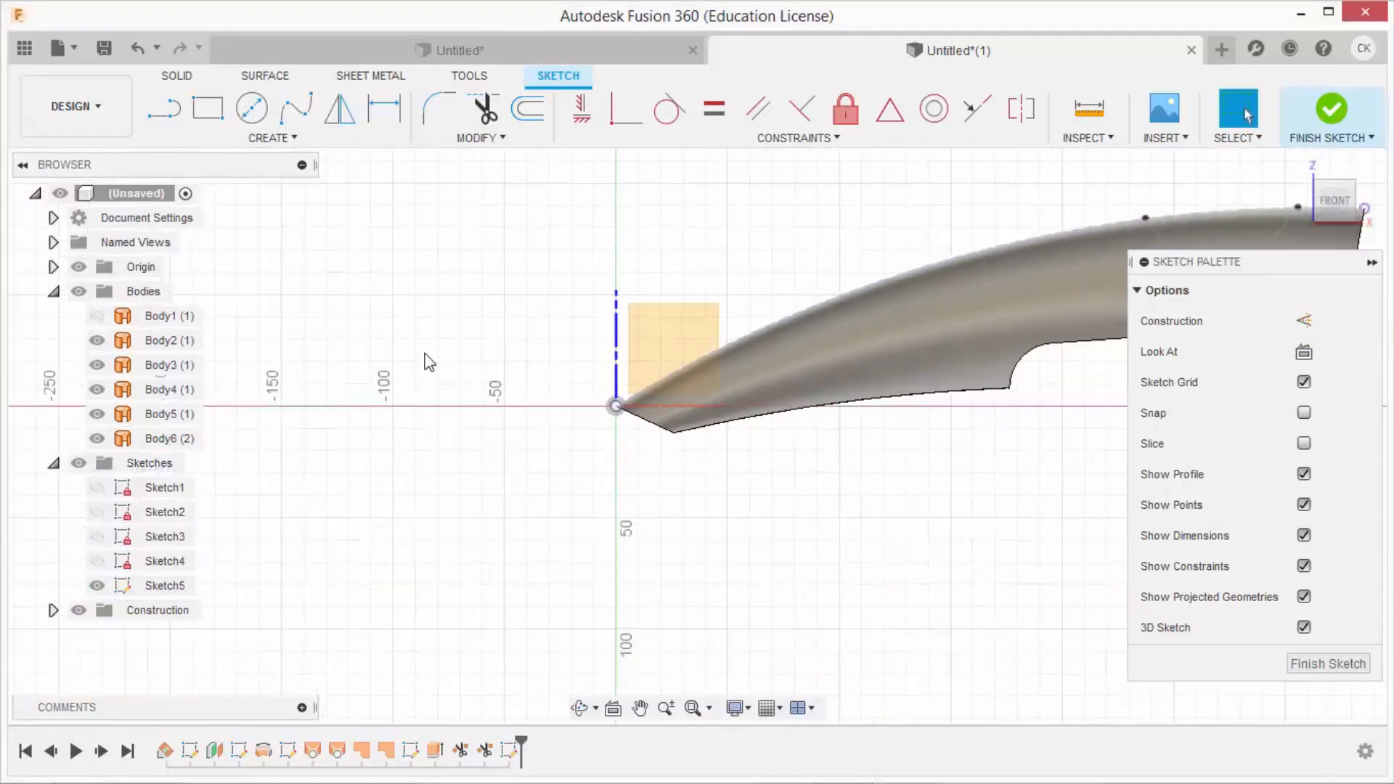
pyautogui.scroll(-3, 429, 361)
pyautogui.scroll(6, 907, 286)
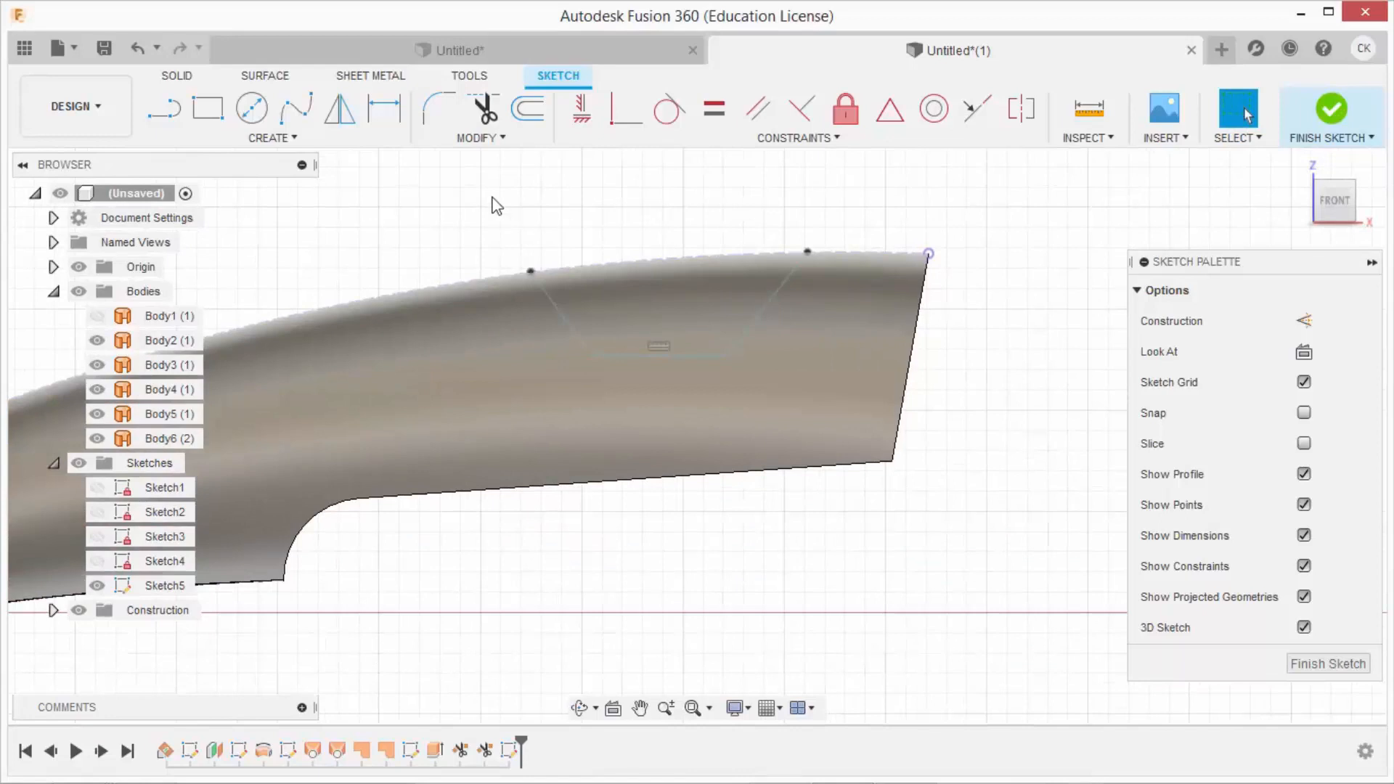
pyautogui.click(385, 109)
pyautogui.click(792, 271)
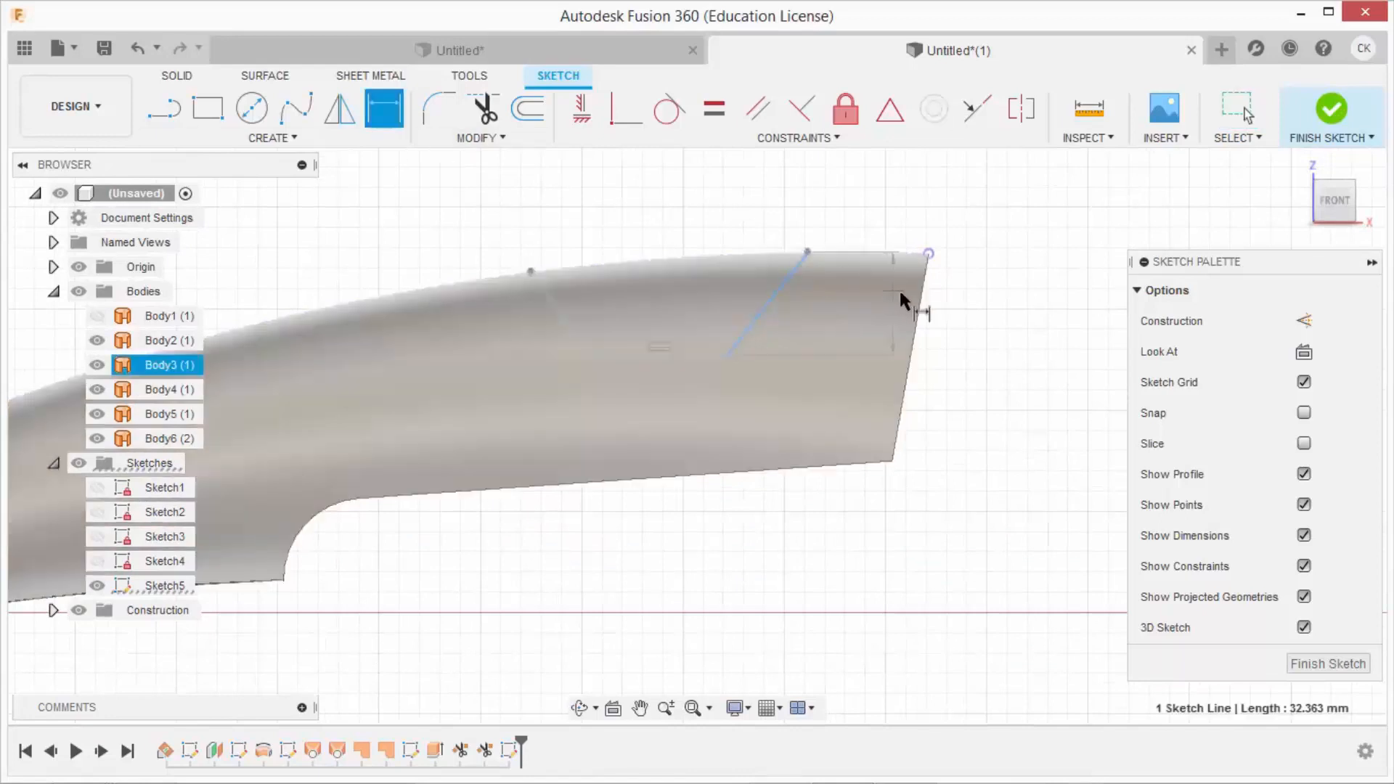
pyautogui.click(924, 309)
pyautogui.click(855, 330)
pyautogui.write('10')
pyautogui.press('Return')
# Dimension the angle between the trapezoid's two slanted lines as 50 degrees
pyautogui.click(774, 285)
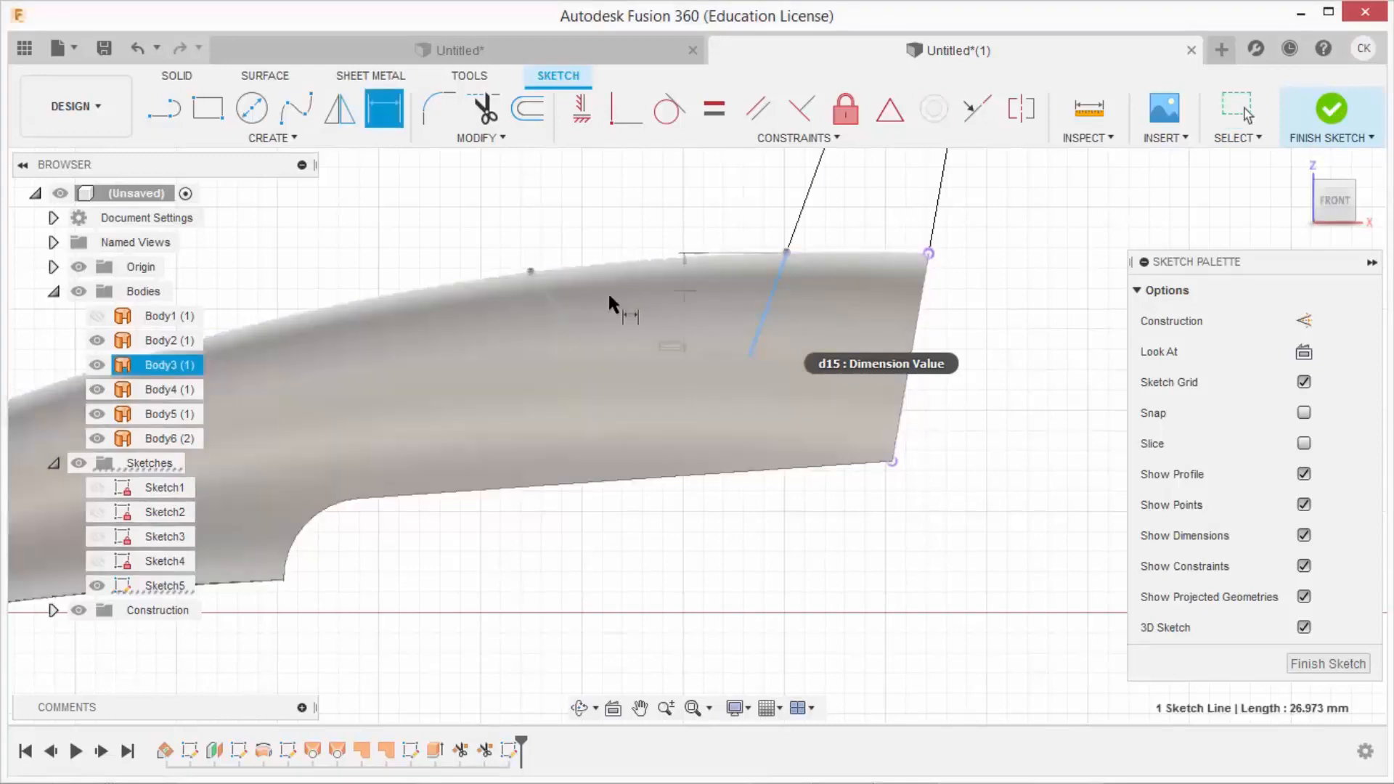
pyautogui.click(562, 308)
pyautogui.click(628, 247)
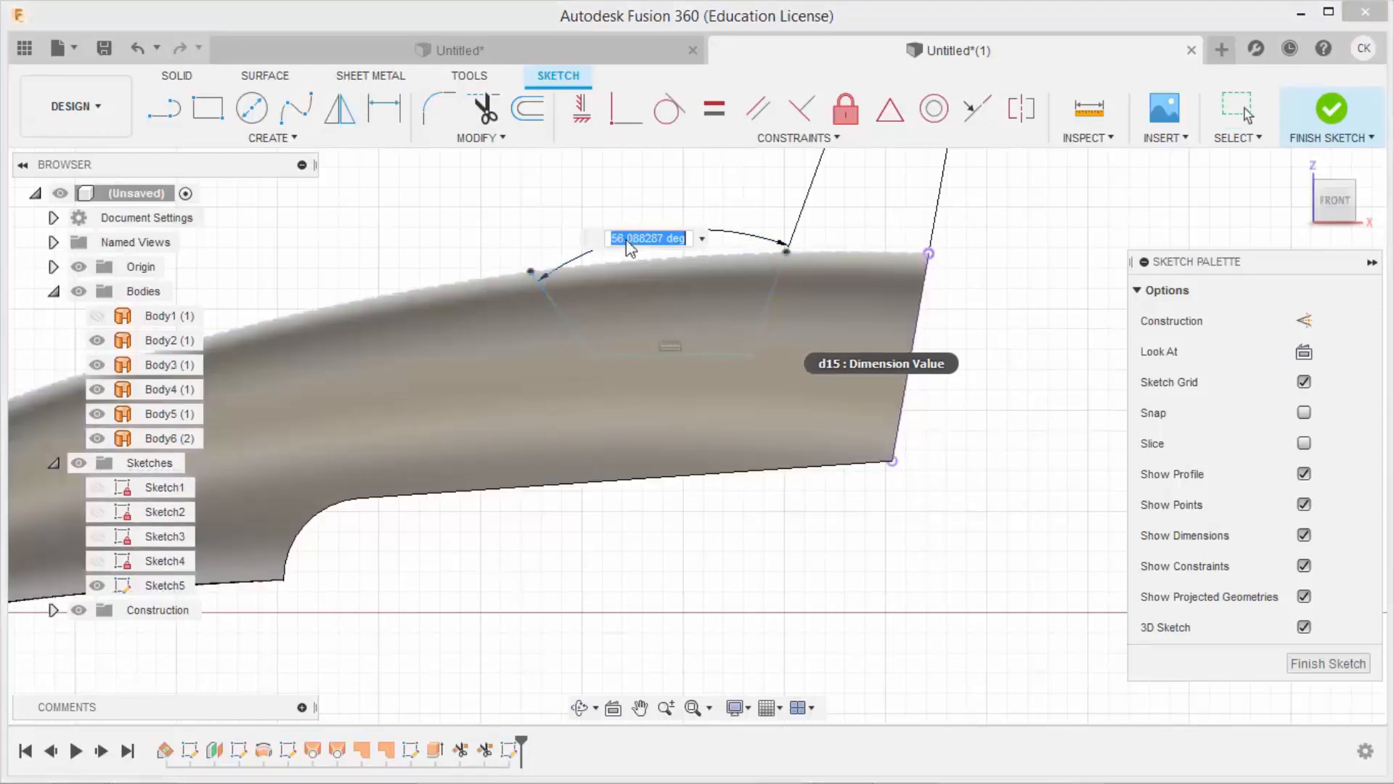
pyautogui.press('Return')
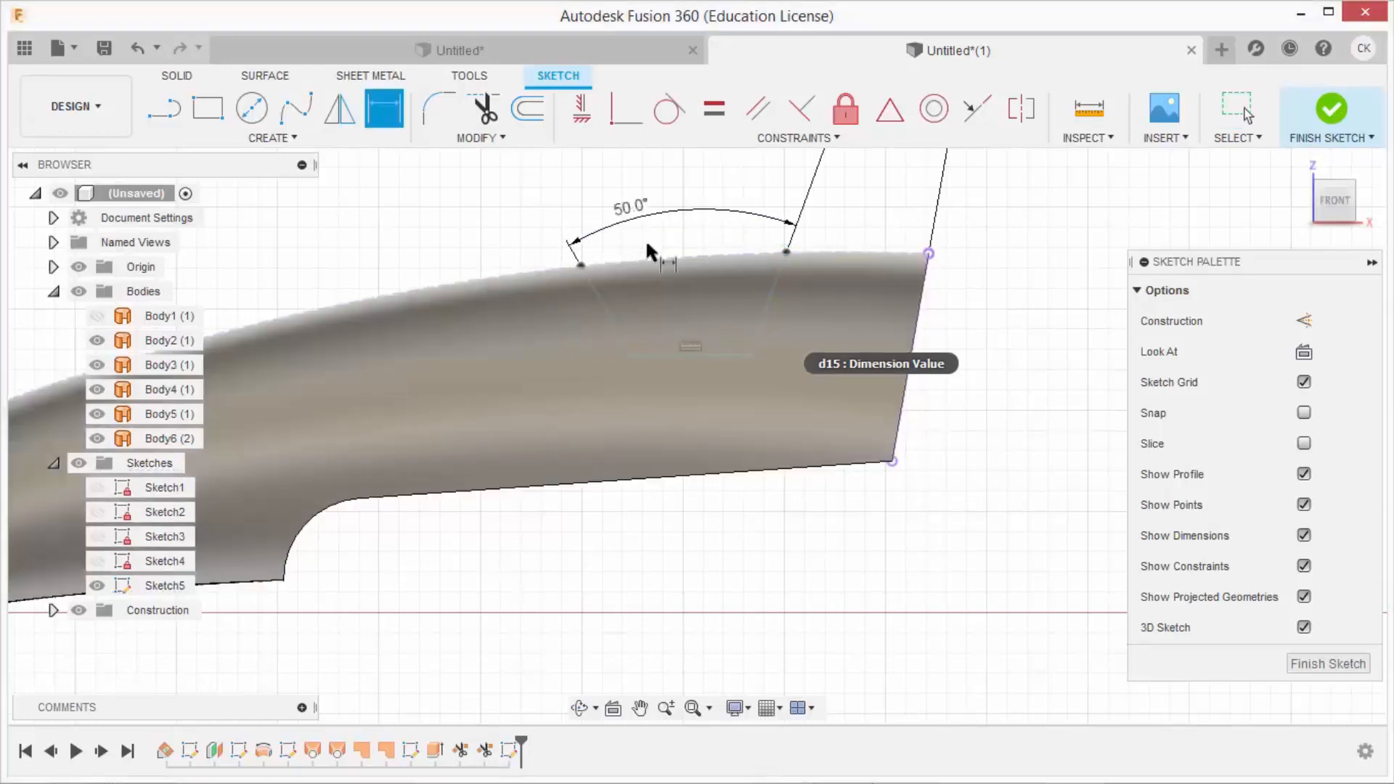
# Dimension the horizontal distance from the nearer slanted line's upper endpoint to the body's upper end corner as 30 mm
pyautogui.click(787, 252)
pyautogui.click(928, 254)
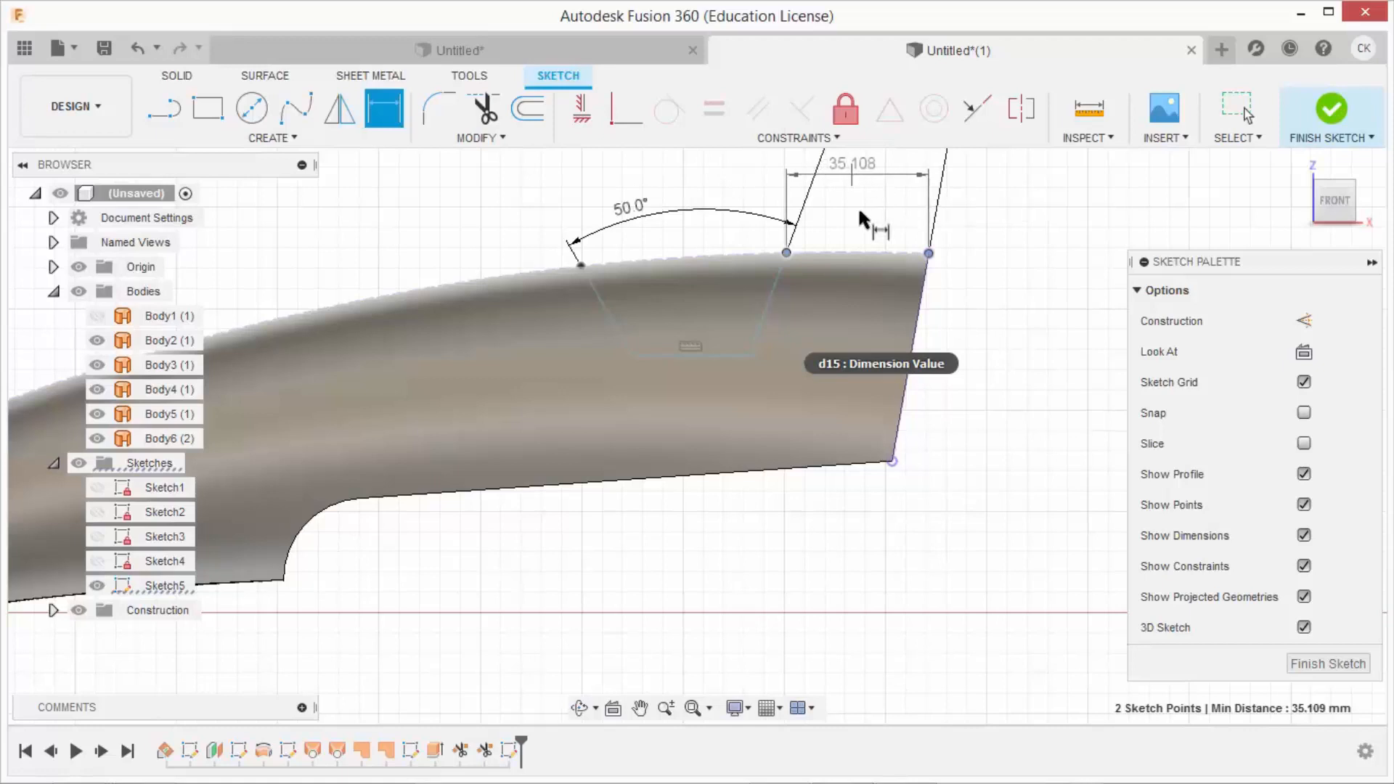
pyautogui.scroll(-2, 860, 225)
pyautogui.scroll(2, 874, 193)
pyautogui.scroll(2, 868, 211)
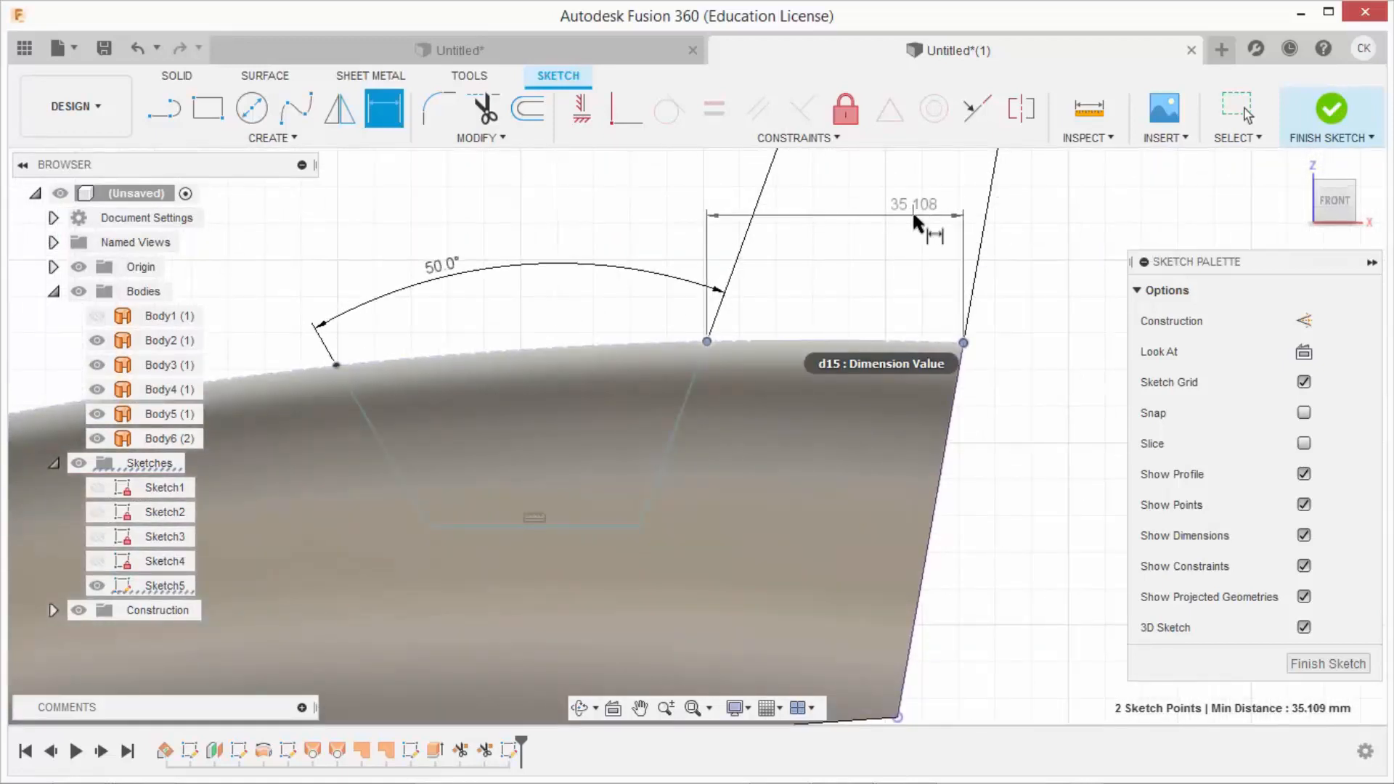
pyautogui.click(948, 212)
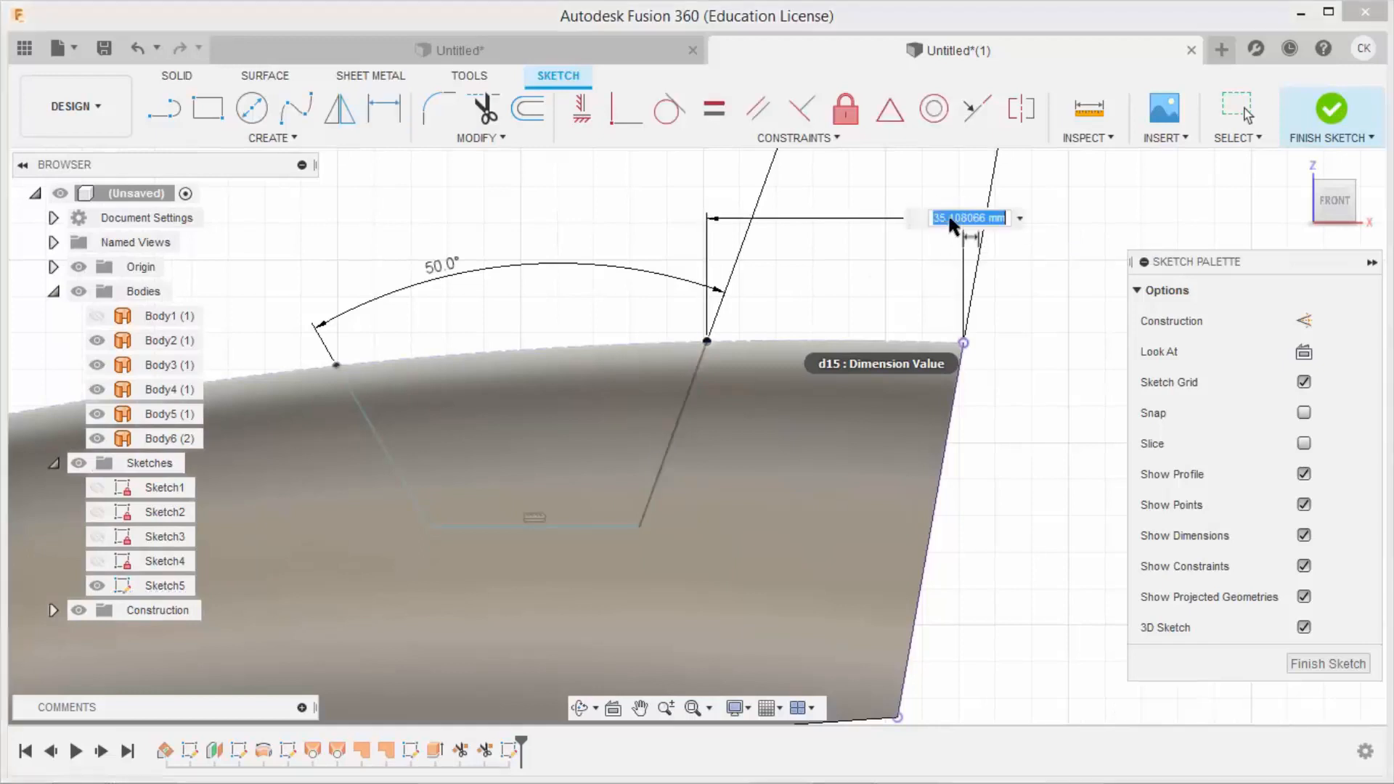
pyautogui.write('30')
pyautogui.press('Return')
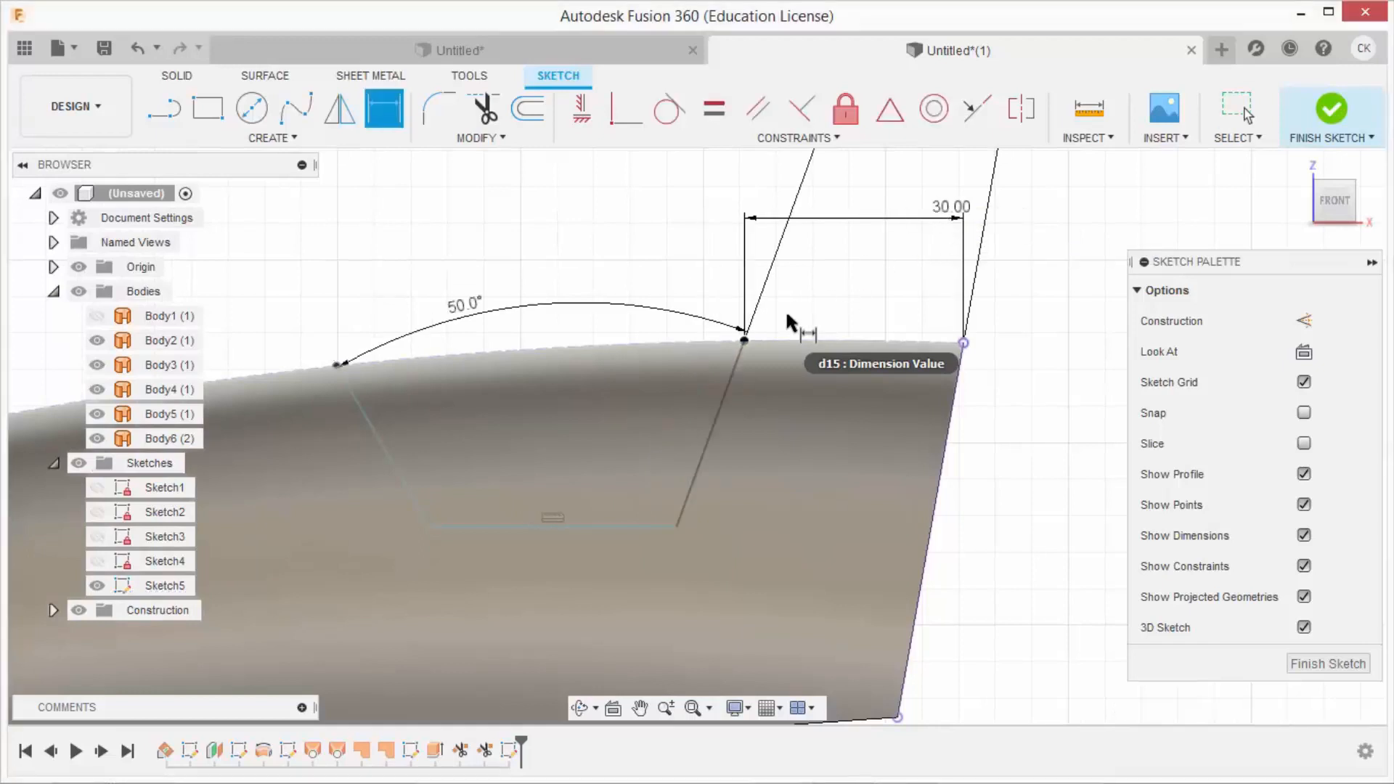
# Dimension the aligned distance between the upper endpoints of the two slanted lines as 112.6 mm
pyautogui.click(744, 341)
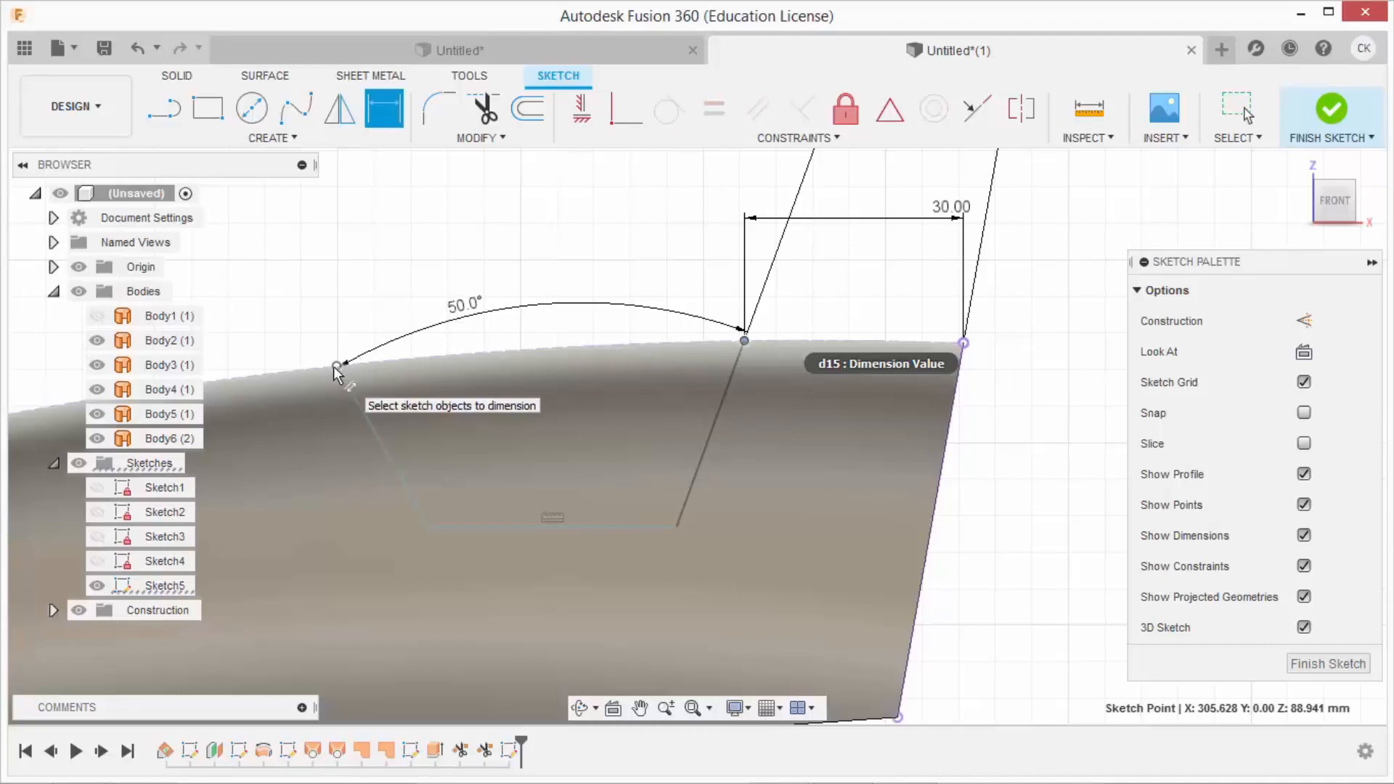
pyautogui.click(336, 366)
pyautogui.click(255, 212)
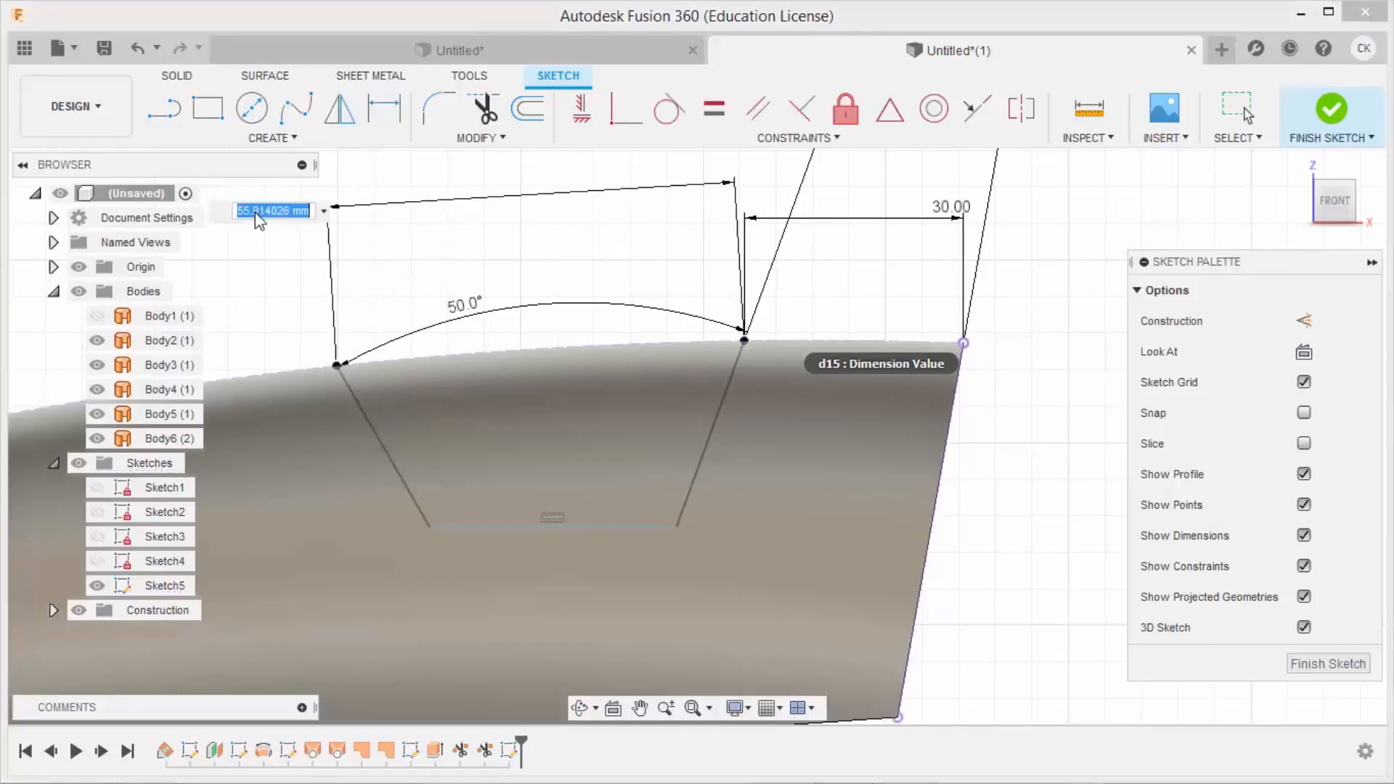
pyautogui.write('112,6')
pyautogui.press('Return')
# Dimension the height of the trapezoid's horizontal base line above the origin as 50 mm
pyautogui.scroll(-4, 832, 308)
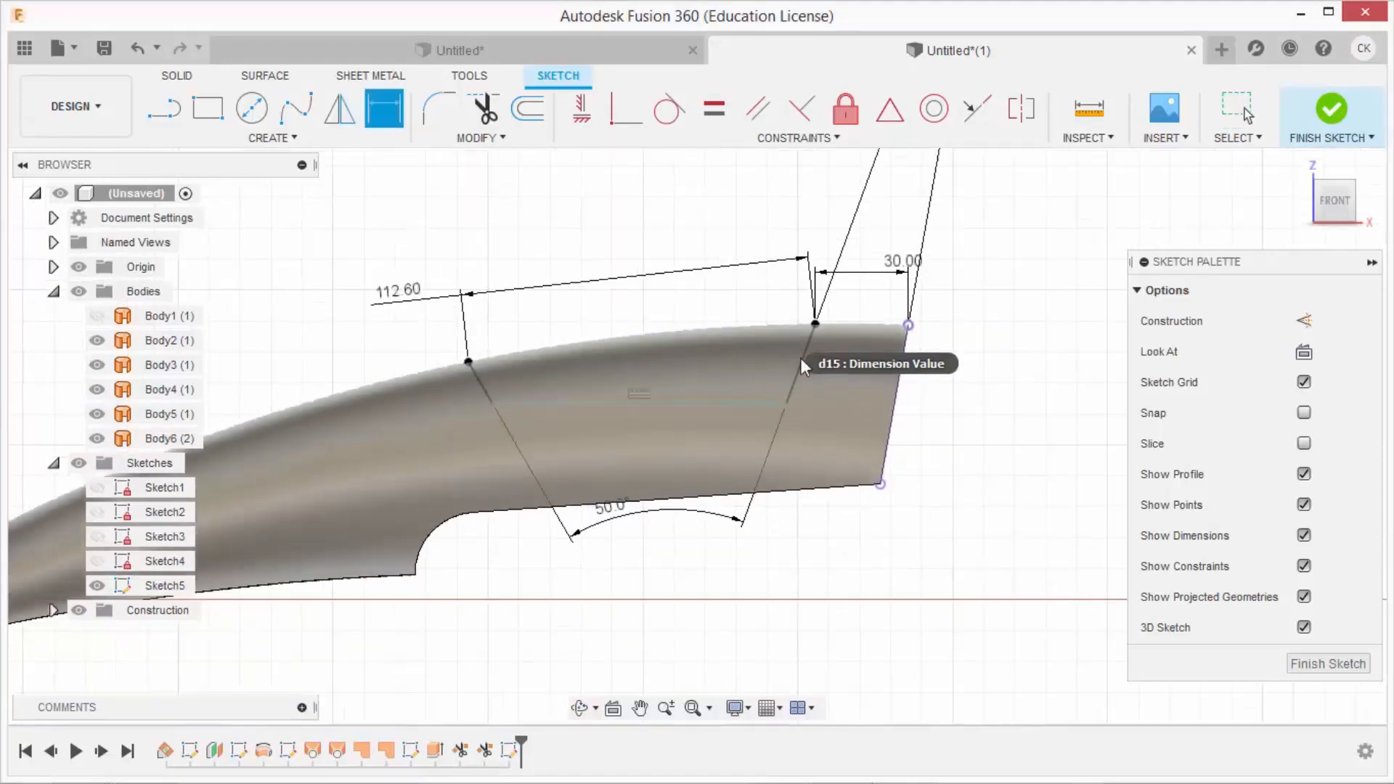
pyautogui.click(721, 400)
pyautogui.scroll(-4, 682, 465)
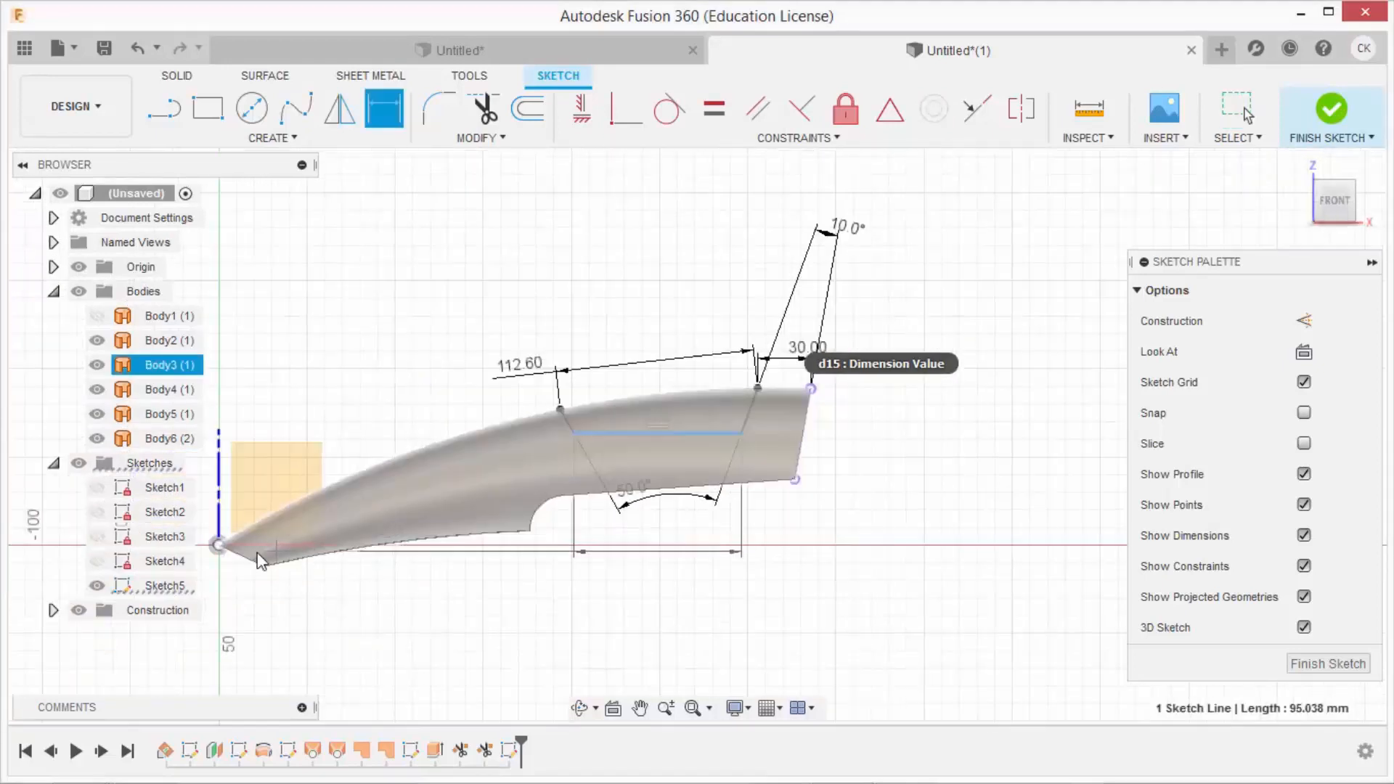
pyautogui.click(219, 544)
pyautogui.click(876, 496)
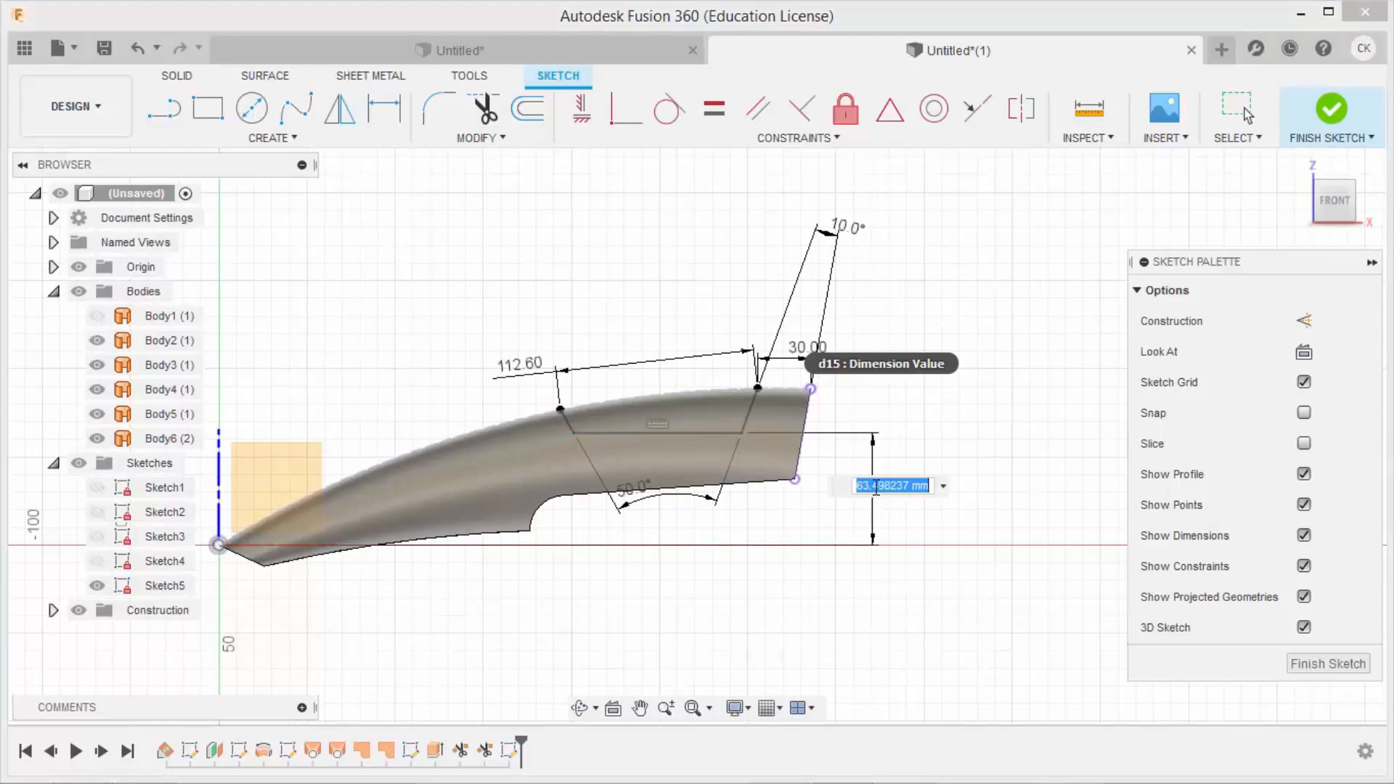
pyautogui.write('50')
pyautogui.press('Return')
# Fillet both lower corners of the trapezoid with a 30 mm radius and finish the sketch
pyautogui.scroll(4, 653, 476)
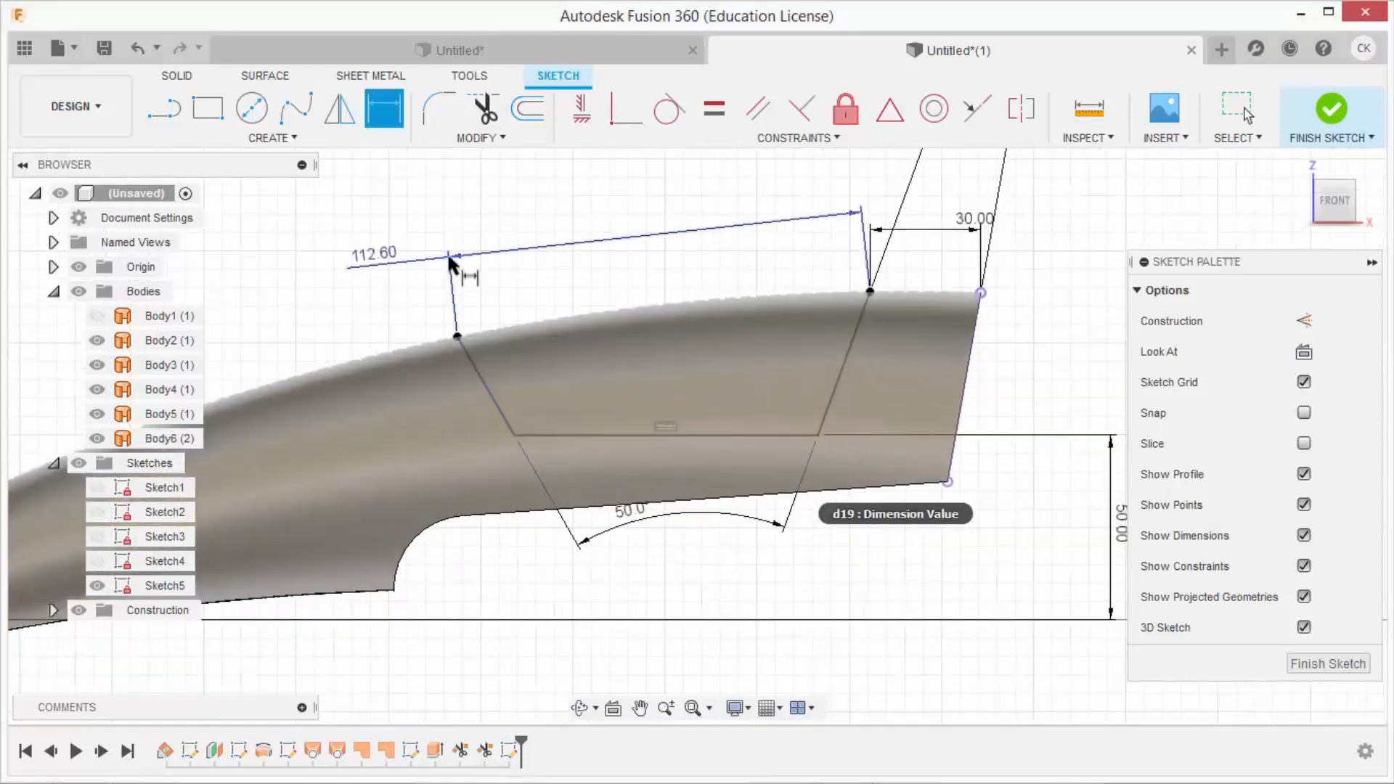
pyautogui.click(440, 120)
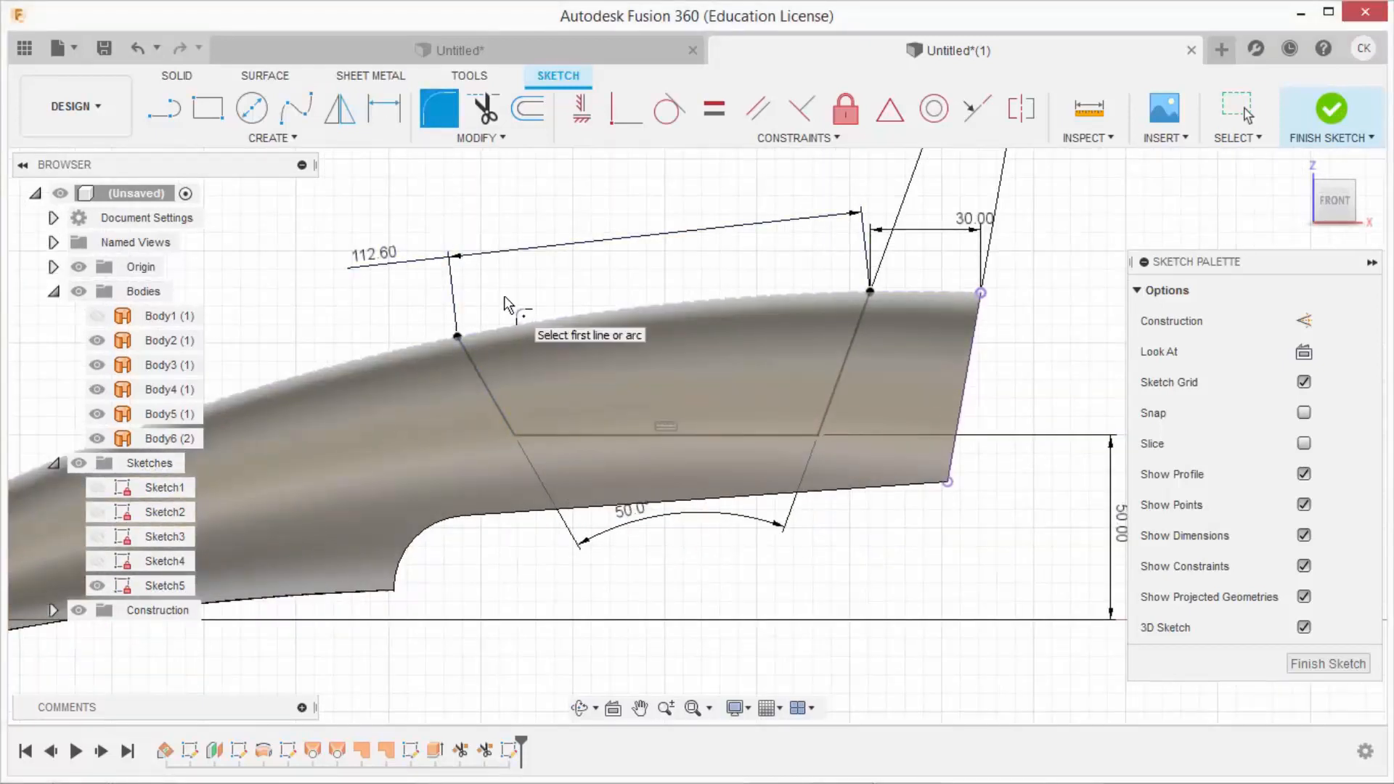
pyautogui.click(520, 438)
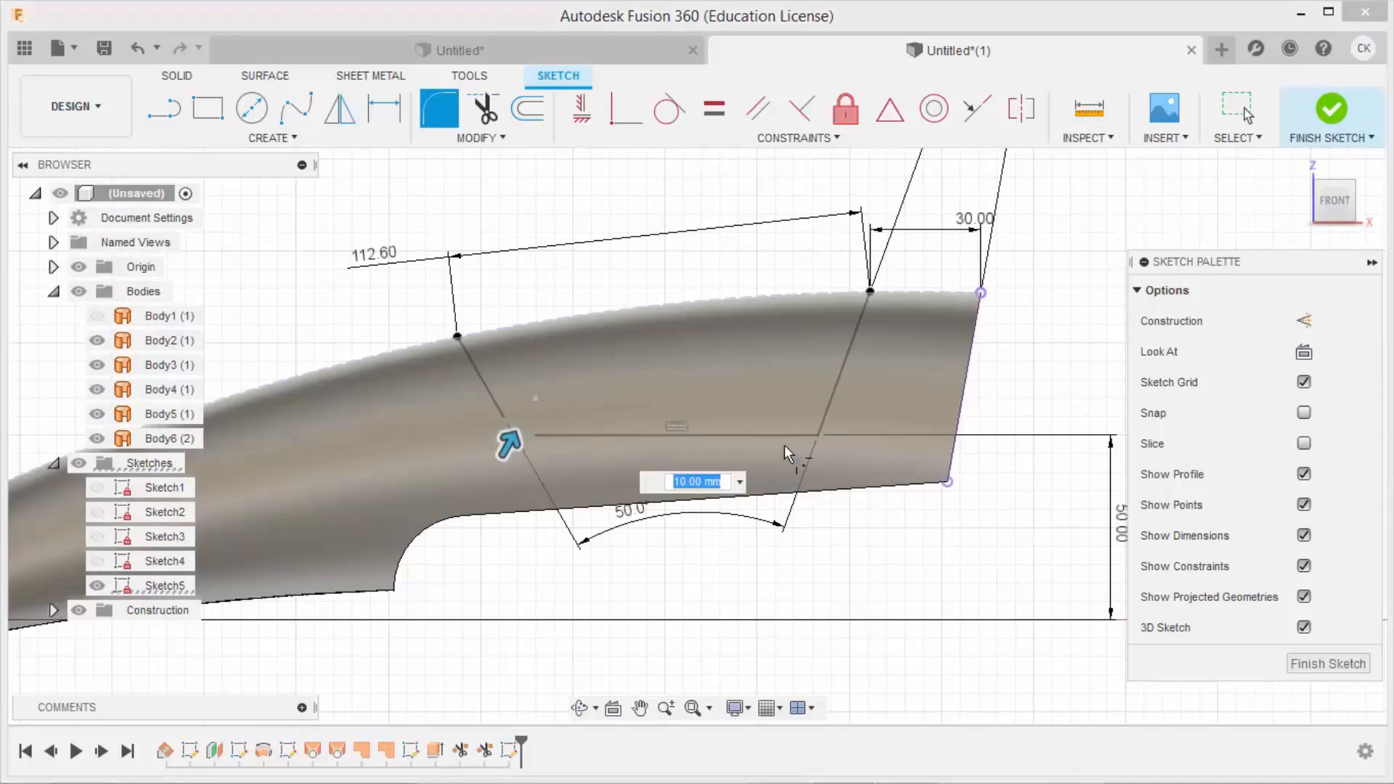
pyautogui.click(817, 436)
pyautogui.write('3')
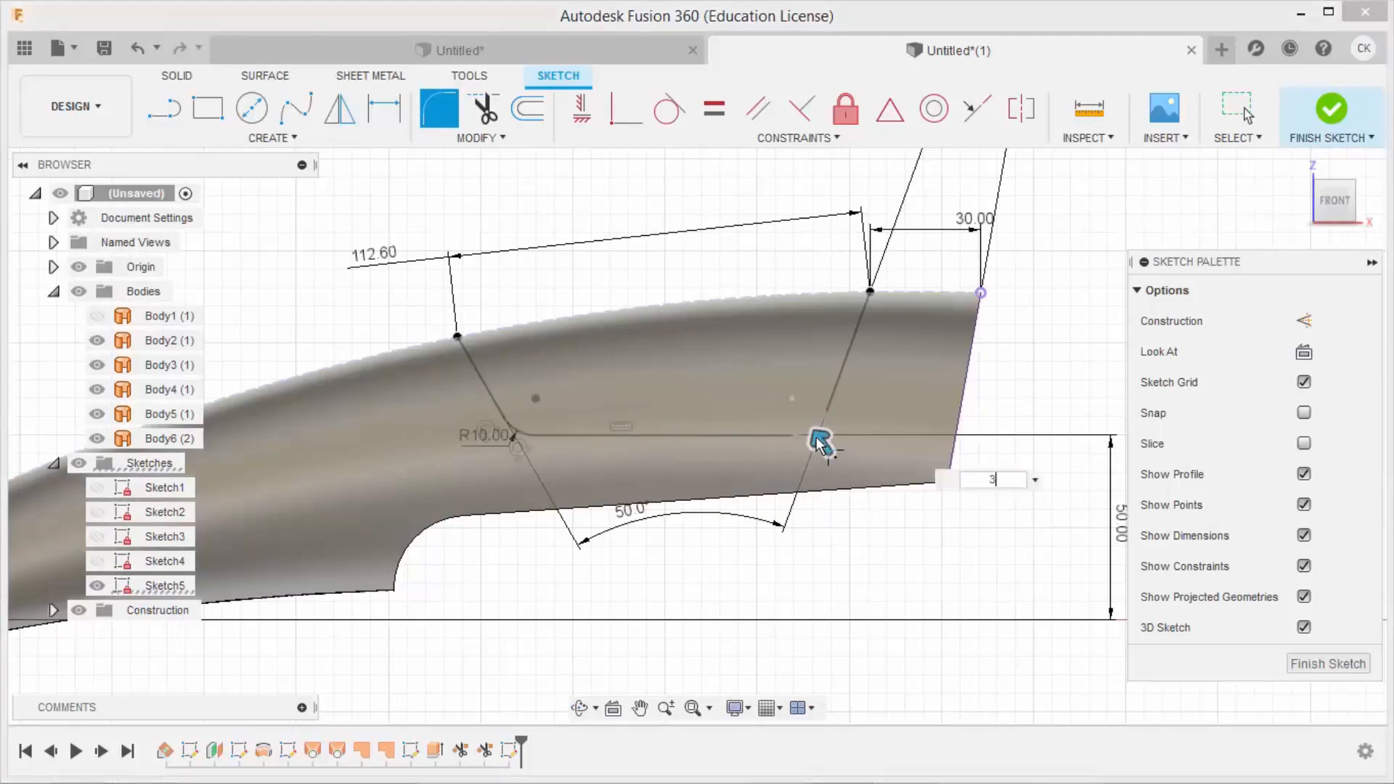
pyautogui.write('0')
pyautogui.press('Return')
pyautogui.press('Escape')
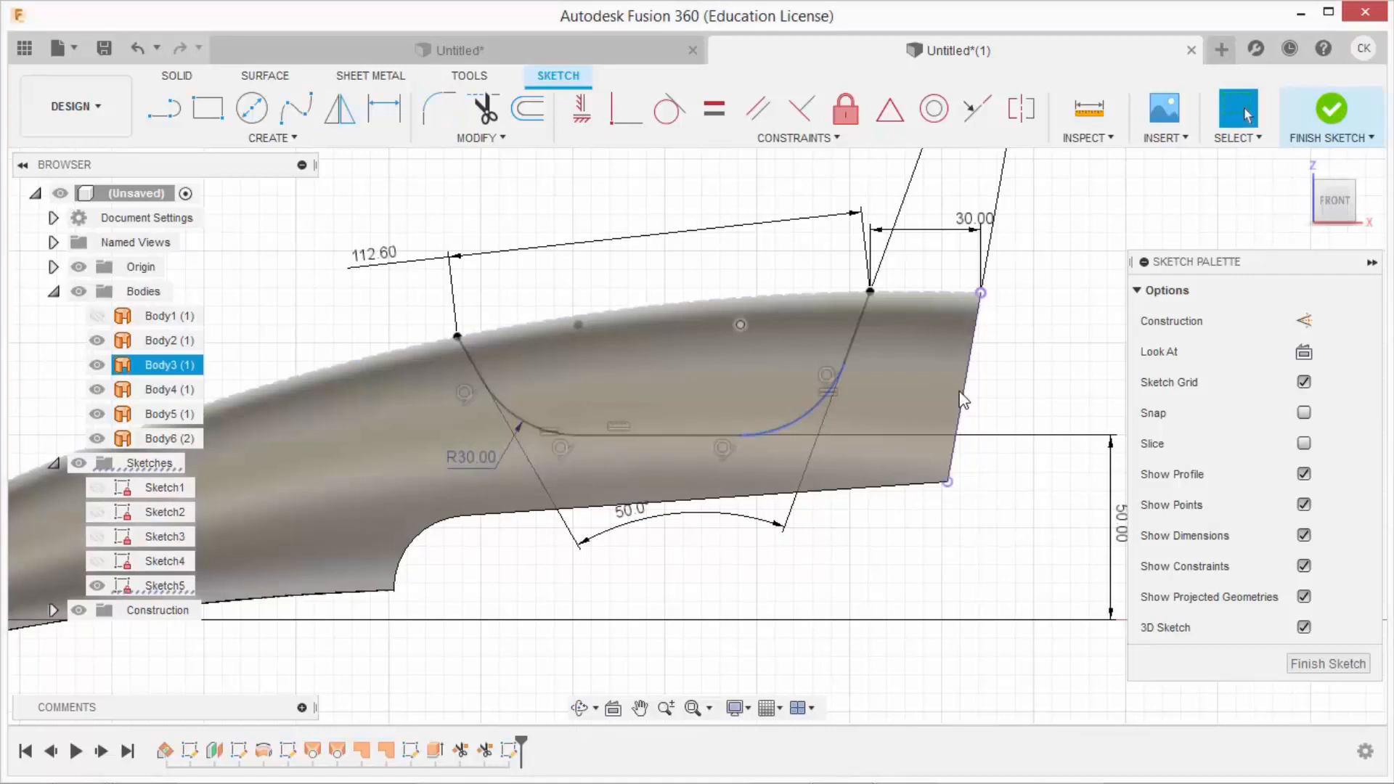
pyautogui.scroll(-2, 962, 399)
pyautogui.click(1331, 111)
# Extrude the rounded profile as a new surface body about 87.7 mm toward the front, starting from a plane offset 15 mm
pyautogui.keyDown('shift'); pyautogui.moveTo(1158, 348); pyautogui.dragTo(859, 354, button='middle'); pyautogui.keyUp('shift')
pyautogui.scroll(2, 334, 225)
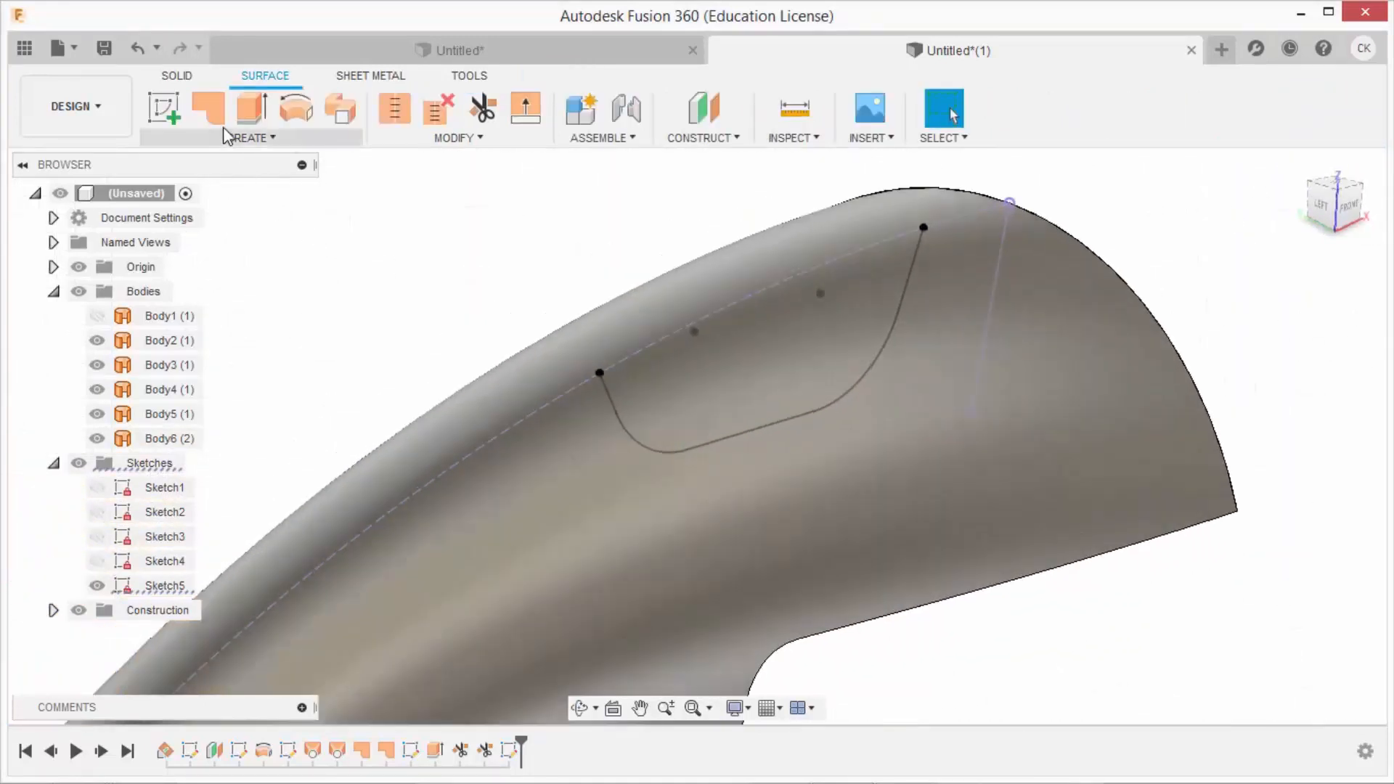
pyautogui.click(251, 109)
pyautogui.click(913, 285)
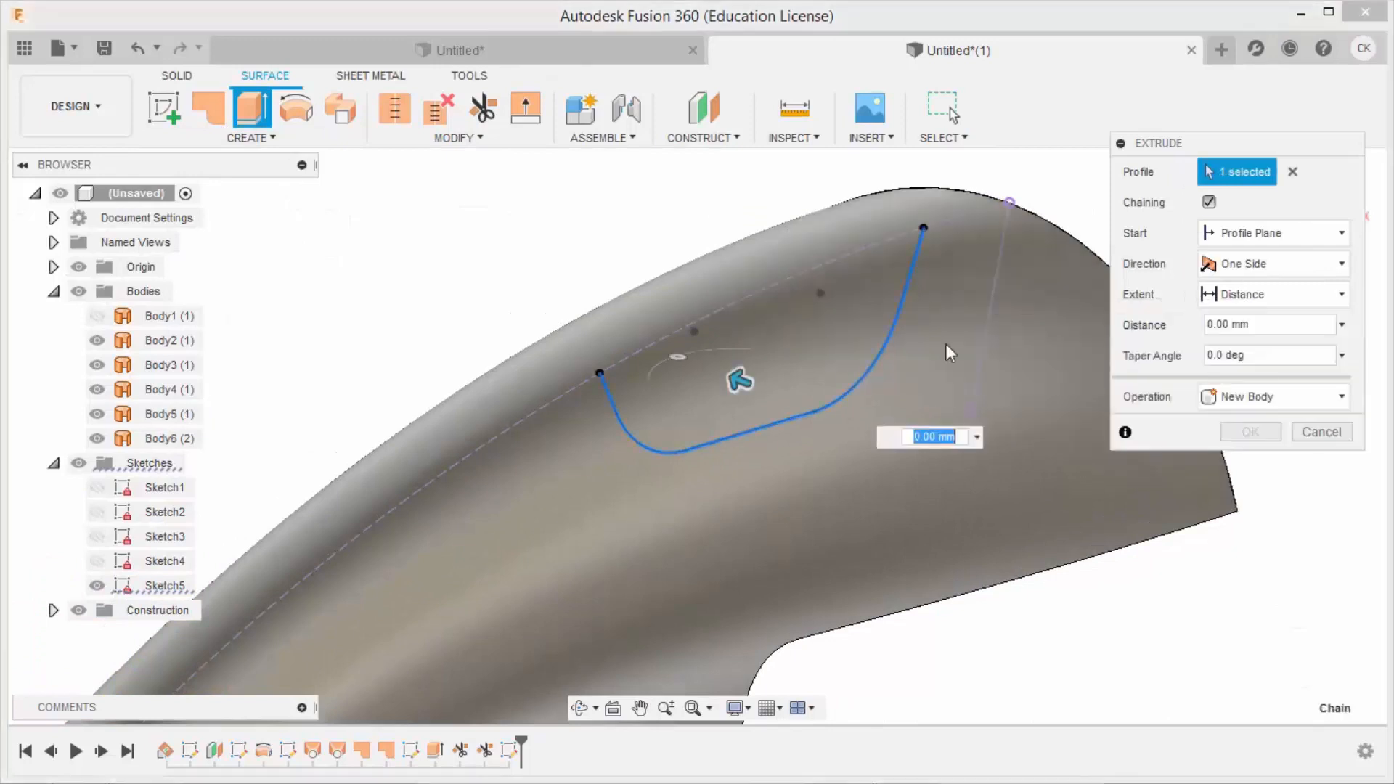
pyautogui.moveTo(1241, 516); pyautogui.dragTo(1241, 515)
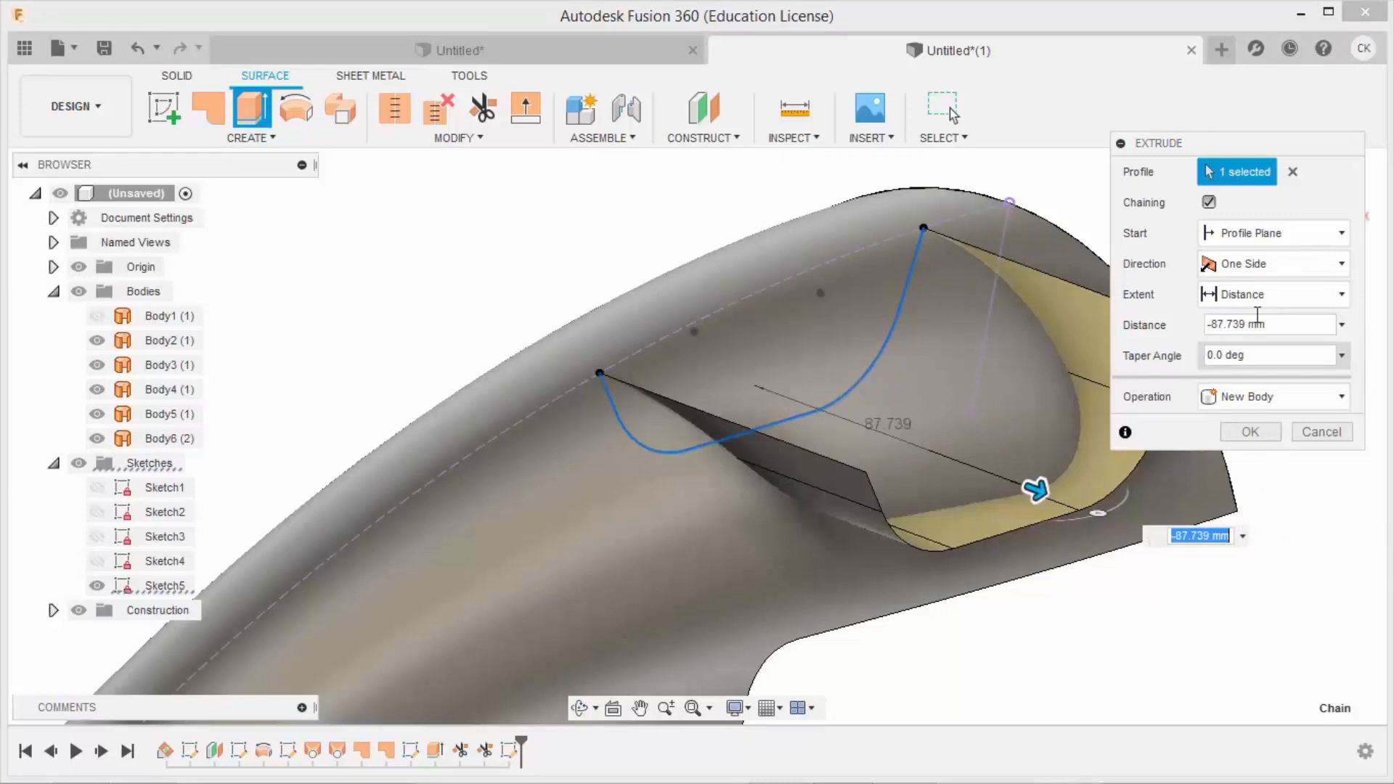
pyautogui.click(1258, 233)
pyautogui.click(1254, 286)
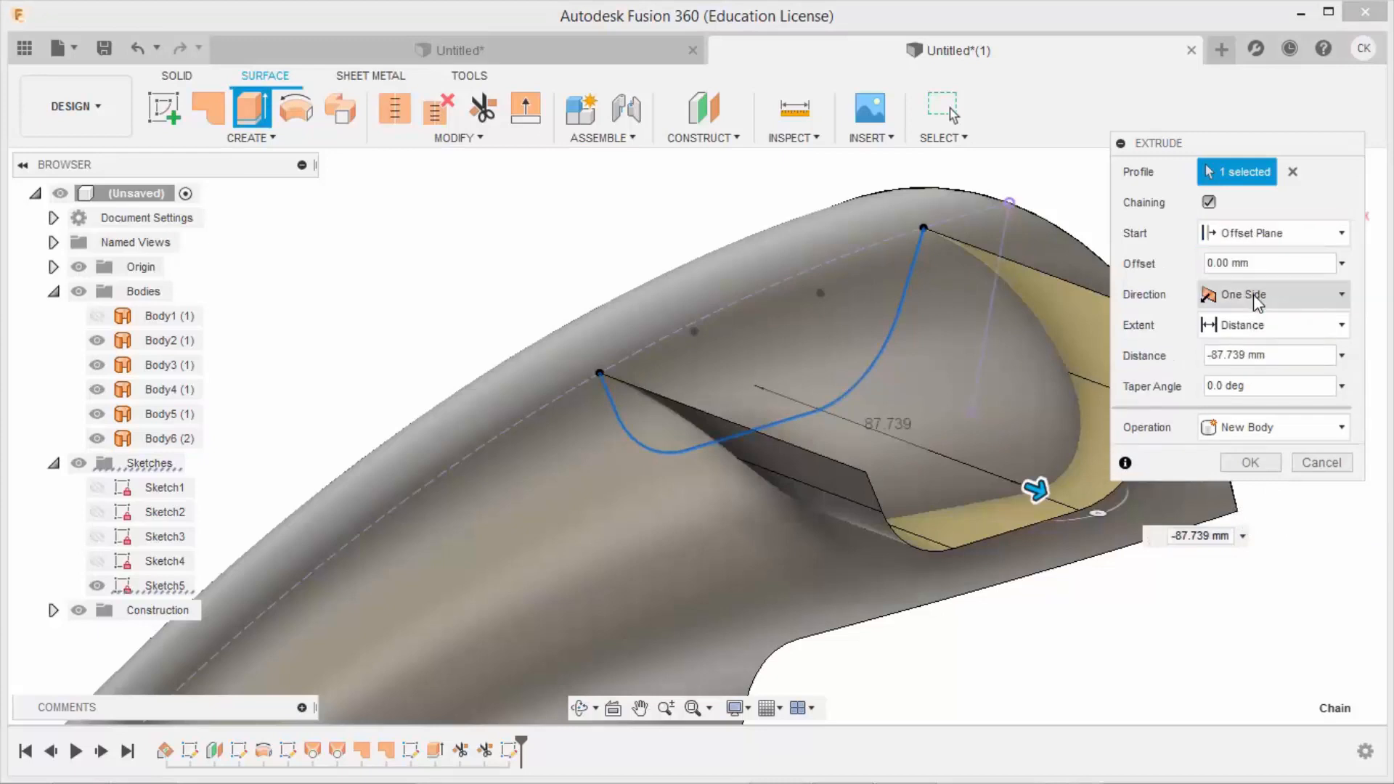
pyautogui.click(1267, 264)
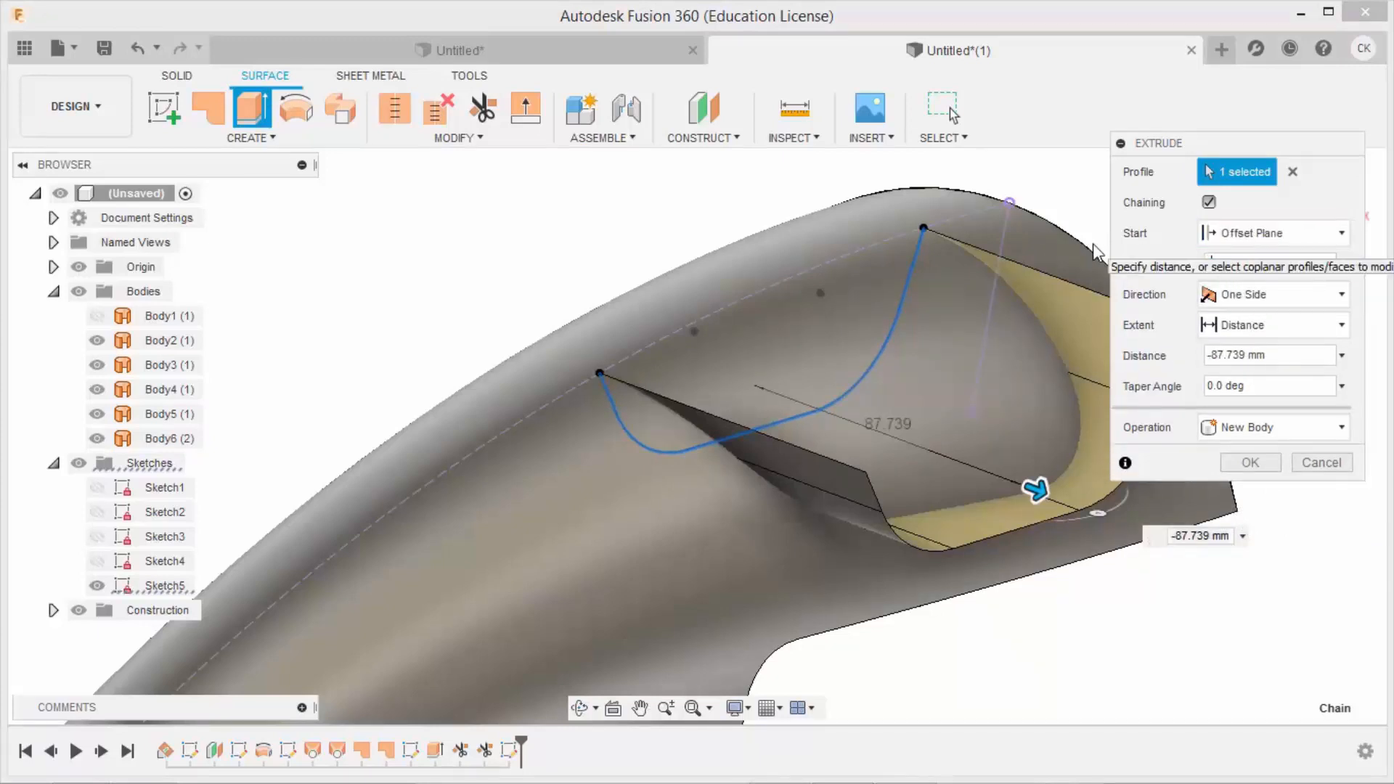
pyautogui.press('Return')
# Extend the two long upper edges of the extruded surface outward with the Natural extend type
pyautogui.keyDown('shift'); pyautogui.moveTo(1111, 279); pyautogui.dragTo(1137, 293, button='middle'); pyautogui.keyUp('shift')
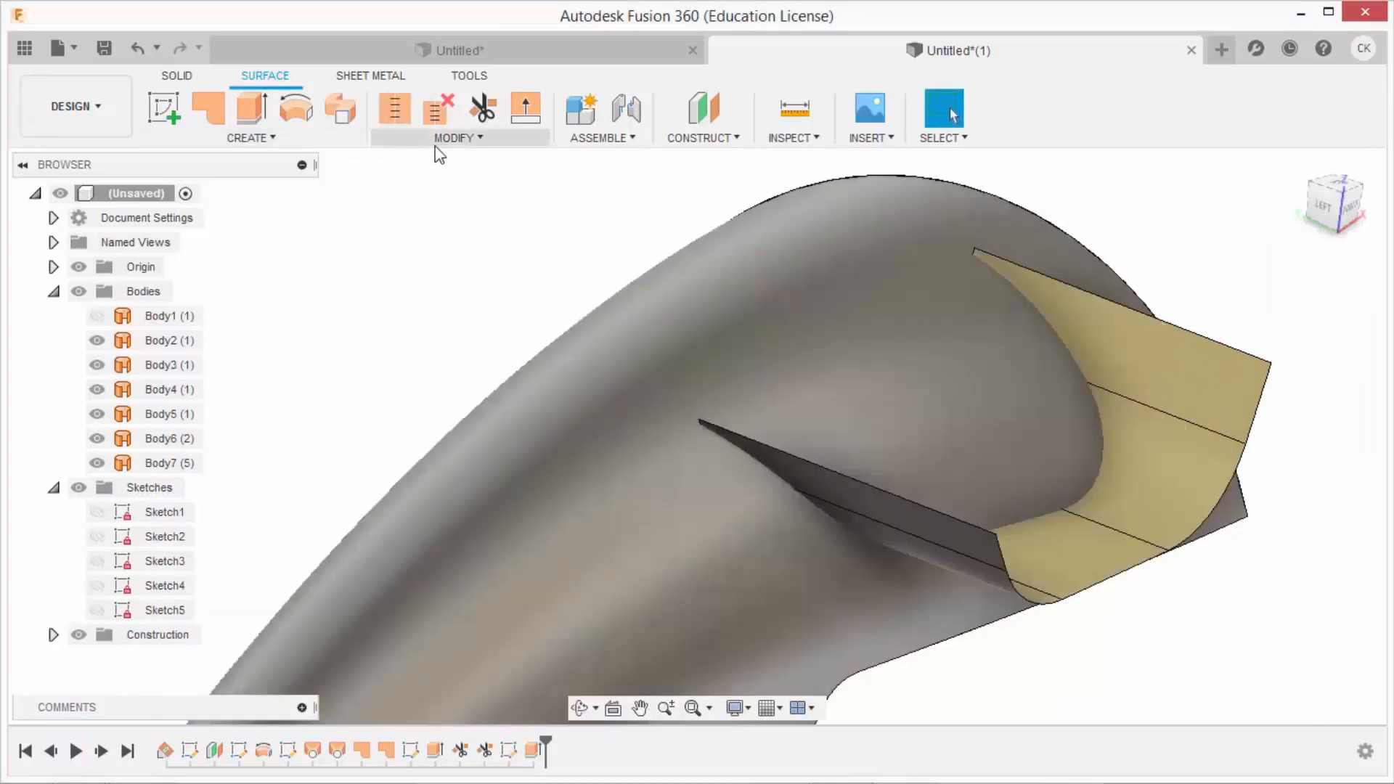
pyautogui.click(435, 147)
pyautogui.click(413, 262)
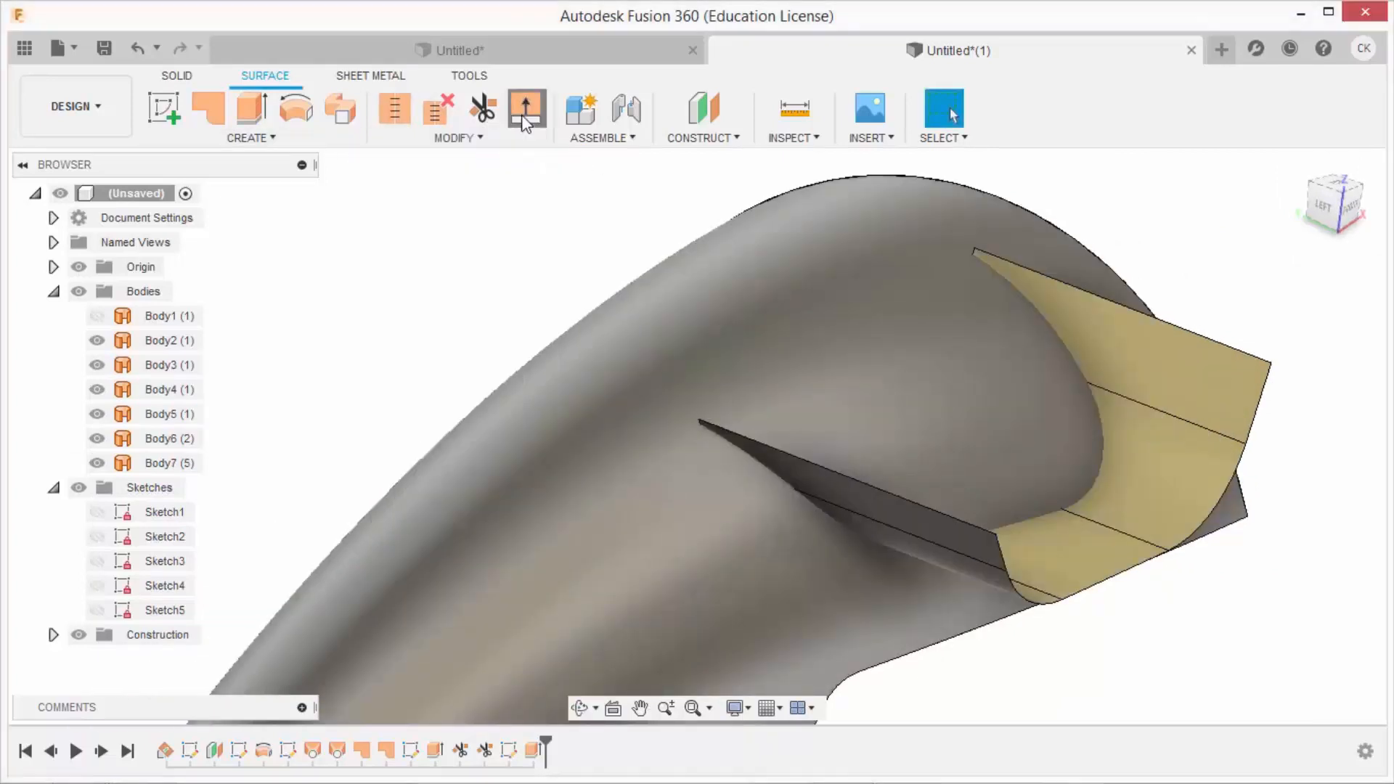
pyautogui.click(1021, 263)
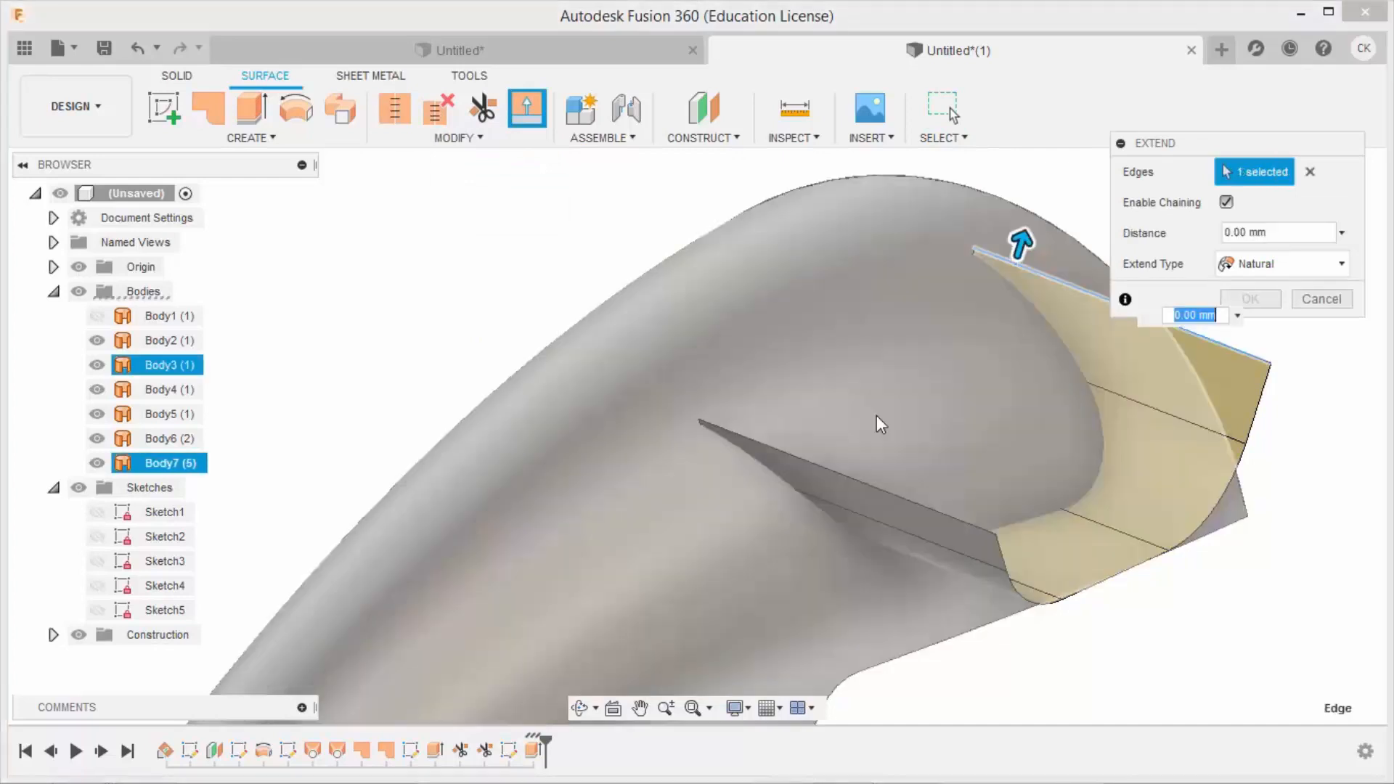
pyautogui.click(844, 474)
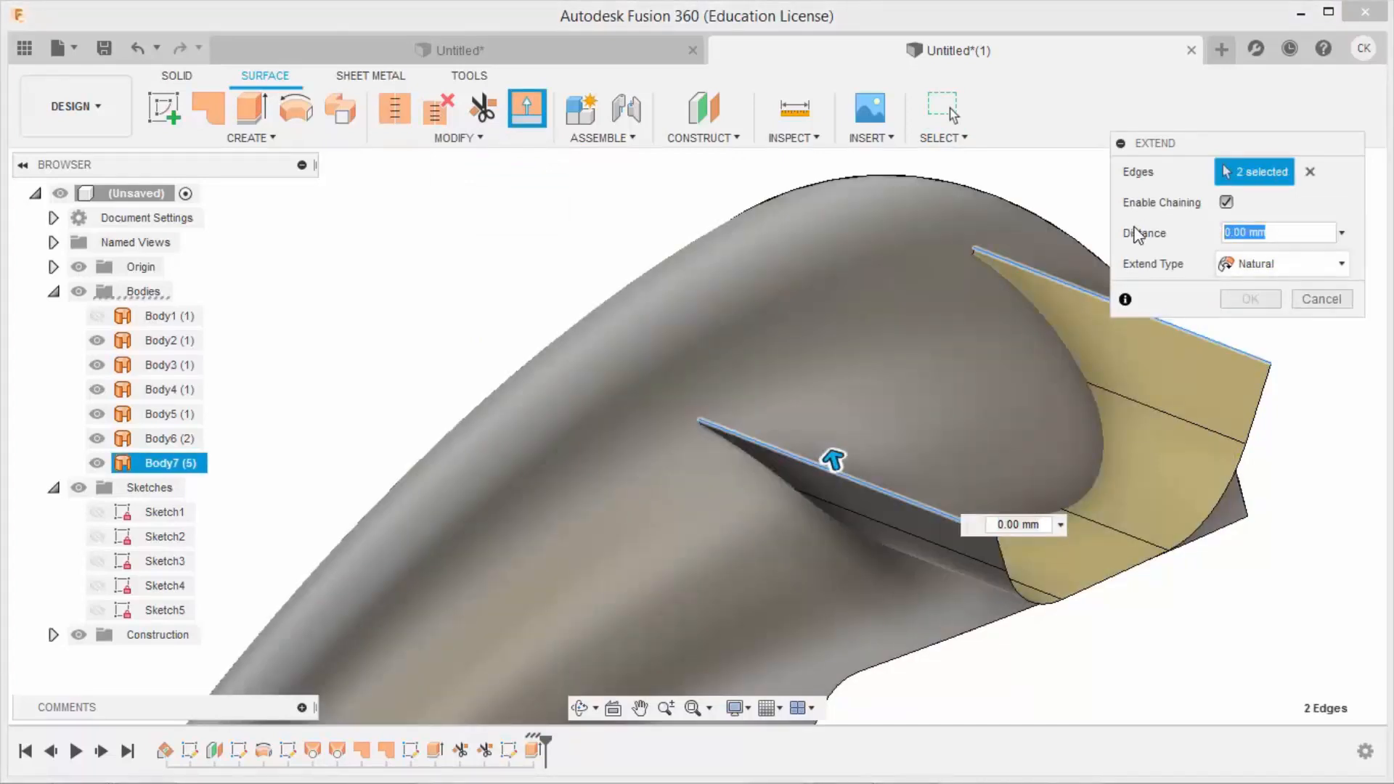
pyautogui.press('Return')
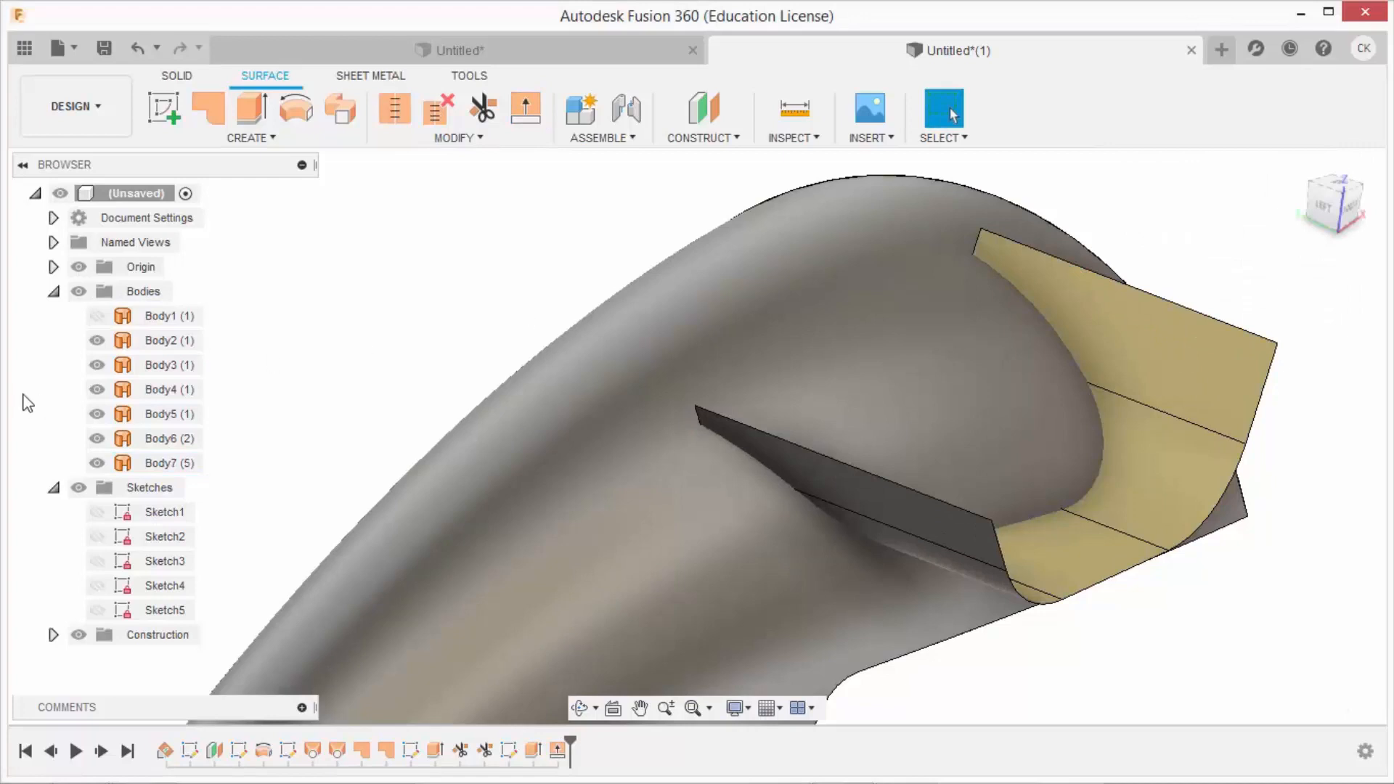
# Hide Body3 and, in a new sketch on the XZ plane, draw a line joining the upper corners of the extruded surface's inner end
pyautogui.click(96, 365)
pyautogui.keyDown('shift'); pyautogui.moveTo(516, 217); pyautogui.dragTo(491, 393, button='middle'); pyautogui.keyUp('shift')
pyautogui.scroll(-3, 491, 392)
pyautogui.click(169, 112)
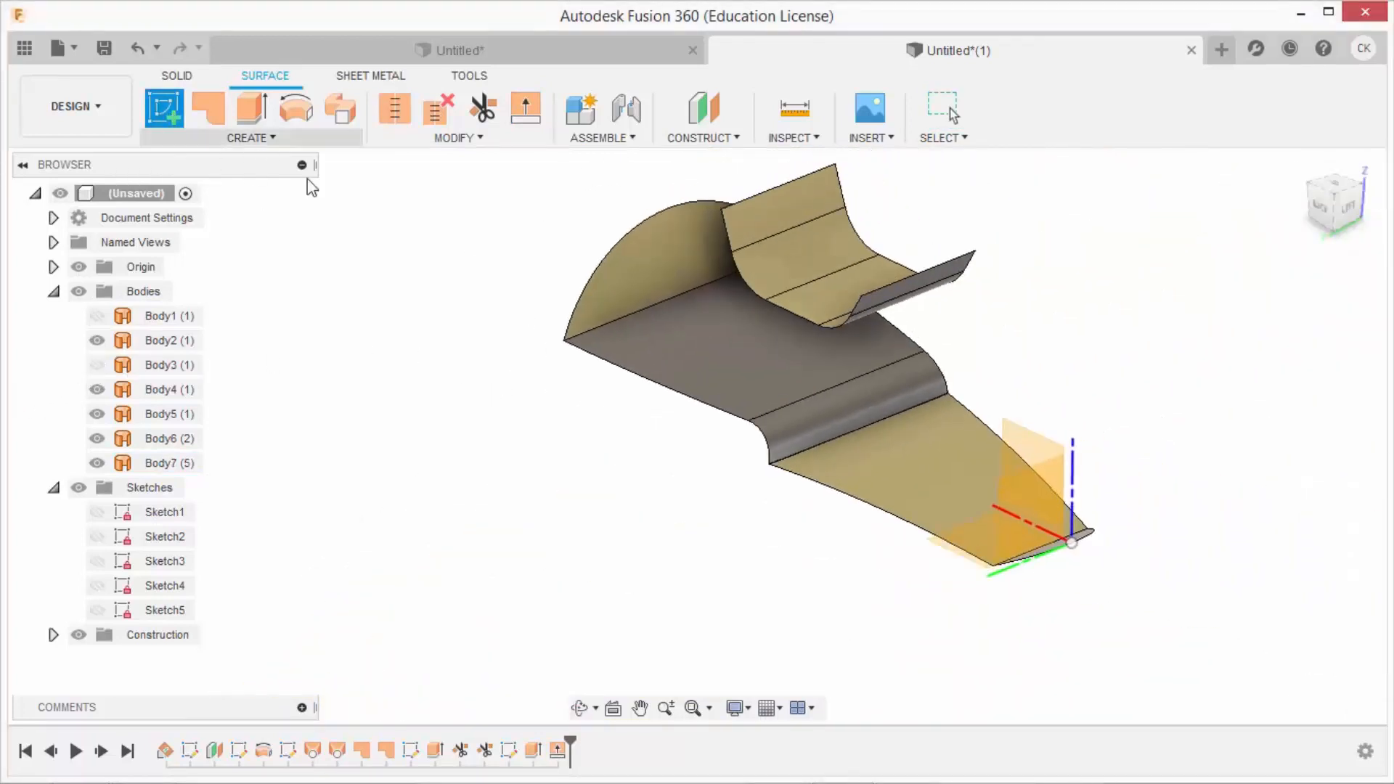
pyautogui.click(1010, 438)
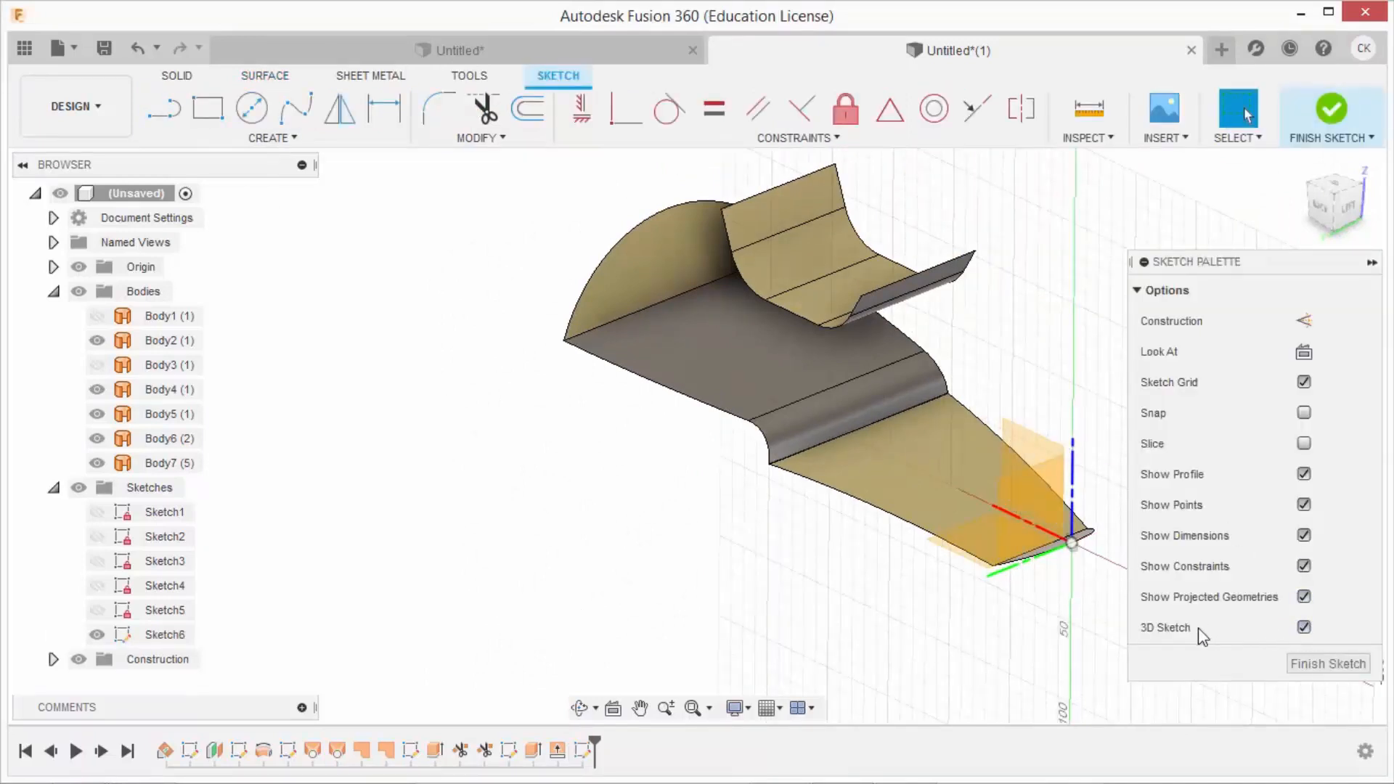
pyautogui.scroll(-2, 487, 383)
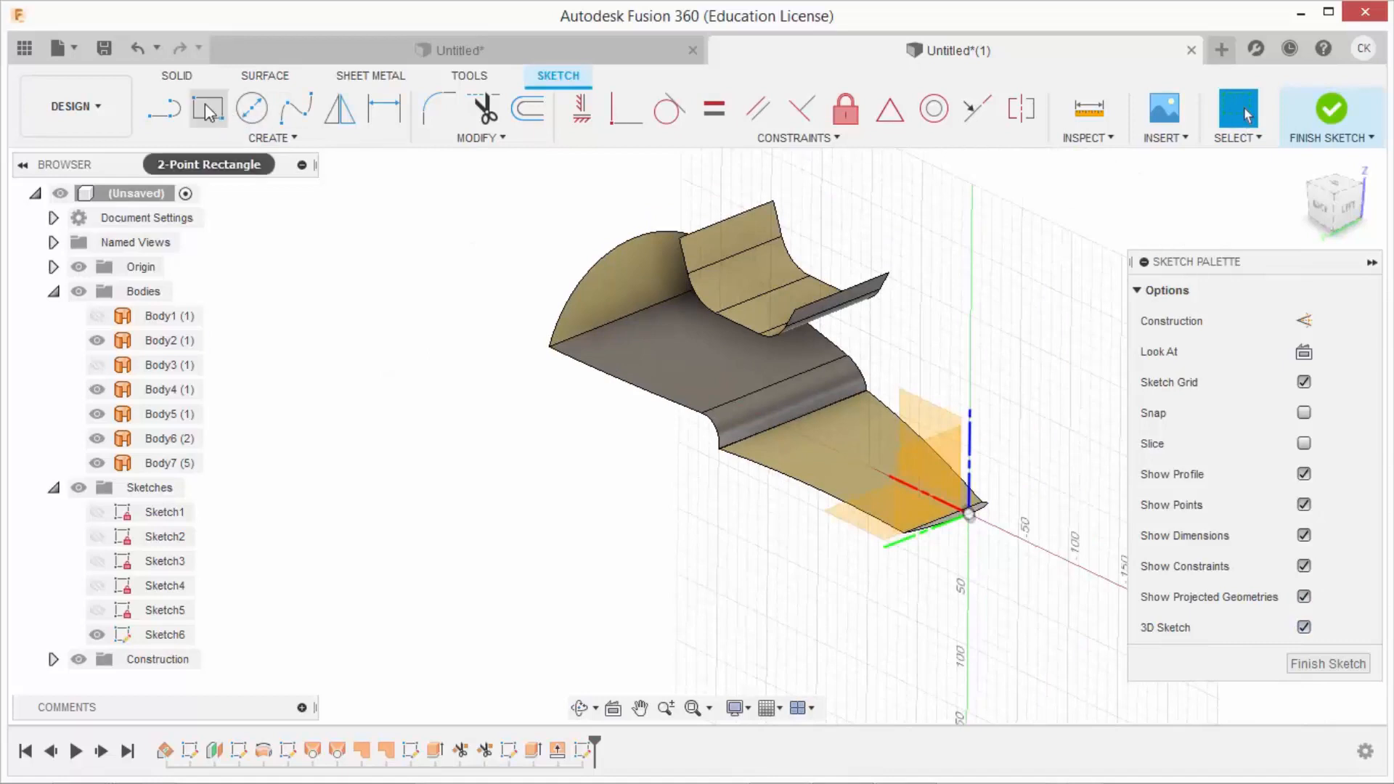
pyautogui.click(164, 109)
pyautogui.scroll(5, 712, 227)
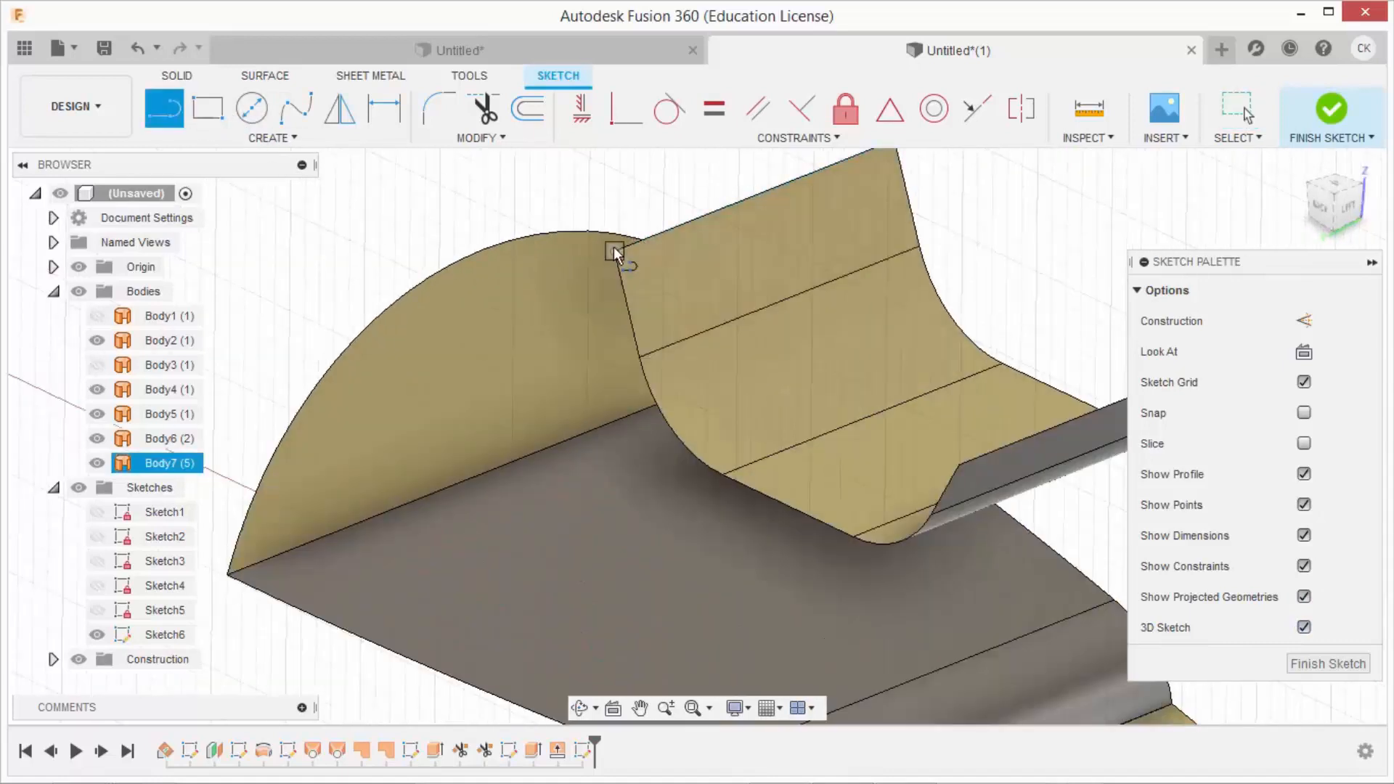
pyautogui.click(959, 464)
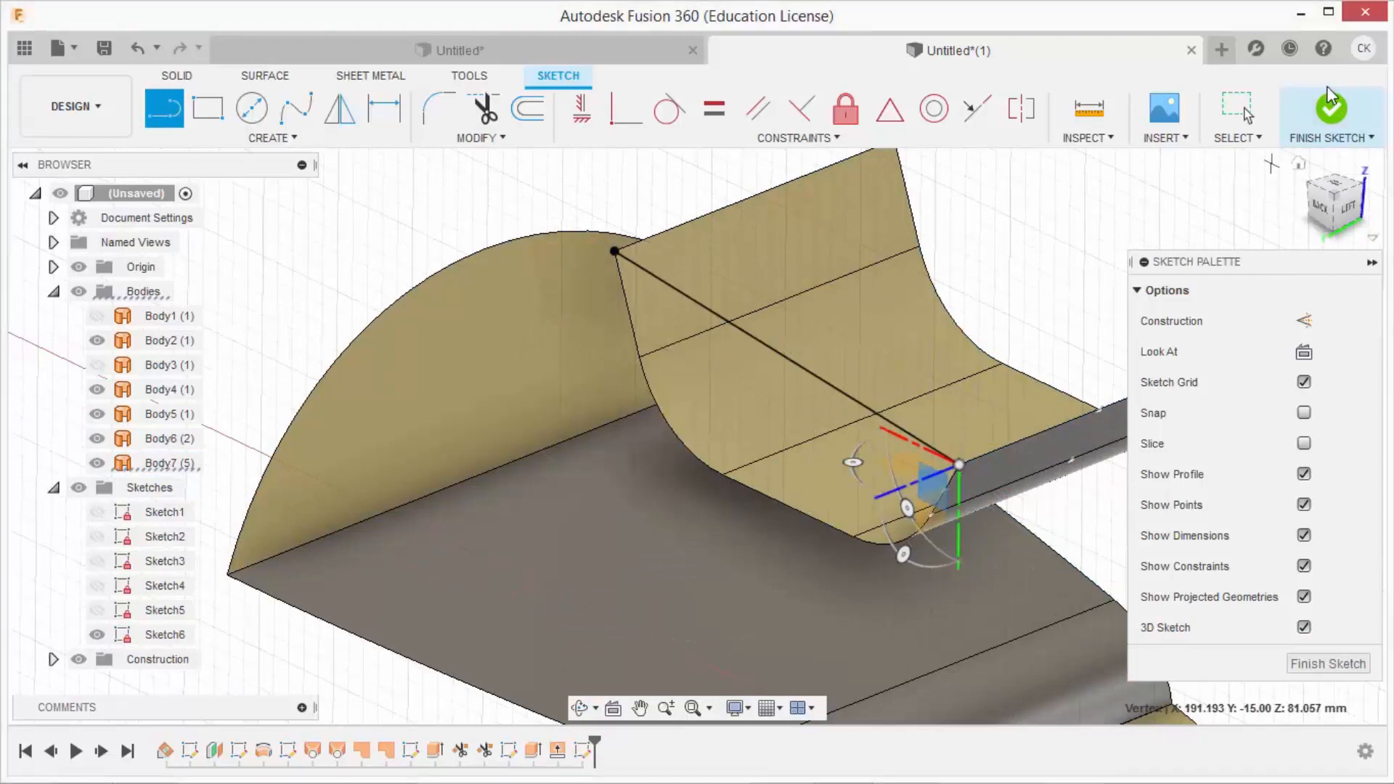
pyautogui.click(1331, 113)
# Patch the inner end of the extruded surface as a new body, bounded by the sketch line and the five end edges
pyautogui.scroll(-3, 1096, 262)
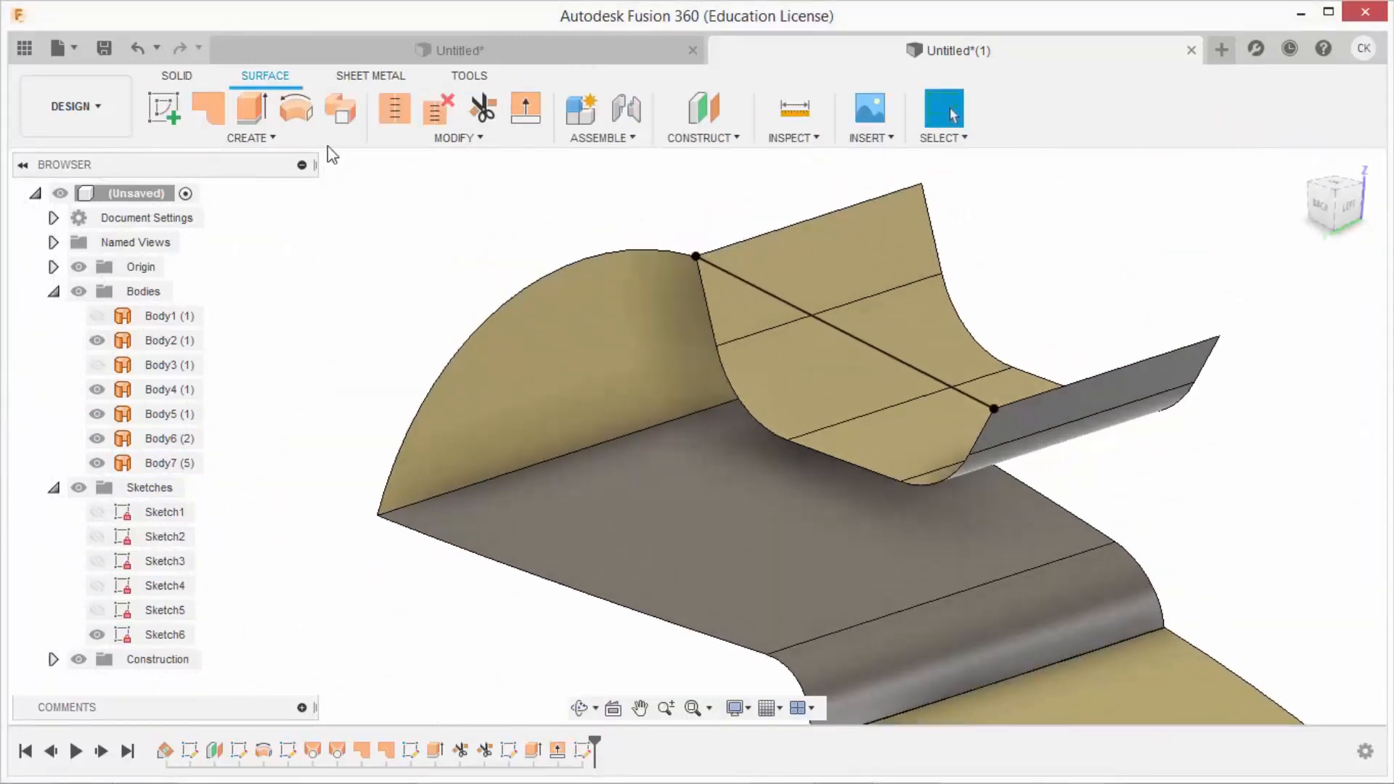
pyautogui.click(209, 109)
pyautogui.click(792, 302)
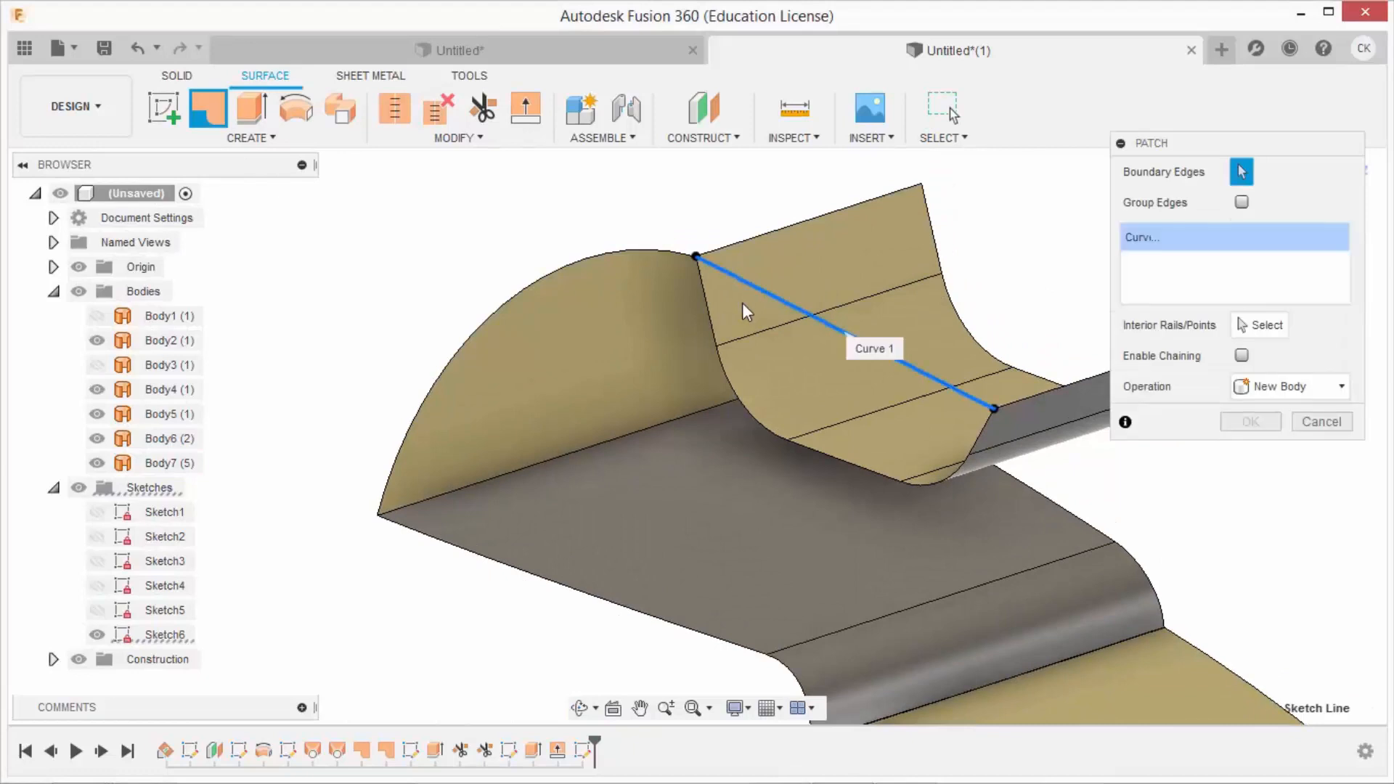
pyautogui.click(711, 327)
pyautogui.click(755, 411)
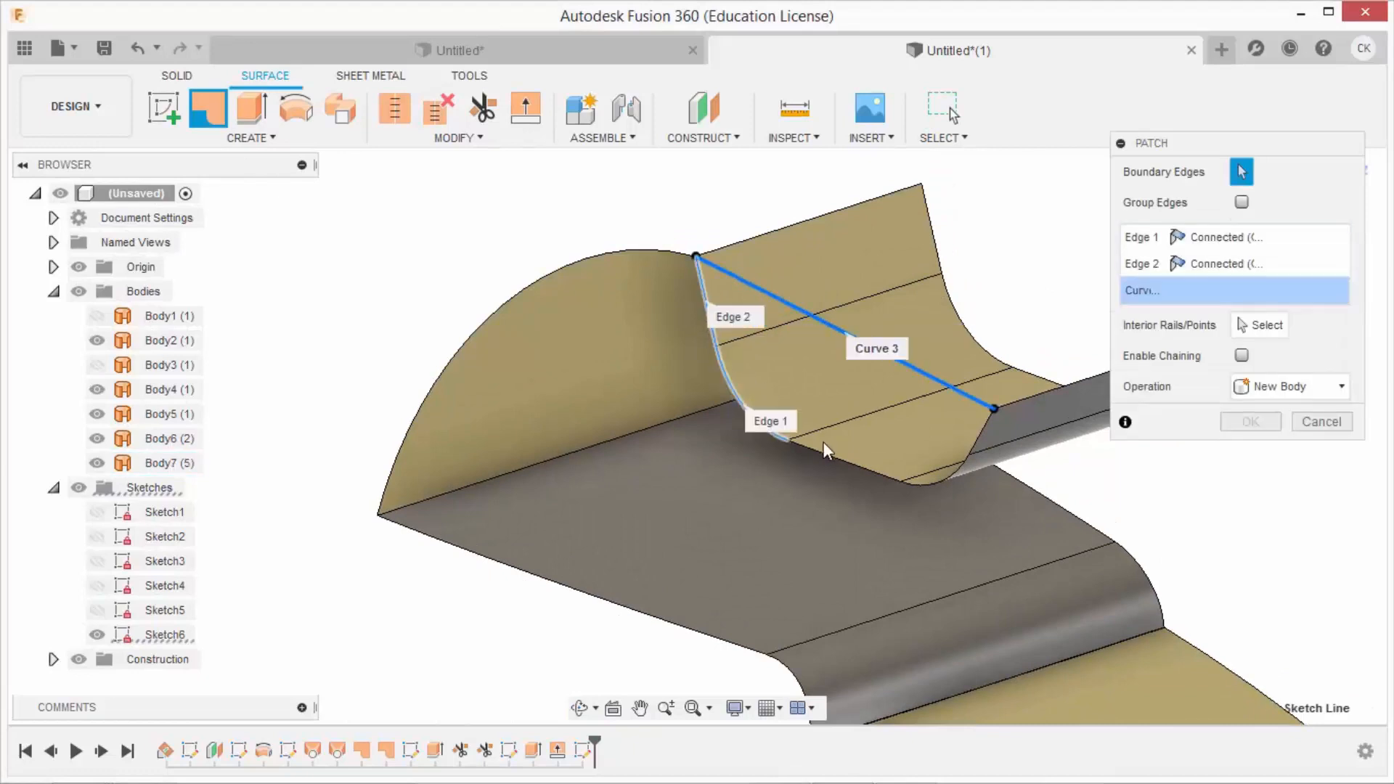
pyautogui.click(861, 466)
pyautogui.click(934, 479)
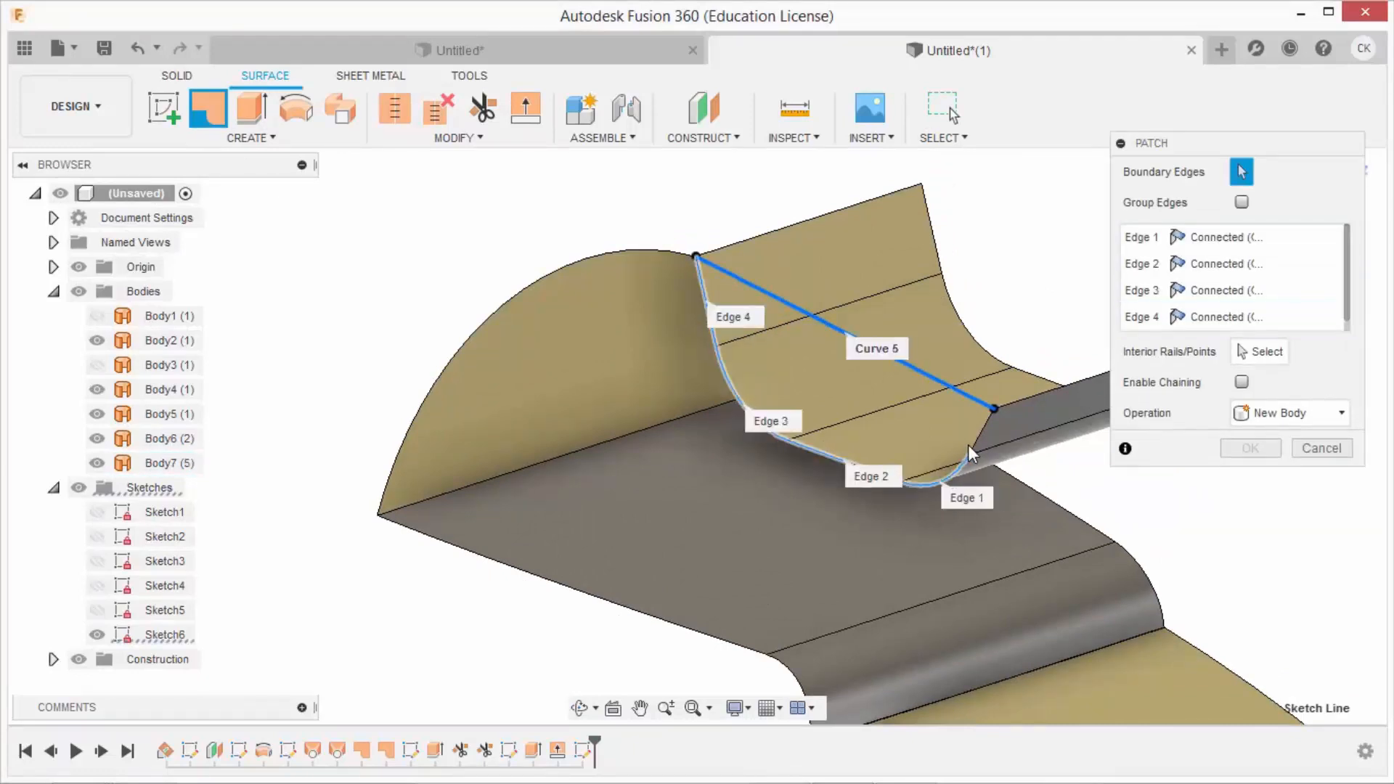
pyautogui.click(968, 444)
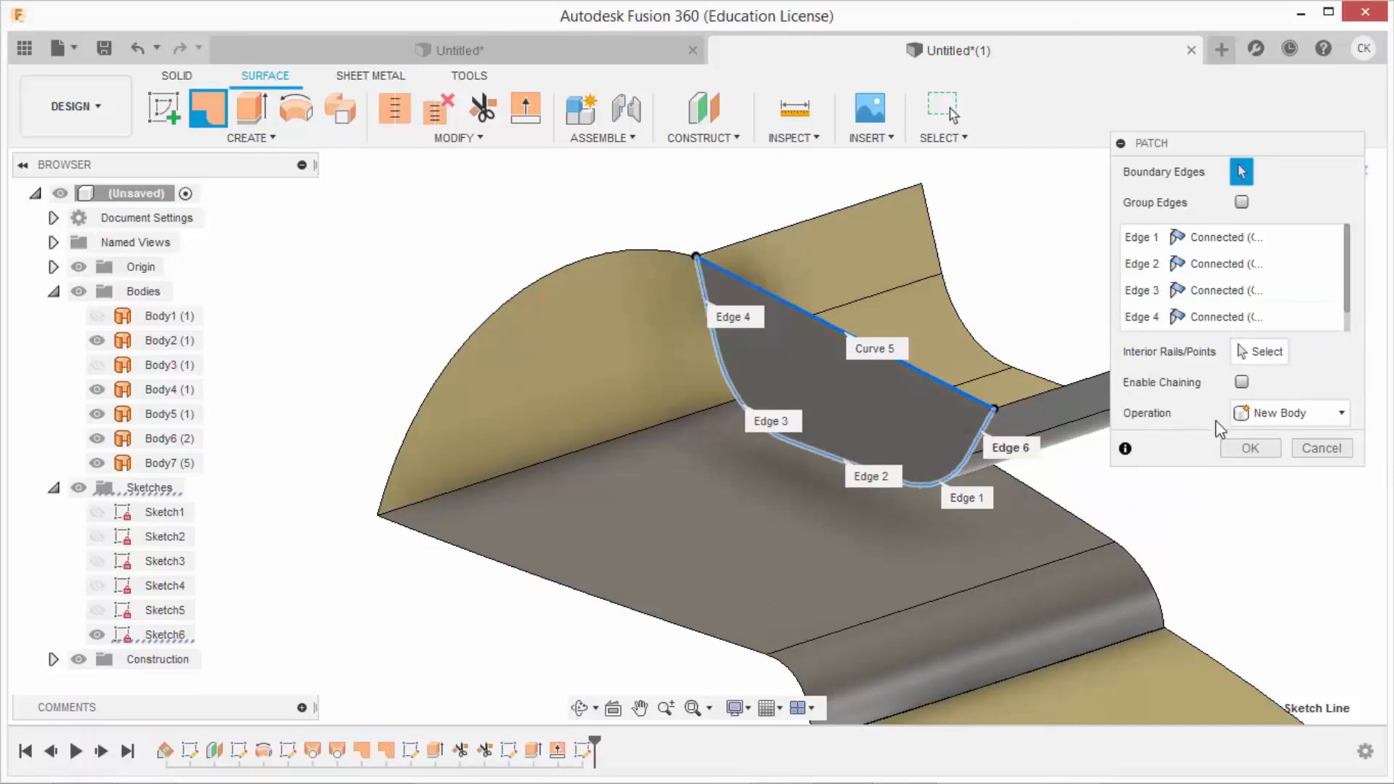
pyautogui.press('Return')
# Stitch the end patch to the extruded recess surface with a 0.10 mm tolerance
pyautogui.click(394, 109)
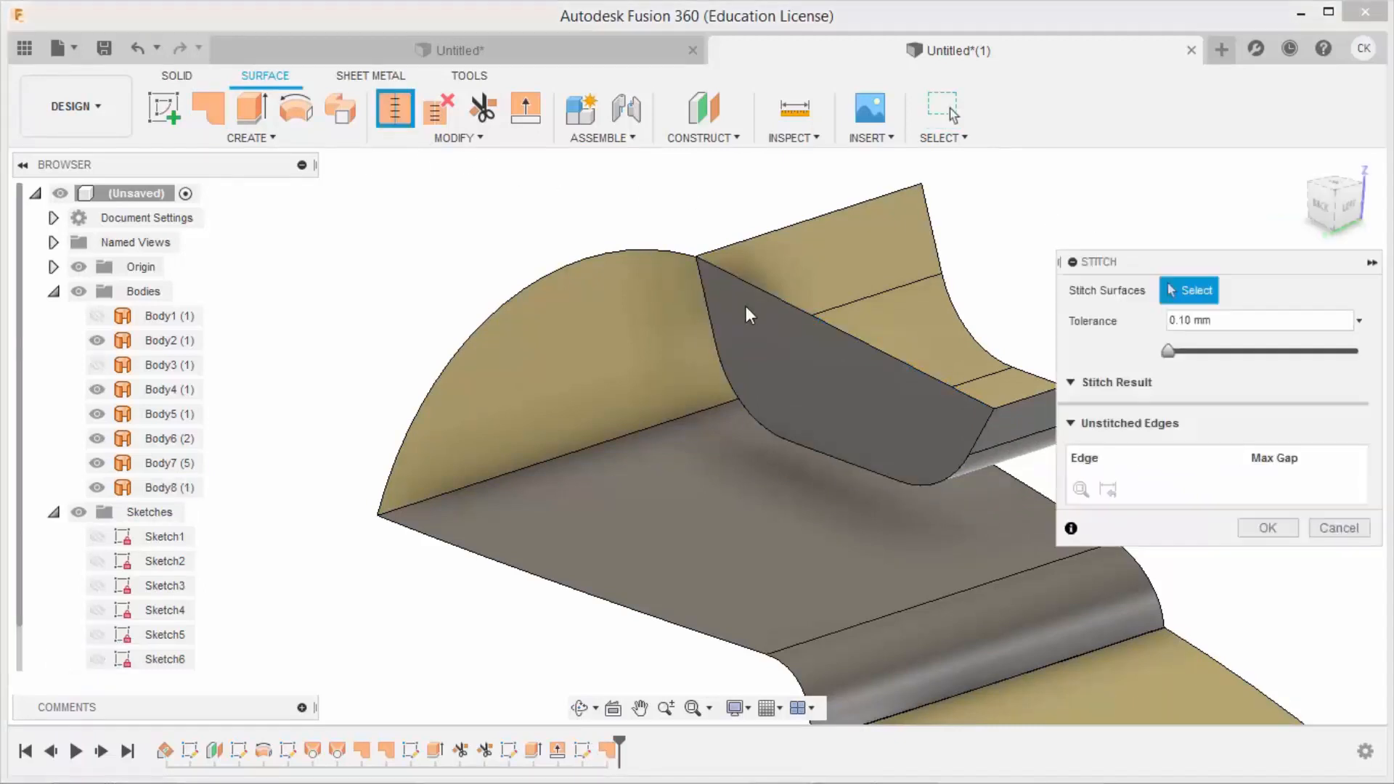
pyautogui.click(747, 306)
pyautogui.click(830, 278)
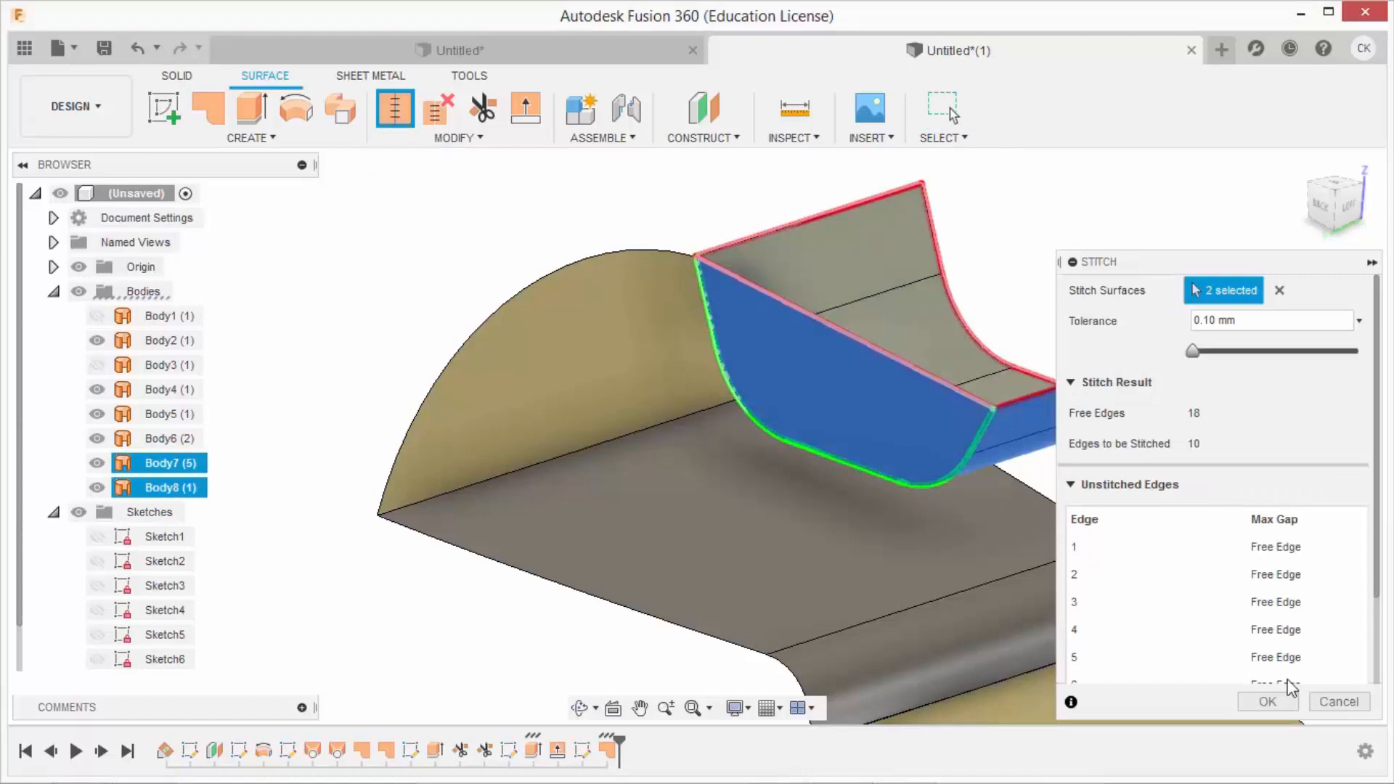
pyautogui.click(1289, 697)
# Mirror the stitched recess body across the XZ plane
pyautogui.scroll(-3, 985, 276)
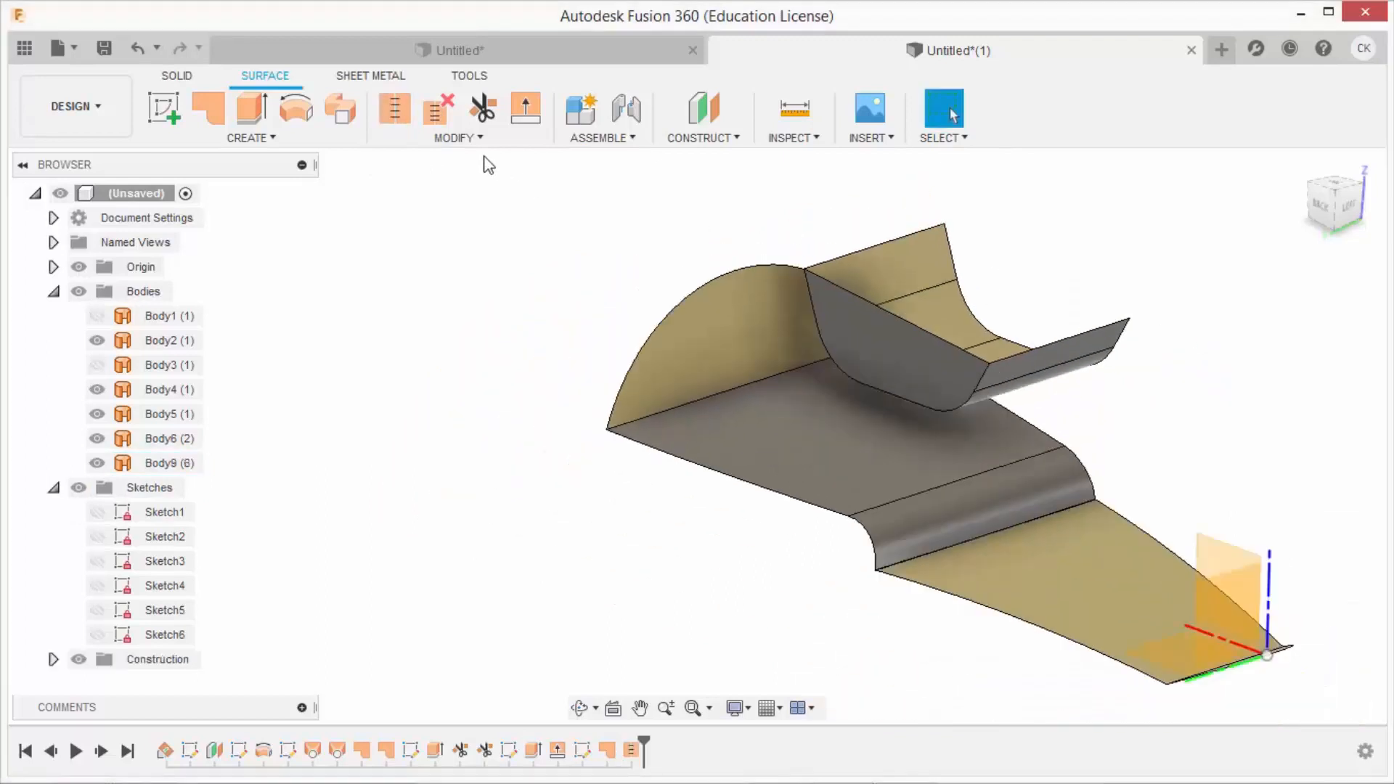
pyautogui.click(464, 139)
pyautogui.click(321, 140)
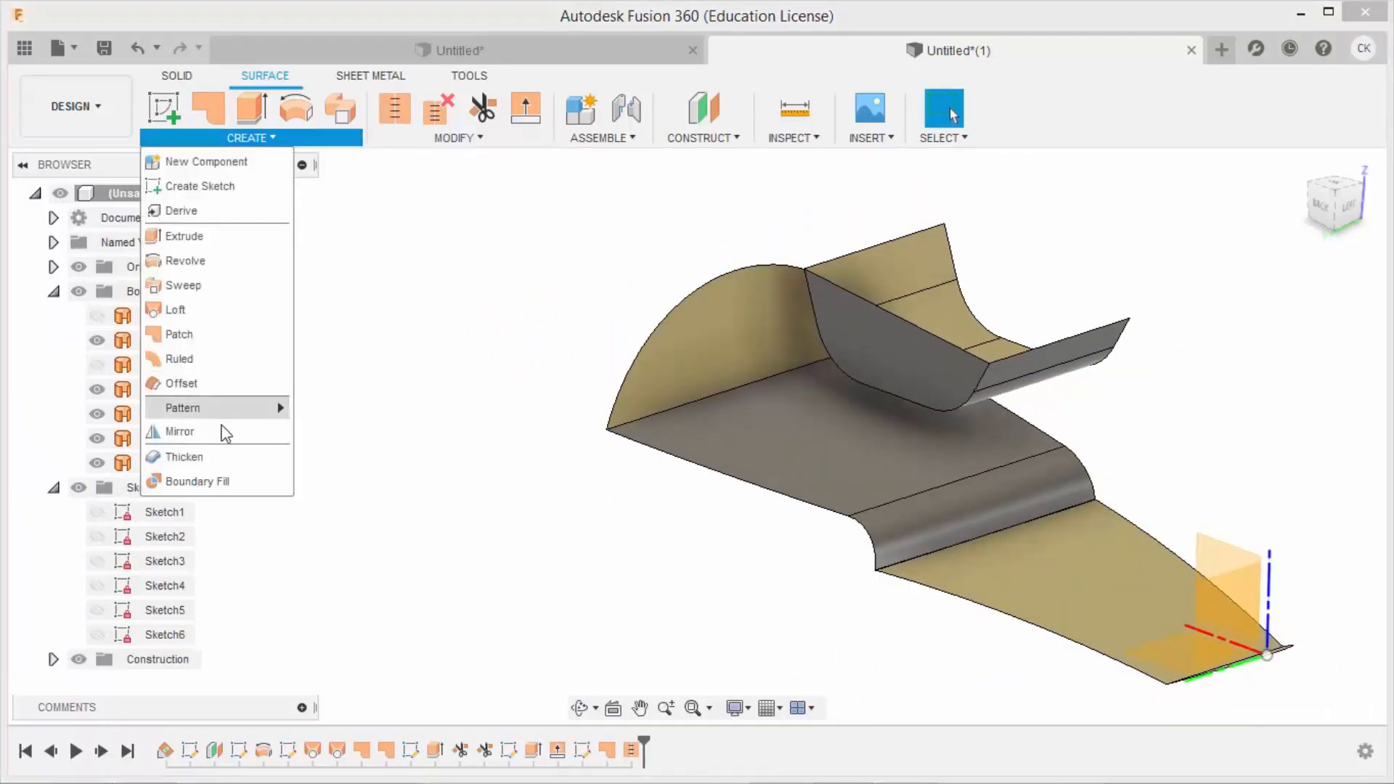
pyautogui.click(222, 430)
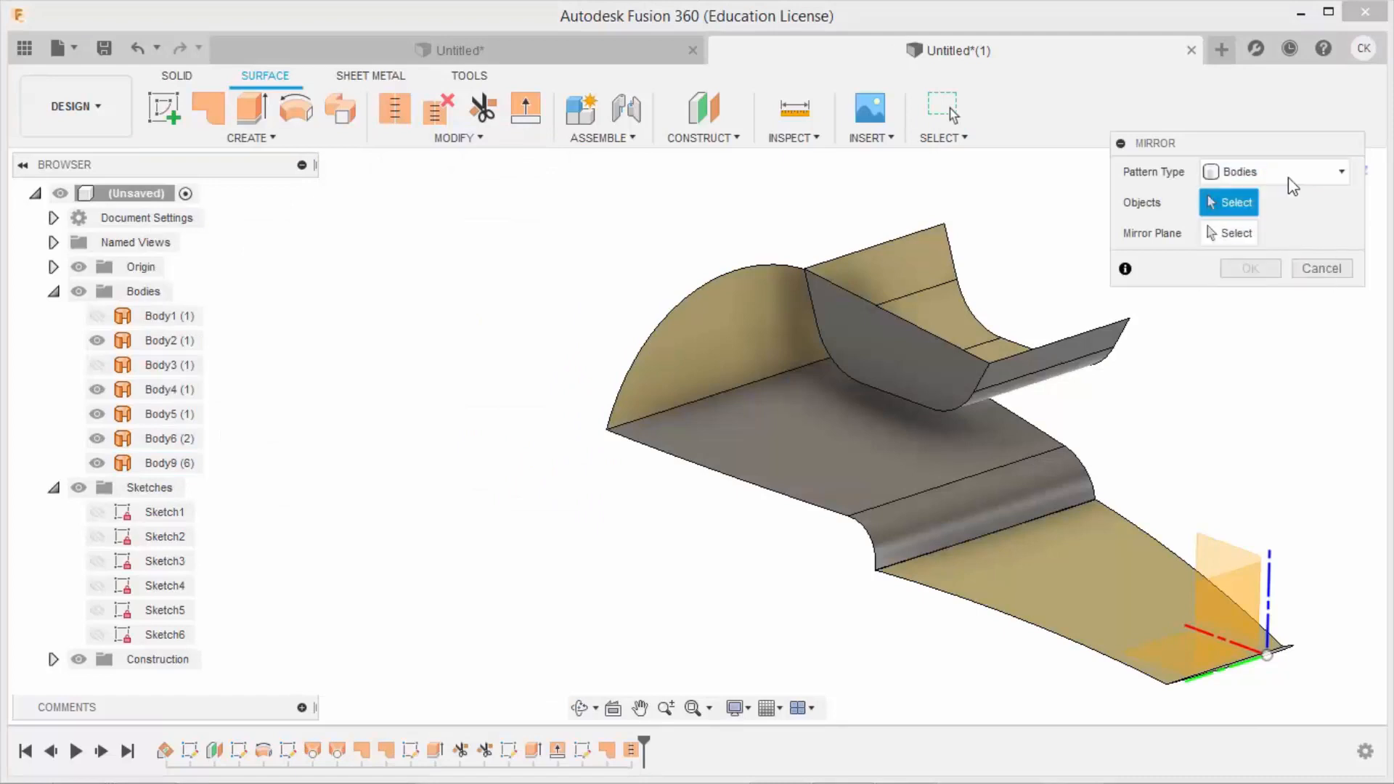
pyautogui.click(969, 321)
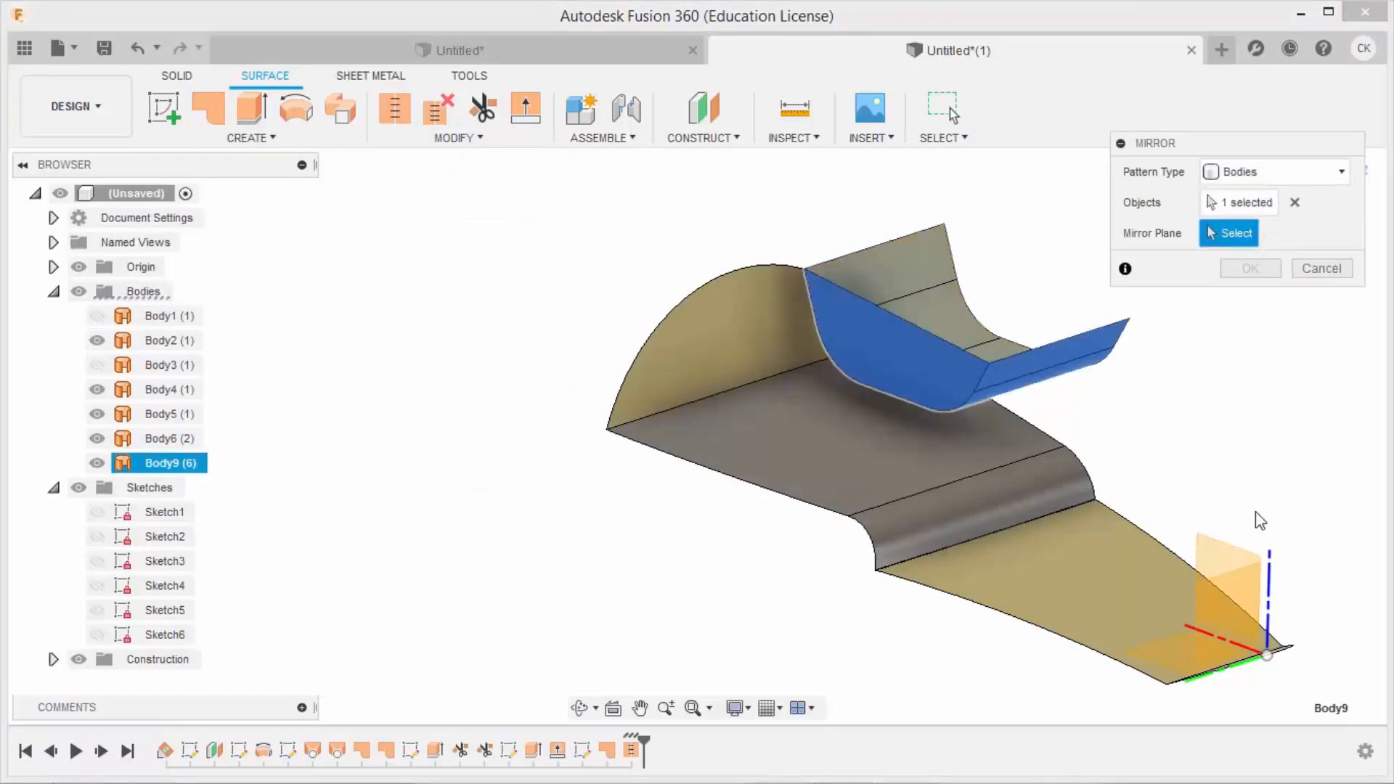
pyautogui.click(1227, 546)
pyautogui.click(1229, 269)
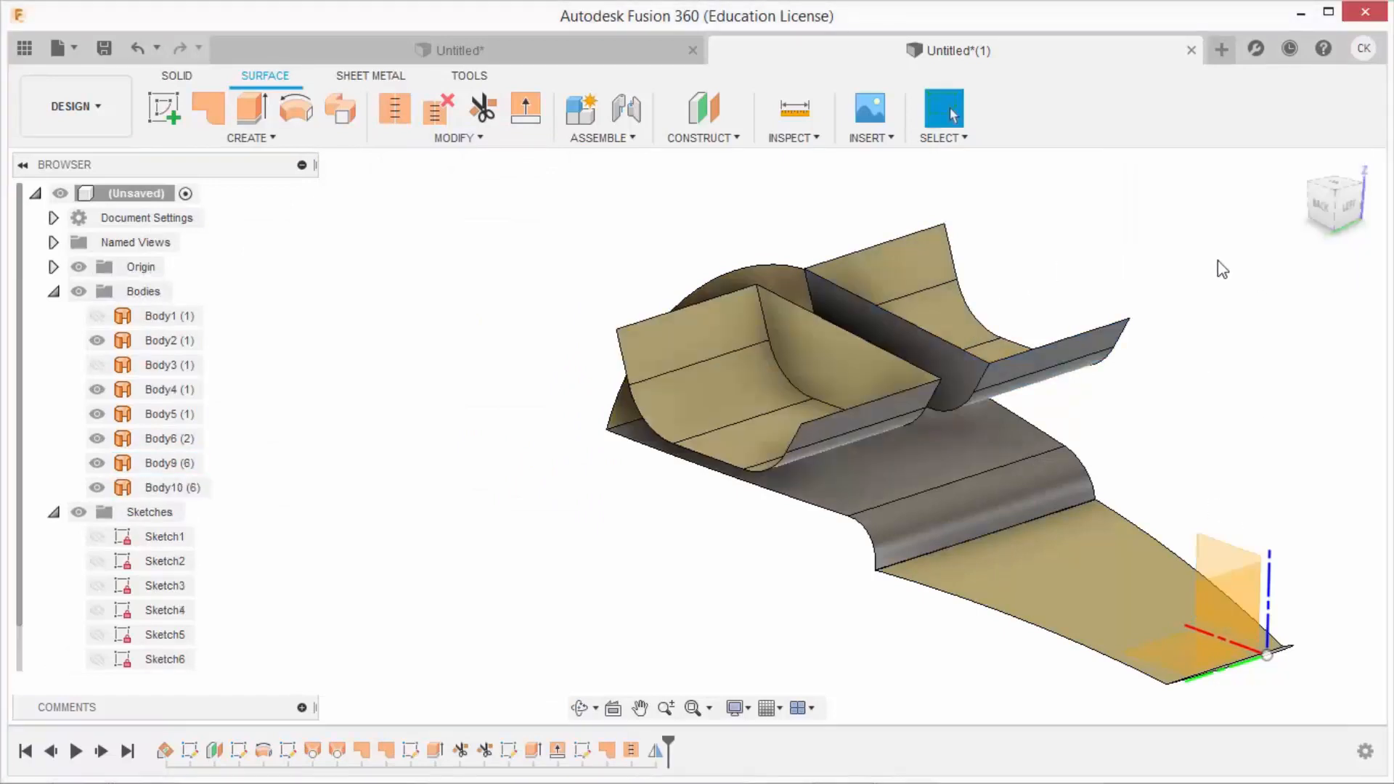
# Show Body3 and trim its area enclosed by the mirrored recess body, using that body as the trim tool
pyautogui.click(96, 364)
pyautogui.keyDown('shift'); pyautogui.moveTo(1146, 288); pyautogui.dragTo(927, 324, button='middle'); pyautogui.keyUp('shift')
pyautogui.scroll(-2, 927, 324)
pyautogui.keyDown('shift'); pyautogui.moveTo(1314, 318); pyautogui.dragTo(1363, 352, button='middle'); pyautogui.keyUp('shift')
pyautogui.scroll(2, 1362, 349)
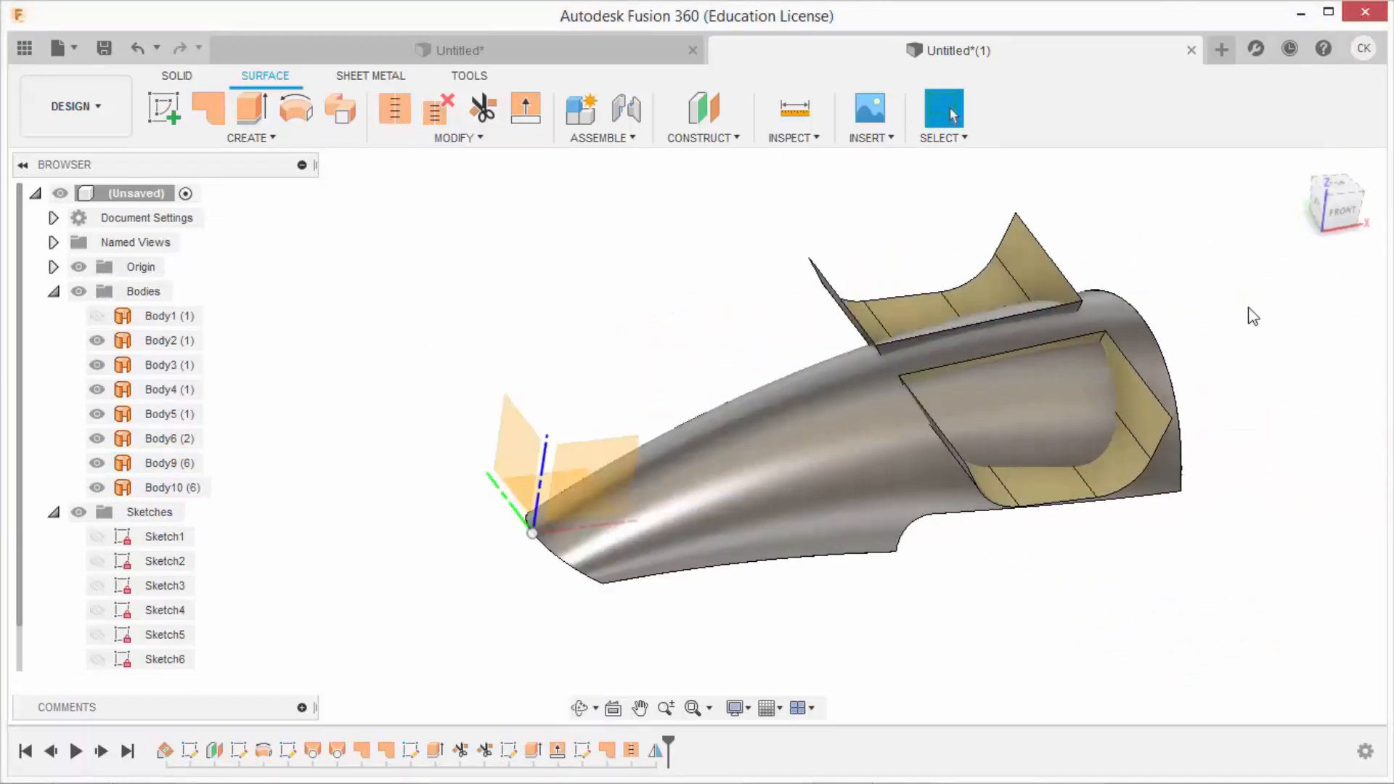
pyautogui.click(500, 114)
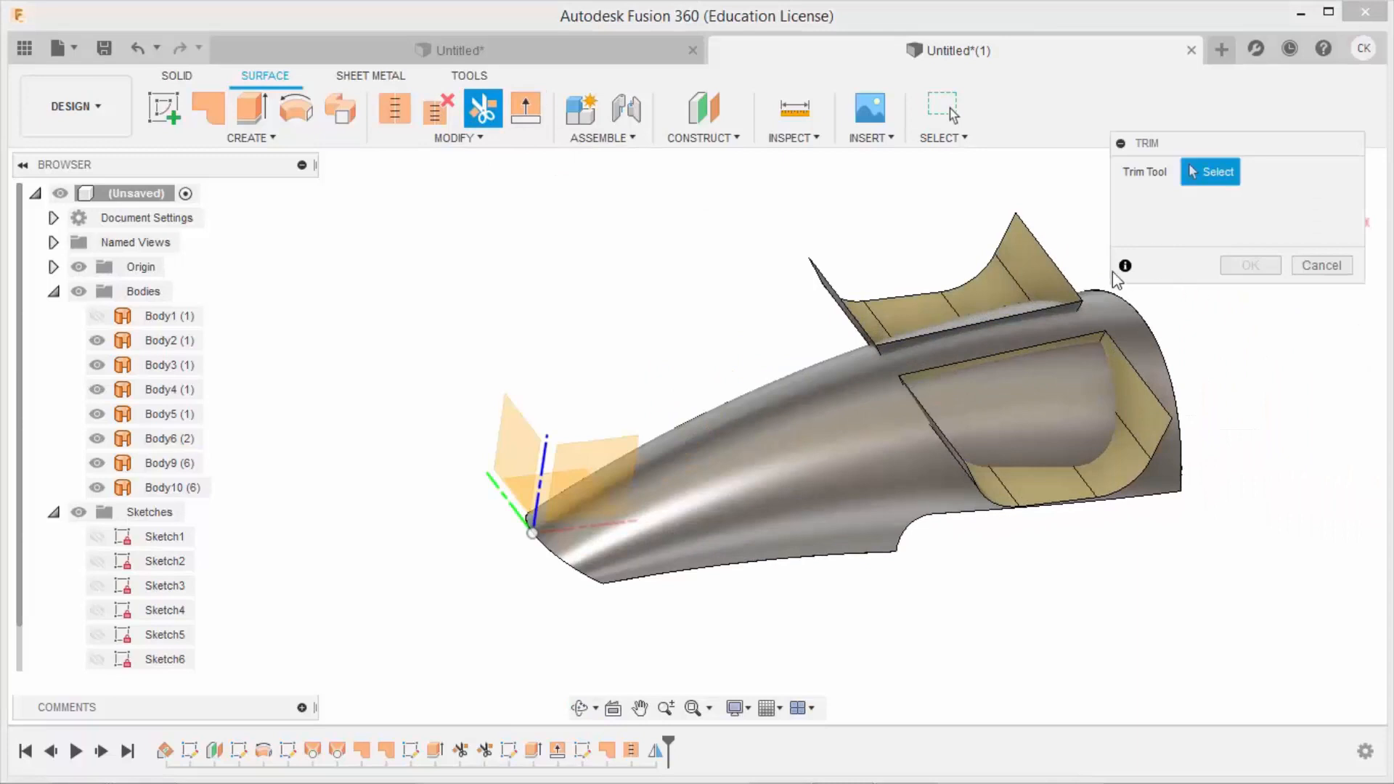
pyautogui.click(1014, 274)
pyautogui.click(1251, 265)
# Trim the area of Body3 enclosed by the original front recess body, using that body as the trim tool
pyautogui.scroll(2, 1234, 247)
pyautogui.click(483, 109)
pyautogui.click(1106, 381)
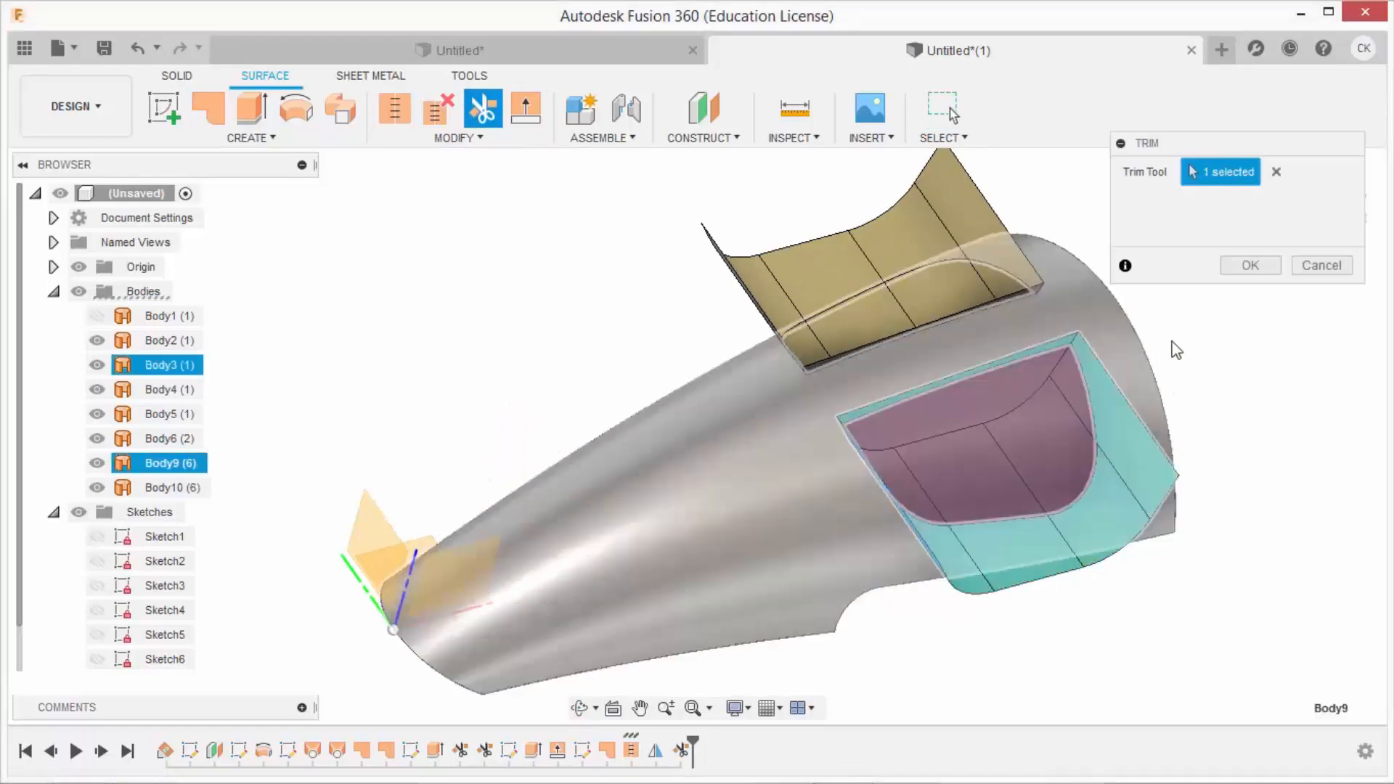
pyautogui.click(1251, 265)
# Trim the parts of both recess bodies protruding outside the hull, using Body3 as the trim tool
pyautogui.click(484, 116)
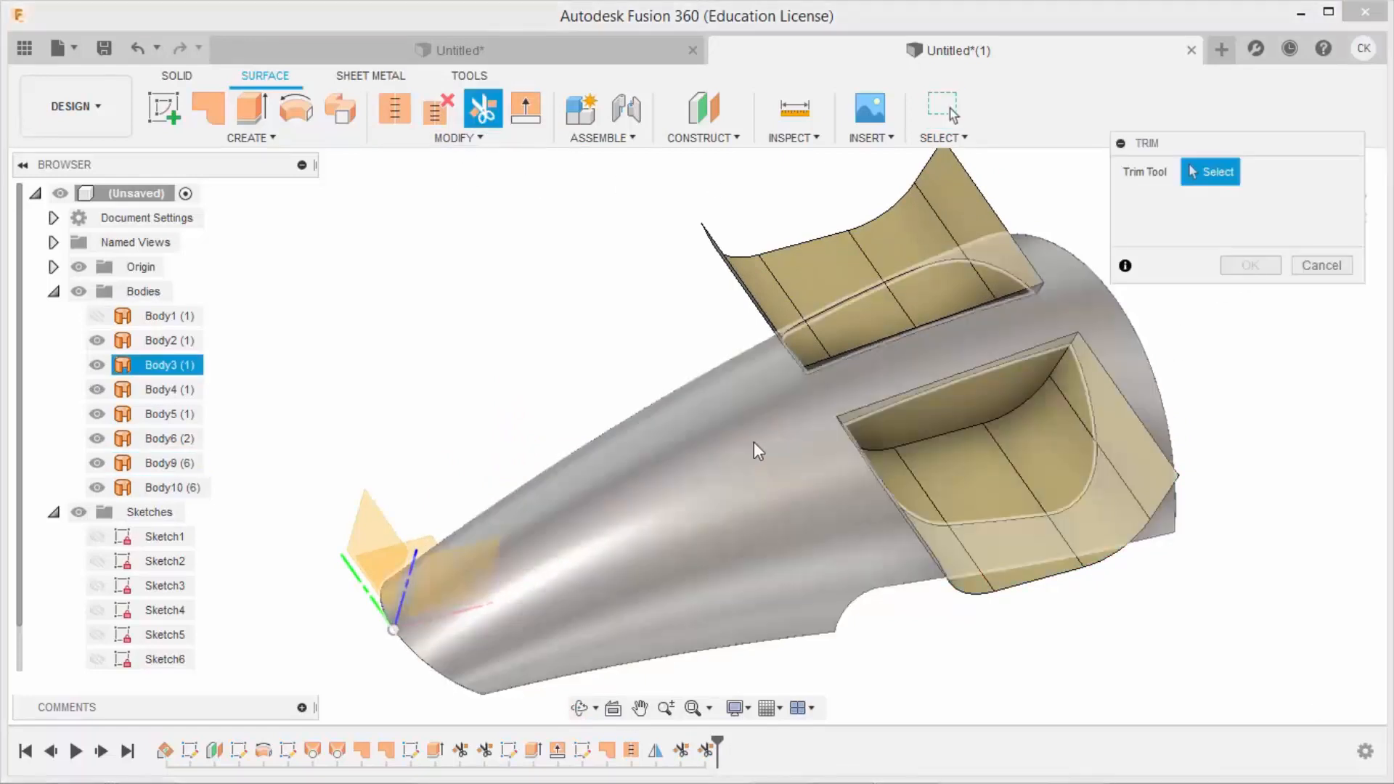
pyautogui.click(896, 286)
pyautogui.click(1111, 475)
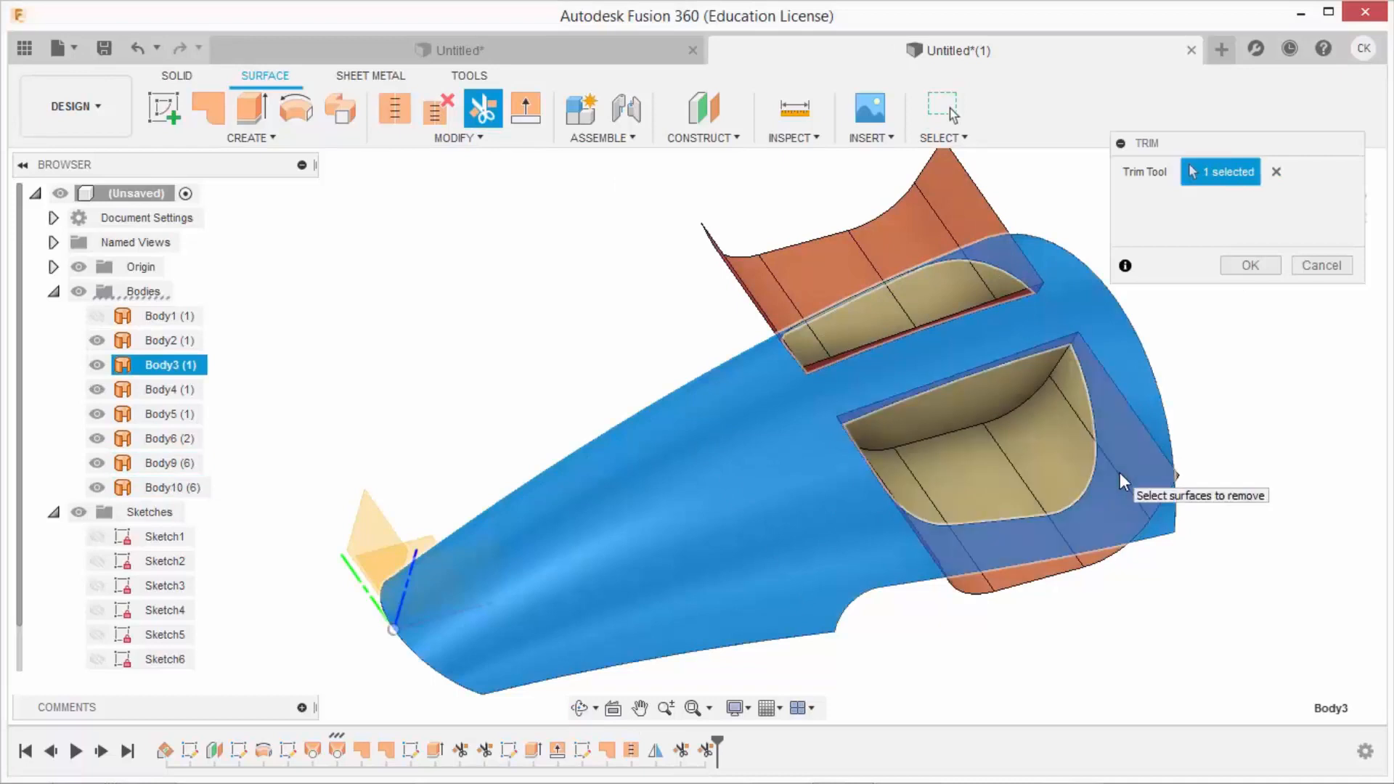
pyautogui.click(1238, 265)
pyautogui.keyDown('shift'); pyautogui.moveTo(1201, 389); pyautogui.dragTo(1182, 368, button='middle'); pyautogui.keyUp('shift')
pyautogui.press('Escape')
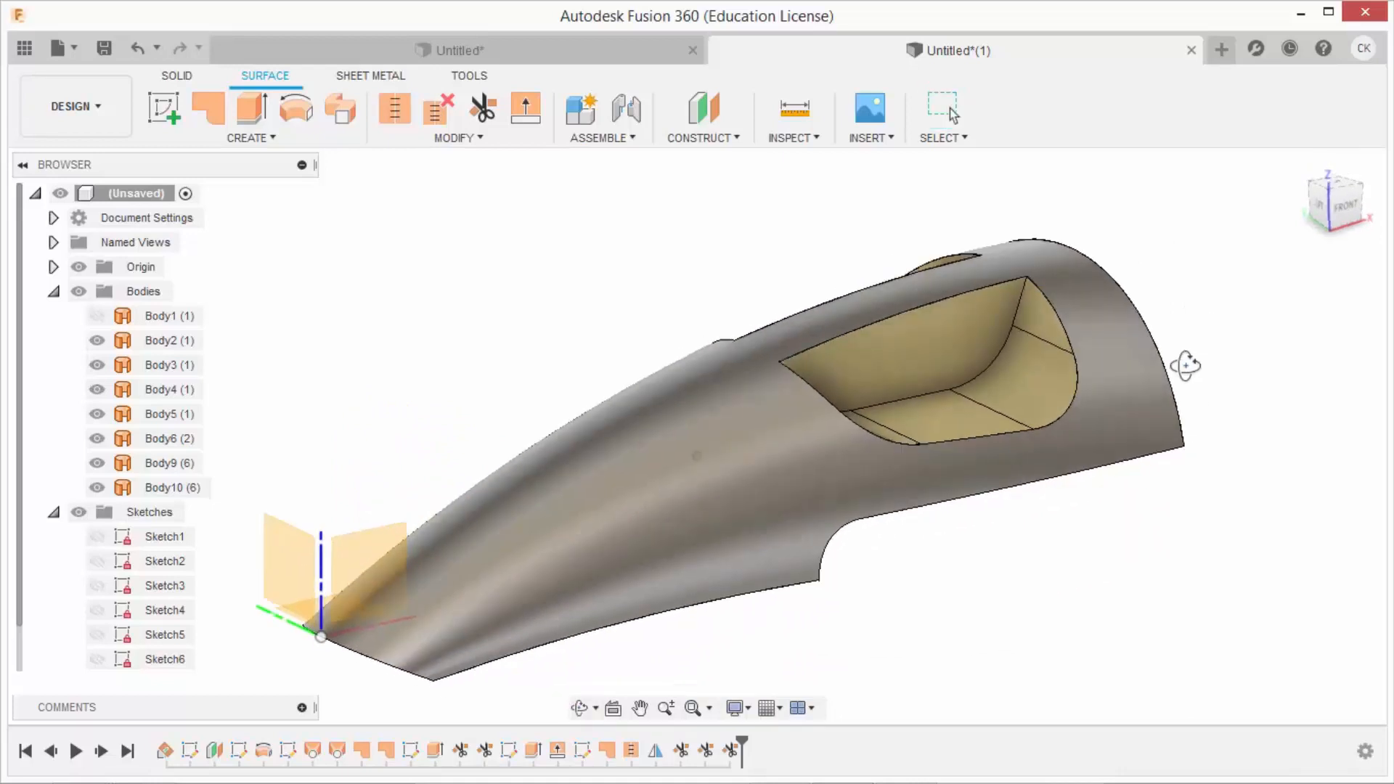
# Start a sketch on the XZ plane and create the intersection curve of the Body3 face with it
pyautogui.click(165, 120)
pyautogui.click(383, 551)
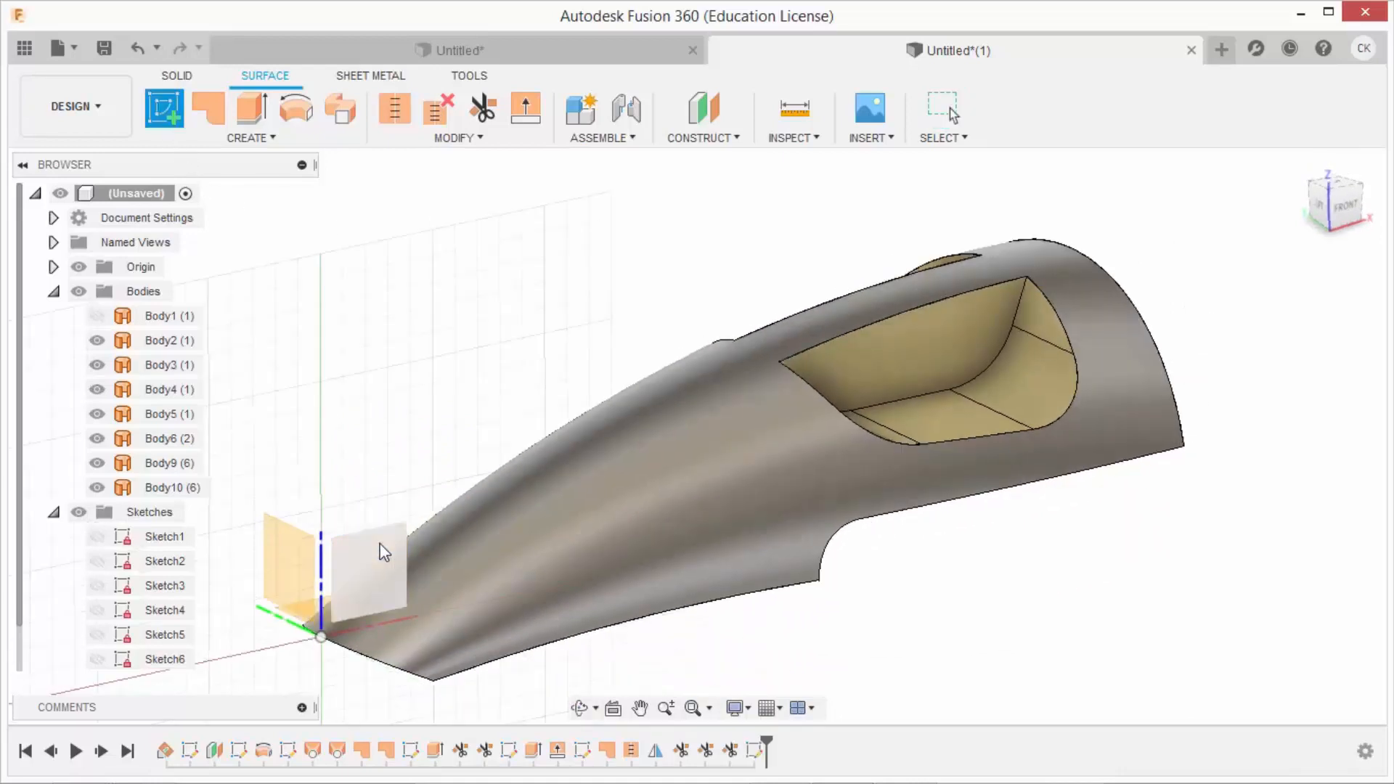
pyautogui.click(1303, 353)
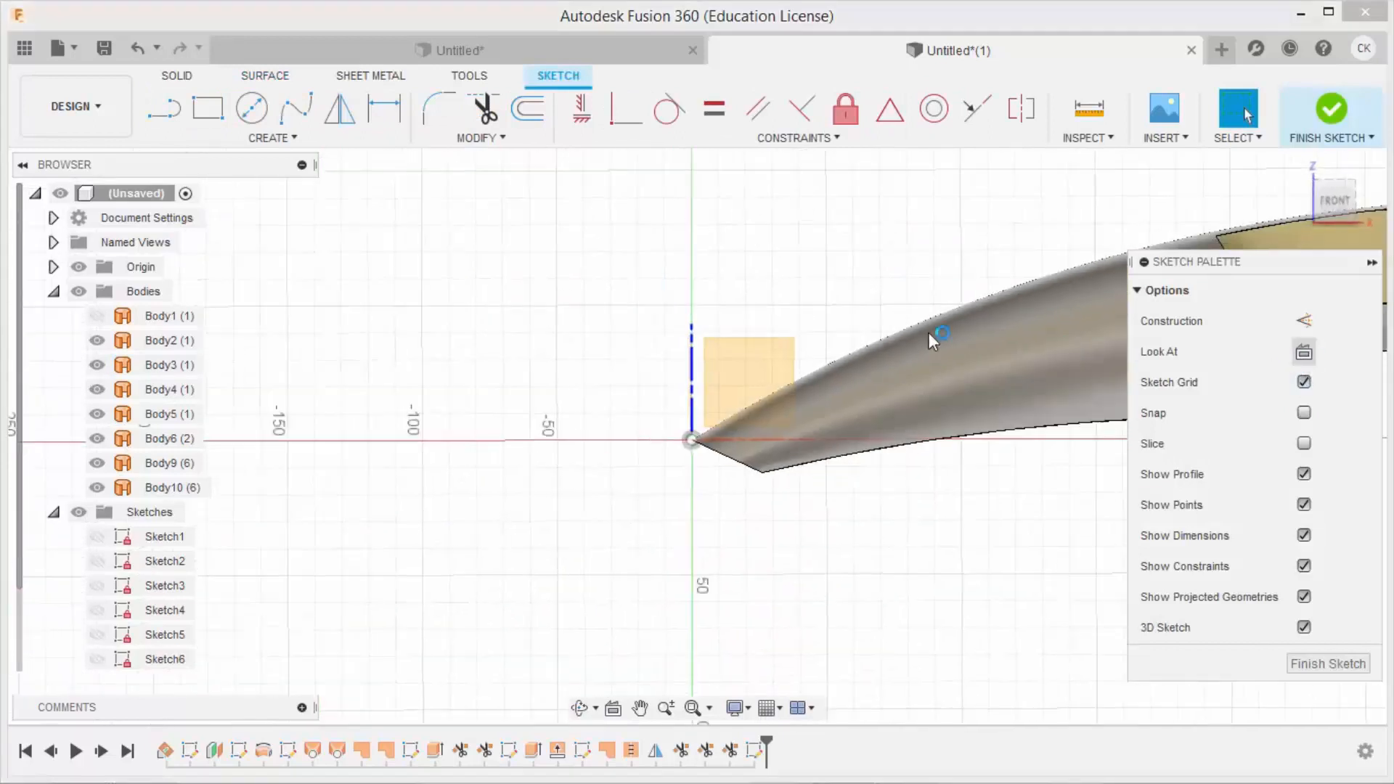
pyautogui.scroll(-2, 572, 367)
pyautogui.scroll(6, 983, 320)
pyautogui.keyDown('shift'); pyautogui.moveTo(809, 280); pyautogui.dragTo(857, 341, button='middle'); pyautogui.keyUp('shift')
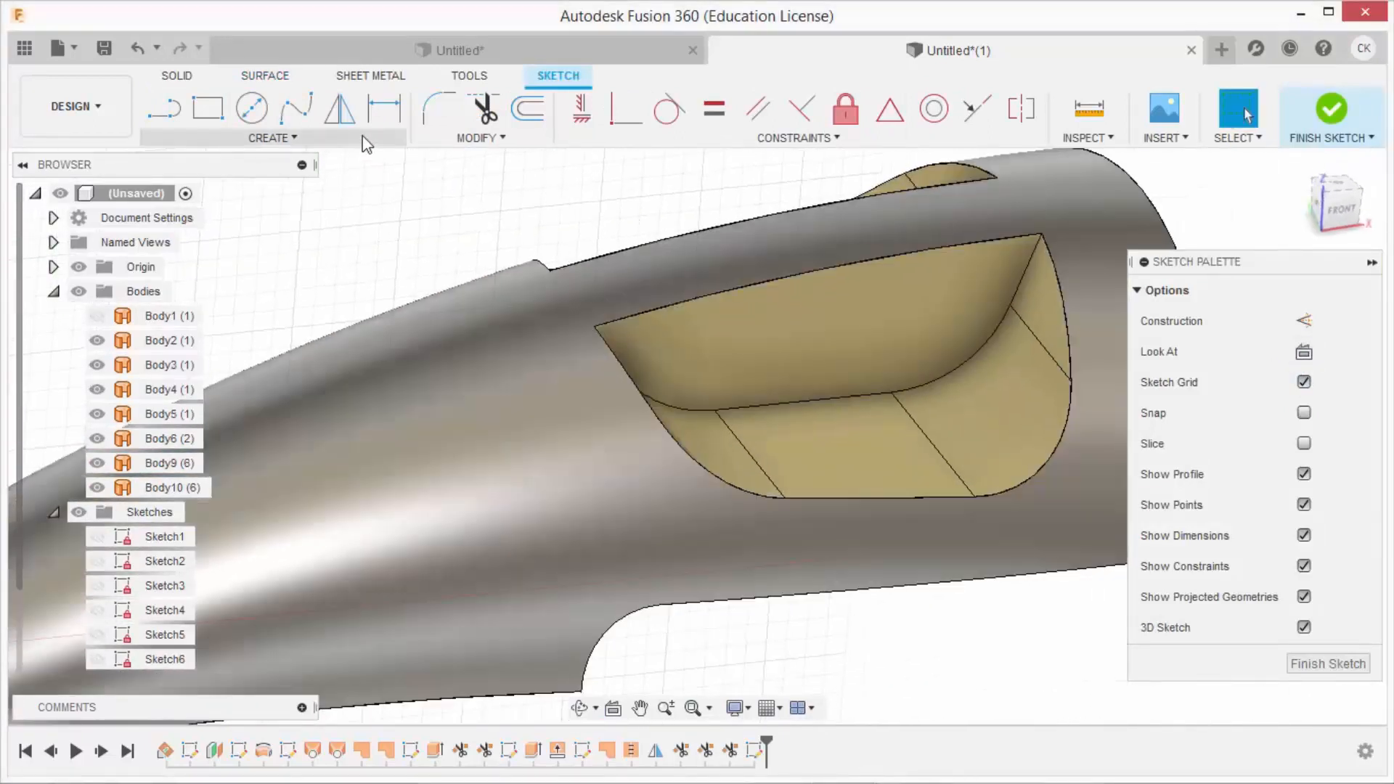
pyautogui.click(363, 137)
pyautogui.moveTo(247, 519)
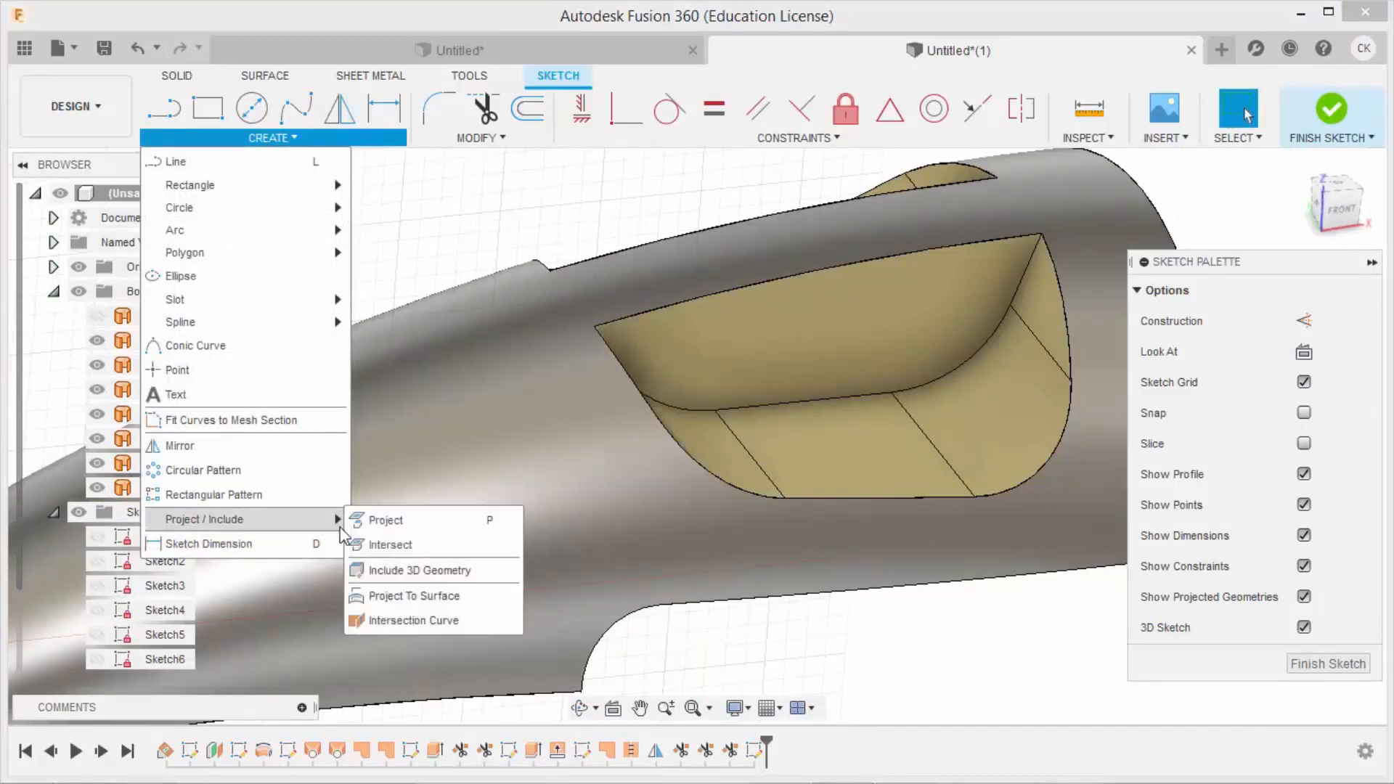
pyautogui.click(385, 543)
pyautogui.click(608, 293)
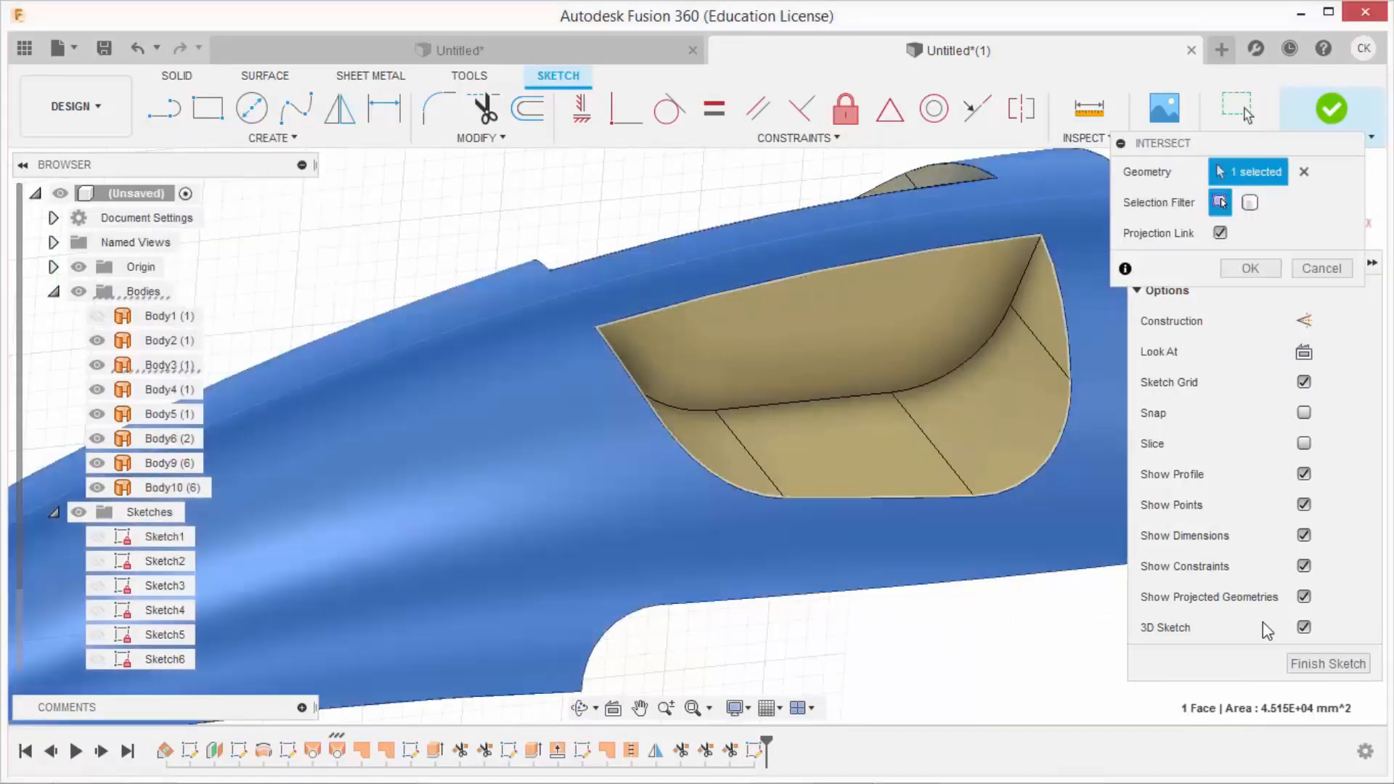
pyautogui.click(1256, 270)
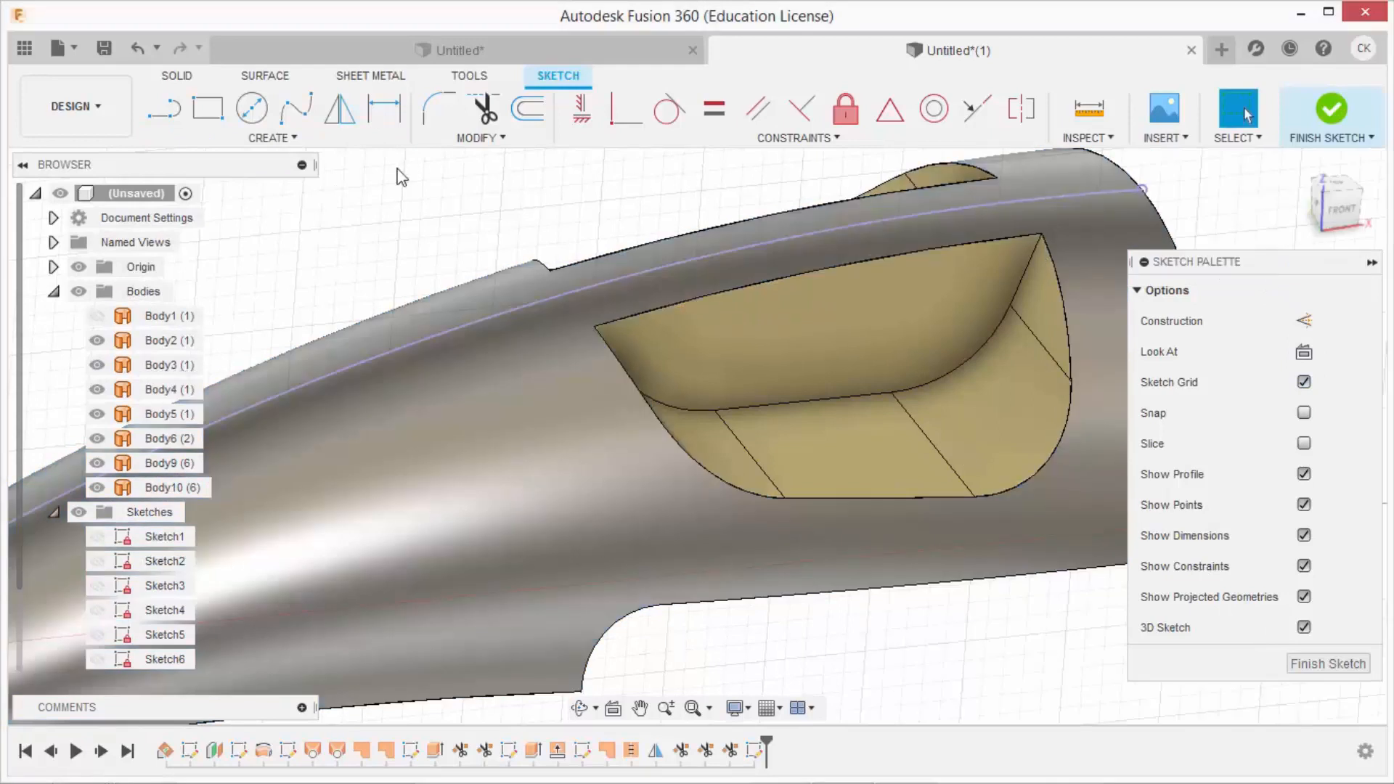
# Offset the intersection curve 8 mm downward, toward the inside of the hull
pyautogui.click(315, 136)
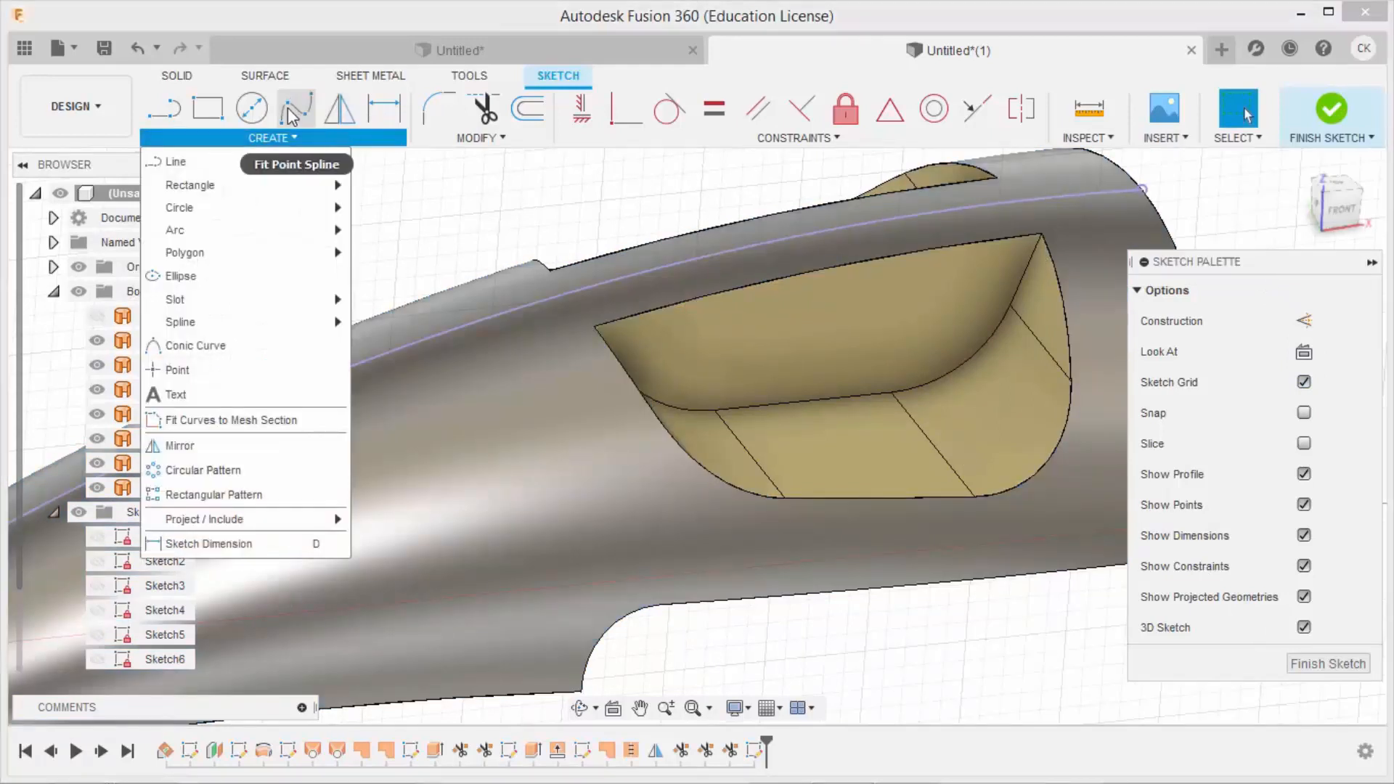
pyautogui.click(527, 109)
pyautogui.click(697, 261)
pyautogui.moveTo(697, 256); pyautogui.dragTo(704, 314)
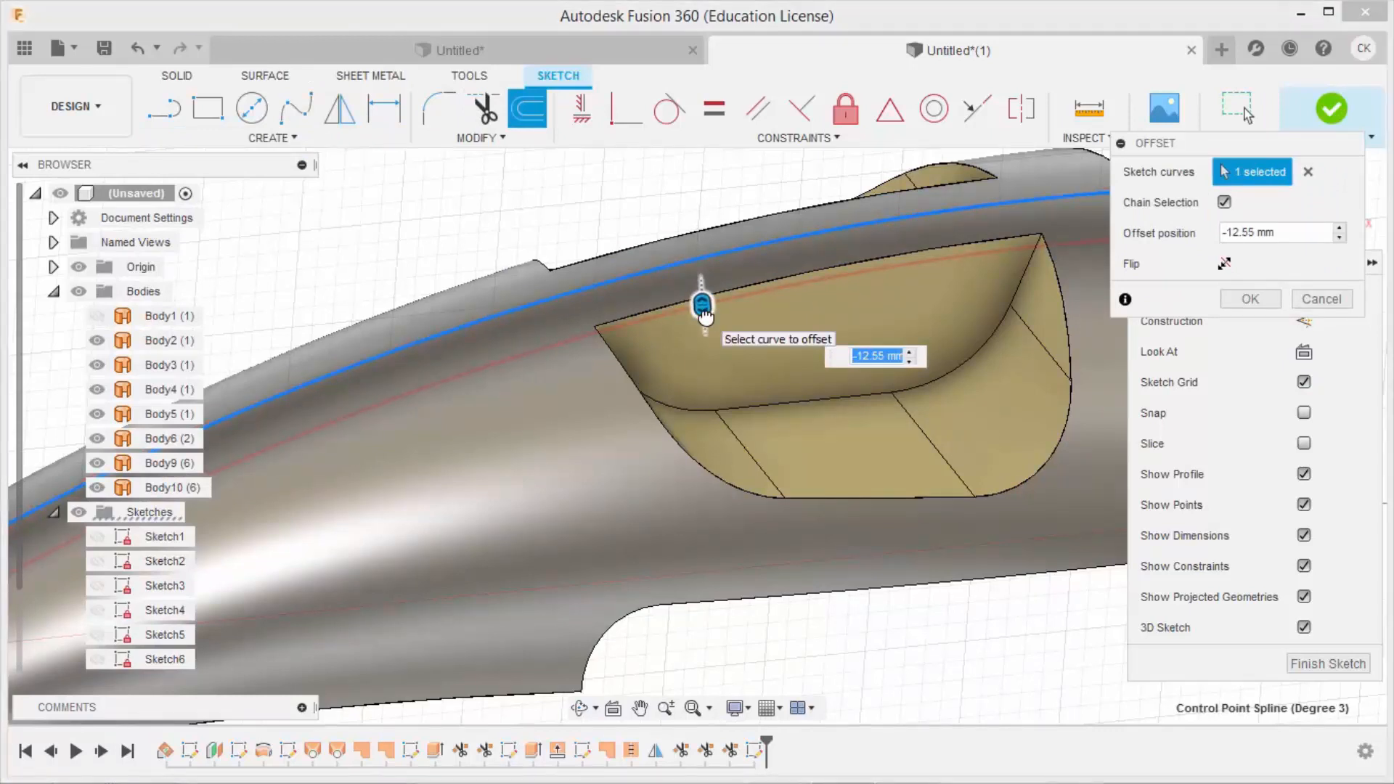
pyautogui.press('Return')
pyautogui.keyDown('shift'); pyautogui.moveTo(878, 345); pyautogui.dragTo(821, 319, button='middle'); pyautogui.keyUp('shift')
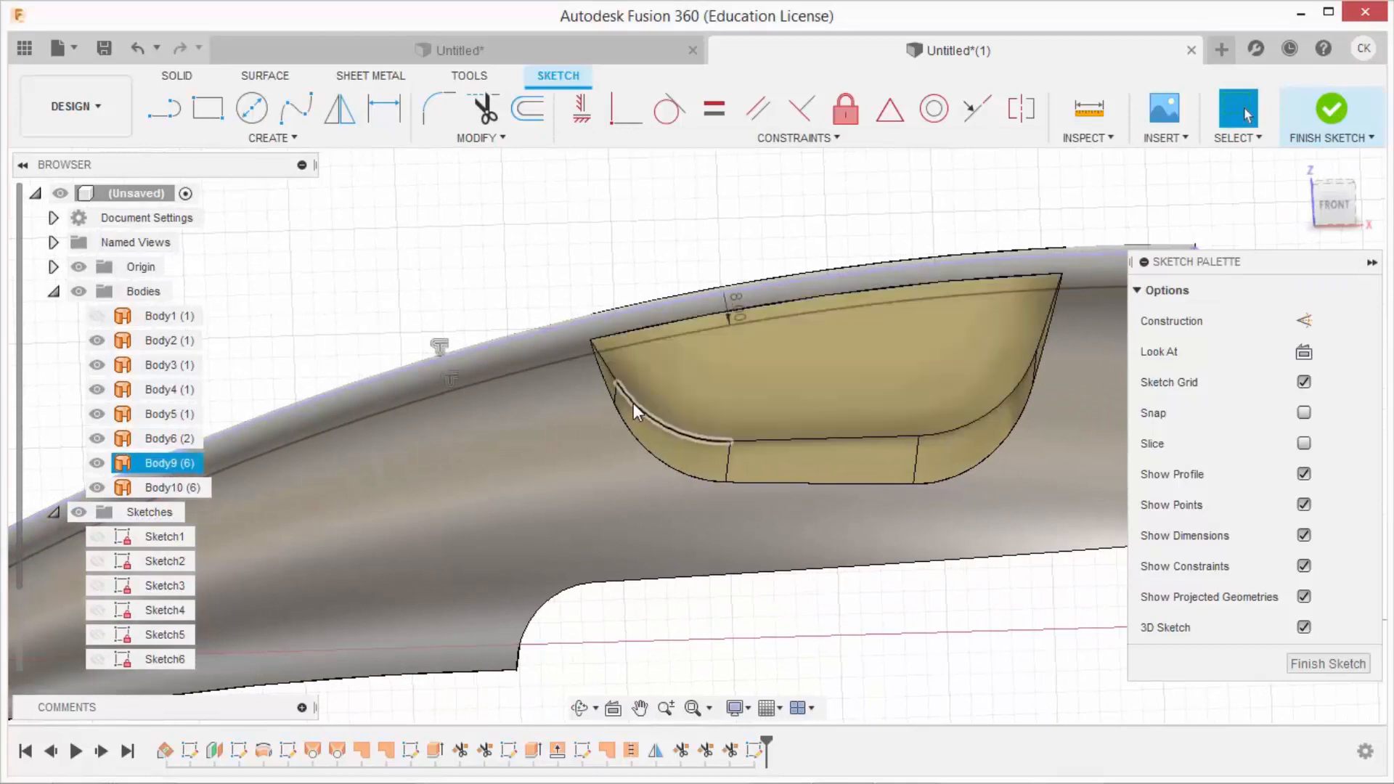
pyautogui.click(652, 397)
pyautogui.click(528, 108)
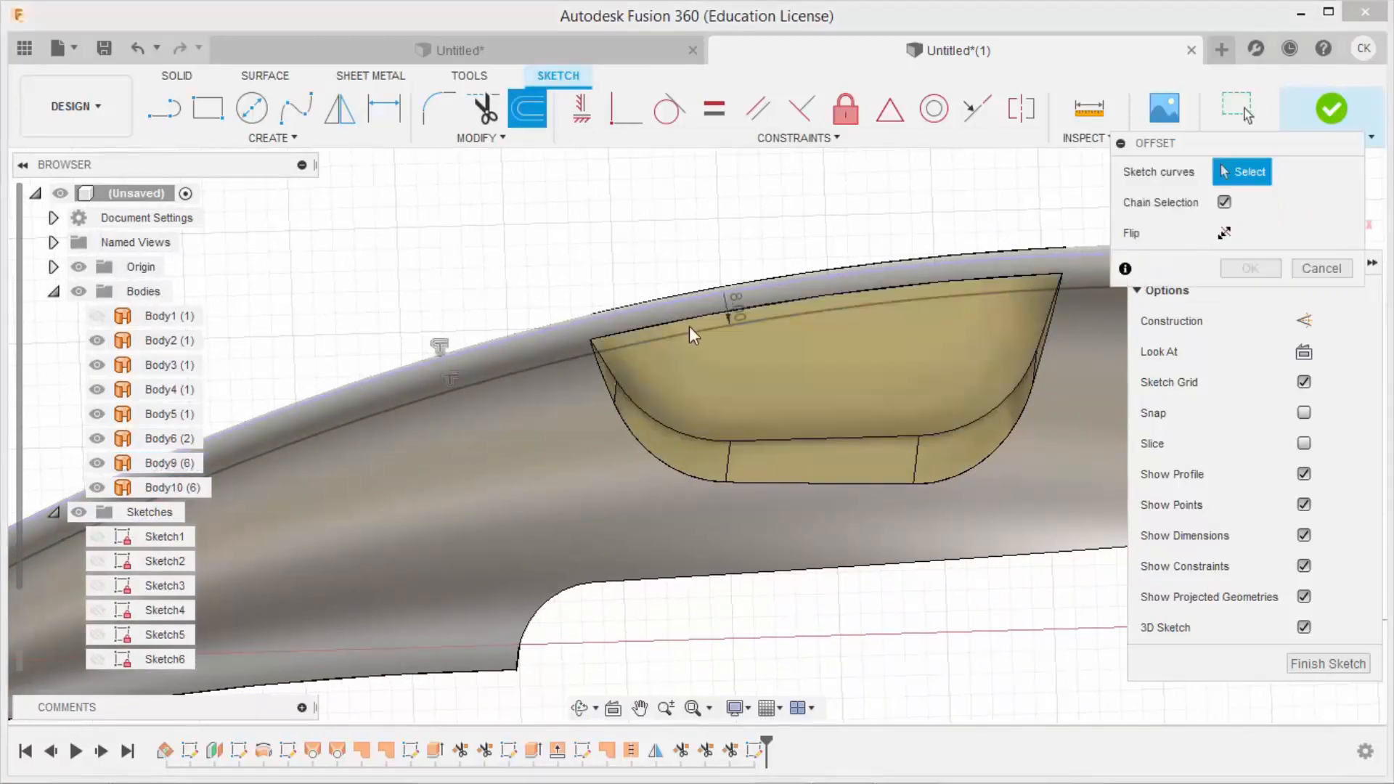
pyautogui.click(1322, 268)
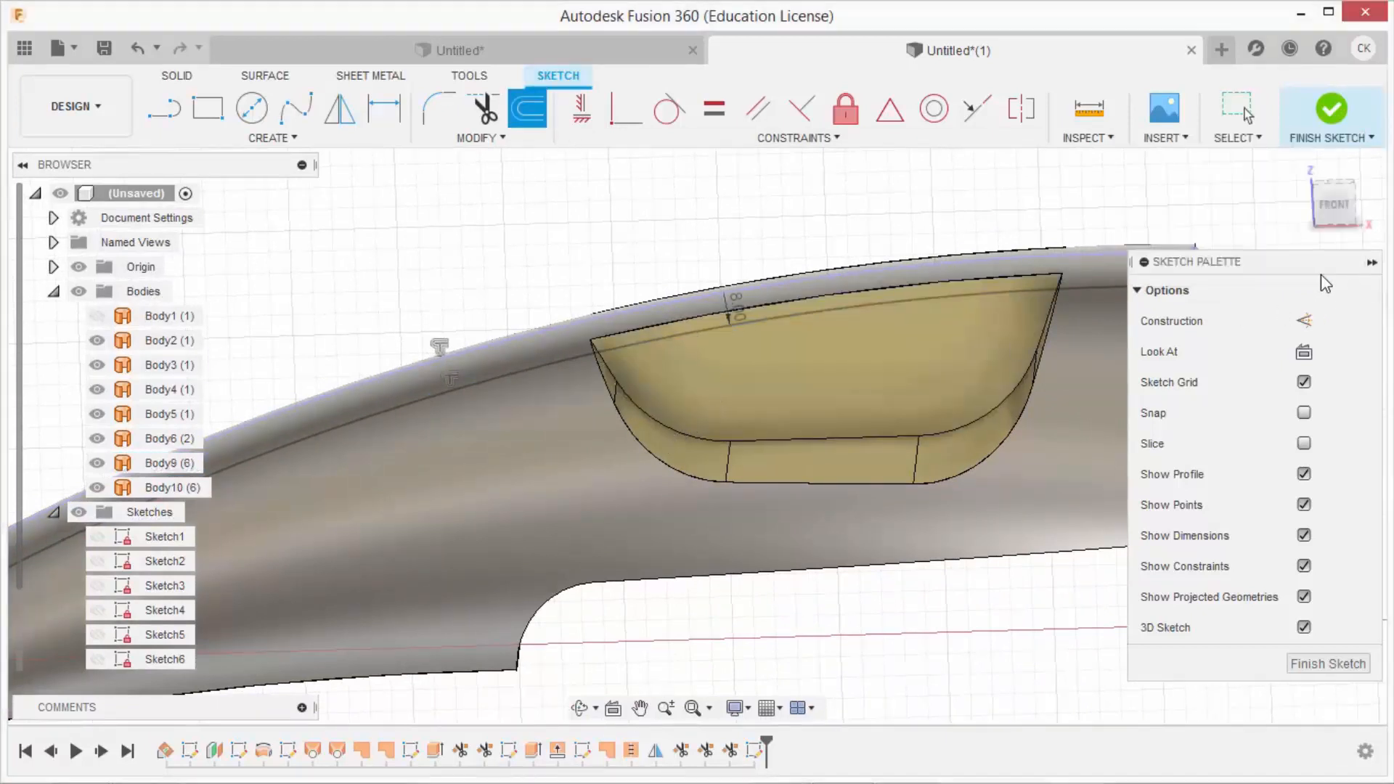
# Project the flat inner end face of the front recess into the sketch
pyautogui.click(802, 377)
pyautogui.click(313, 139)
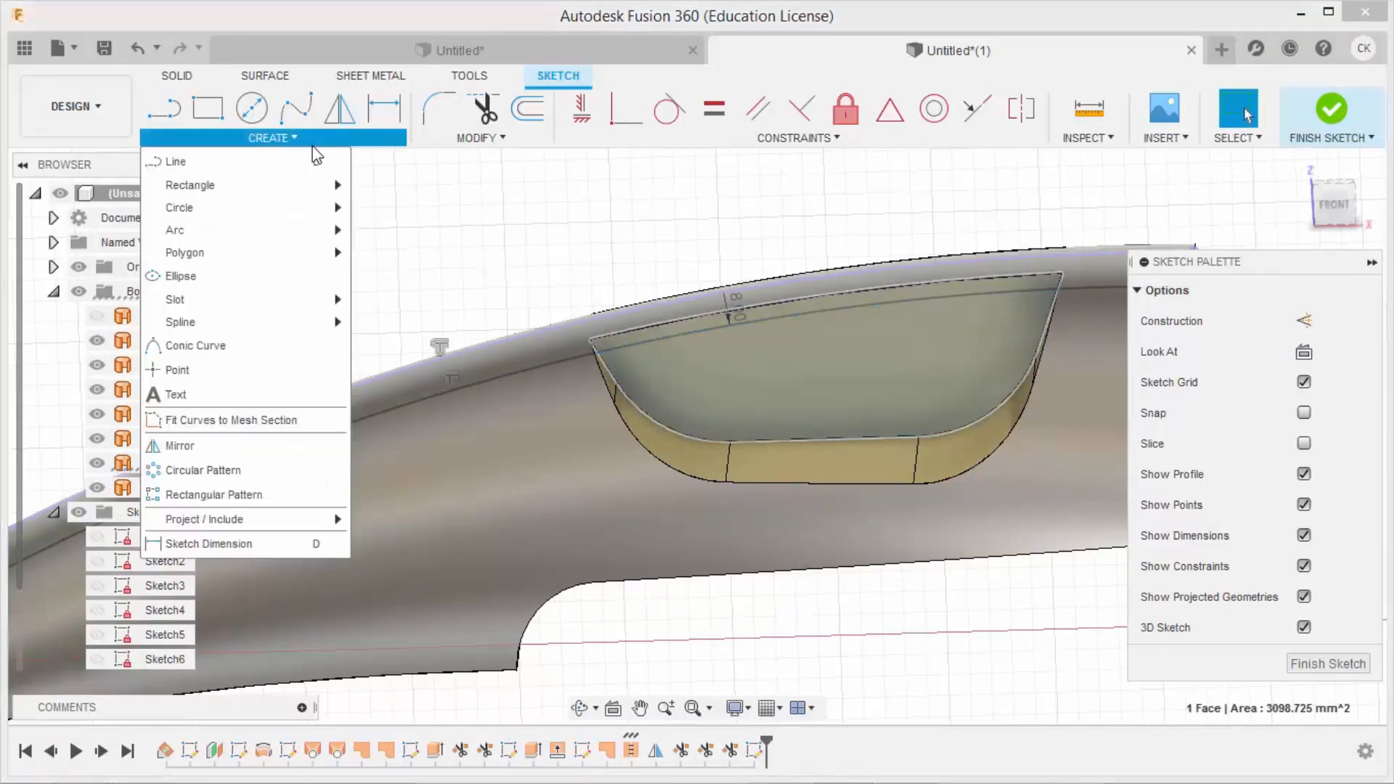
pyautogui.moveTo(242, 520)
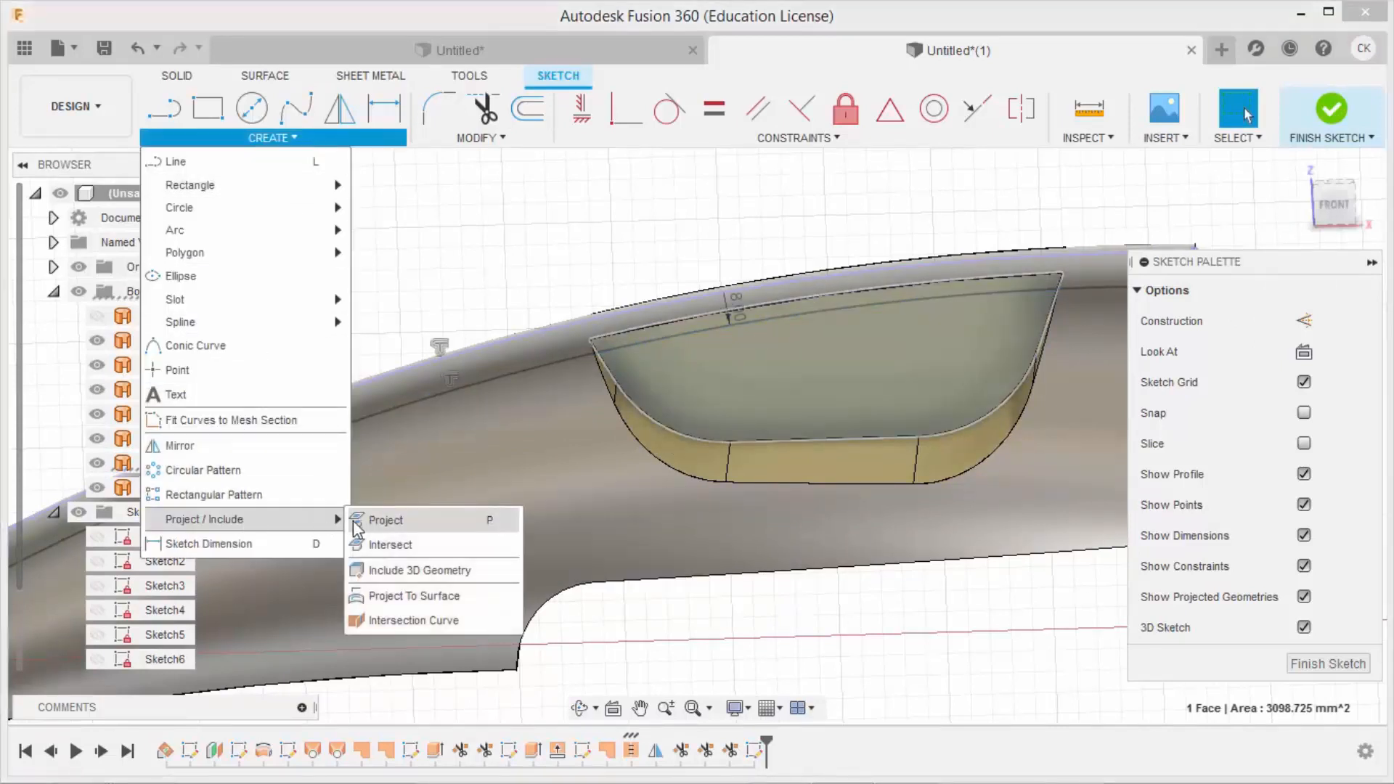
pyautogui.click(381, 518)
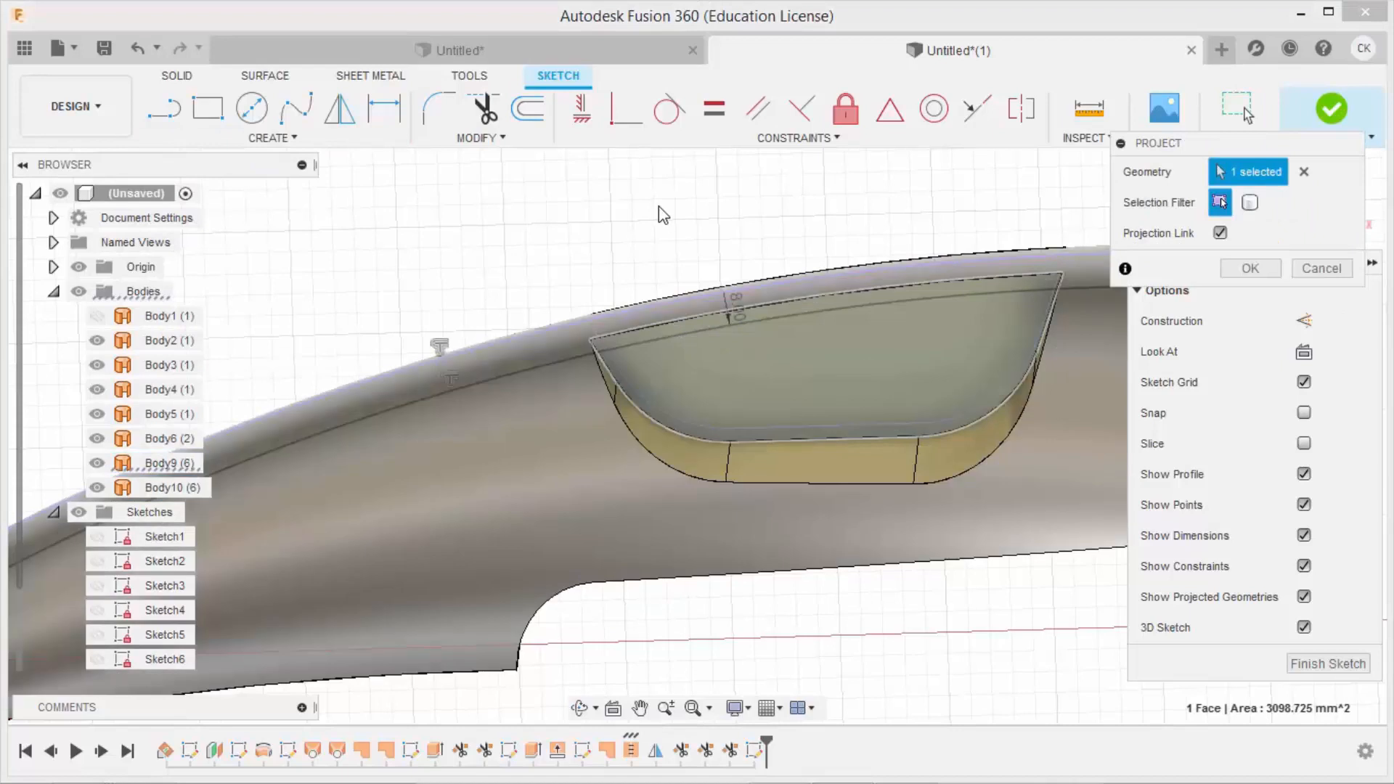
pyautogui.keyDown('shift'); pyautogui.moveTo(709, 351); pyautogui.dragTo(747, 327, button='middle'); pyautogui.keyUp('shift')
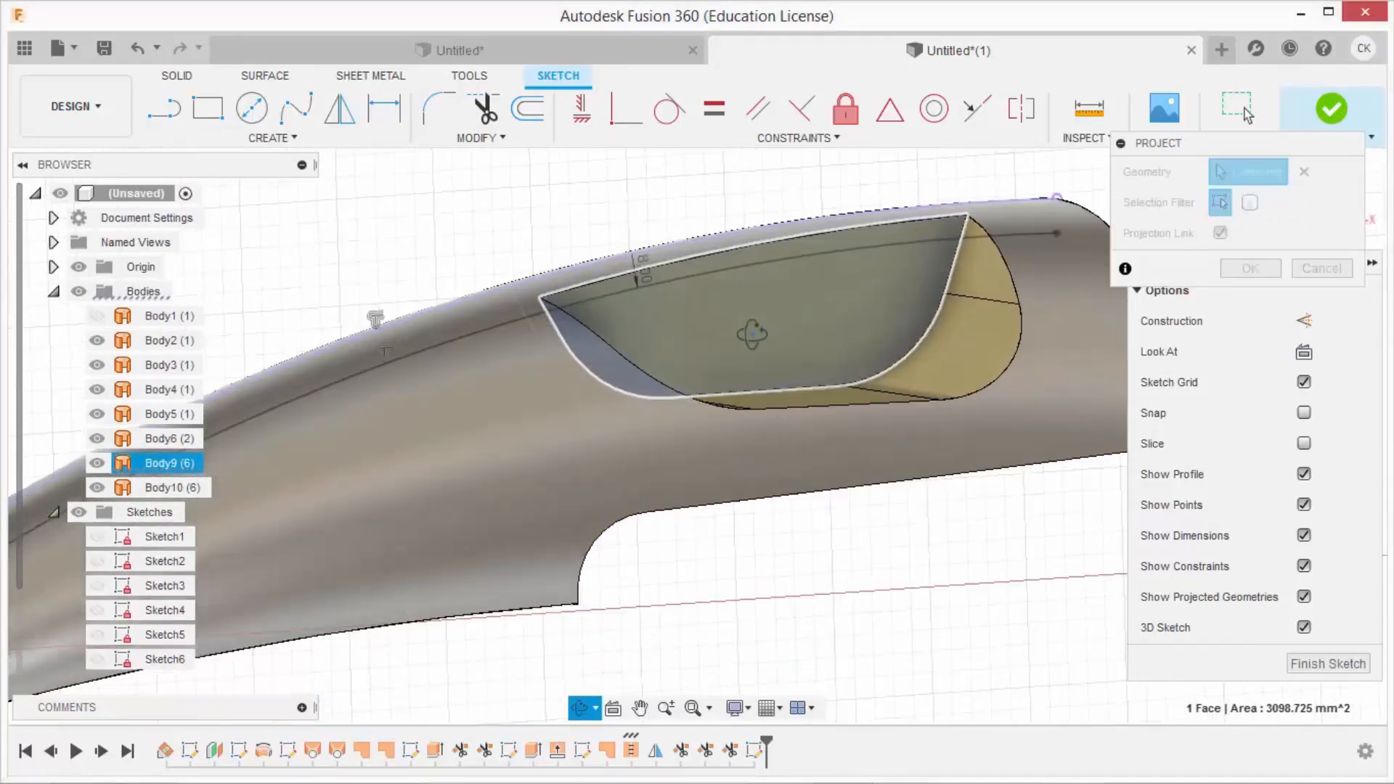
pyautogui.click(761, 339)
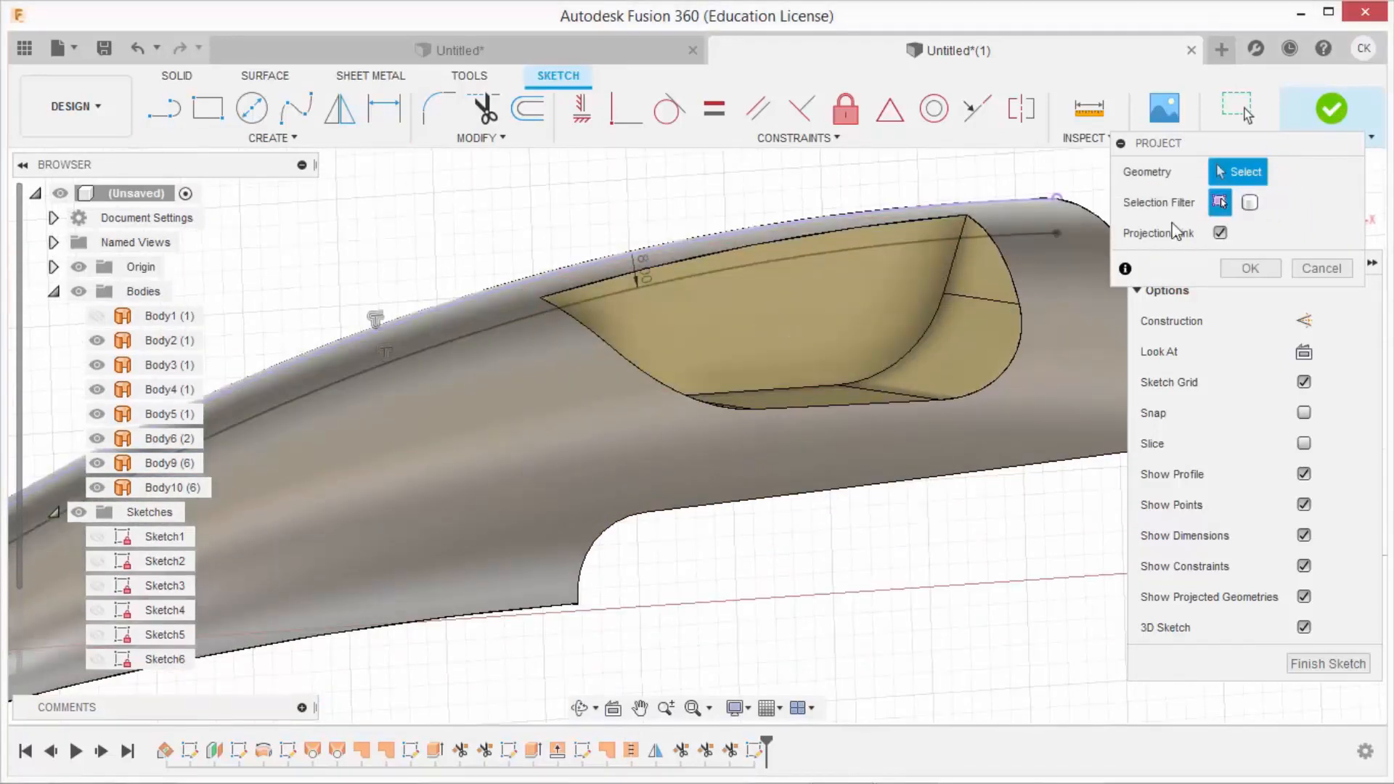
# Project the side, corner and lower edges of the recess's inner face into the sketch, keeping them linked
pyautogui.click(1269, 268)
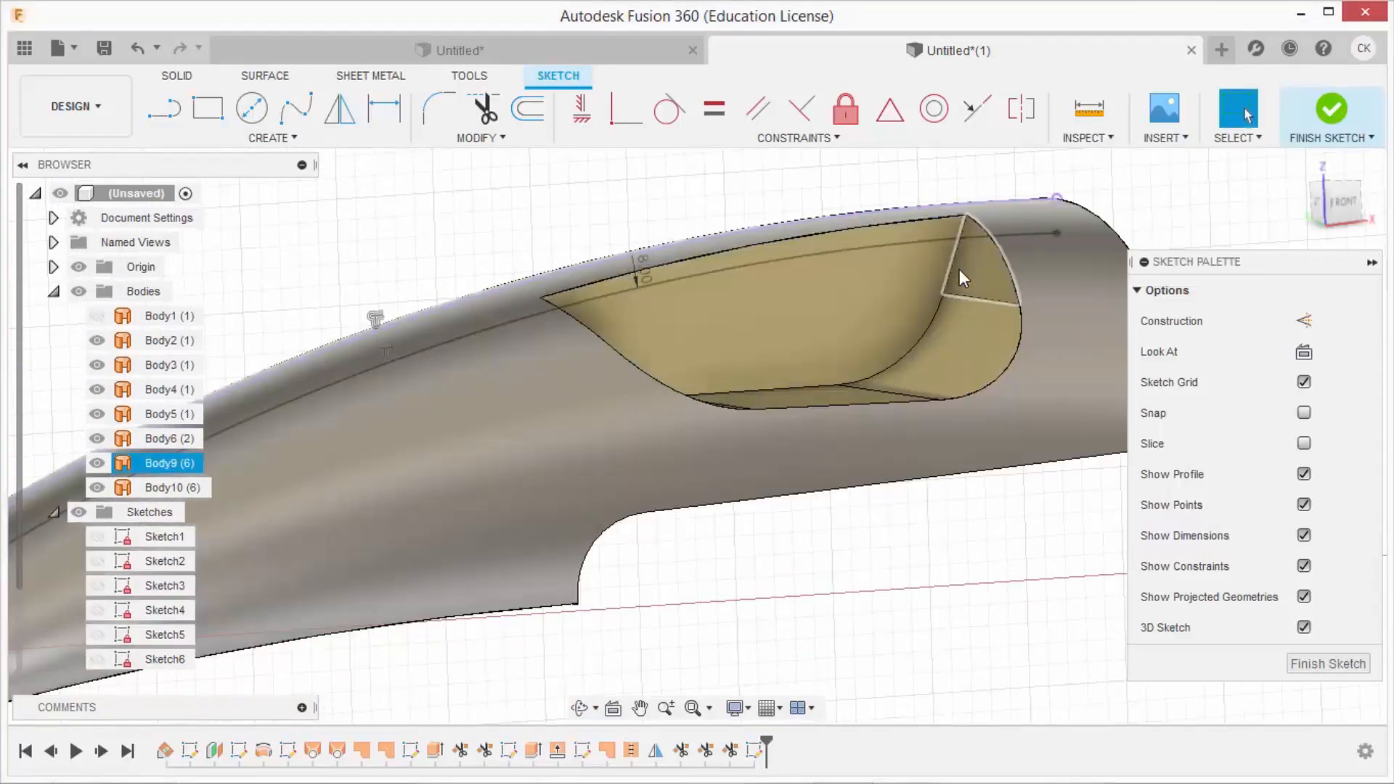
pyautogui.click(957, 268)
pyautogui.click(928, 331)
pyautogui.keyDown('shift'); pyautogui.moveTo(809, 344); pyautogui.dragTo(748, 369, button='middle'); pyautogui.keyUp('shift')
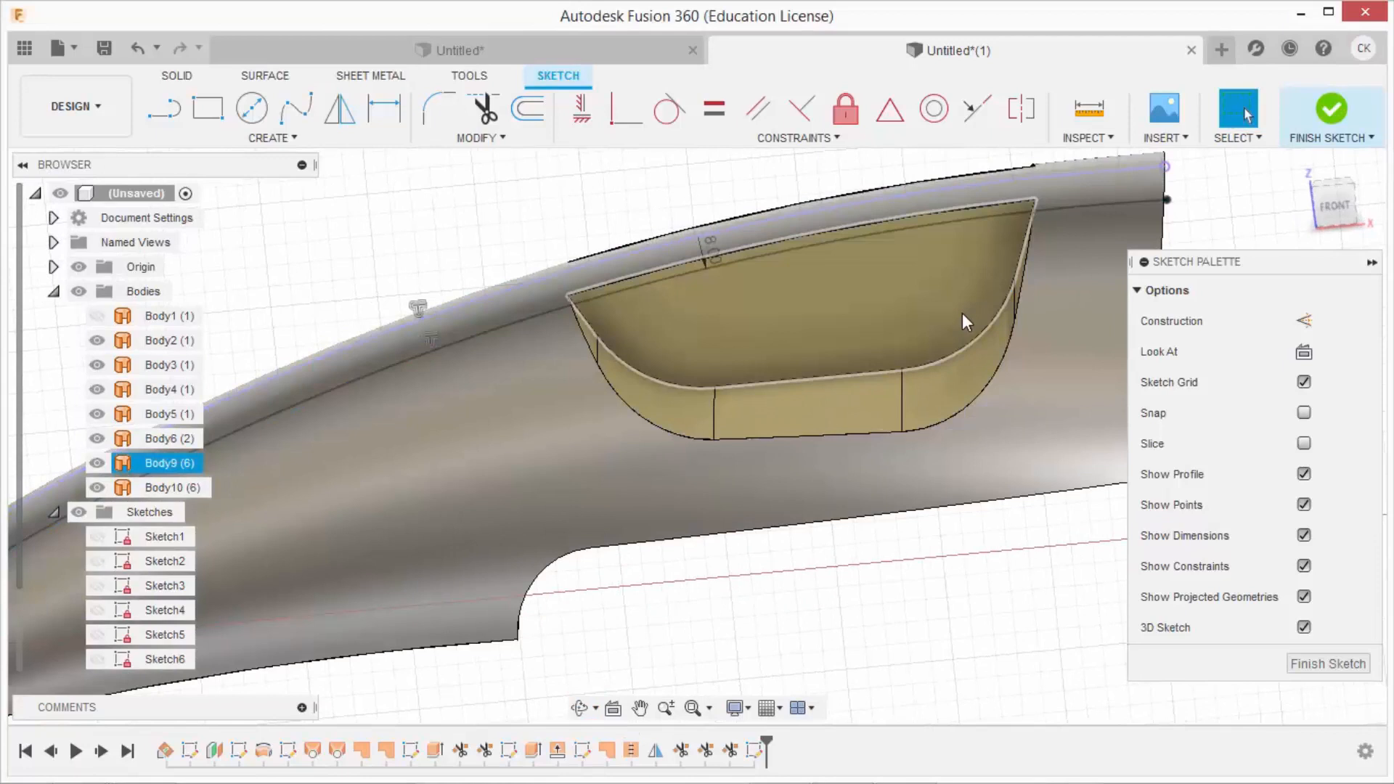
pyautogui.click(1022, 247)
pyautogui.click(1006, 298)
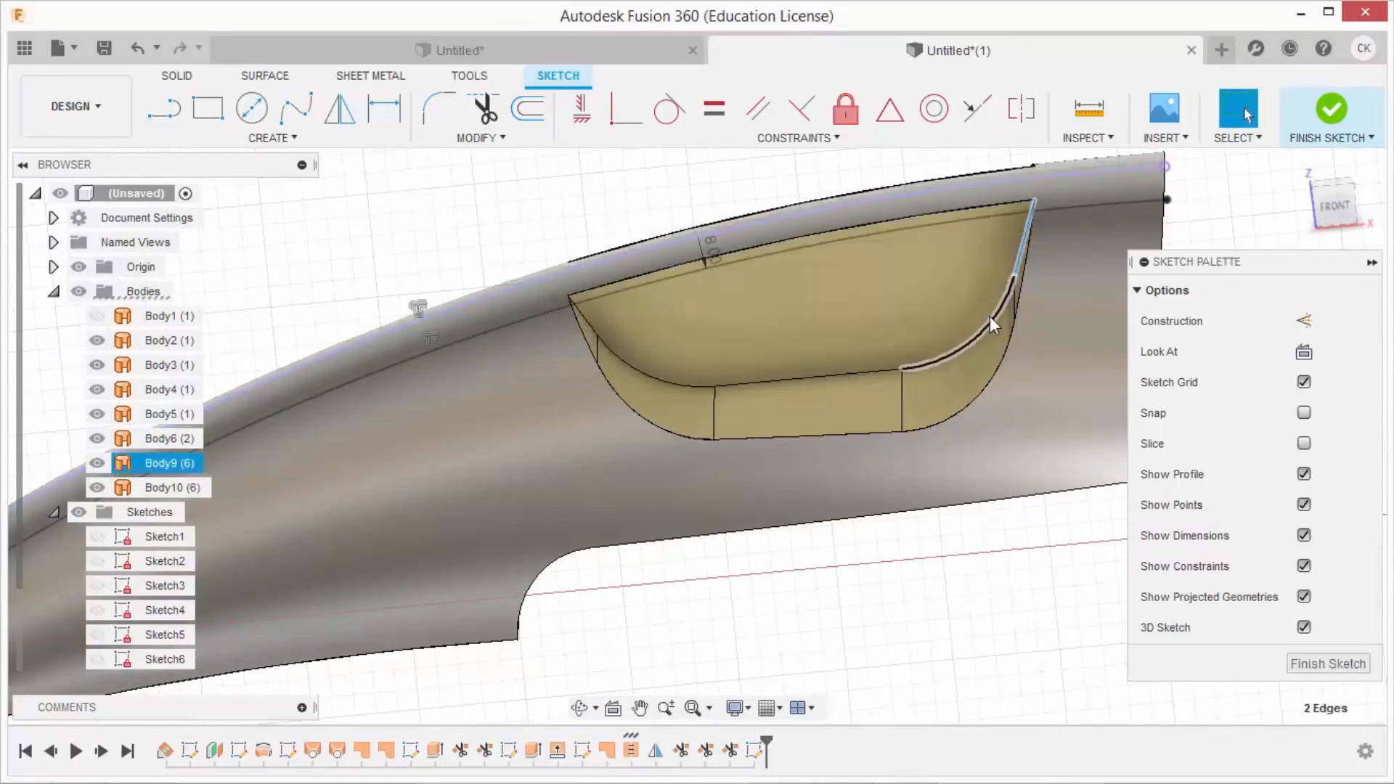
pyautogui.click(862, 373)
pyautogui.click(606, 346)
pyautogui.click(301, 138)
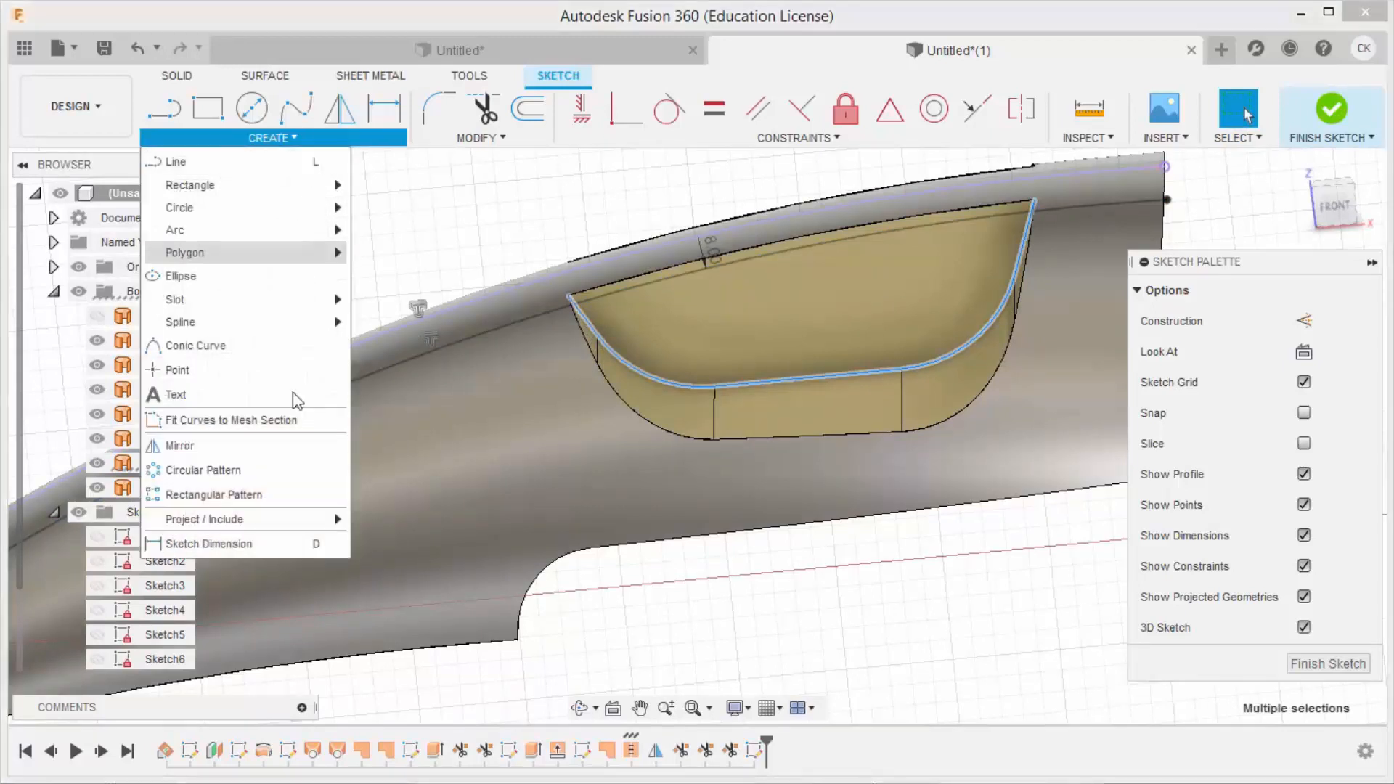
pyautogui.click(373, 520)
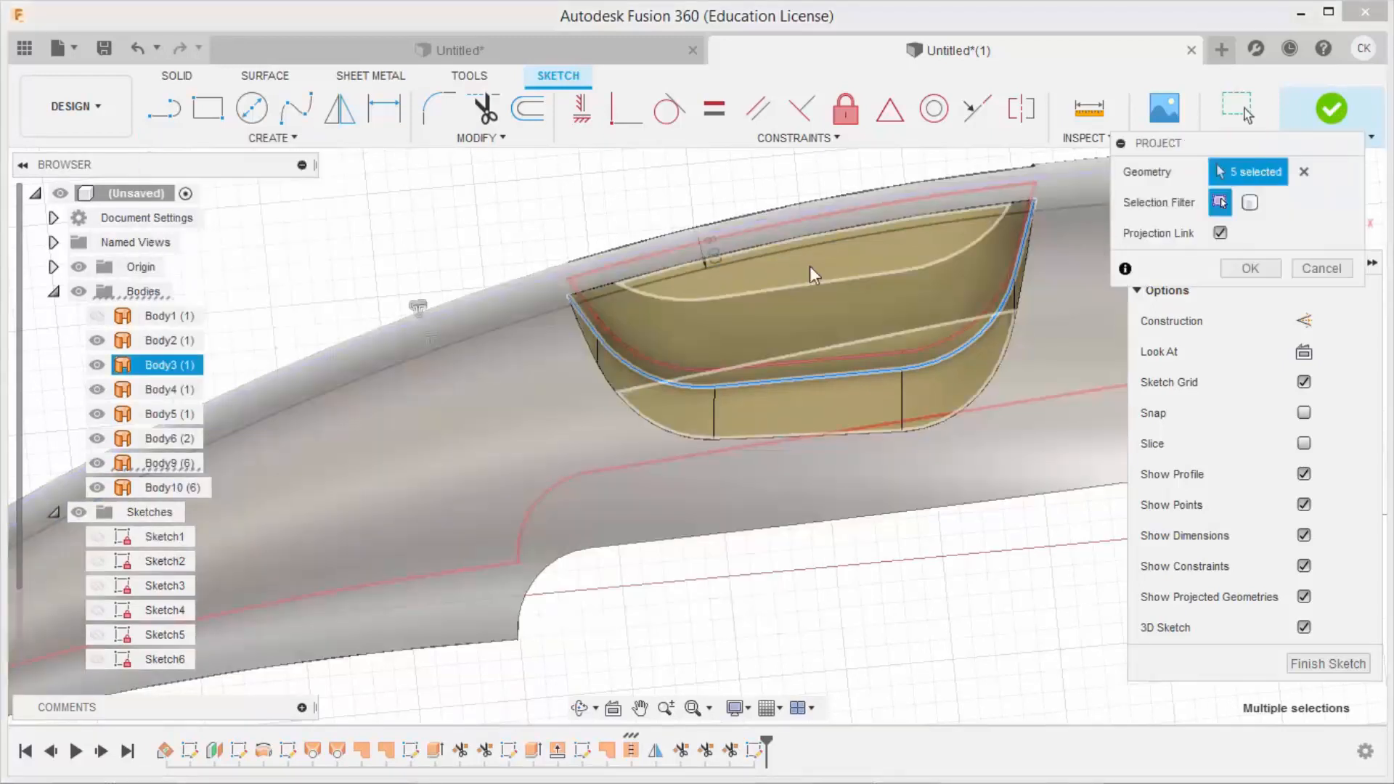
pyautogui.click(1258, 271)
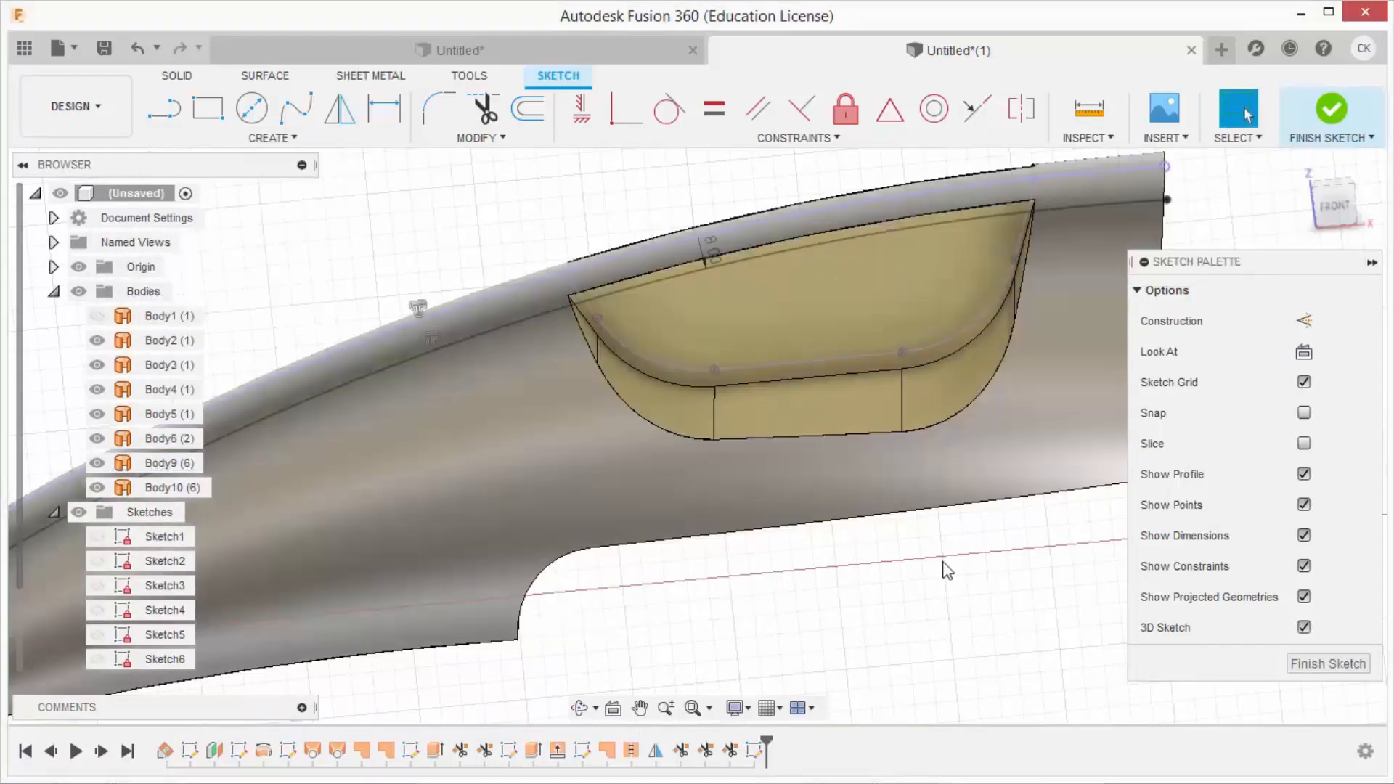
# Offset the projected chain of recess edges 6 mm inward
pyautogui.keyDown('shift'); pyautogui.moveTo(973, 298); pyautogui.dragTo(990, 508, button='middle'); pyautogui.keyUp('shift')
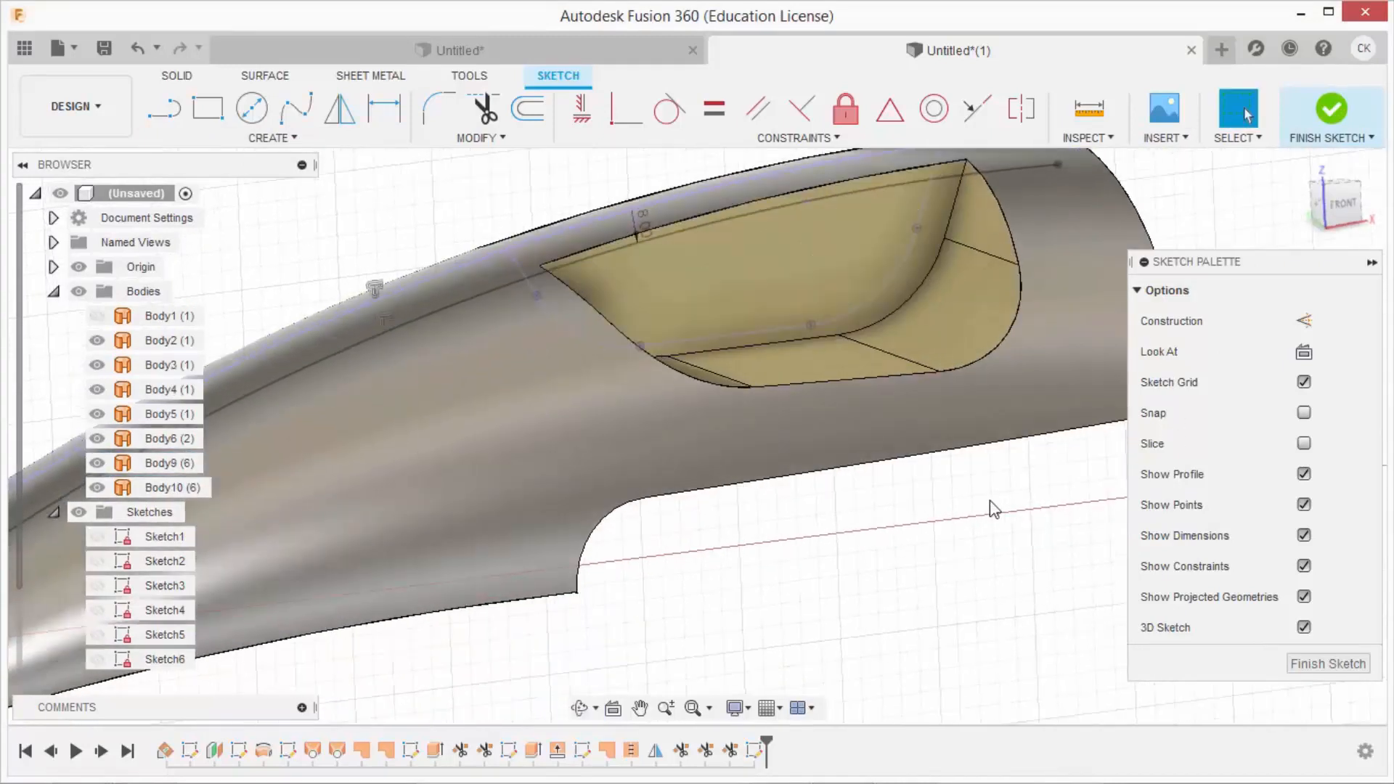
pyautogui.scroll(-2, 990, 512)
pyautogui.scroll(3, 908, 215)
pyautogui.scroll(2, 878, 204)
pyautogui.scroll(-1, 369, 191)
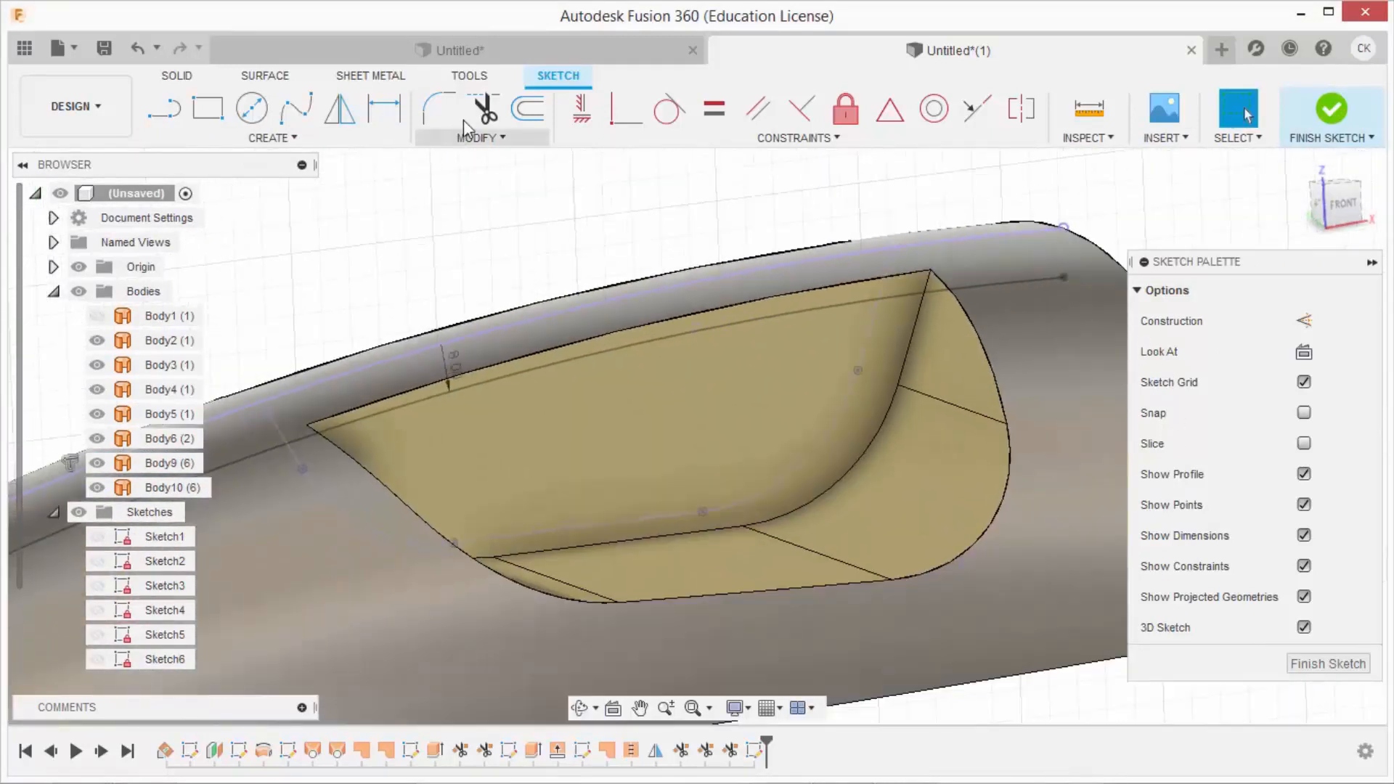
pyautogui.click(473, 116)
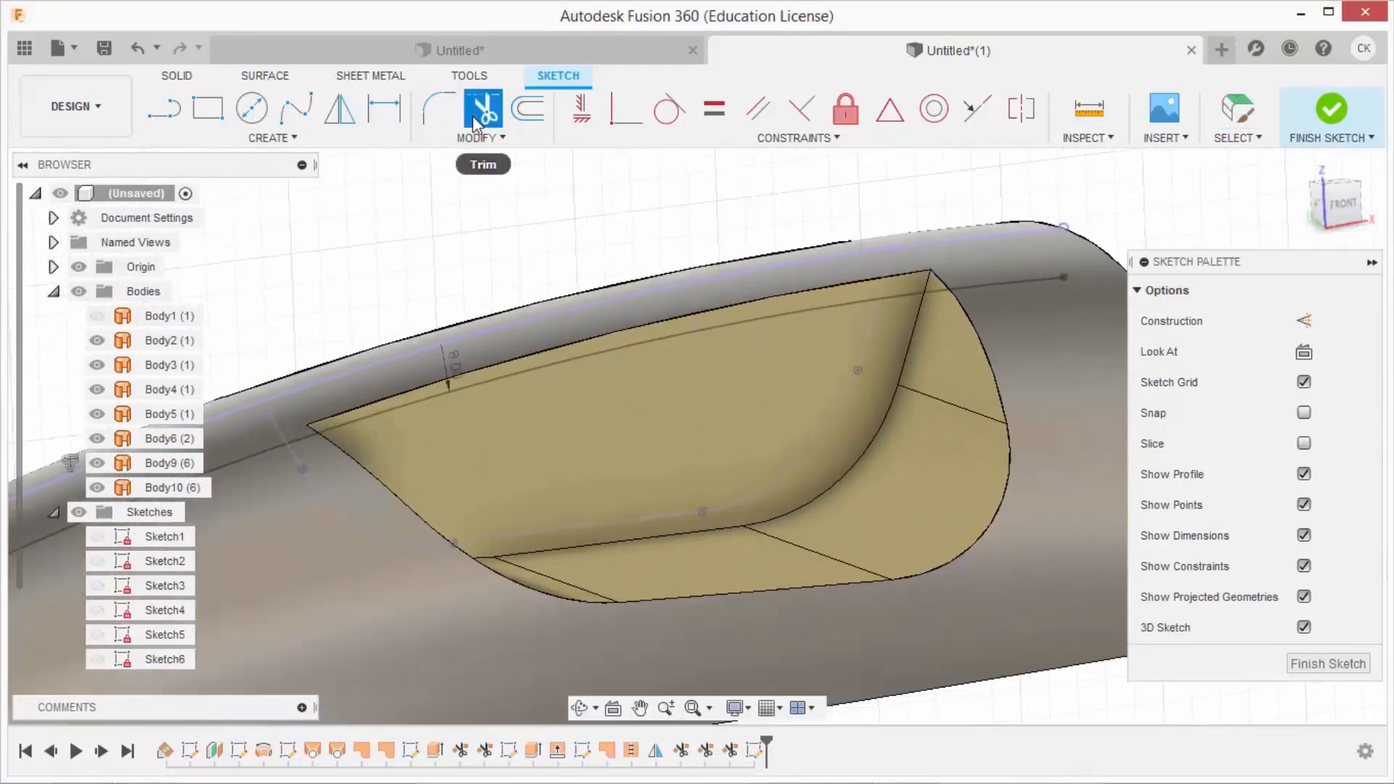
pyautogui.click(535, 123)
pyautogui.click(869, 326)
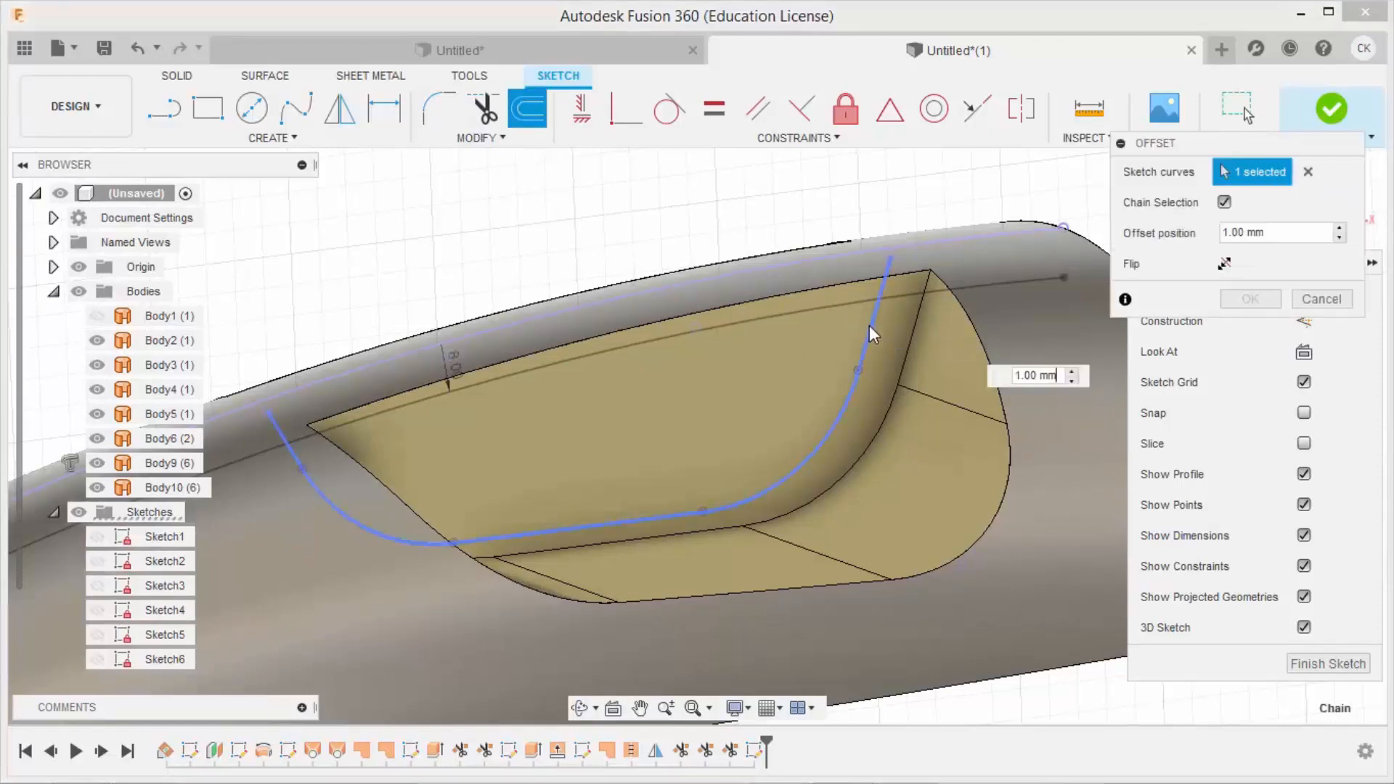
pyautogui.click(819, 316)
pyautogui.scroll(-2, 840, 329)
pyautogui.scroll(-1, 732, 341)
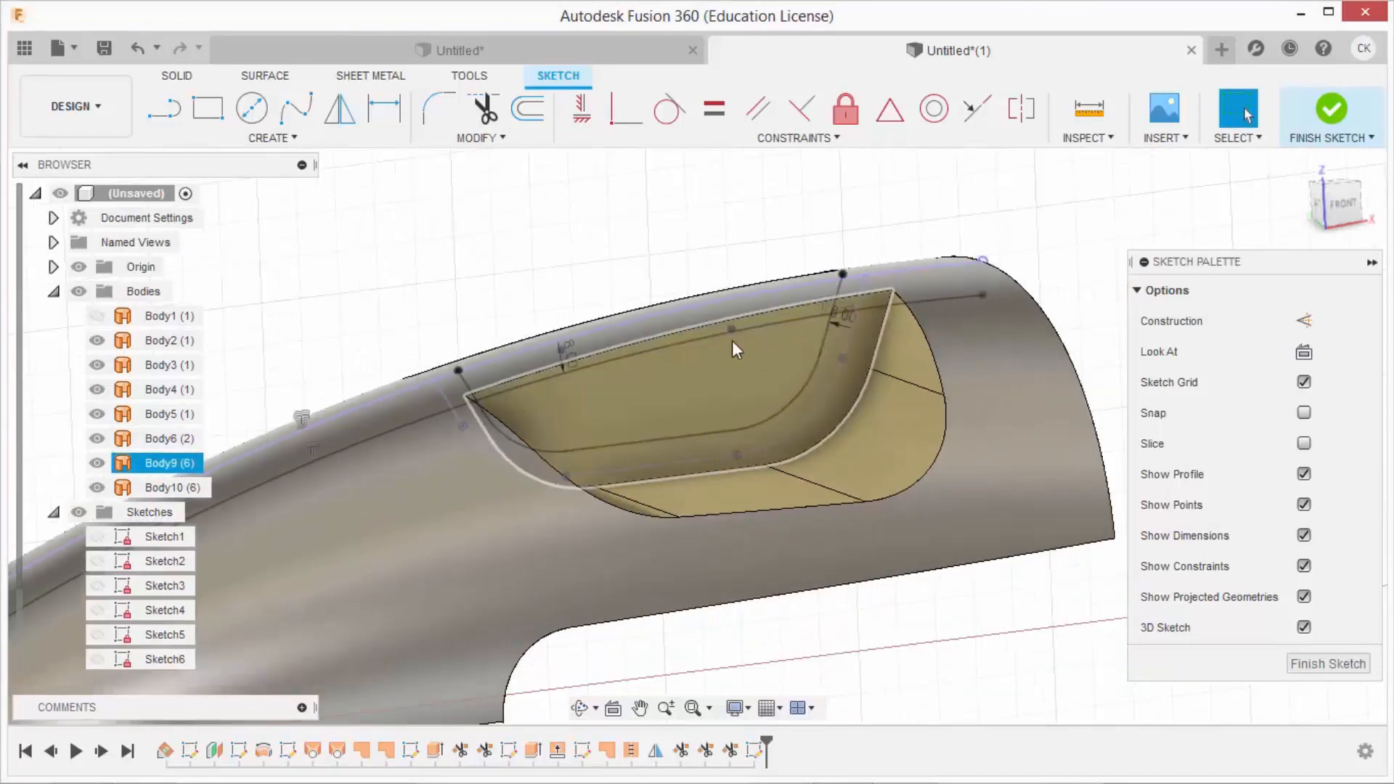
# Trim both upper ends of the offset profile where they extend past the long curve along the handle's top
pyautogui.scroll(3, 767, 298)
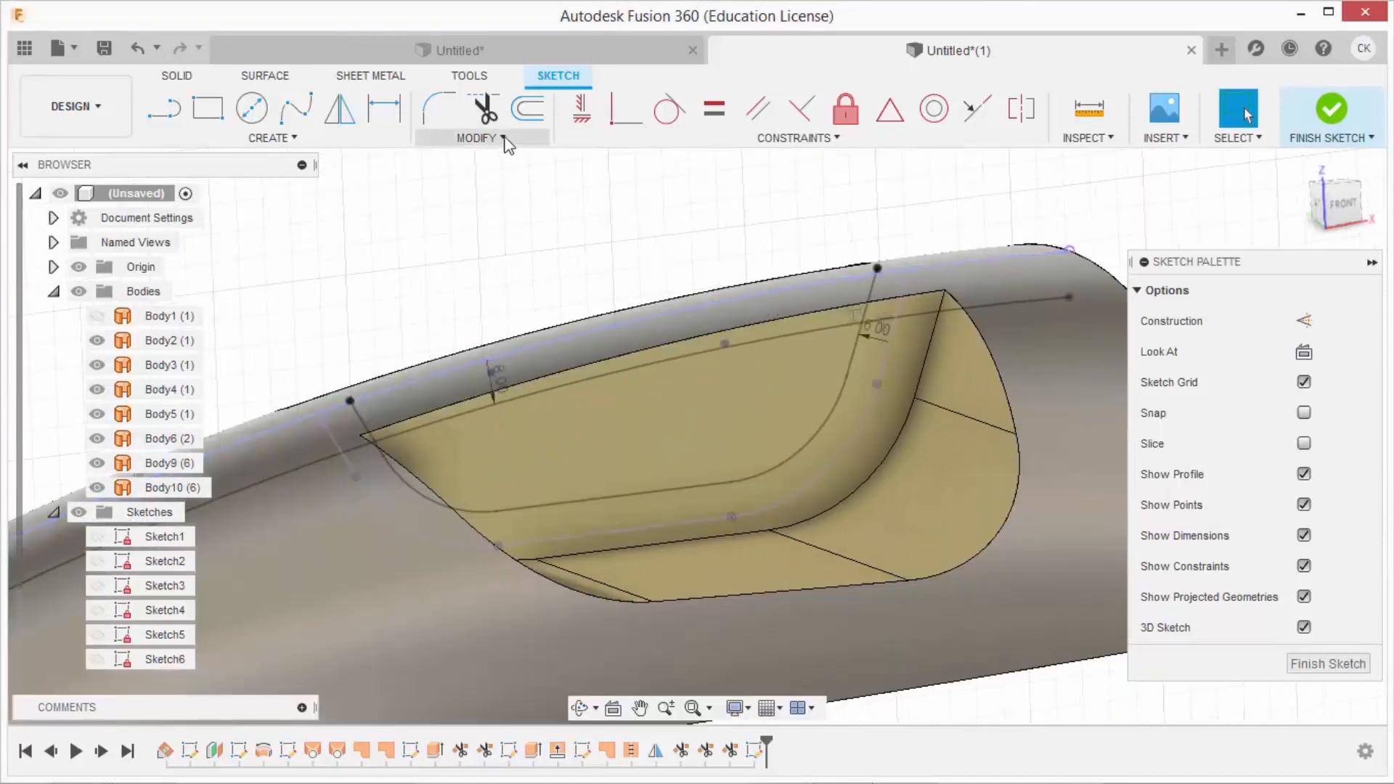
pyautogui.click(484, 109)
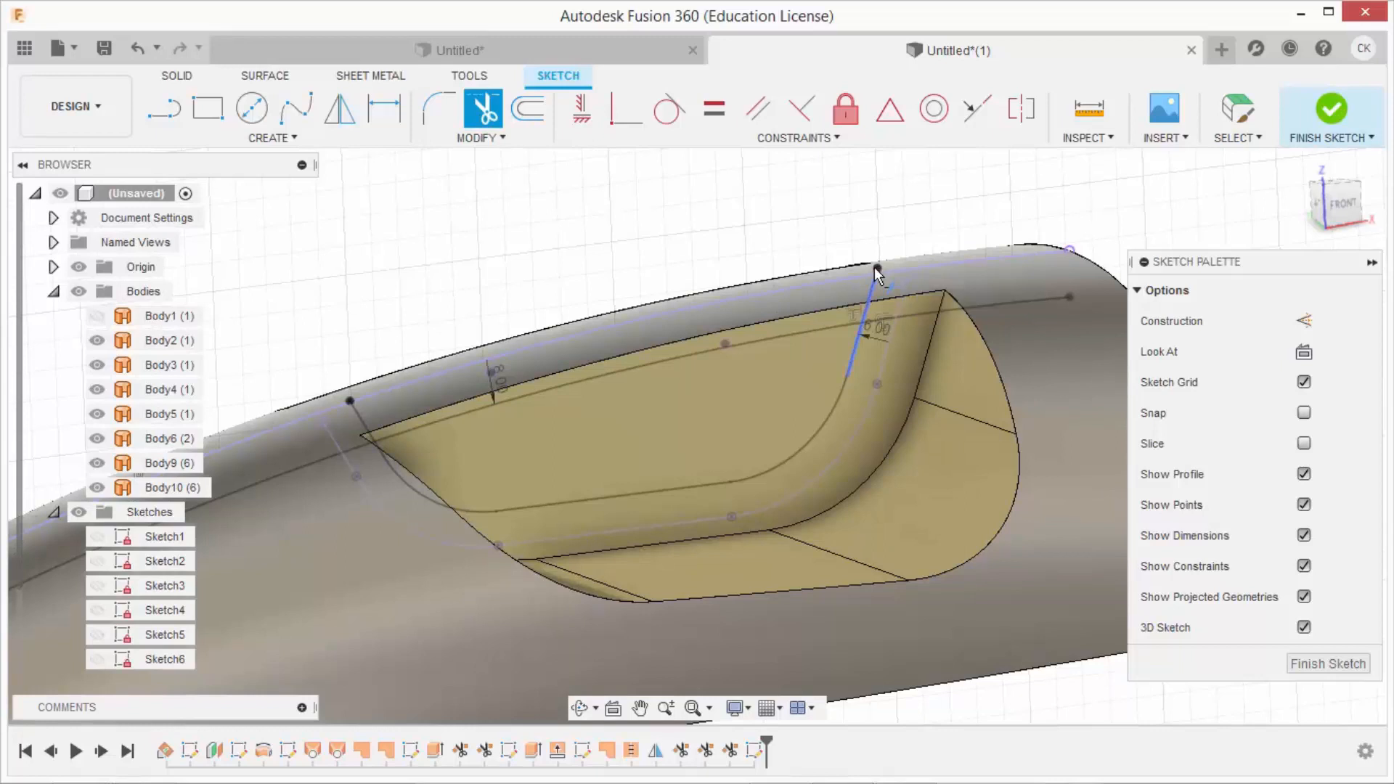
pyautogui.click(874, 268)
pyautogui.scroll(2, 875, 267)
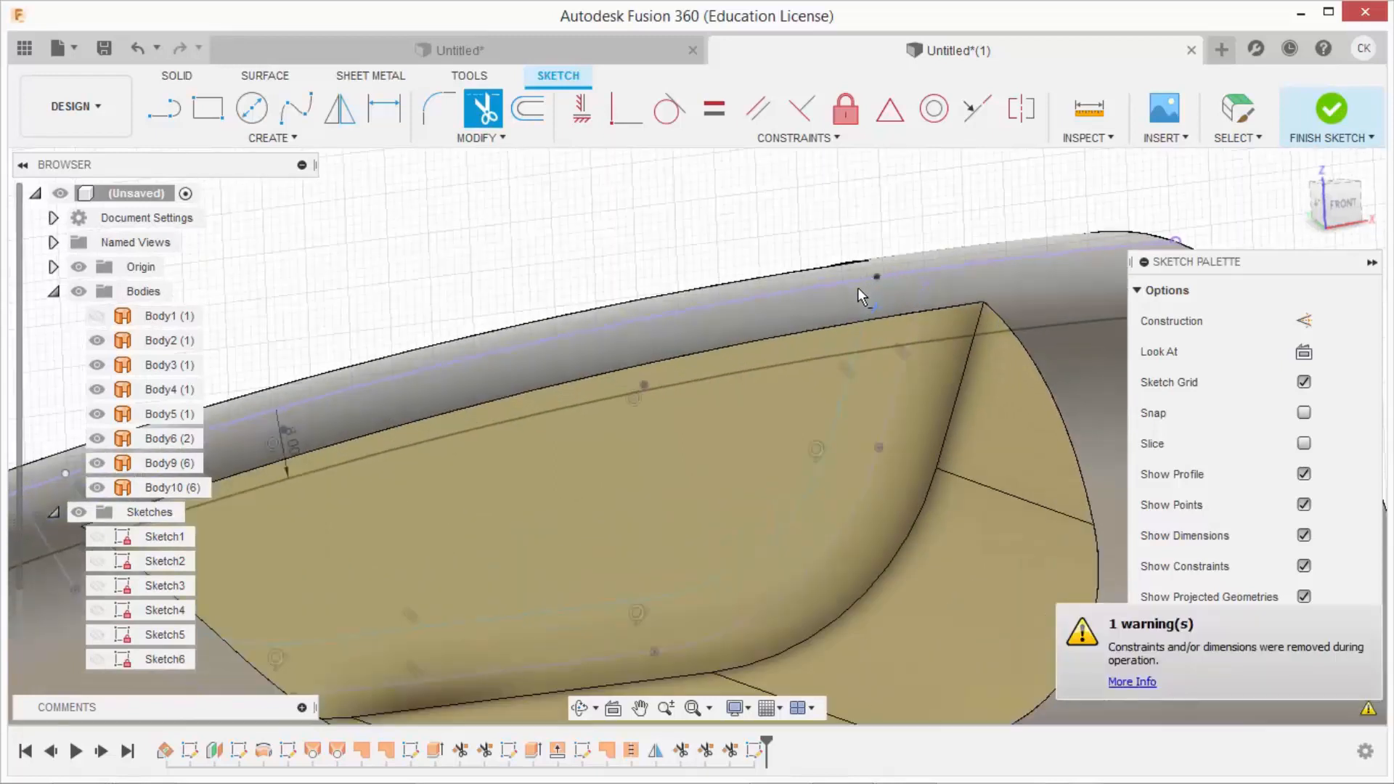
pyautogui.scroll(-1, 856, 287)
pyautogui.scroll(-2, 733, 341)
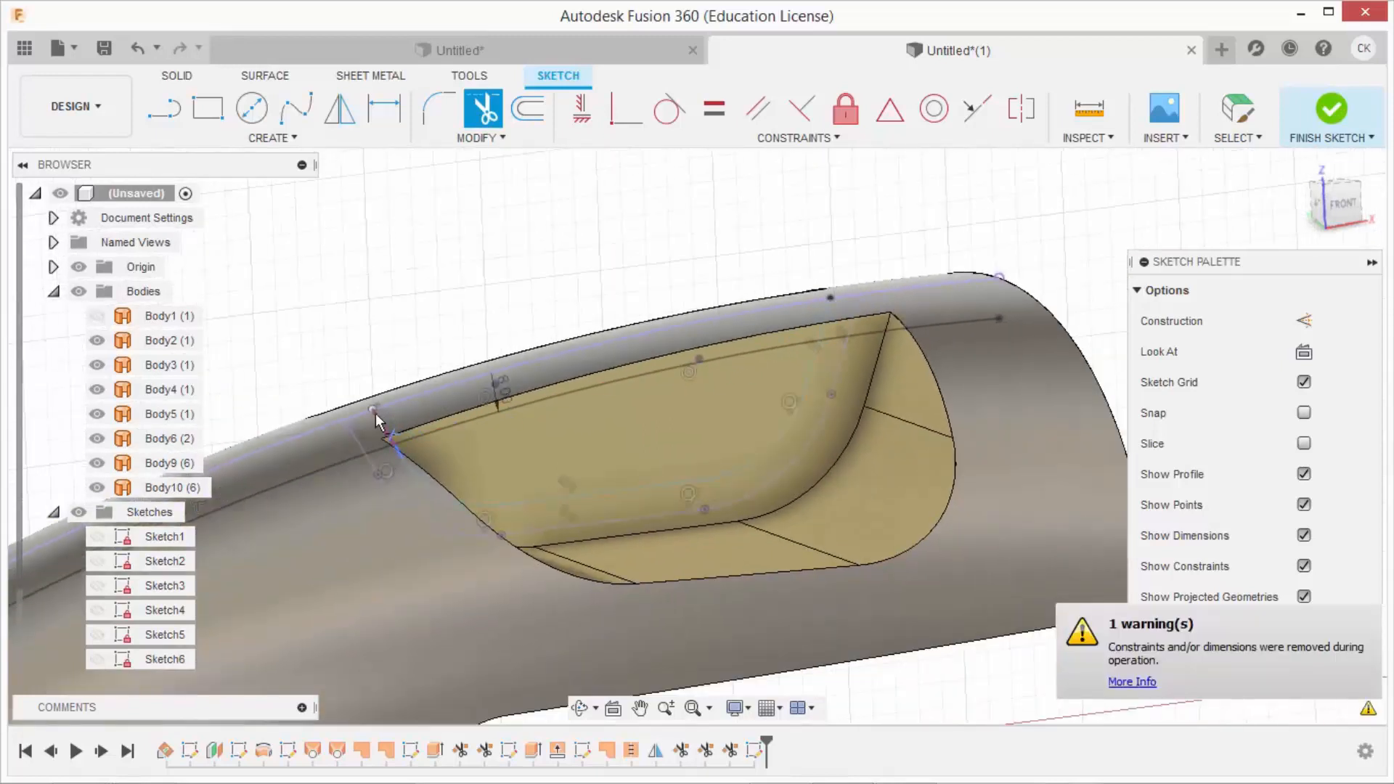
pyautogui.scroll(3, 360, 411)
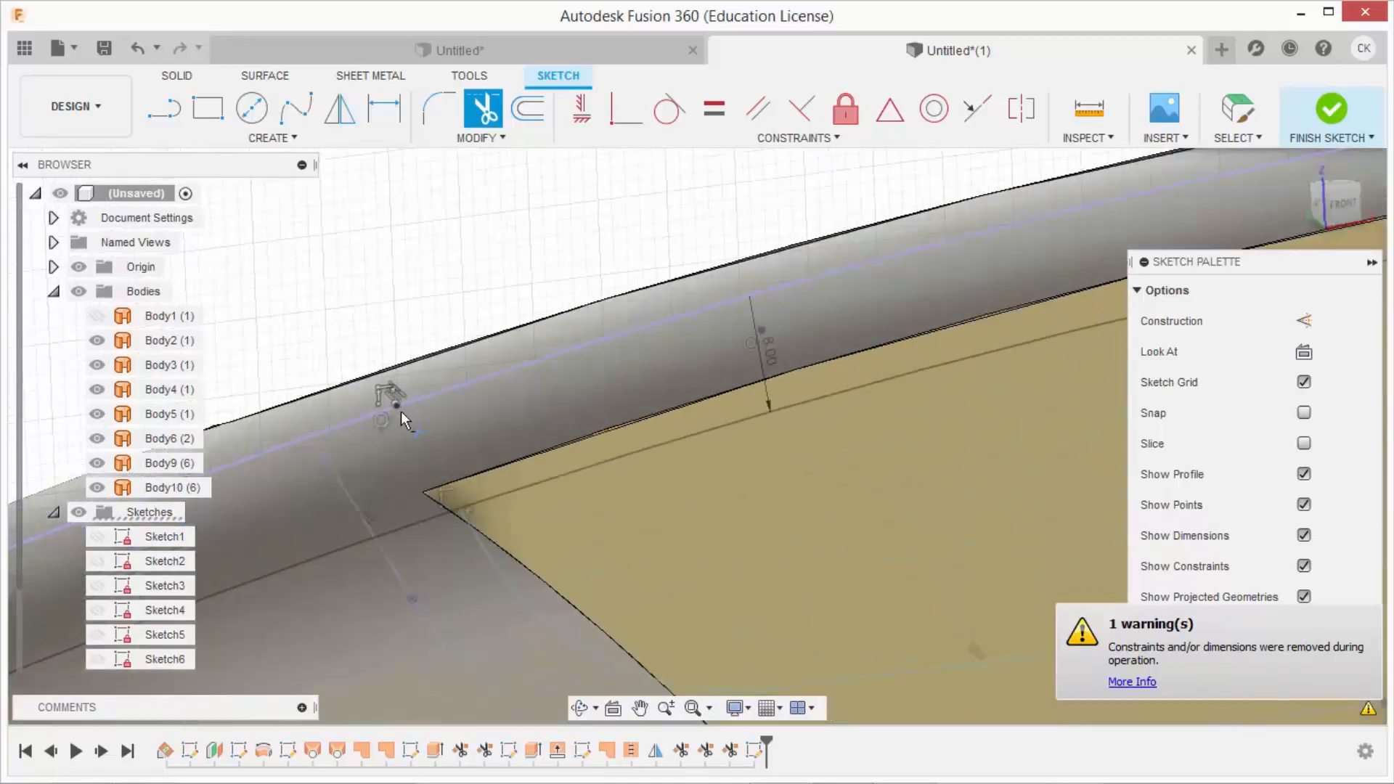
pyautogui.scroll(4, 392, 404)
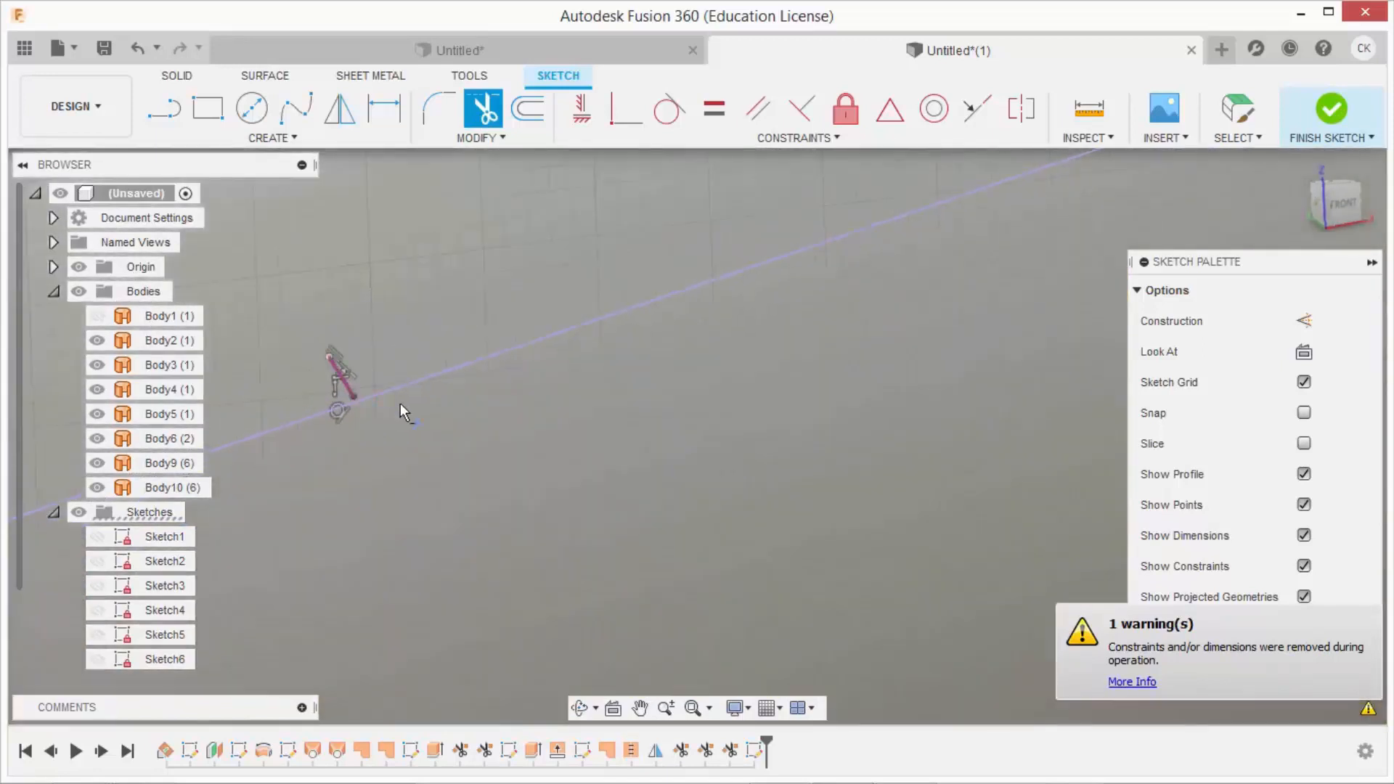
pyautogui.scroll(-3, 405, 397)
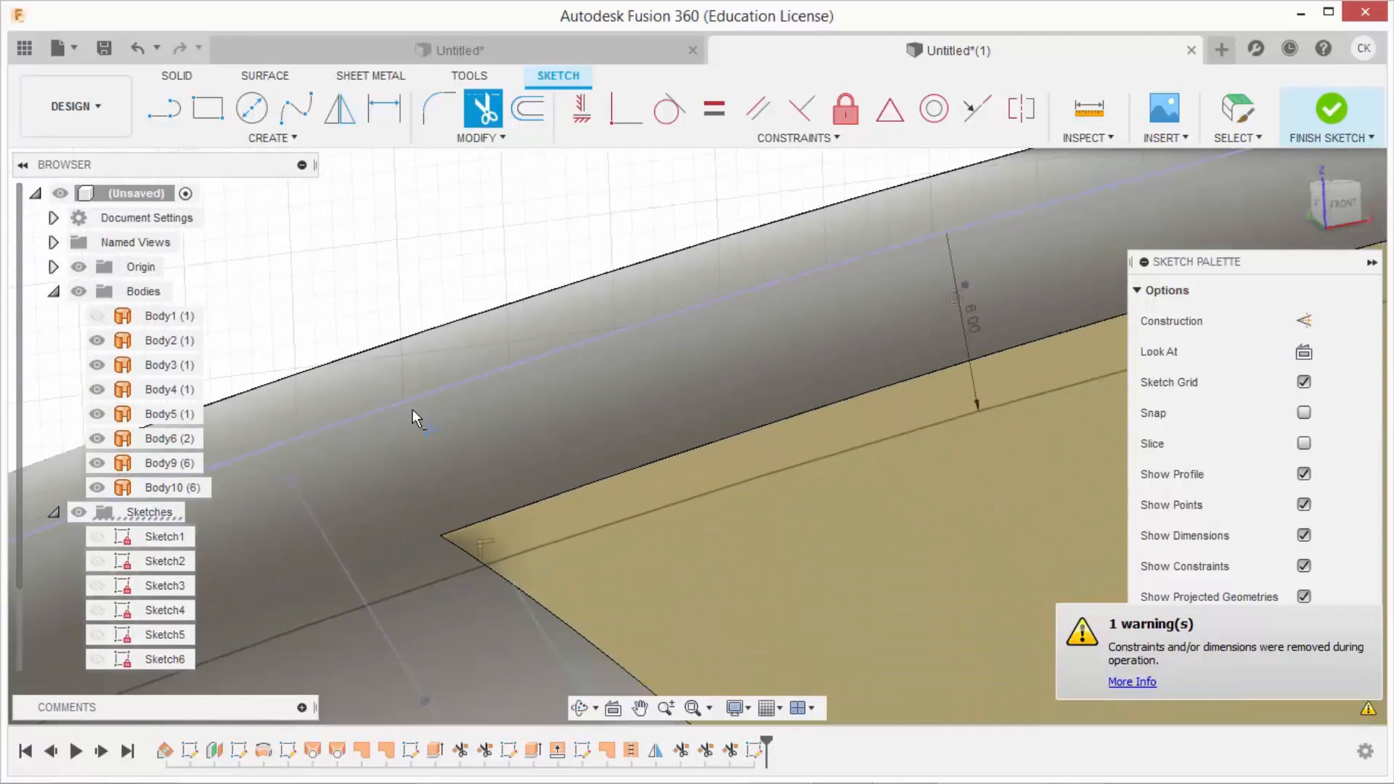
pyautogui.scroll(-4, 413, 409)
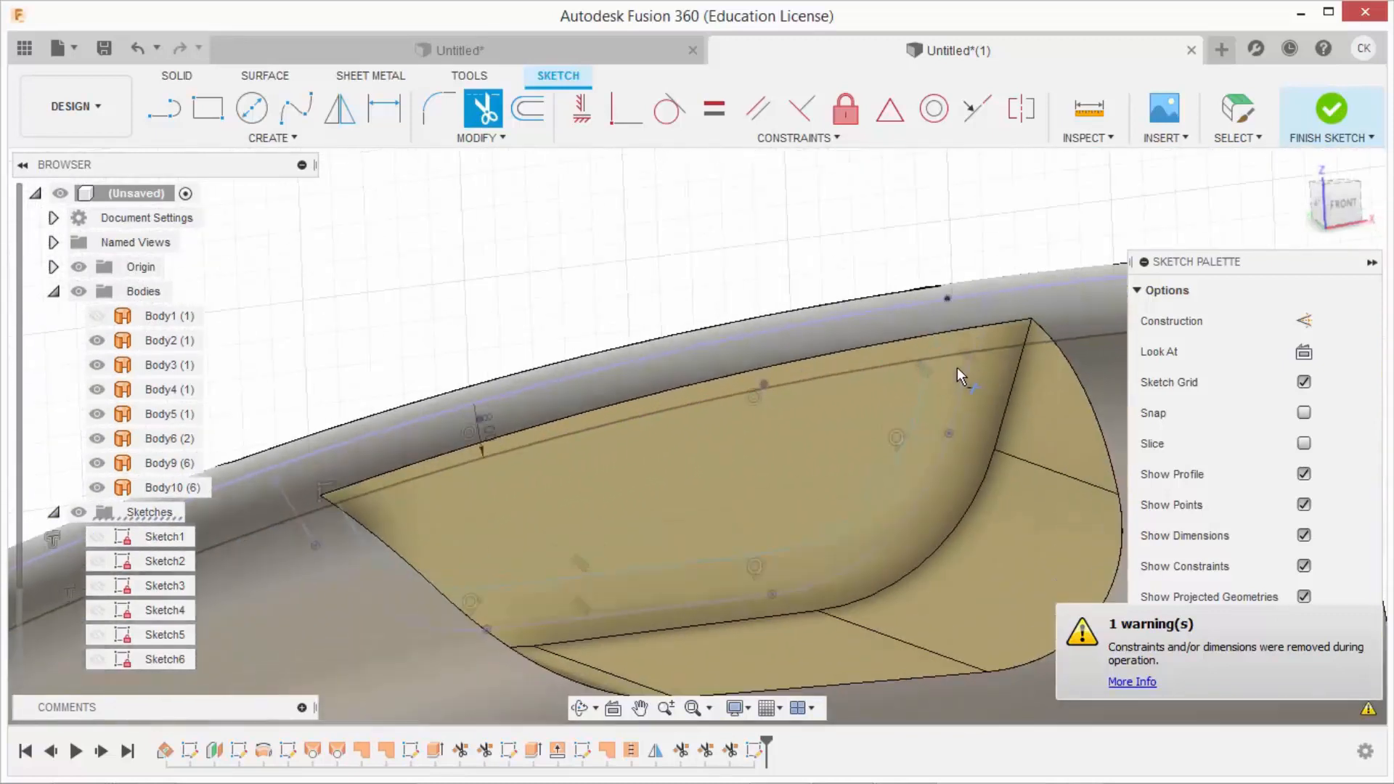
# Trim the long upper curve on both sides of the offset profile to leave a closed outline
pyautogui.scroll(1, 957, 368)
pyautogui.scroll(1, 952, 364)
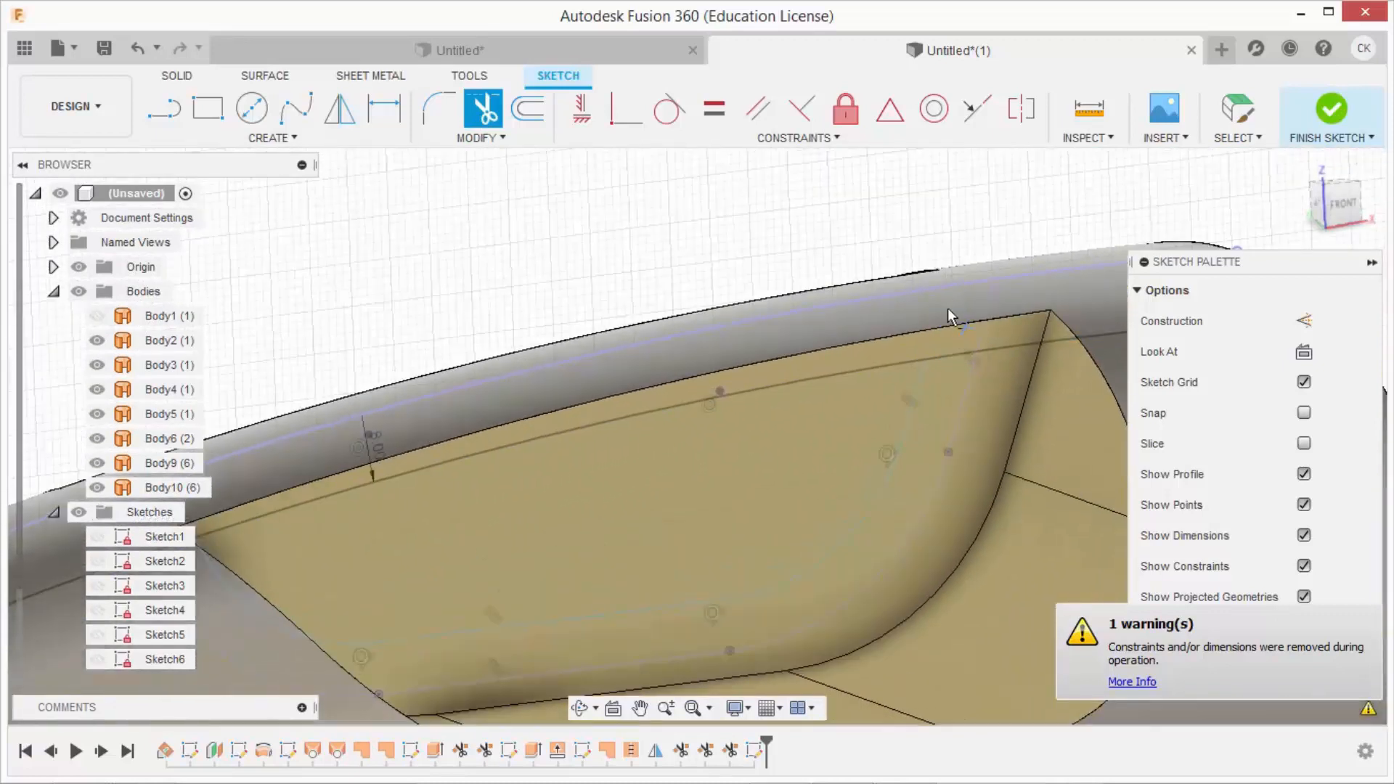
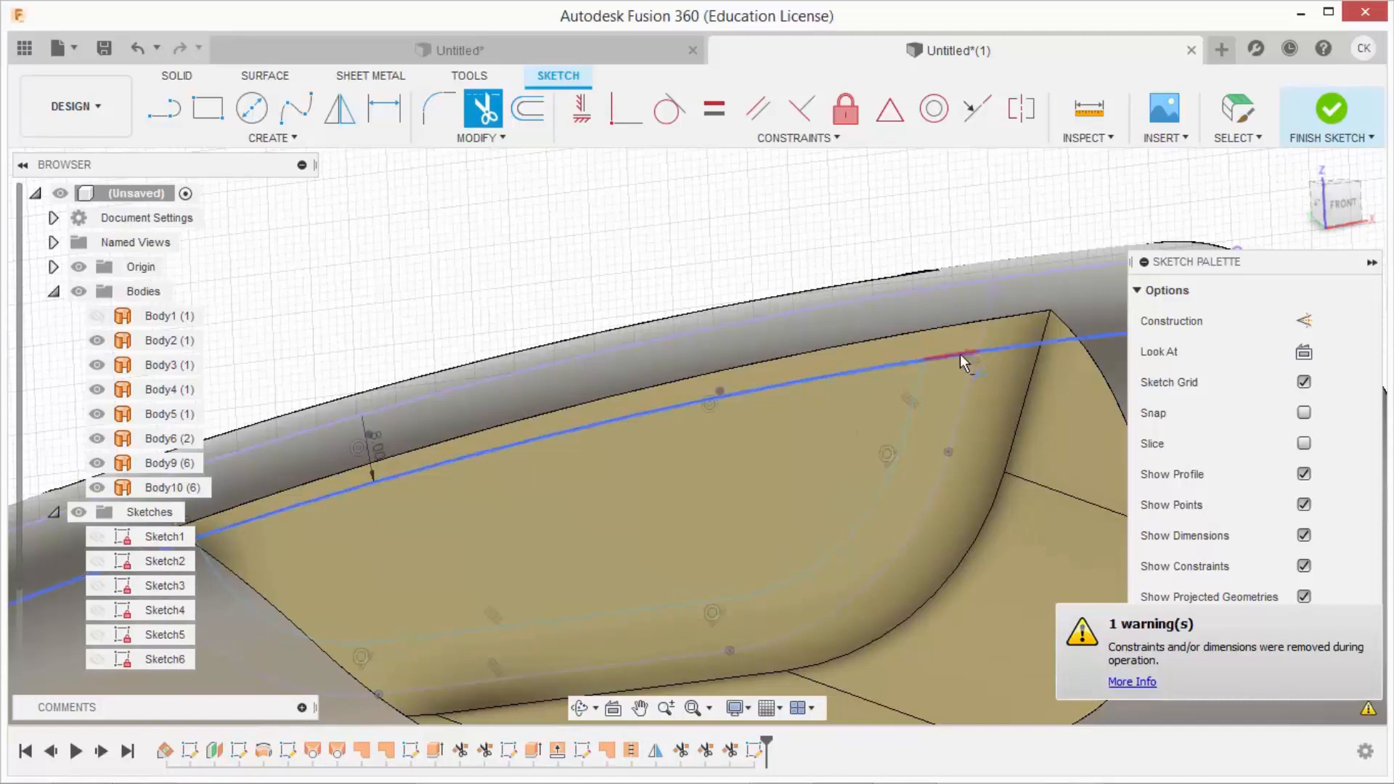
pyautogui.click(1011, 347)
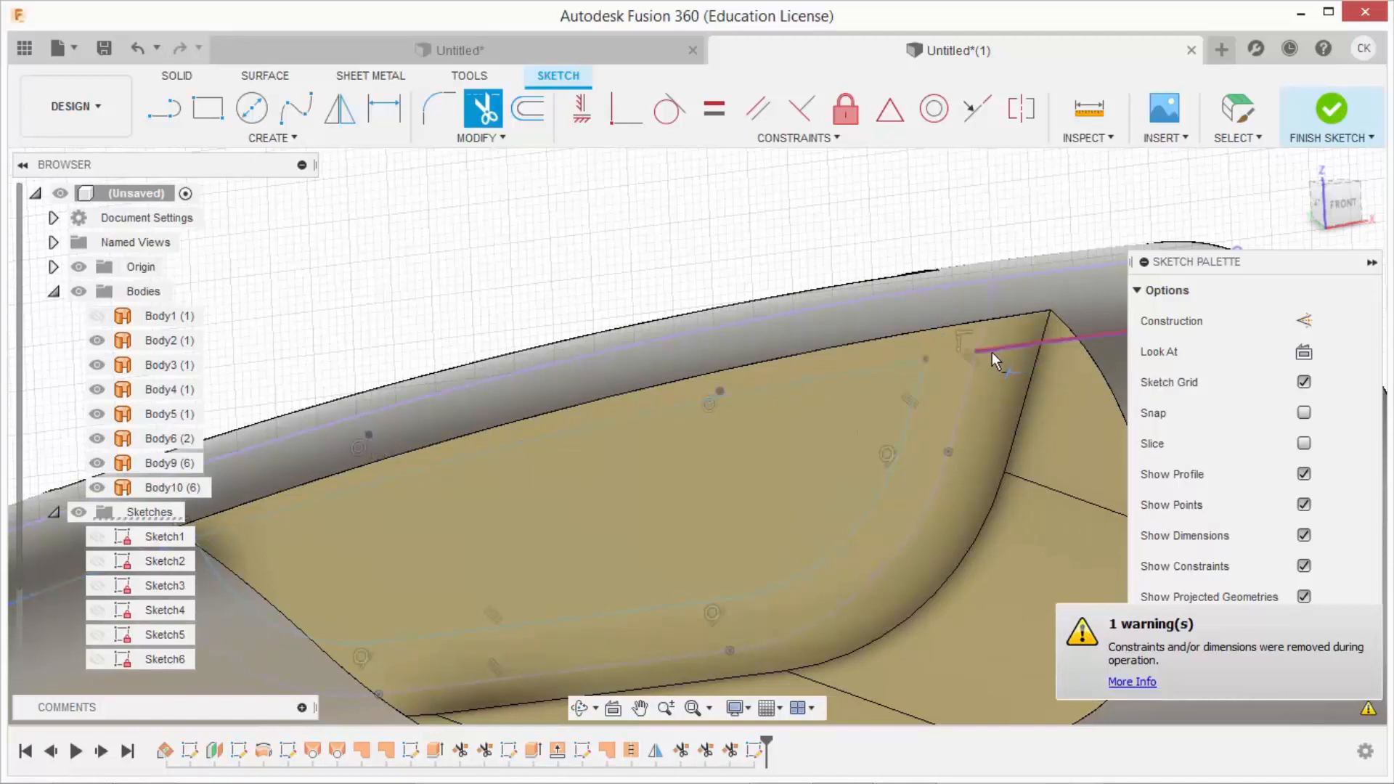
pyautogui.scroll(-3, 1002, 350)
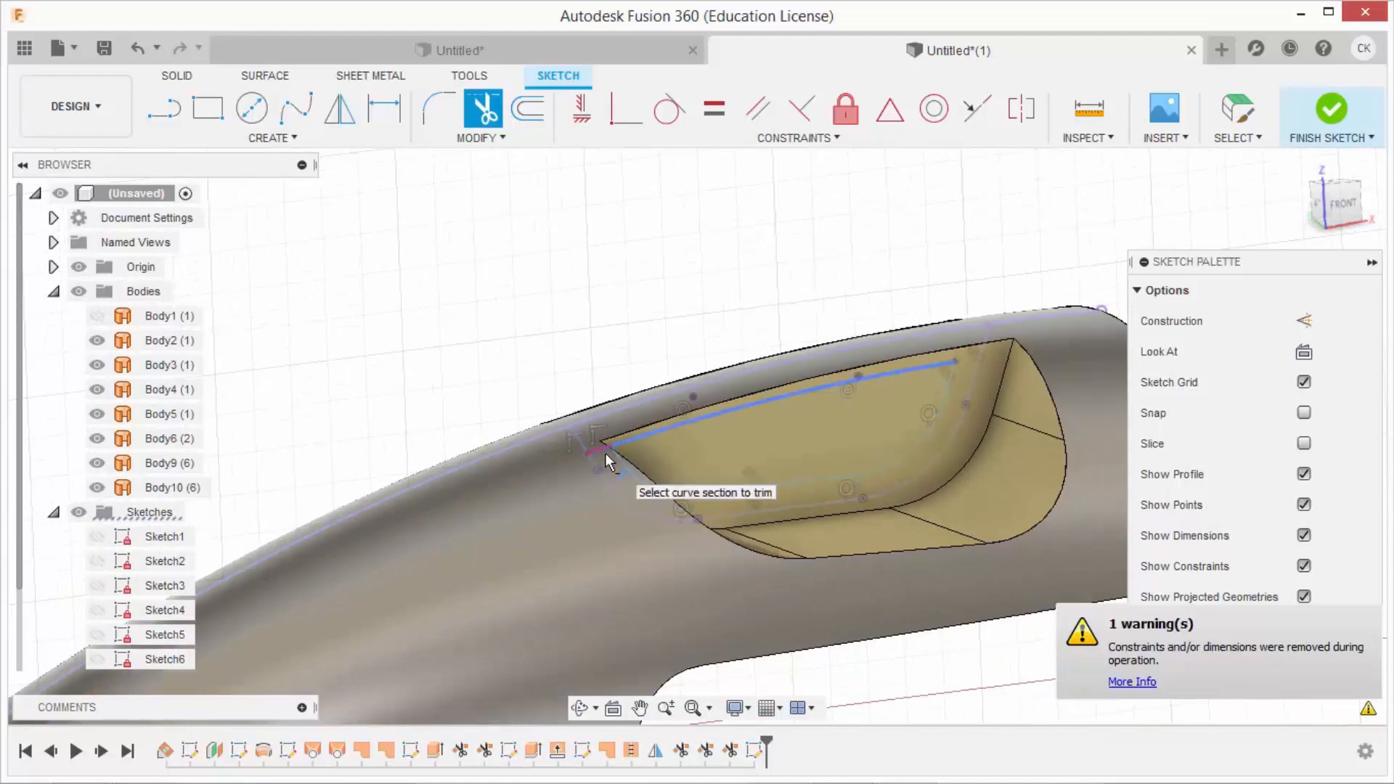
pyautogui.click(606, 454)
pyautogui.press('Escape')
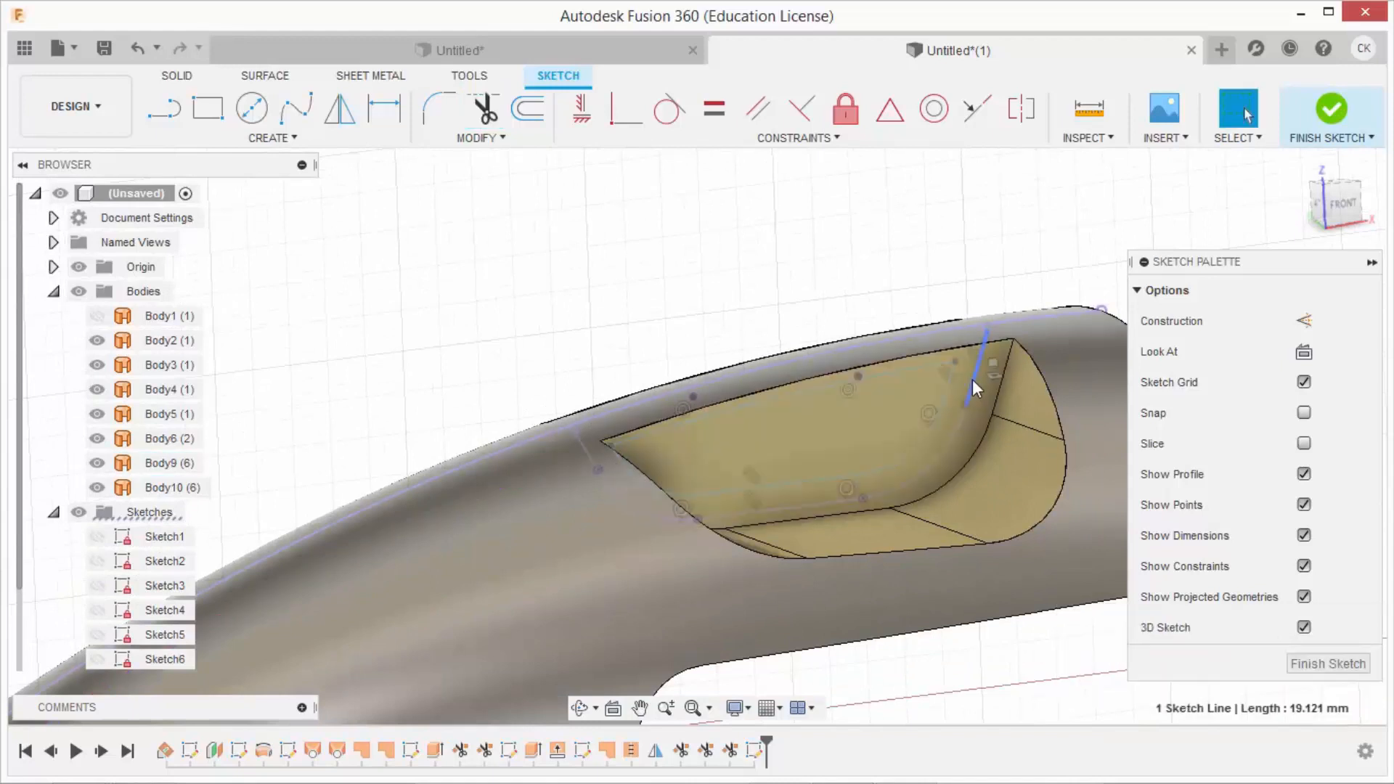
# Convert the projected recess edges and the projected top curve to construction geometry and finish the sketch
pyautogui.click(956, 434)
pyautogui.moveTo(696, 519); pyautogui.dragTo(557, 434)
pyautogui.click(1304, 379)
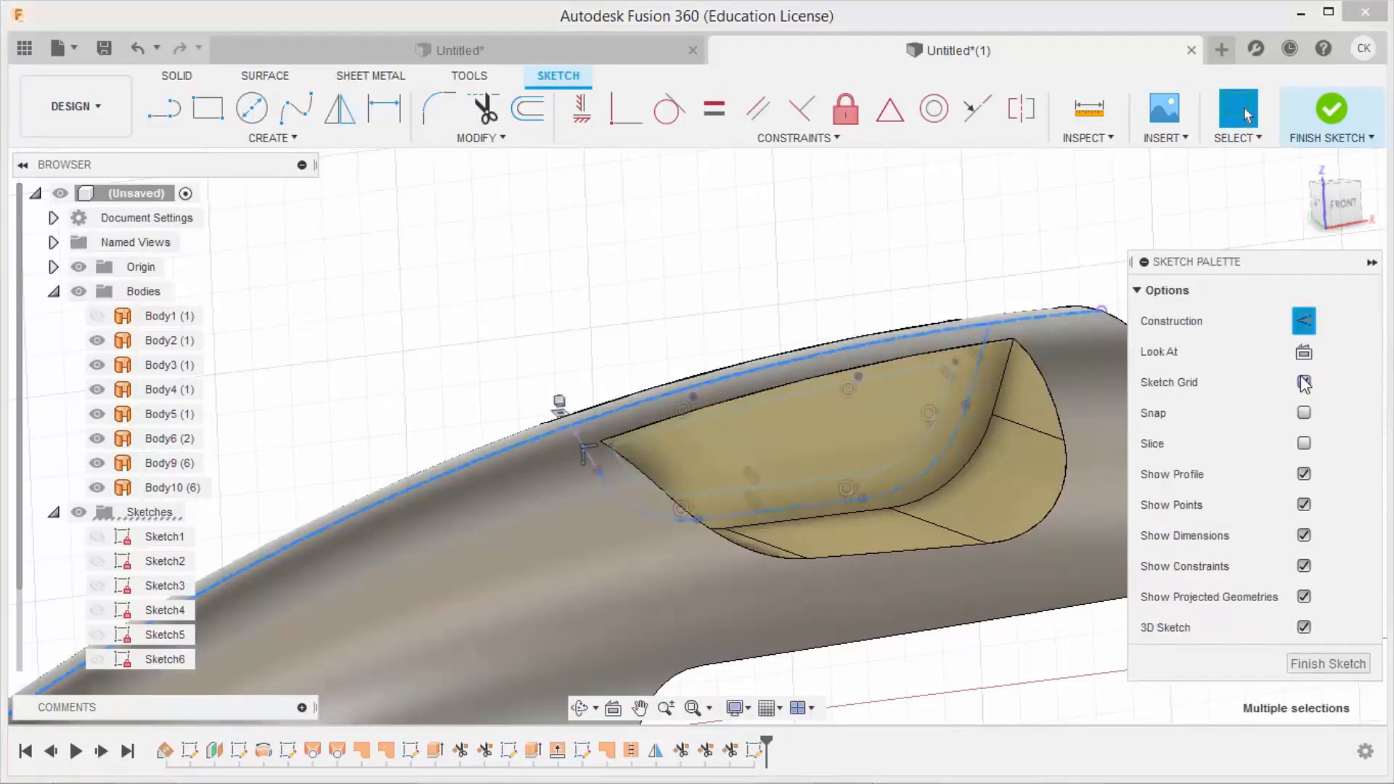
pyautogui.click(1114, 224)
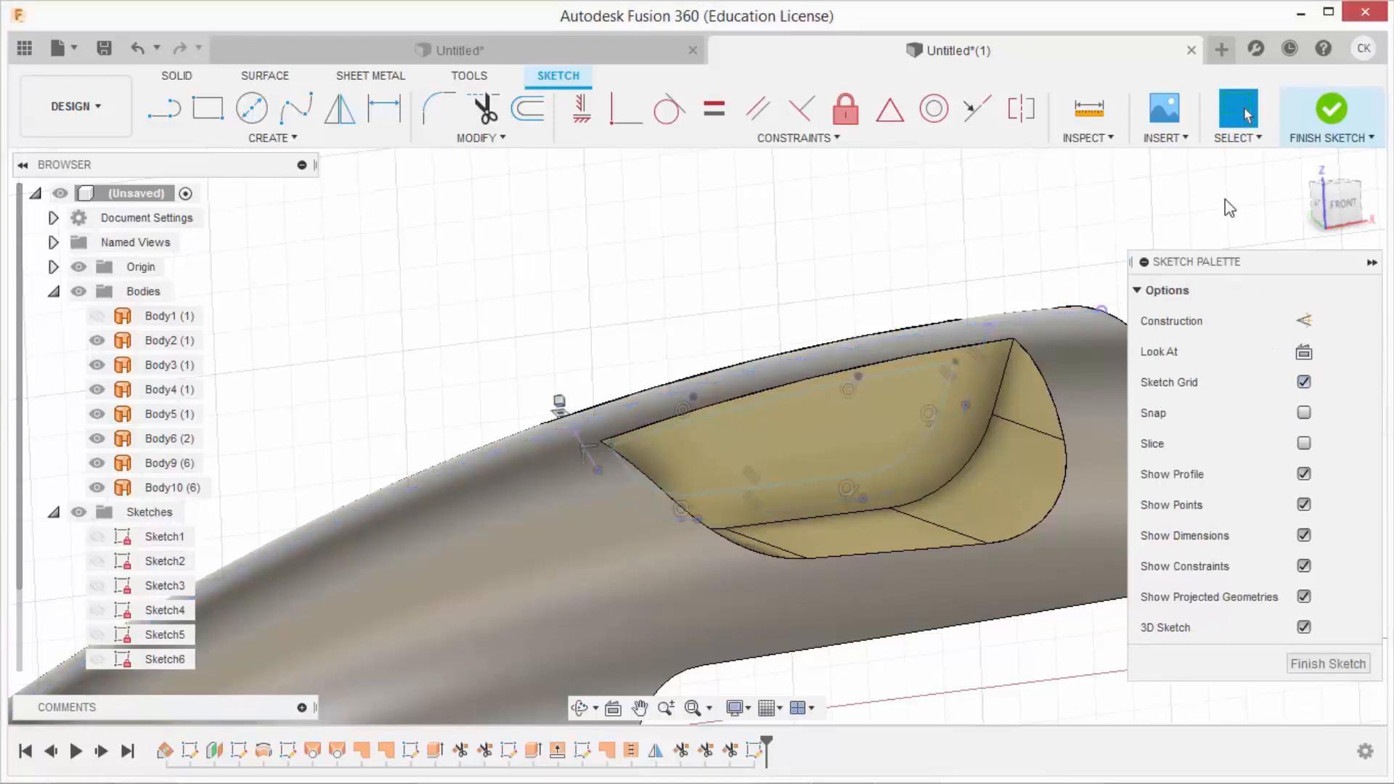
pyautogui.click(1333, 111)
pyautogui.keyDown('shift'); pyautogui.moveTo(1044, 229); pyautogui.dragTo(1064, 265, button='middle'); pyautogui.keyUp('shift')
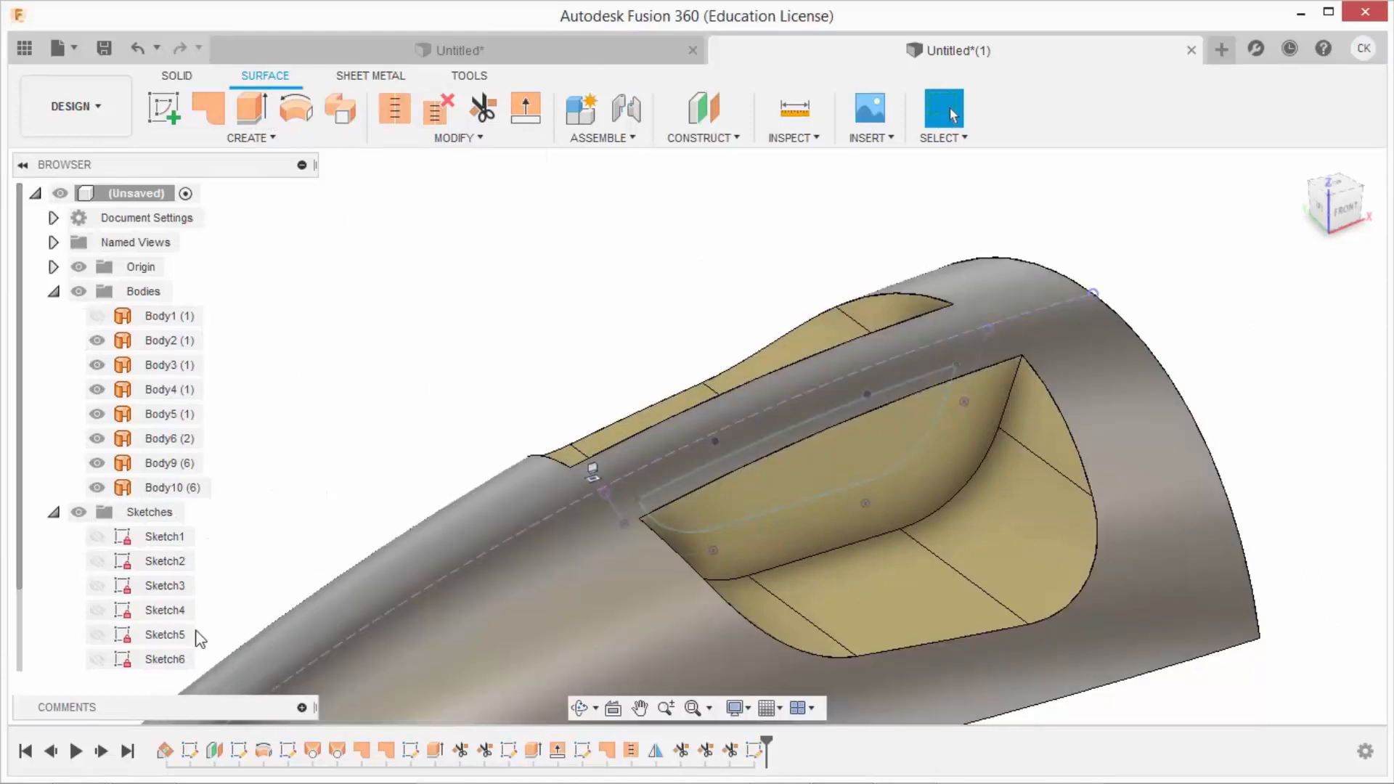
pyautogui.doubleClick(165, 659)
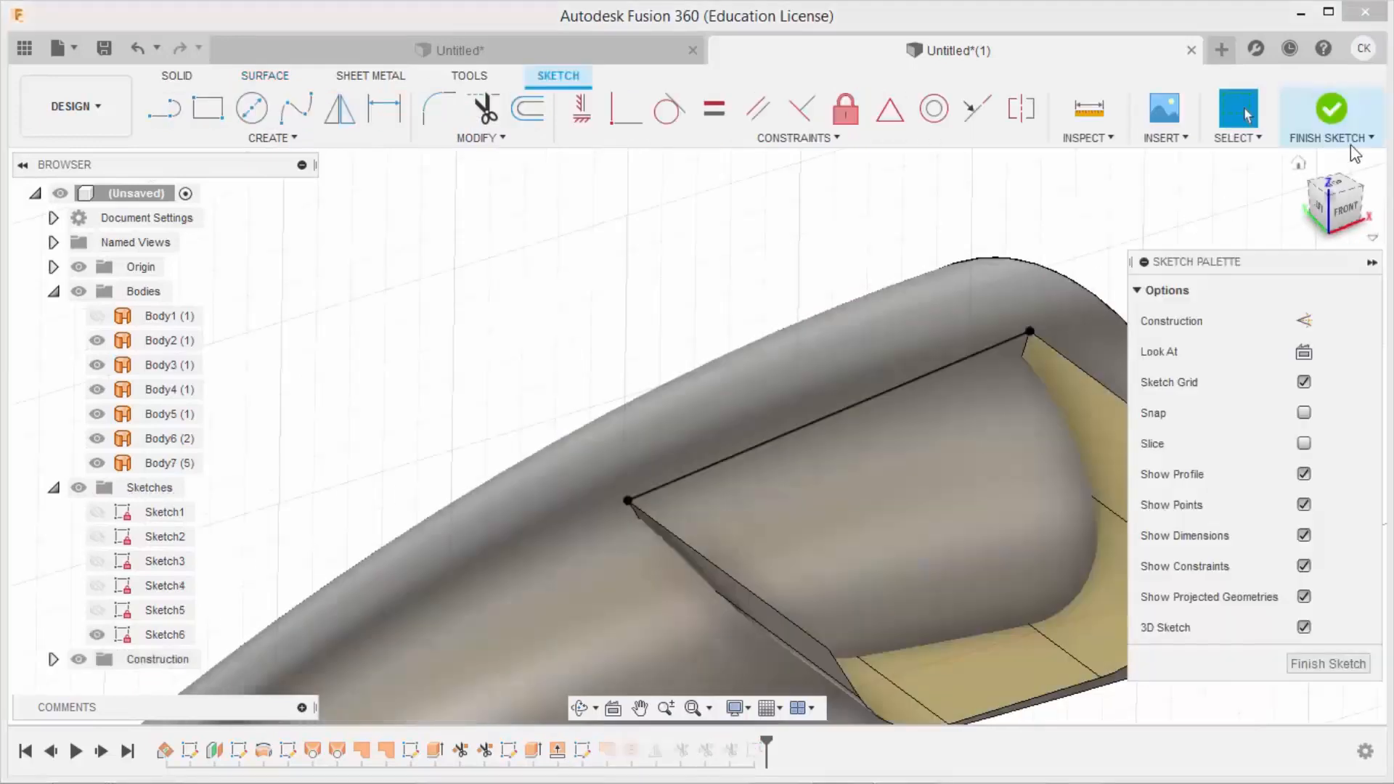
pyautogui.click(1339, 113)
pyautogui.doubleClick(165, 635)
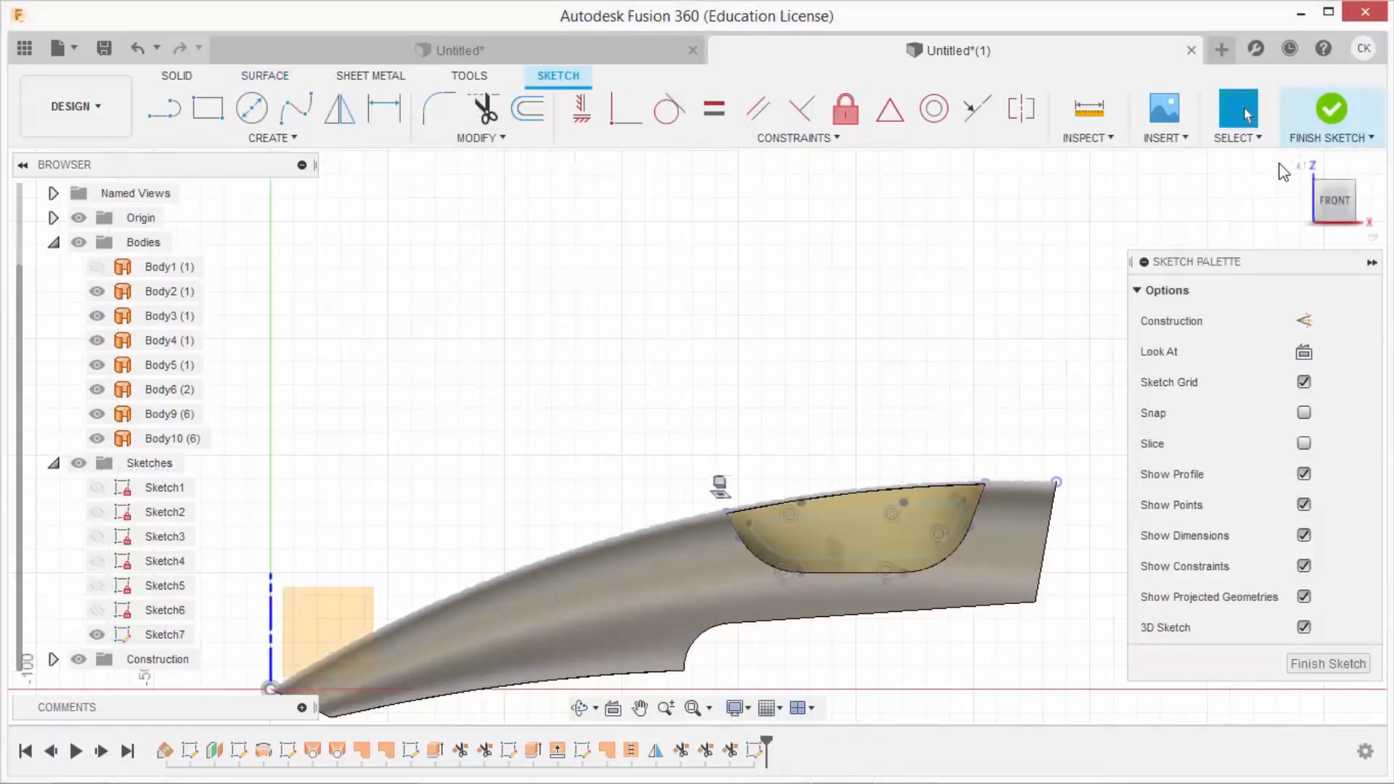
pyautogui.click(1314, 122)
# Extrude the closed recess outline as a new surface body, symmetric, with a distance of -15 mm
pyautogui.keyDown('shift'); pyautogui.moveTo(998, 319); pyautogui.dragTo(981, 381, button='middle'); pyautogui.keyUp('shift')
pyautogui.scroll(4, 953, 524)
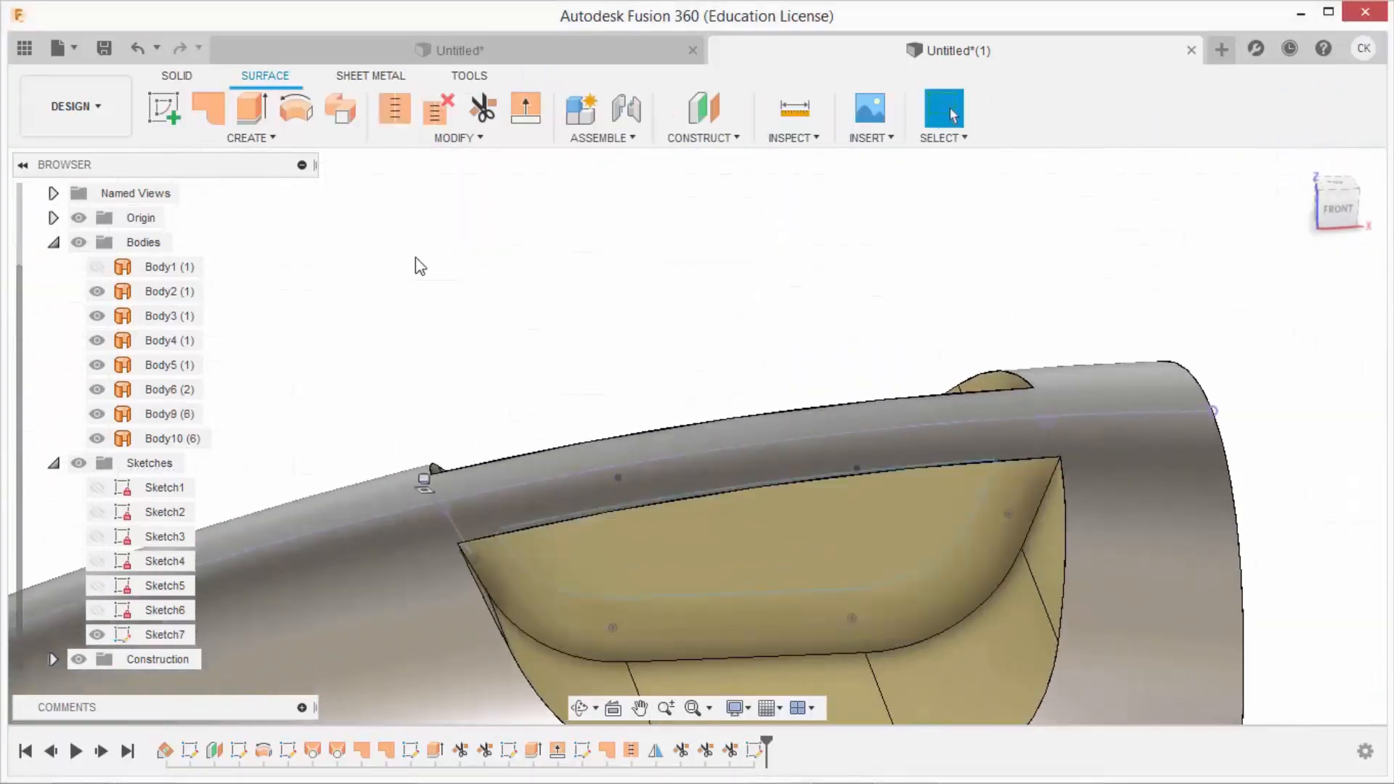
pyautogui.click(251, 109)
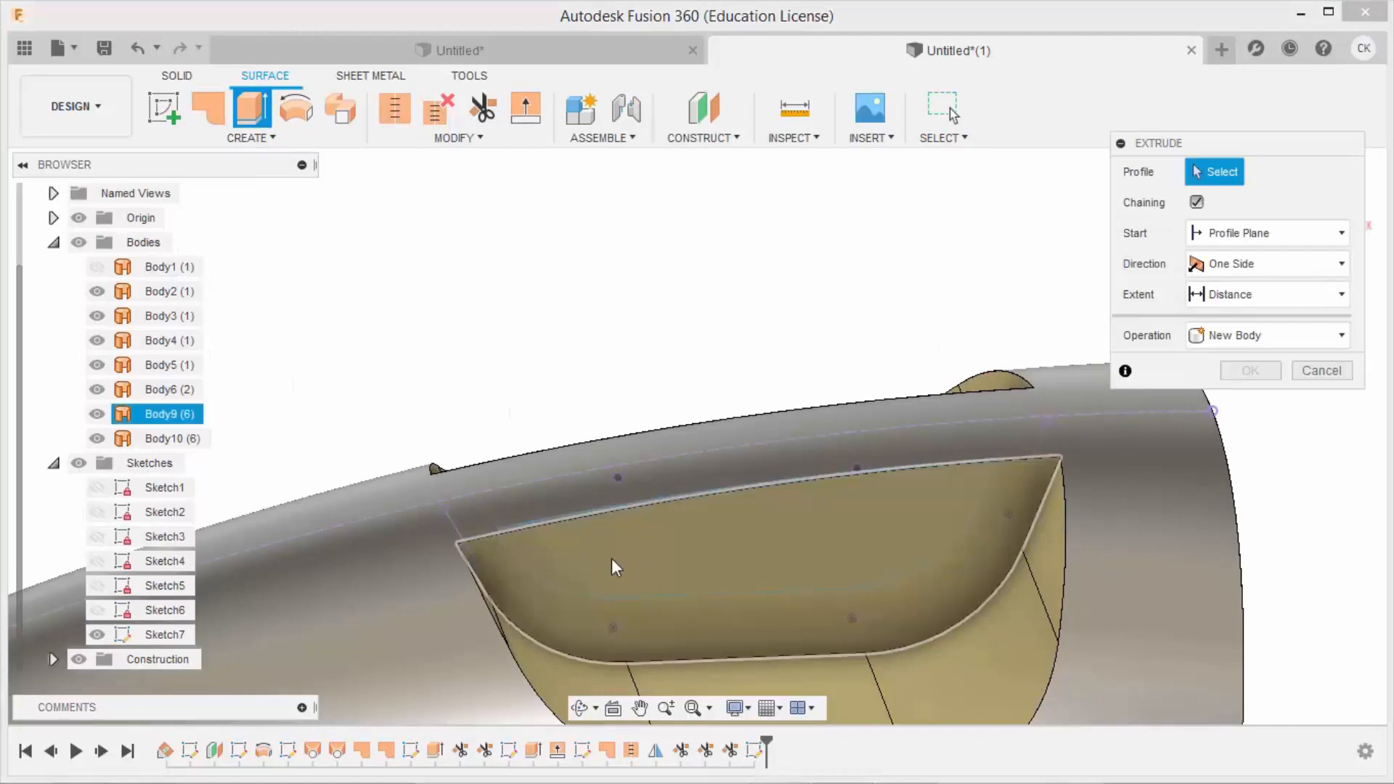
pyautogui.click(570, 595)
pyautogui.keyDown('shift'); pyautogui.moveTo(570, 595); pyautogui.dragTo(625, 501, button='middle'); pyautogui.keyUp('shift')
pyautogui.click(1269, 265)
pyautogui.click(1263, 341)
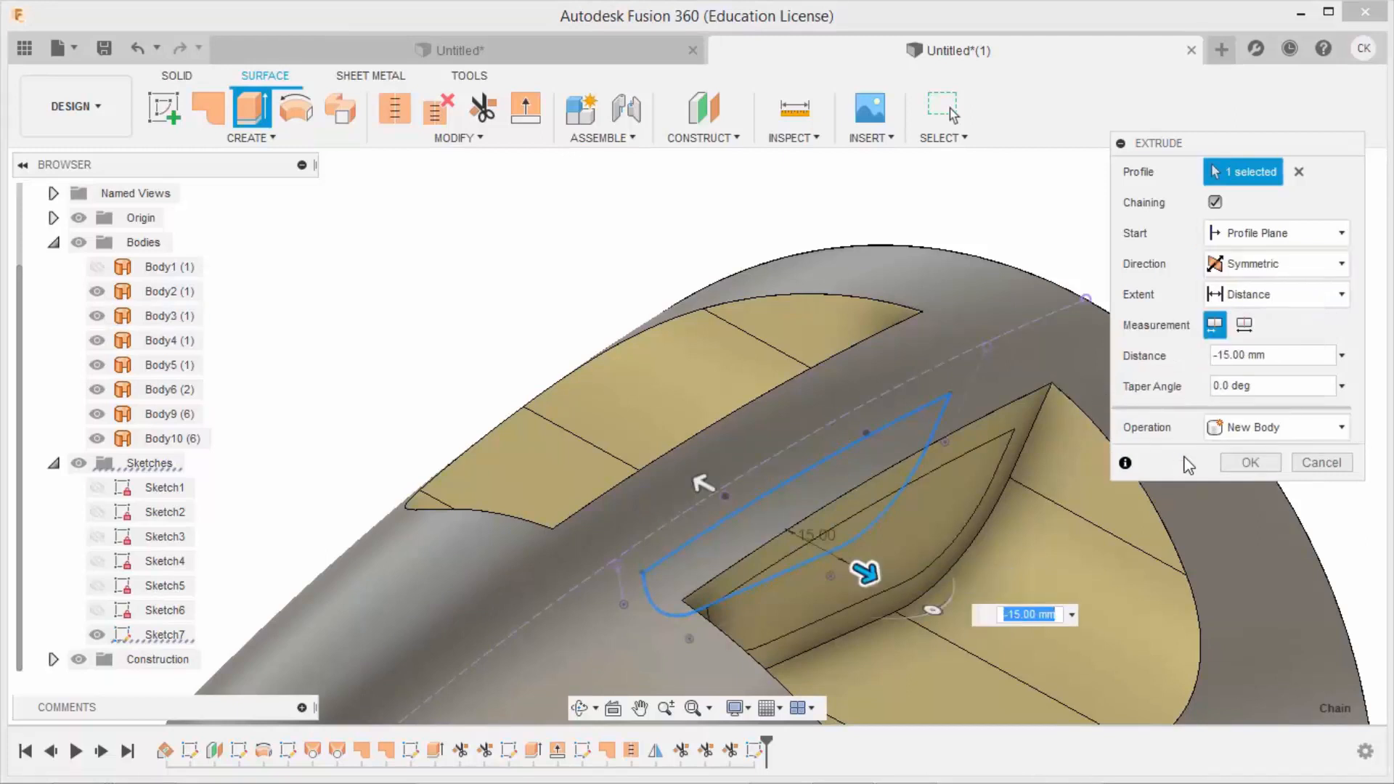
pyautogui.click(1227, 463)
# Trim away the recess wall inside the outline, using the extruded surface body as the trim tool
pyautogui.moveTo(1170, 342)
pyautogui.keyDown('shift'); pyautogui.mouseDown(button='middle')
pyautogui.moveTo(1232, 351)
pyautogui.moveTo(1053, 328)
pyautogui.mouseUp(button='middle'); pyautogui.keyUp('shift')
pyautogui.click(482, 109)
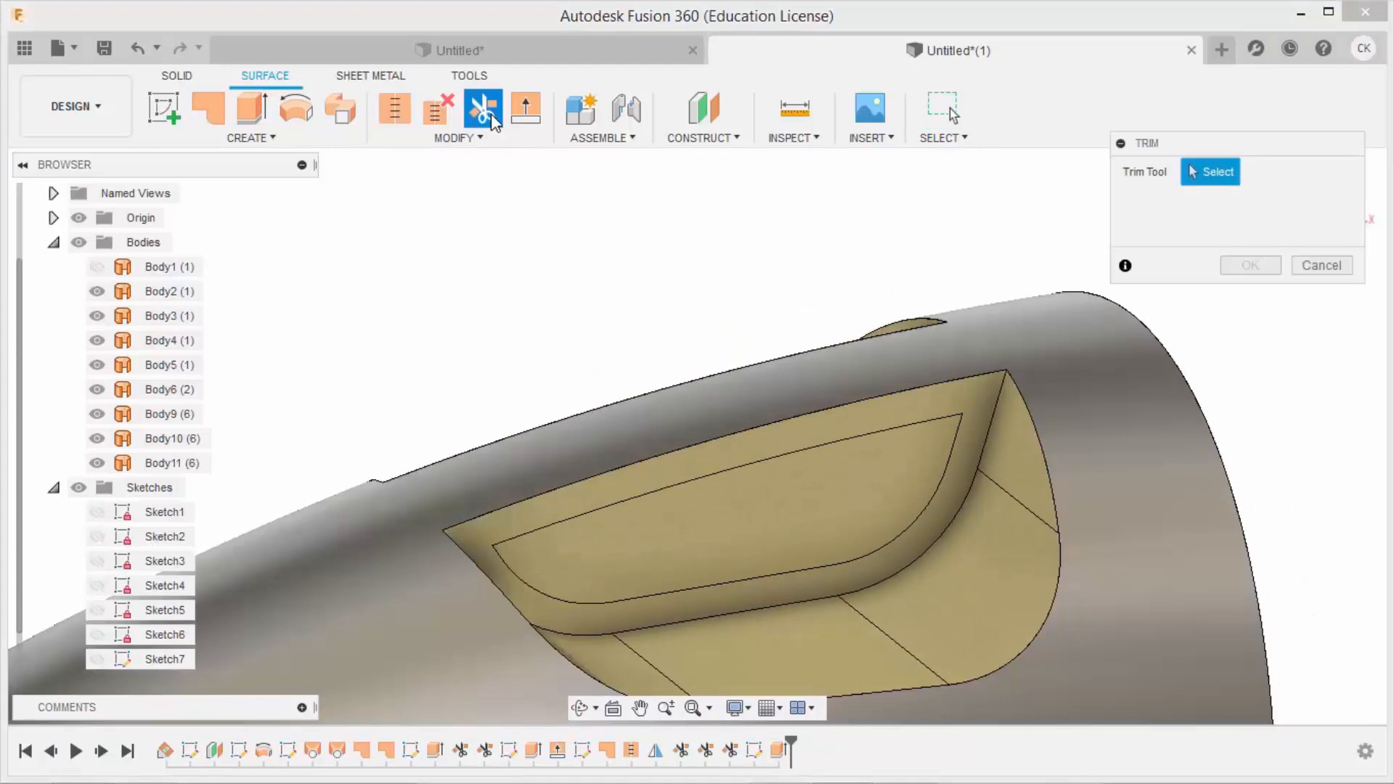
pyautogui.click(948, 443)
pyautogui.keyDown('shift'); pyautogui.moveTo(874, 489); pyautogui.dragTo(873, 411, button='middle'); pyautogui.keyUp('shift')
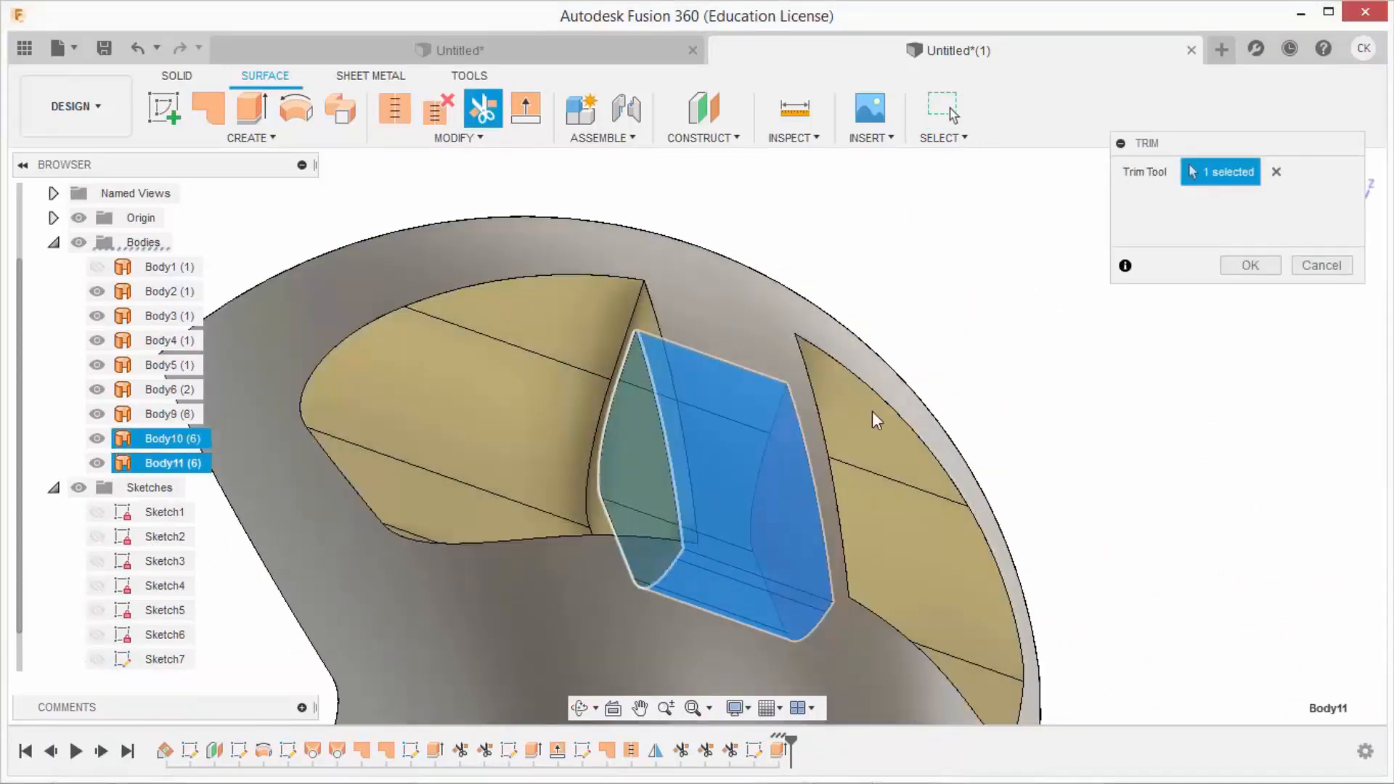
pyautogui.click(1249, 265)
pyautogui.moveTo(1080, 348)
pyautogui.keyDown('shift'); pyautogui.mouseDown(button='middle')
pyautogui.moveTo(883, 304)
pyautogui.moveTo(920, 311)
pyautogui.mouseUp(button='middle'); pyautogui.keyUp('shift')
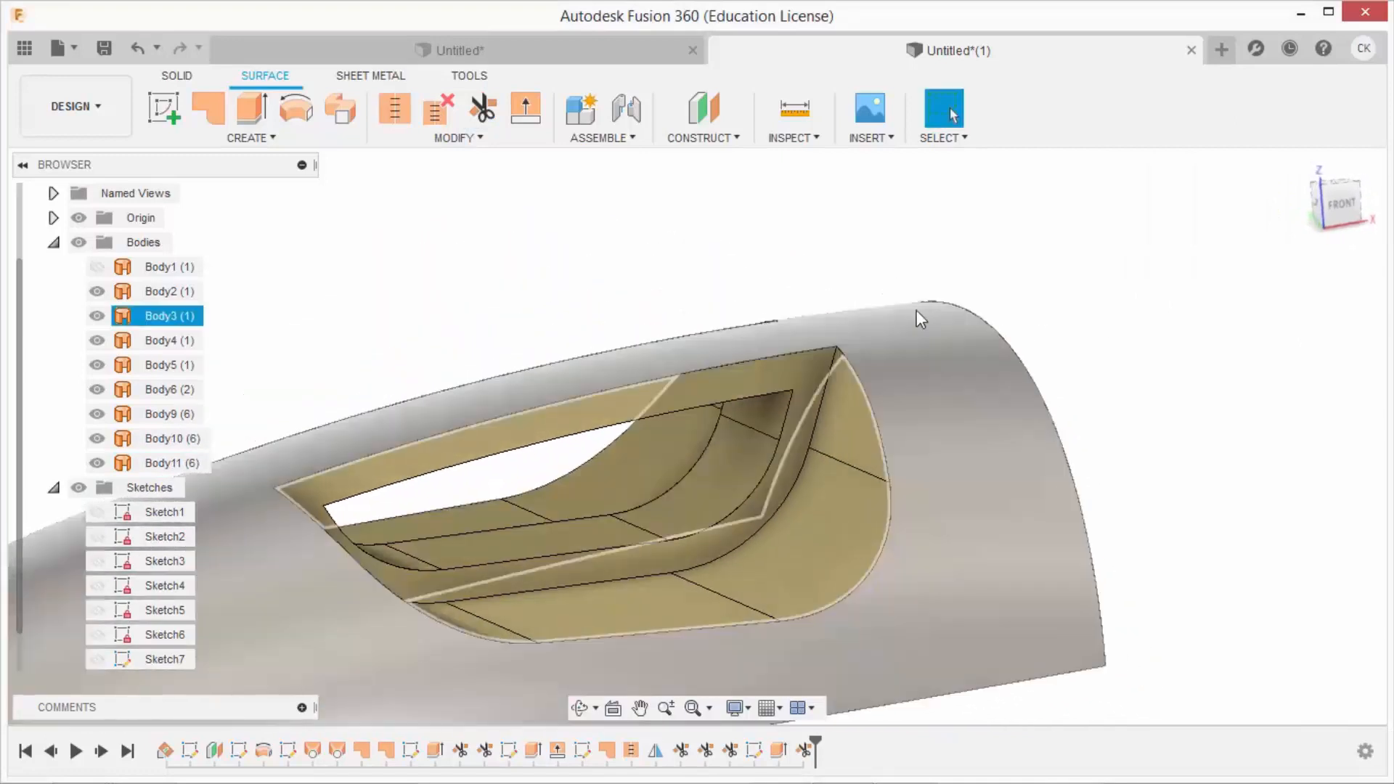
# Reopen the recess offset sketch, dimension its lower line 6 mm from the recess's bottom edge, and finish the sketch
pyautogui.doubleClick(142, 638)
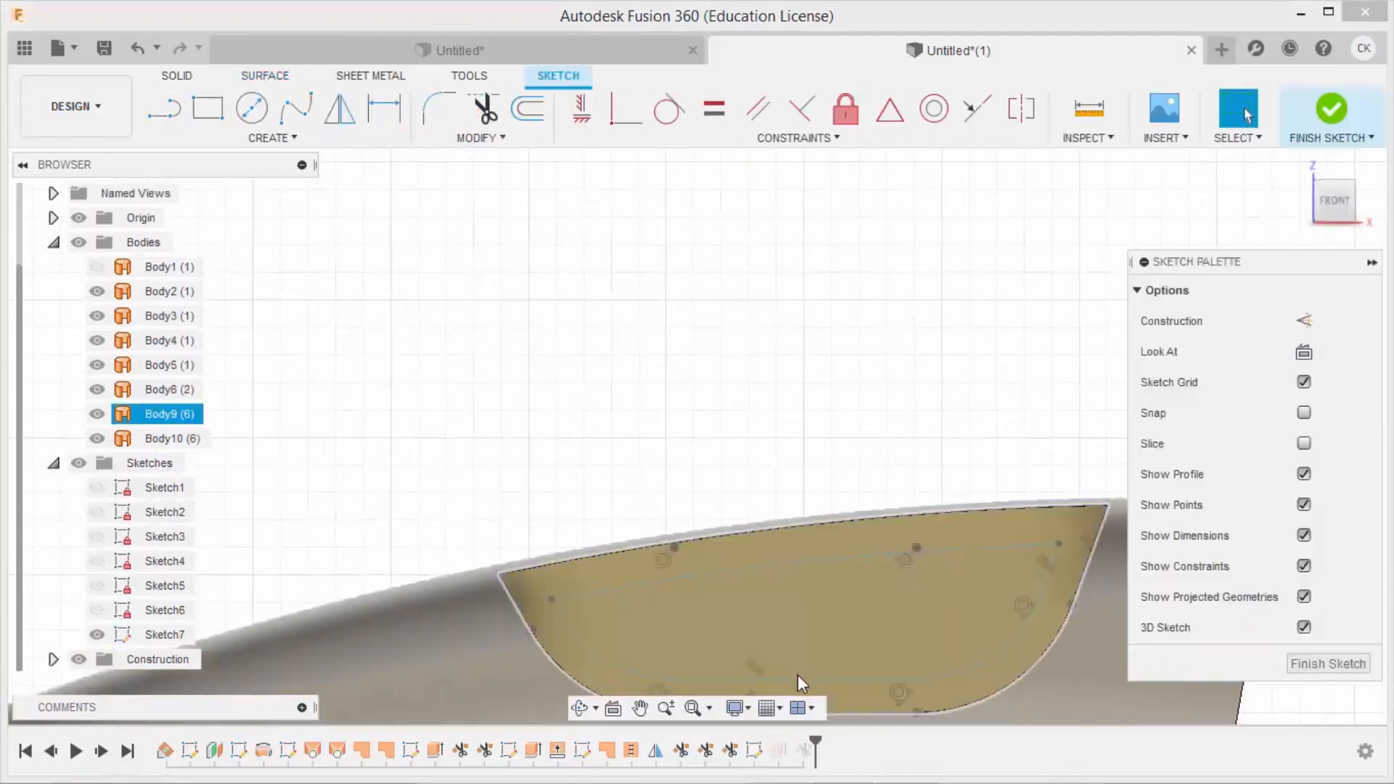
pyautogui.scroll(-3, 849, 399)
pyautogui.scroll(8, 907, 564)
pyautogui.scroll(-5, 909, 563)
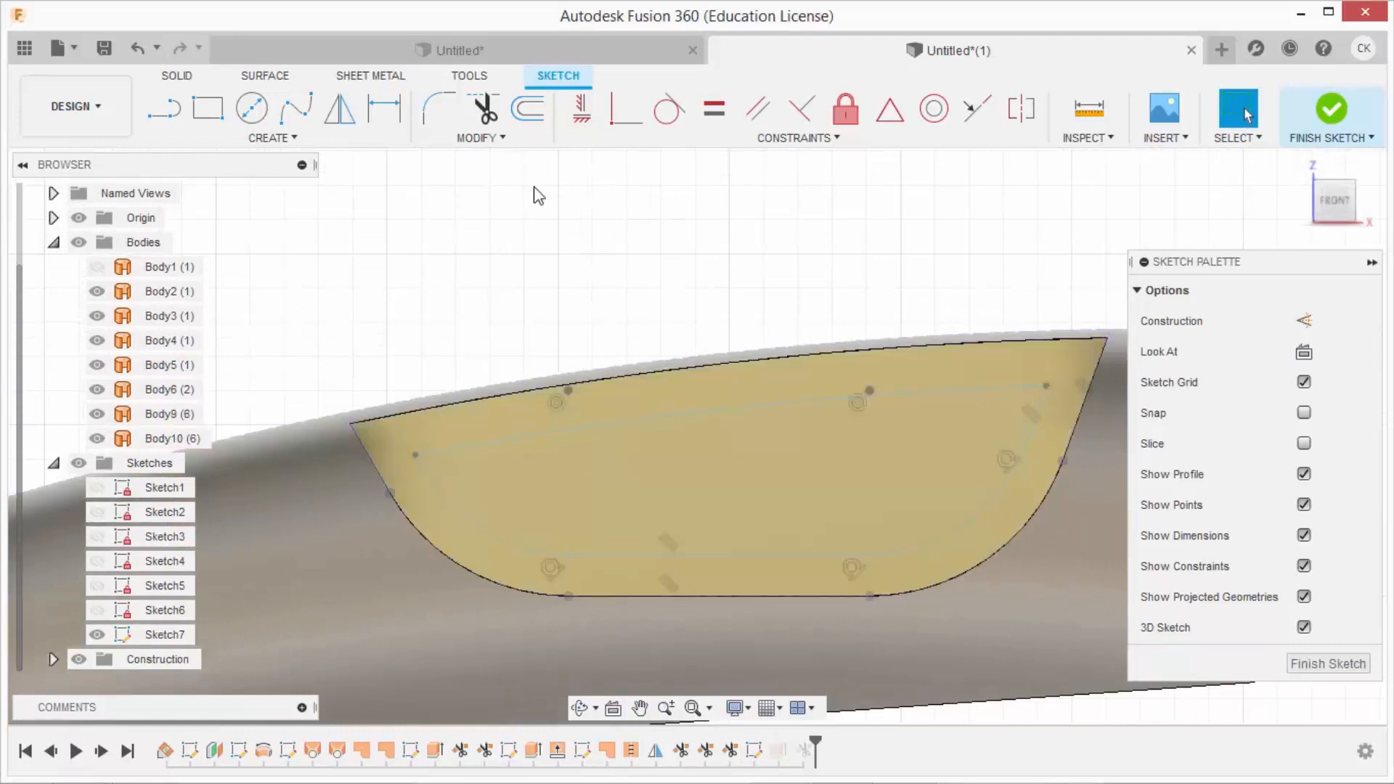
pyautogui.press('d')
pyautogui.click(626, 555)
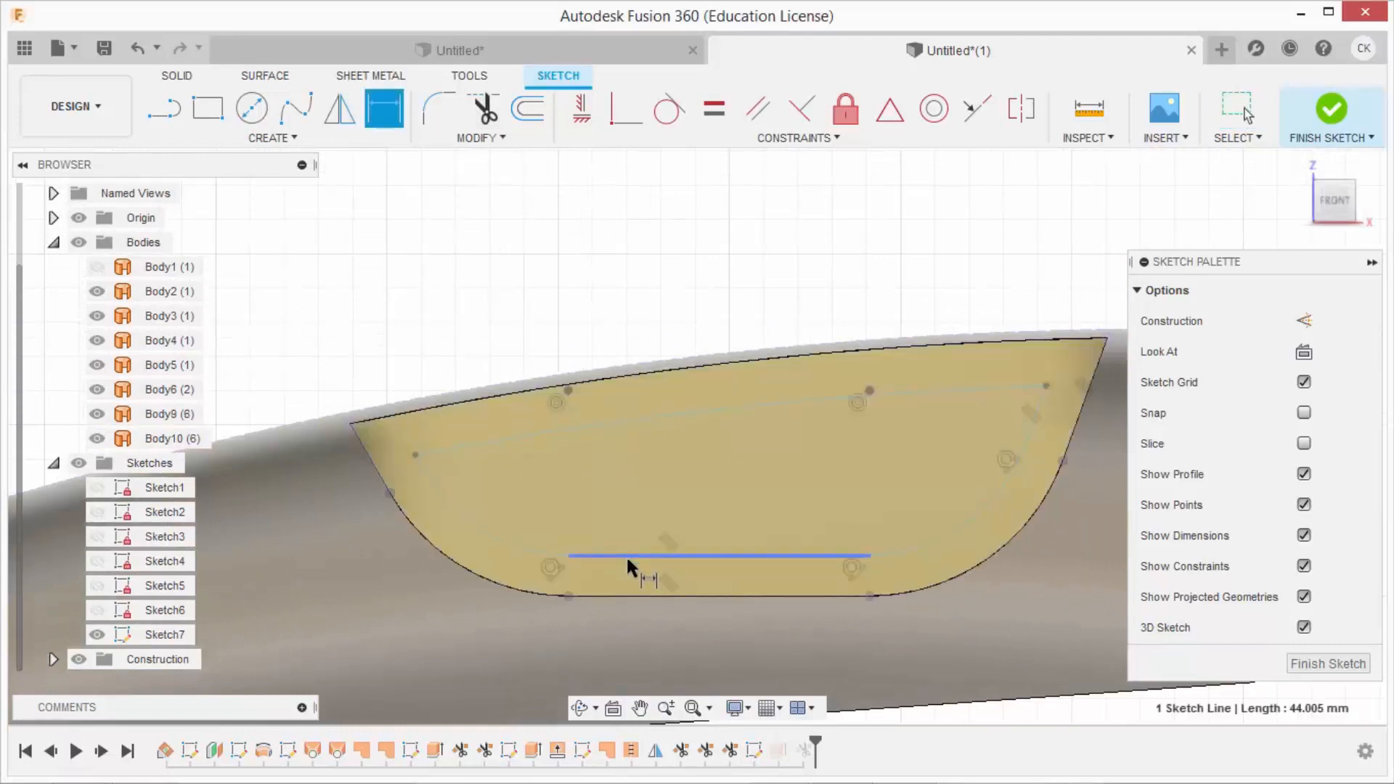
pyautogui.click(626, 592)
pyautogui.click(630, 577)
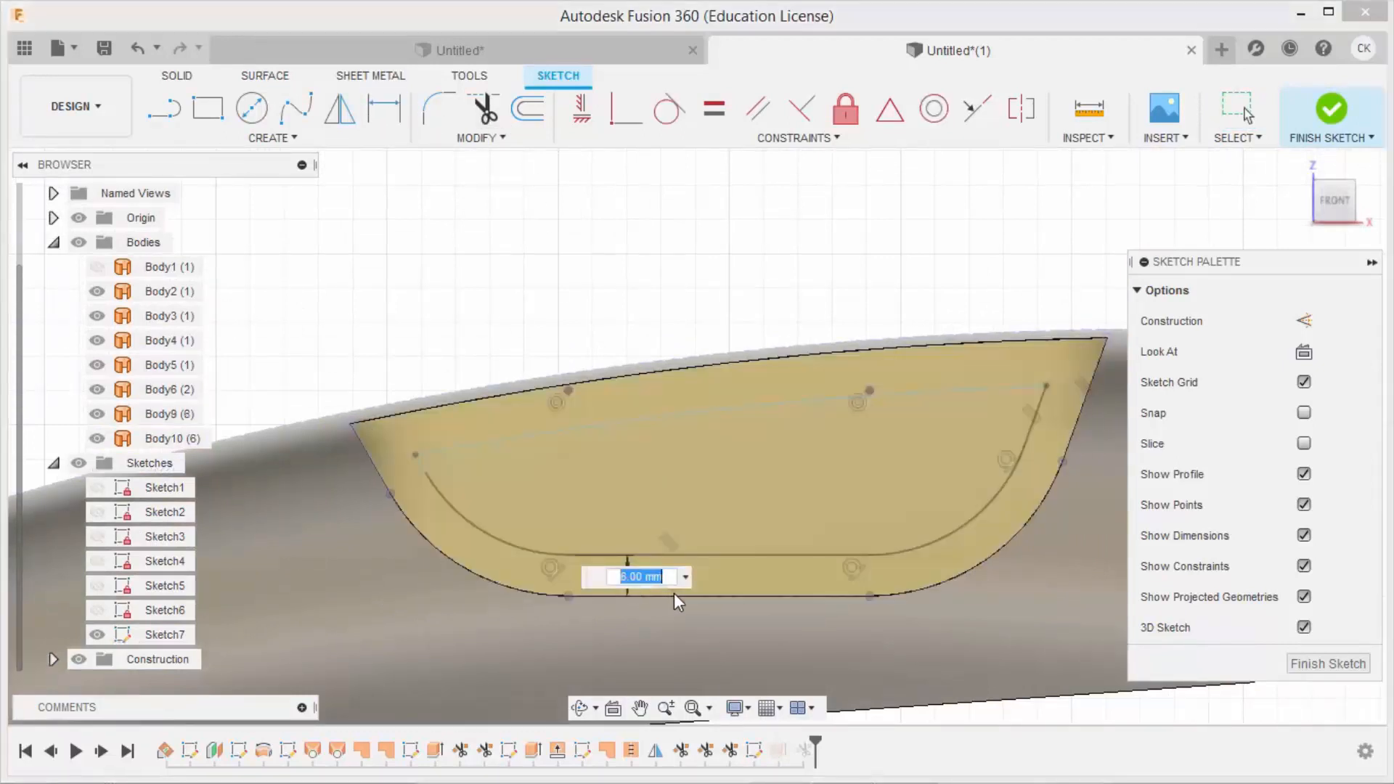
pyautogui.press('Return')
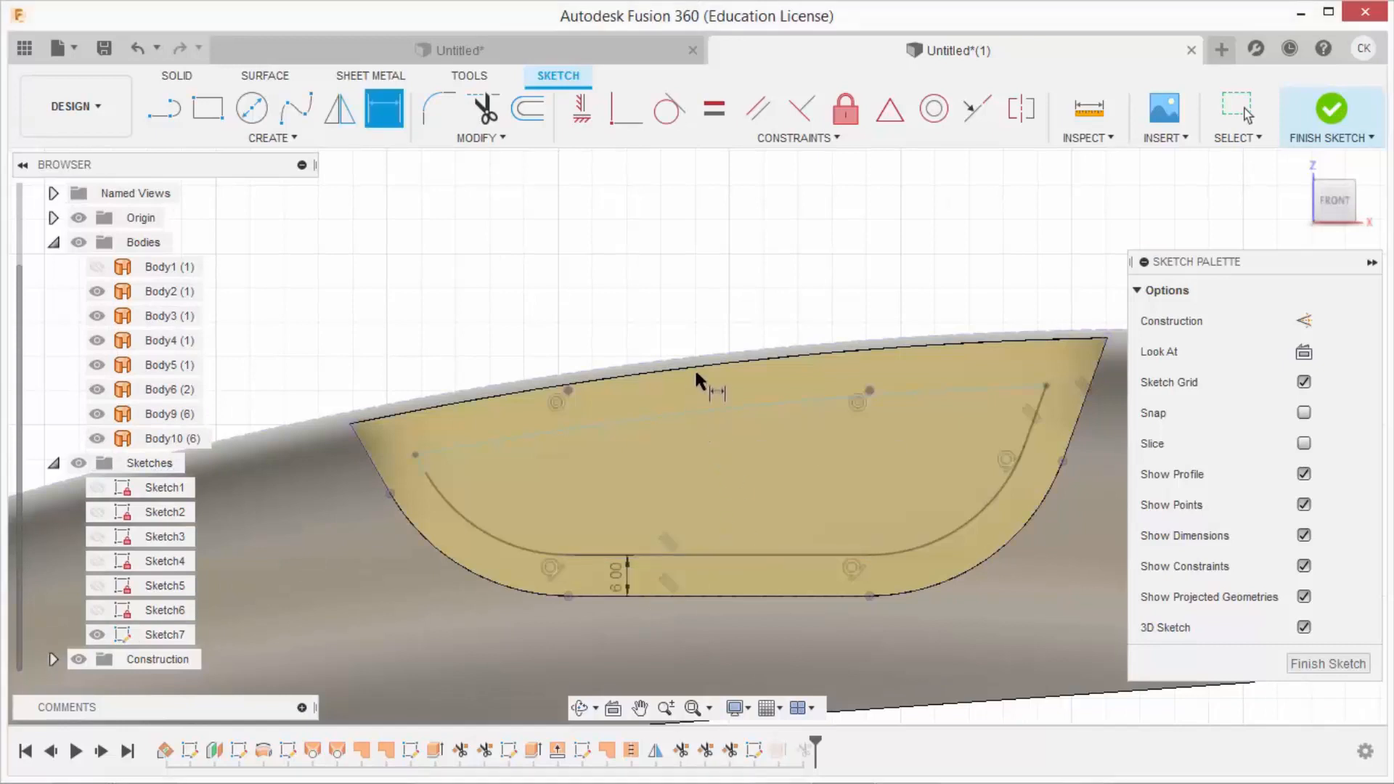
pyautogui.press('Escape')
pyautogui.click(1331, 110)
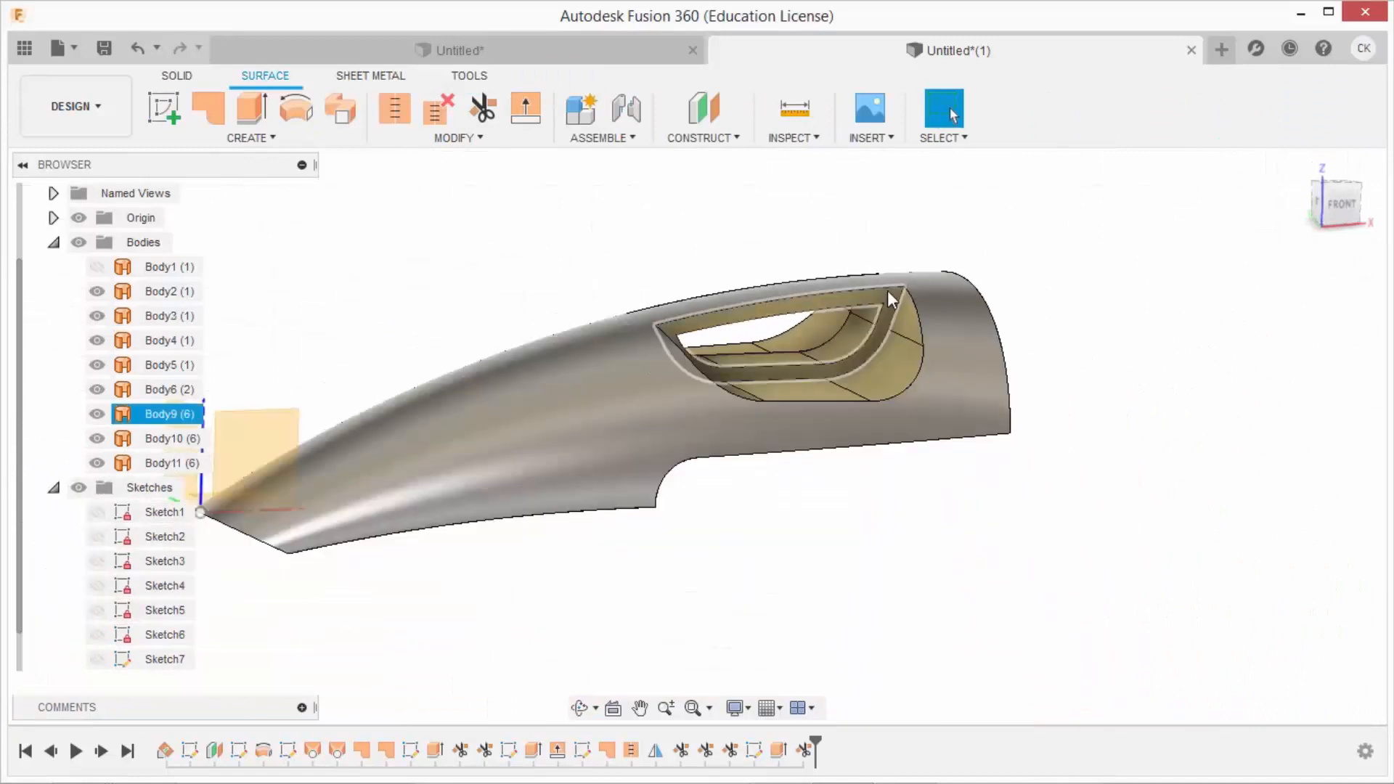
# Start a sketch on the front plane and draw a sloping center-to-center slot midway along the handle's narrow front section
pyautogui.click(173, 129)
pyautogui.click(393, 406)
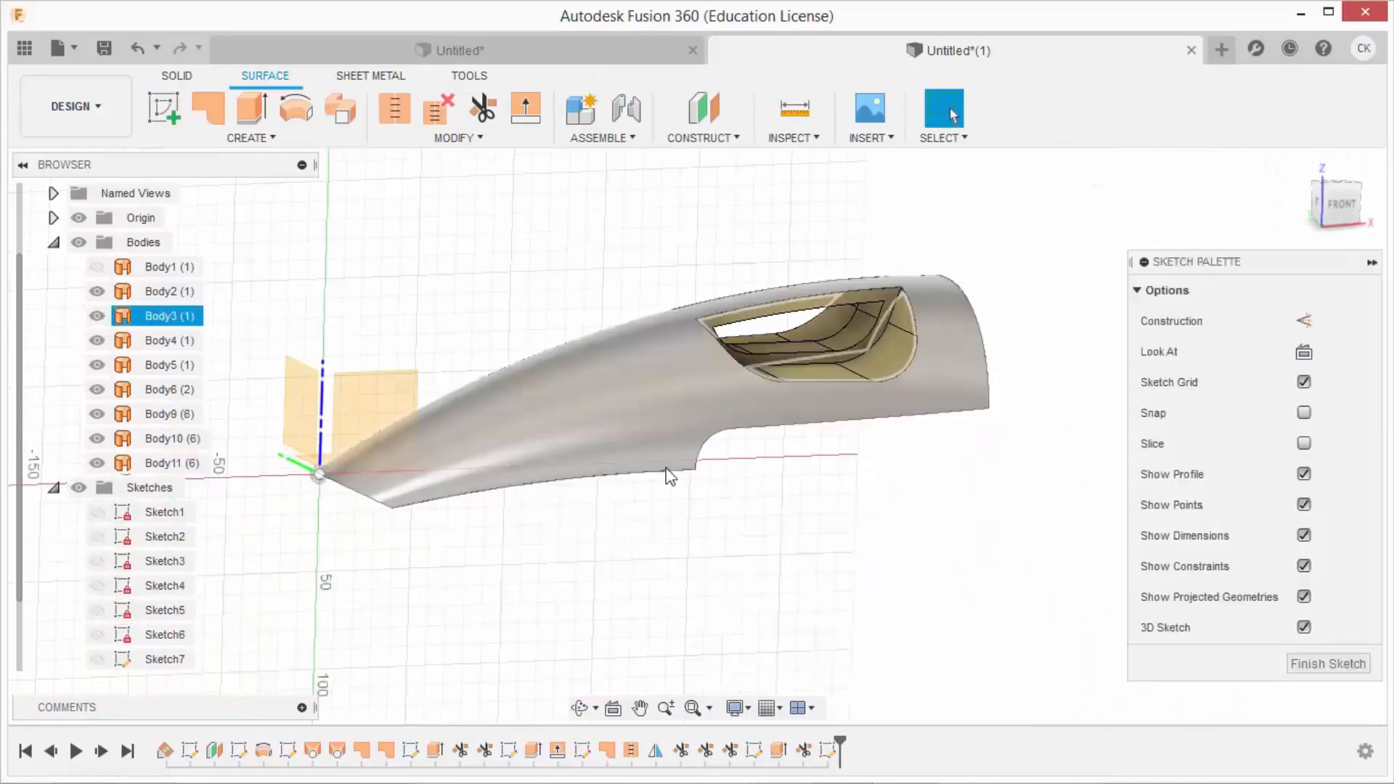
pyautogui.click(1304, 351)
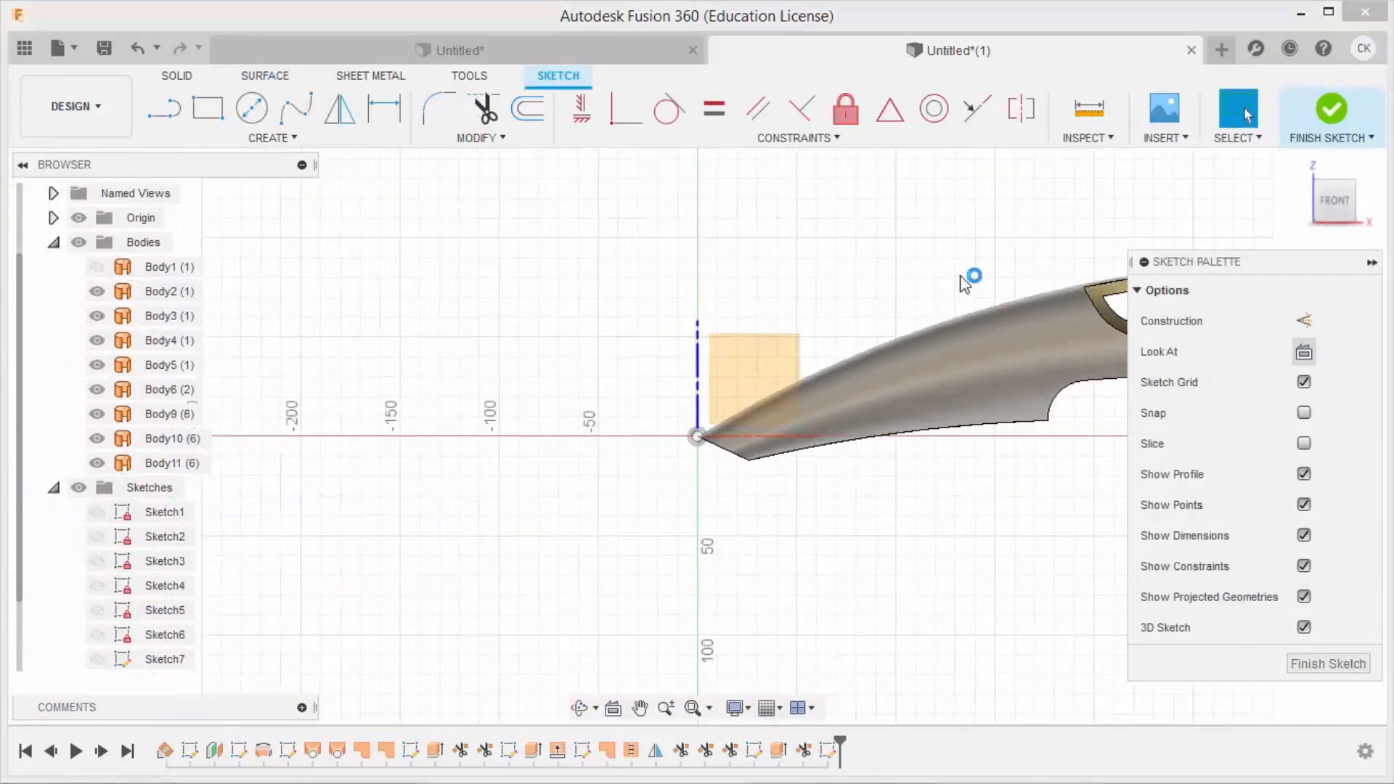
pyautogui.scroll(4, 1030, 363)
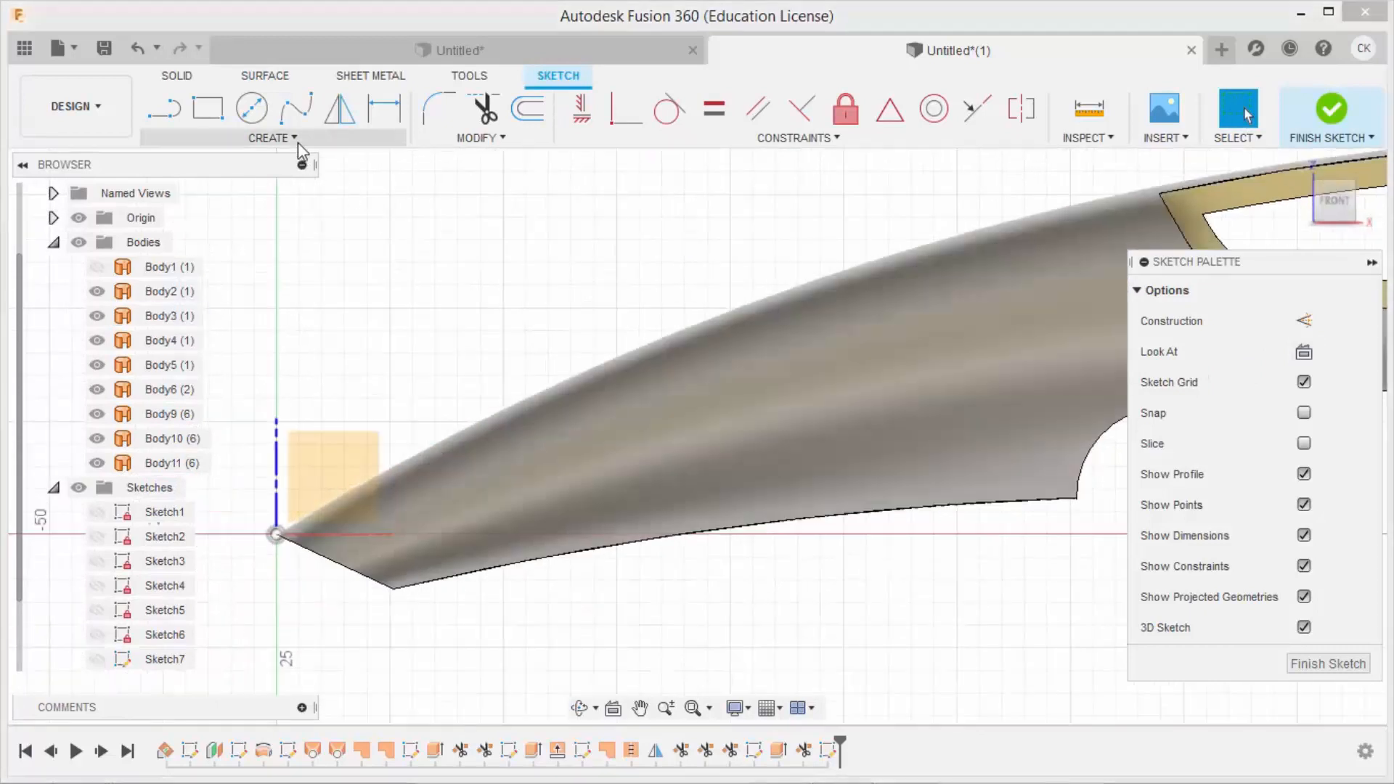
pyautogui.click(297, 139)
pyautogui.moveTo(218, 298)
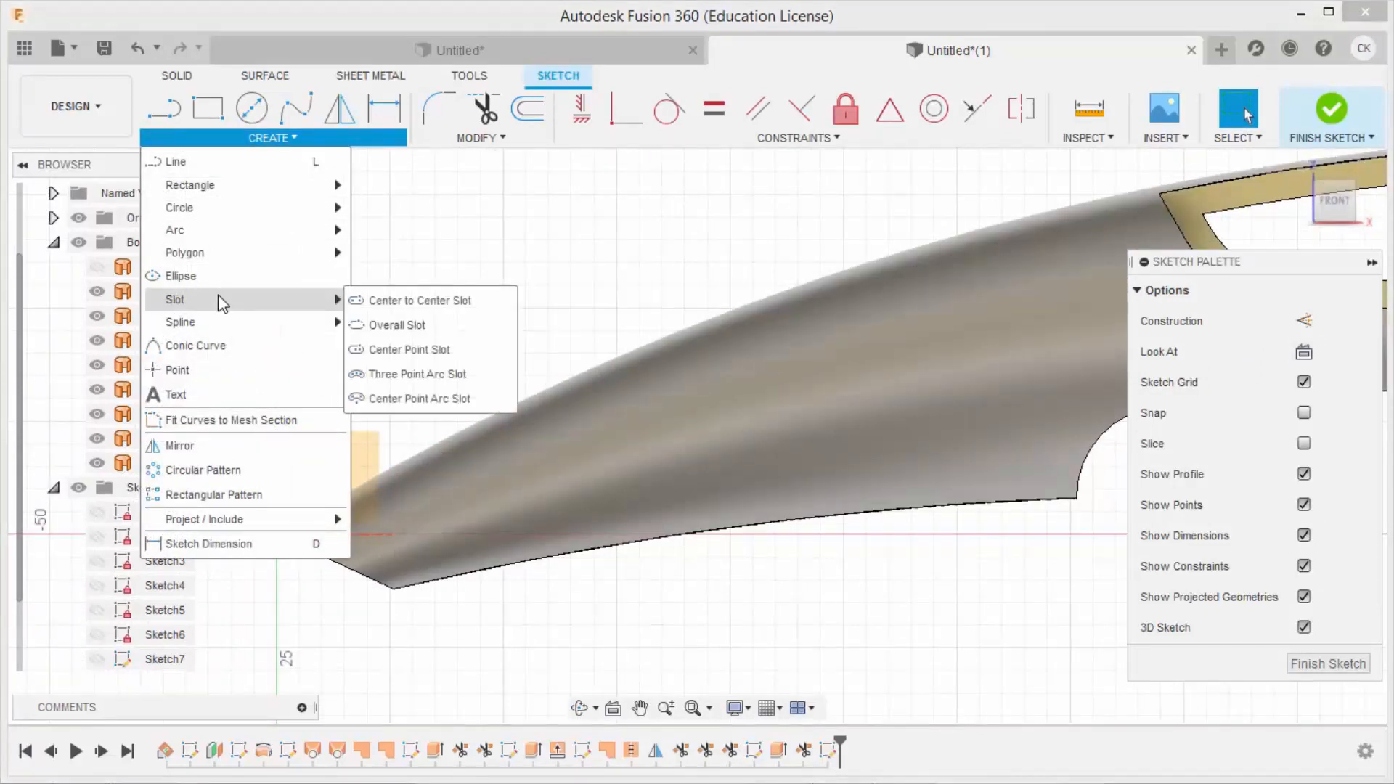
pyautogui.click(371, 301)
pyautogui.click(710, 392)
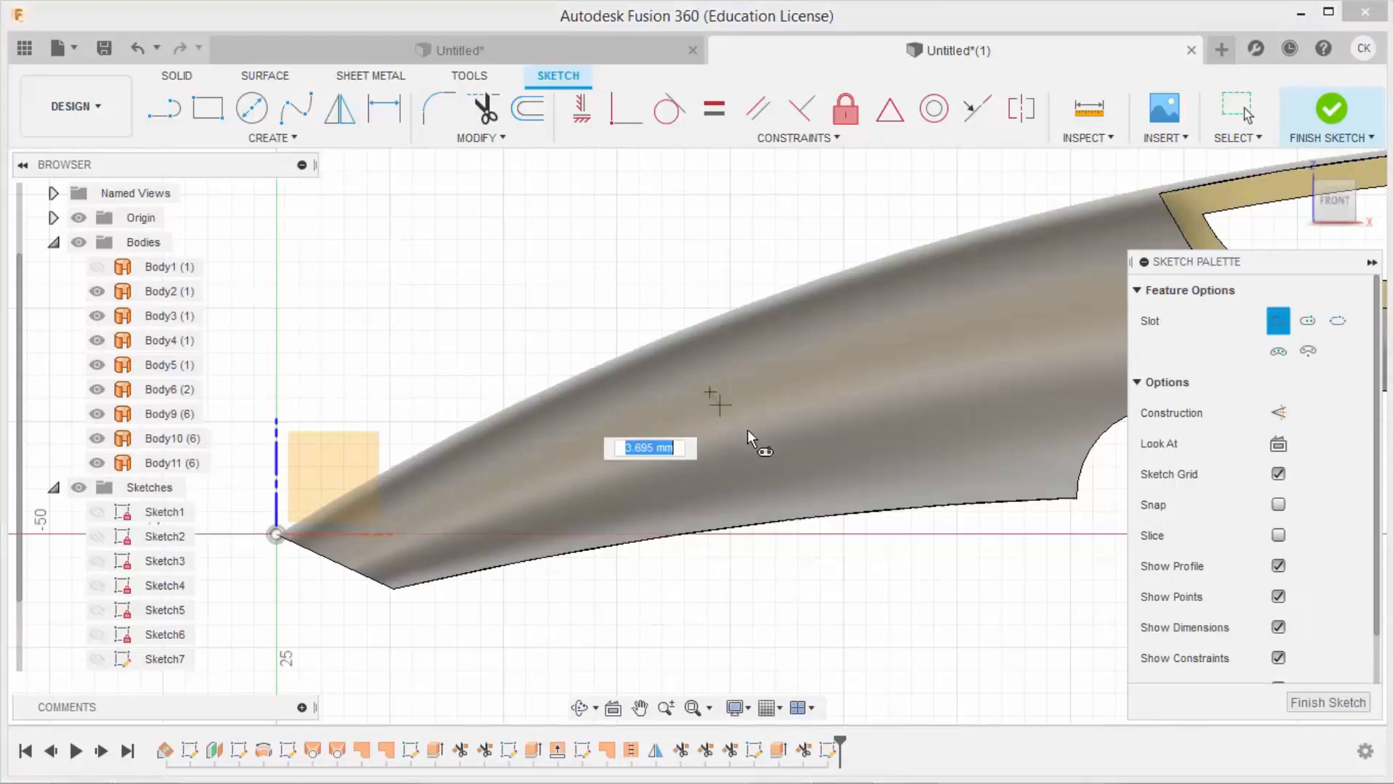
pyautogui.click(755, 439)
pyautogui.press('Return')
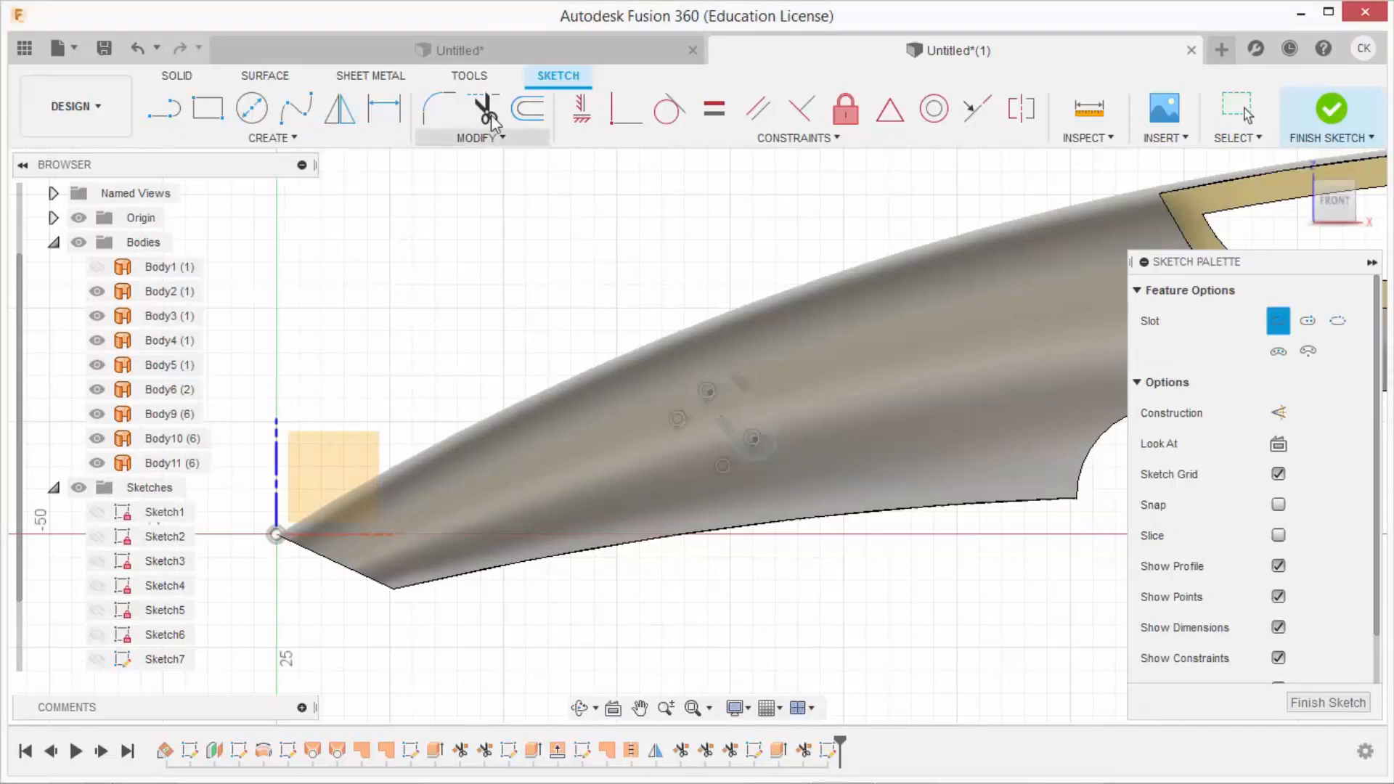
# Try to set the angle between the slot's centerline and the horizontal axis to 25, 30 and 35 degrees, and delete that dimension
pyautogui.click(383, 109)
pyautogui.click(385, 535)
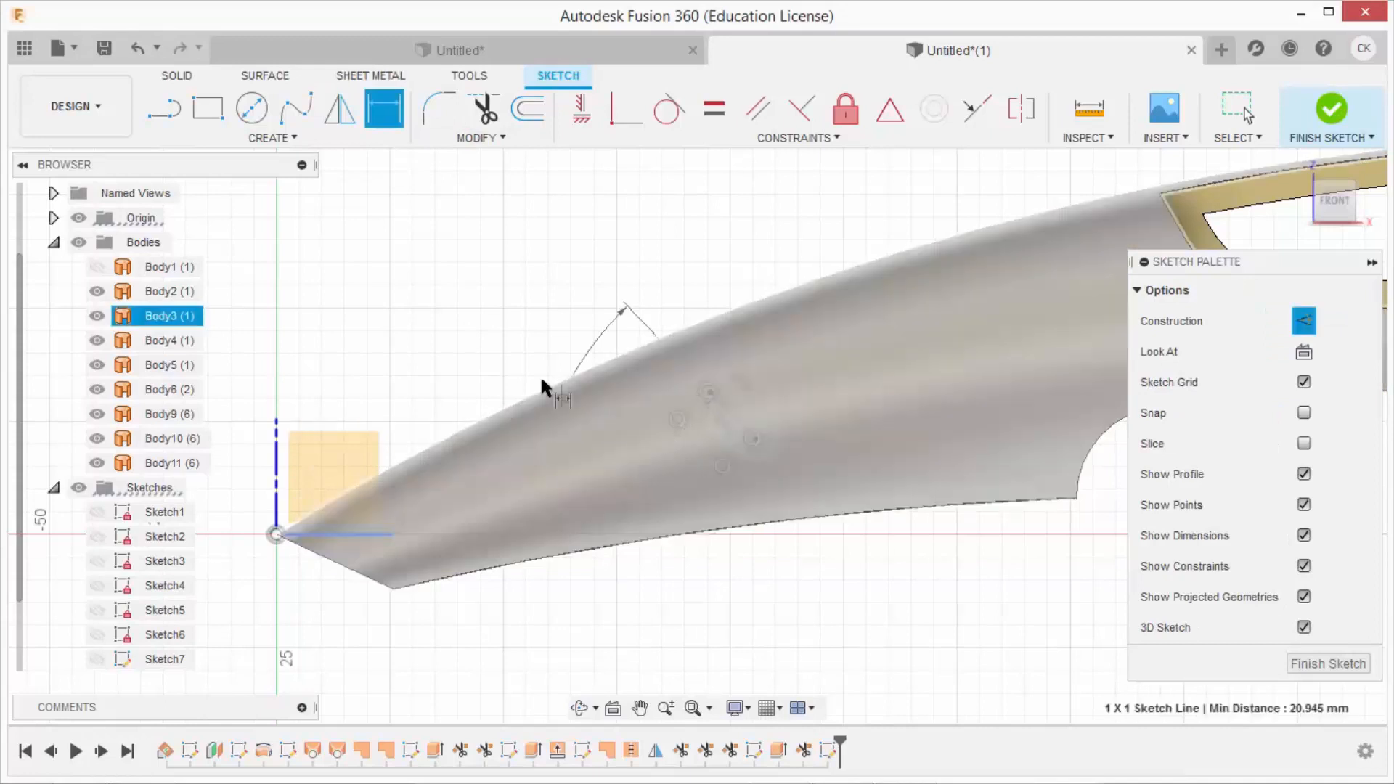
pyautogui.click(540, 375)
pyautogui.click(503, 382)
pyautogui.write('25')
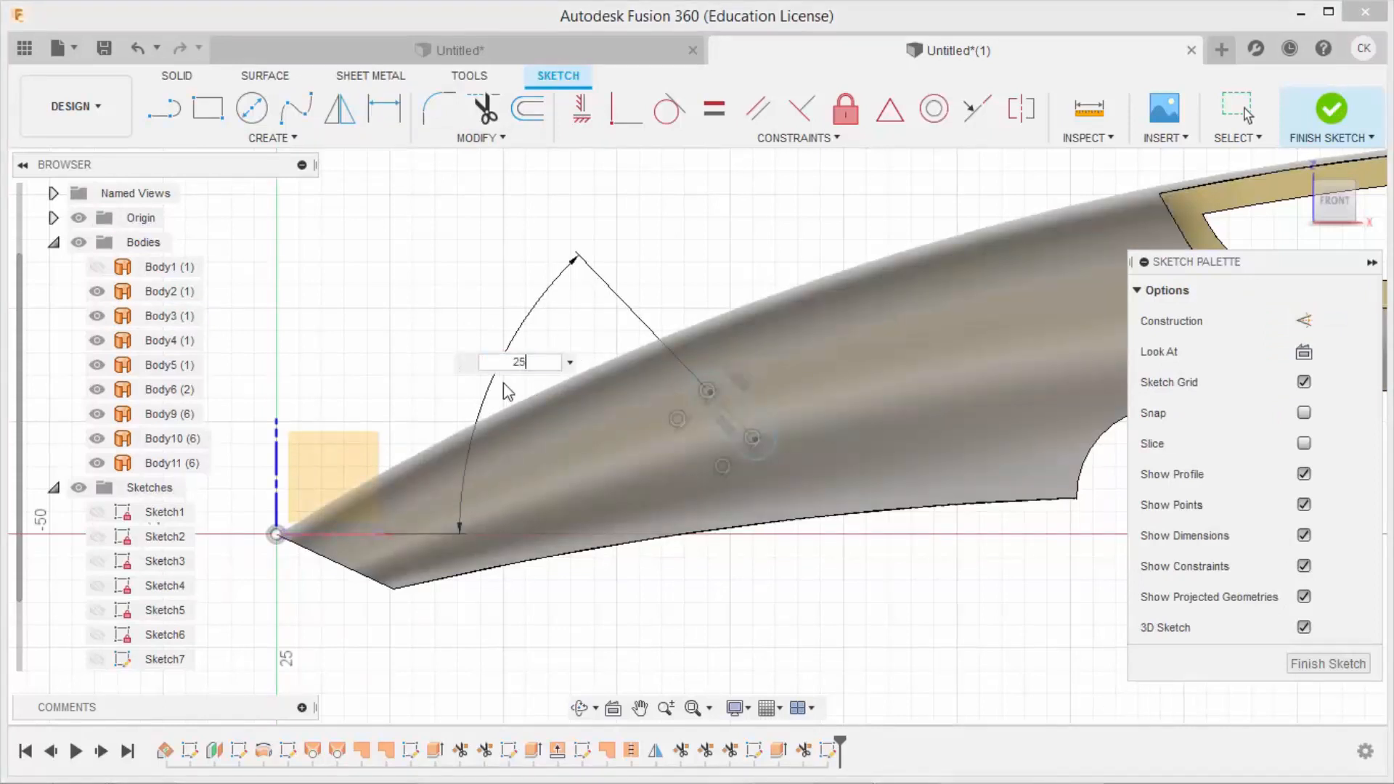
pyautogui.press('Escape')
pyautogui.press('Escape')
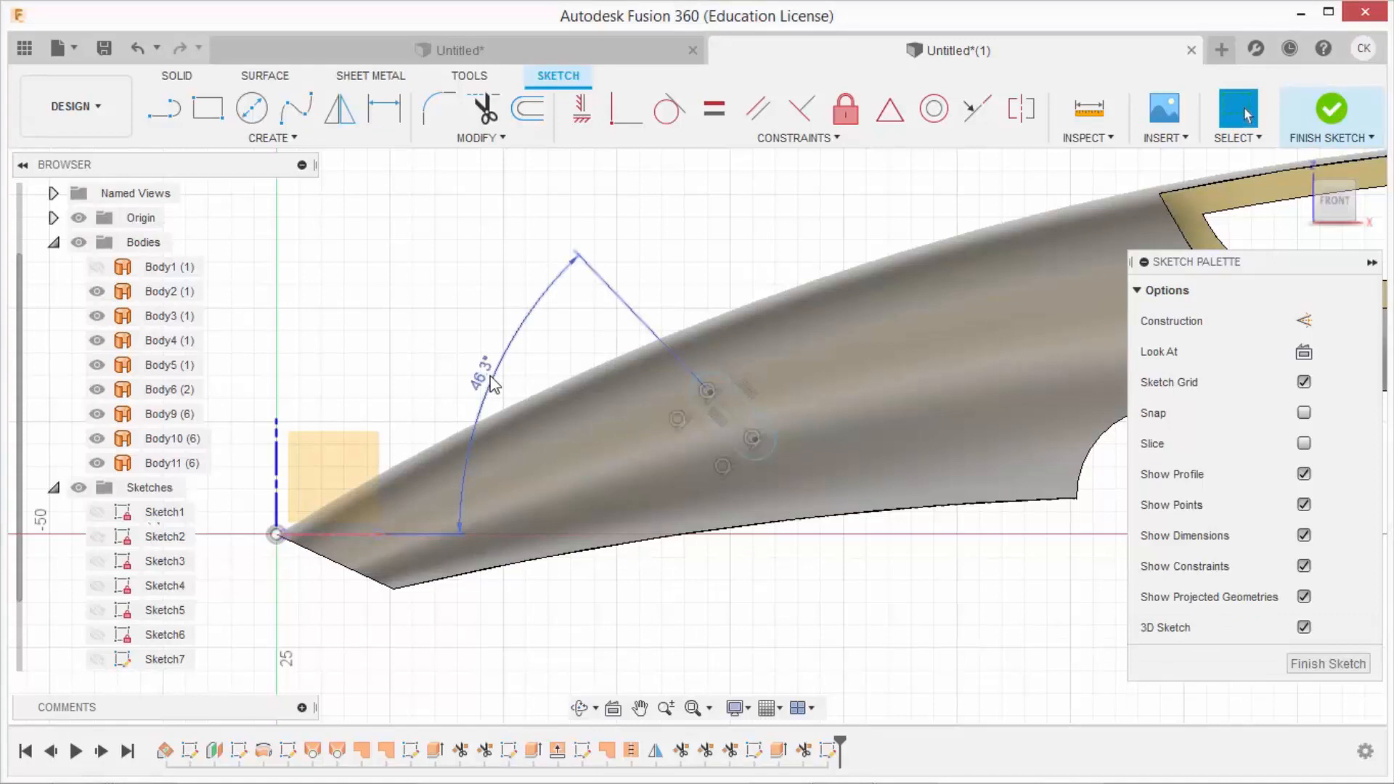
pyautogui.doubleClick(485, 374)
pyautogui.write('45')
pyautogui.press('Return')
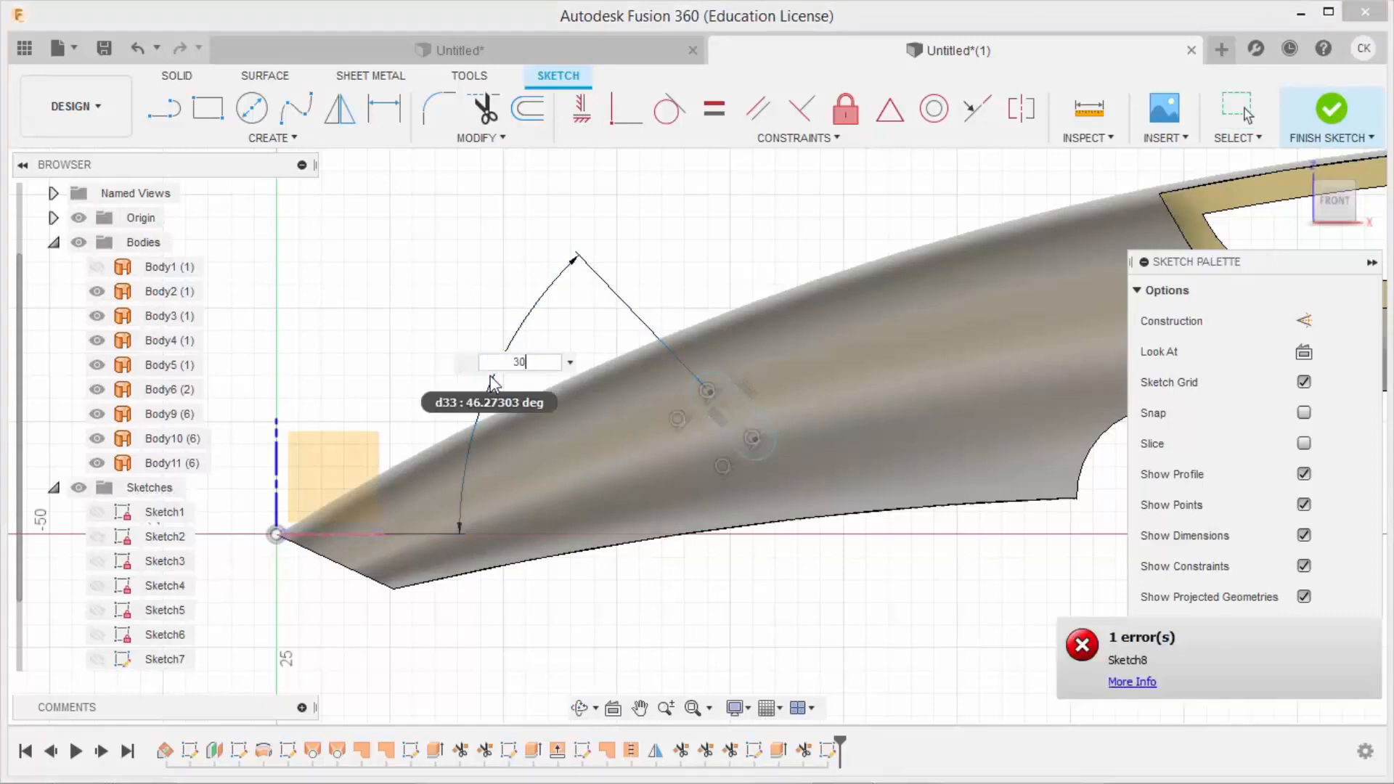
pyautogui.doubleClick(493, 379)
pyautogui.write('35')
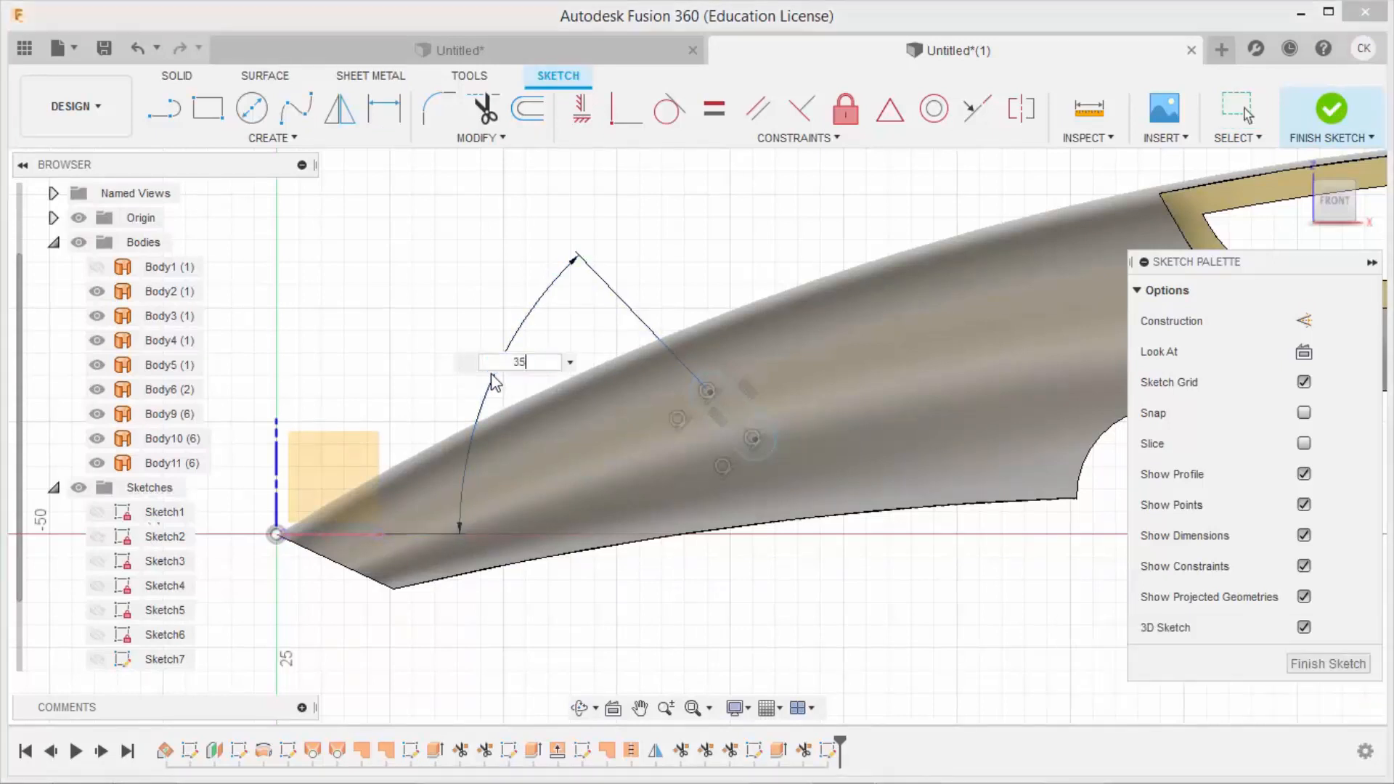
pyautogui.press('Return')
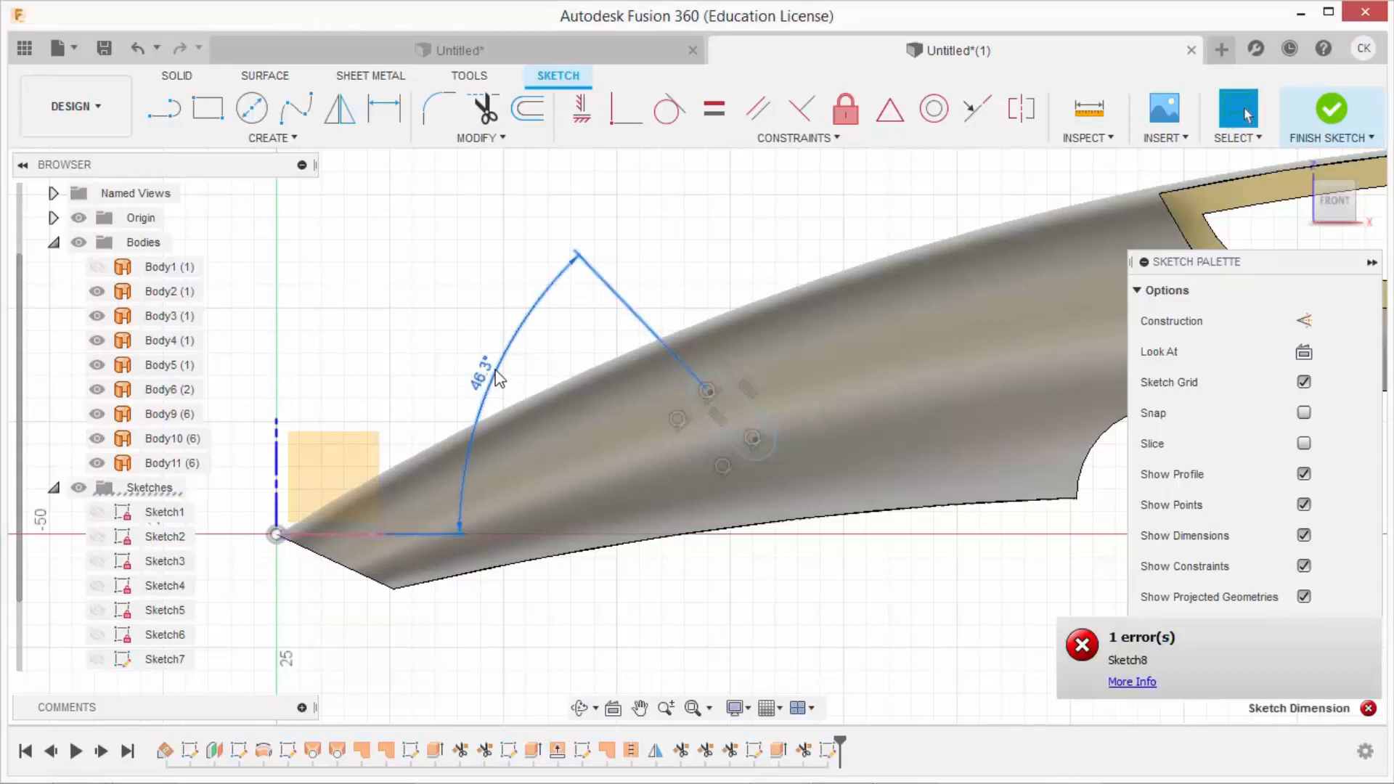
pyautogui.press('Delete')
# Move the slot's upper center point to flatten its slope, and dimension the centerline at 25 degrees to the horizontal axis
pyautogui.moveTo(706, 394); pyautogui.dragTo(665, 400)
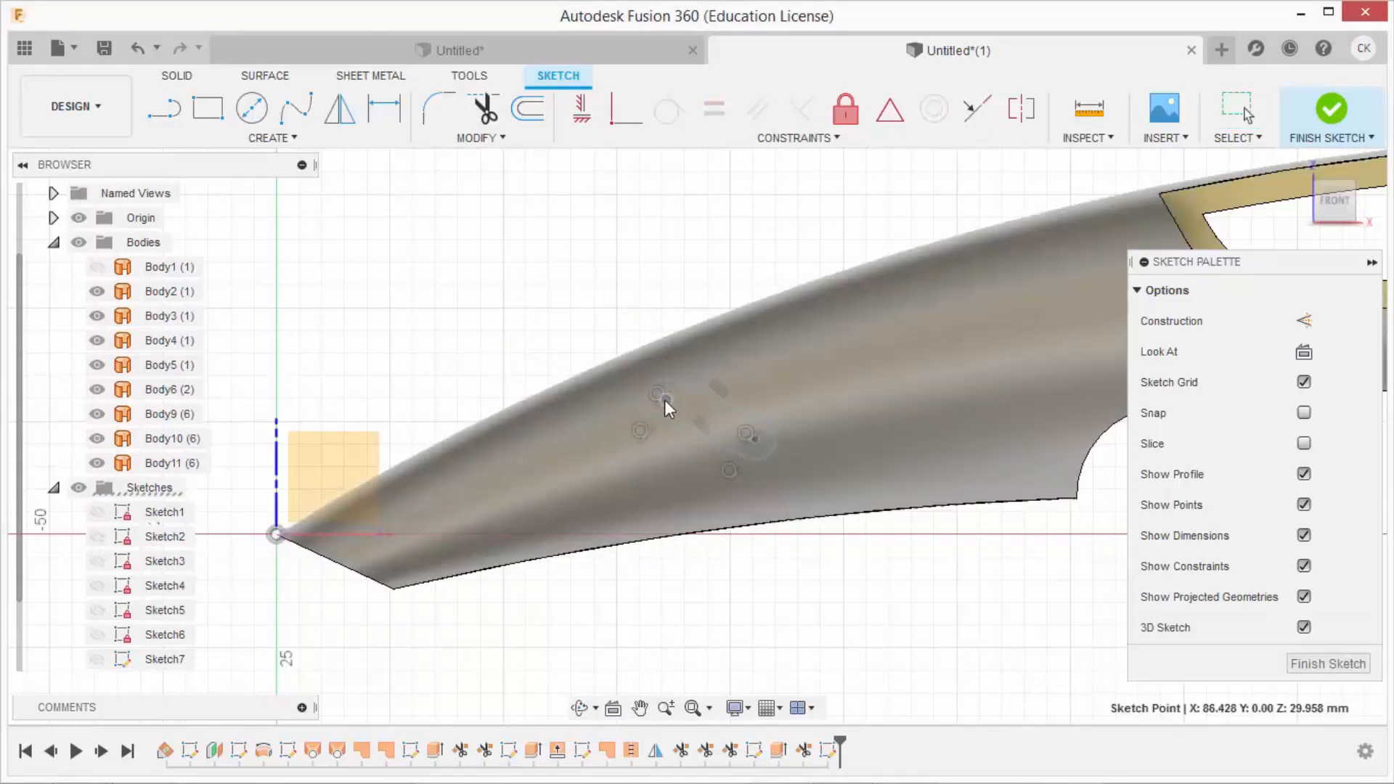
pyautogui.click(384, 108)
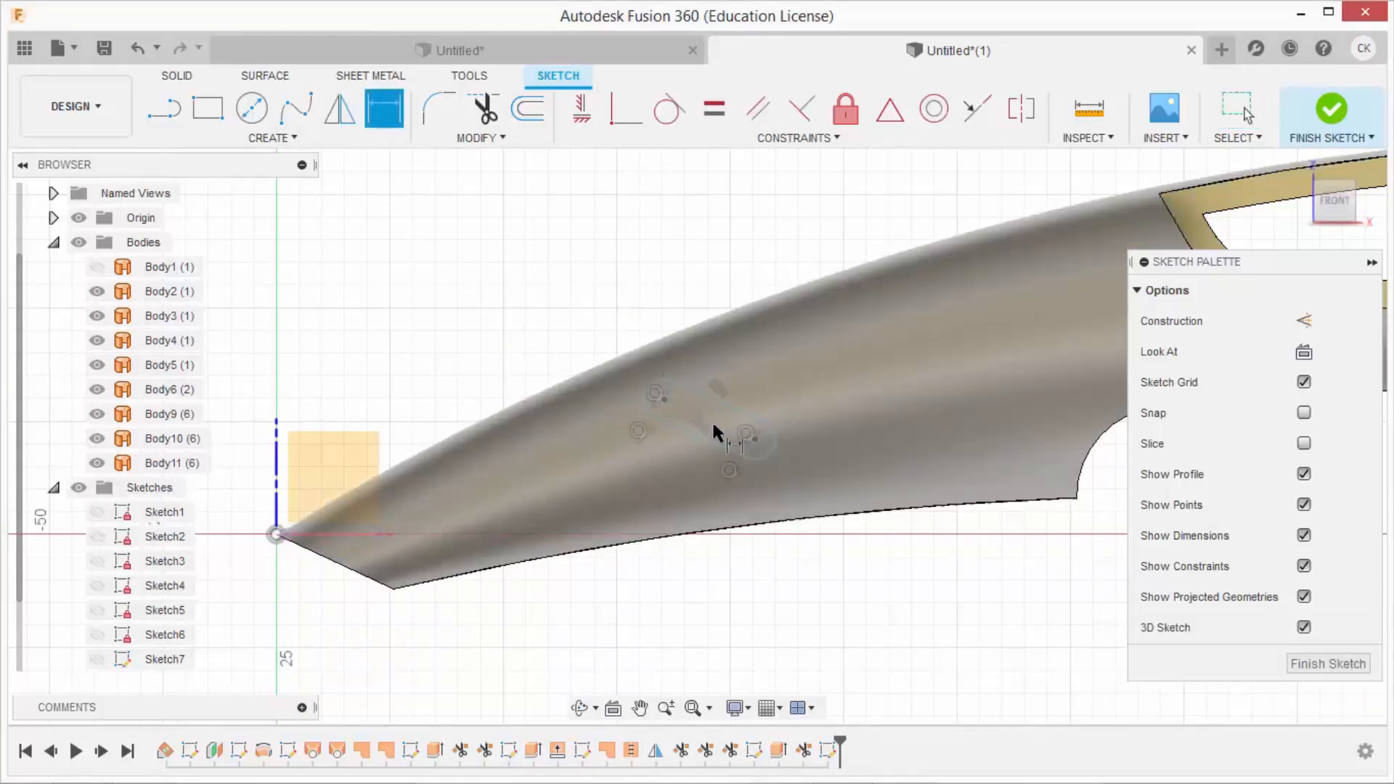
pyautogui.click(713, 424)
pyautogui.click(355, 533)
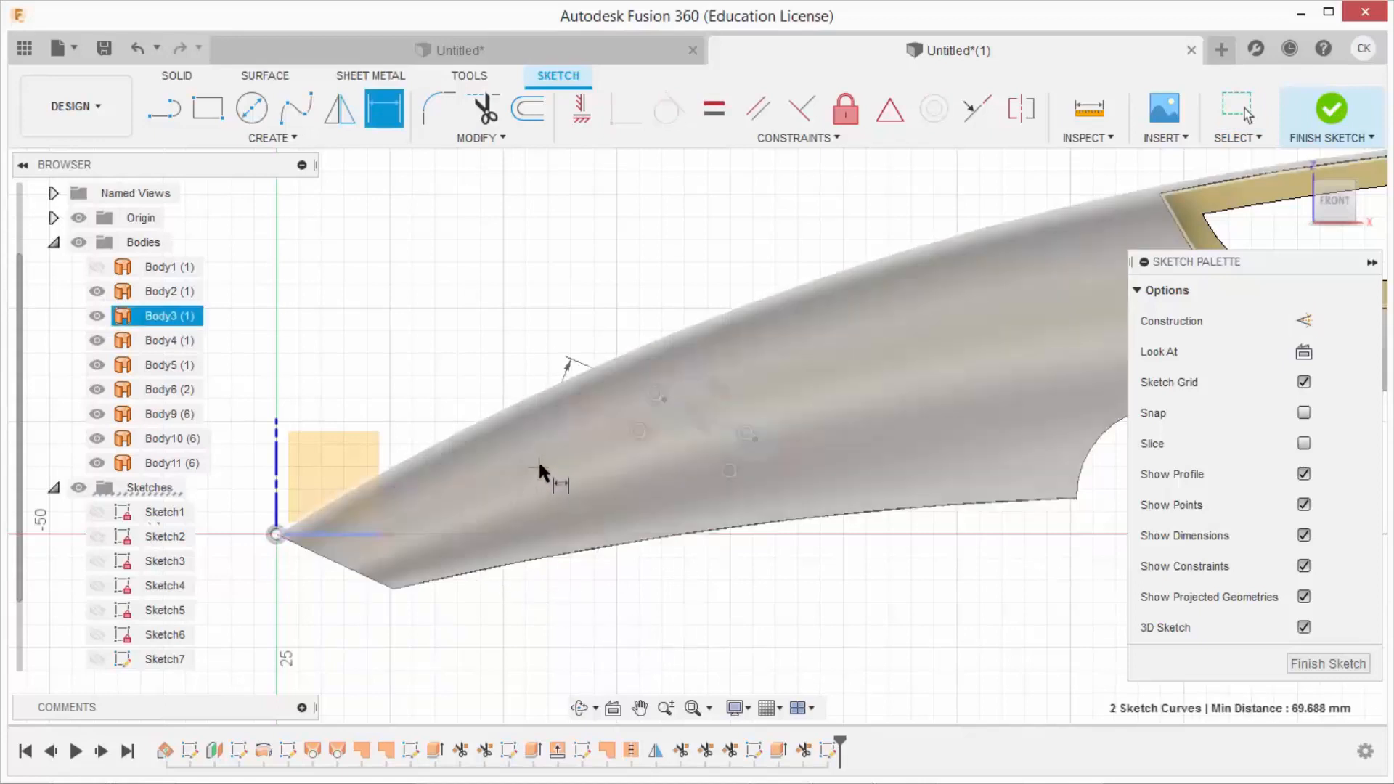
pyautogui.click(547, 495)
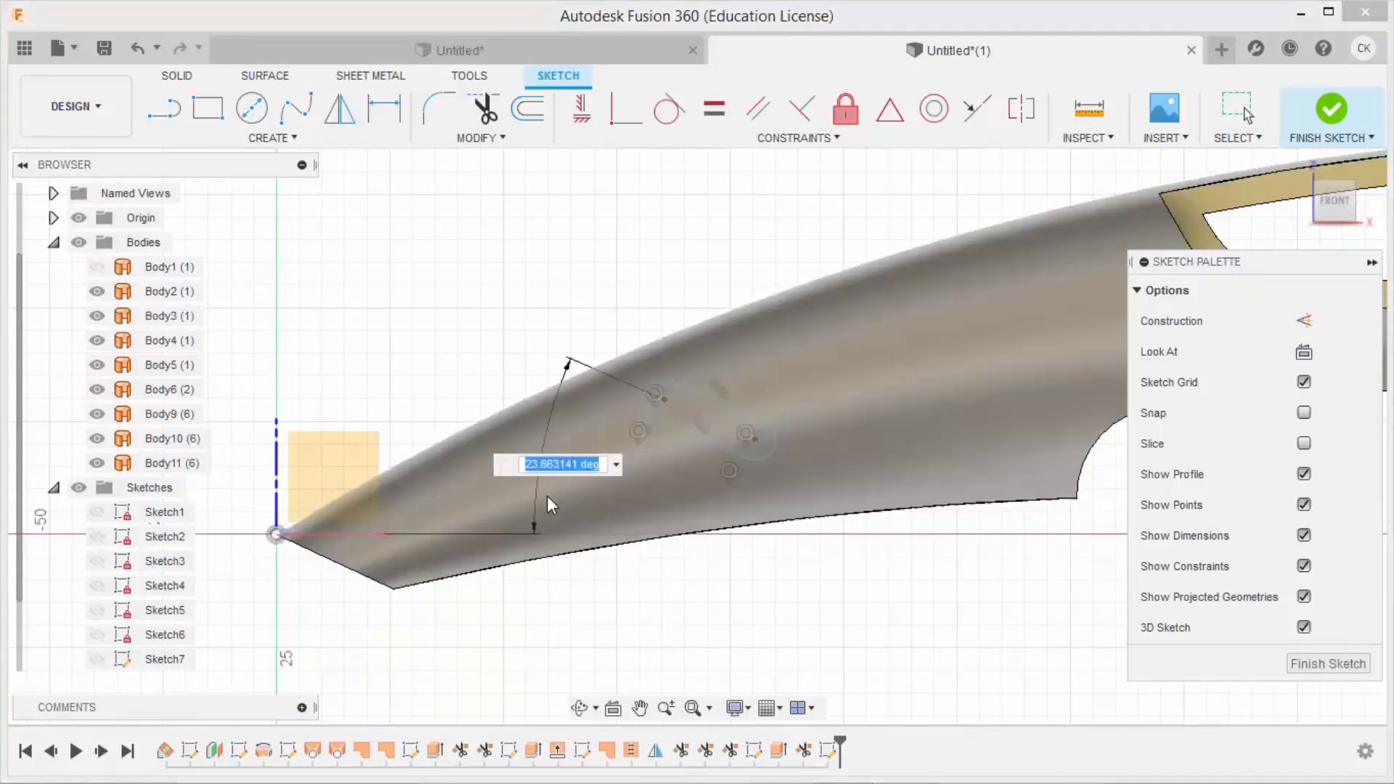
pyautogui.write('25')
pyautogui.press('Return')
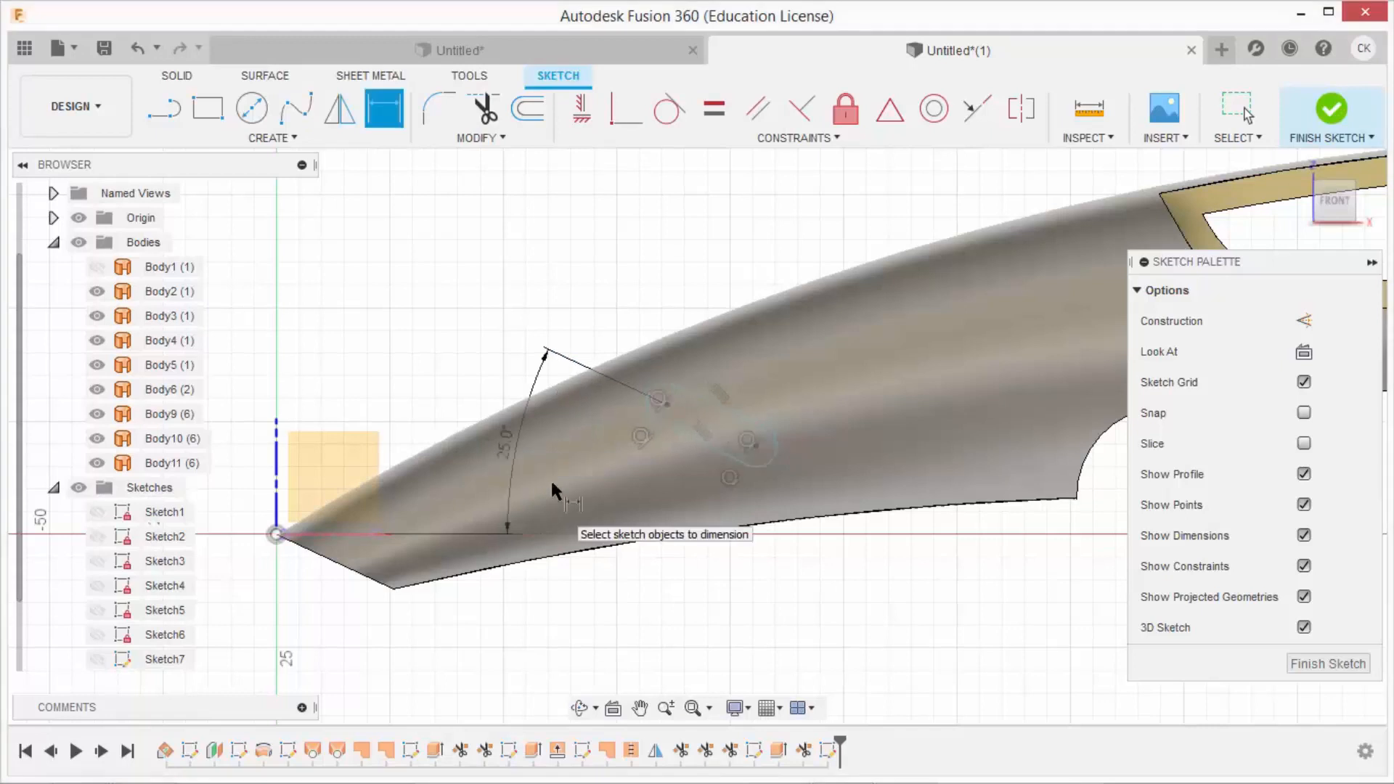
# Dimension the slot's lower center point 24.7 mm vertically above the origin
pyautogui.click(756, 446)
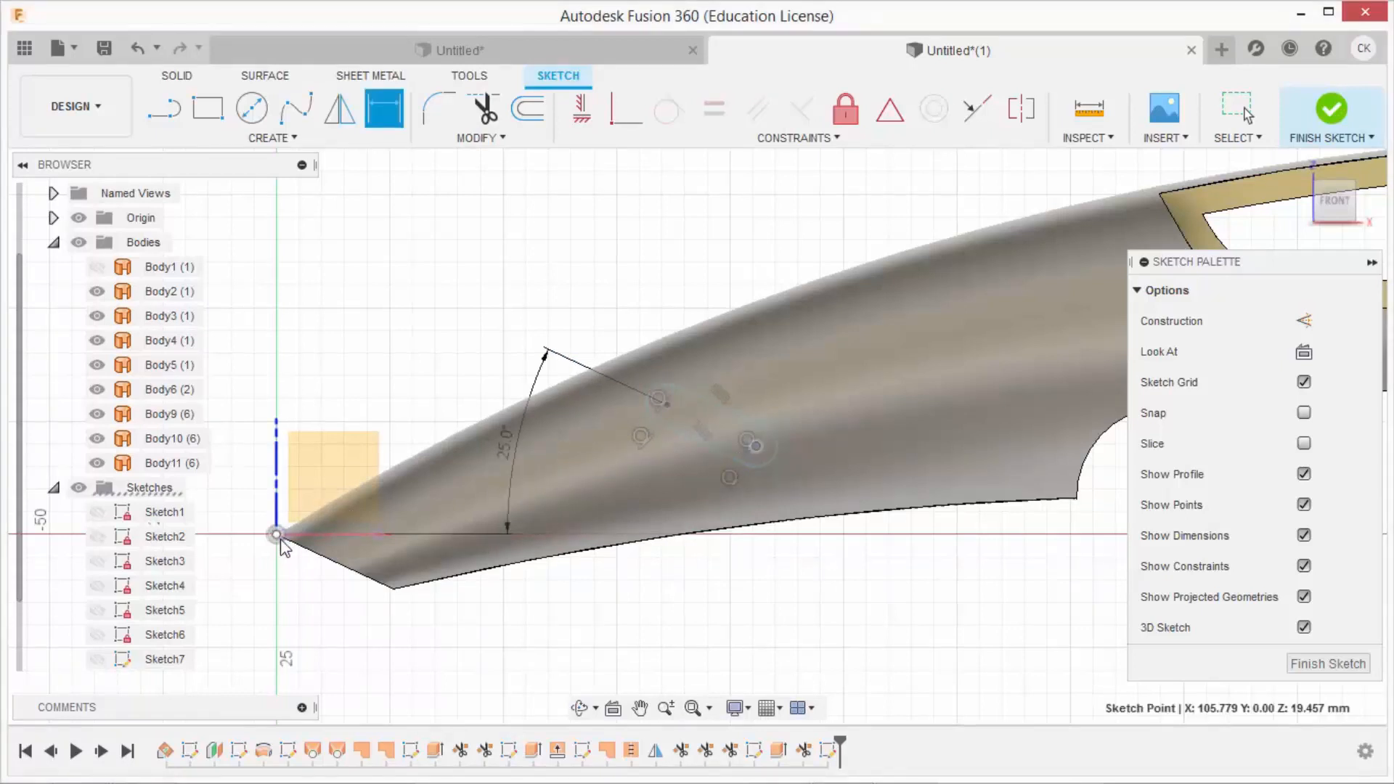
pyautogui.click(281, 541)
pyautogui.click(808, 467)
pyautogui.write('24.7')
pyautogui.press('Return')
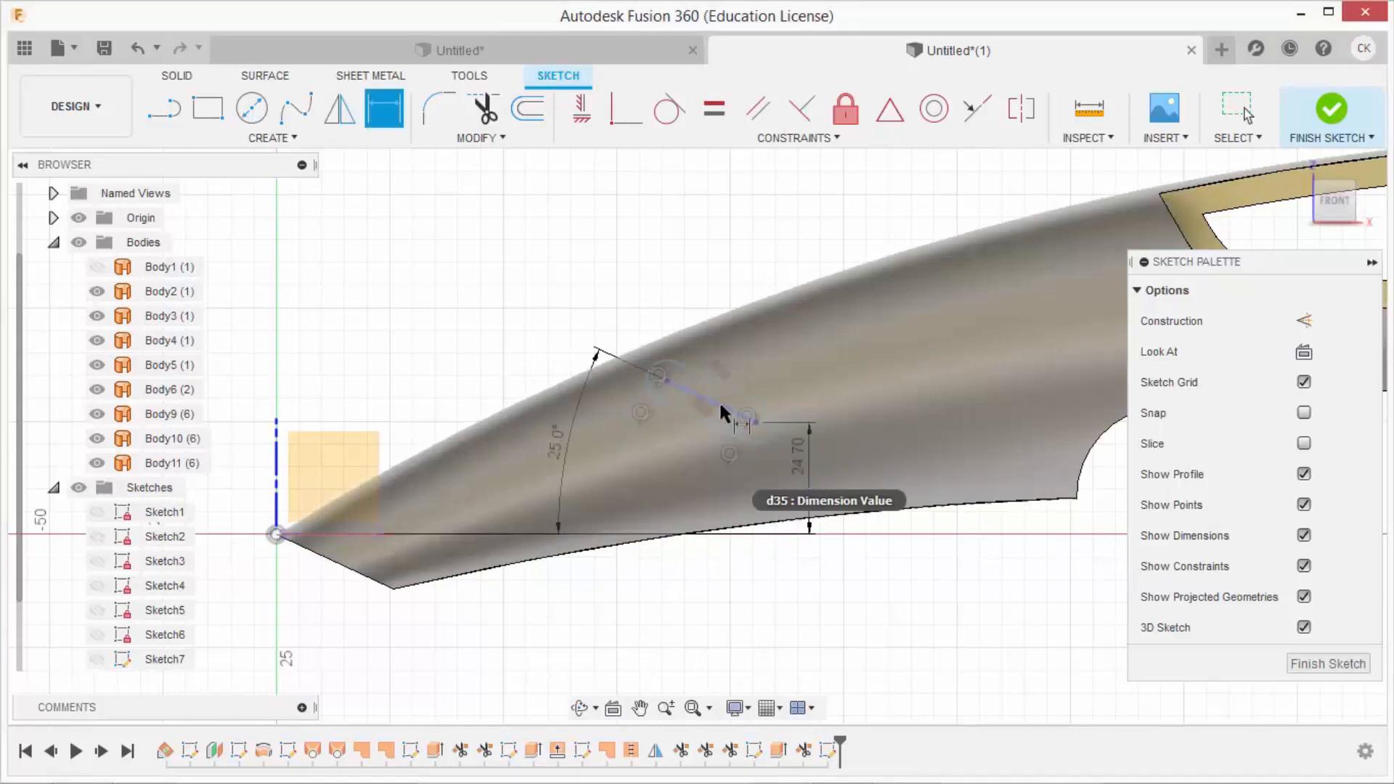
# Set the slot's center-to-center length to 20 mm
pyautogui.click(720, 407)
pyautogui.click(794, 253)
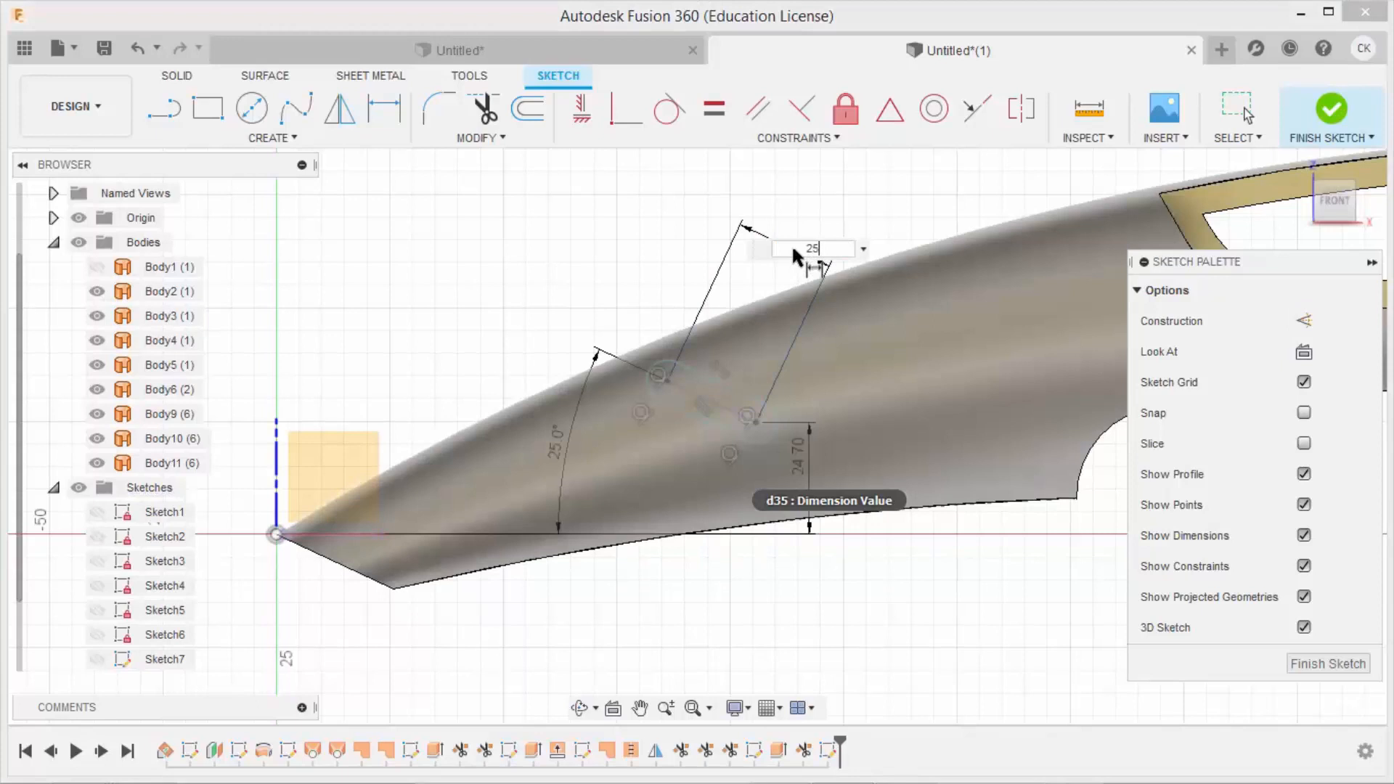
pyautogui.write('25')
pyautogui.press('BackSpace')
pyautogui.write('0')
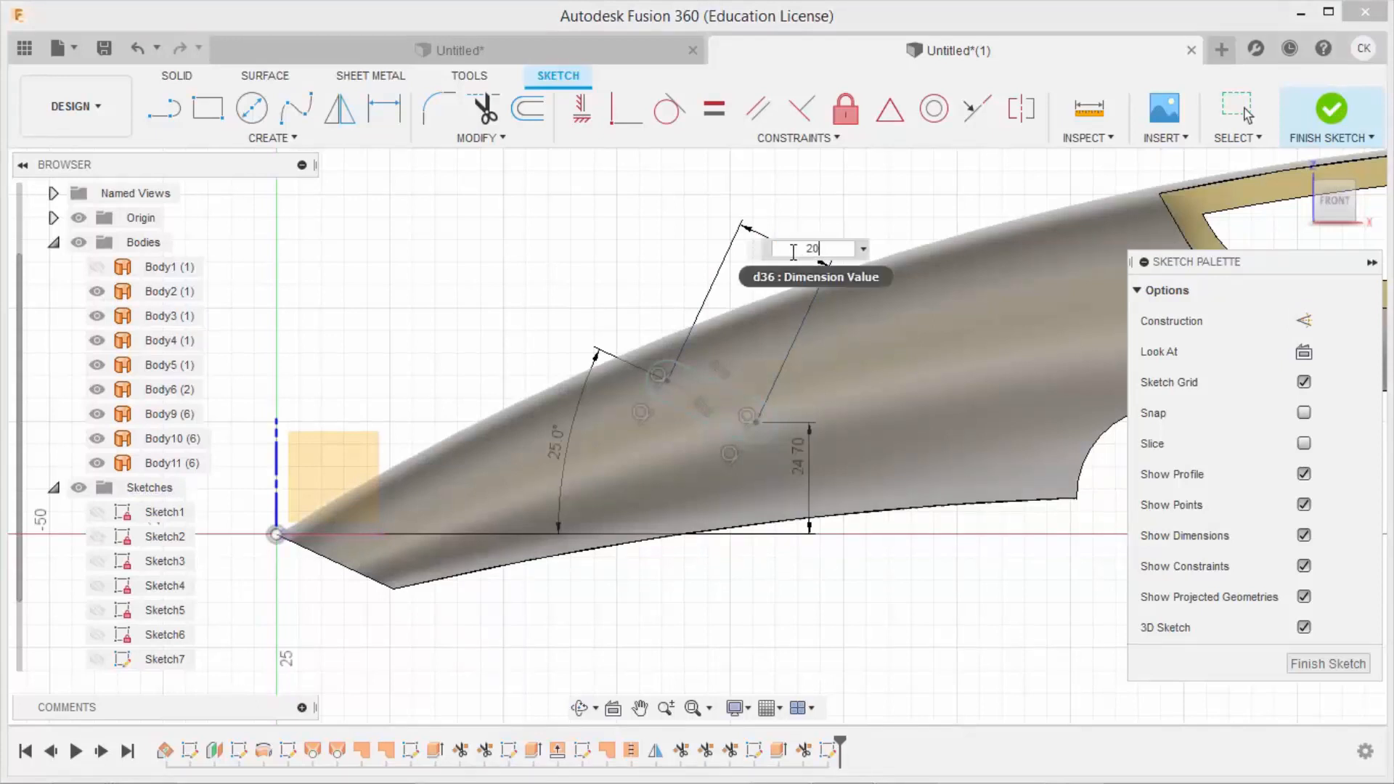
pyautogui.press('Return')
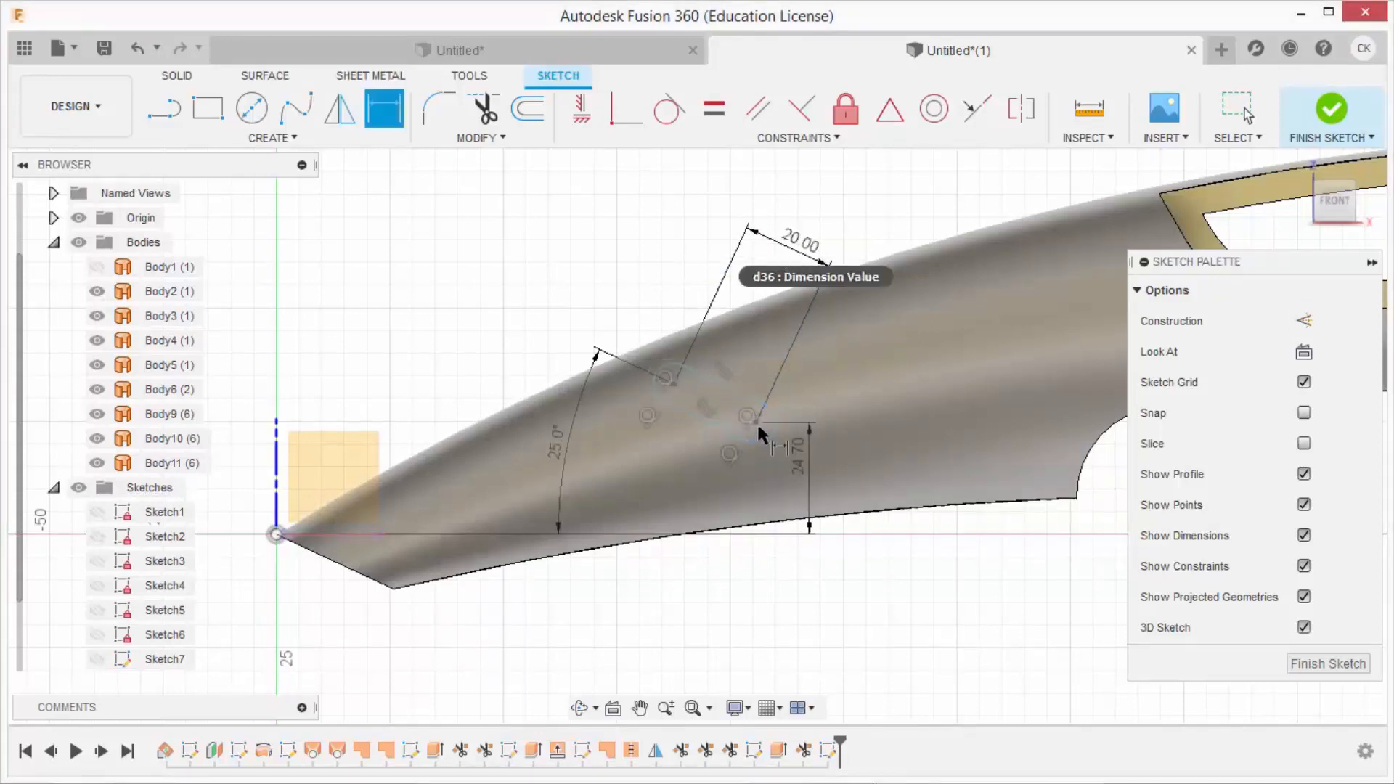
# Dimension the slot's lower center point 92.40 mm horizontally from the lower corner at the handle's tip
pyautogui.click(756, 422)
pyautogui.click(392, 585)
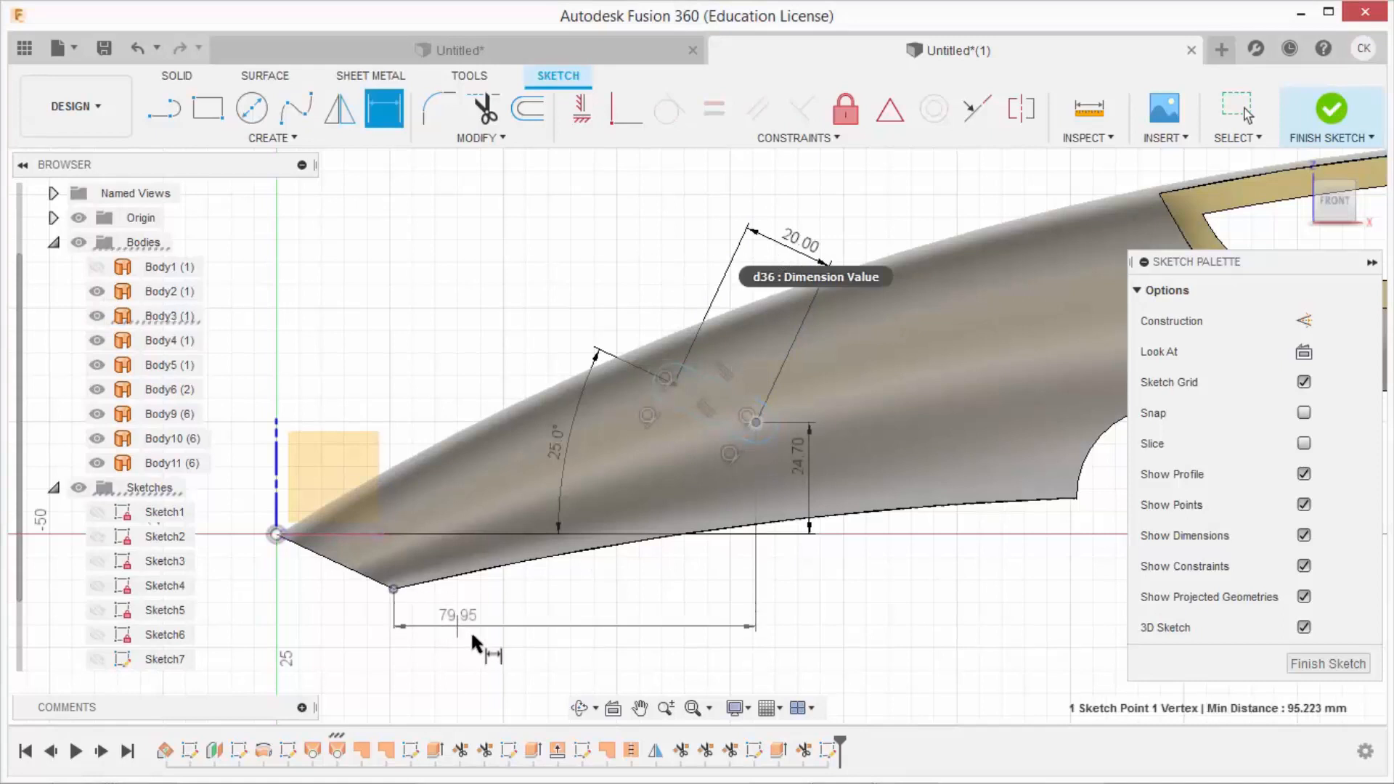
pyautogui.click(478, 638)
pyautogui.write('92.40')
pyautogui.press('Return')
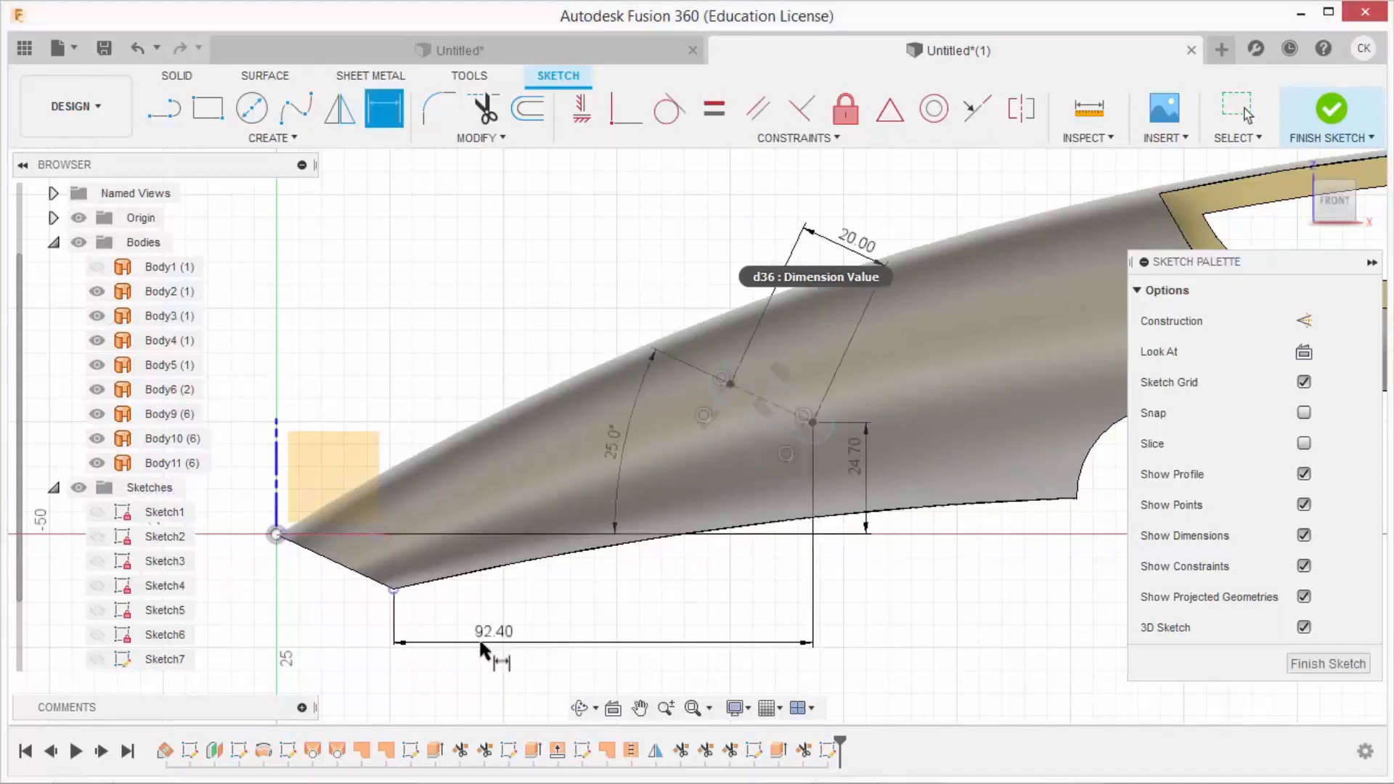
# Set the radius of the slot's rounded end to 3 mm
pyautogui.click(716, 382)
pyautogui.click(703, 319)
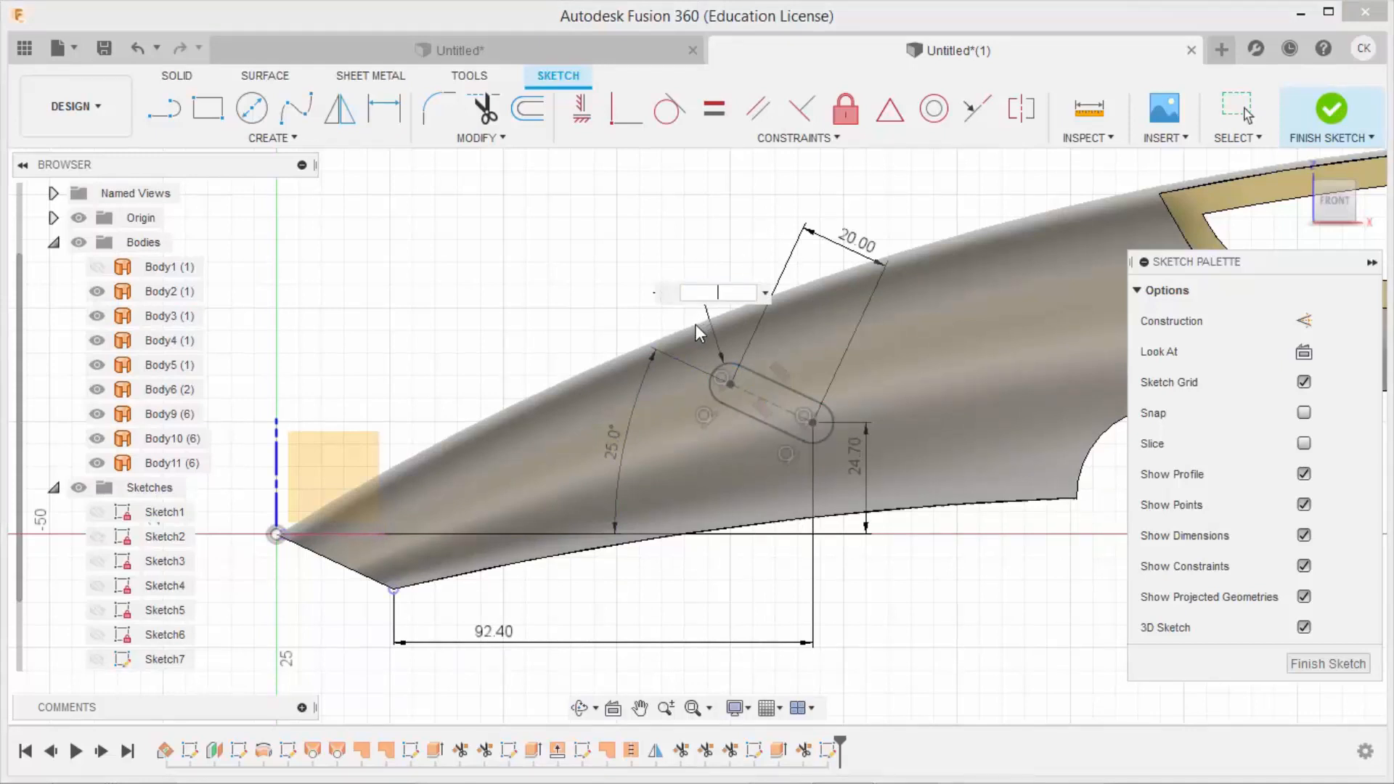
pyautogui.write('3')
pyautogui.press('Return')
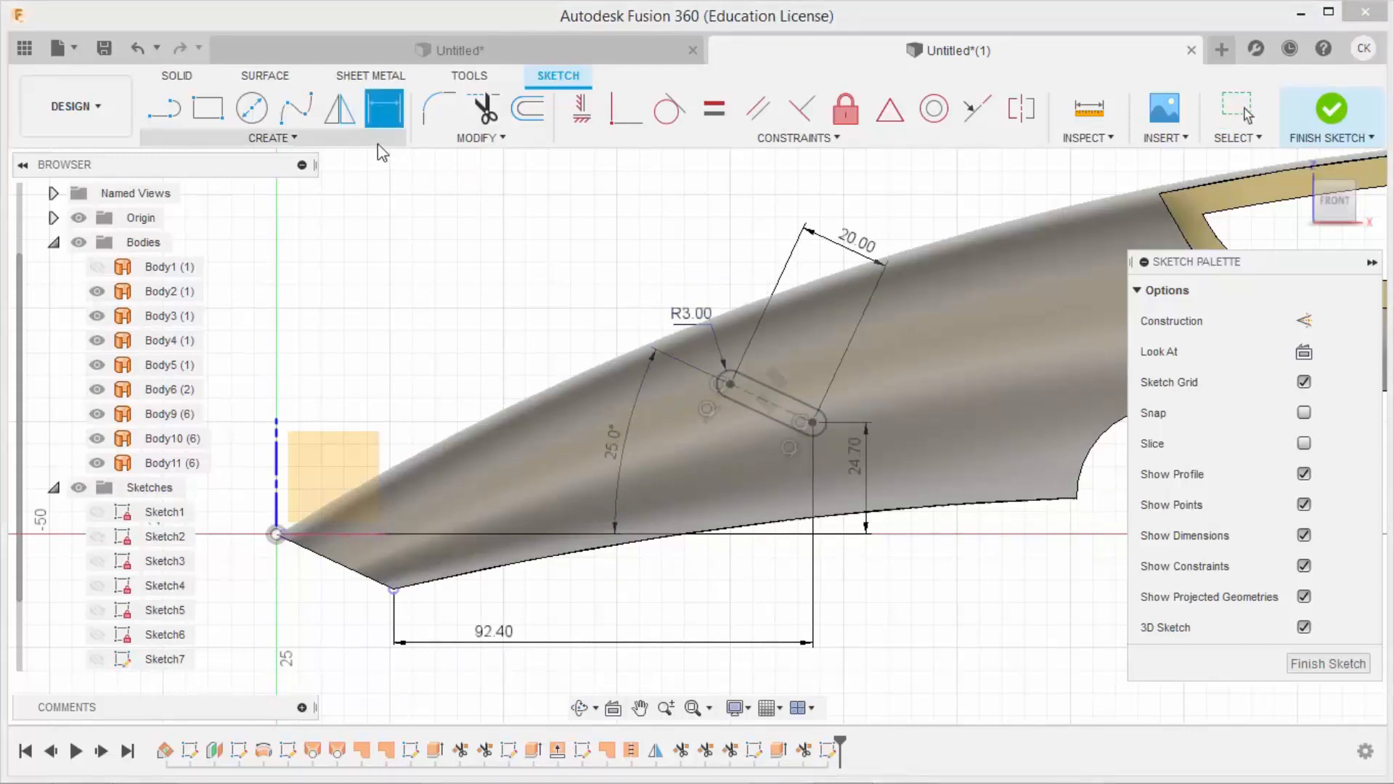
pyautogui.click(273, 138)
pyautogui.click(290, 492)
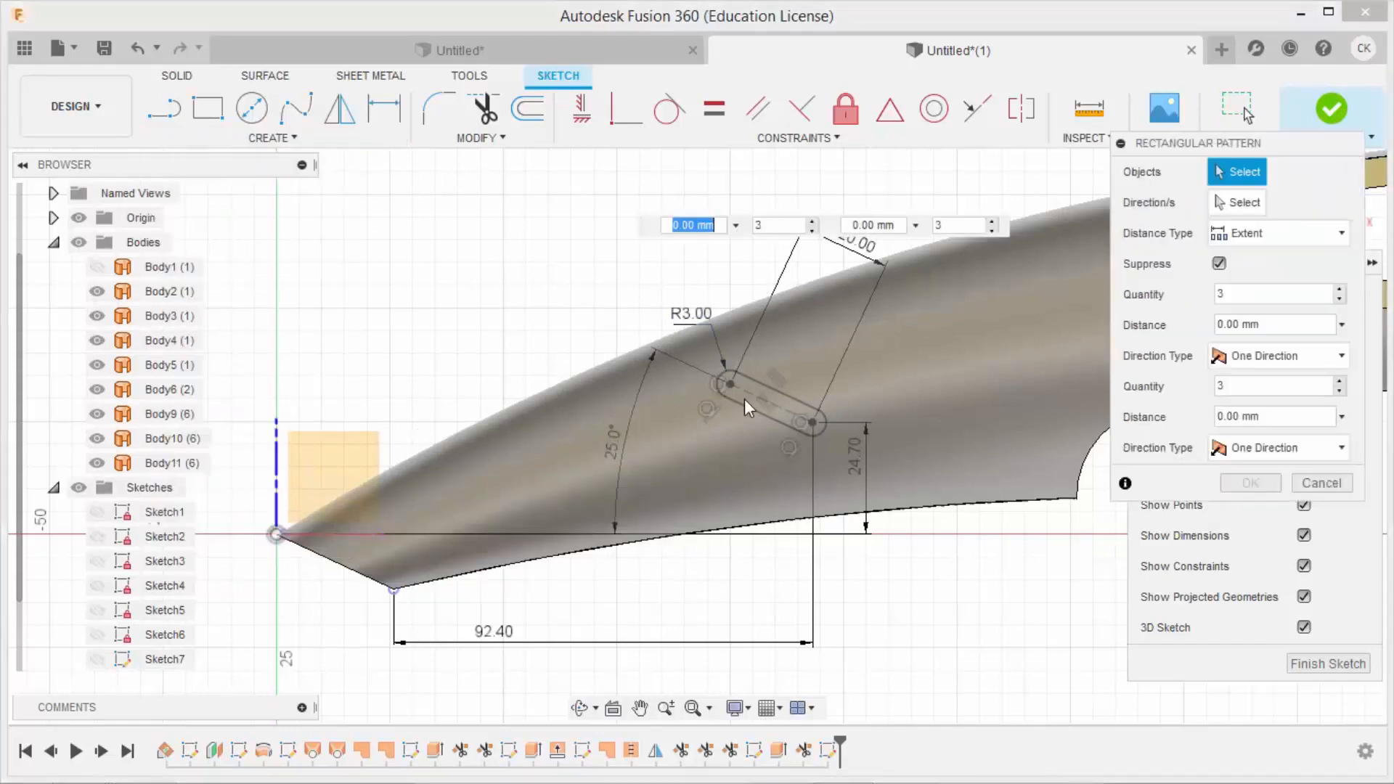
pyautogui.click(790, 396)
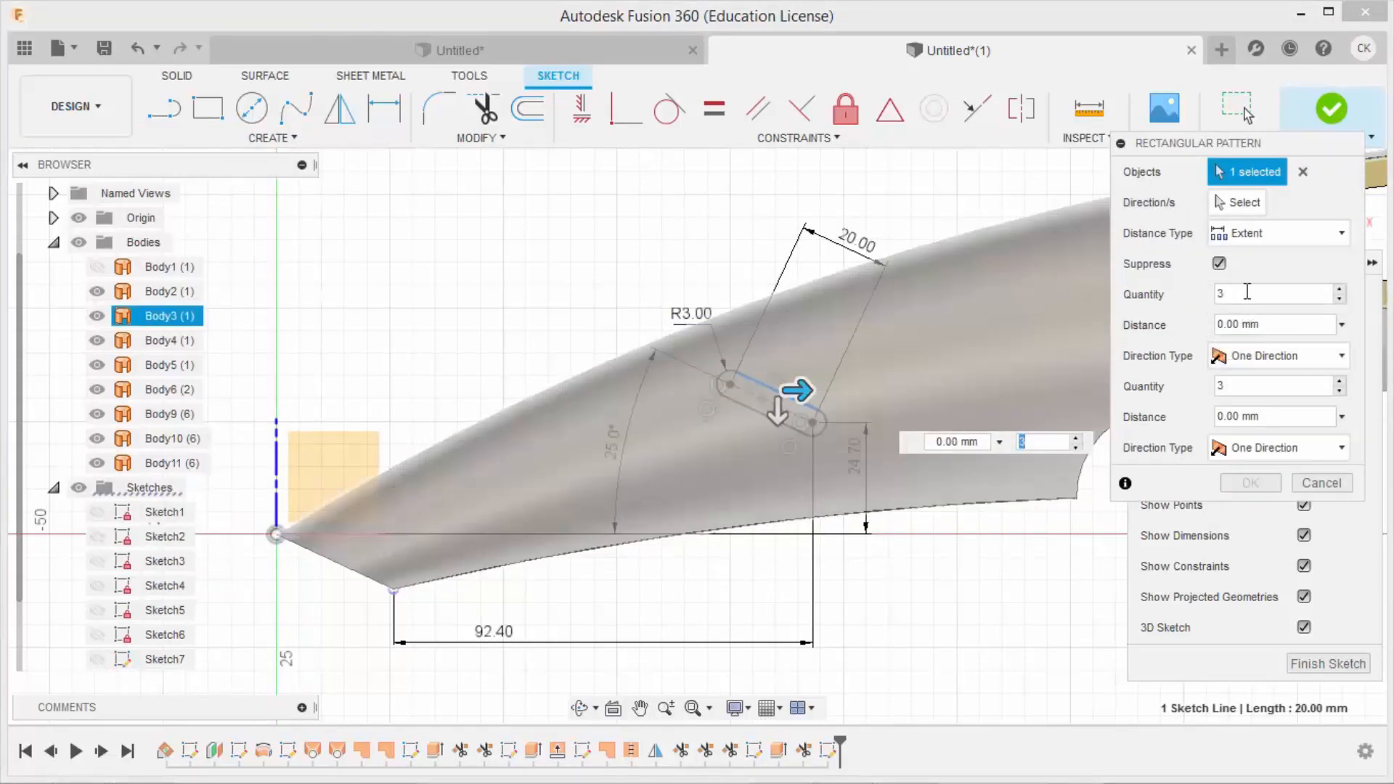
pyautogui.click(1238, 202)
pyautogui.click(313, 545)
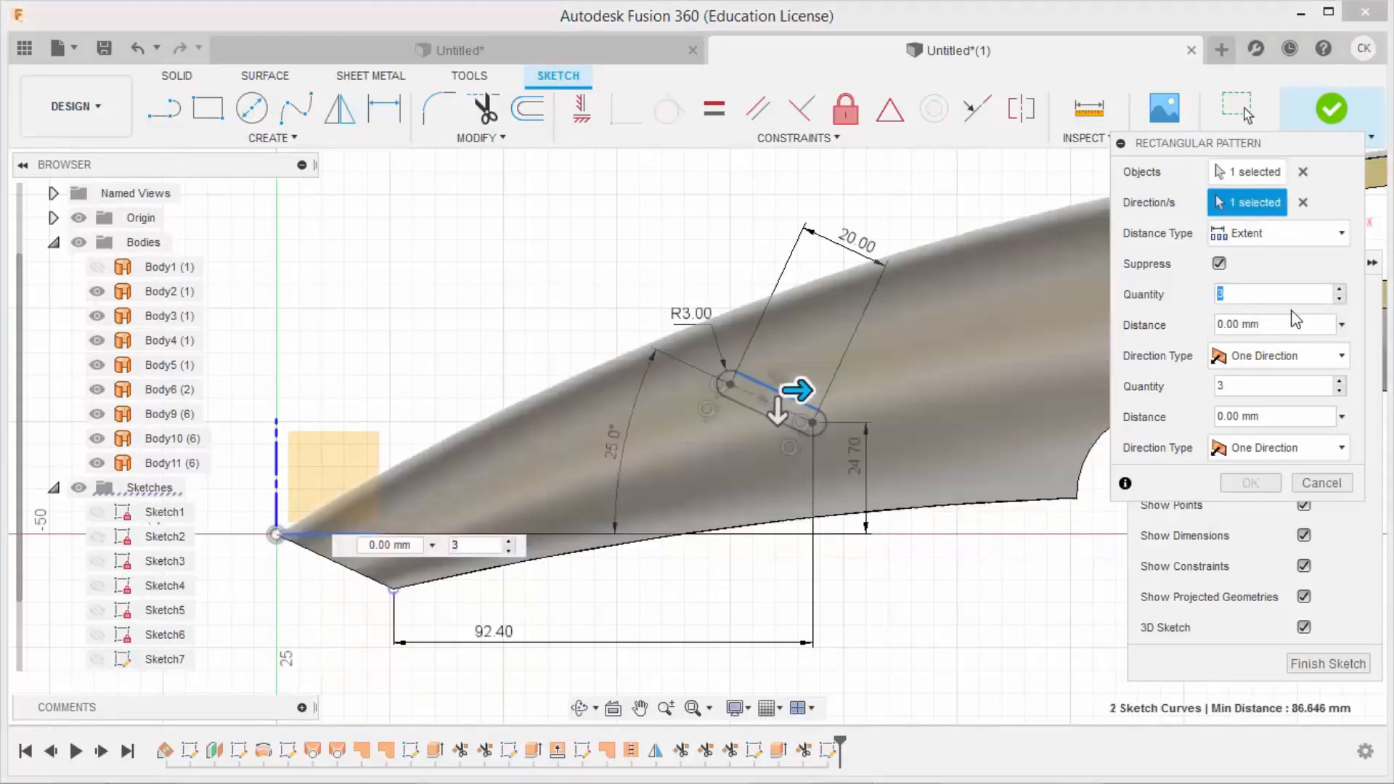
pyautogui.press('Tab')
pyautogui.write('20')
pyautogui.press('Return')
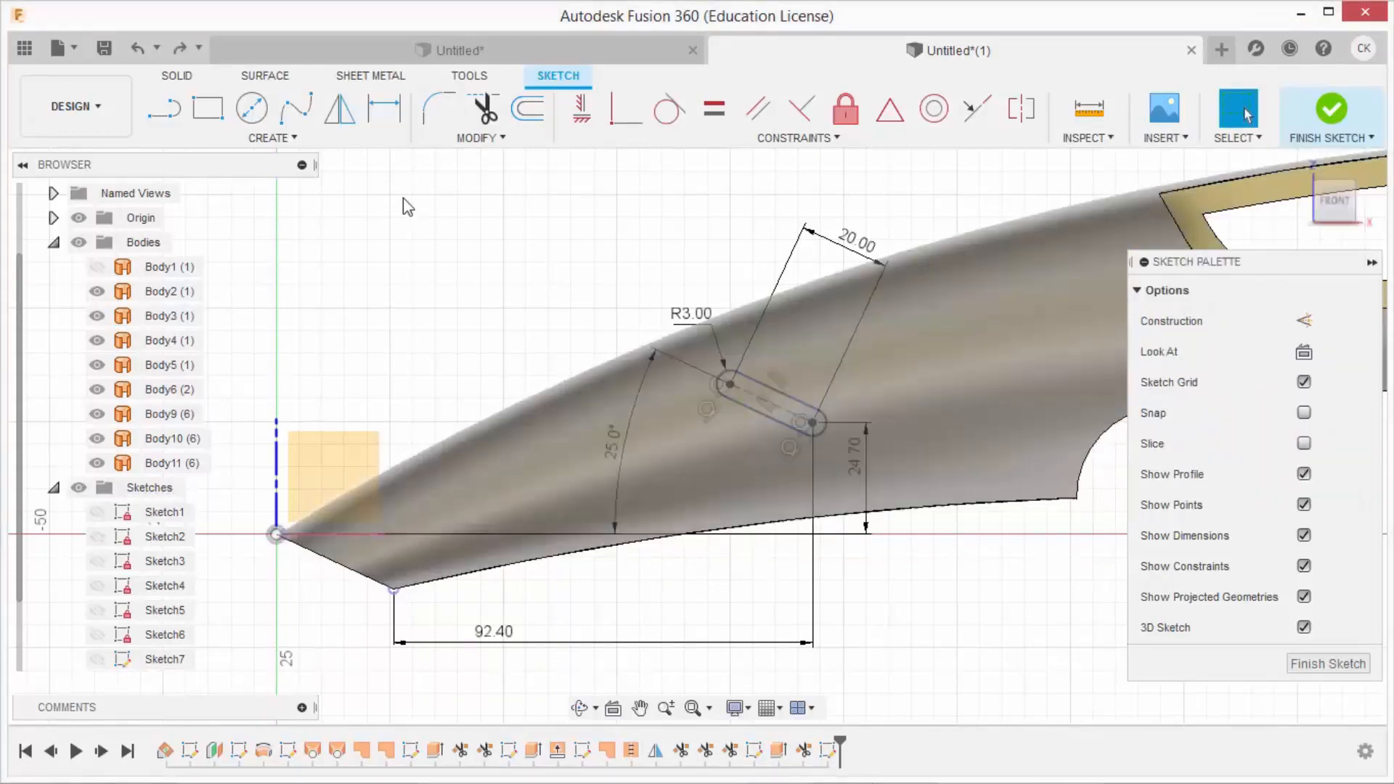
# Pattern the whole slot rectangularly along the horizontal axis with a quantity of 2 and a 26 mm extent
pyautogui.click(272, 137)
pyautogui.click(218, 495)
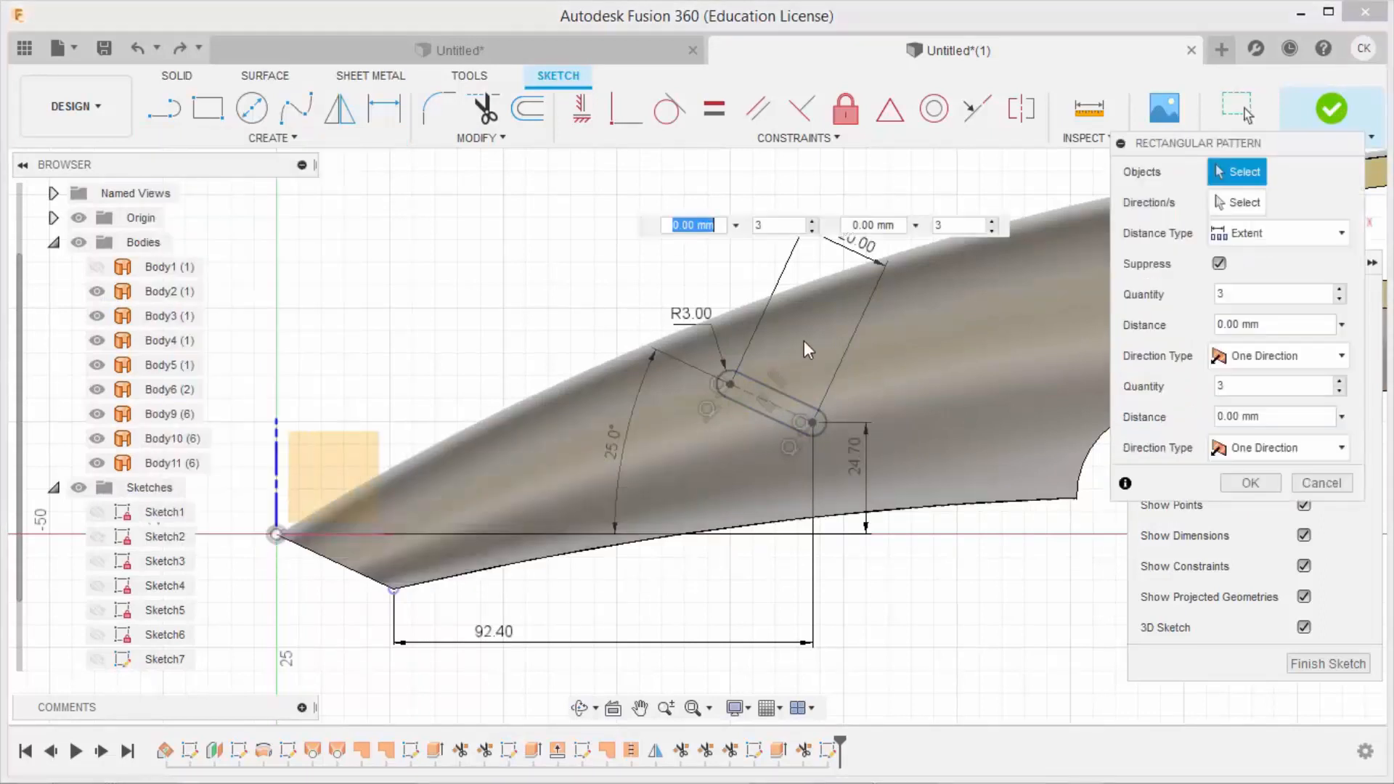
pyautogui.moveTo(848, 280); pyautogui.dragTo(700, 474)
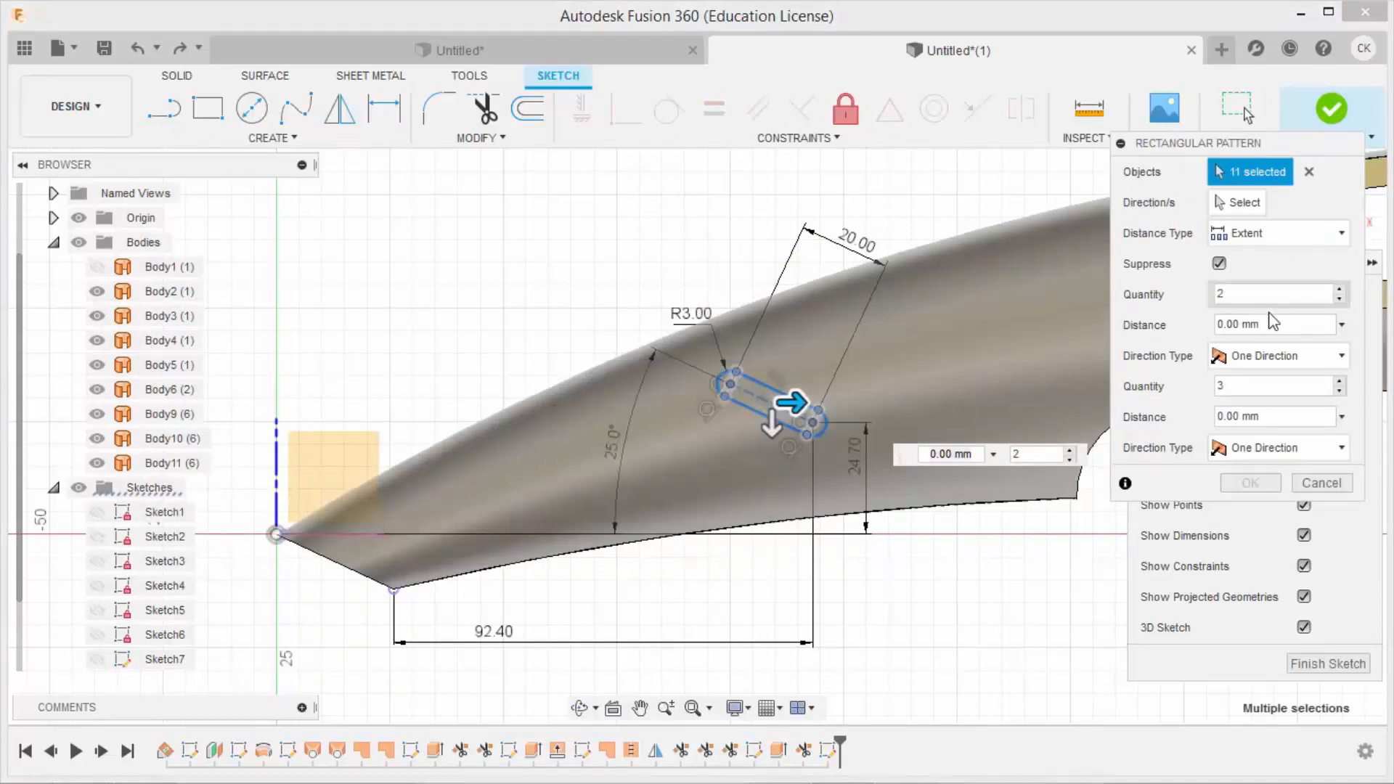
pyautogui.write('26')
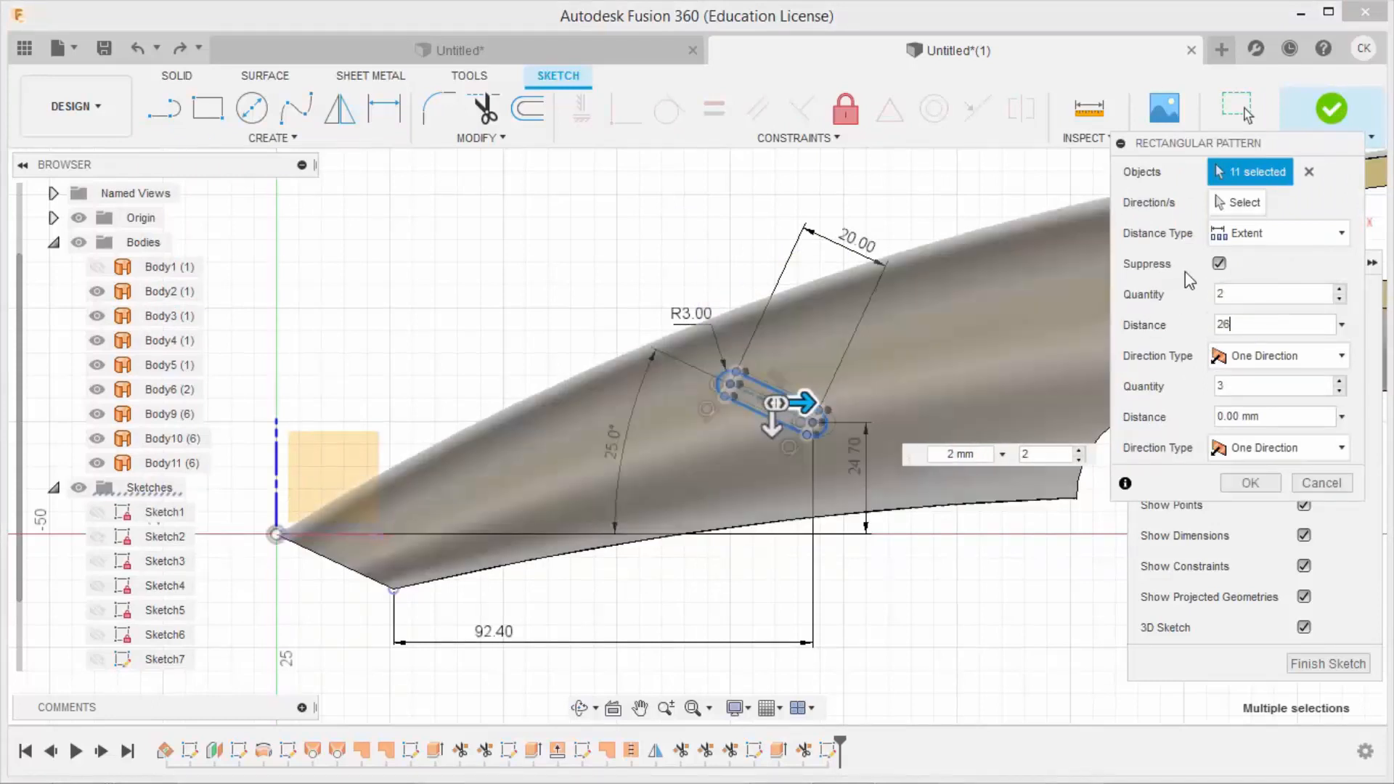
pyautogui.click(1258, 207)
pyautogui.click(374, 534)
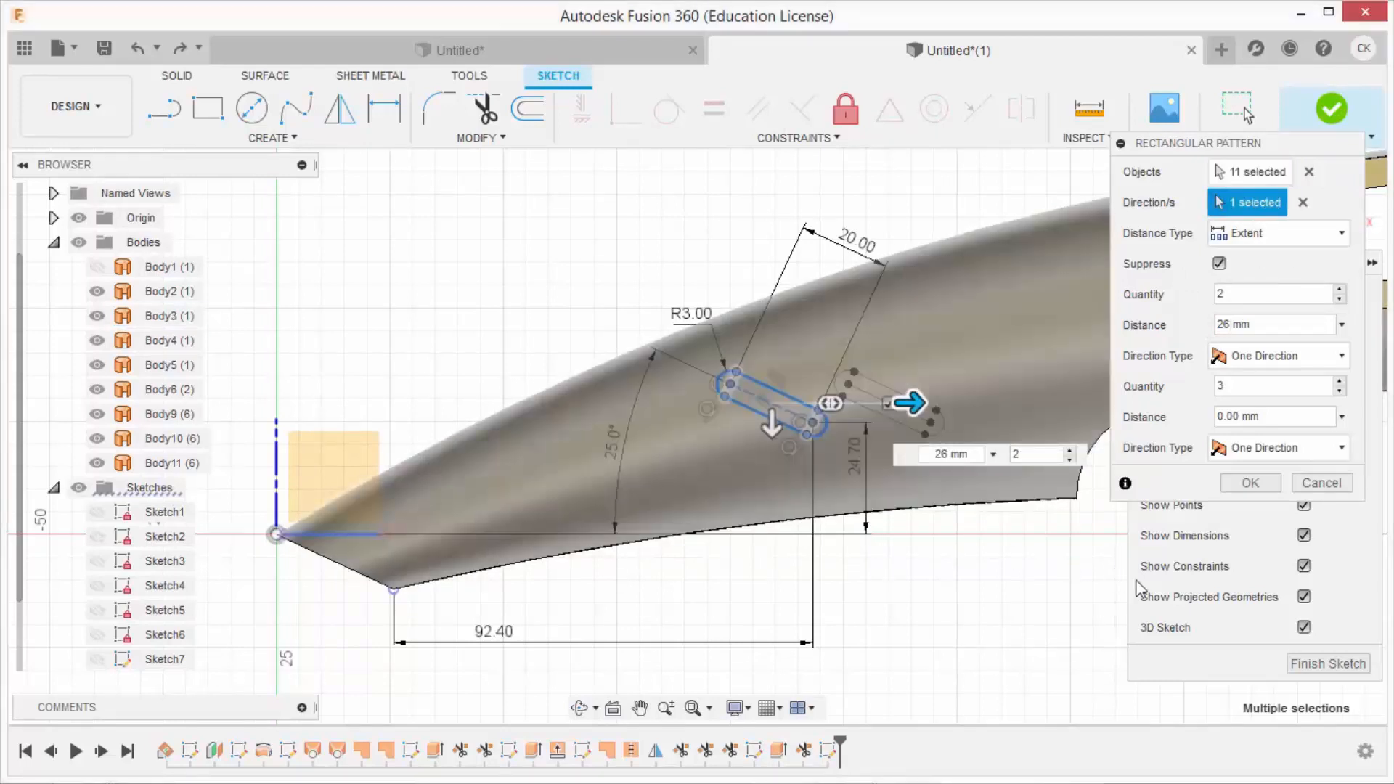
pyautogui.click(1270, 485)
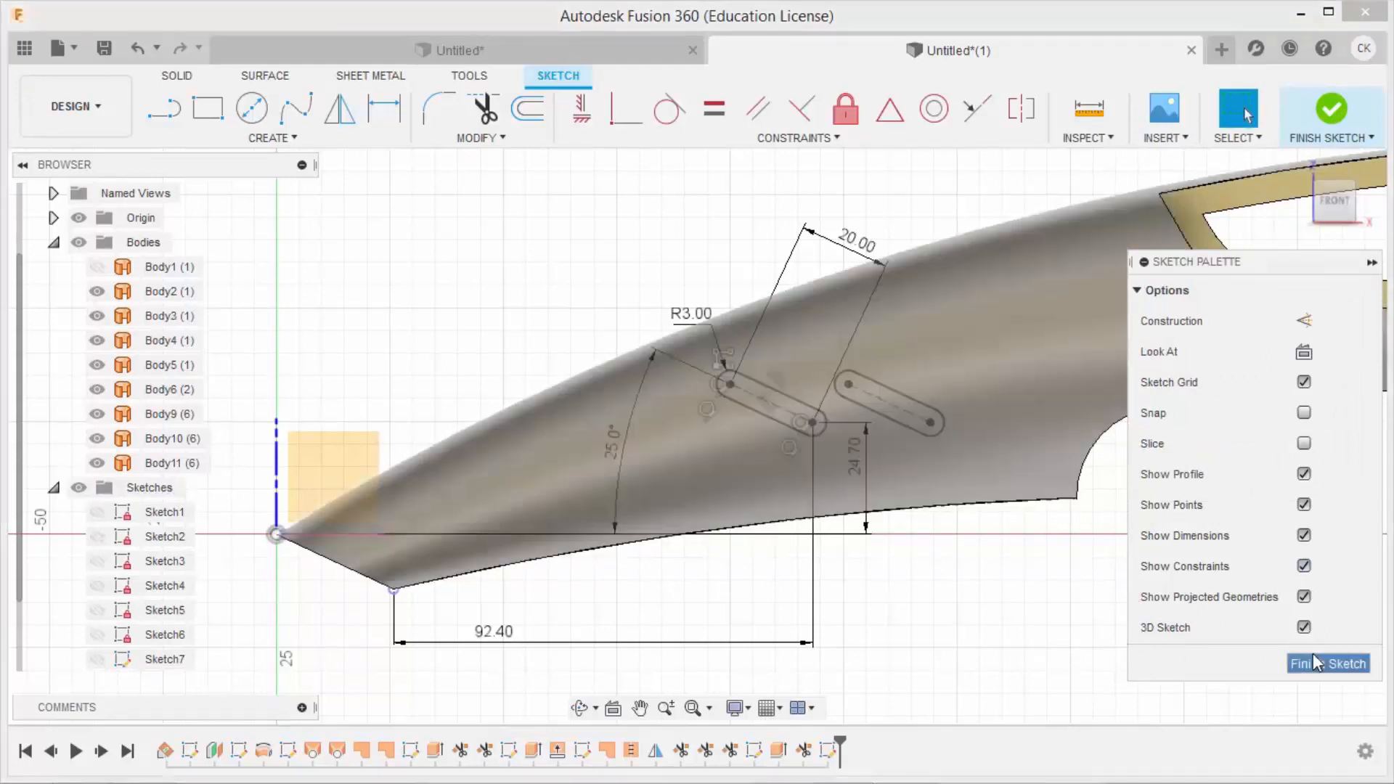
# Finish the sketch and trim the handle's side walls through with the slot profile nearest the tip
pyautogui.click(1318, 663)
pyautogui.click(597, 239)
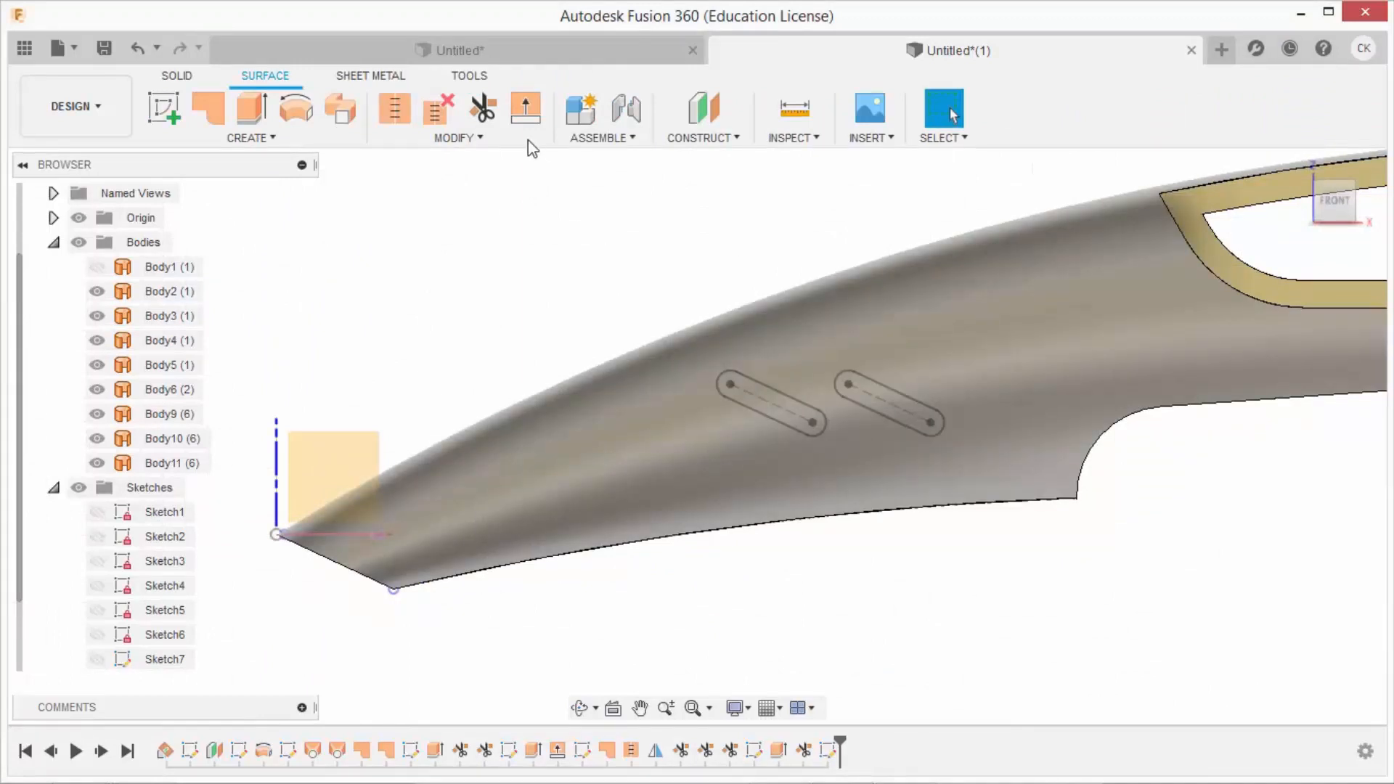
pyautogui.click(483, 111)
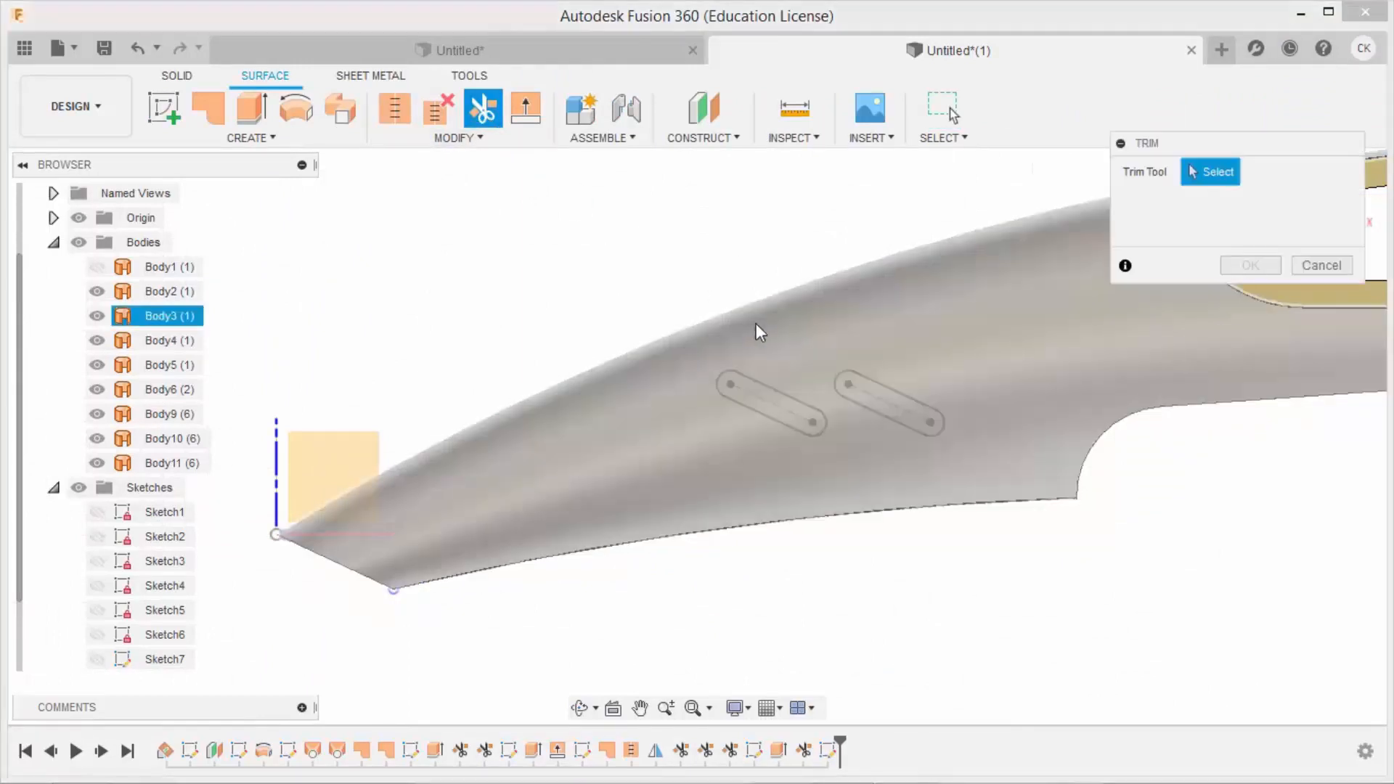
pyautogui.click(804, 401)
pyautogui.keyDown('shift'); pyautogui.moveTo(835, 342); pyautogui.dragTo(839, 396, button='middle'); pyautogui.keyUp('shift')
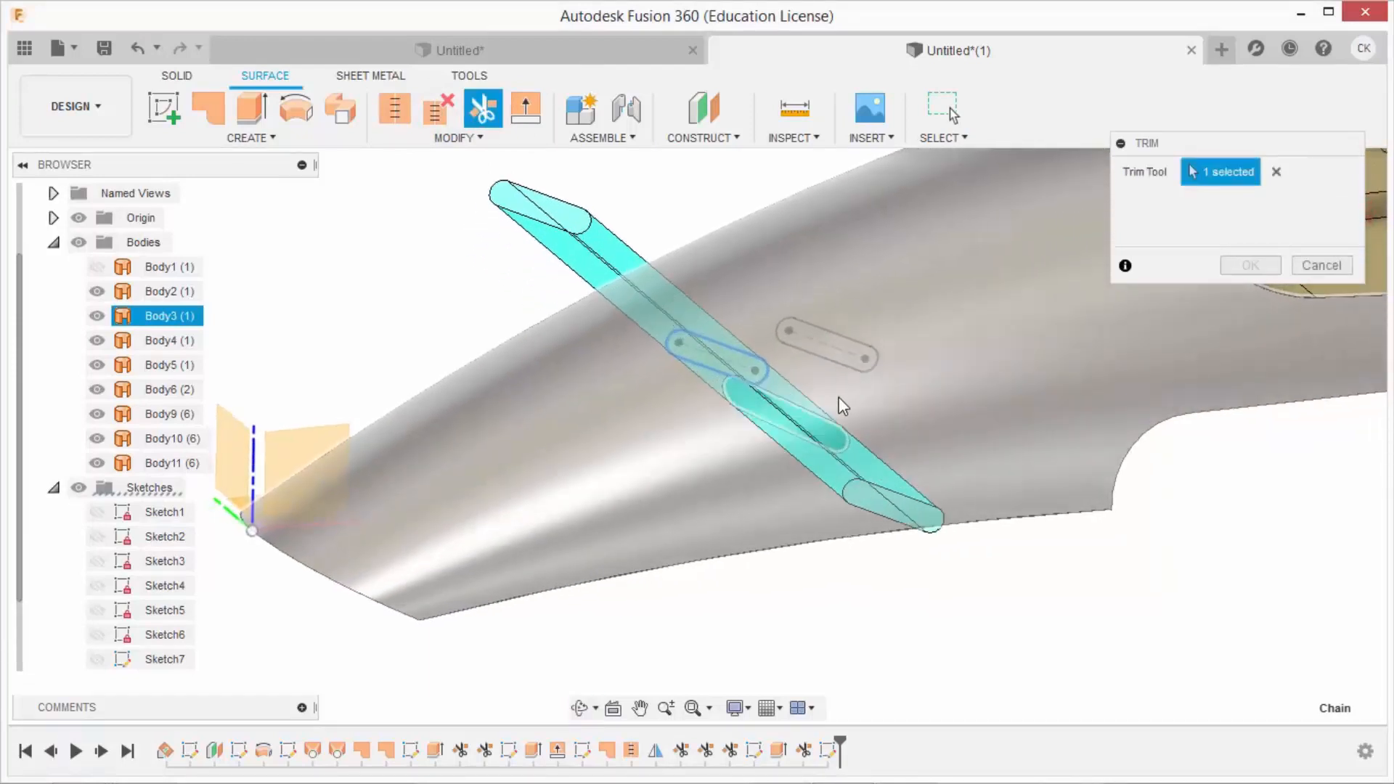
pyautogui.keyDown('shift'); pyautogui.moveTo(744, 389); pyautogui.dragTo(448, 320, button='middle'); pyautogui.keyUp('shift')
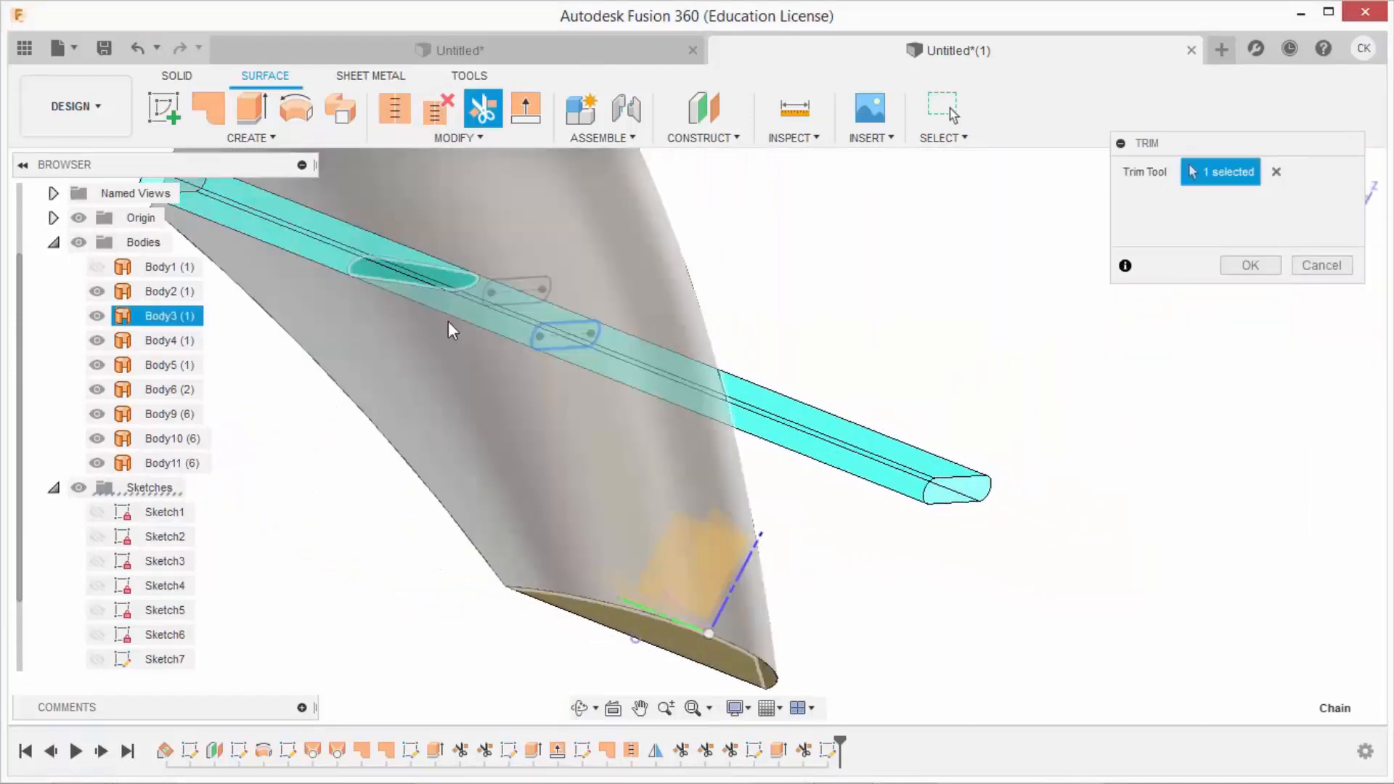
pyautogui.click(1249, 266)
pyautogui.keyDown('shift'); pyautogui.moveTo(1052, 290); pyautogui.dragTo(852, 277, button='middle'); pyautogui.keyUp('shift')
# Trim the handle's side walls with the second, patterned slot profile
pyautogui.click(483, 108)
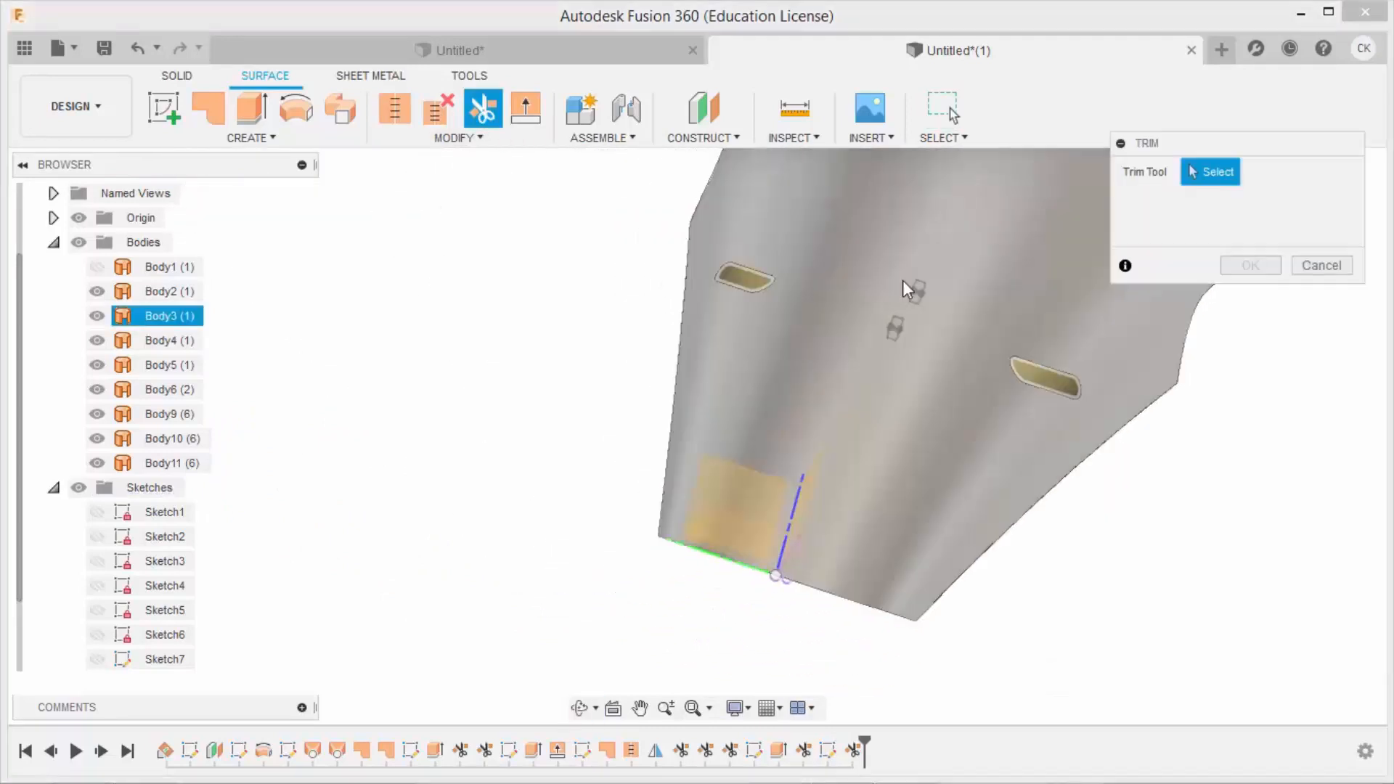
pyautogui.click(915, 288)
pyautogui.click(1089, 347)
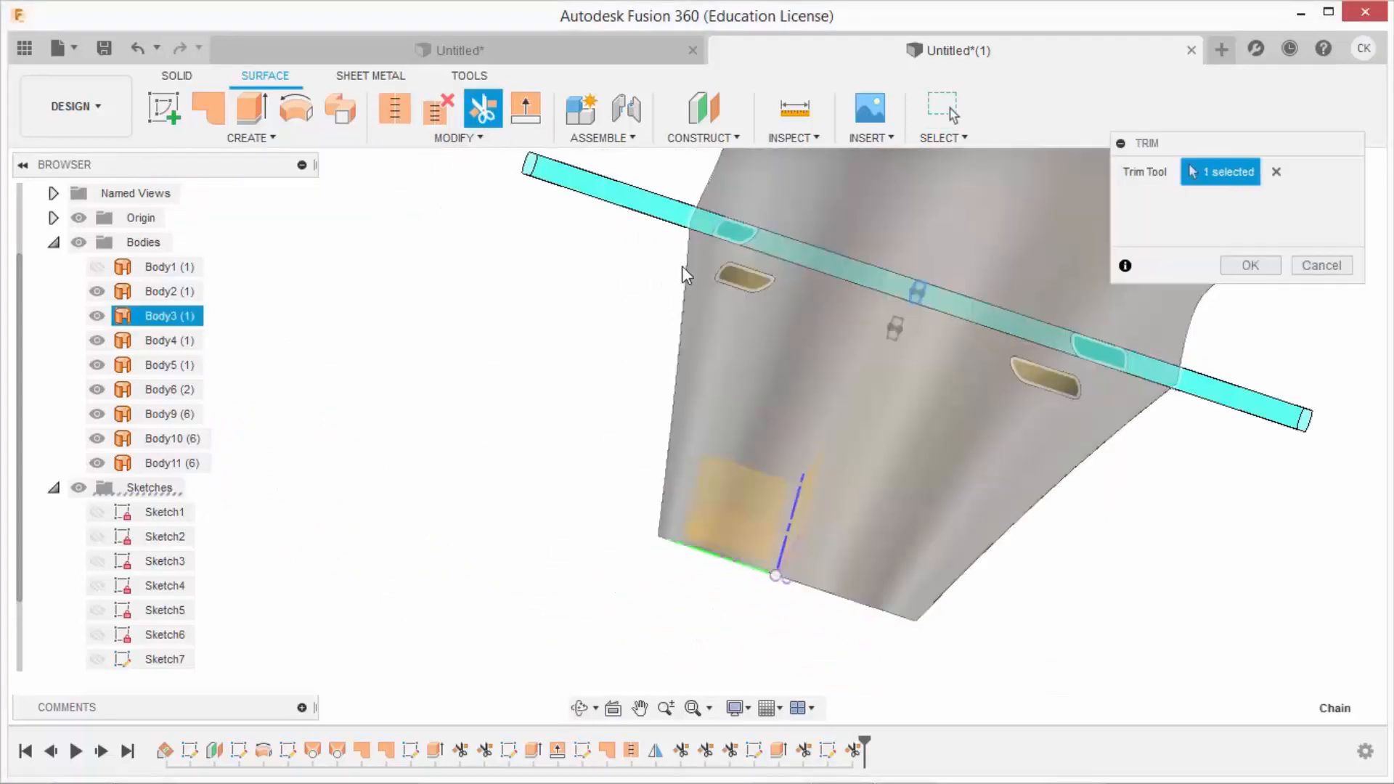
pyautogui.click(1250, 264)
pyautogui.keyDown('shift'); pyautogui.moveTo(787, 363); pyautogui.dragTo(231, 475, button='middle'); pyautogui.keyUp('shift')
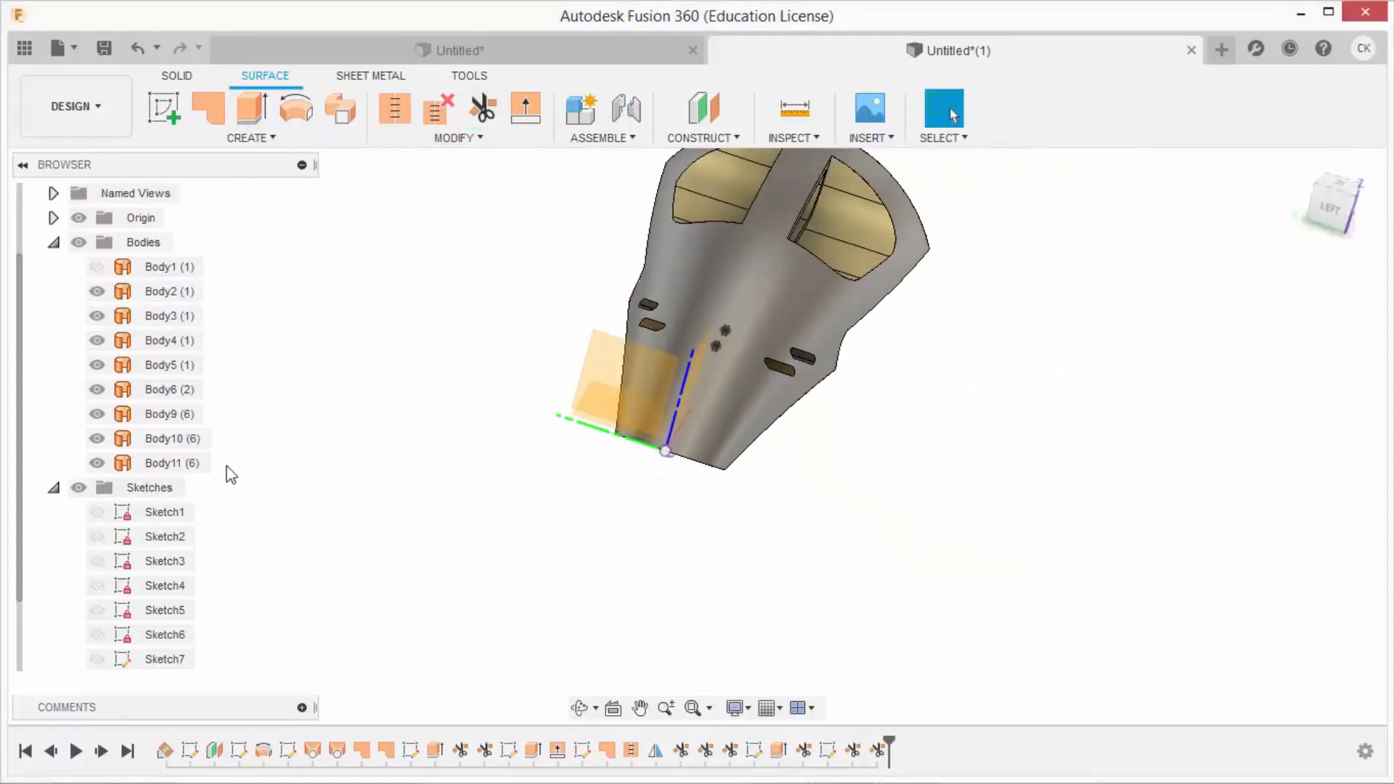
# Hide all sketches and the origin geometry, and collapse the list of bodies
pyautogui.click(79, 488)
pyautogui.click(55, 488)
pyautogui.click(78, 268)
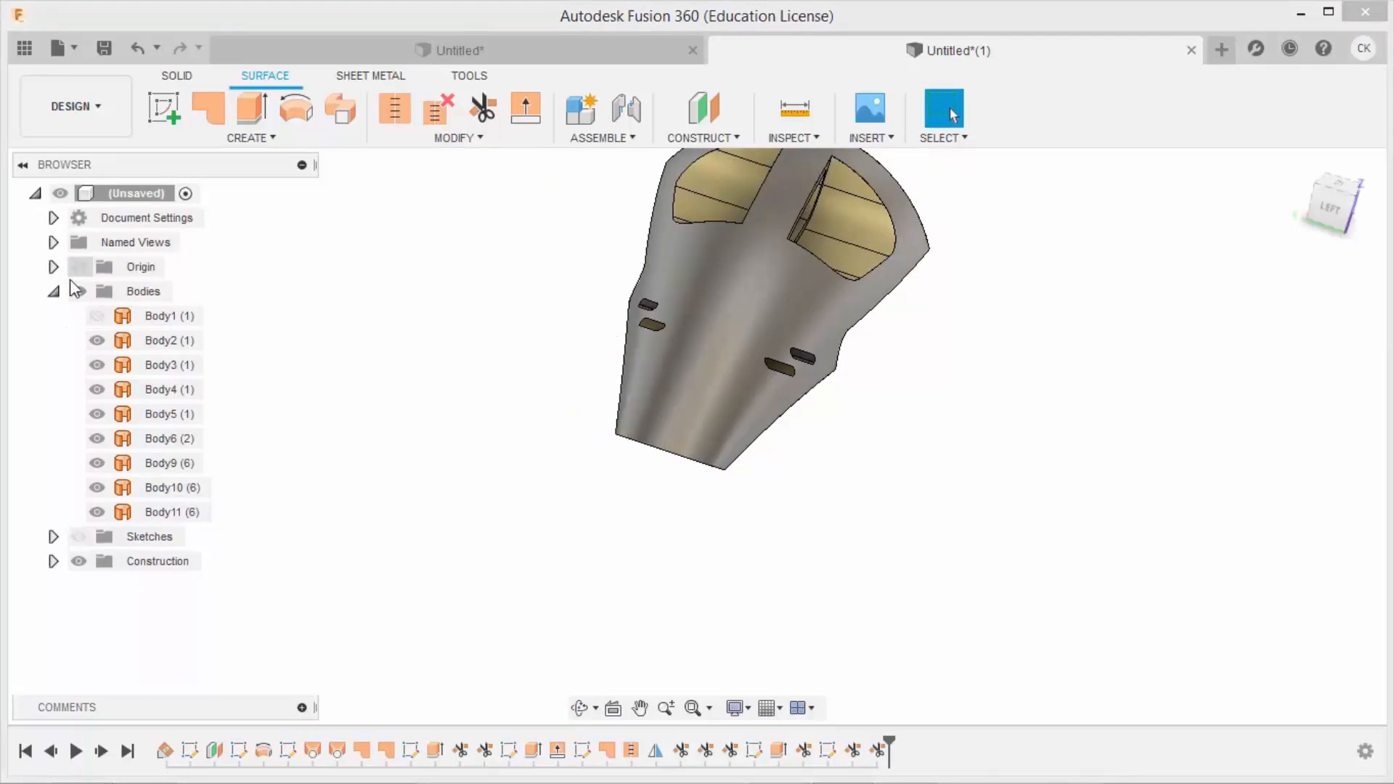
pyautogui.click(54, 290)
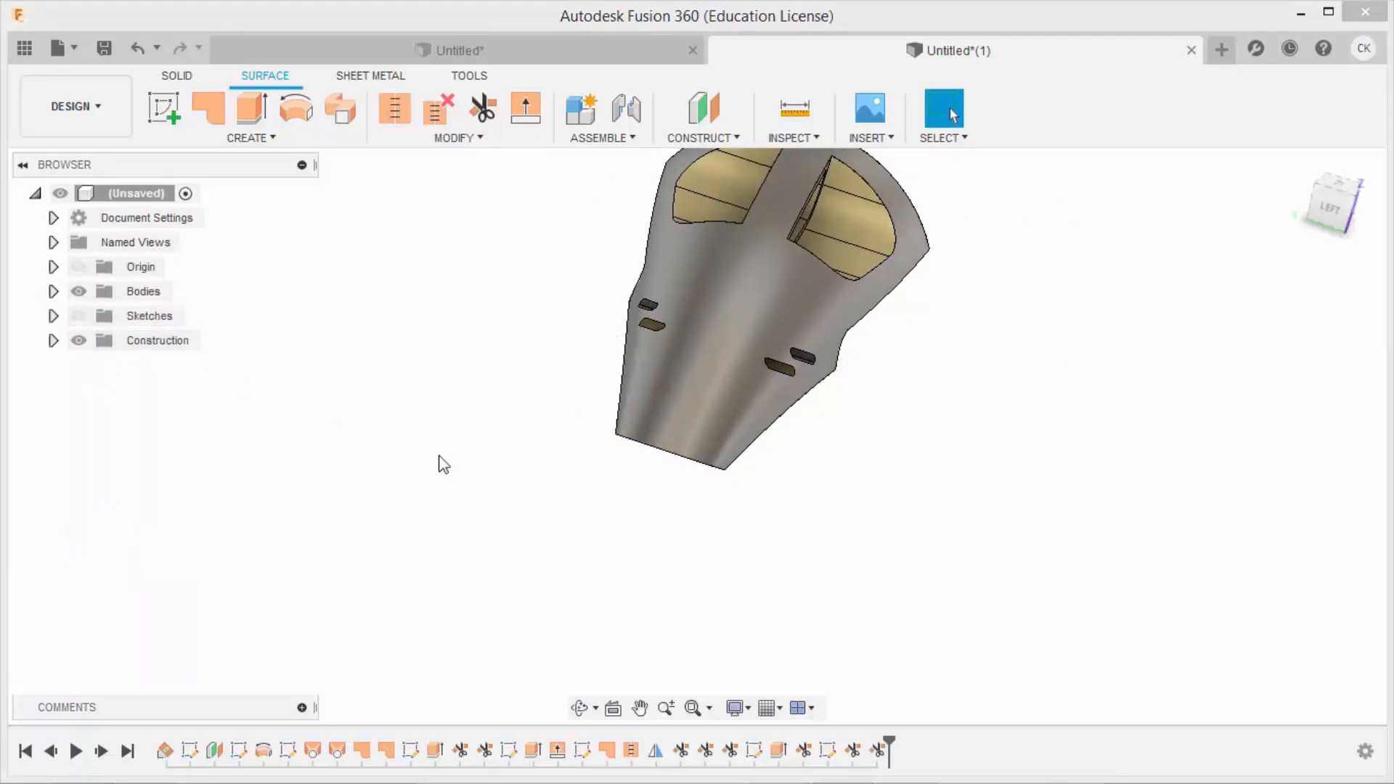
# Stitch all visible surface bodies into one body with a 0.10 mm tolerance
pyautogui.keyDown('shift'); pyautogui.moveTo(861, 532); pyautogui.dragTo(785, 437, button='middle'); pyautogui.keyUp('shift')
pyautogui.scroll(-1, 785, 436)
pyautogui.scroll(4, 730, 257)
pyautogui.keyDown('shift'); pyautogui.moveTo(873, 305); pyautogui.dragTo(737, 274, button='middle'); pyautogui.keyUp('shift')
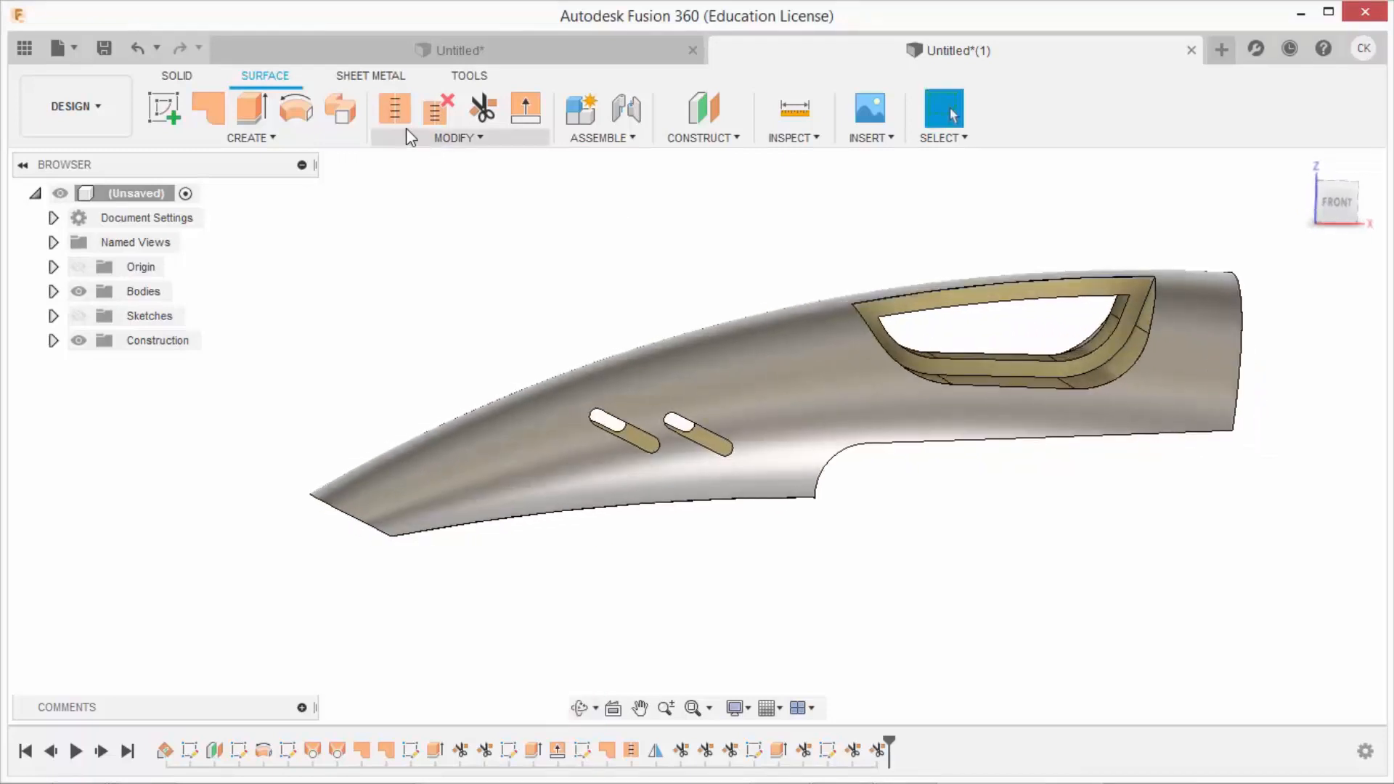
pyautogui.click(394, 109)
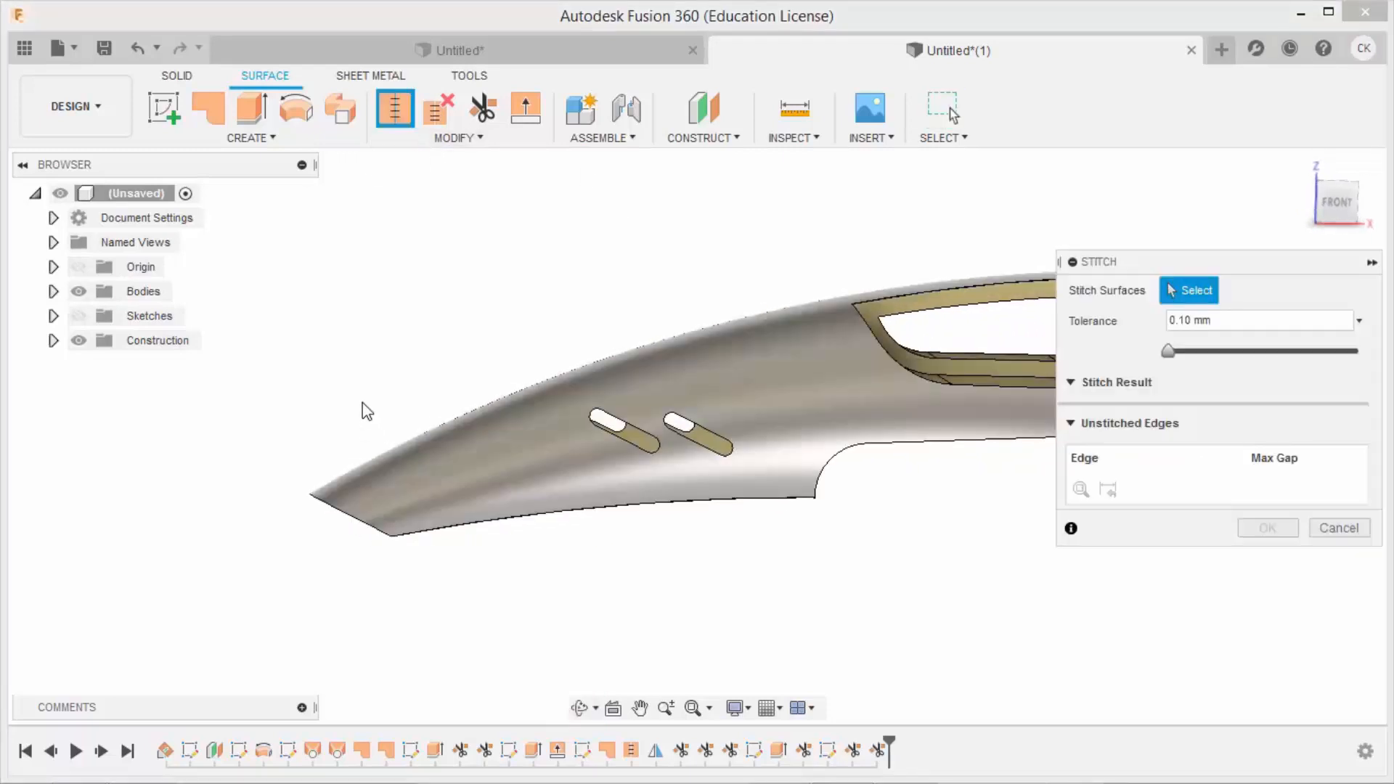
pyautogui.scroll(-2, 286, 414)
pyautogui.moveTo(996, 271); pyautogui.dragTo(334, 548)
pyautogui.click(1268, 701)
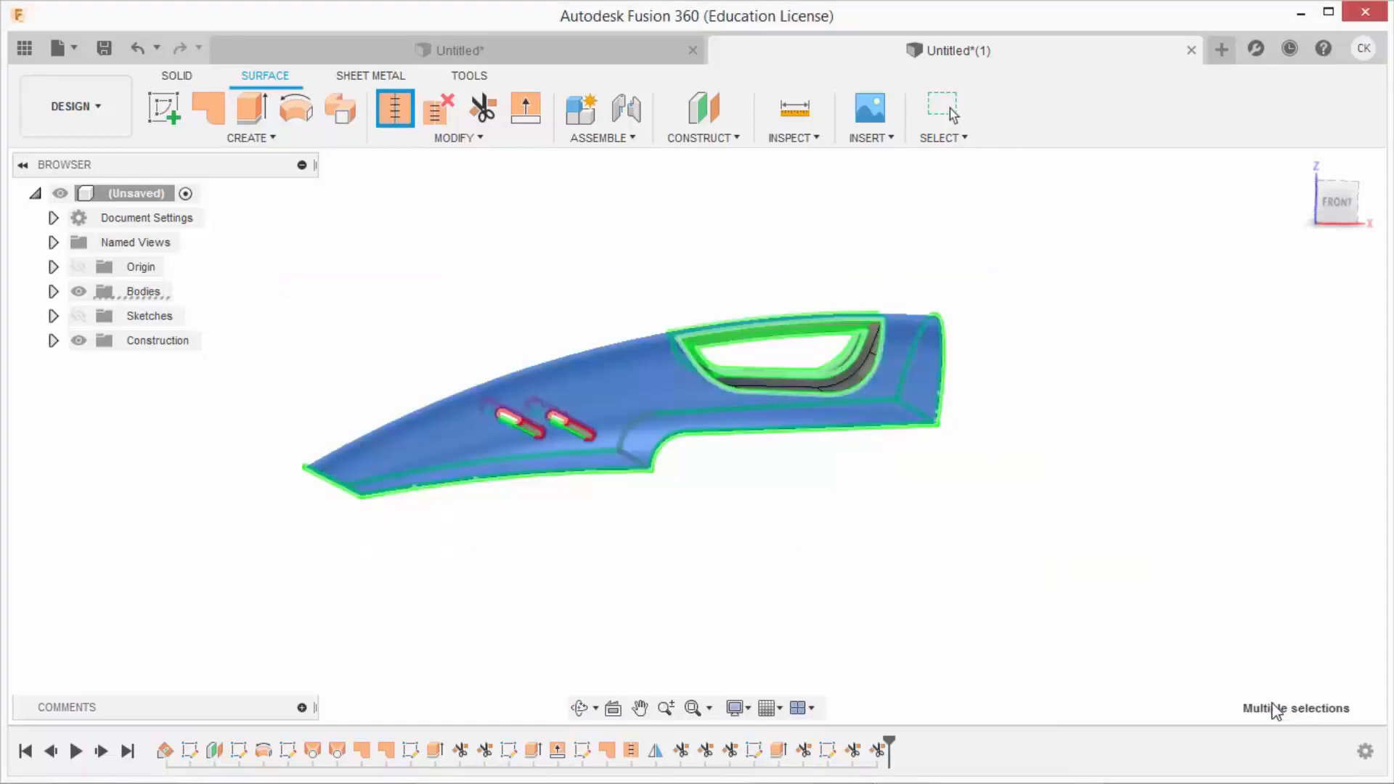
pyautogui.keyDown('shift'); pyautogui.moveTo(1100, 460); pyautogui.dragTo(639, 403, button='middle'); pyautogui.keyUp('shift')
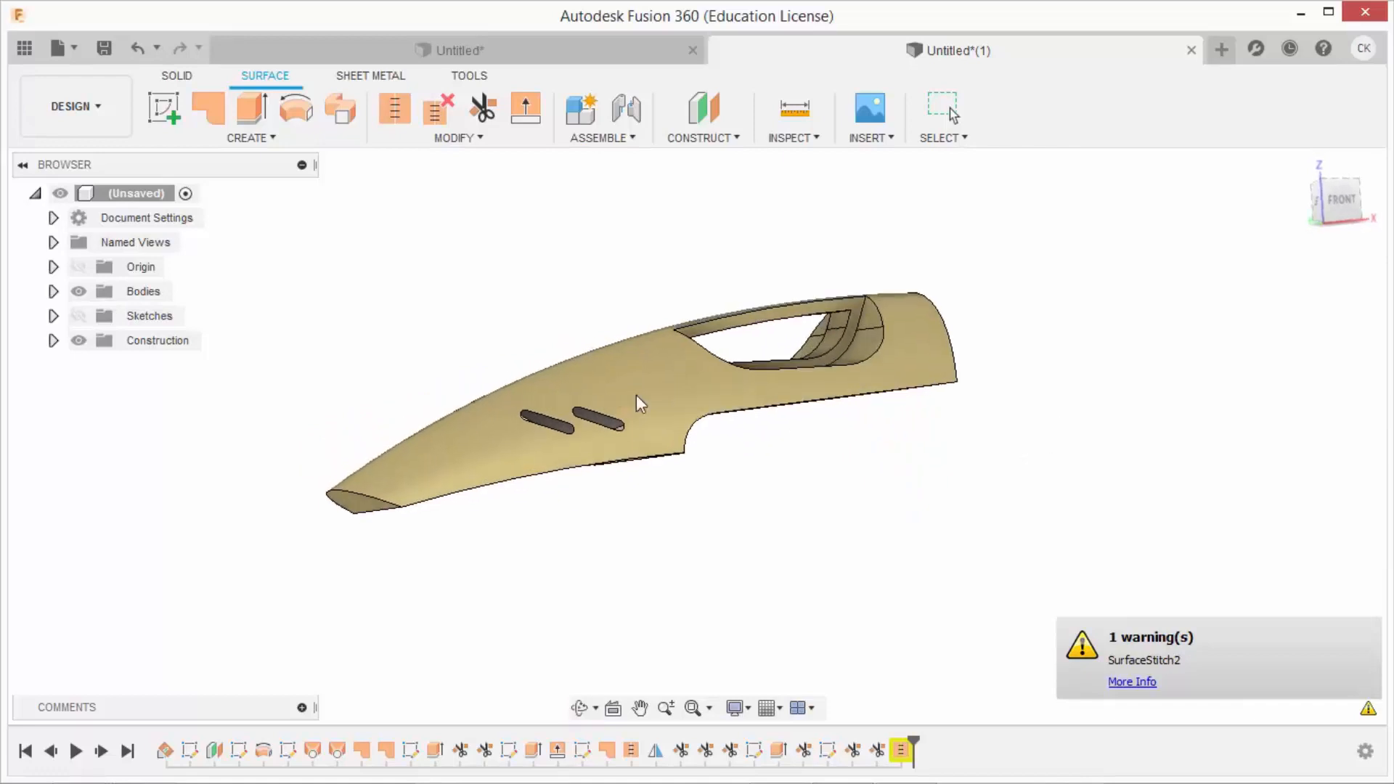
# Check the stitched body and its feature settings, and delete the Stitch feature from the history
pyautogui.click(53, 291)
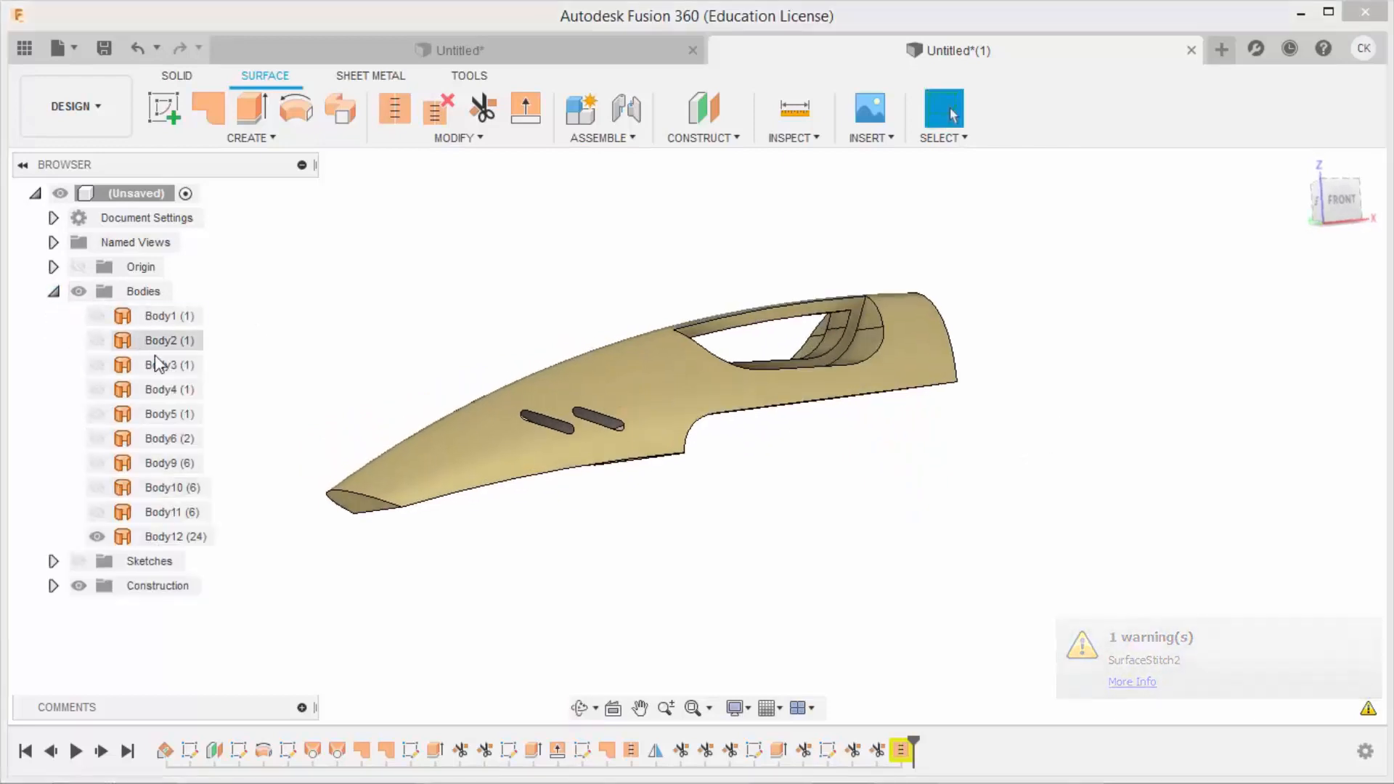
pyautogui.click(97, 537)
pyautogui.click(97, 538)
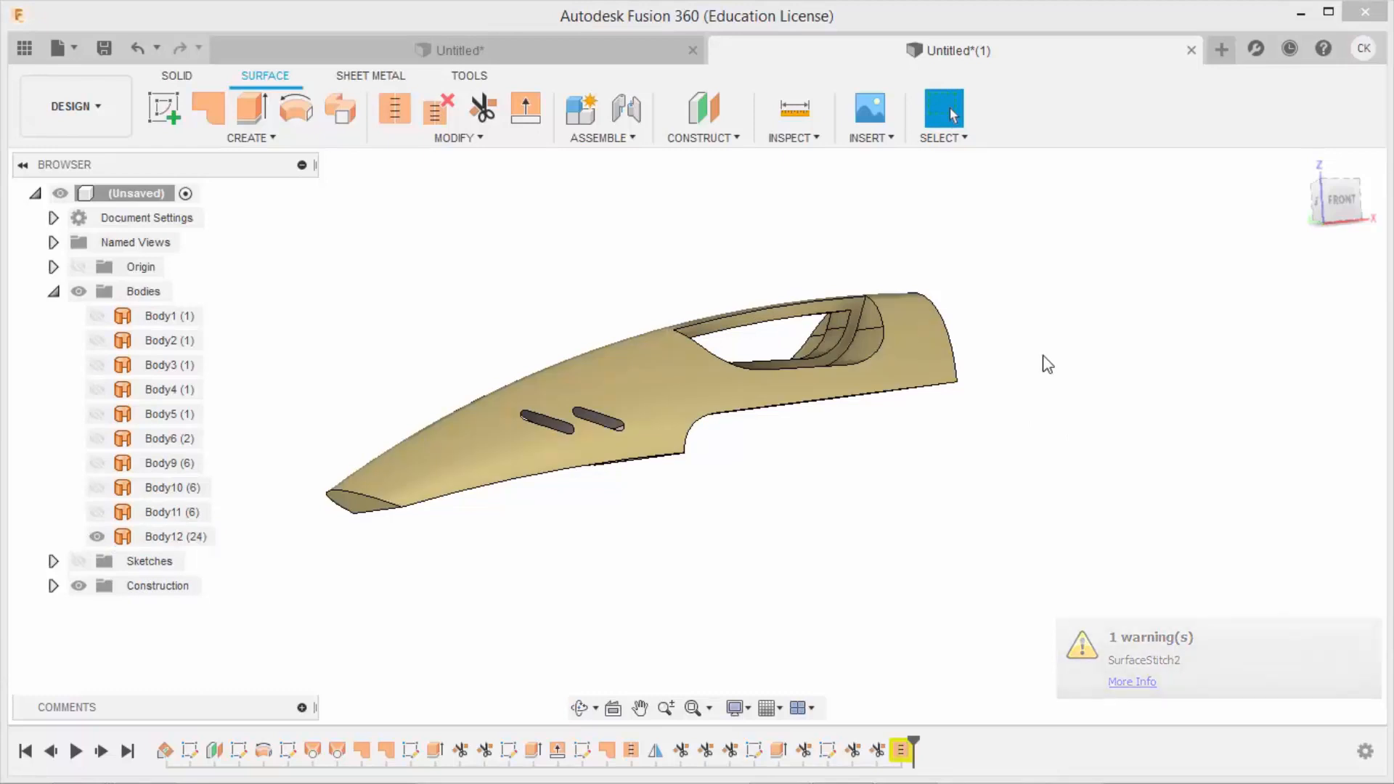
pyautogui.doubleClick(895, 750)
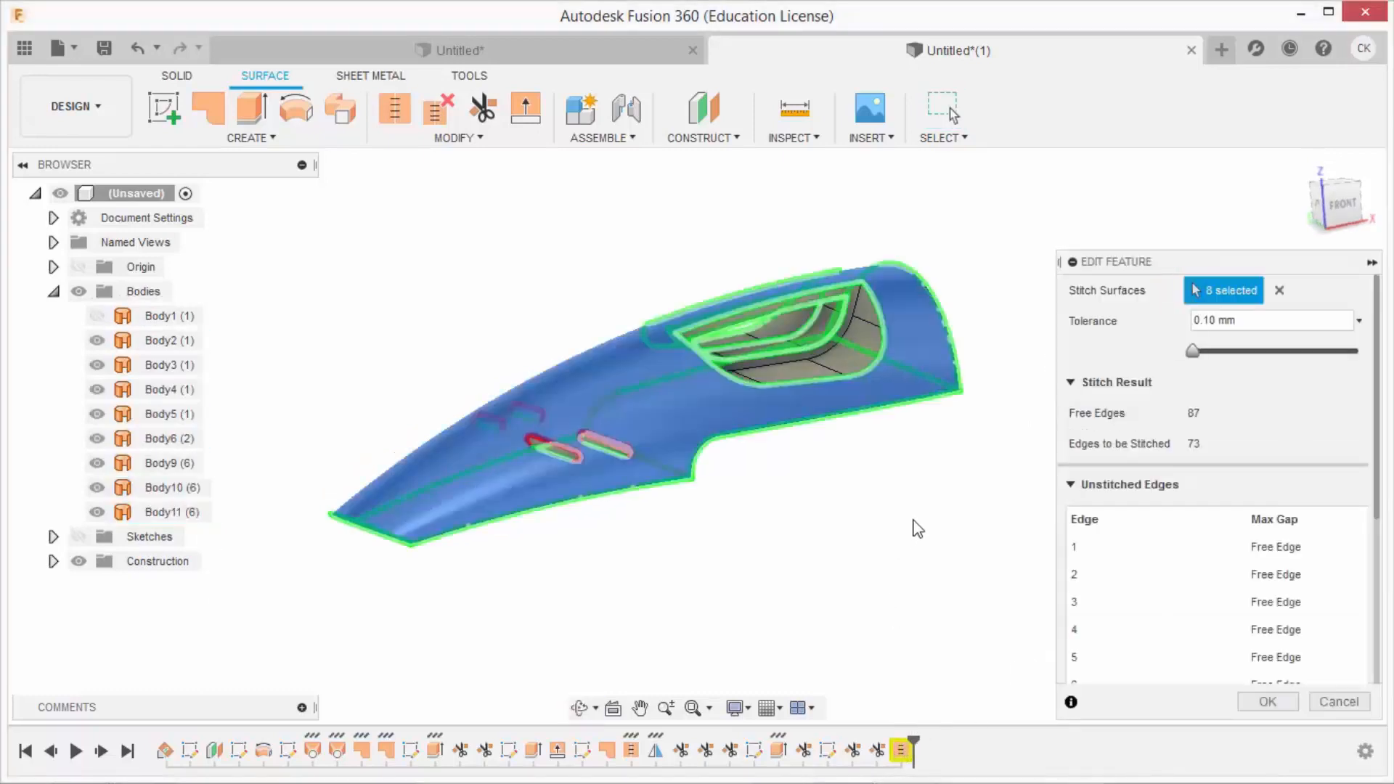
pyautogui.click(1267, 702)
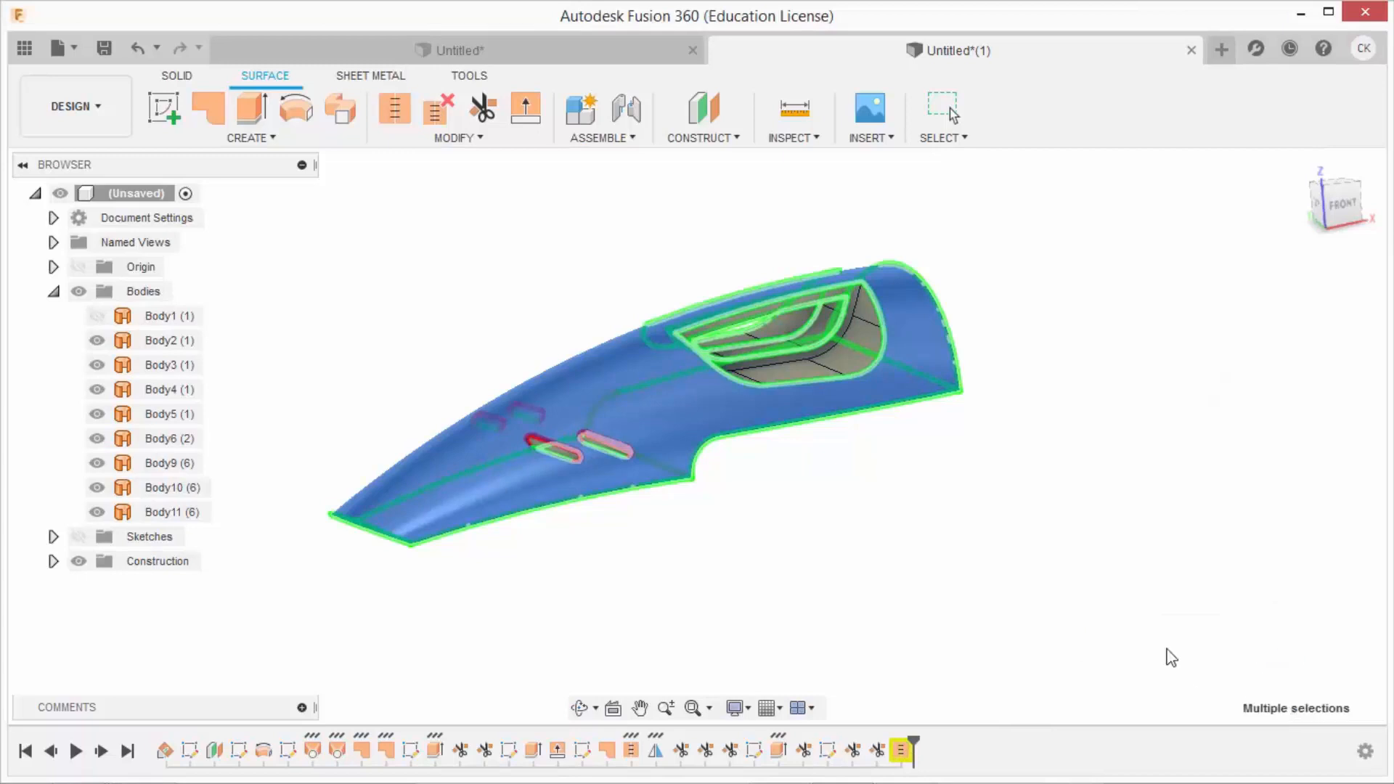
pyautogui.rightClick(900, 751)
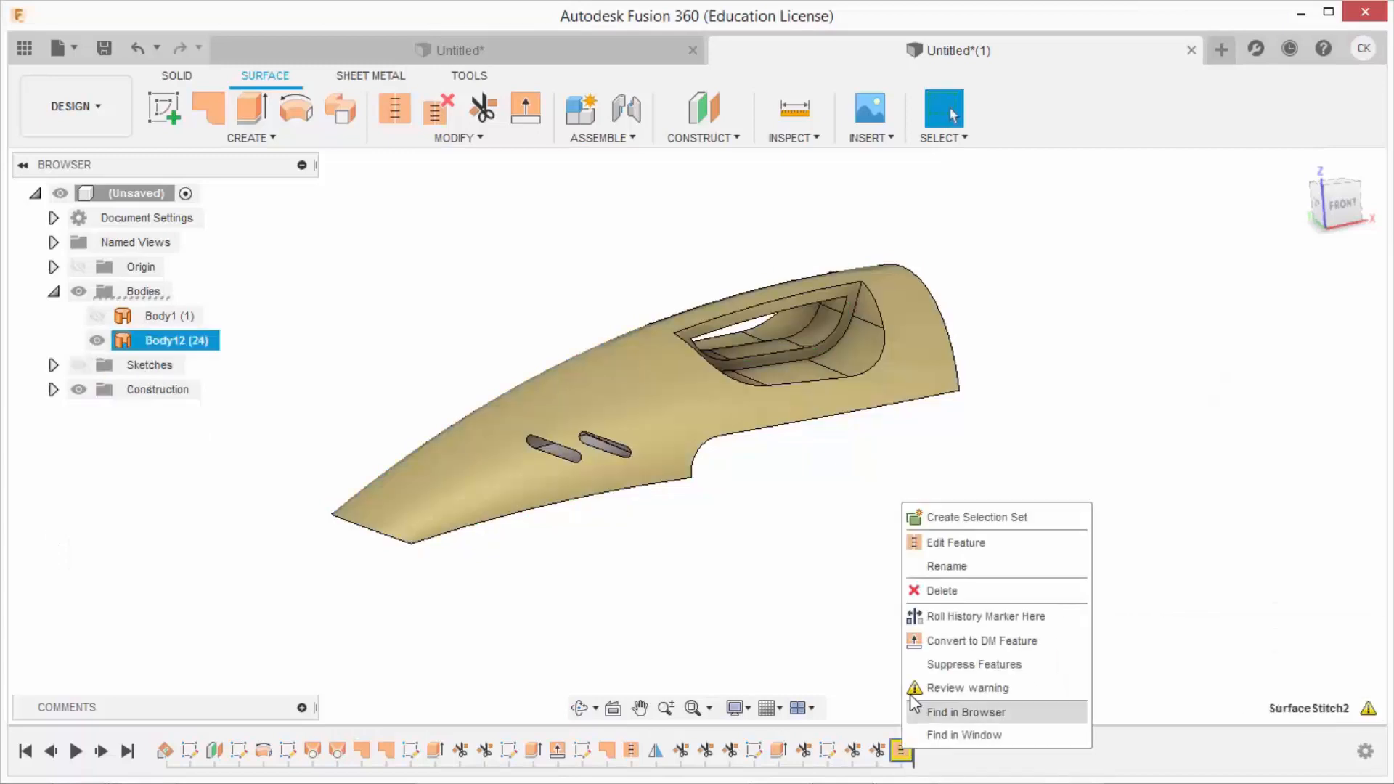
pyautogui.click(936, 591)
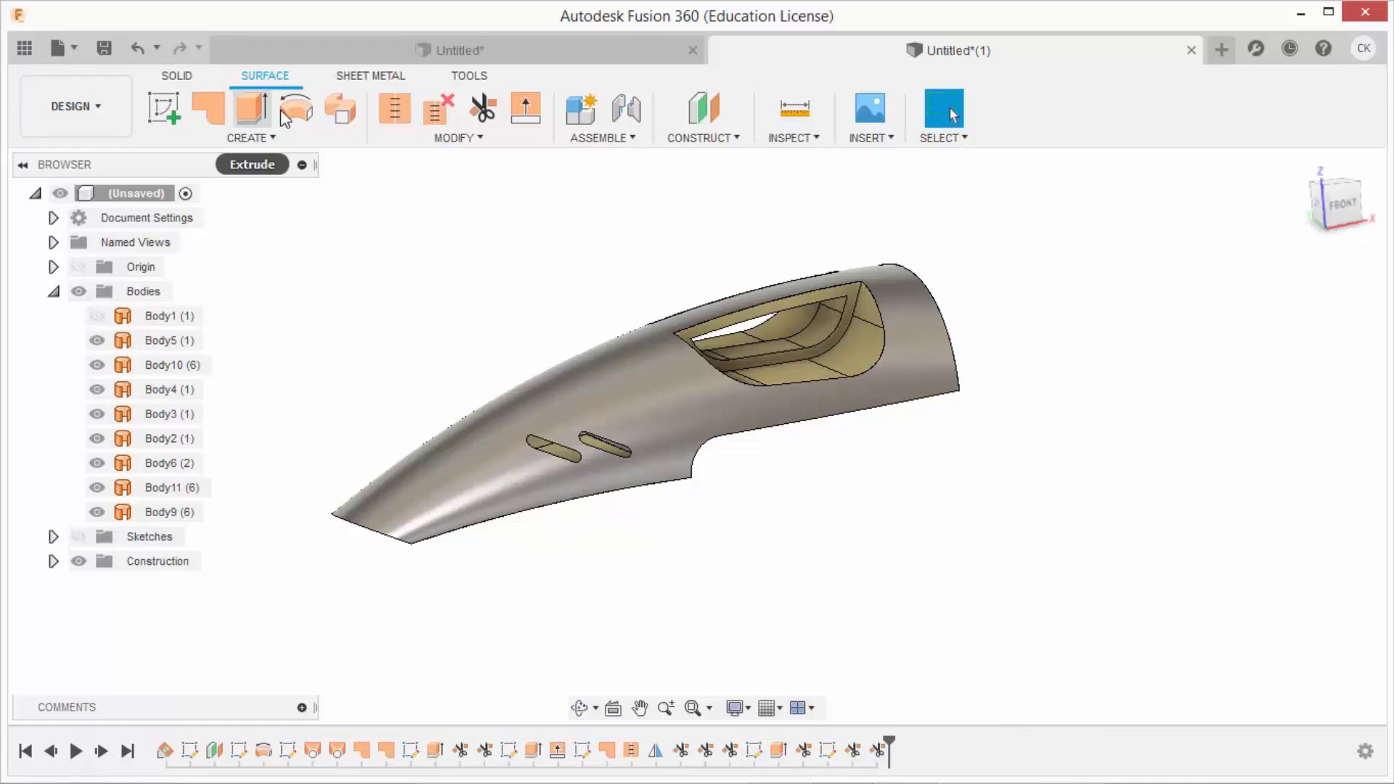
# Stitch the outer shell, recess surfaces, flat end faces and underside into one body, picking each surface individually with a 0.10 mm tolerance
pyautogui.click(390, 109)
pyautogui.click(556, 399)
pyautogui.scroll(5, 840, 303)
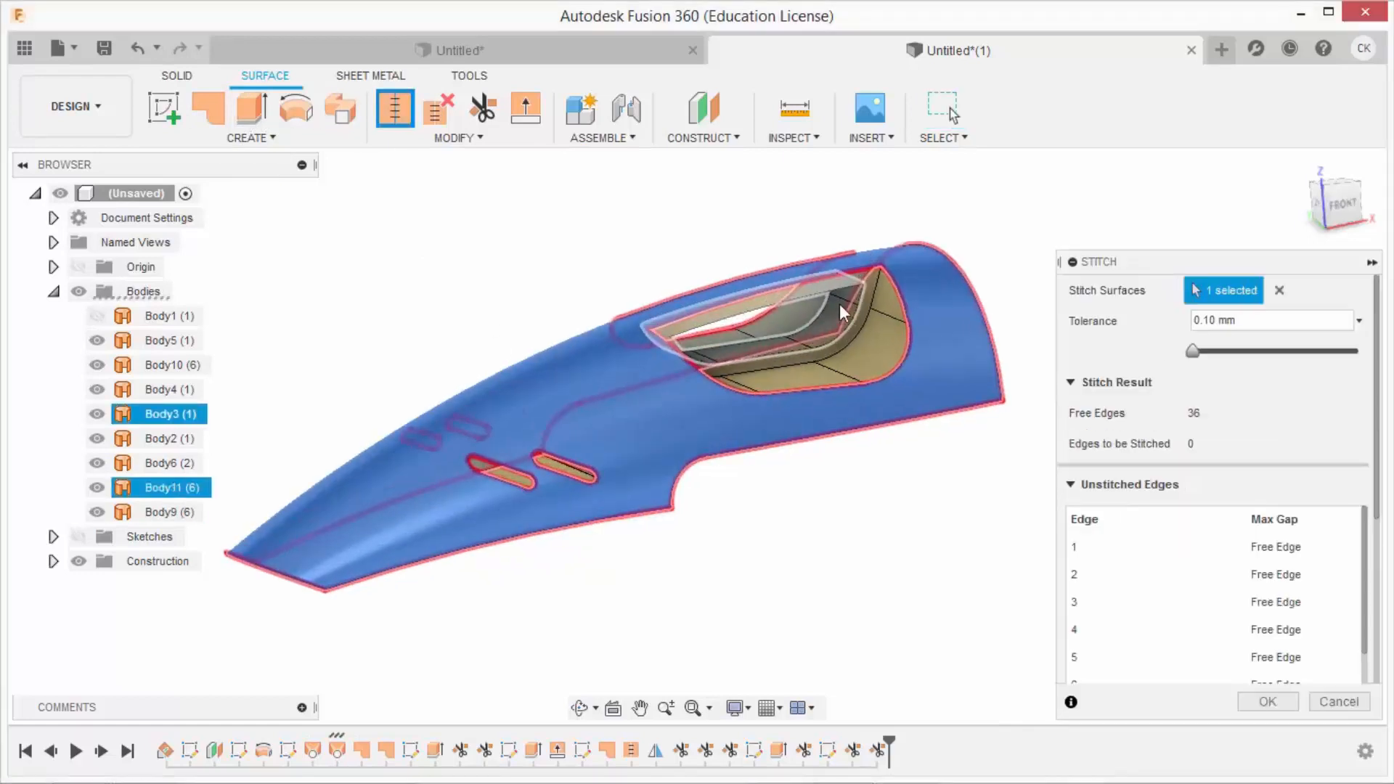
pyautogui.scroll(3, 894, 276)
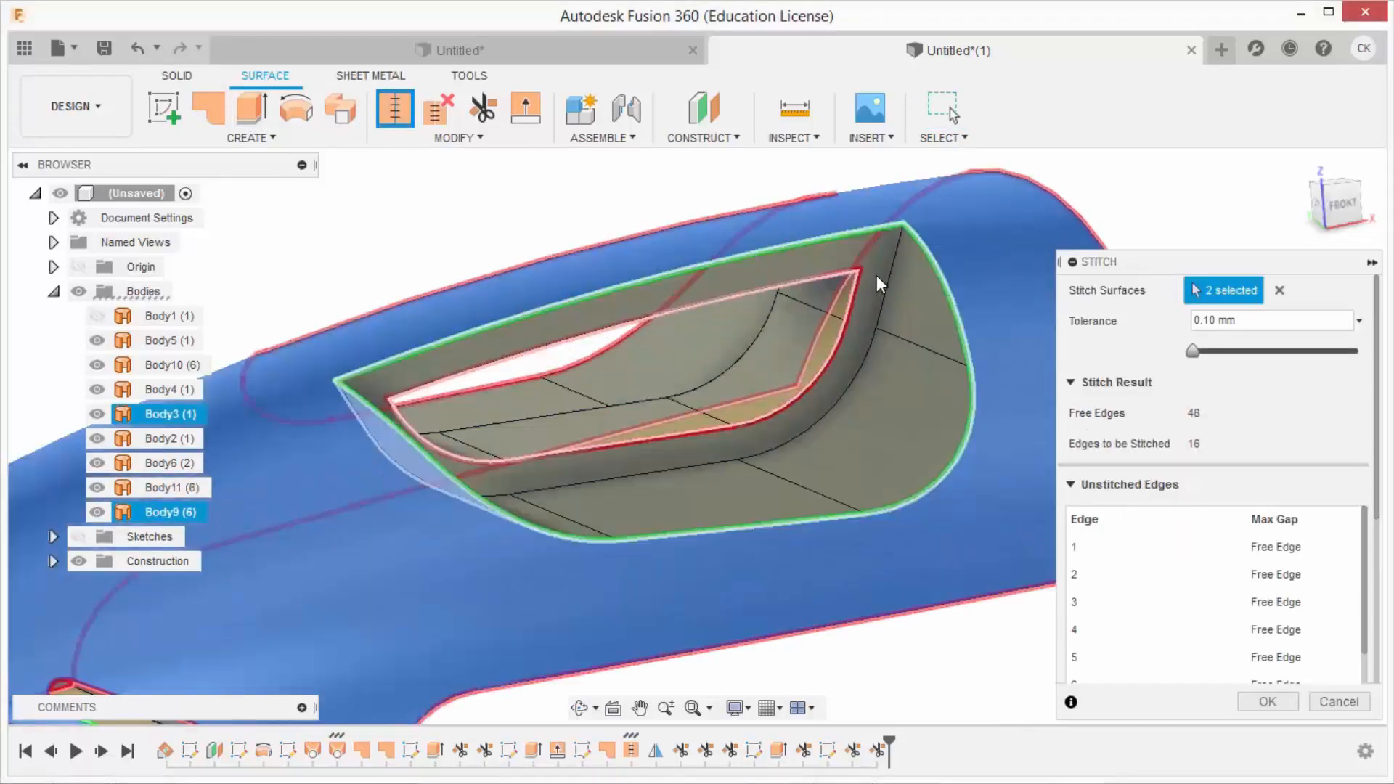
pyautogui.click(873, 273)
pyautogui.click(811, 328)
pyautogui.keyDown('shift'); pyautogui.moveTo(705, 356); pyautogui.dragTo(830, 355, button='middle'); pyautogui.keyUp('shift')
pyautogui.click(762, 332)
pyautogui.click(611, 369)
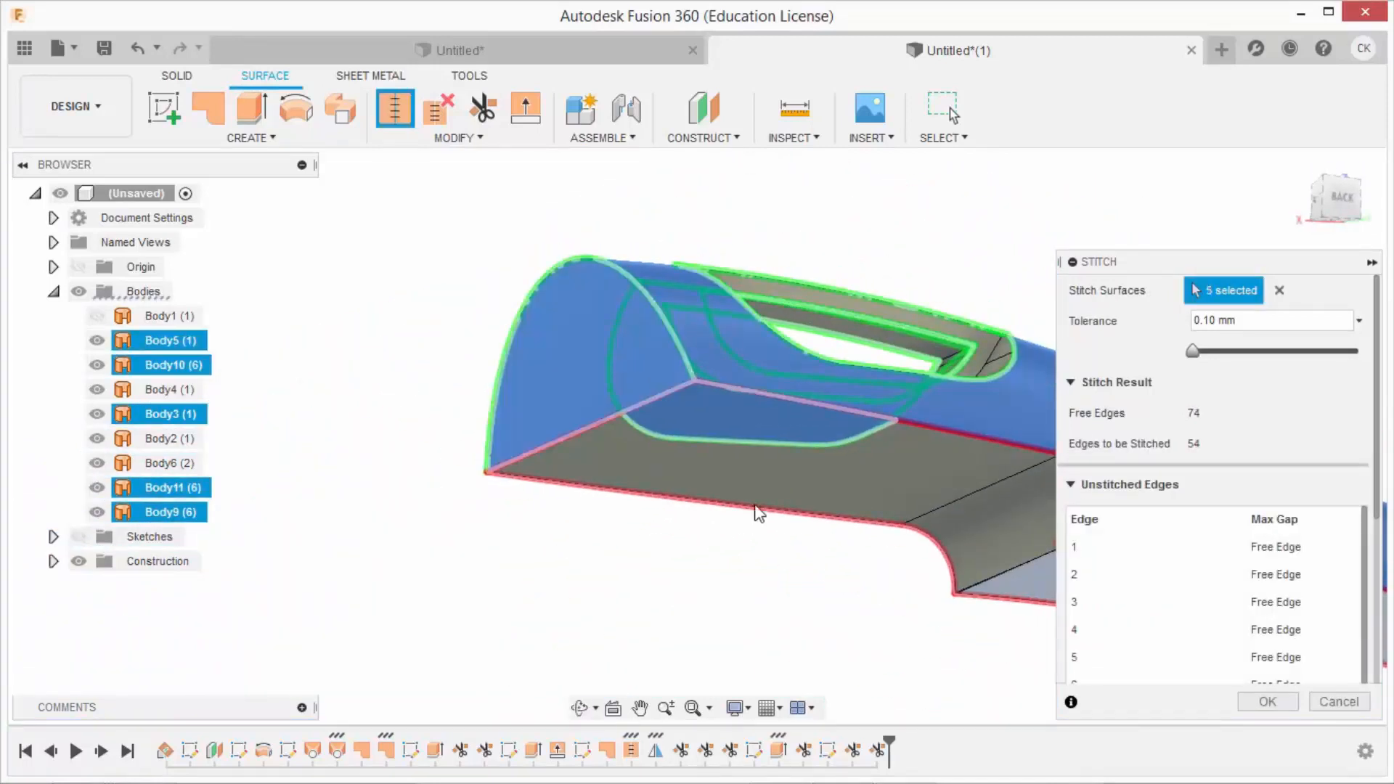
pyautogui.click(755, 501)
pyautogui.keyDown('shift'); pyautogui.moveTo(574, 556); pyautogui.dragTo(791, 555, button='middle'); pyautogui.keyUp('shift')
pyautogui.click(854, 574)
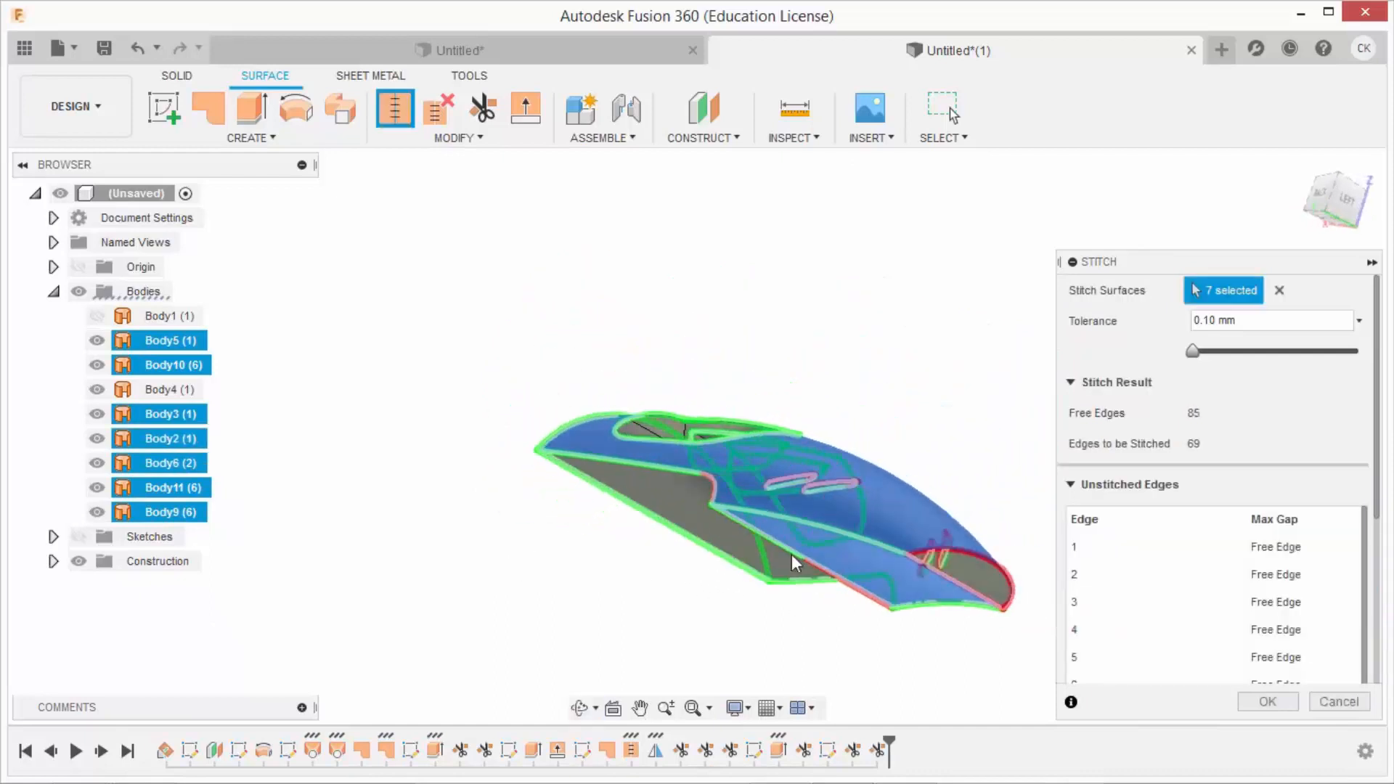
pyautogui.click(975, 570)
pyautogui.click(1265, 698)
# Examine the stitched handle up close and read the warning details for the new stitch
pyautogui.keyDown('shift'); pyautogui.moveTo(1079, 551); pyautogui.dragTo(813, 545, button='middle'); pyautogui.keyUp('shift')
pyautogui.scroll(3, 1131, 575)
pyautogui.scroll(2, 1004, 596)
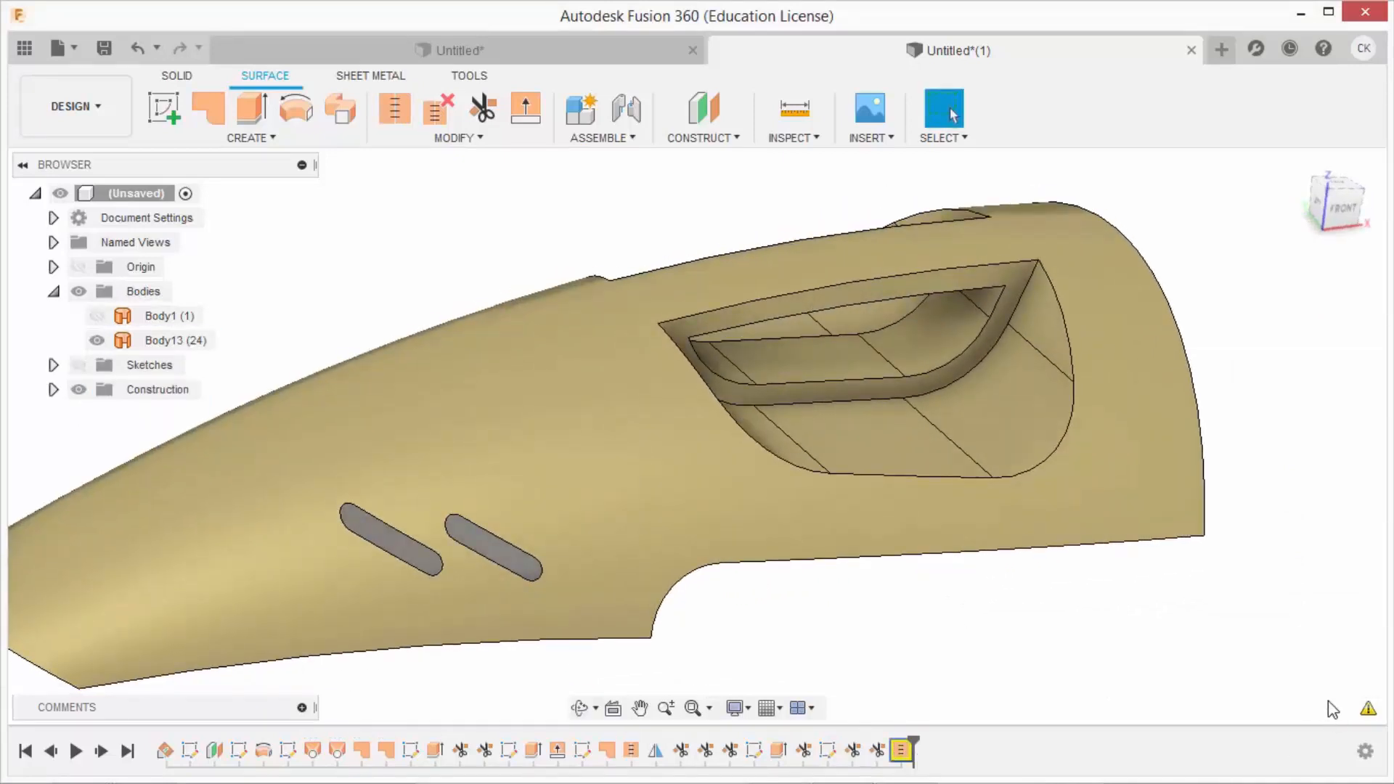
pyautogui.click(1369, 710)
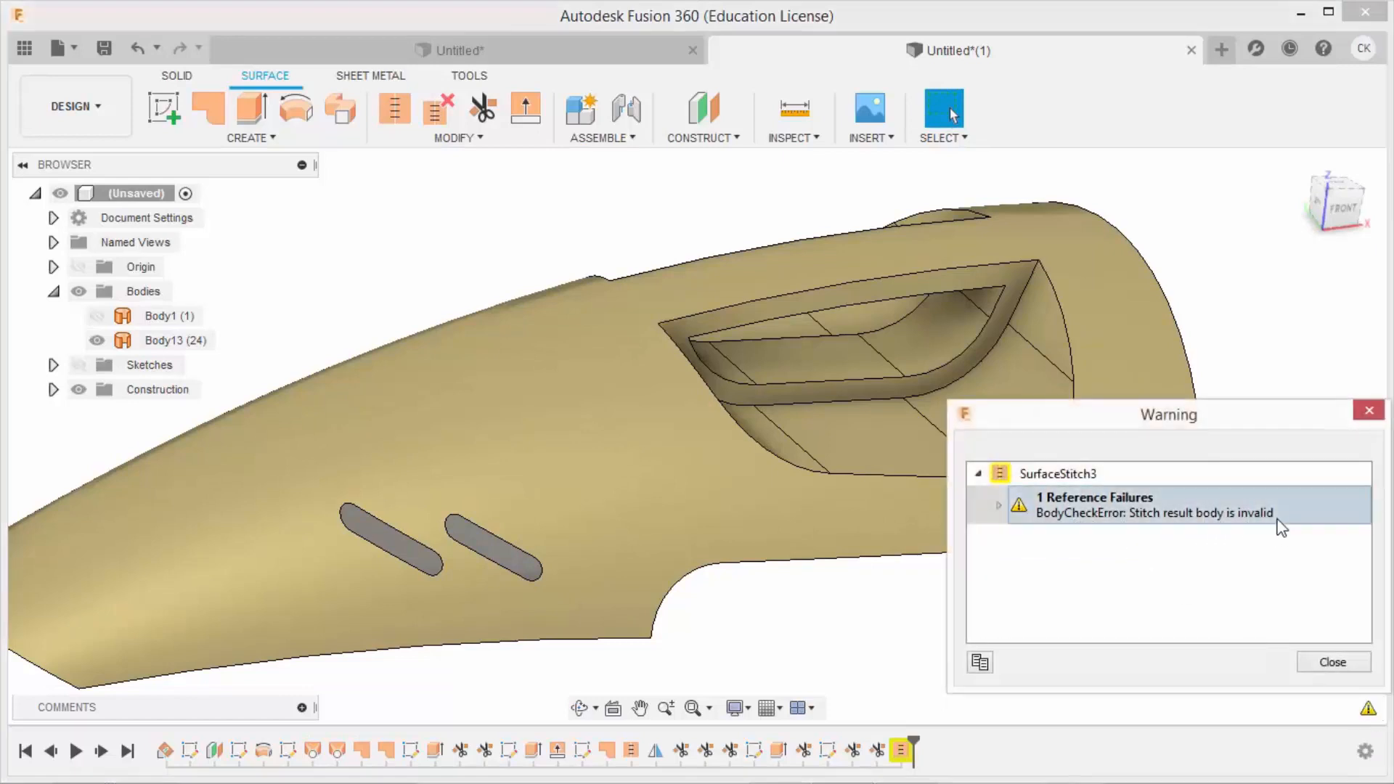
pyautogui.click(1369, 411)
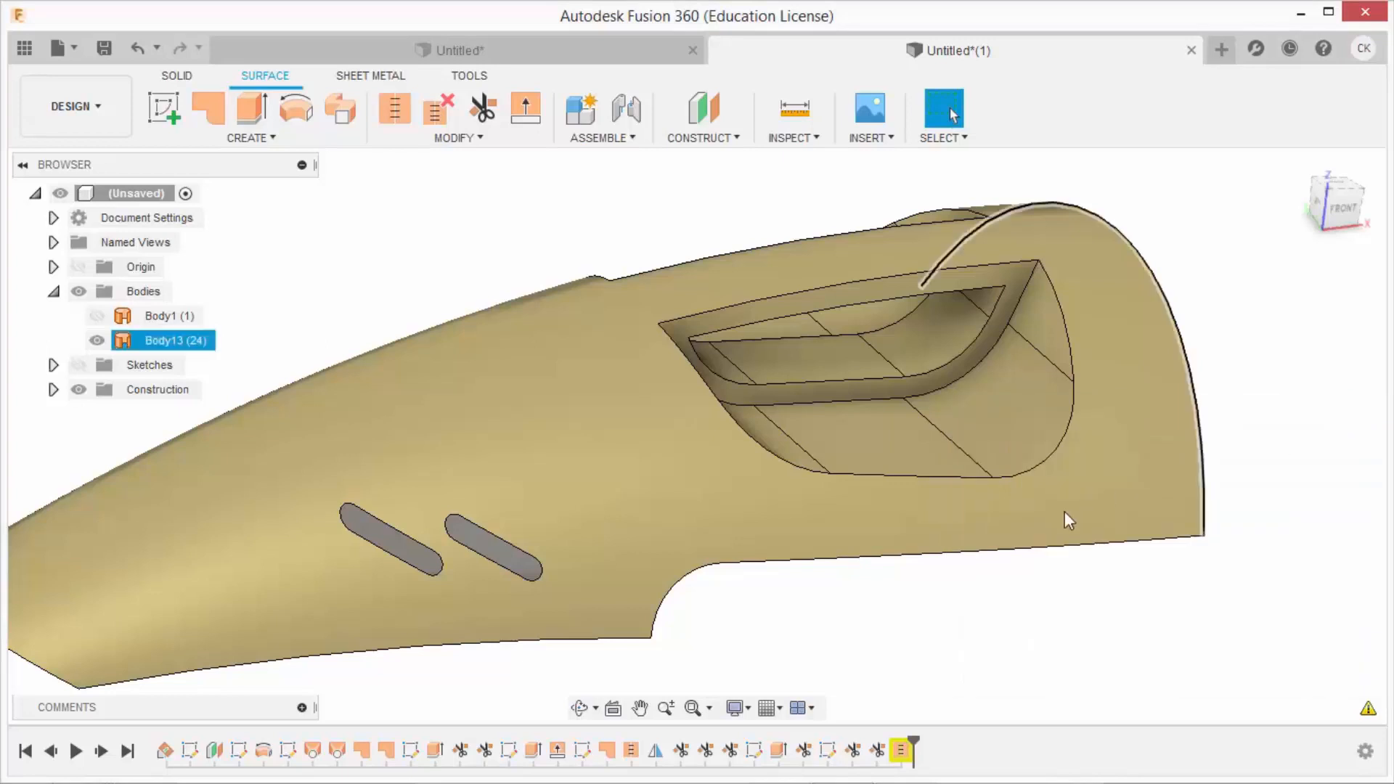
# Round the sharp upper corner edge at the wide-end side of the through window with an 8 mm fillet
pyautogui.scroll(-2, 1026, 581)
pyautogui.click(581, 211)
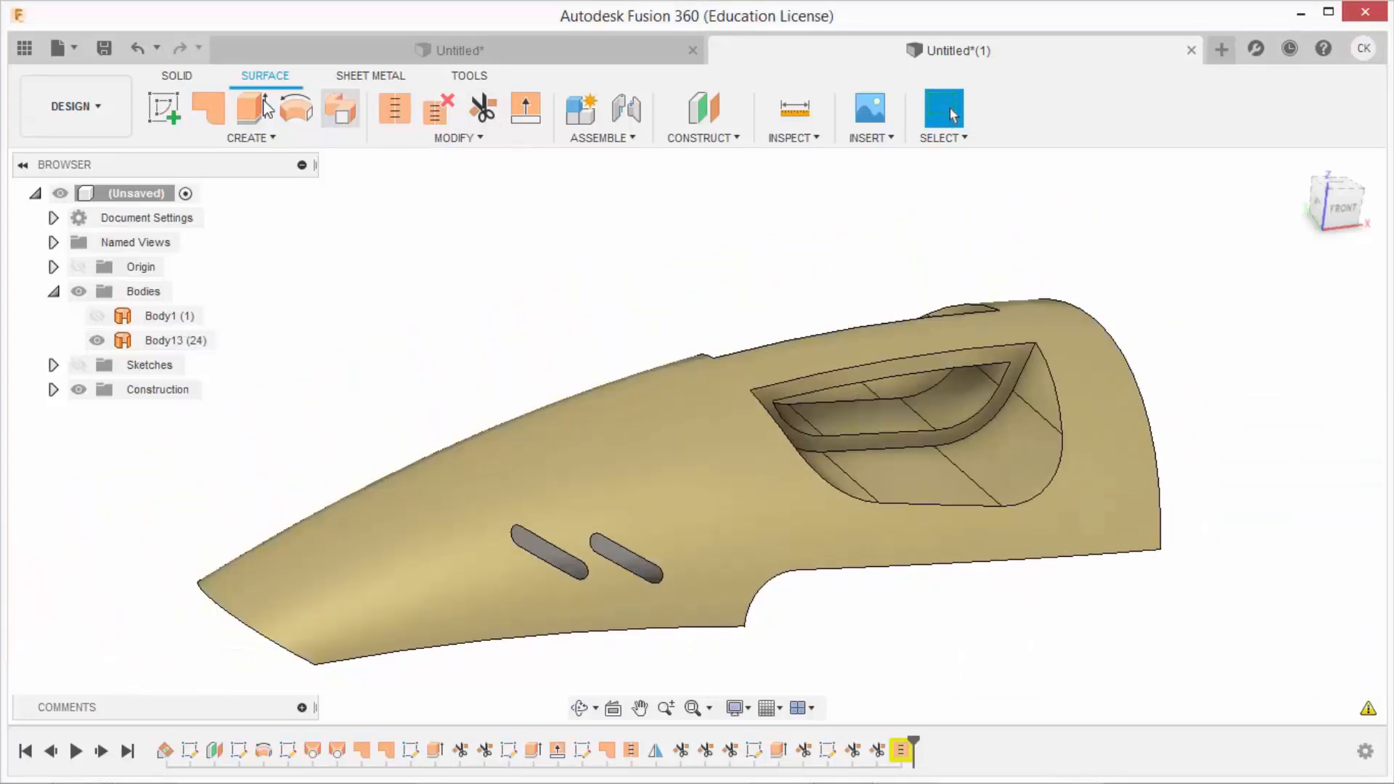
pyautogui.click(190, 78)
pyautogui.click(482, 109)
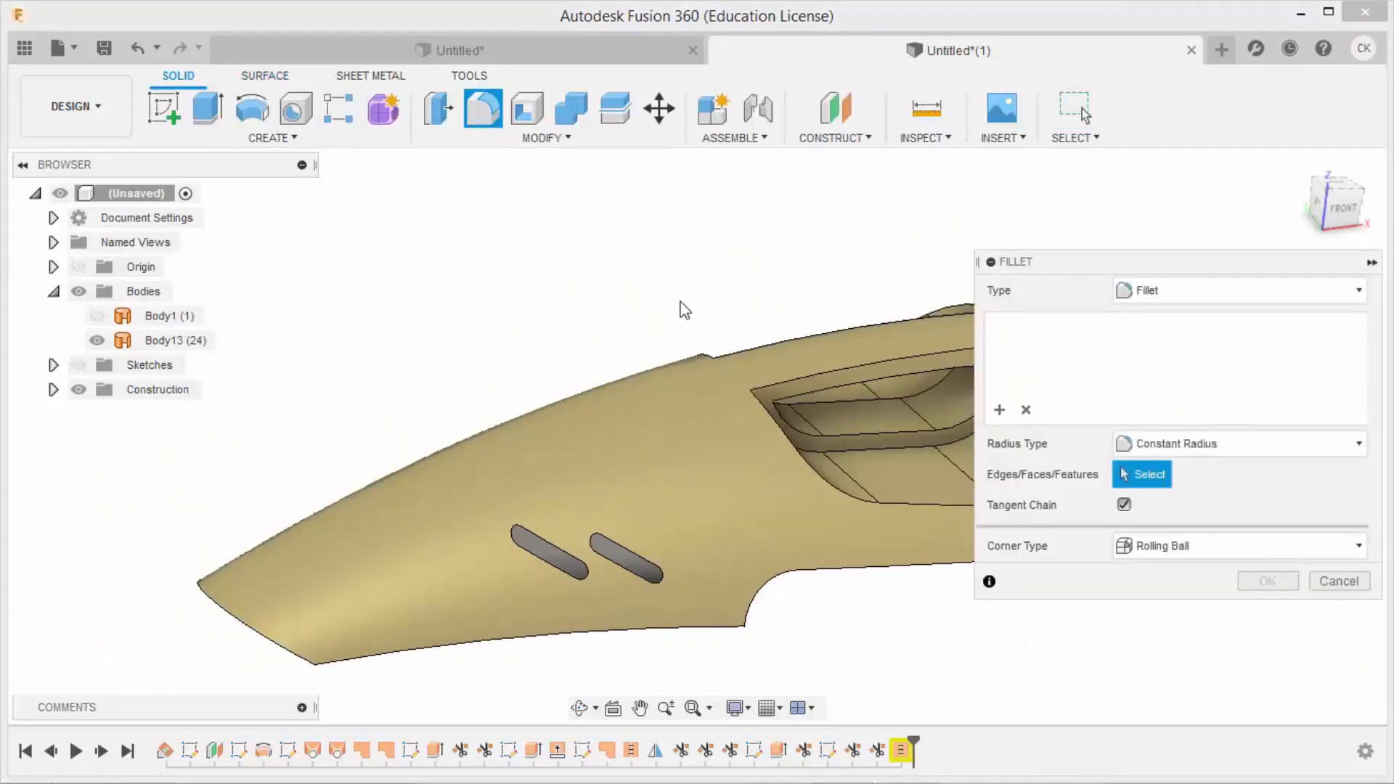
pyautogui.scroll(5, 862, 342)
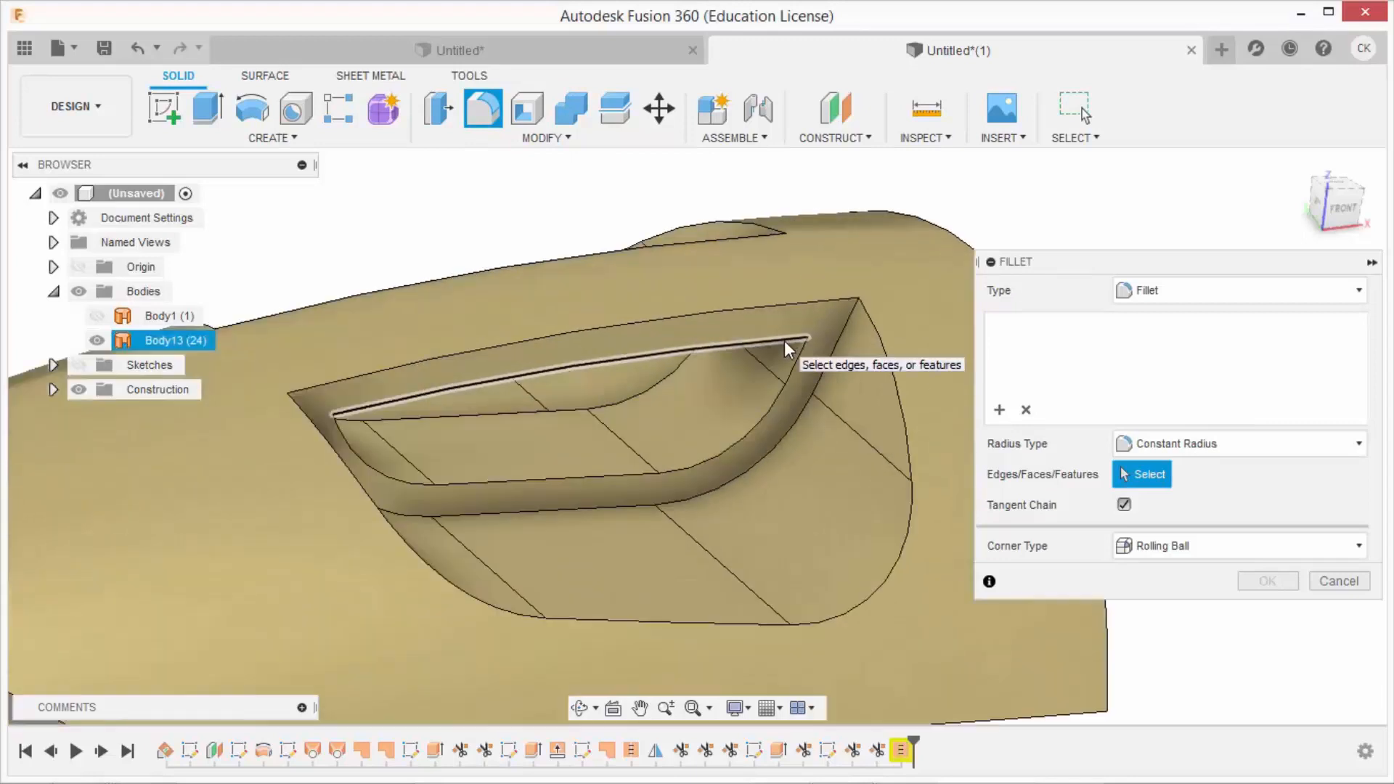
pyautogui.keyDown('shift'); pyautogui.moveTo(896, 315); pyautogui.dragTo(787, 335, button='middle'); pyautogui.keyUp('shift')
pyautogui.click(786, 338)
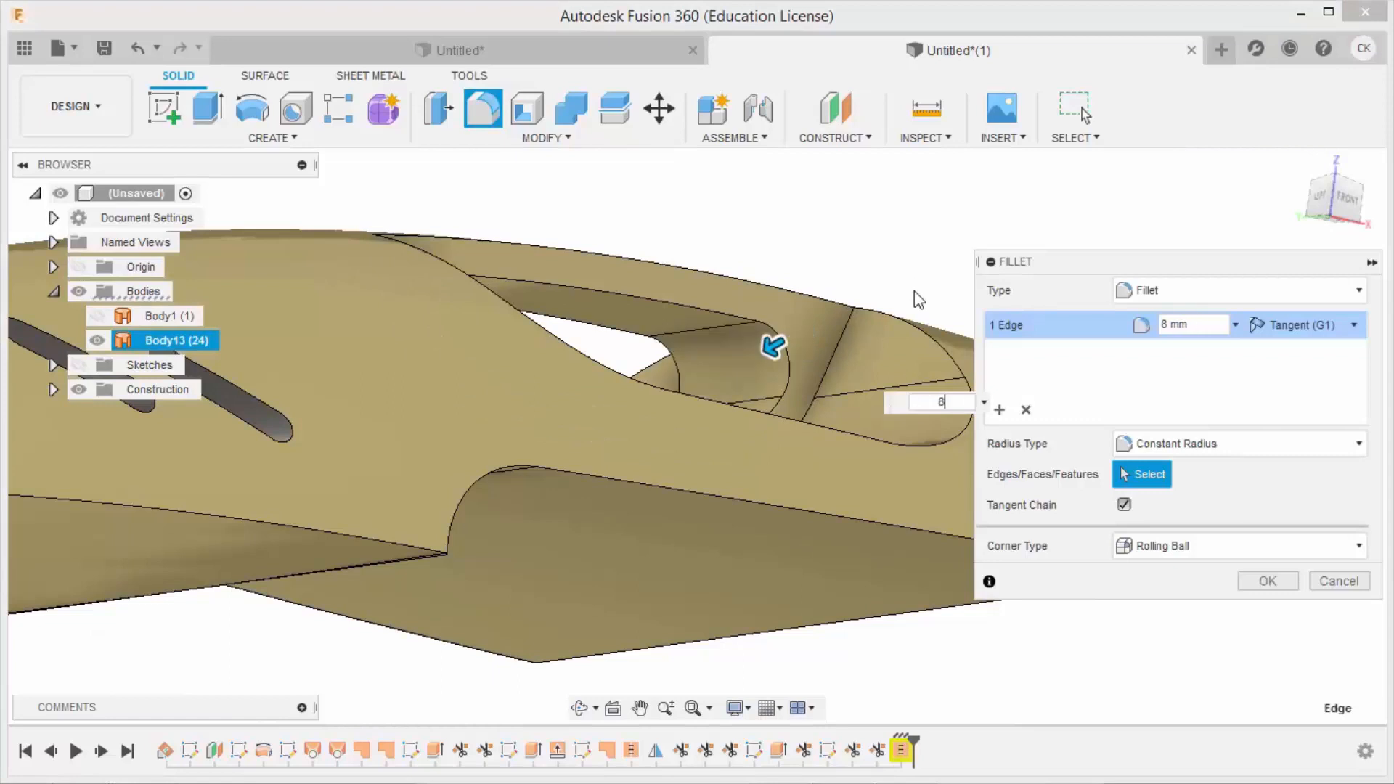
pyautogui.moveTo(939, 337)
pyautogui.keyDown('shift'); pyautogui.mouseDown(button='middle')
pyautogui.moveTo(911, 275)
pyautogui.moveTo(936, 337)
pyautogui.mouseUp(button='middle'); pyautogui.keyUp('shift')
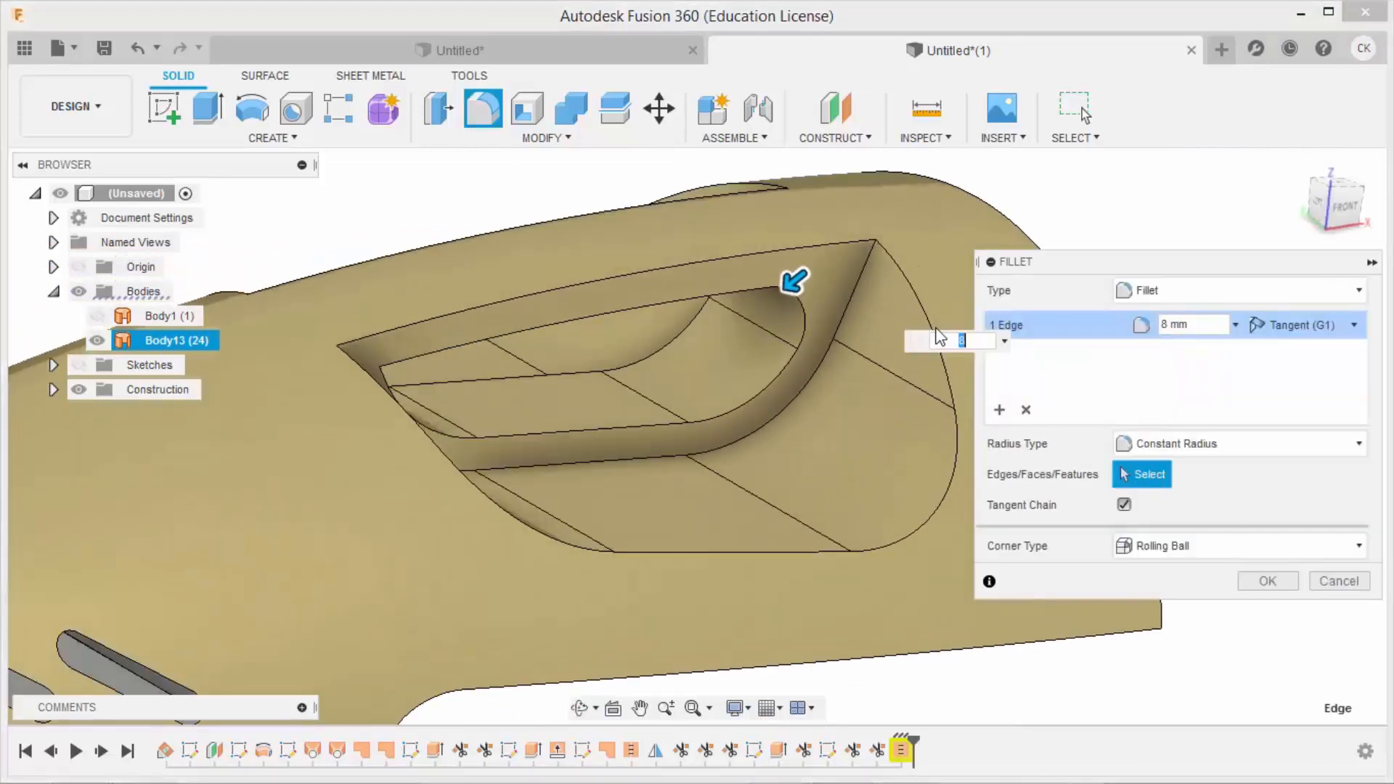
pyautogui.click(1268, 586)
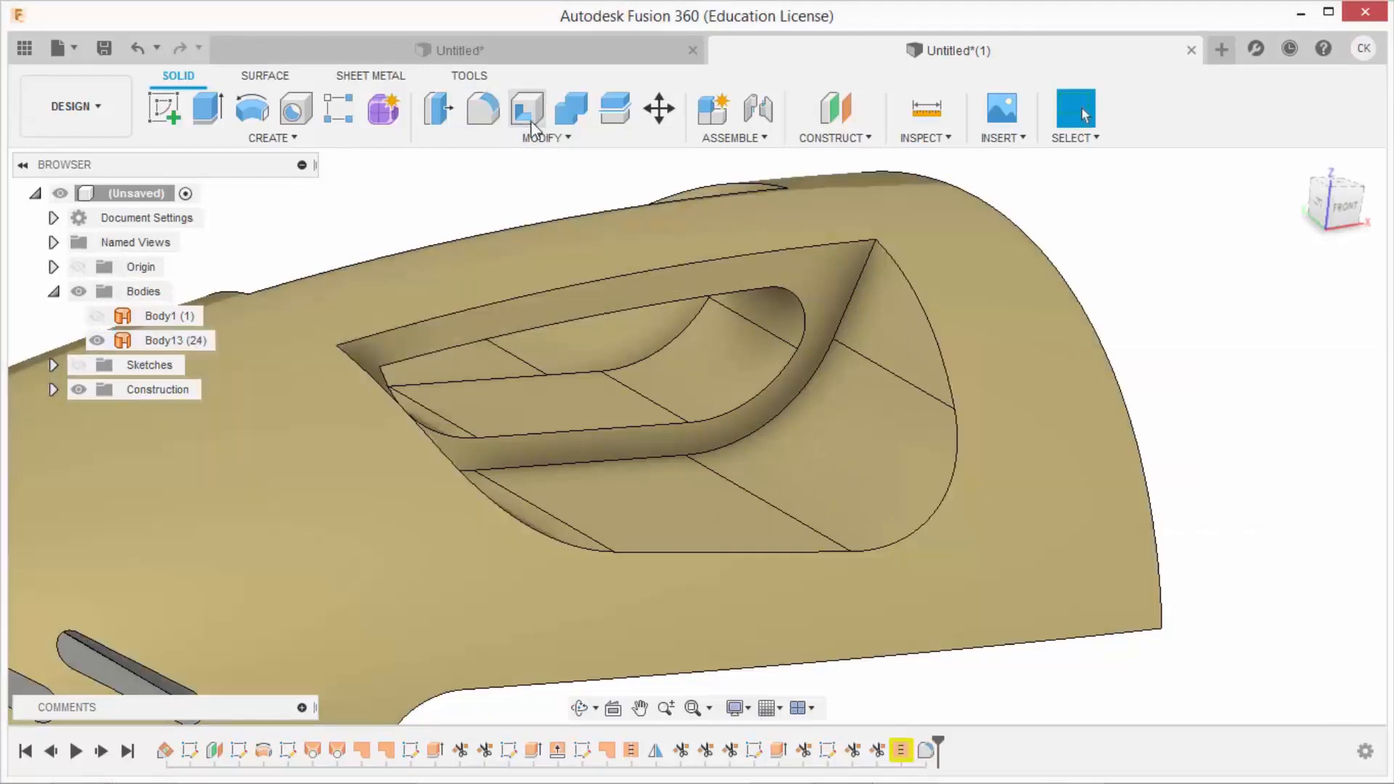
# Round the remaining sharp corner edge at the opposite end of the through window with a 5 mm fillet
pyautogui.click(495, 128)
pyautogui.keyDown('shift'); pyautogui.moveTo(725, 283); pyautogui.dragTo(538, 353, button='middle'); pyautogui.keyUp('shift')
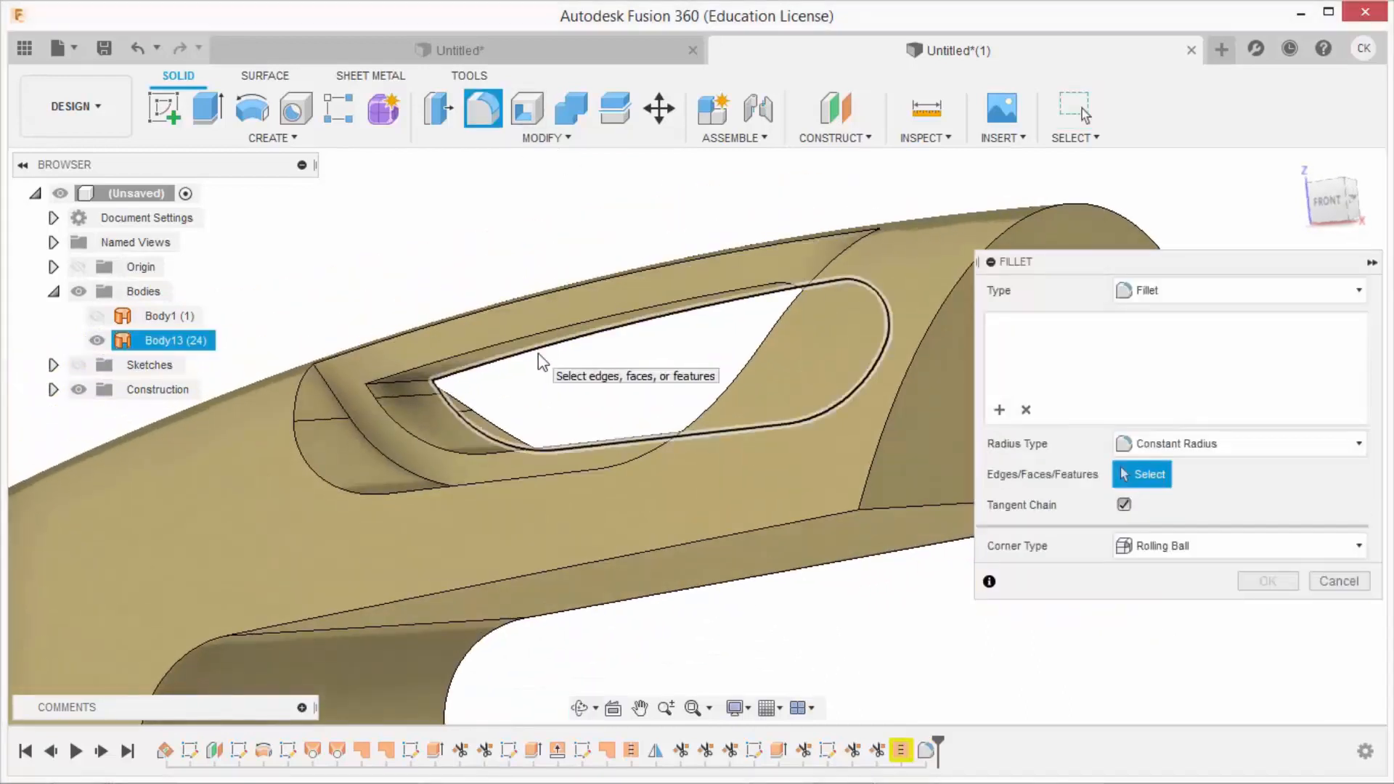
pyautogui.click(416, 377)
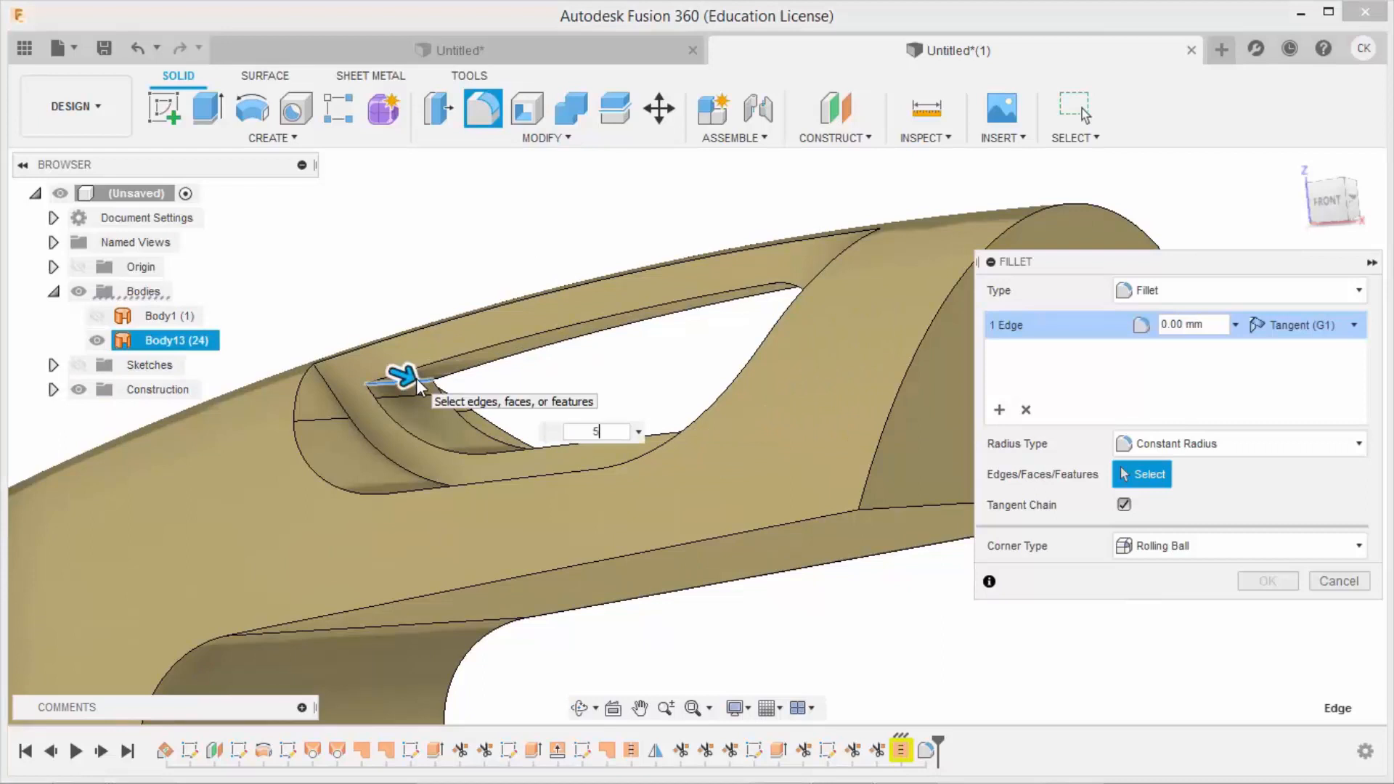
pyautogui.click(1264, 581)
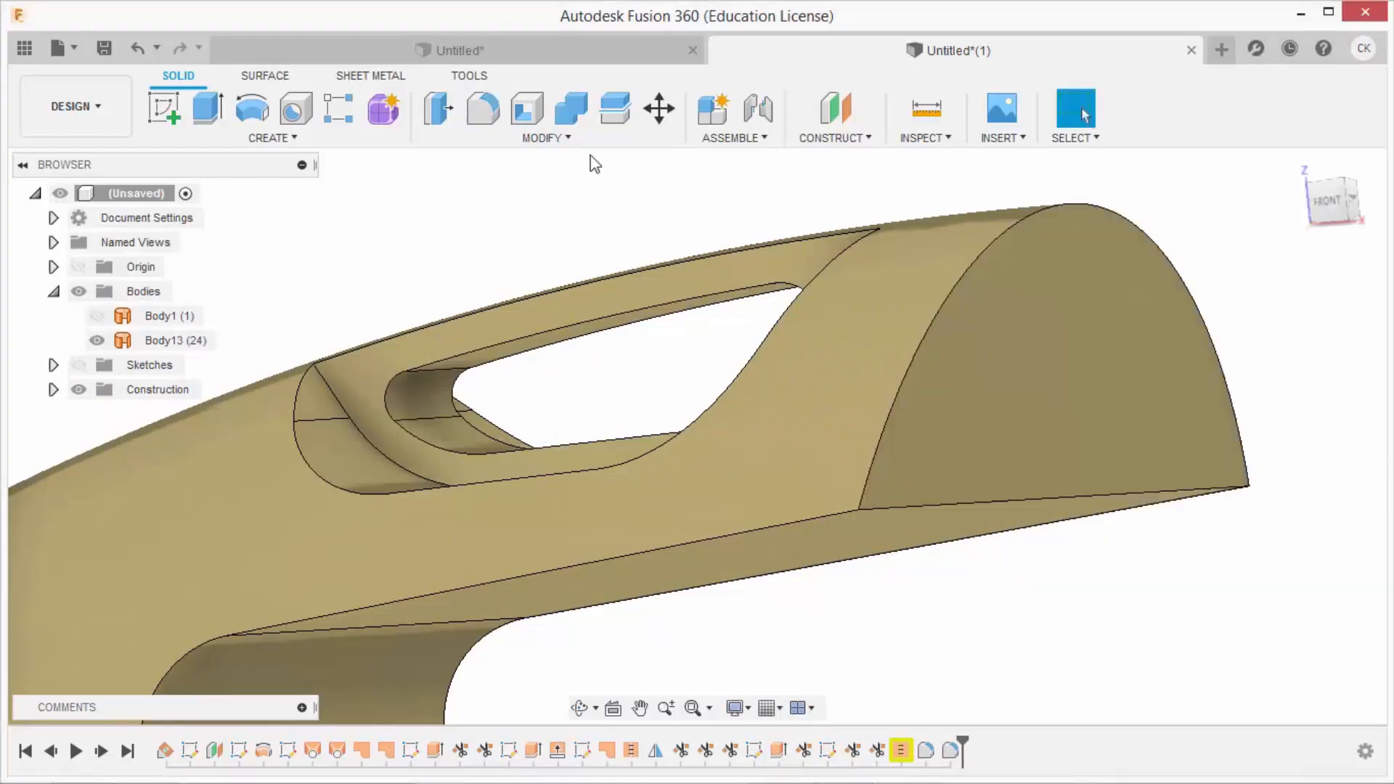
pyautogui.click(483, 110)
pyautogui.click(305, 376)
pyautogui.keyDown('shift'); pyautogui.moveTo(305, 376); pyautogui.dragTo(523, 370, button='middle'); pyautogui.keyUp('shift')
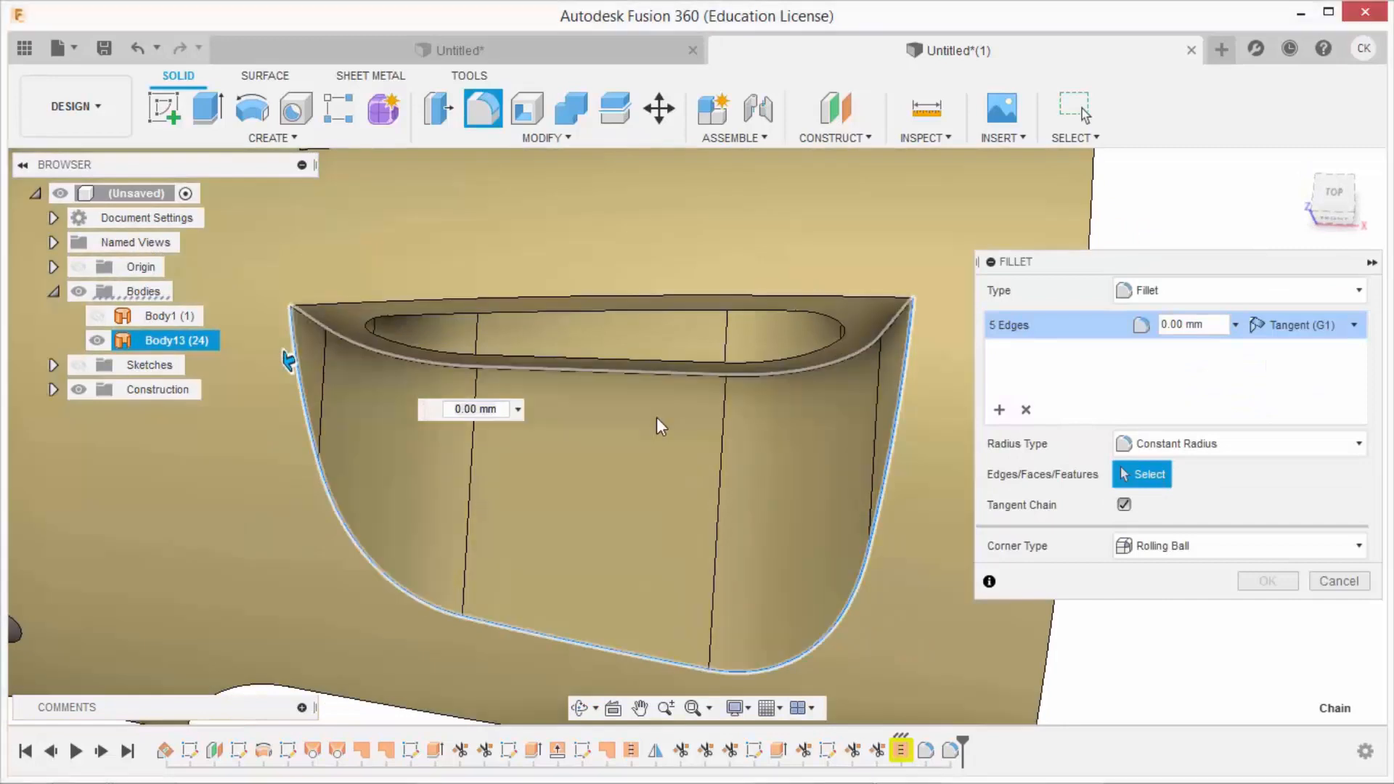
pyautogui.click(657, 420)
pyautogui.click(773, 486)
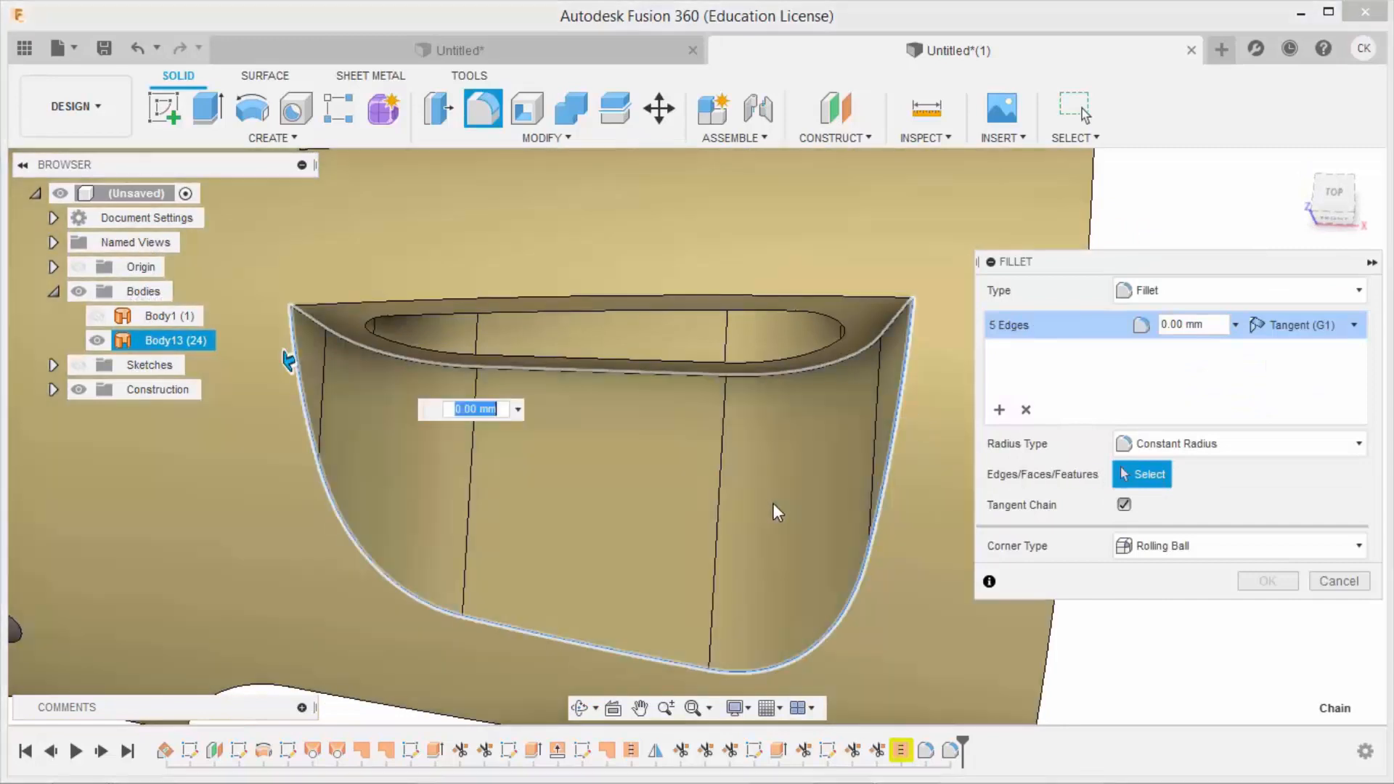
pyautogui.press('Escape')
# Fillet the curved outer edge chains of both side recesses with an 8 mm radius
pyautogui.scroll(-3, 794, 499)
pyautogui.scroll(-2, 861, 473)
pyautogui.click(473, 115)
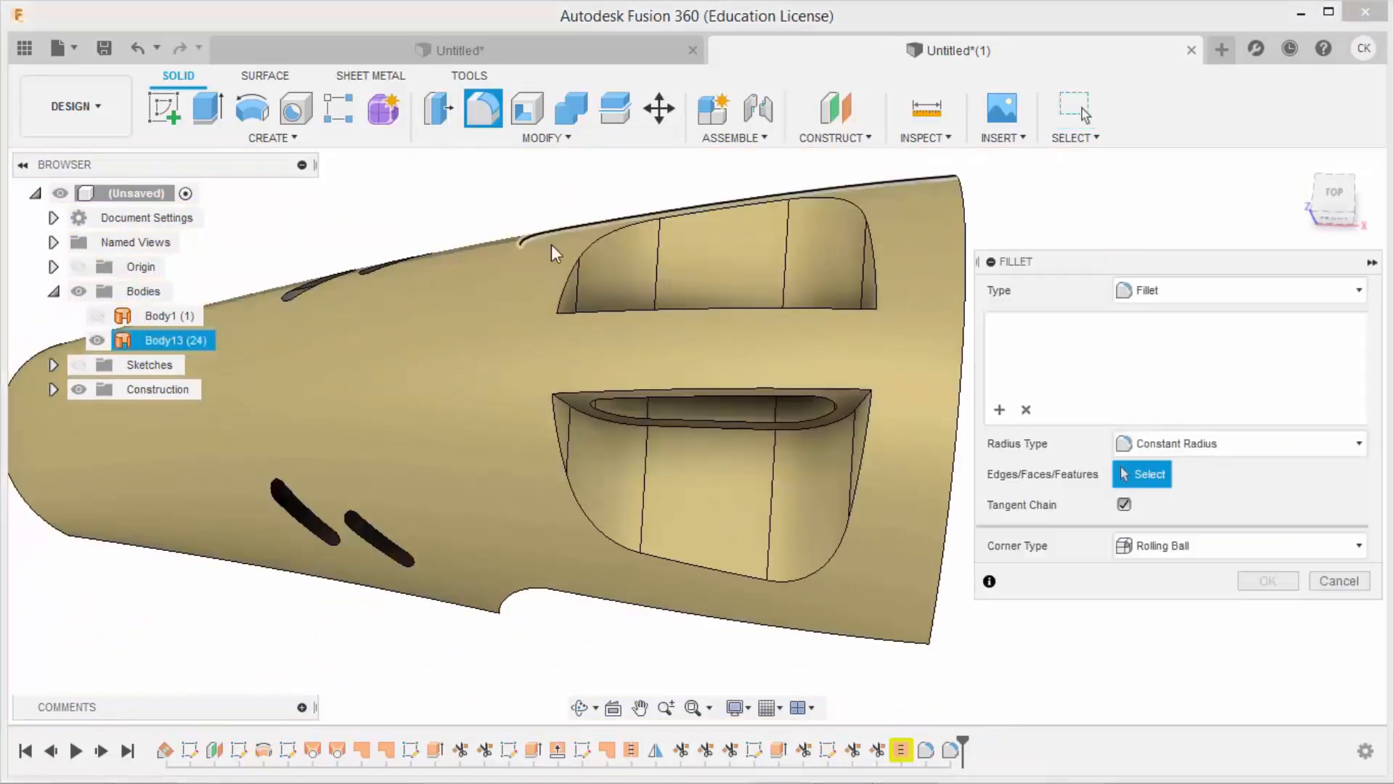
pyautogui.click(576, 273)
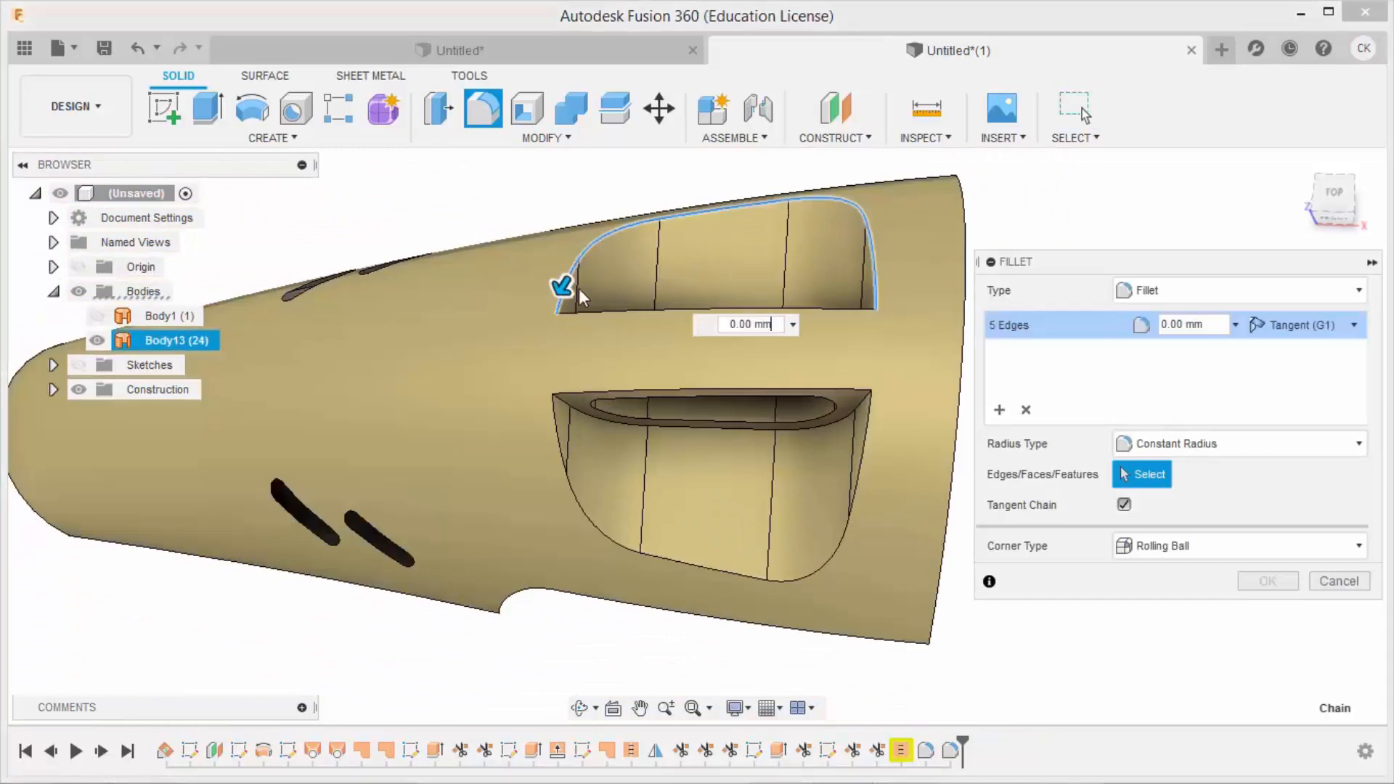
pyautogui.click(561, 426)
pyautogui.write('8')
pyautogui.press('Return')
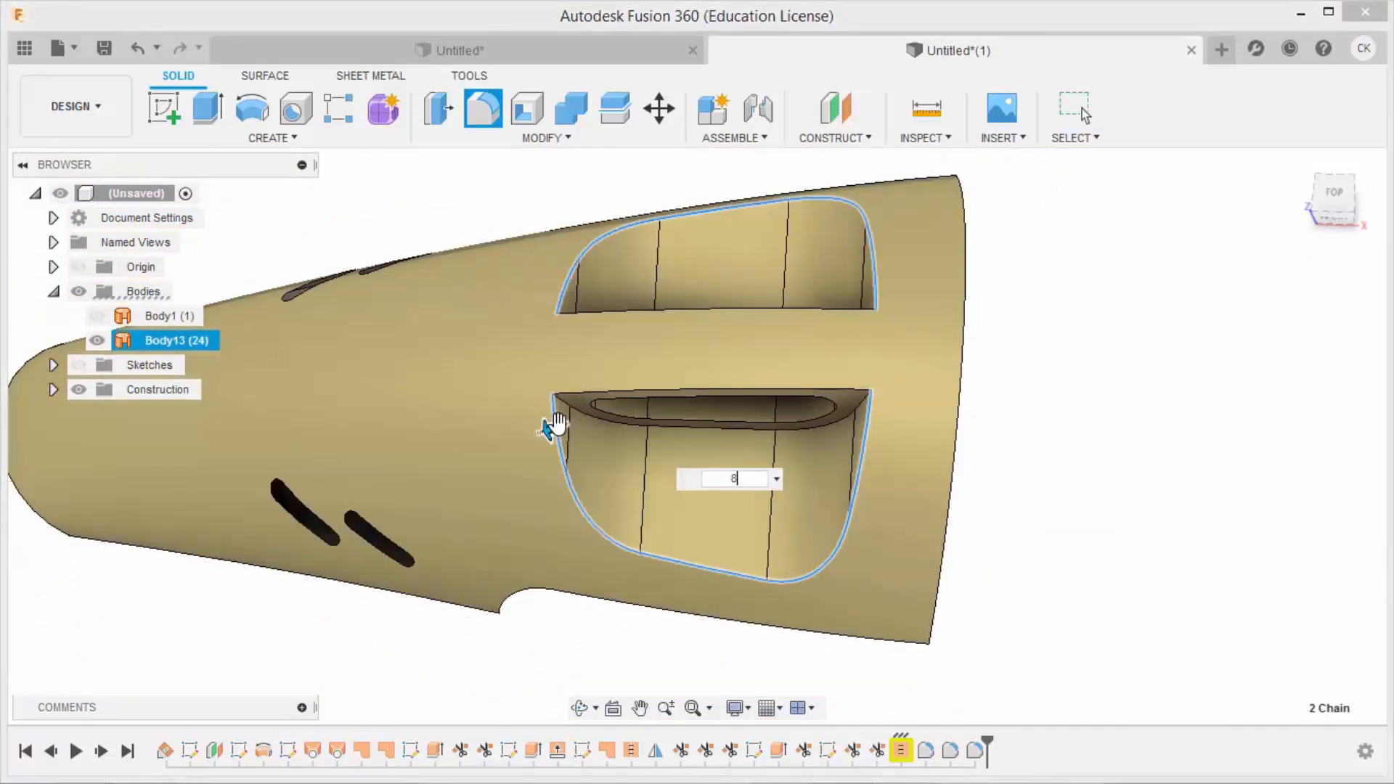
# Try a 3 mm fillet on the two faces surrounding the window opening, one in each side recess
pyautogui.click(483, 109)
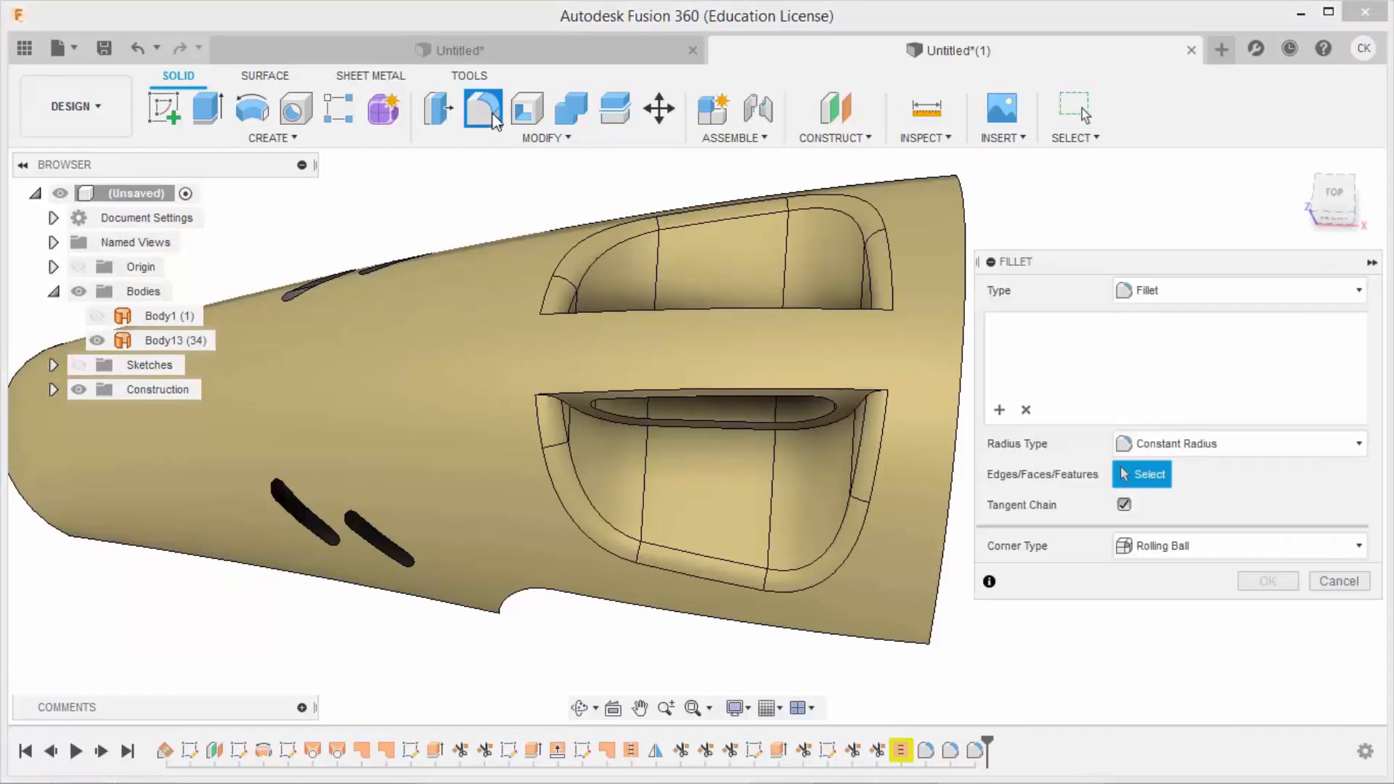
pyautogui.keyDown('shift'); pyautogui.moveTo(613, 378); pyautogui.dragTo(603, 372, button='middle'); pyautogui.keyUp('shift')
pyautogui.scroll(2, 604, 372)
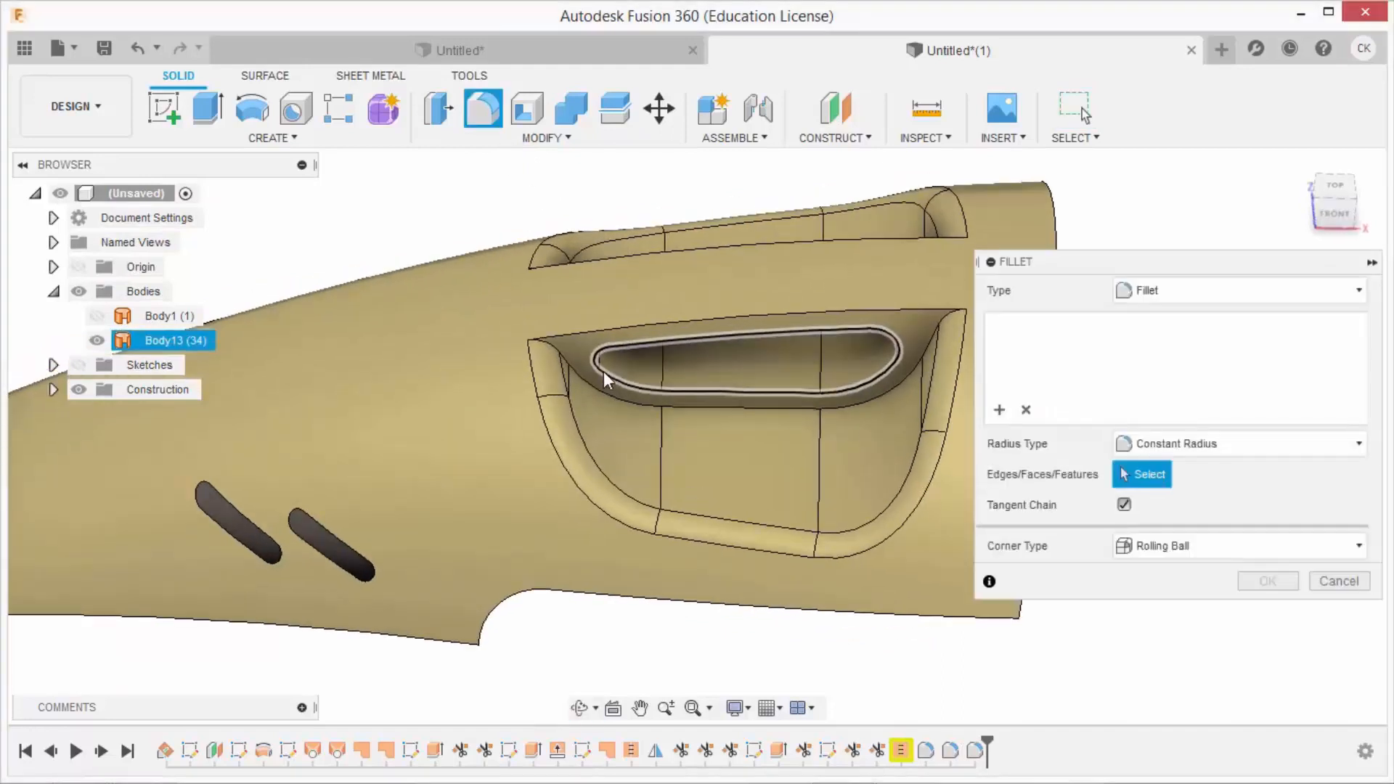
pyautogui.click(573, 346)
pyautogui.keyDown('shift'); pyautogui.moveTo(626, 263); pyautogui.dragTo(572, 217, button='middle'); pyautogui.keyUp('shift')
pyautogui.click(572, 217)
pyautogui.write('3')
pyautogui.press('Return')
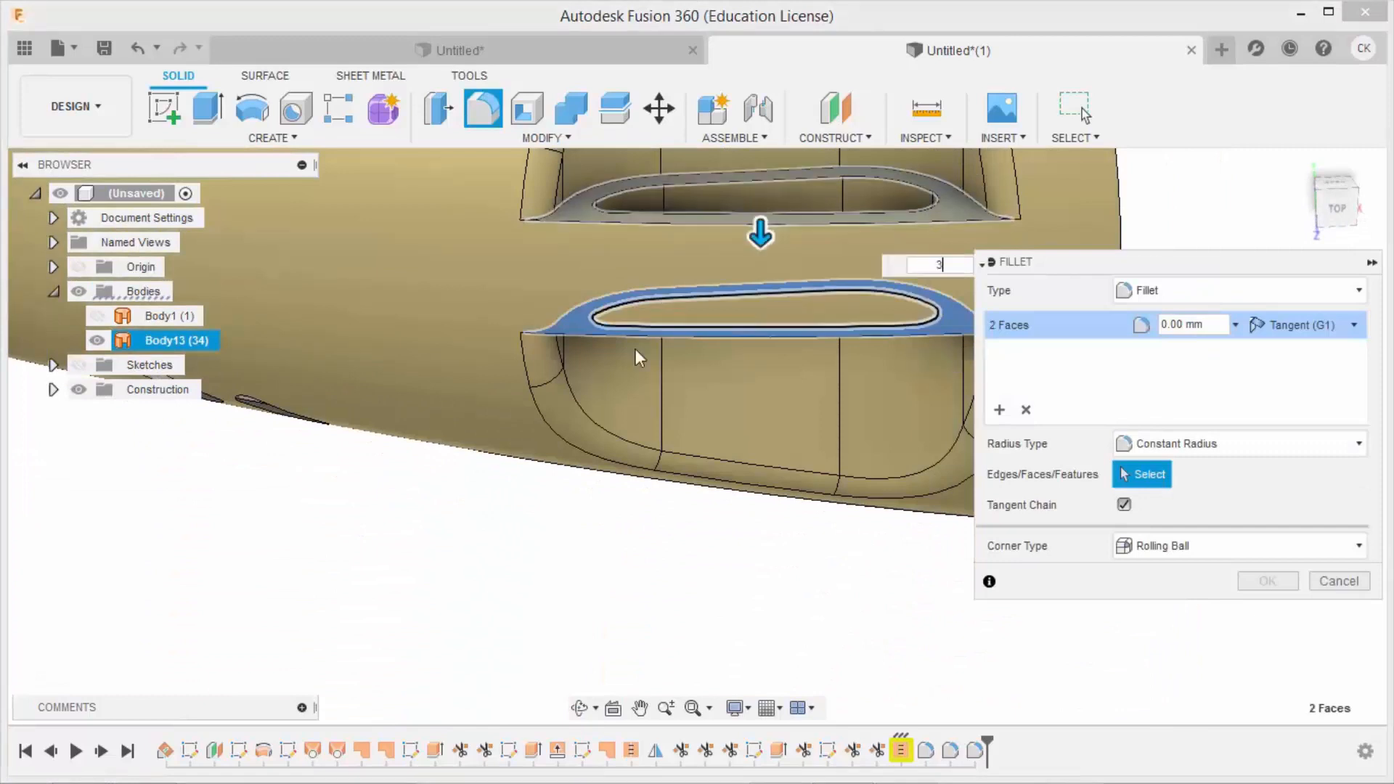
pyautogui.keyDown('shift'); pyautogui.moveTo(634, 451); pyautogui.dragTo(568, 395, button='middle'); pyautogui.keyUp('shift')
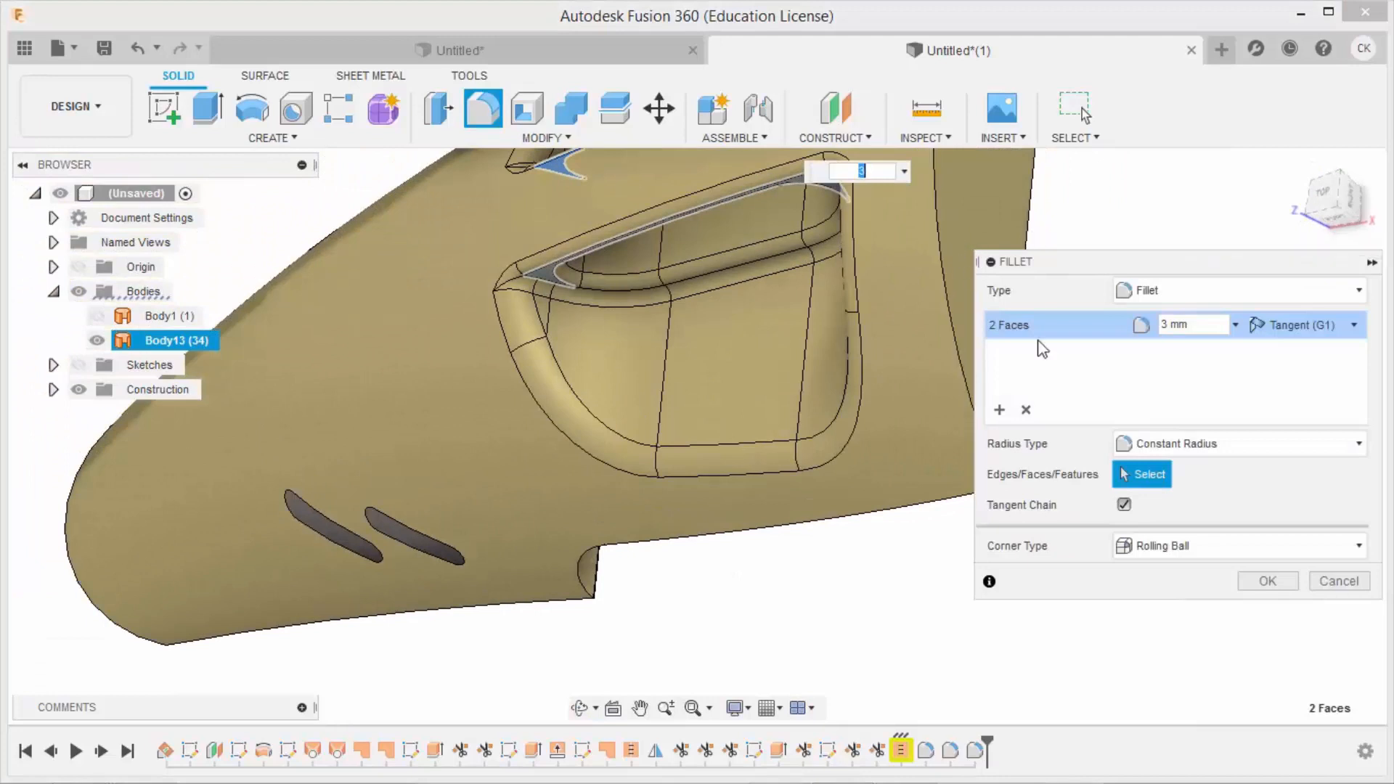
pyautogui.click(1338, 581)
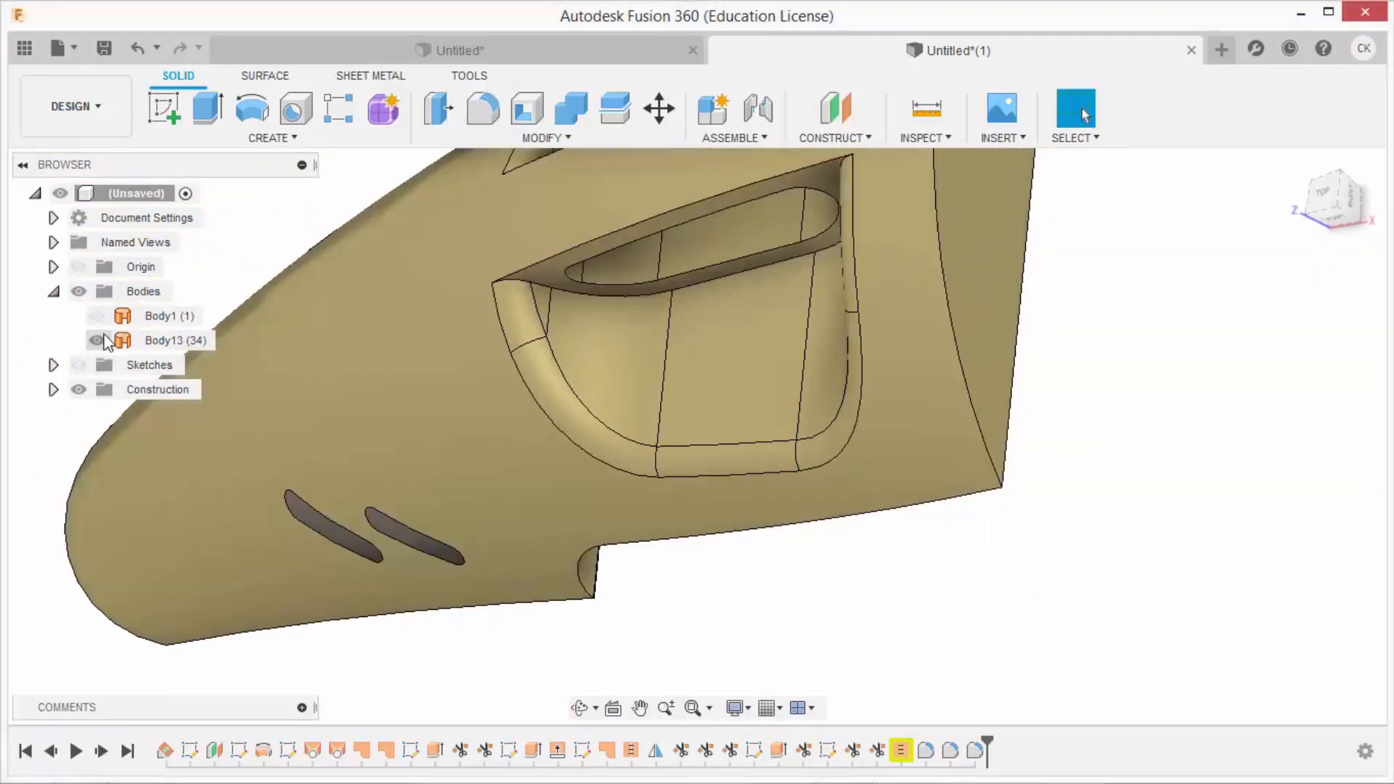
pyautogui.click(98, 340)
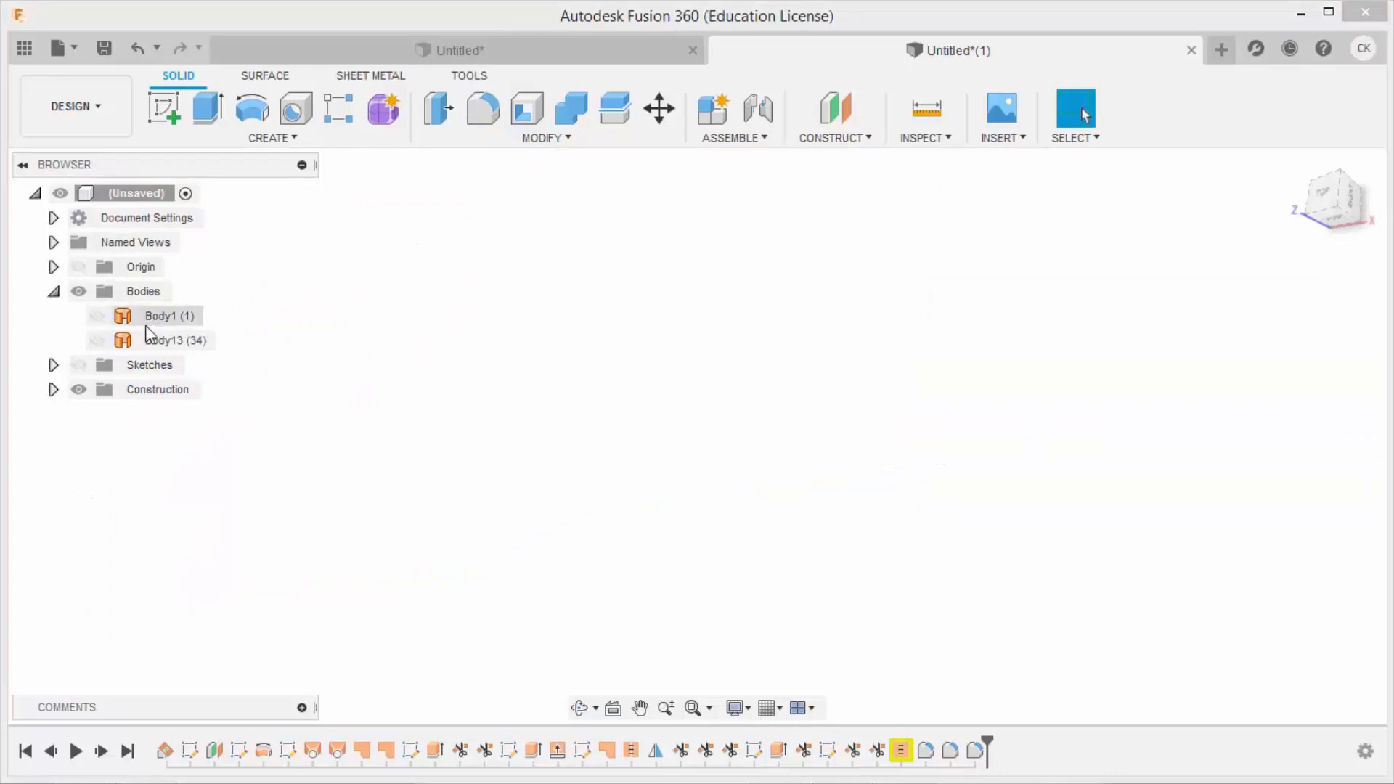
pyautogui.click(98, 341)
pyautogui.keyDown('shift'); pyautogui.moveTo(806, 290); pyautogui.dragTo(749, 363, button='middle'); pyautogui.keyUp('shift')
pyautogui.scroll(-4, 750, 363)
pyautogui.click(1109, 252)
pyautogui.keyDown('shift'); pyautogui.moveTo(1089, 251); pyautogui.dragTo(995, 264, button='middle'); pyautogui.keyUp('shift')
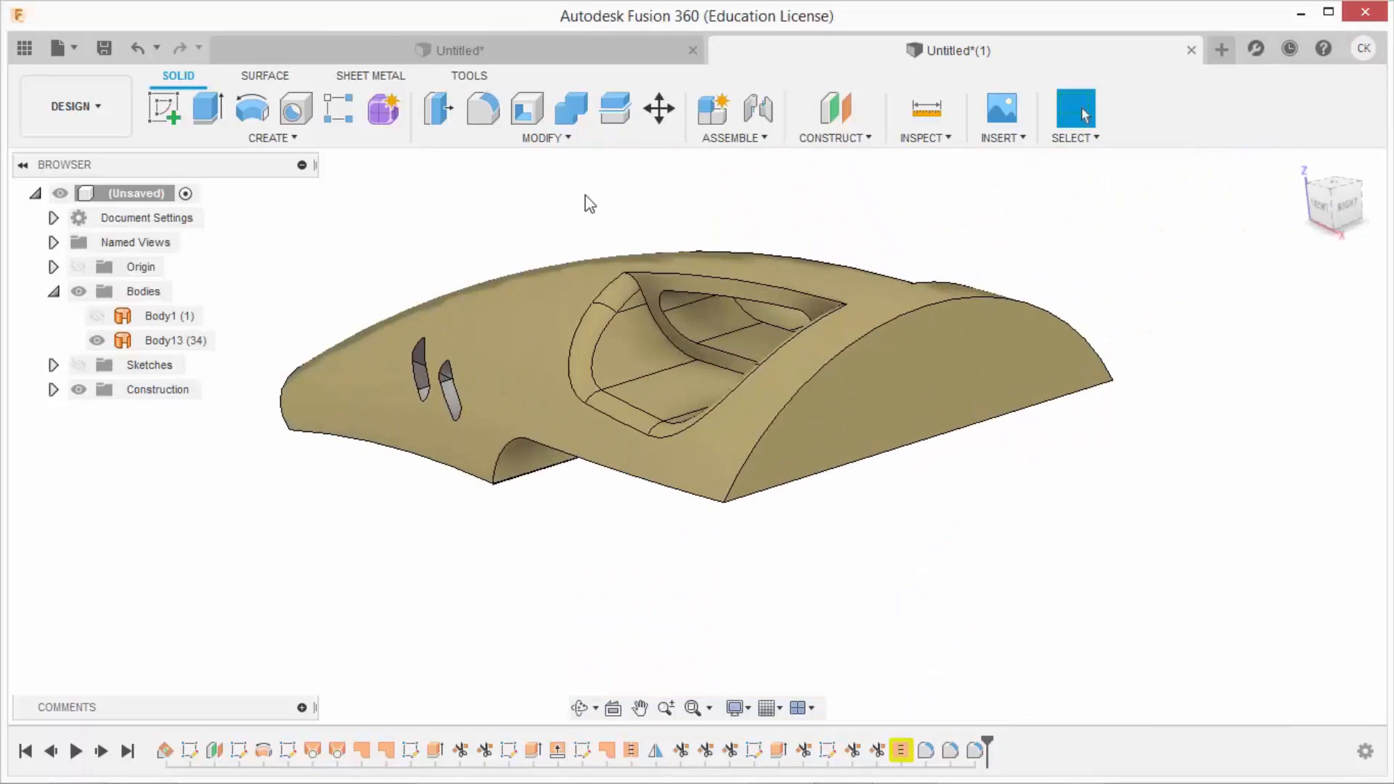
# Fillet both edges of the large flat end face together with the window's inner and surrounding faces, using a 3 mm radius
pyautogui.click(498, 118)
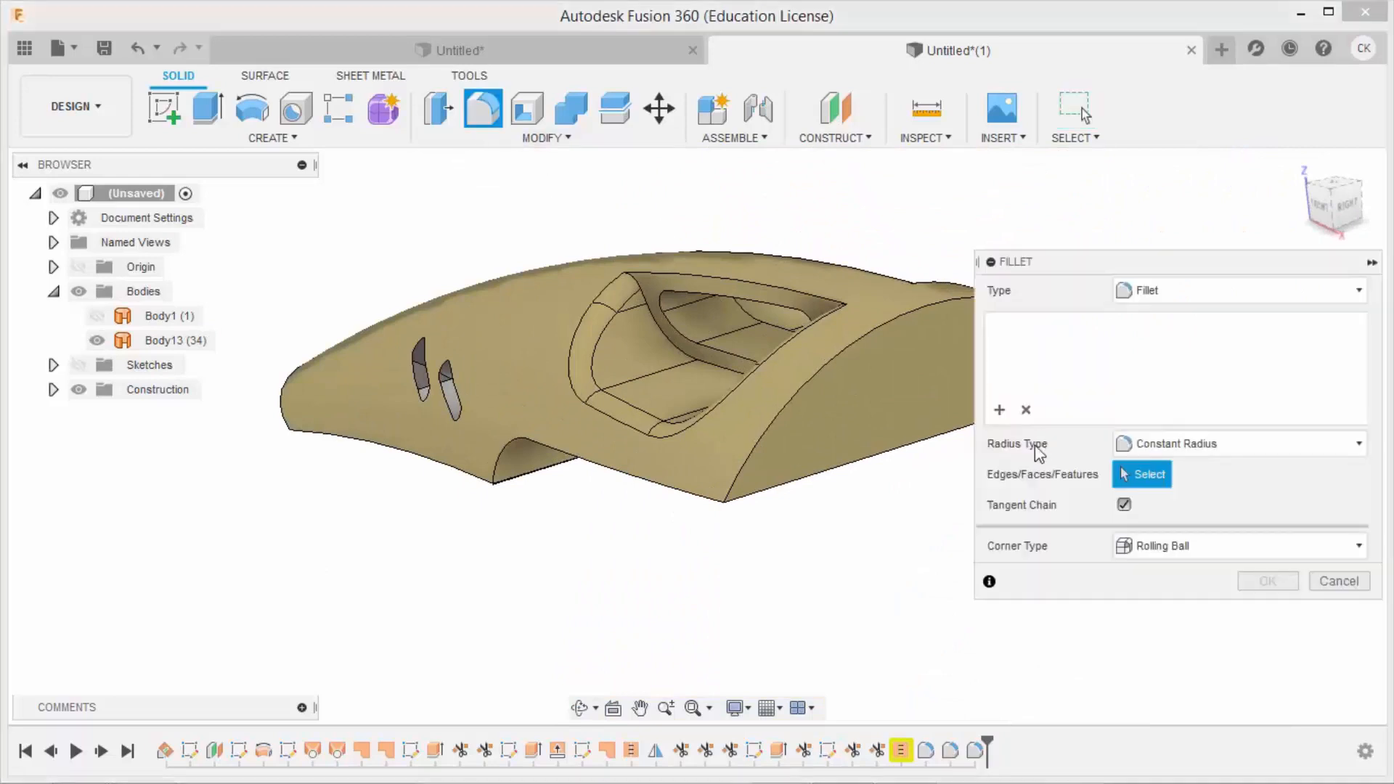
pyautogui.click(949, 436)
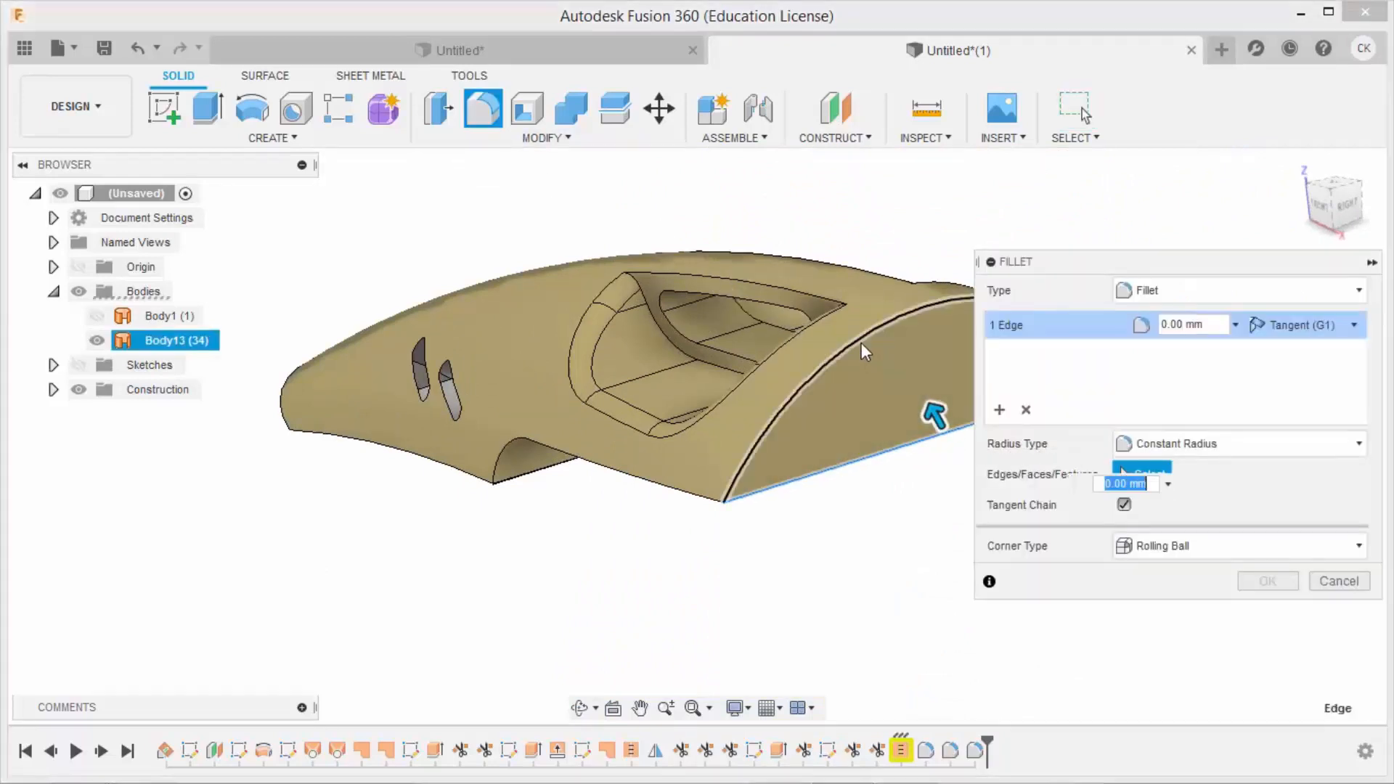
pyautogui.click(861, 343)
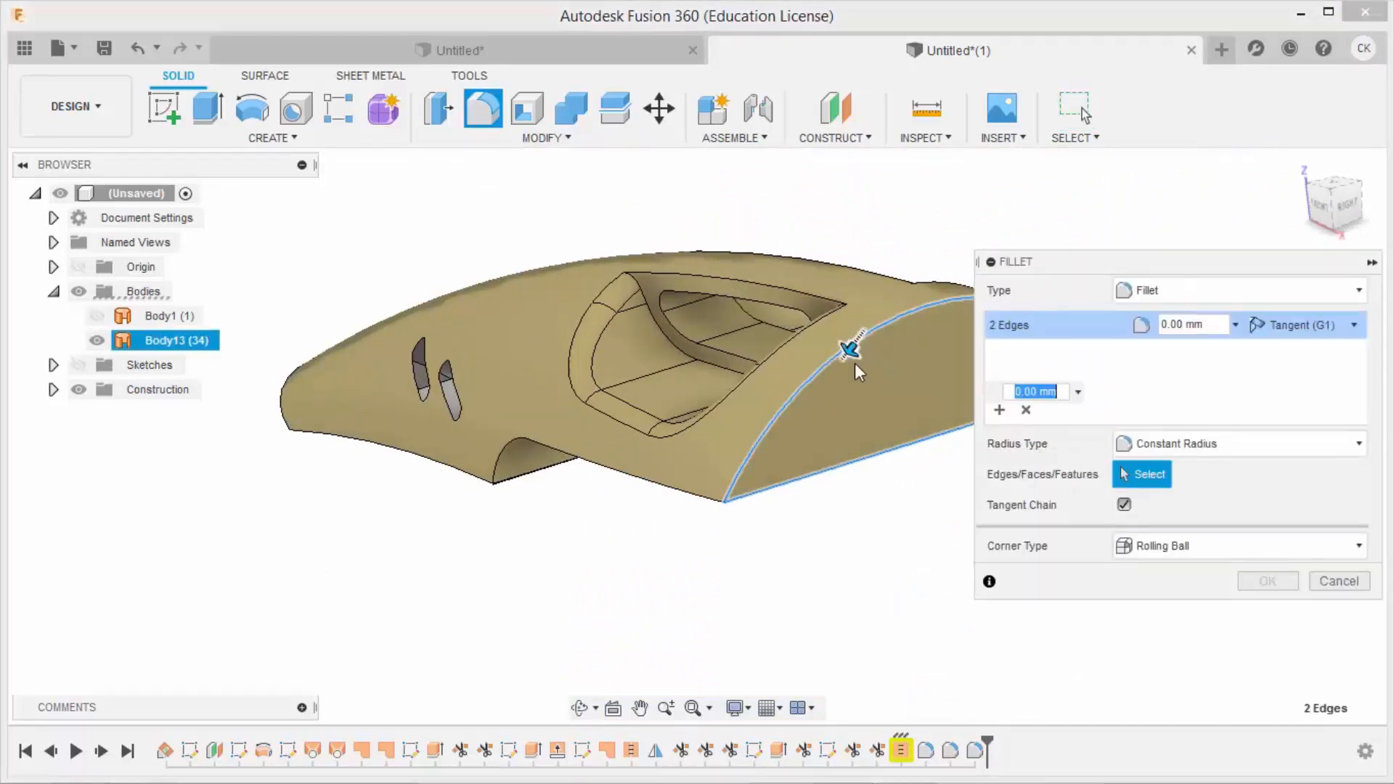
pyautogui.click(734, 345)
pyautogui.keyDown('shift'); pyautogui.moveTo(756, 330); pyautogui.dragTo(592, 284, button='middle'); pyautogui.keyUp('shift')
pyautogui.click(796, 289)
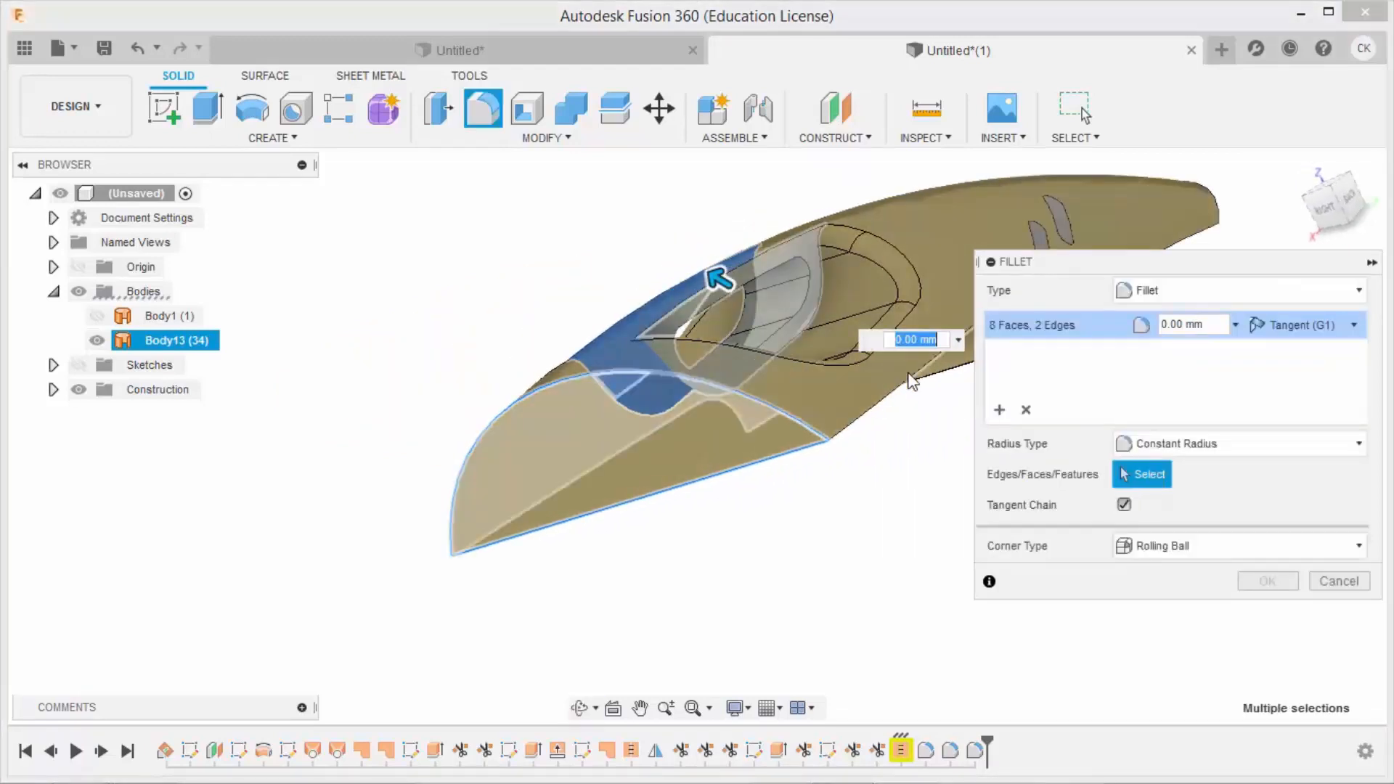
pyautogui.press('Return')
pyautogui.keyDown('shift'); pyautogui.moveTo(908, 474); pyautogui.dragTo(892, 397, button='middle'); pyautogui.keyUp('shift')
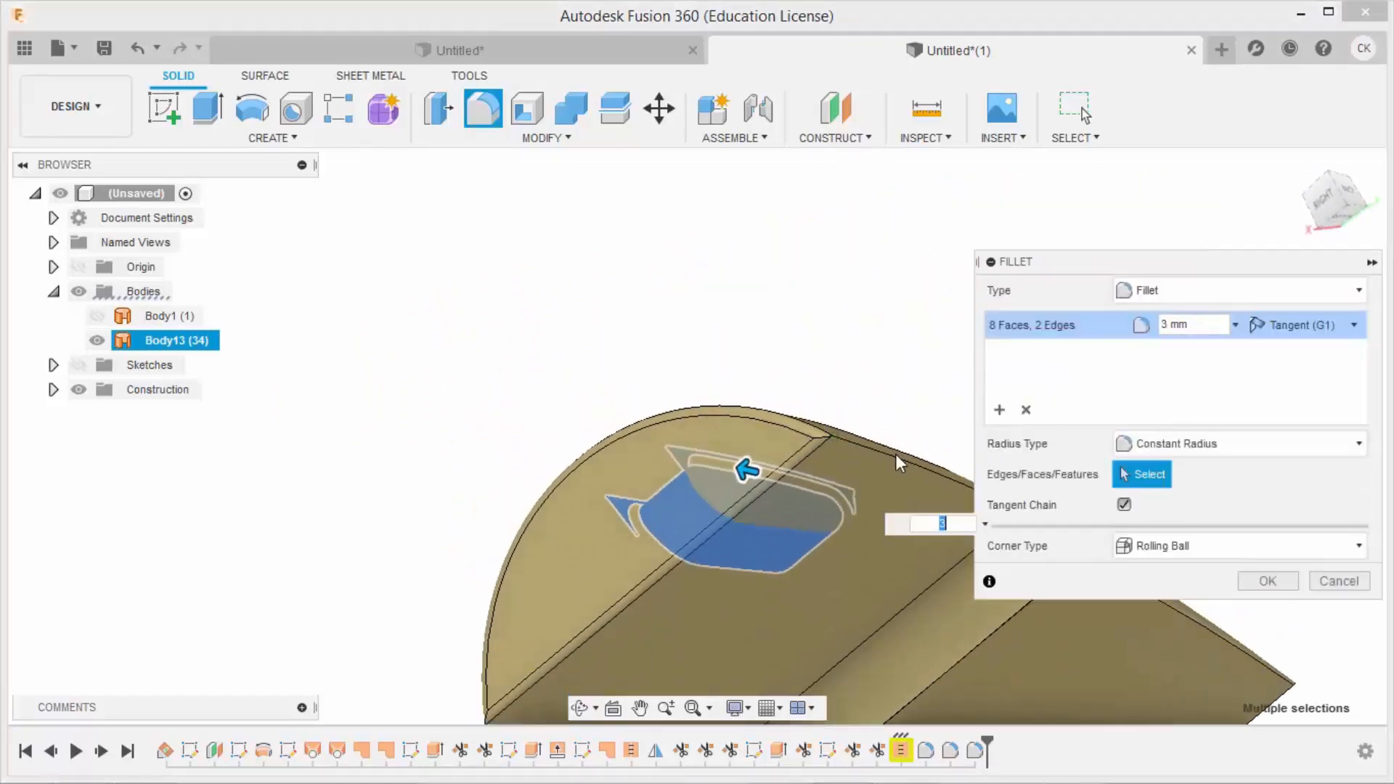
pyautogui.click(1287, 581)
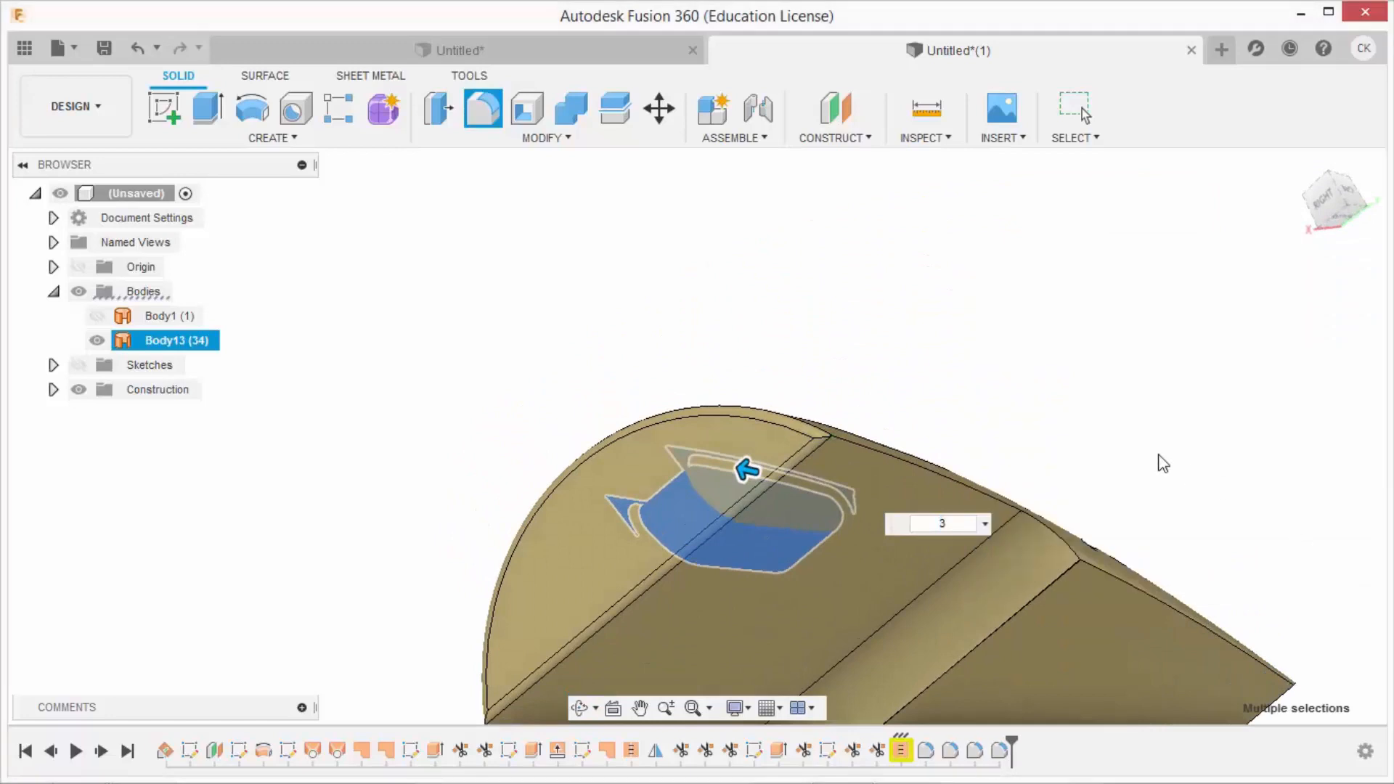
pyautogui.keyDown('shift'); pyautogui.moveTo(989, 364); pyautogui.dragTo(954, 465, button='middle'); pyautogui.keyUp('shift')
pyautogui.scroll(-2, 954, 465)
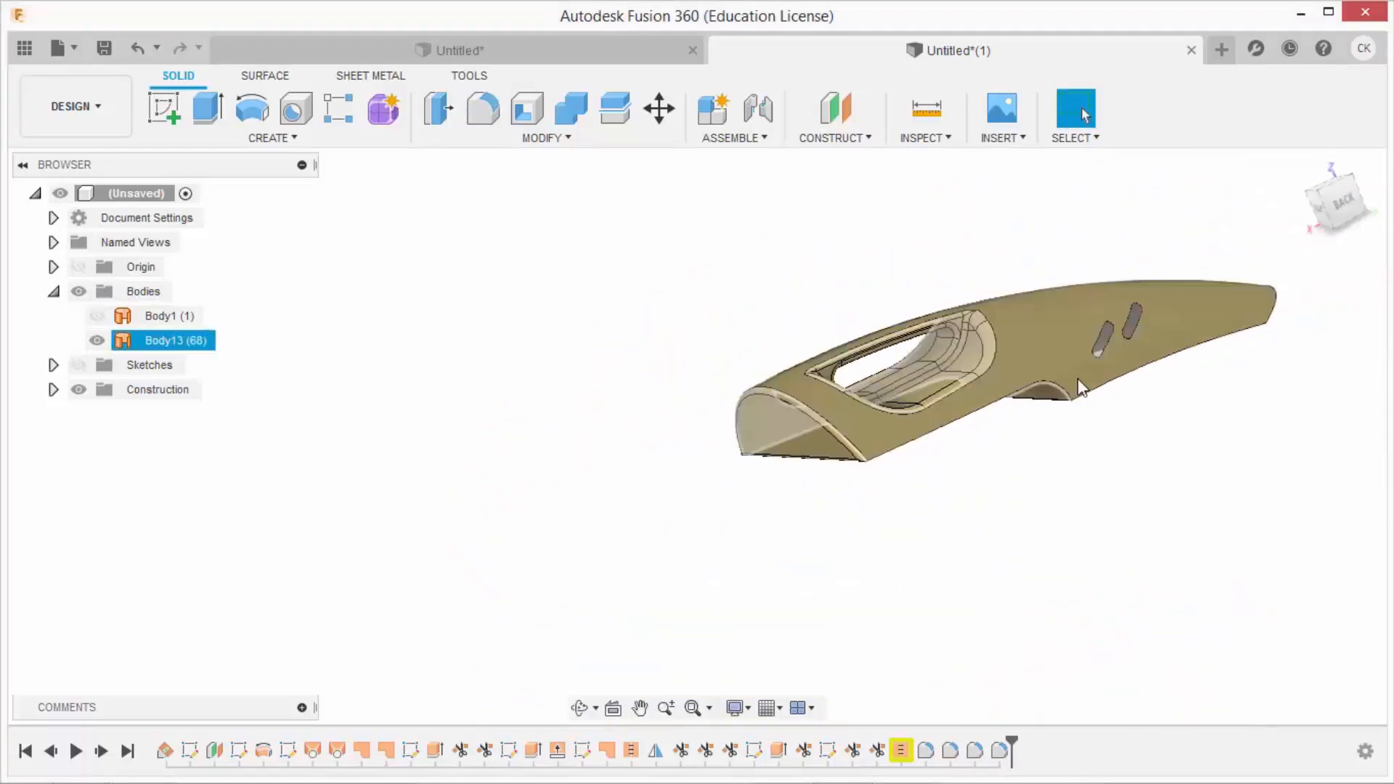
pyautogui.scroll(3, 1078, 378)
pyautogui.keyDown('shift'); pyautogui.moveTo(843, 429); pyautogui.dragTo(775, 316, button='middle'); pyautogui.keyUp('shift')
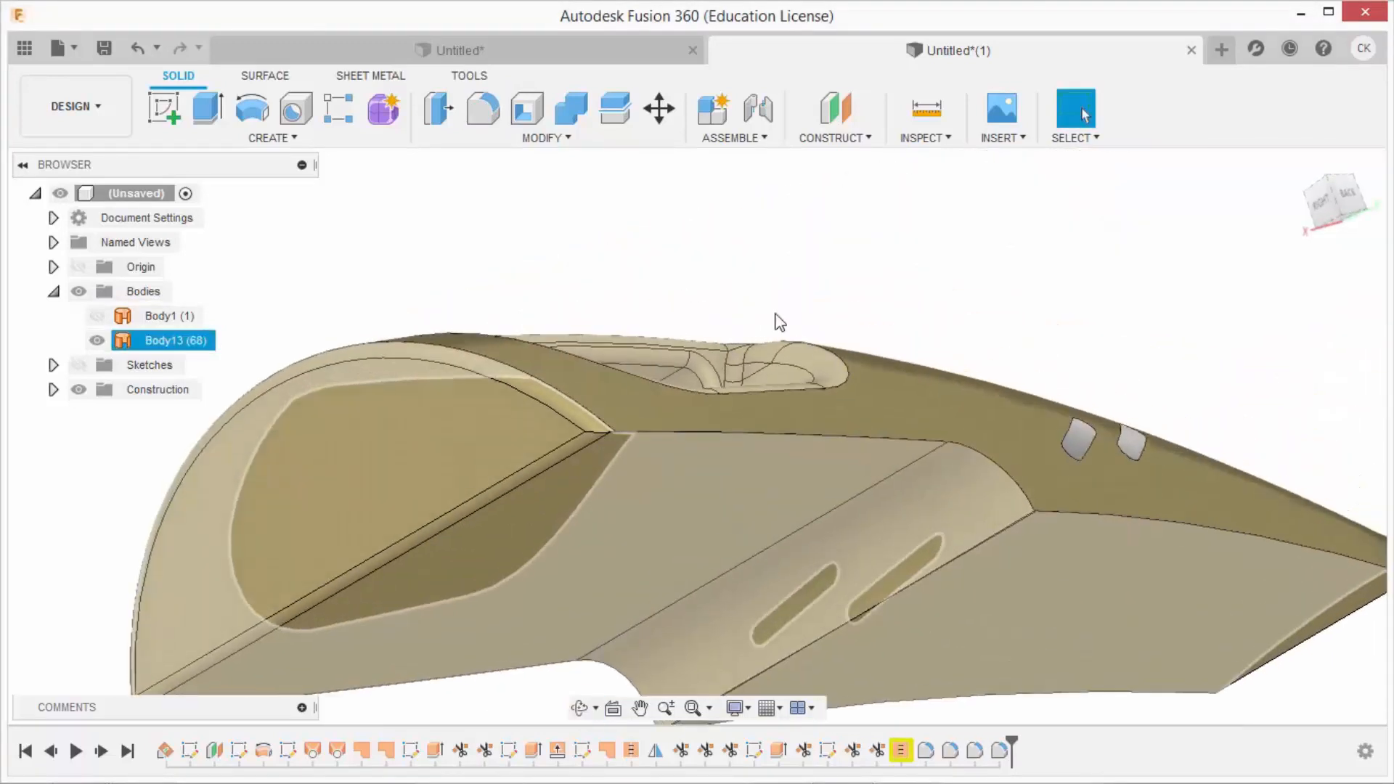
pyautogui.click(498, 125)
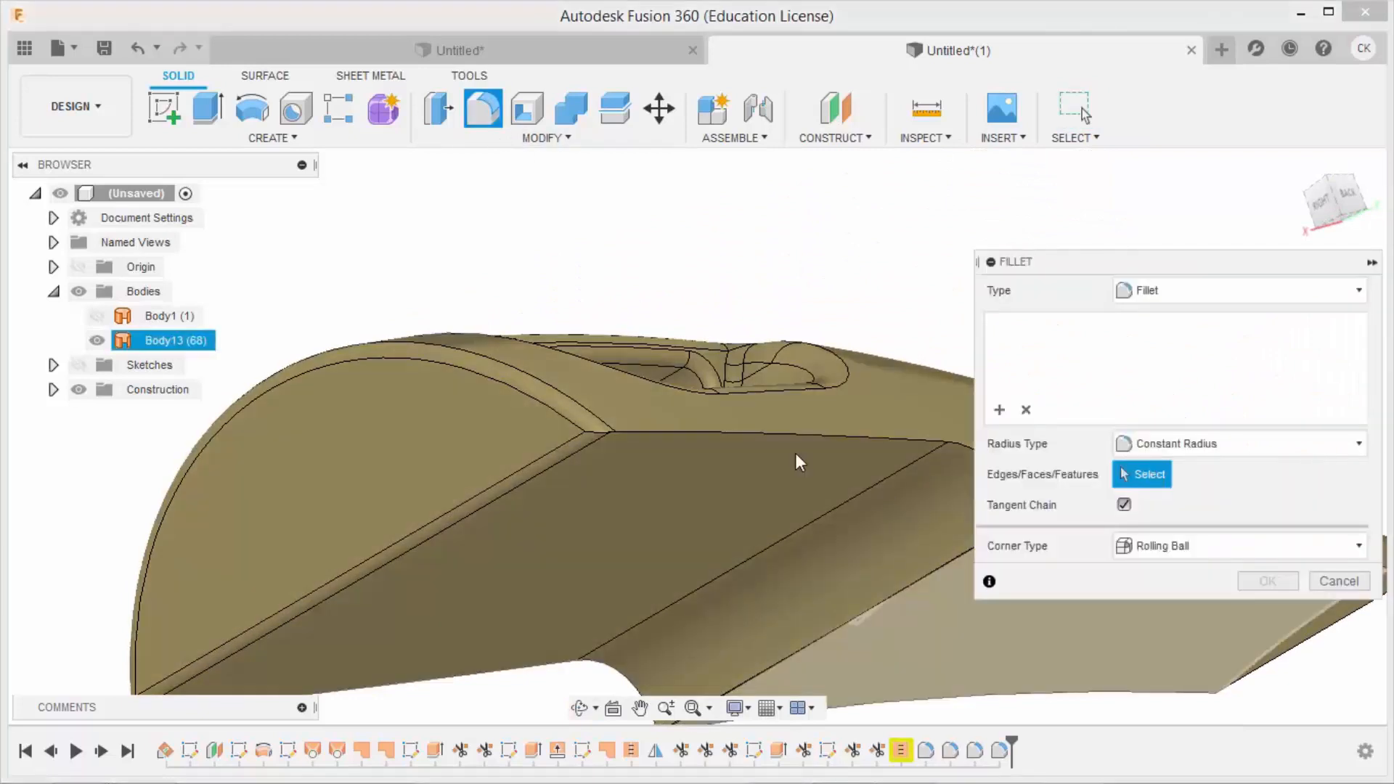
pyautogui.click(796, 459)
pyautogui.keyDown('shift'); pyautogui.moveTo(900, 312); pyautogui.dragTo(769, 417, button='middle'); pyautogui.keyUp('shift')
pyautogui.click(930, 559)
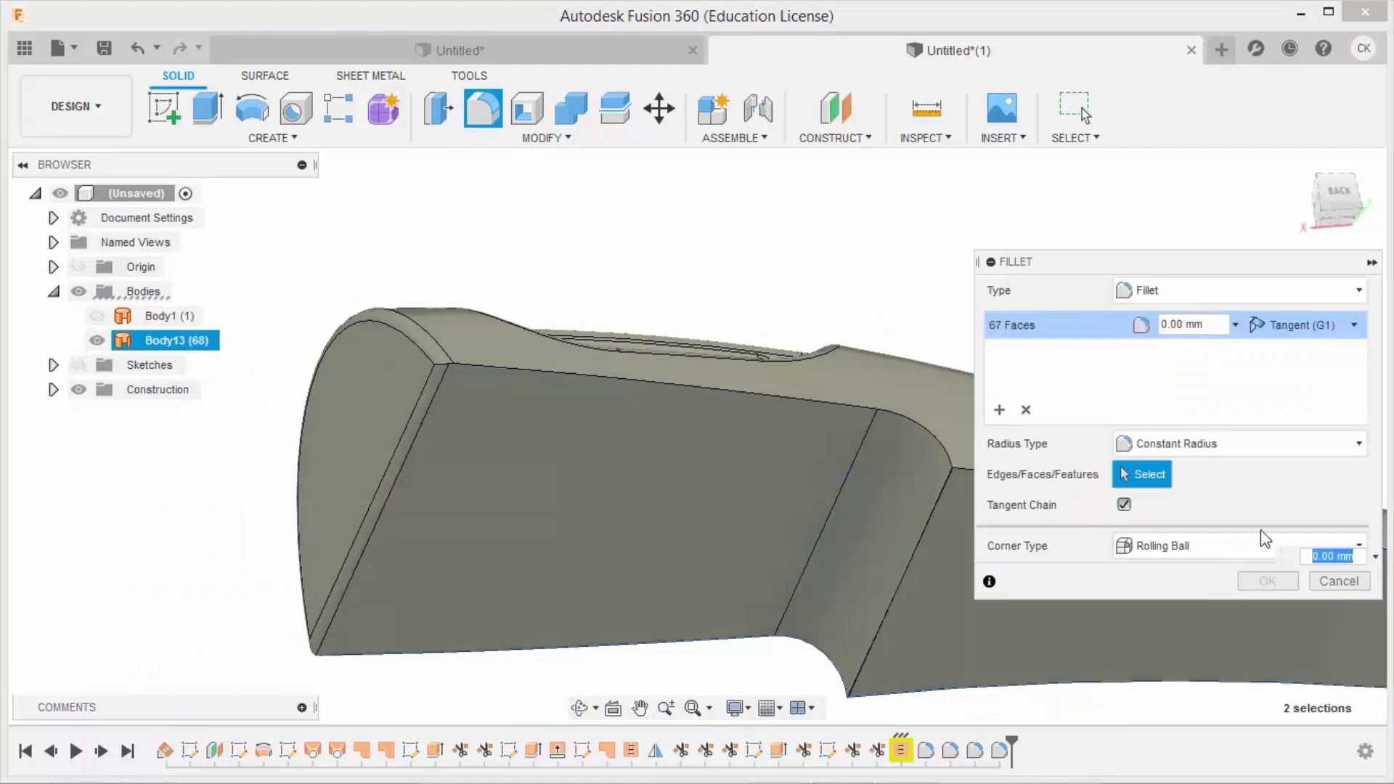
pyautogui.click(1338, 581)
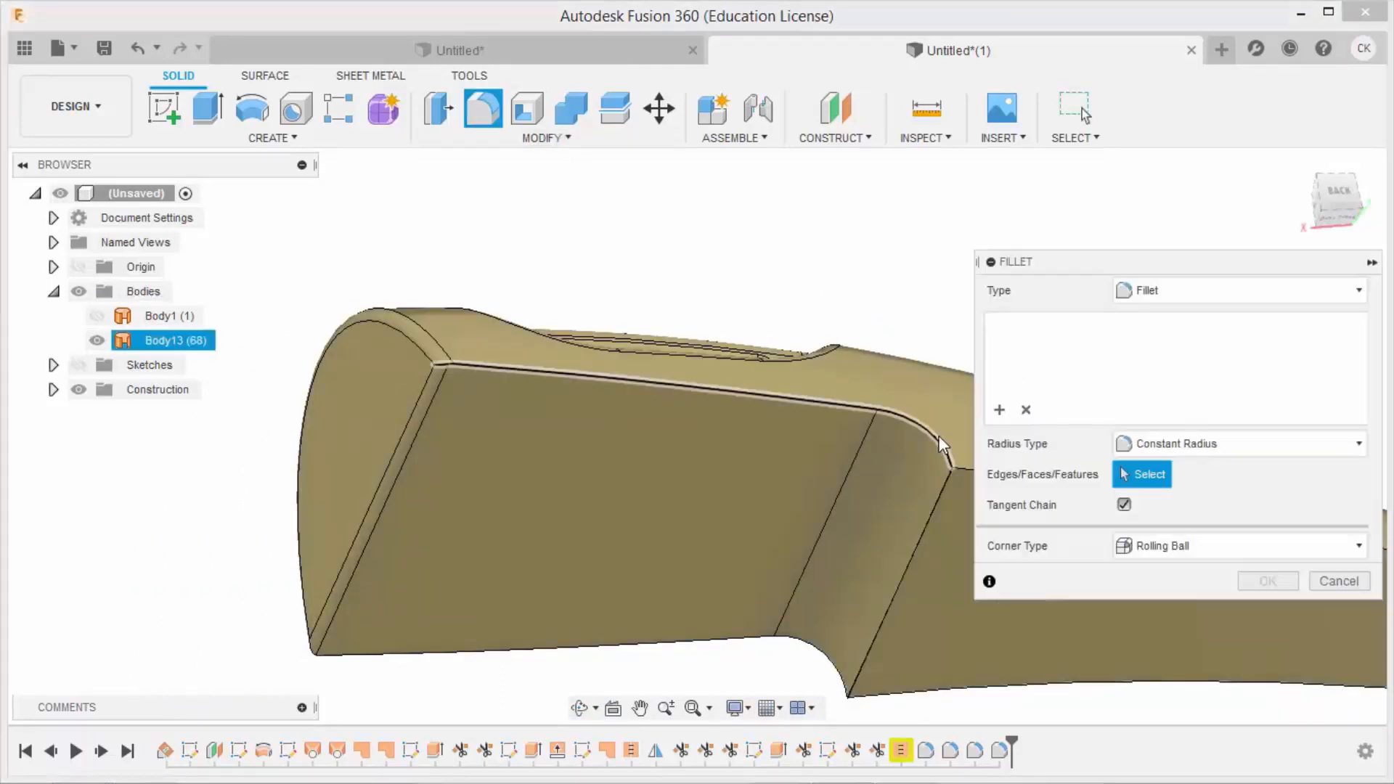
# Try a 3 mm fillet on both side edge chains of the stepped underside together with the lower flat face and the tip end face
pyautogui.click(940, 441)
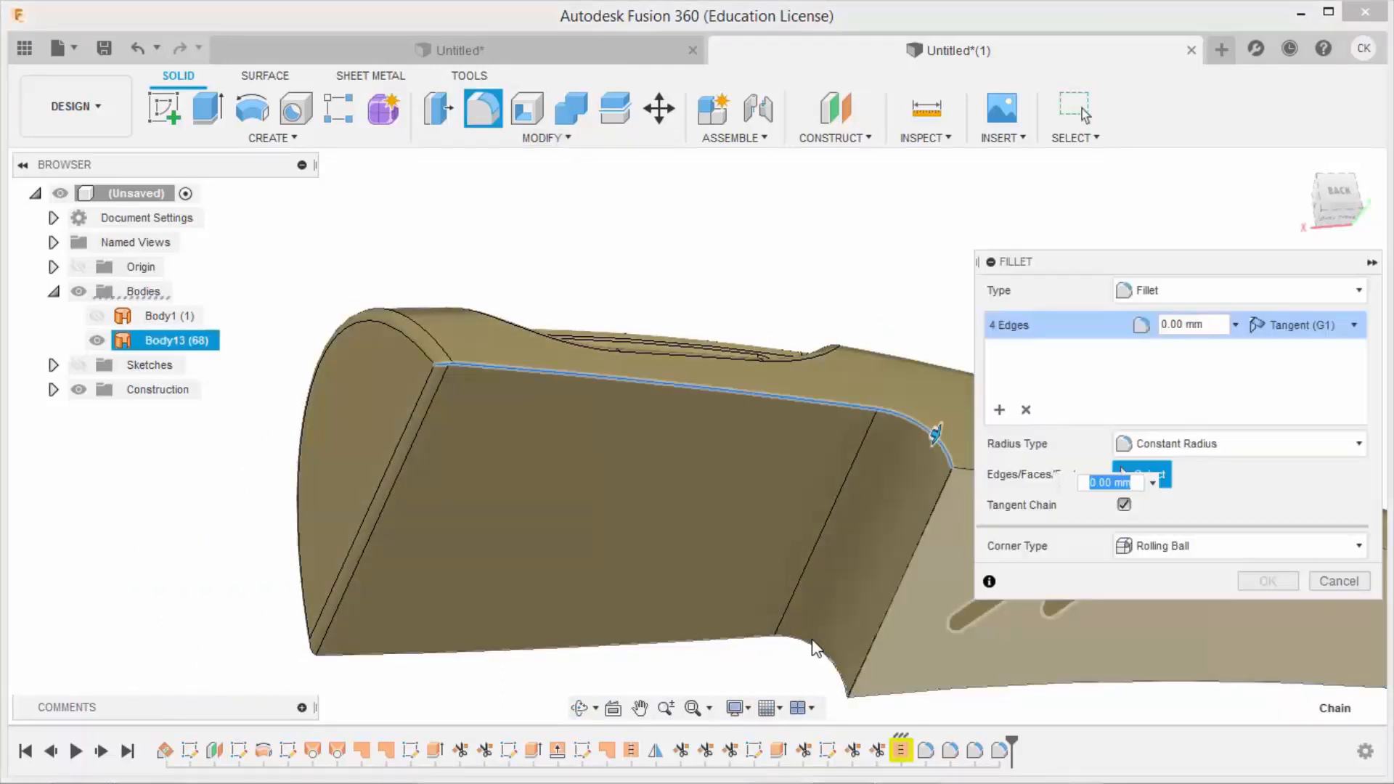
pyautogui.click(814, 645)
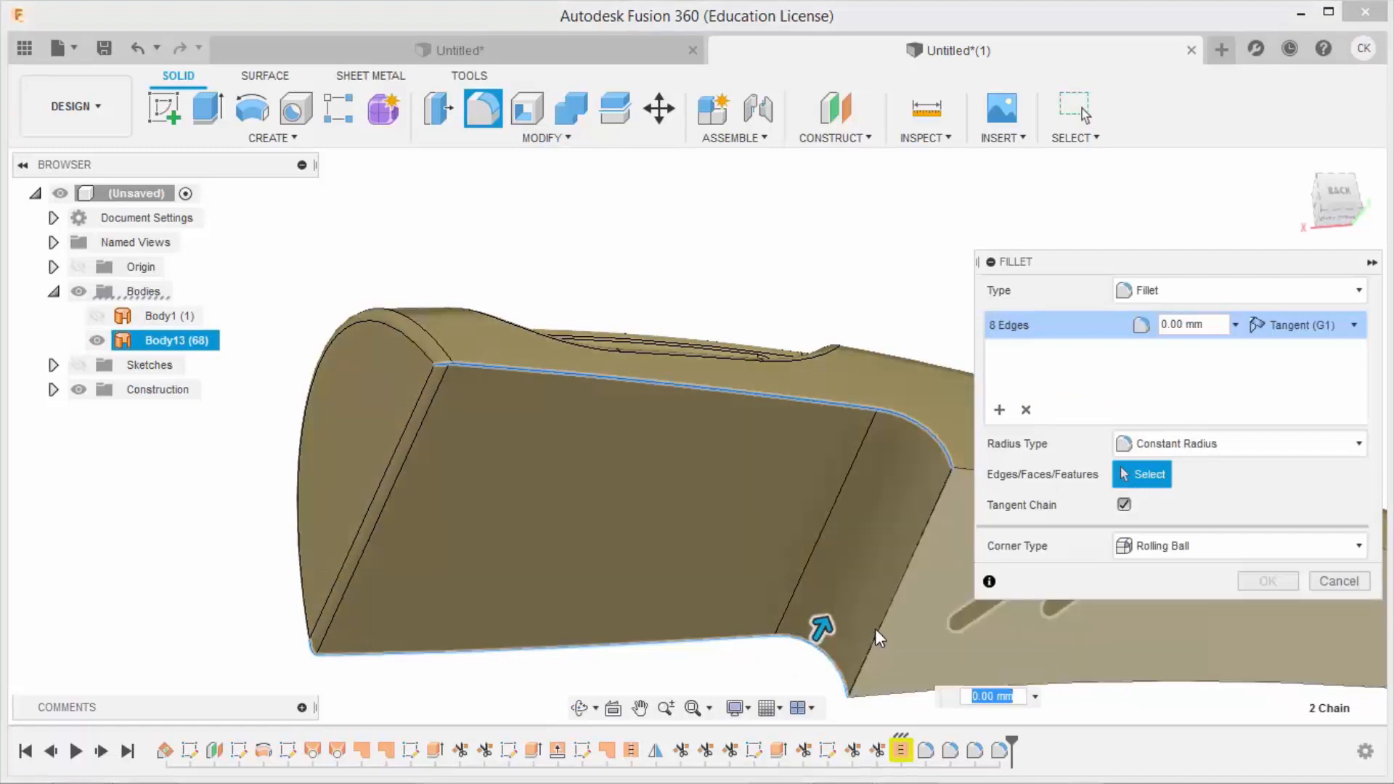
pyautogui.click(891, 626)
pyautogui.keyDown('shift'); pyautogui.moveTo(926, 665); pyautogui.dragTo(675, 385, button='middle'); pyautogui.keyUp('shift')
pyautogui.click(960, 600)
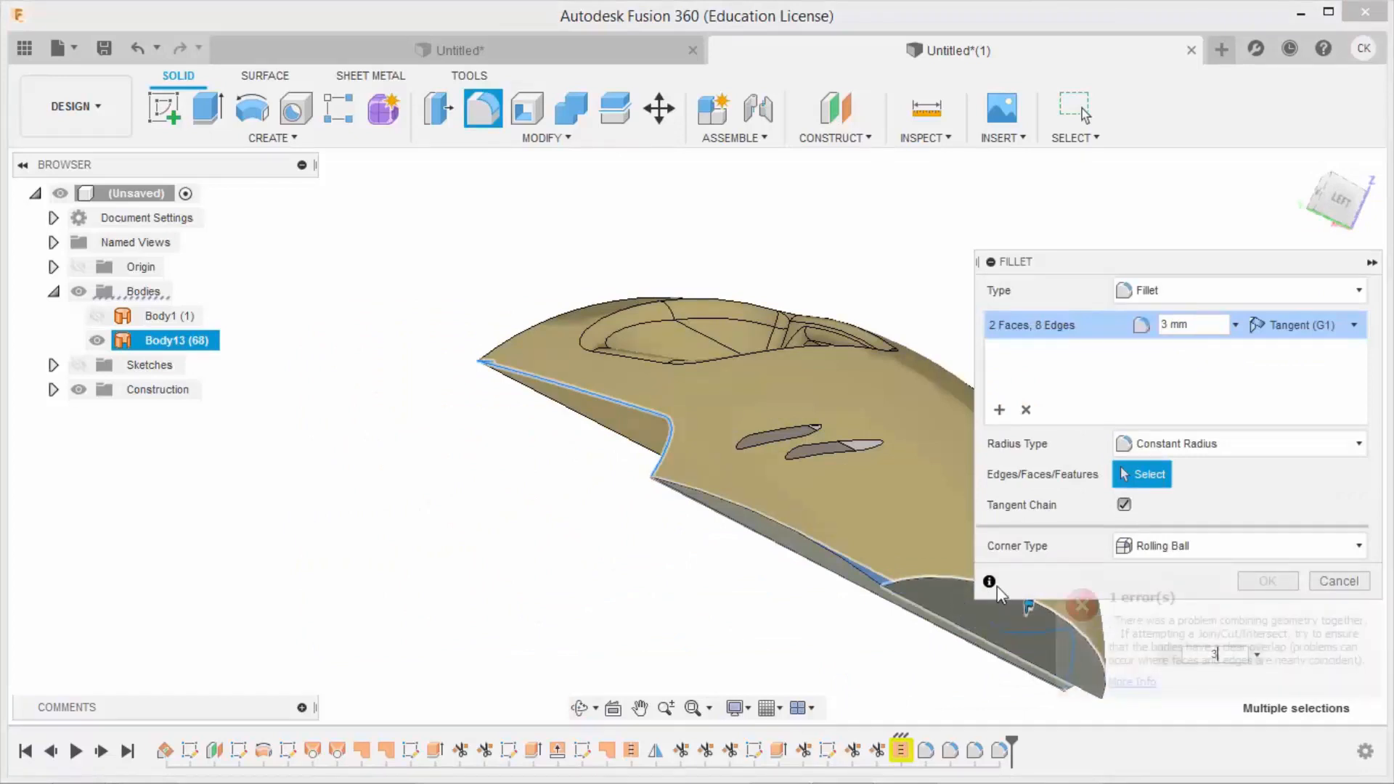
pyautogui.click(1009, 630)
pyautogui.click(952, 618)
pyautogui.press('Escape')
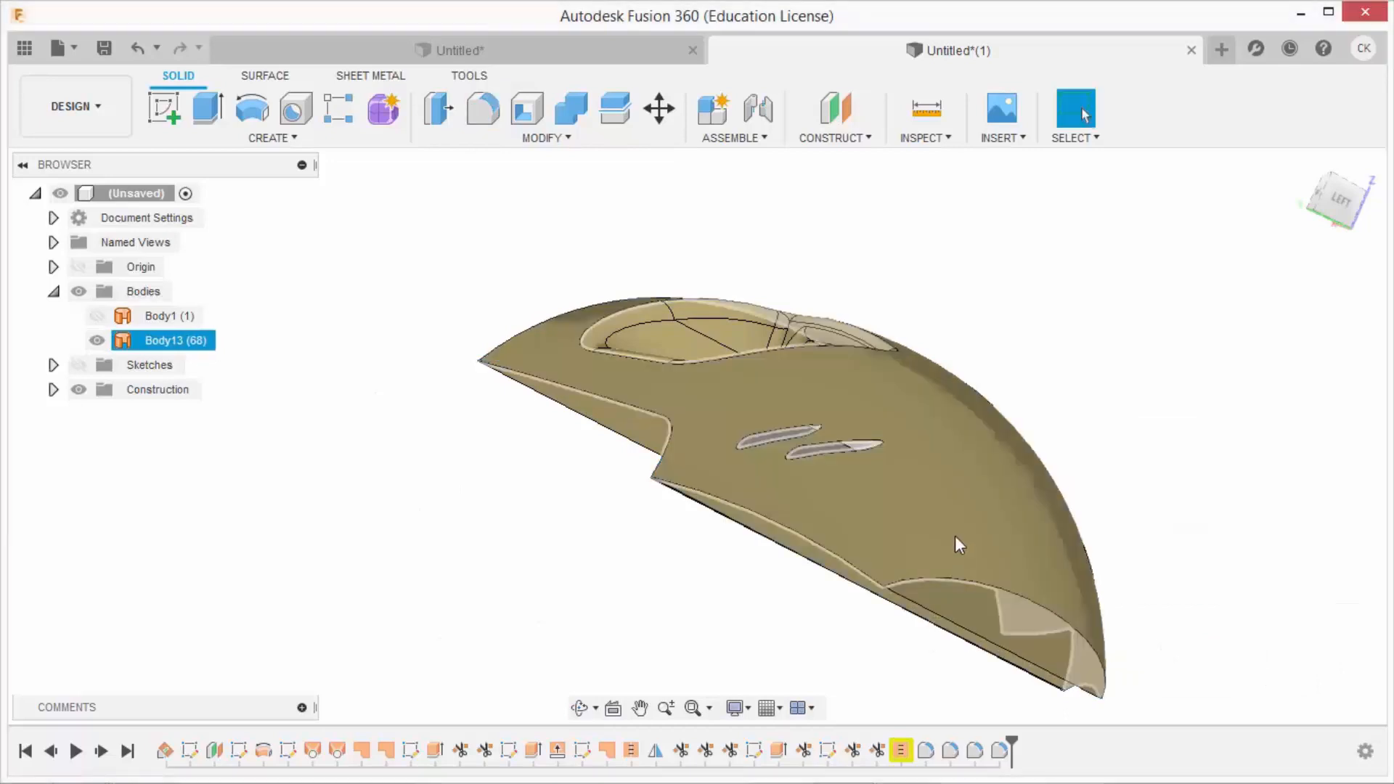
# Try a 3 mm fillet on the tip face's edges, the lower flat face's side edges and both side edge chains of the stepped underside
pyautogui.keyDown('shift'); pyautogui.moveTo(930, 460); pyautogui.dragTo(930, 430, button='middle'); pyautogui.keyUp('shift')
pyautogui.press('Escape')
pyautogui.click(500, 110)
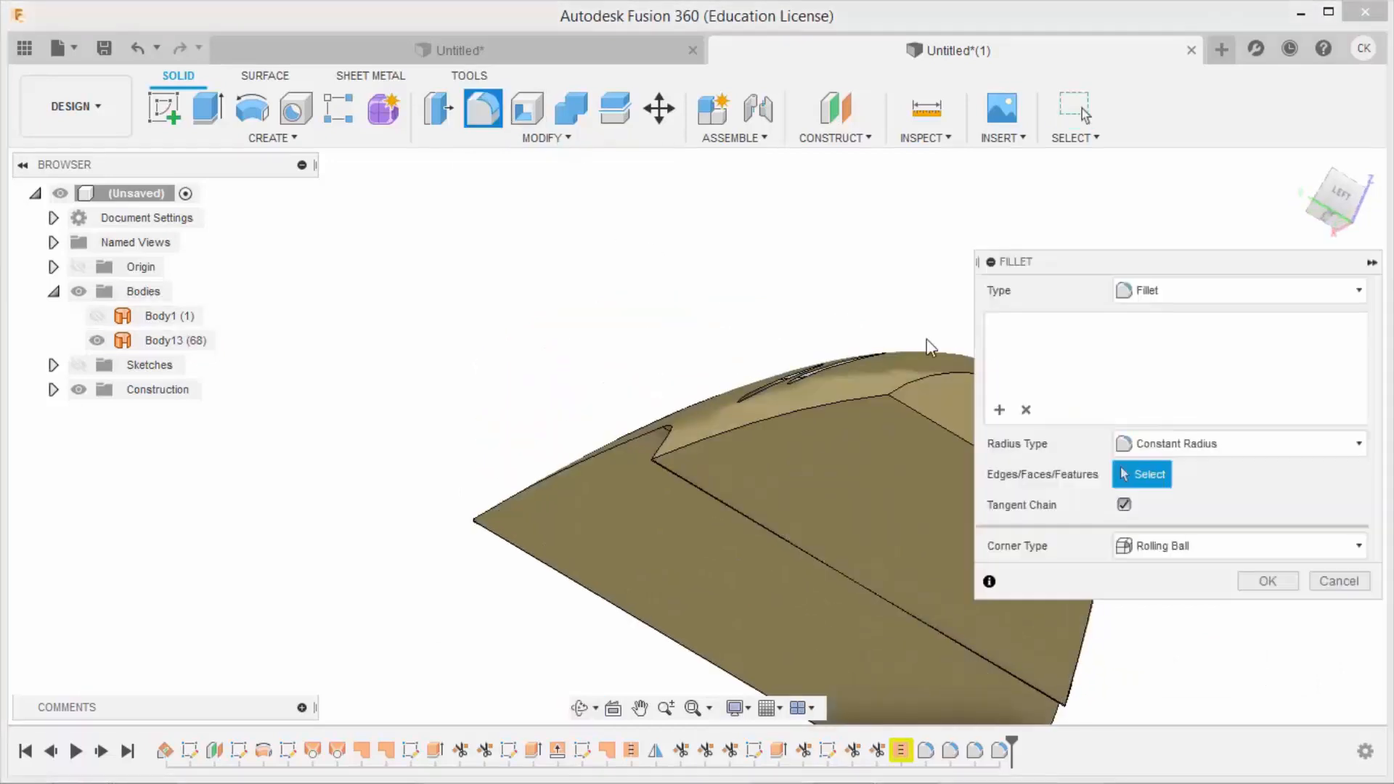
pyautogui.click(943, 372)
pyautogui.click(888, 406)
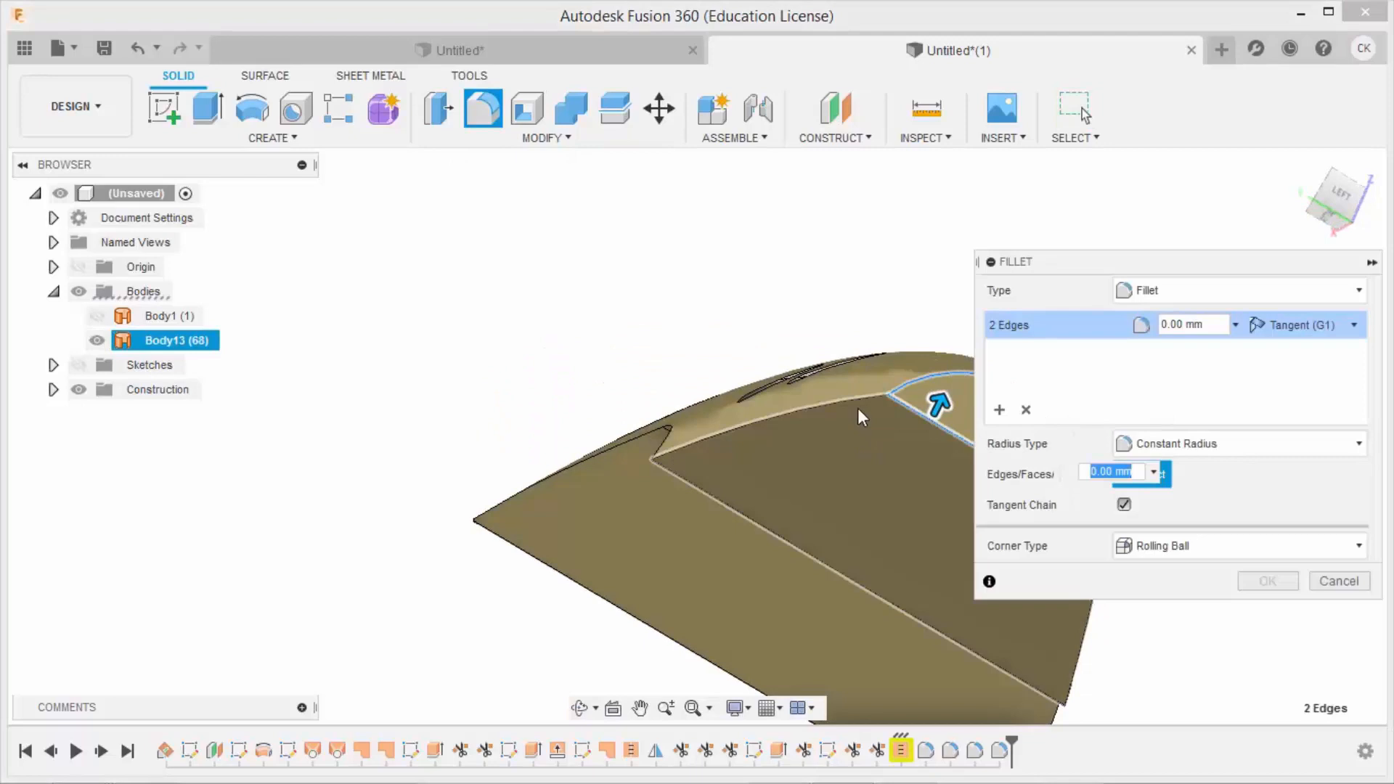
pyautogui.click(1085, 626)
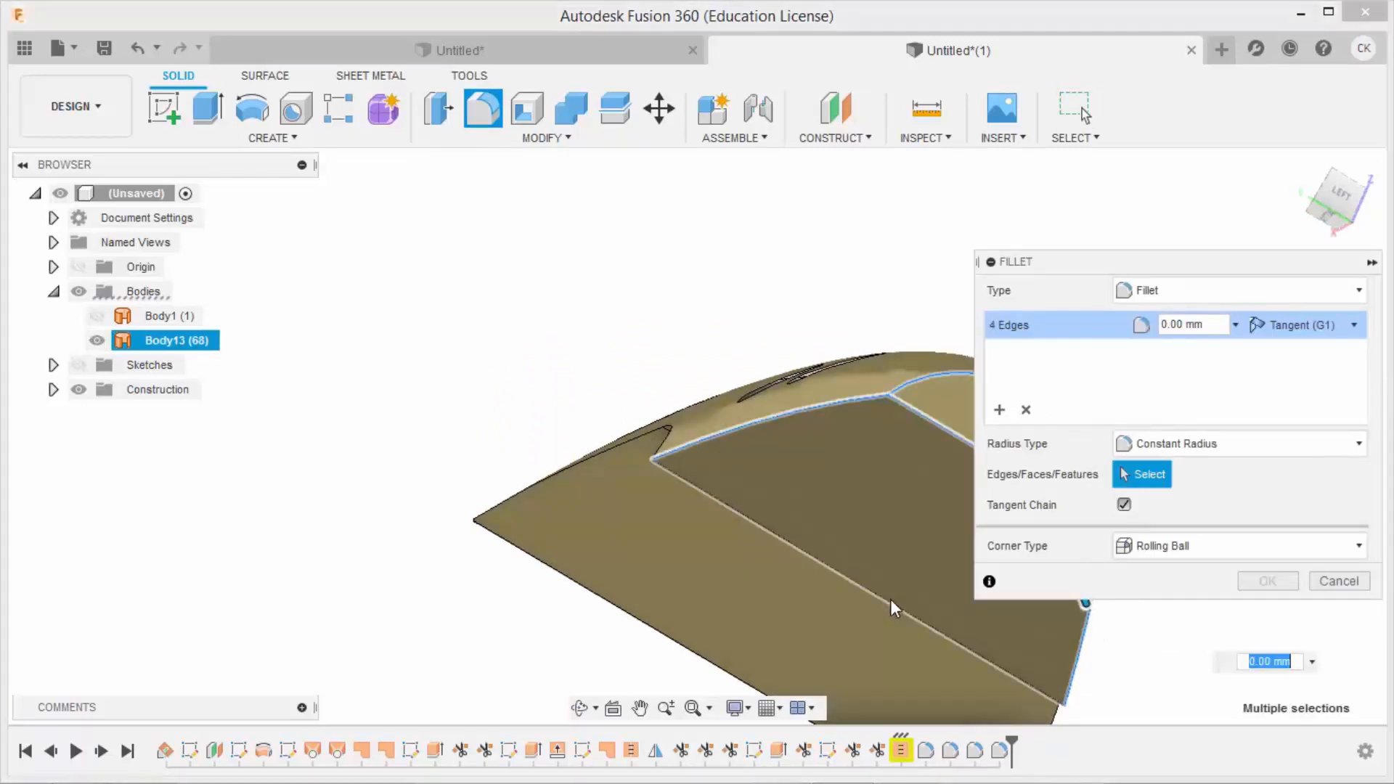
pyautogui.click(645, 443)
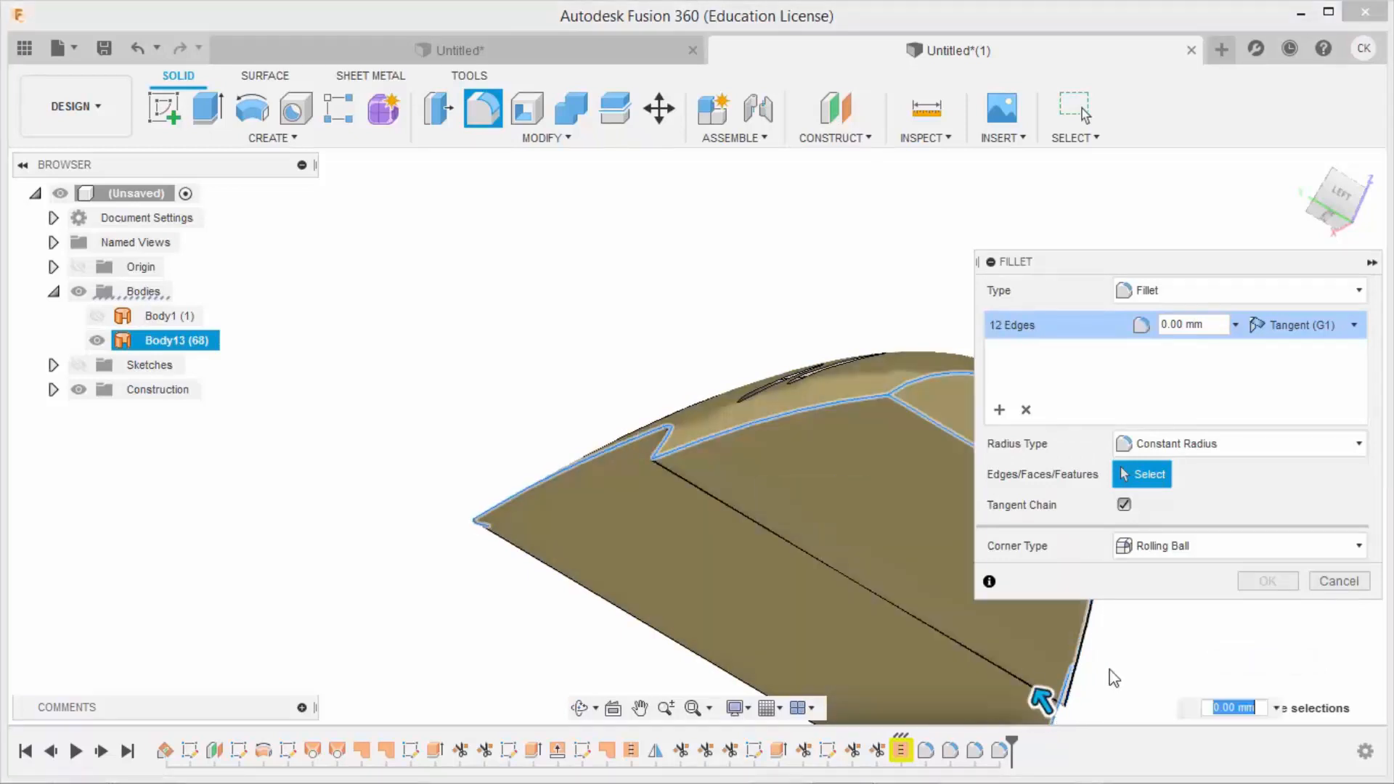
pyautogui.write('3')
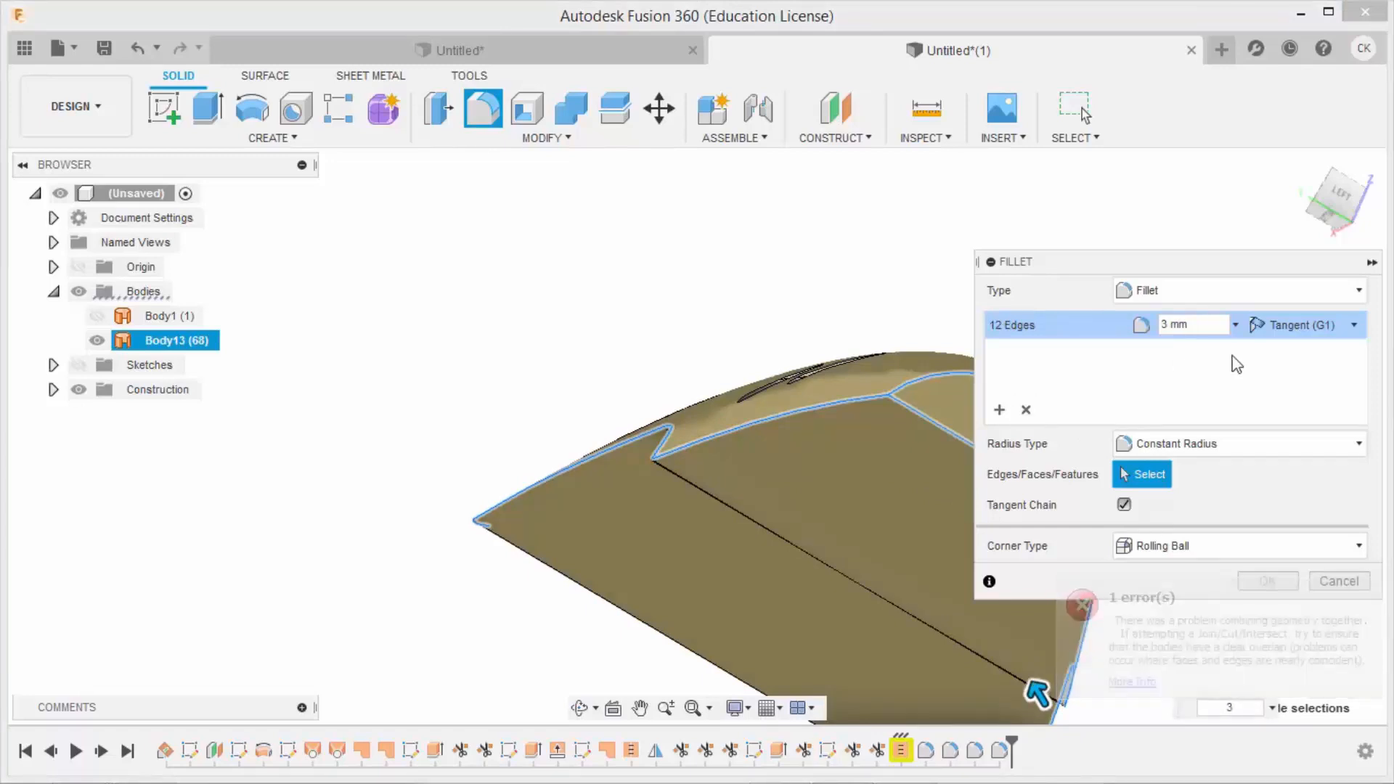
pyautogui.press('Escape')
pyautogui.keyDown('shift'); pyautogui.moveTo(1151, 308); pyautogui.dragTo(1067, 317, button='middle'); pyautogui.keyUp('shift')
pyautogui.scroll(5, 1011, 407)
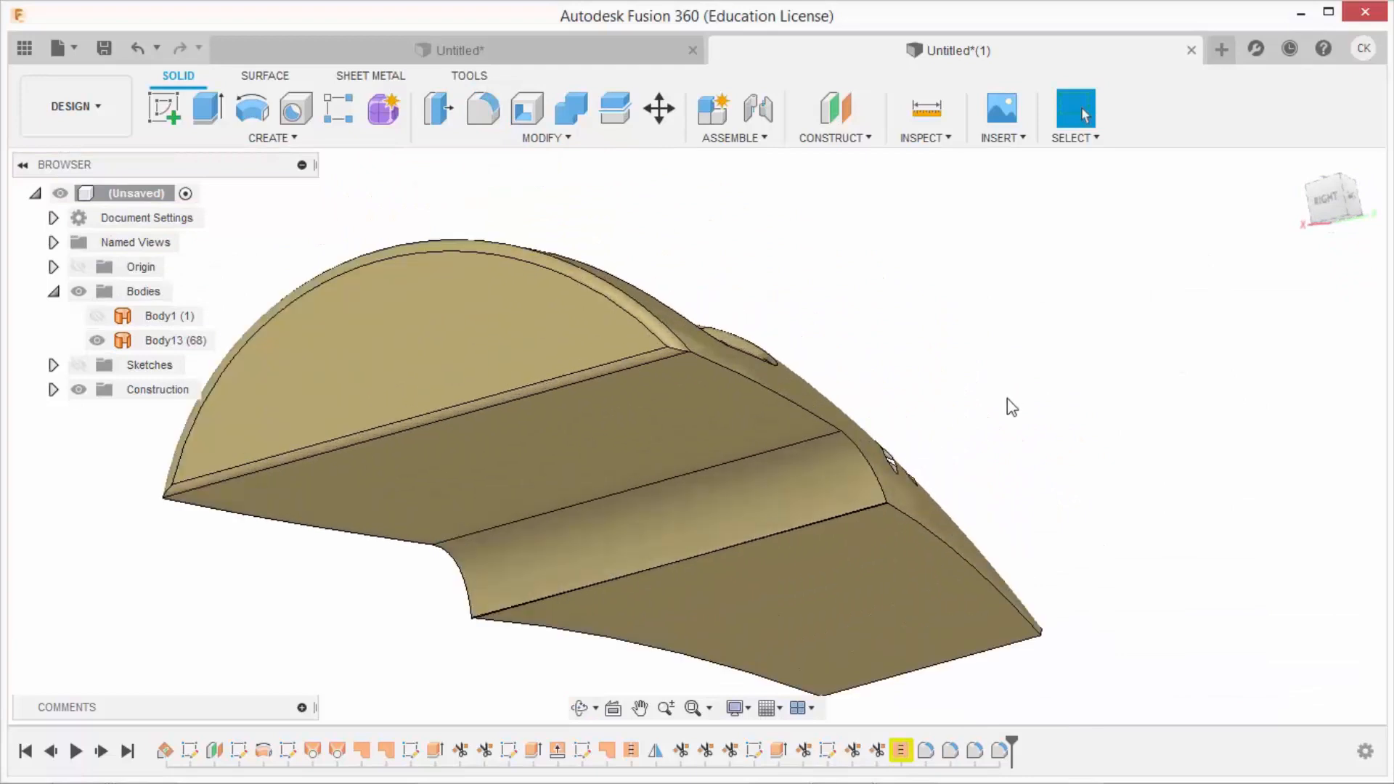
pyautogui.click(469, 98)
pyautogui.click(797, 525)
pyautogui.keyDown('shift'); pyautogui.moveTo(797, 524); pyautogui.dragTo(840, 351, button='middle'); pyautogui.keyUp('shift')
pyautogui.scroll(-3, 839, 351)
pyautogui.click(985, 381)
pyautogui.keyDown('shift'); pyautogui.moveTo(985, 381); pyautogui.dragTo(900, 580, button='middle'); pyautogui.keyUp('shift')
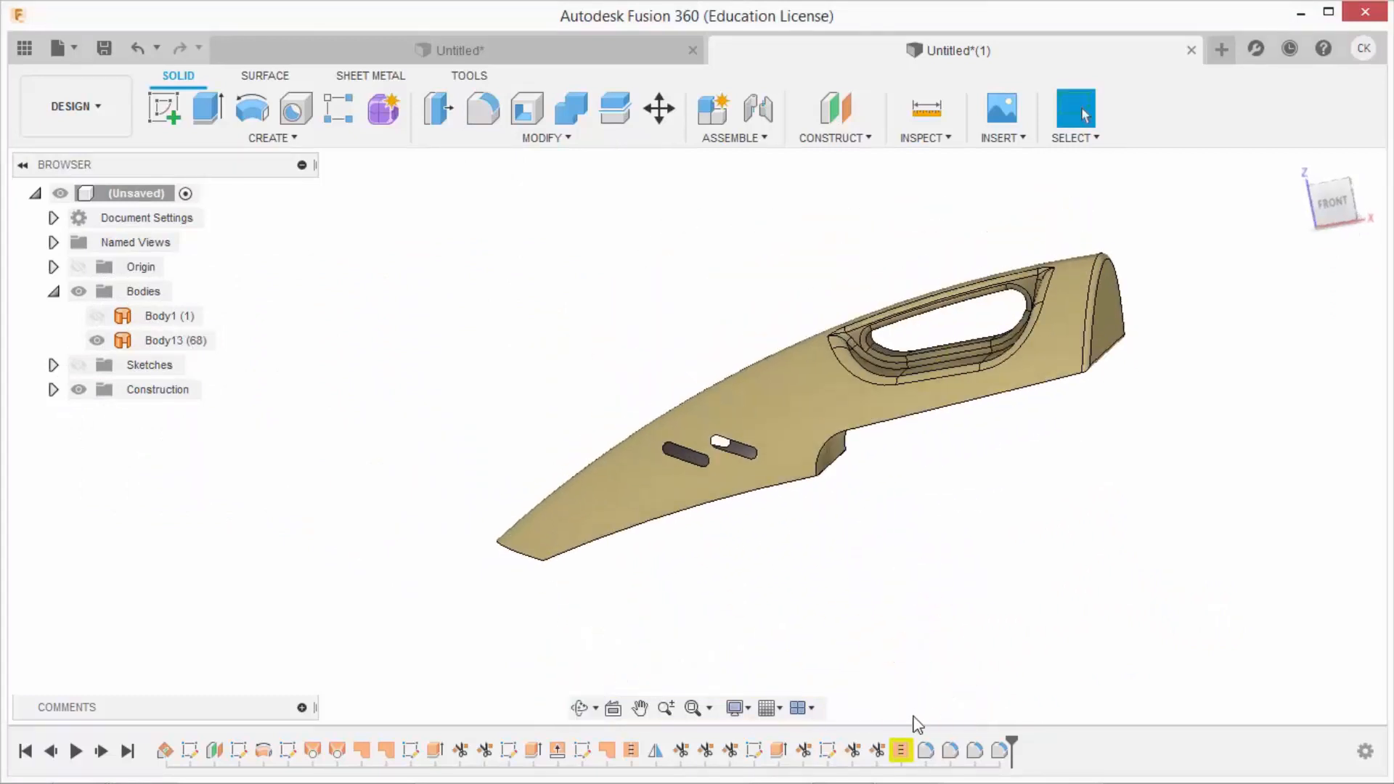
# Delete the stitch feature and the four fillet features that follow it, returning the model to separate surface bodies
pyautogui.keyDown('shift'); pyautogui.click(996, 750); pyautogui.keyUp('shift')
pyautogui.rightClick(996, 750)
pyautogui.click(1025, 664)
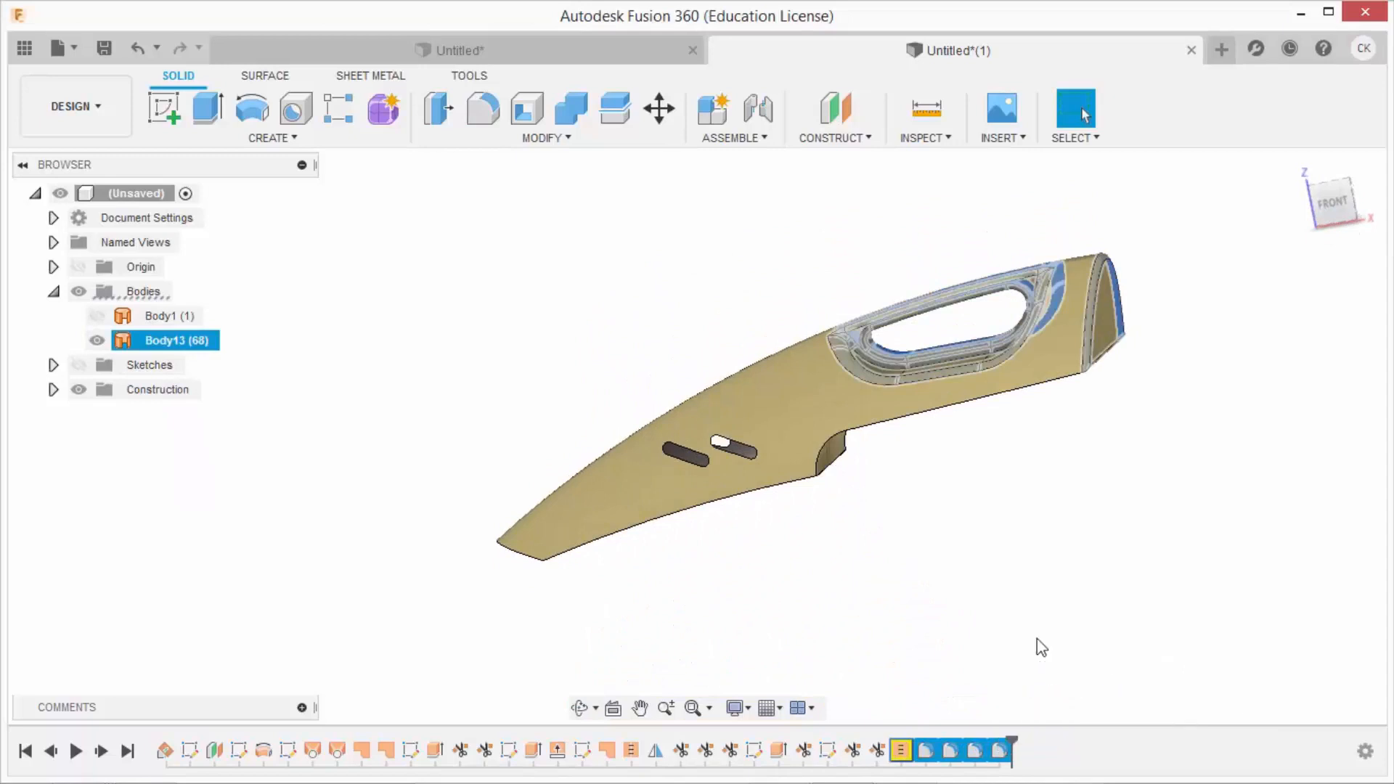
# Stitch the lower flat underside surface to the adjacent stepped surface and the tip surface with a 0.10 mm tolerance
pyautogui.keyDown('shift'); pyautogui.moveTo(956, 535); pyautogui.dragTo(913, 415, button='middle'); pyautogui.keyUp('shift')
pyautogui.scroll(2, 912, 415)
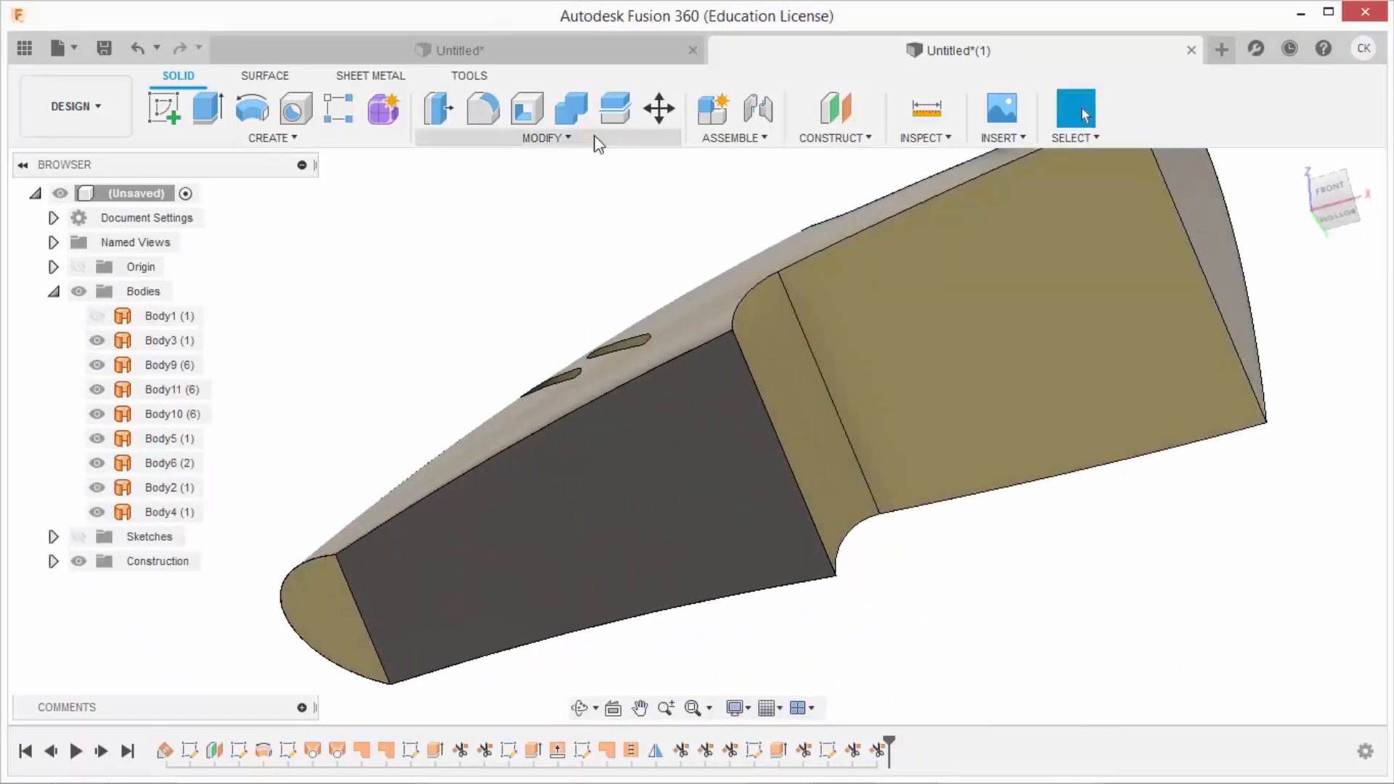
pyautogui.click(265, 76)
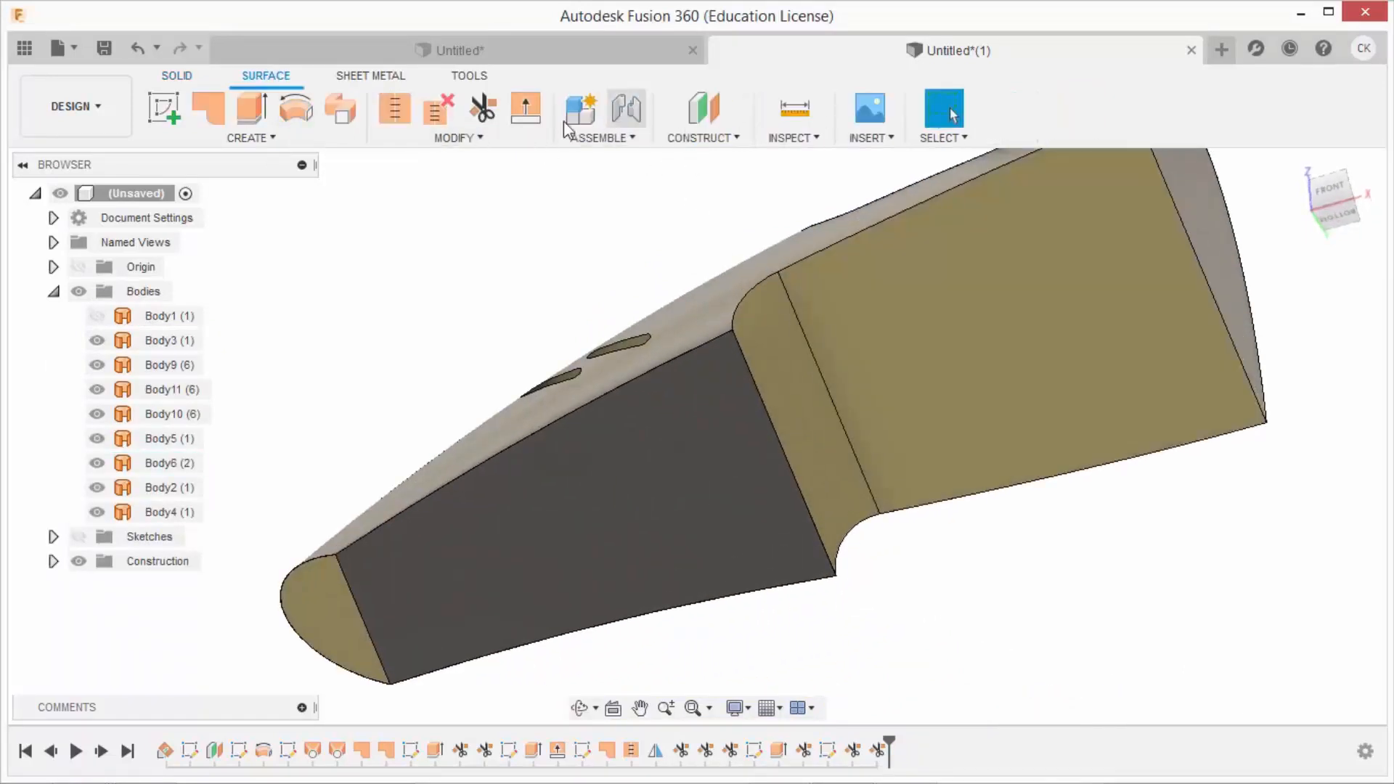
pyautogui.click(398, 120)
pyautogui.click(707, 436)
pyautogui.click(783, 400)
pyautogui.click(339, 594)
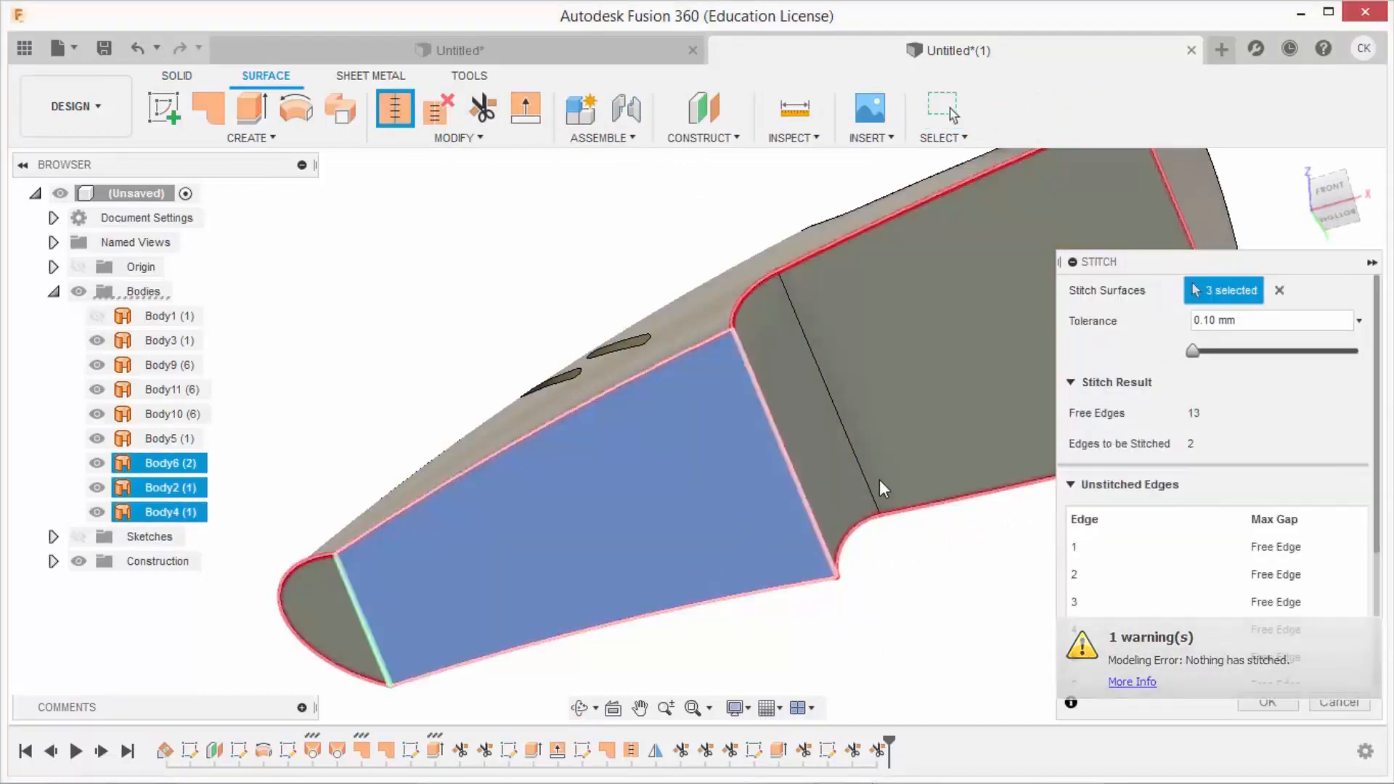
pyautogui.click(1267, 701)
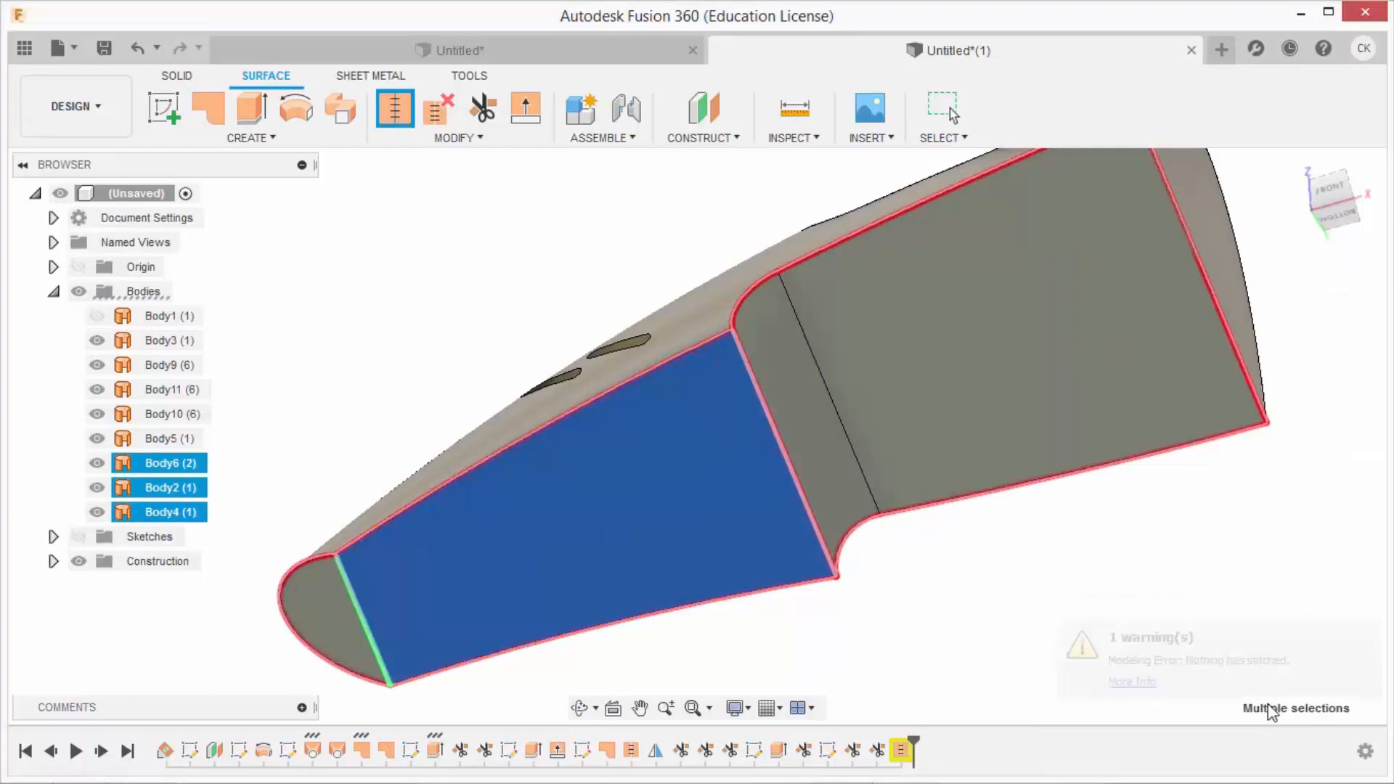
# Reopen the new three-surface stitch to check its edges and delete the stitch feature
pyautogui.doubleClick(899, 752)
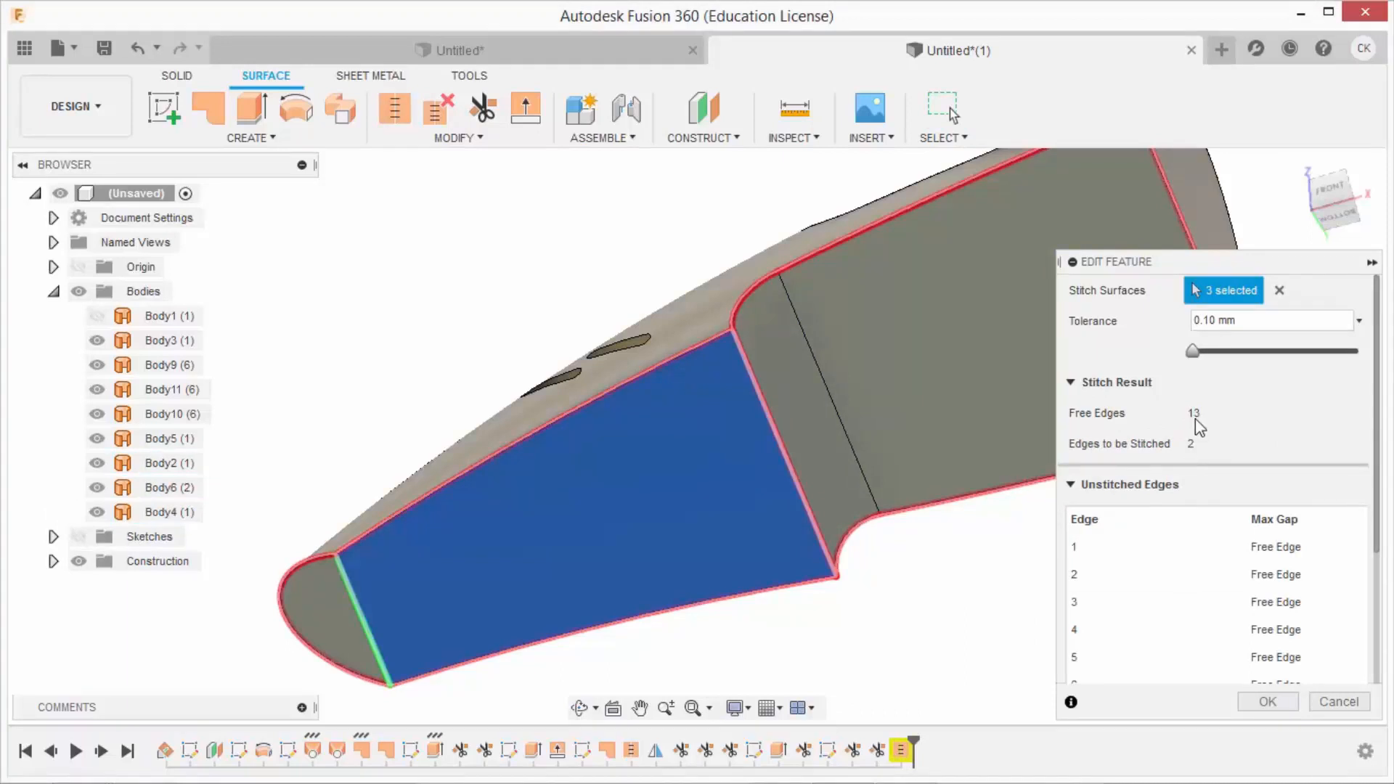
pyautogui.click(1268, 702)
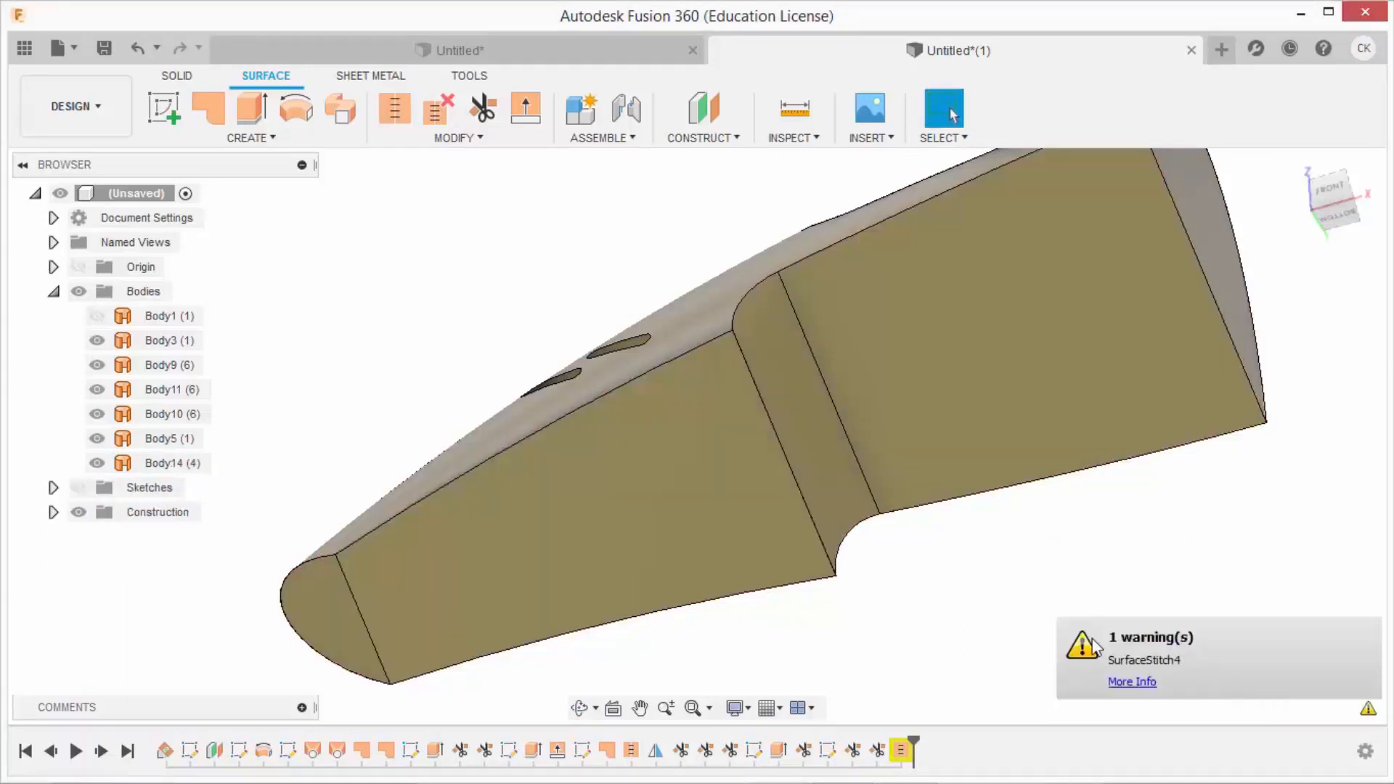
pyautogui.rightClick(899, 752)
pyautogui.click(922, 600)
# Remove the lower flat underside surface body between the tip and the curved step
pyautogui.click(668, 499)
pyautogui.rightClick(572, 489)
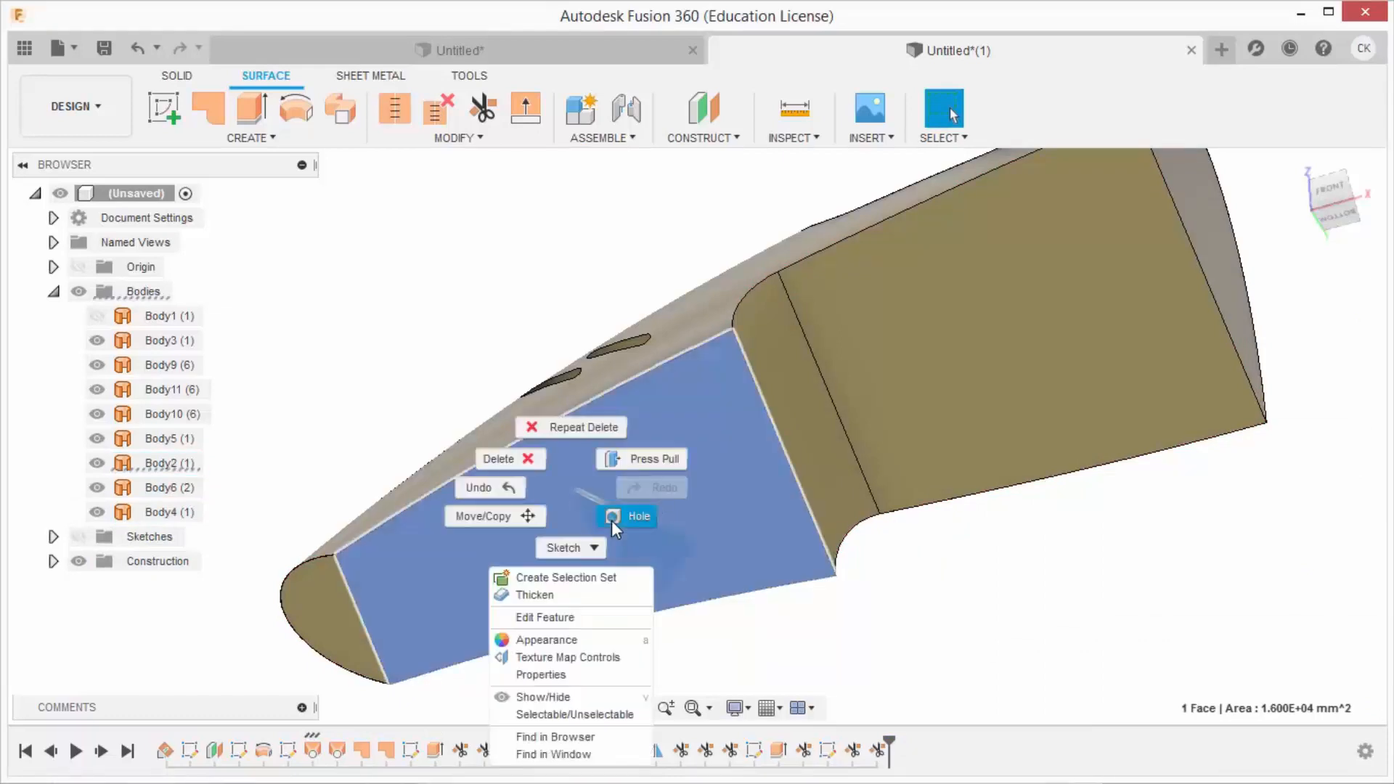
pyautogui.click(412, 372)
pyautogui.rightClick(168, 464)
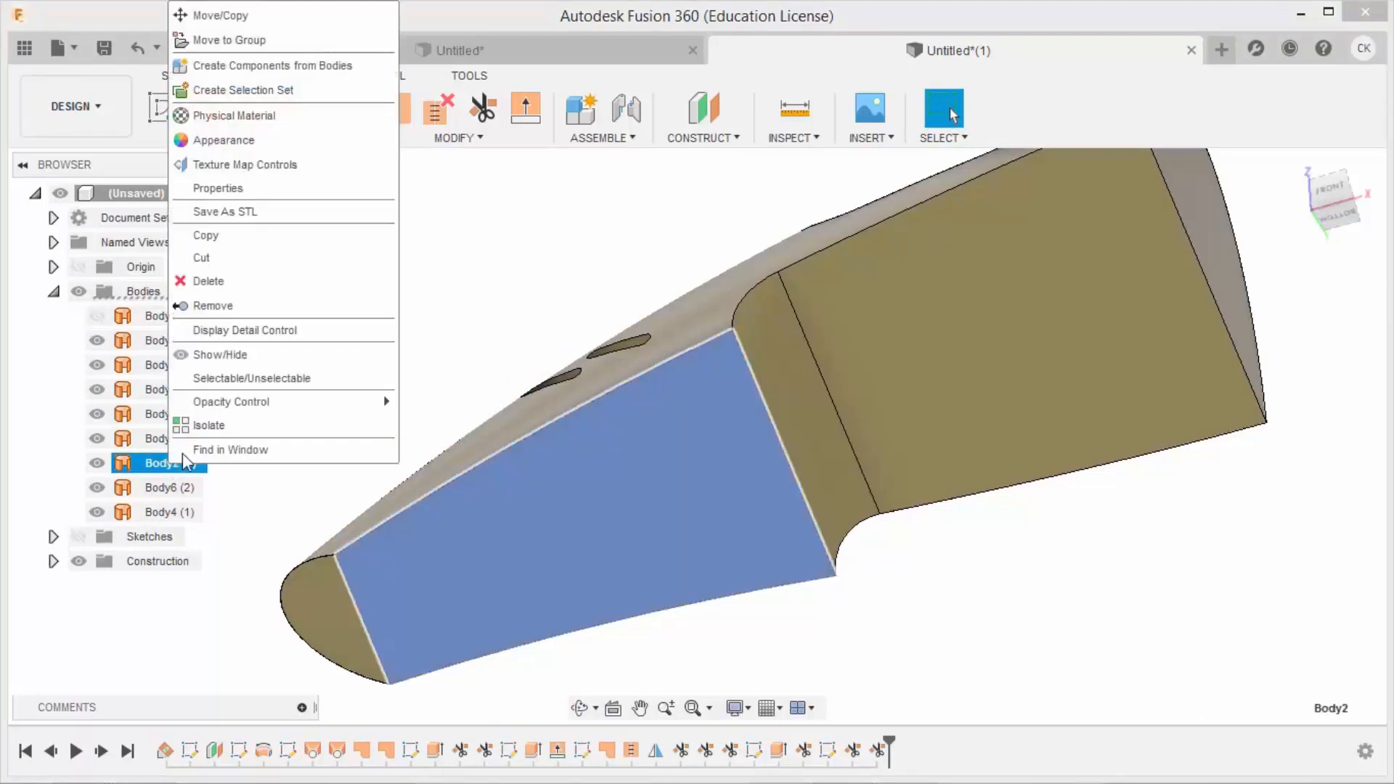
pyautogui.click(213, 305)
# Try to loft a surface from the tip surface's straight edge to the curved step's lower edge, using the opening's two long side edges as rails
pyautogui.keyDown('shift'); pyautogui.moveTo(429, 327); pyautogui.dragTo(459, 303, button='middle'); pyautogui.keyUp('shift')
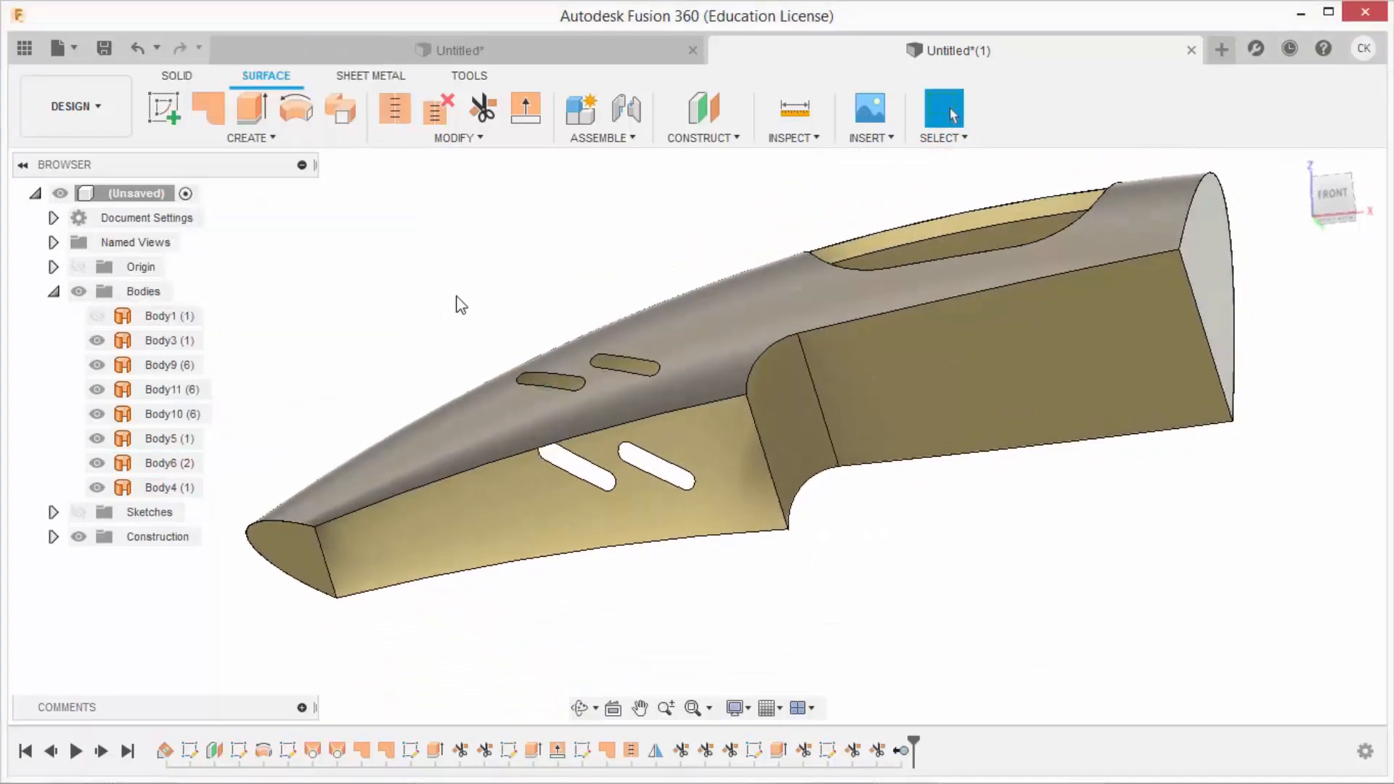
pyautogui.click(276, 138)
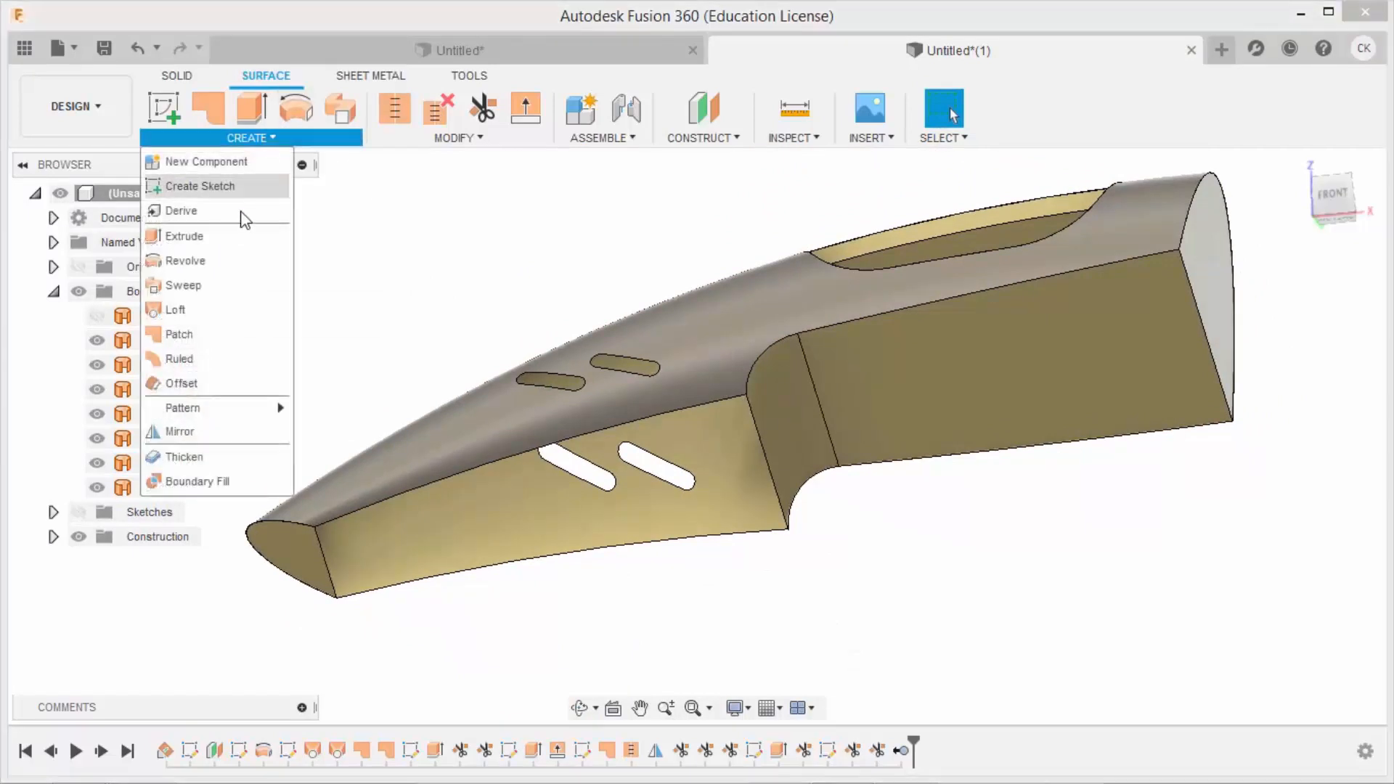
pyautogui.click(201, 309)
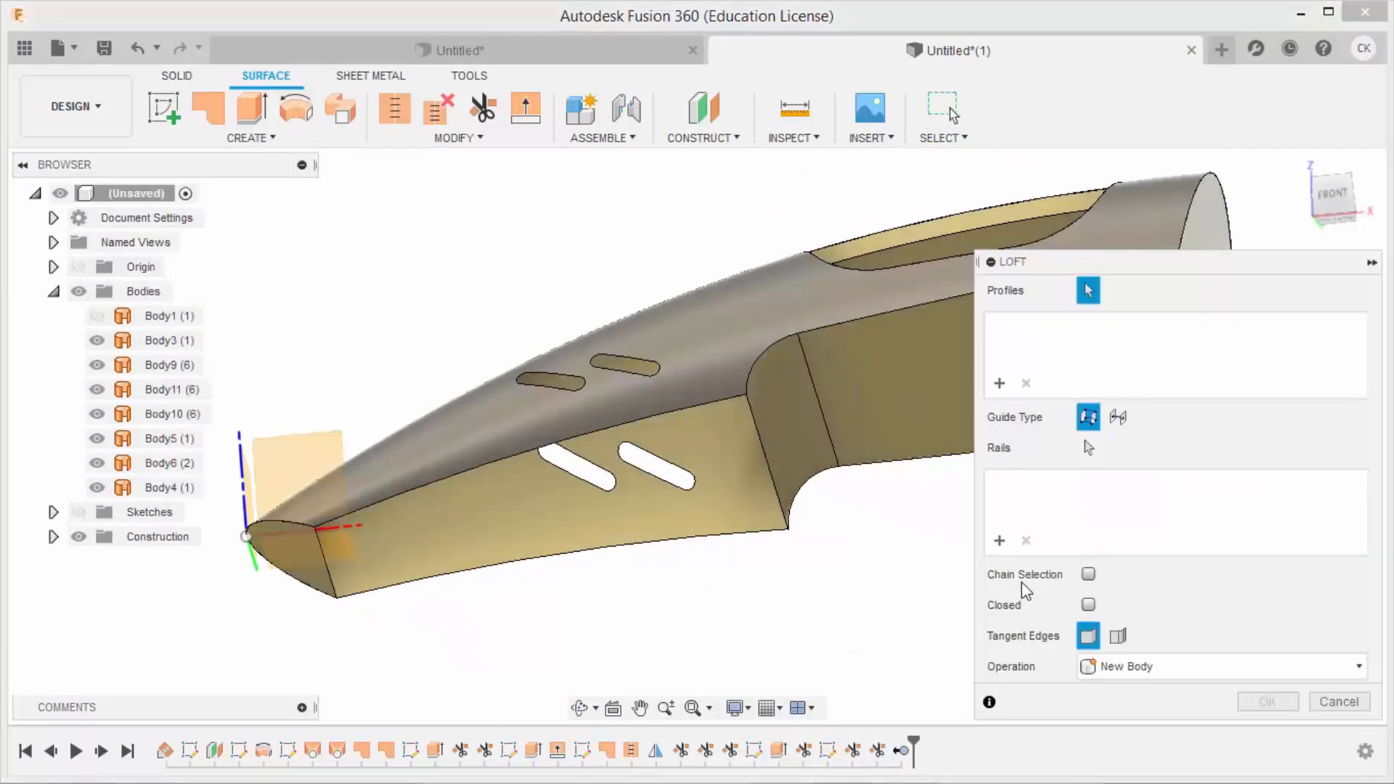
pyautogui.click(328, 573)
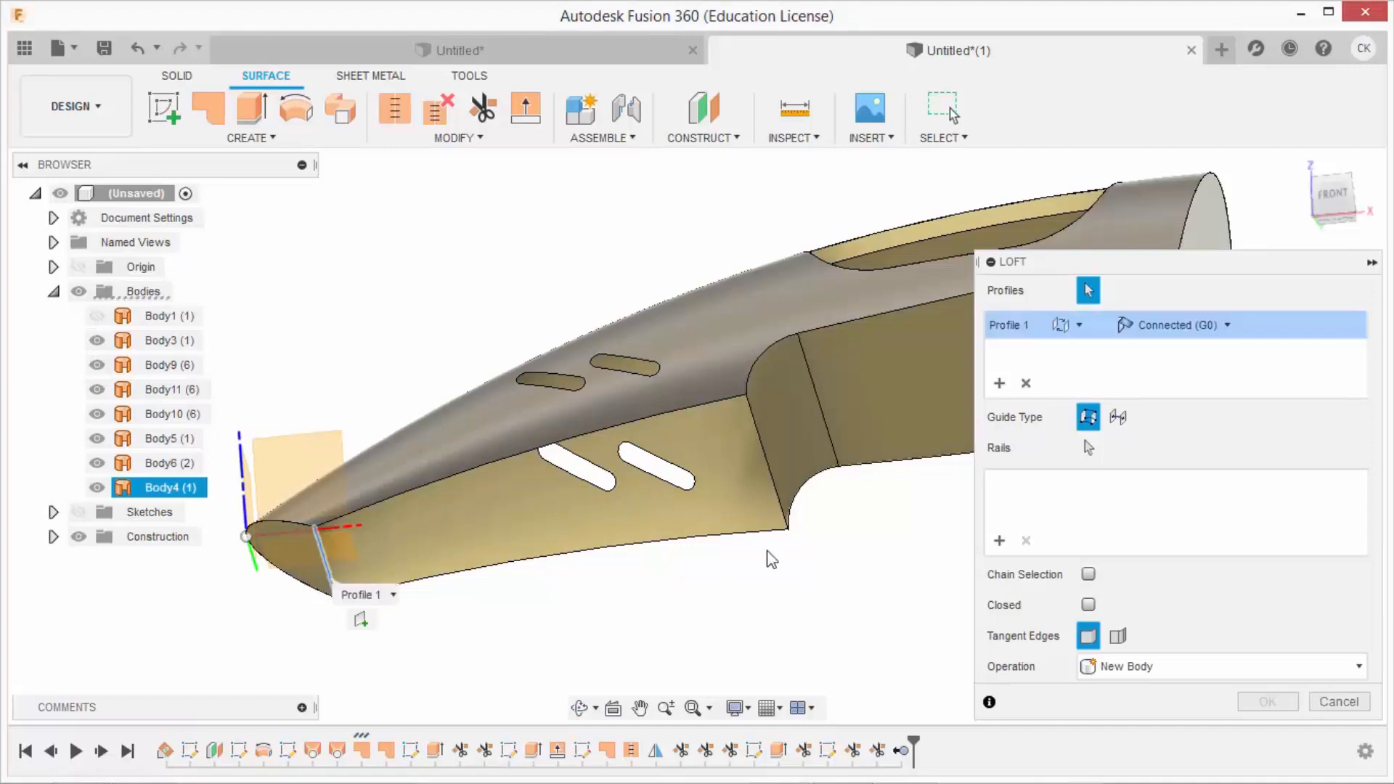
pyautogui.click(1000, 384)
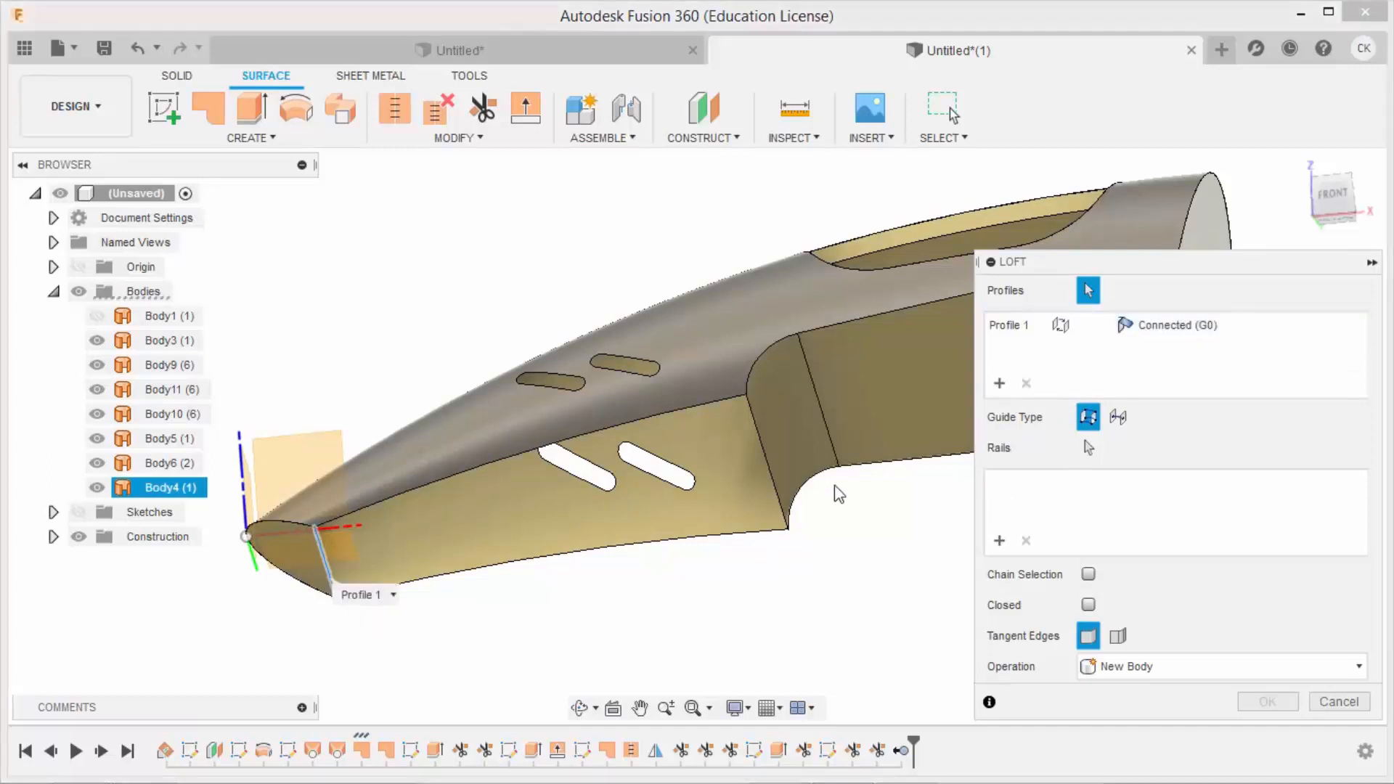
pyautogui.click(780, 506)
pyautogui.click(1000, 541)
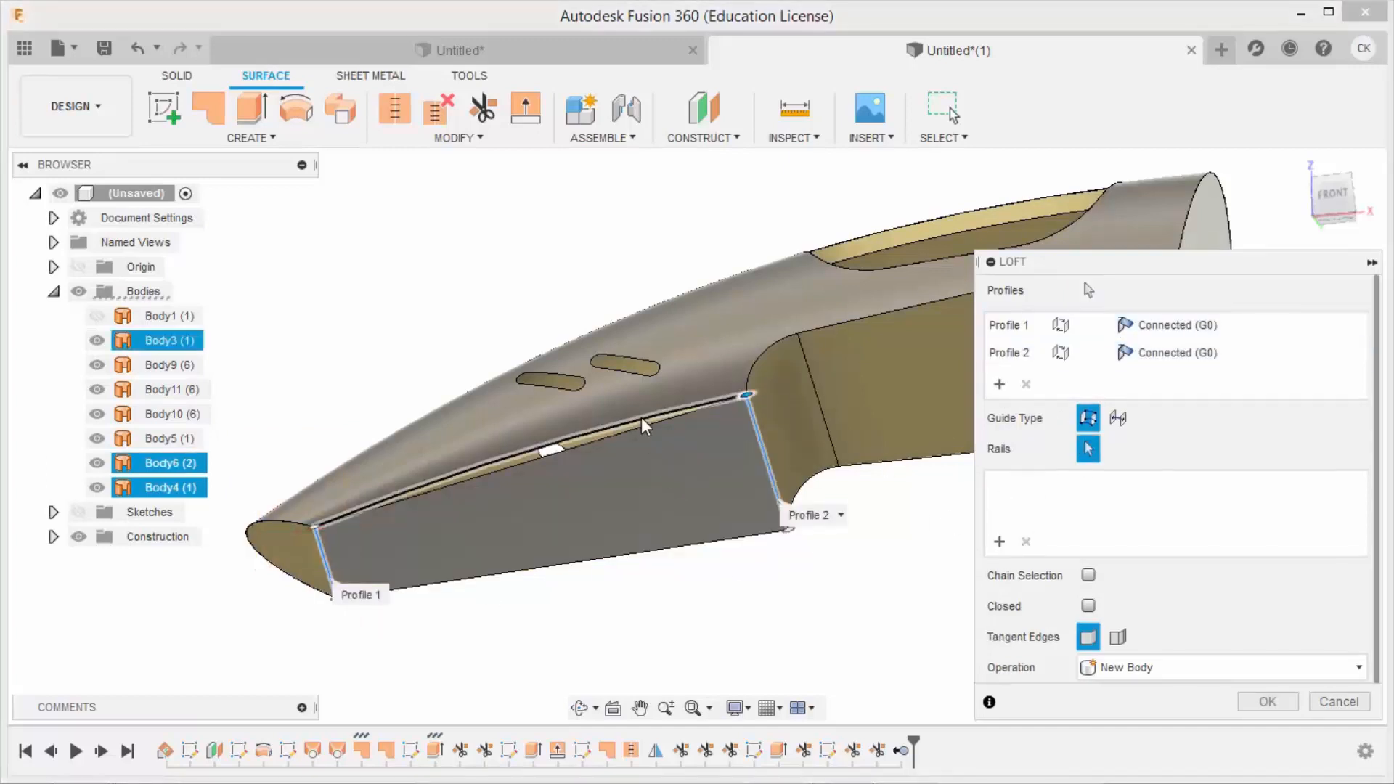
pyautogui.click(645, 427)
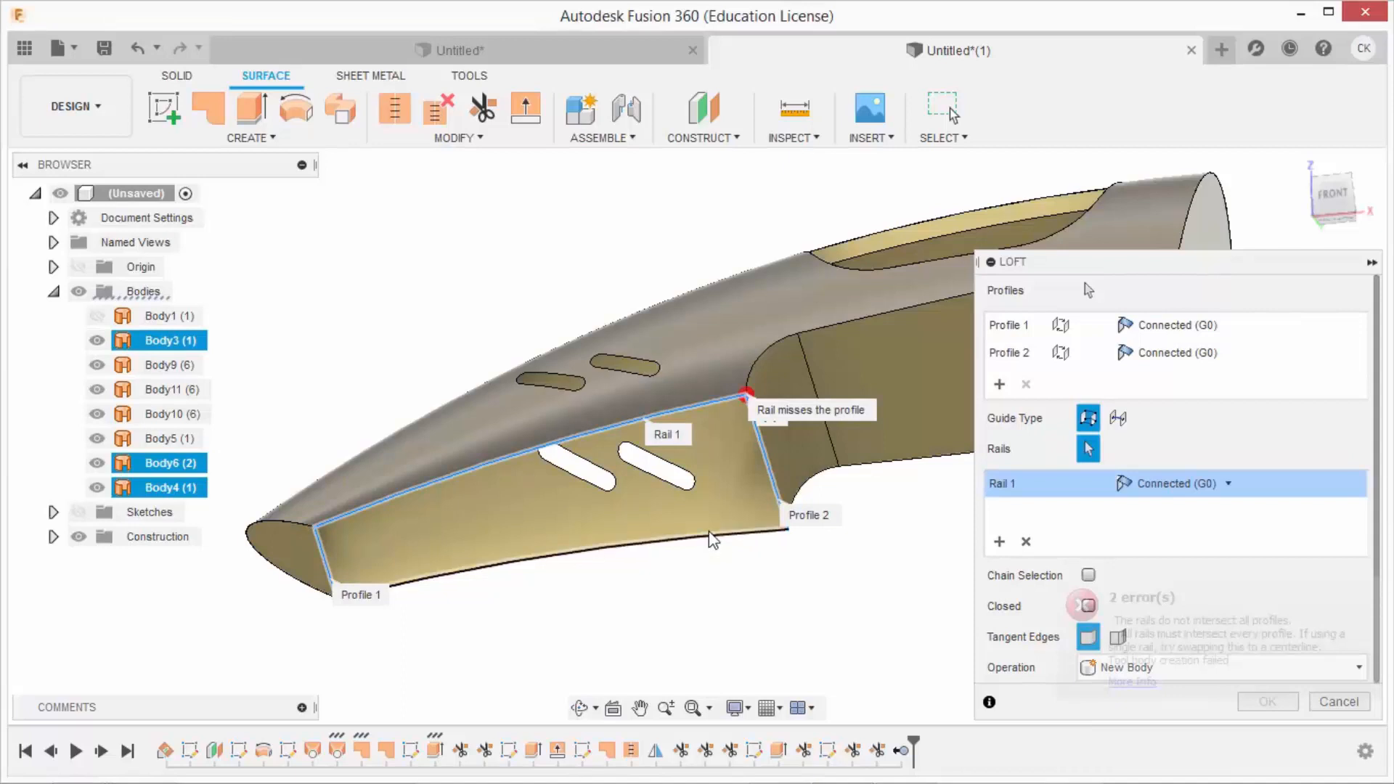
pyautogui.click(713, 538)
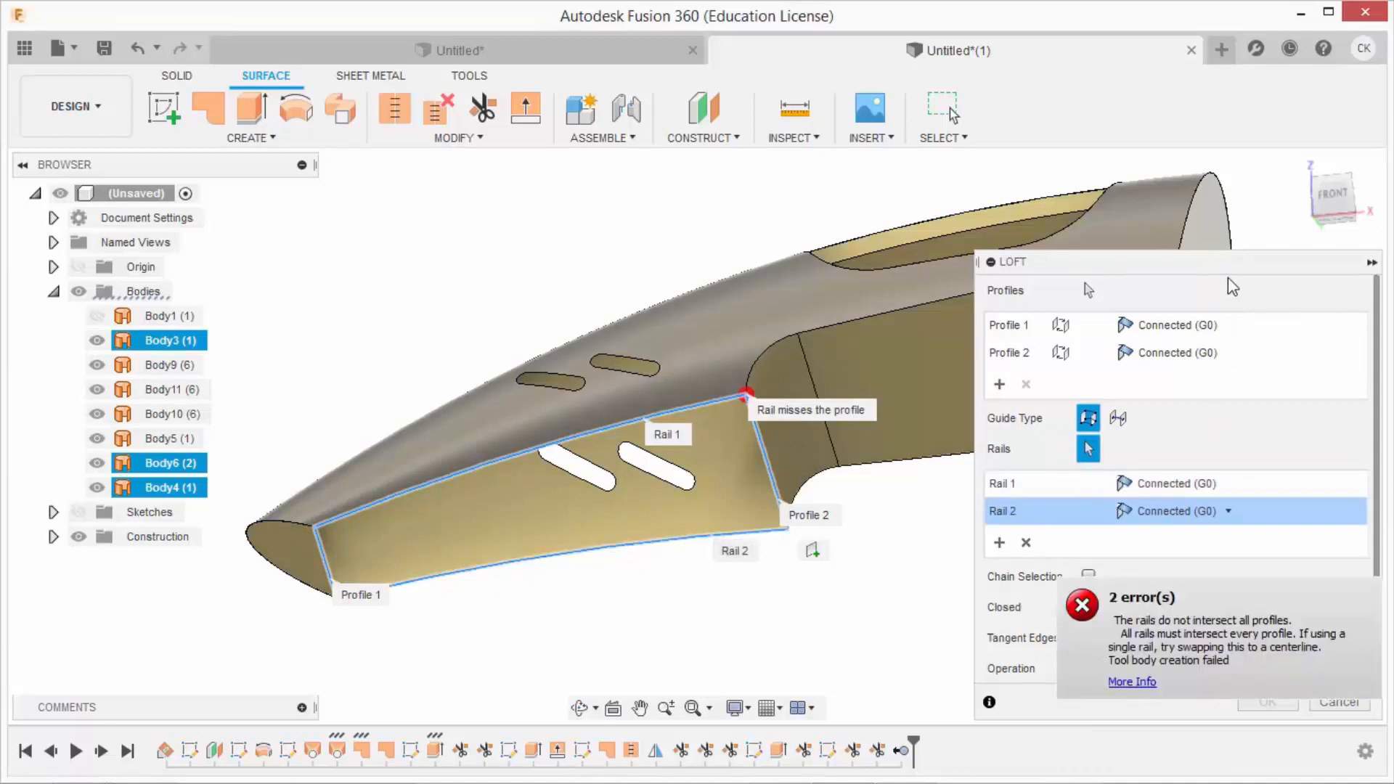
pyautogui.click(1267, 702)
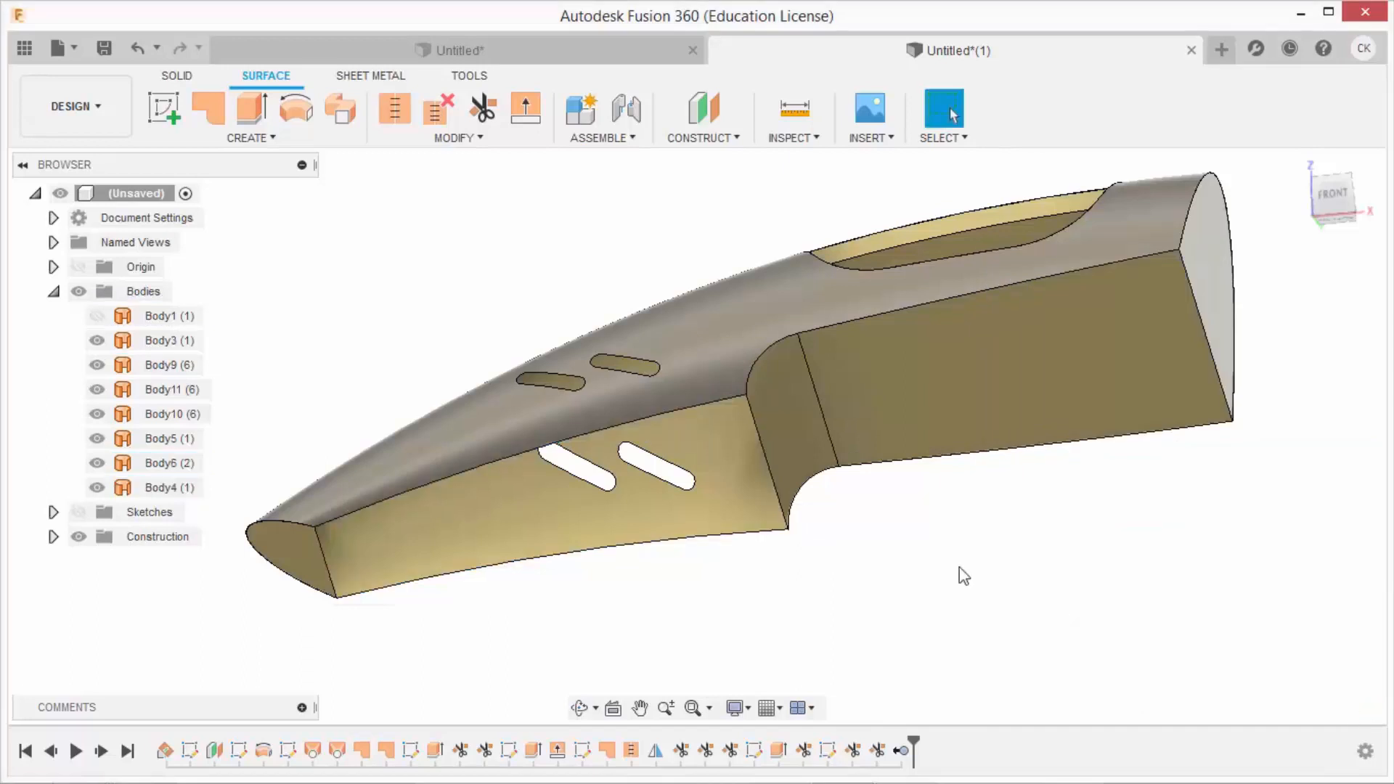
# Examine the corners where the curved step's side and lower edges meet the handle body's lower side edges
pyautogui.scroll(10, 742, 389)
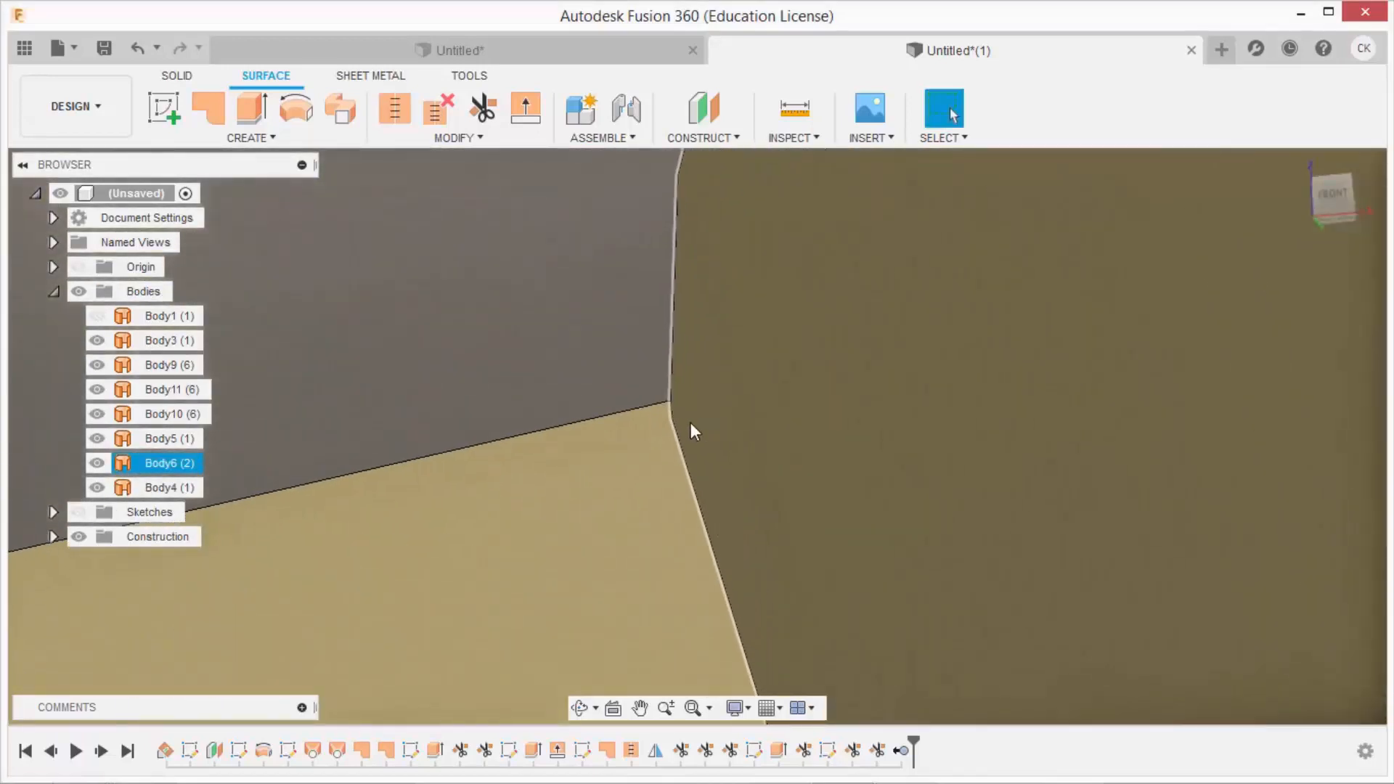
pyautogui.scroll(2, 689, 423)
pyautogui.keyDown('shift'); pyautogui.moveTo(656, 424); pyautogui.dragTo(672, 472, button='middle'); pyautogui.keyUp('shift')
pyautogui.scroll(-3, 673, 476)
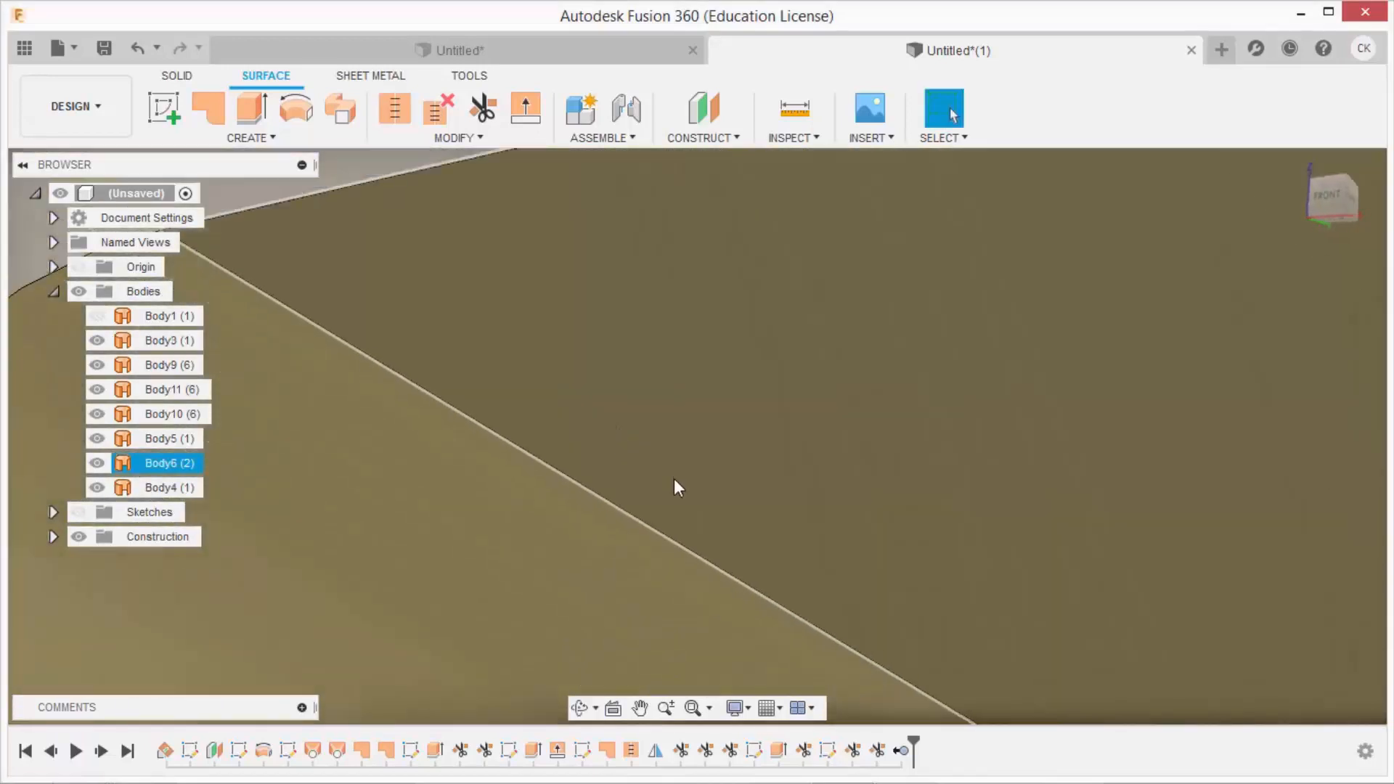
pyautogui.scroll(-3, 674, 478)
pyautogui.scroll(5, 416, 536)
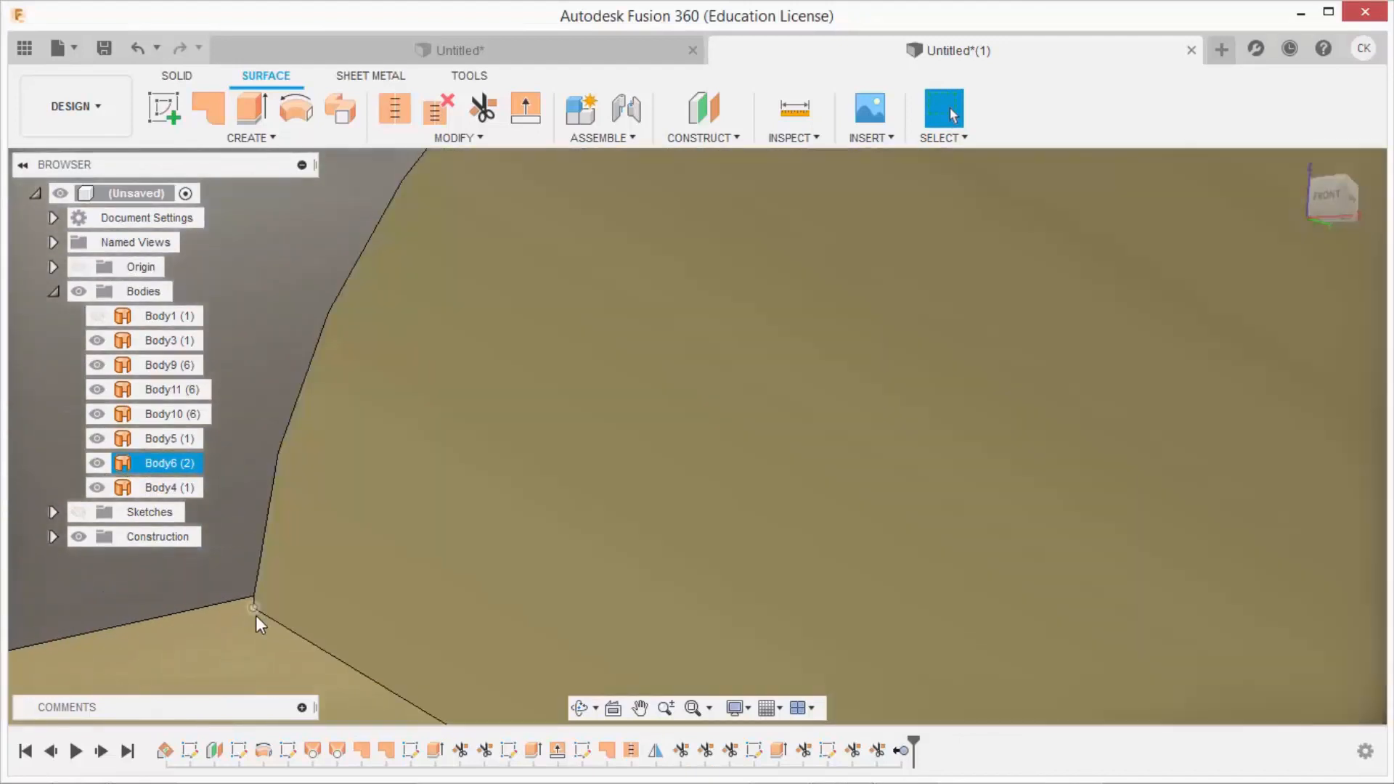
pyautogui.keyDown('shift'); pyautogui.moveTo(256, 616); pyautogui.dragTo(294, 558, button='middle'); pyautogui.keyUp('shift')
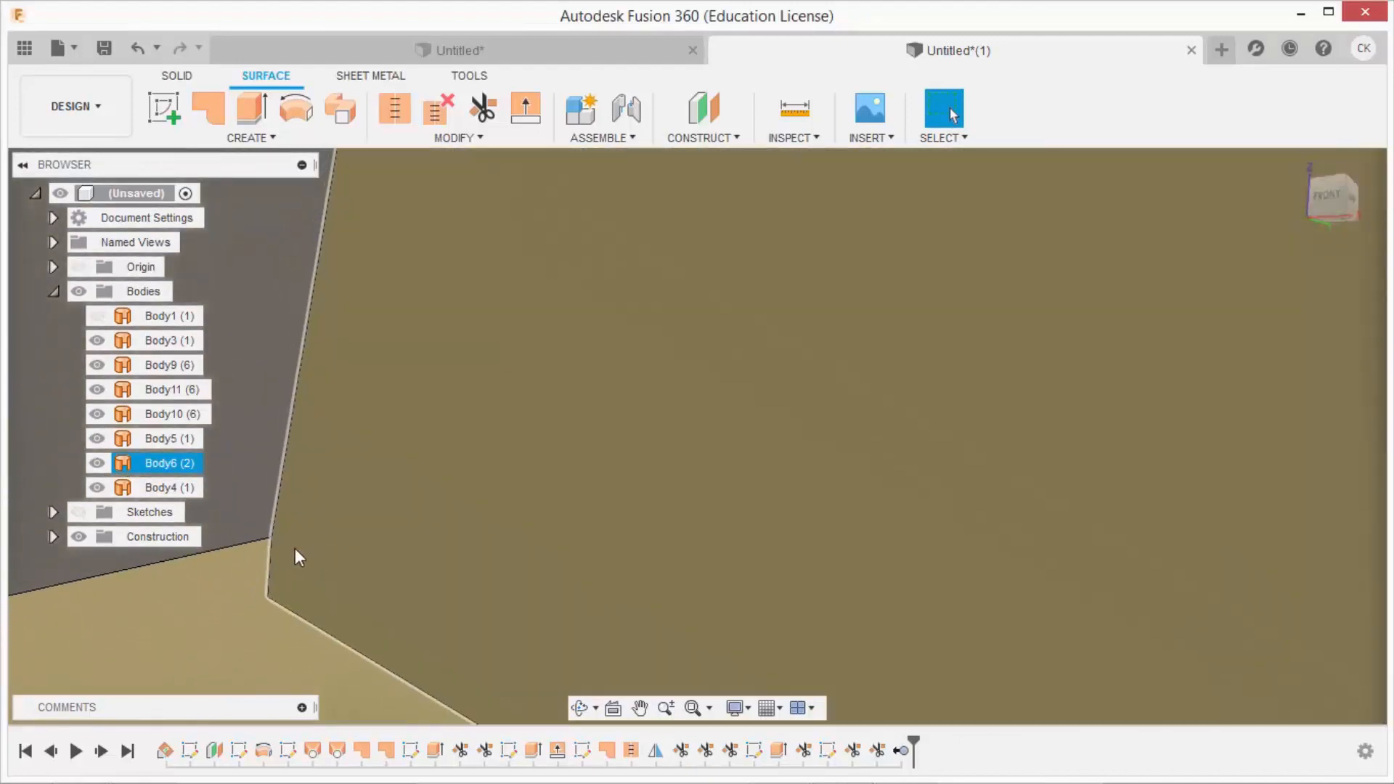
pyautogui.scroll(-8, 295, 550)
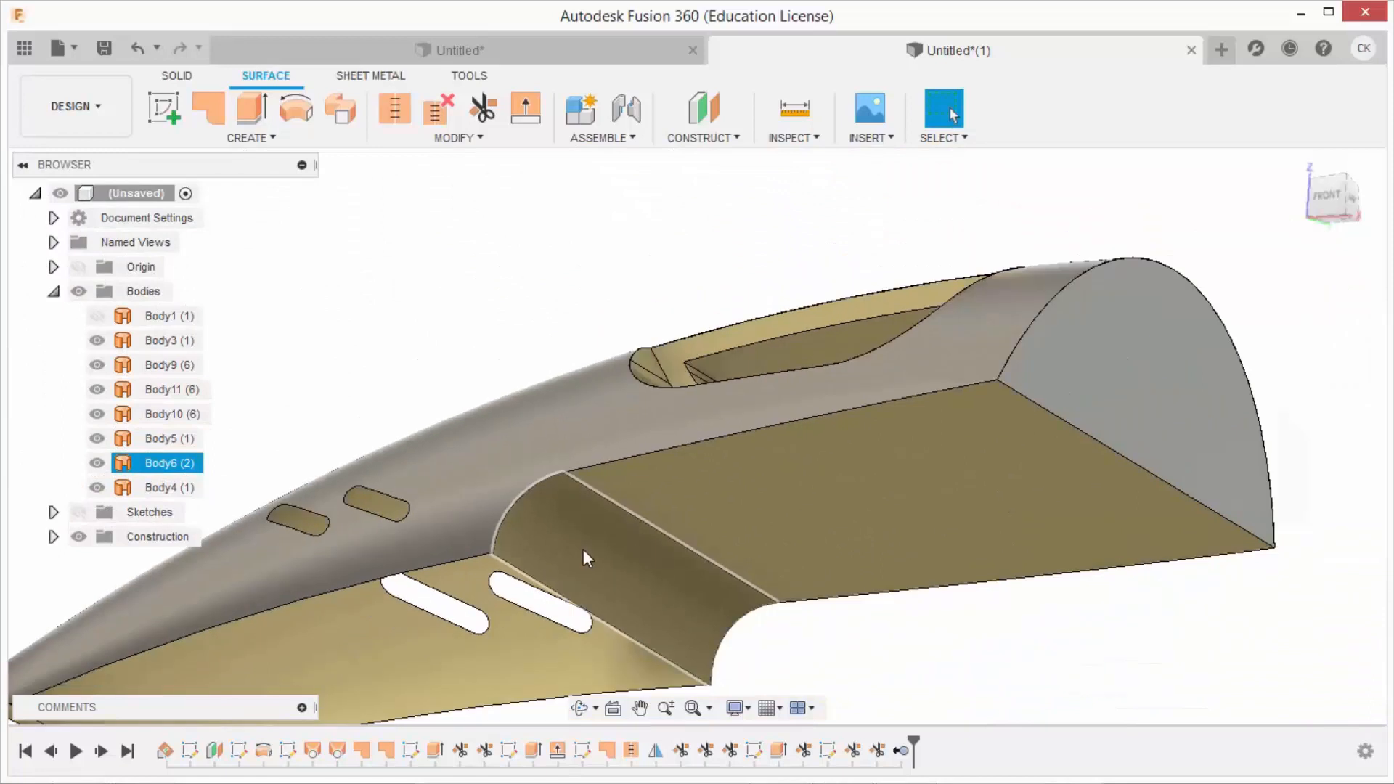
pyautogui.scroll(8, 703, 663)
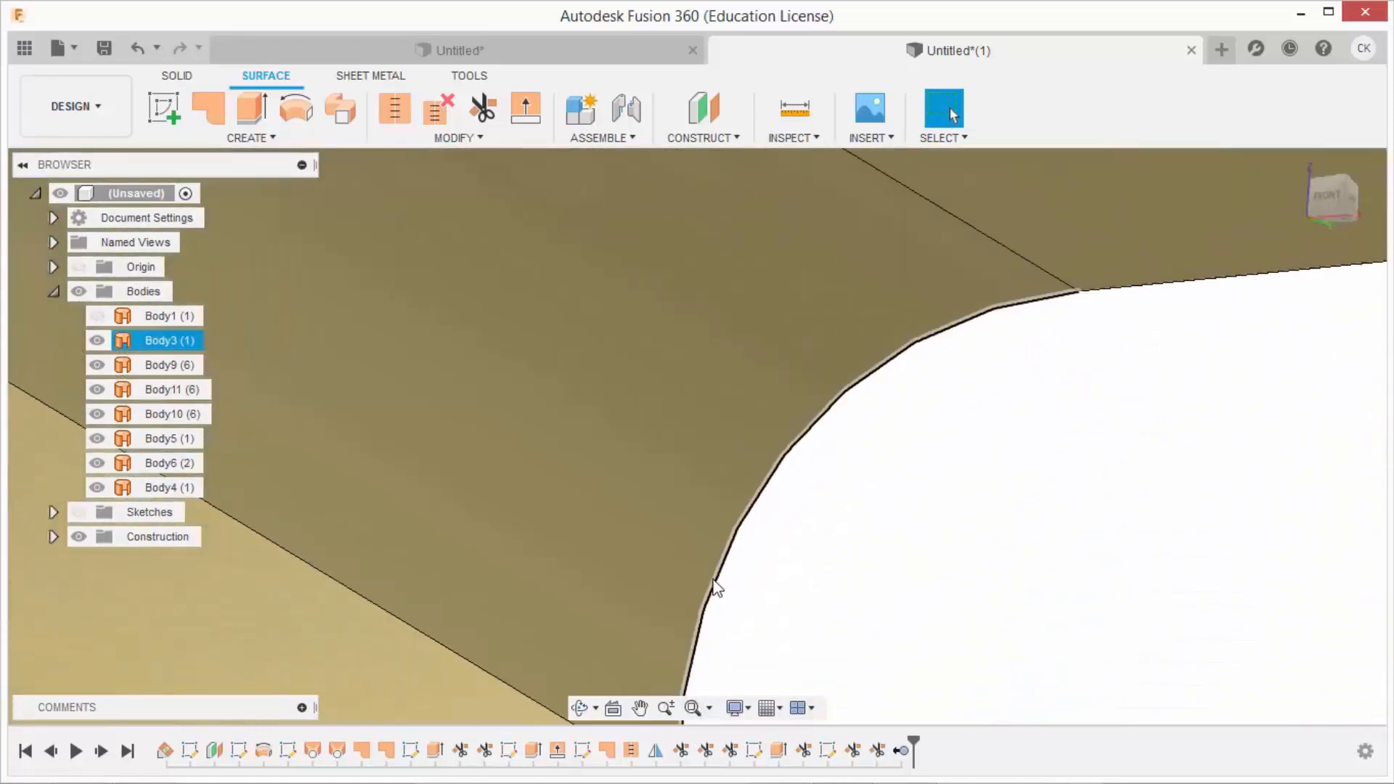
pyautogui.scroll(-6, 717, 588)
pyautogui.keyDown('shift'); pyautogui.moveTo(747, 598); pyautogui.dragTo(715, 551, button='middle'); pyautogui.keyUp('shift')
pyautogui.scroll(8, 803, 530)
pyautogui.moveTo(820, 507)
pyautogui.keyDown('shift'); pyautogui.mouseDown(button='middle')
pyautogui.moveTo(847, 479)
pyautogui.moveTo(825, 498)
pyautogui.mouseUp(button='middle'); pyautogui.keyUp('shift')
pyautogui.scroll(-4, 822, 503)
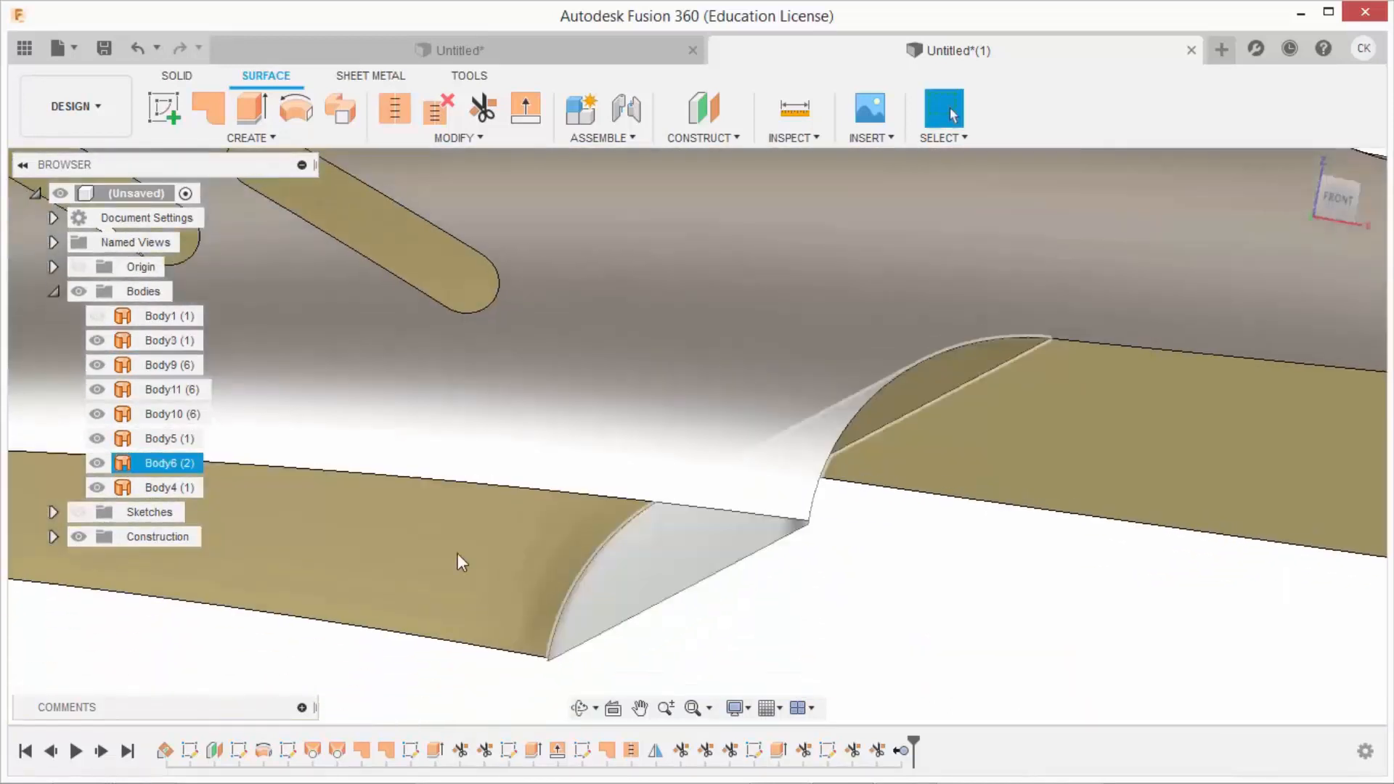
# Delete the Remove feature from the history to bring back the lower flat underside surface body
pyautogui.click(938, 619)
pyautogui.keyDown('shift'); pyautogui.moveTo(897, 607); pyautogui.dragTo(466, 284, button='middle'); pyautogui.keyUp('shift')
# Trim the excess sliver off the curved step, using the lower flat underside surface as the trim tool
pyautogui.click(481, 116)
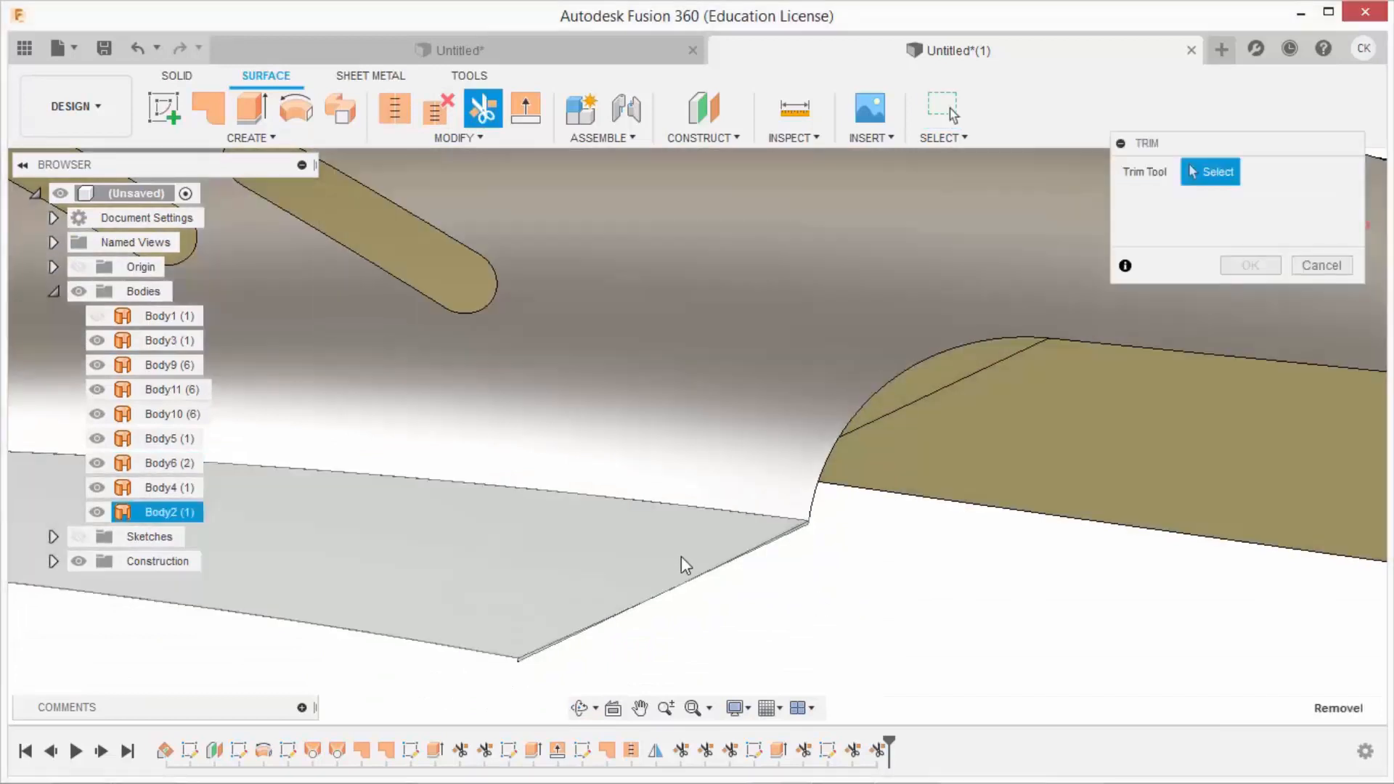
pyautogui.click(681, 556)
pyautogui.keyDown('shift'); pyautogui.moveTo(691, 554); pyautogui.dragTo(809, 488, button='middle'); pyautogui.keyUp('shift')
pyautogui.click(808, 488)
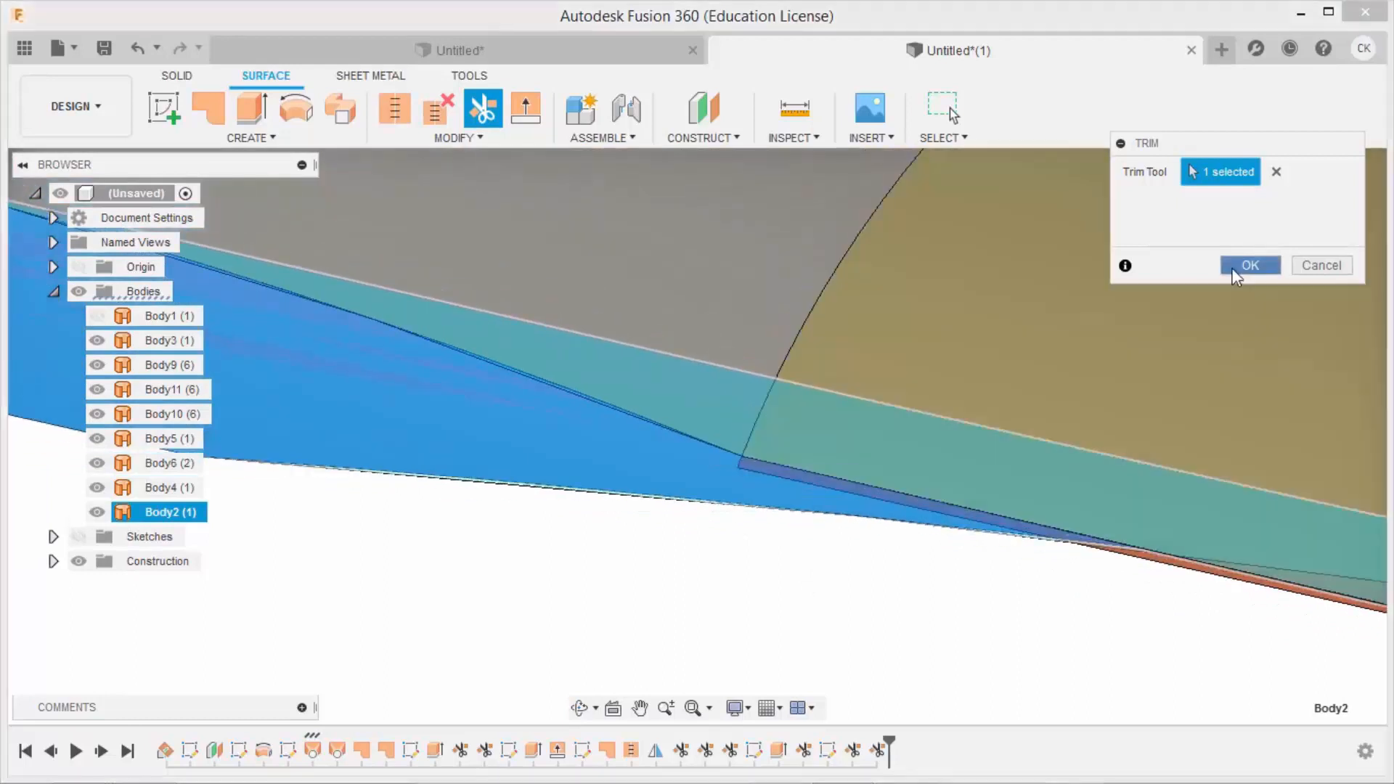
pyautogui.click(1249, 264)
# Open Sketch4 and inspect where the lower end of the step's R20 arc meets the underside curve, leaving the sketch unedited
pyautogui.scroll(-10, 726, 522)
pyautogui.scroll(-5, 696, 522)
pyautogui.keyDown('shift'); pyautogui.moveTo(728, 498); pyautogui.dragTo(983, 328, button='middle'); pyautogui.keyUp('shift')
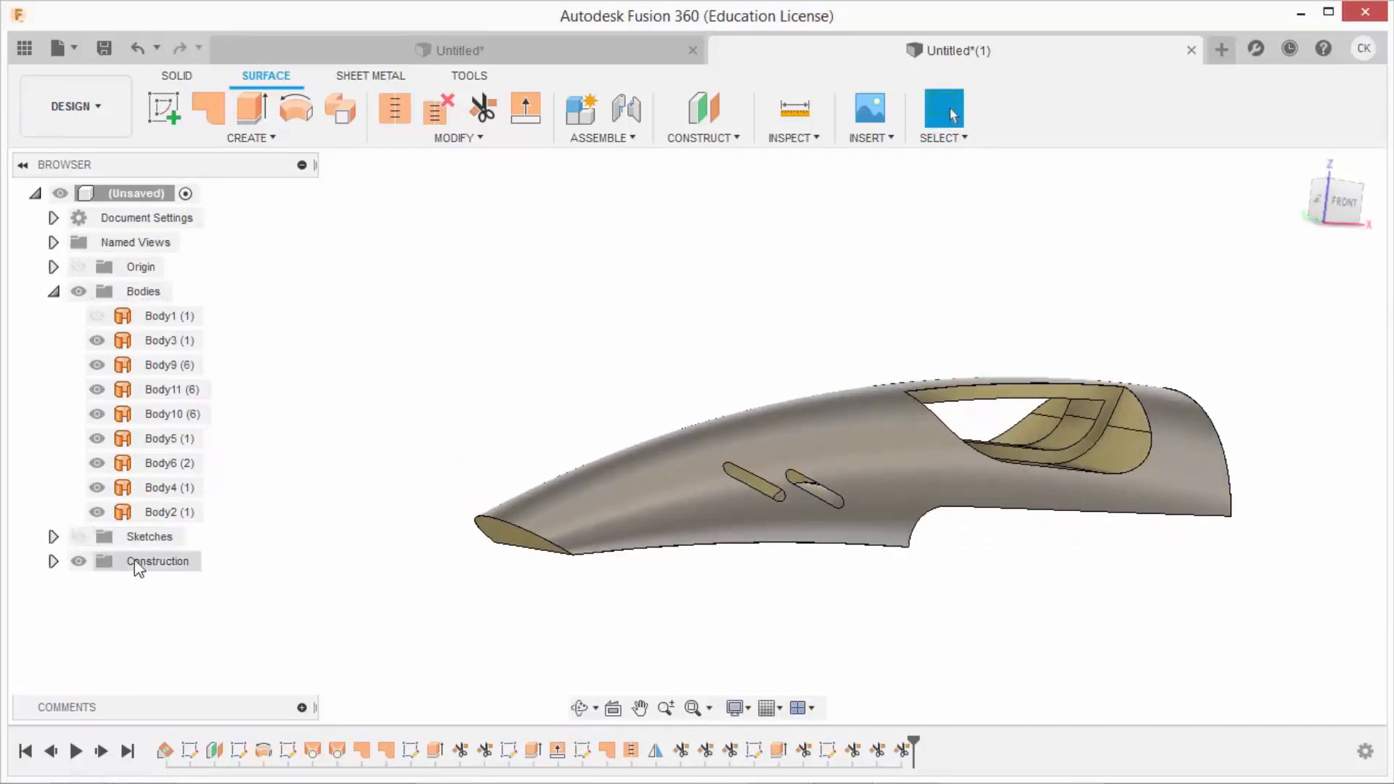
pyautogui.click(53, 536)
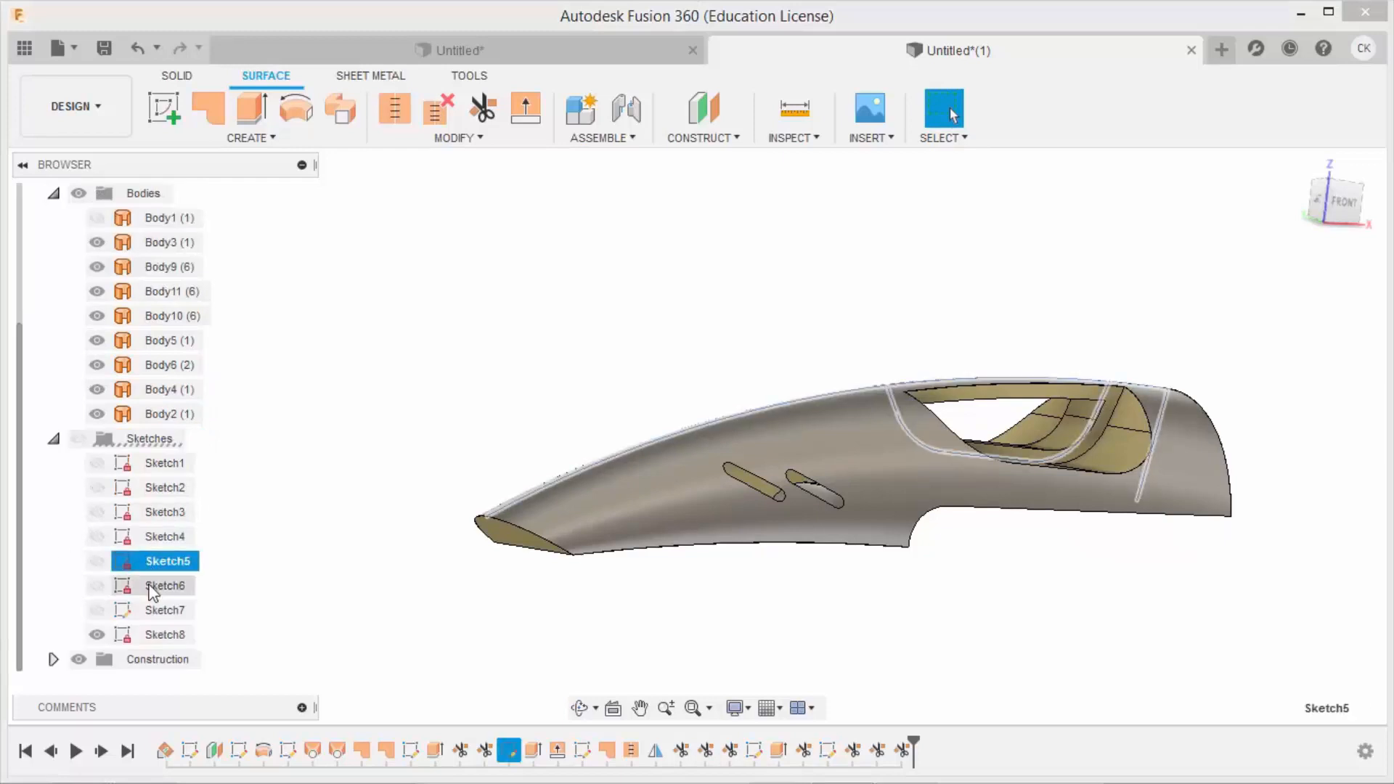
pyautogui.click(153, 589)
pyautogui.click(158, 537)
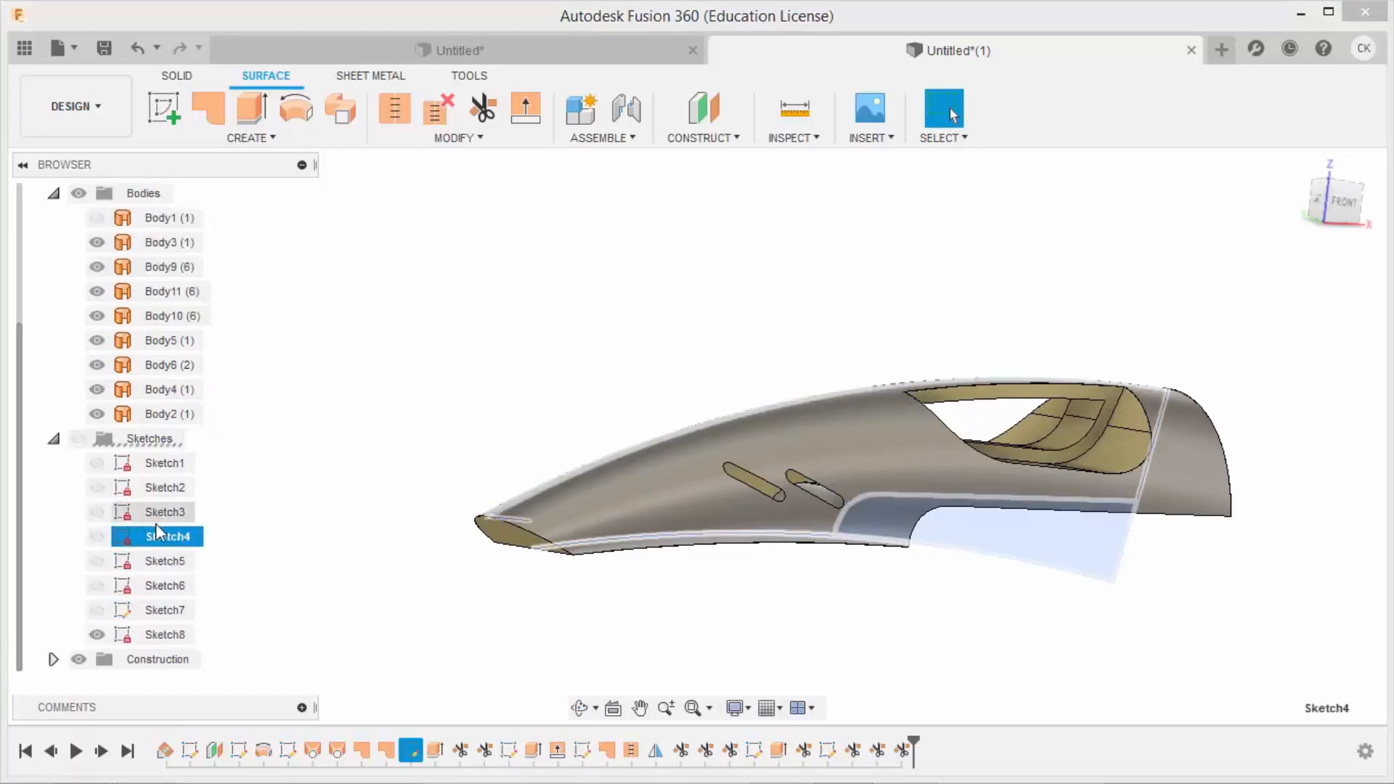
pyautogui.doubleClick(139, 537)
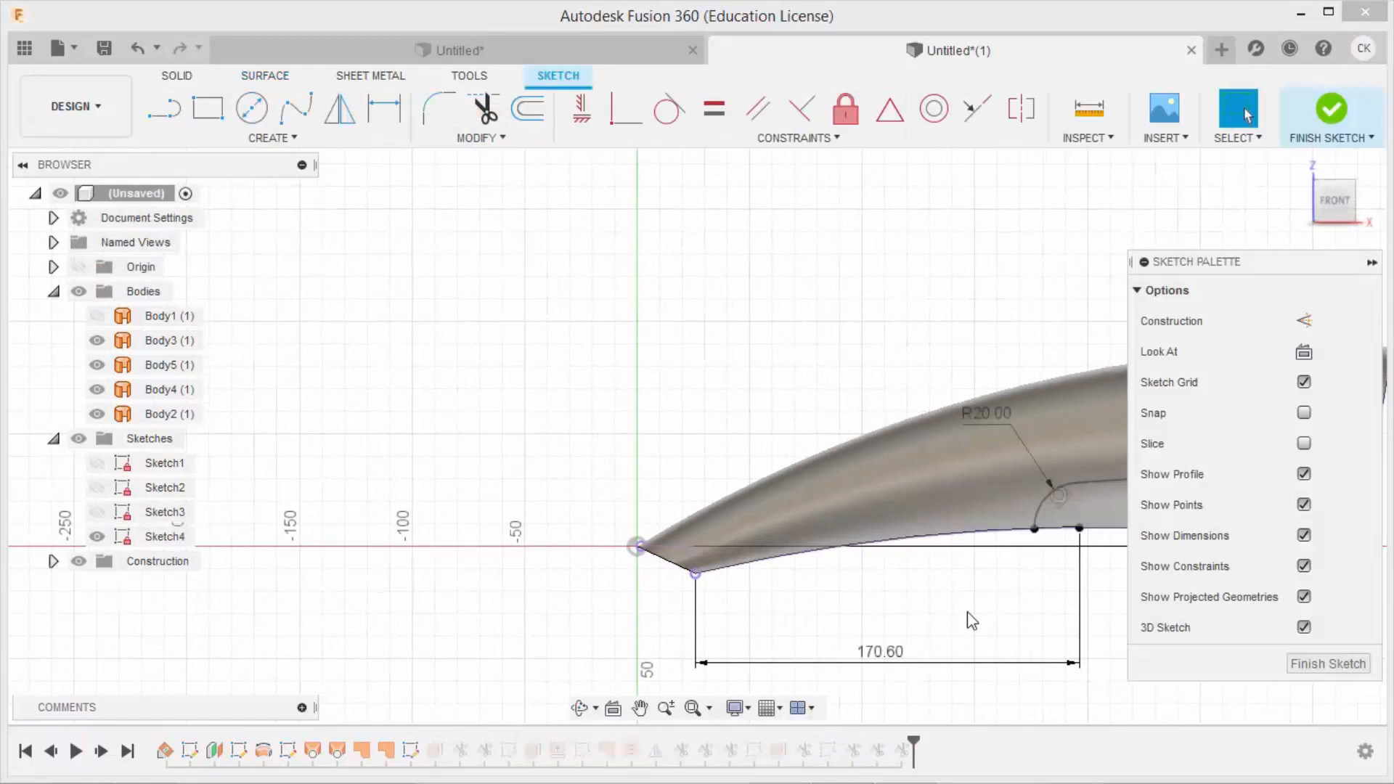
pyautogui.scroll(8, 971, 621)
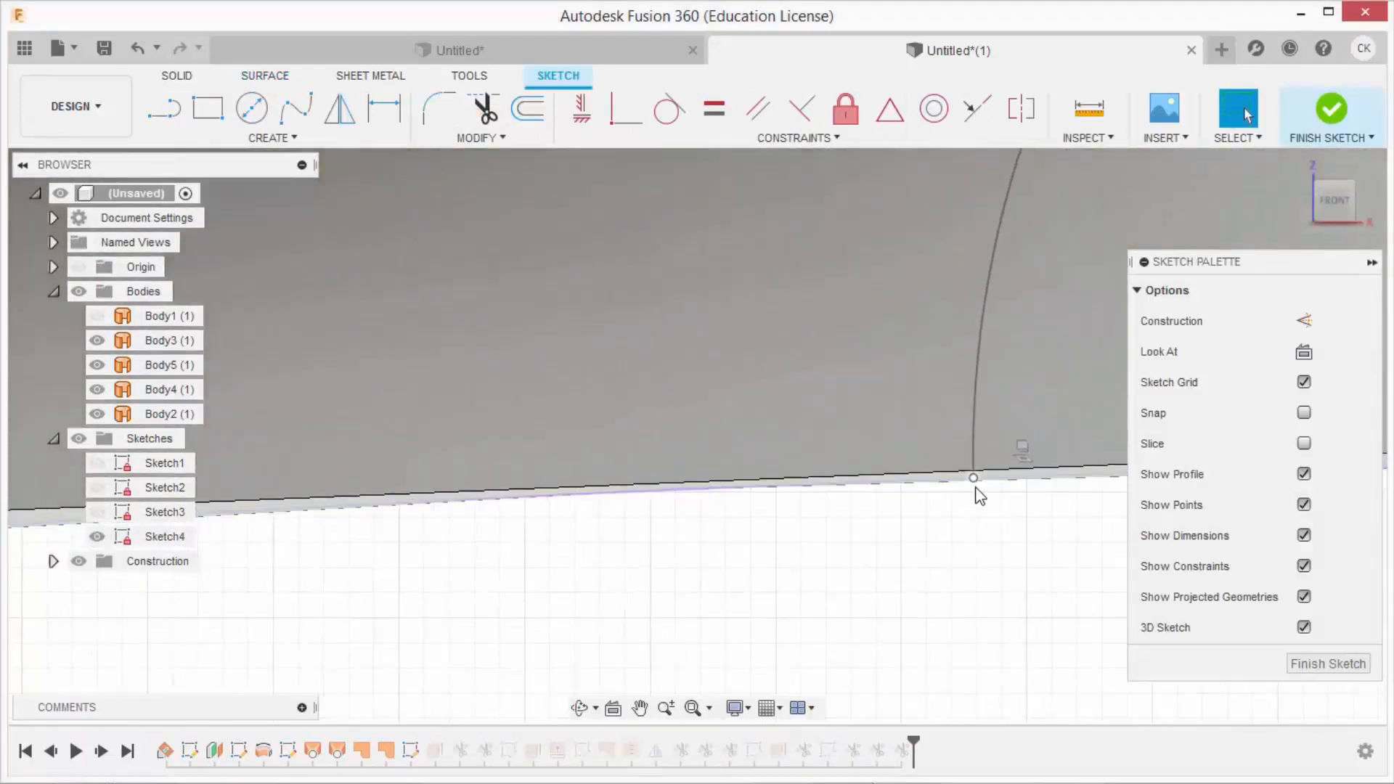
pyautogui.scroll(3, 975, 490)
pyautogui.moveTo(974, 498)
pyautogui.keyDown('shift'); pyautogui.mouseDown(button='middle')
pyautogui.moveTo(971, 481)
pyautogui.moveTo(967, 498)
pyautogui.mouseUp(button='middle'); pyautogui.keyUp('shift')
pyautogui.scroll(-3, 967, 498)
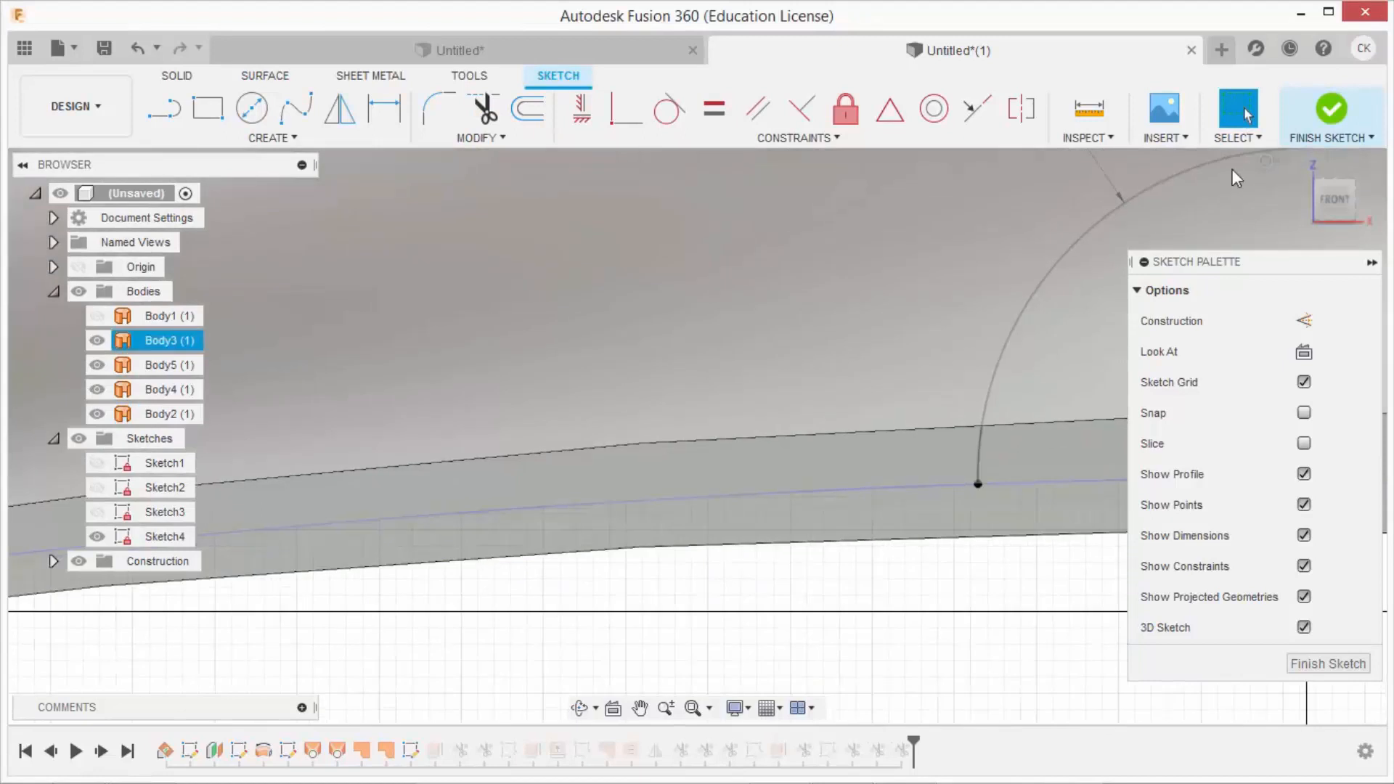
pyautogui.click(1330, 110)
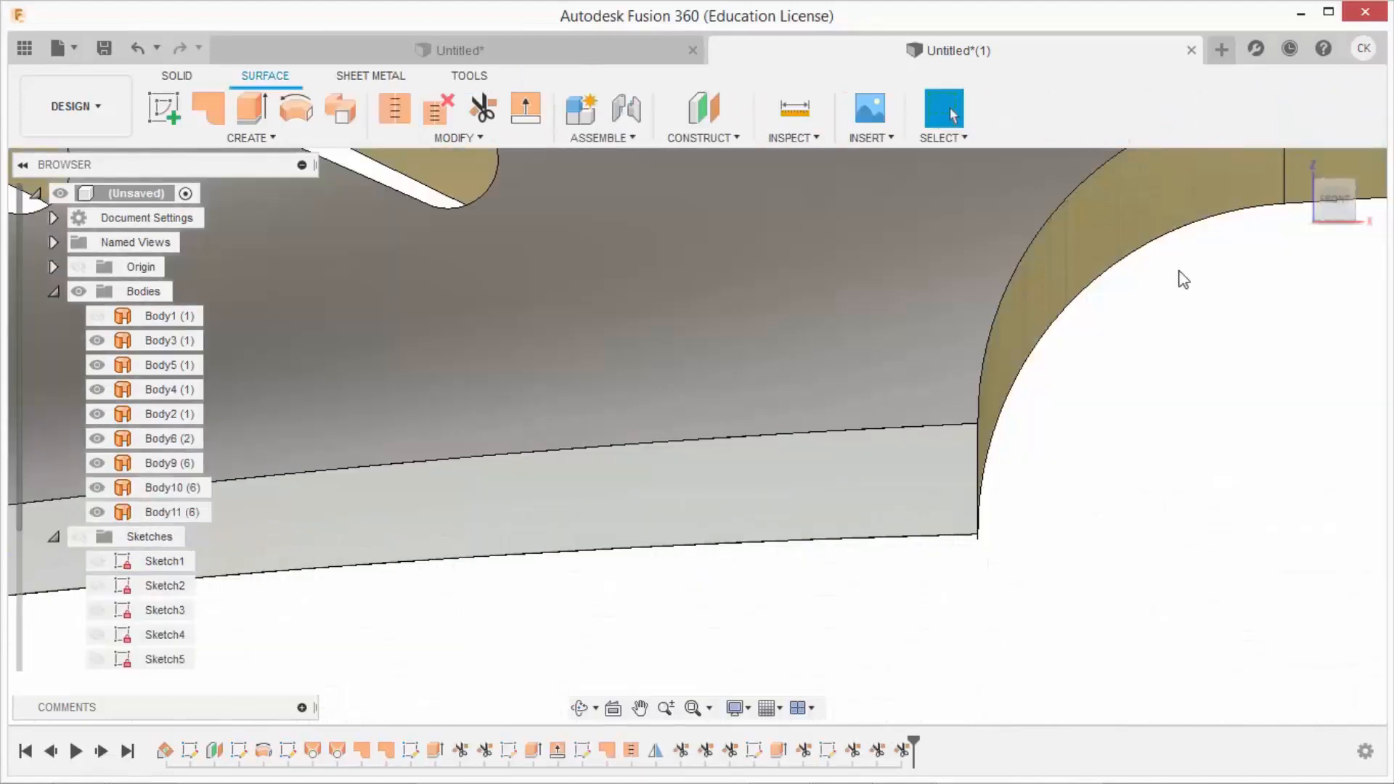
# Stitch all visible surface bodies together with a 0.10 mm tolerance
pyautogui.scroll(-10, 955, 520)
pyautogui.keyDown('shift'); pyautogui.moveTo(995, 541); pyautogui.dragTo(996, 558, button='middle'); pyautogui.keyUp('shift')
pyautogui.scroll(-2, 996, 559)
pyautogui.click(402, 120)
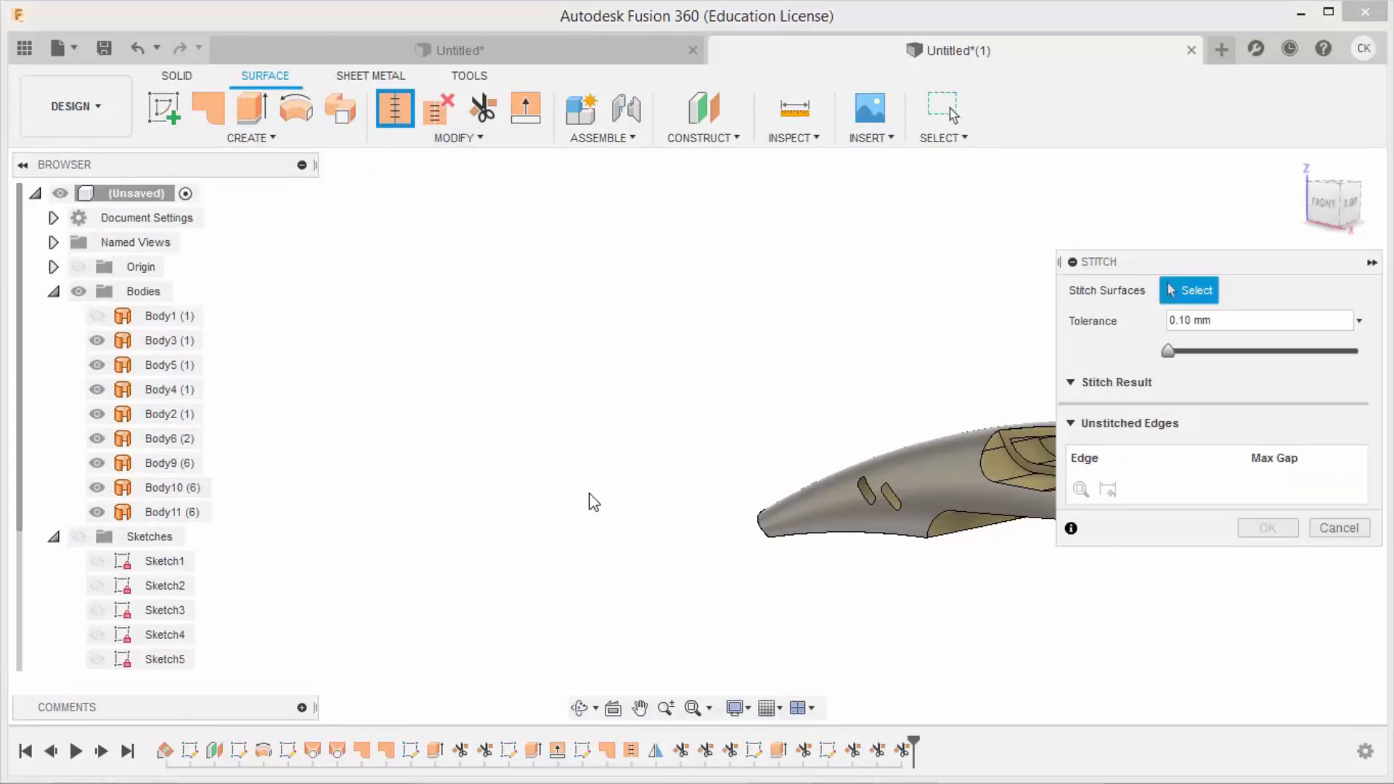
pyautogui.scroll(-2, 482, 526)
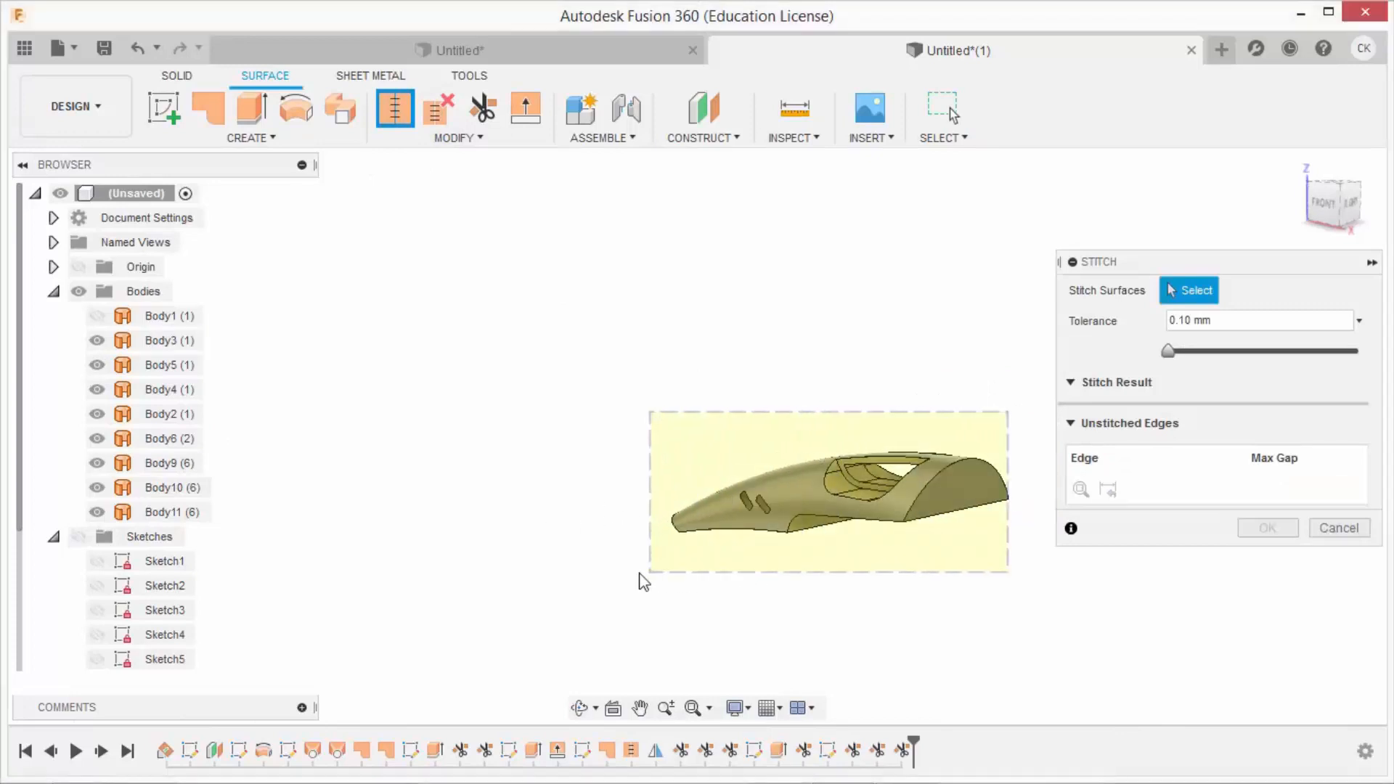
pyautogui.moveTo(640, 573); pyautogui.dragTo(641, 575)
pyautogui.click(1265, 702)
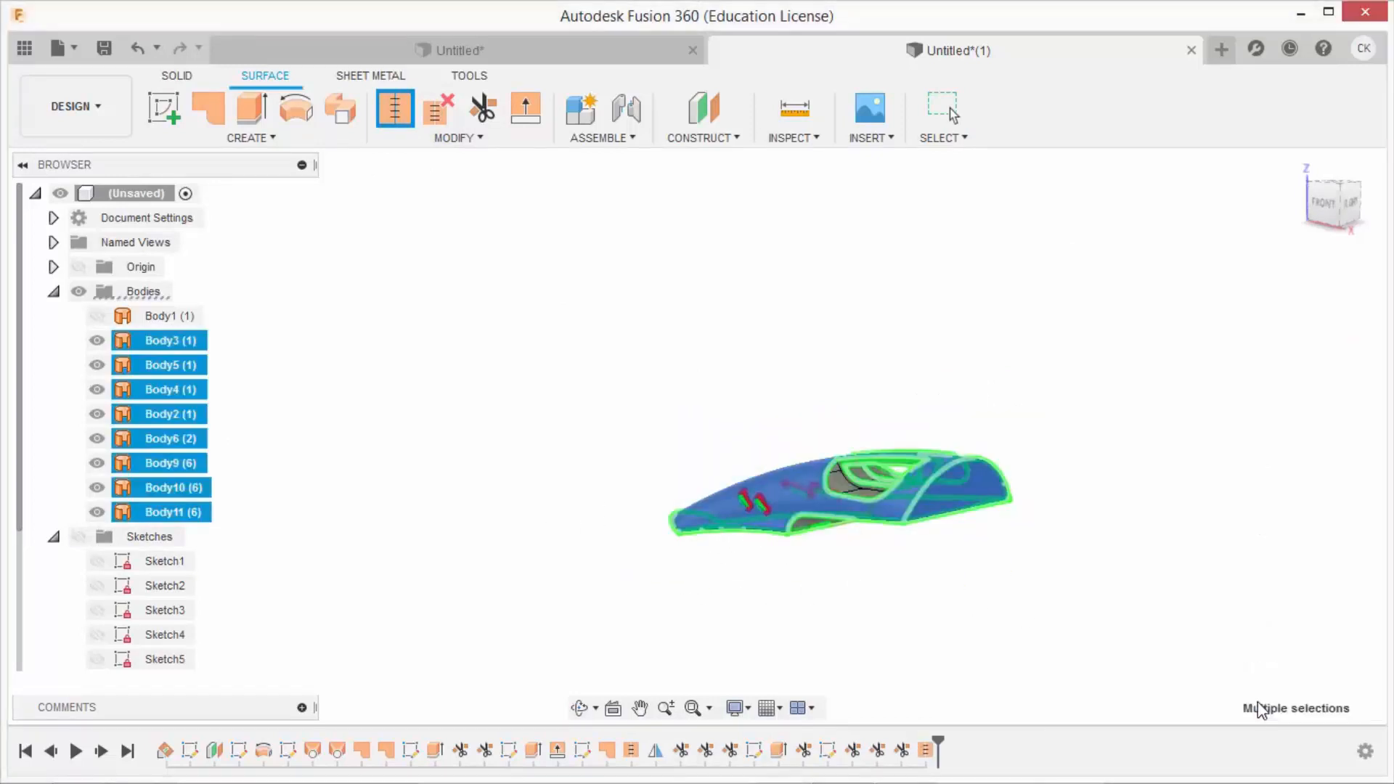
# Examine the stitched body's underside along the curved step's edges and corners
pyautogui.keyDown('shift'); pyautogui.moveTo(1078, 574); pyautogui.dragTo(1068, 536, button='middle'); pyautogui.keyUp('shift')
pyautogui.scroll(5, 1031, 534)
pyautogui.keyDown('shift'); pyautogui.moveTo(645, 469); pyautogui.dragTo(456, 451, button='middle'); pyautogui.keyUp('shift')
pyautogui.scroll(6, 513, 383)
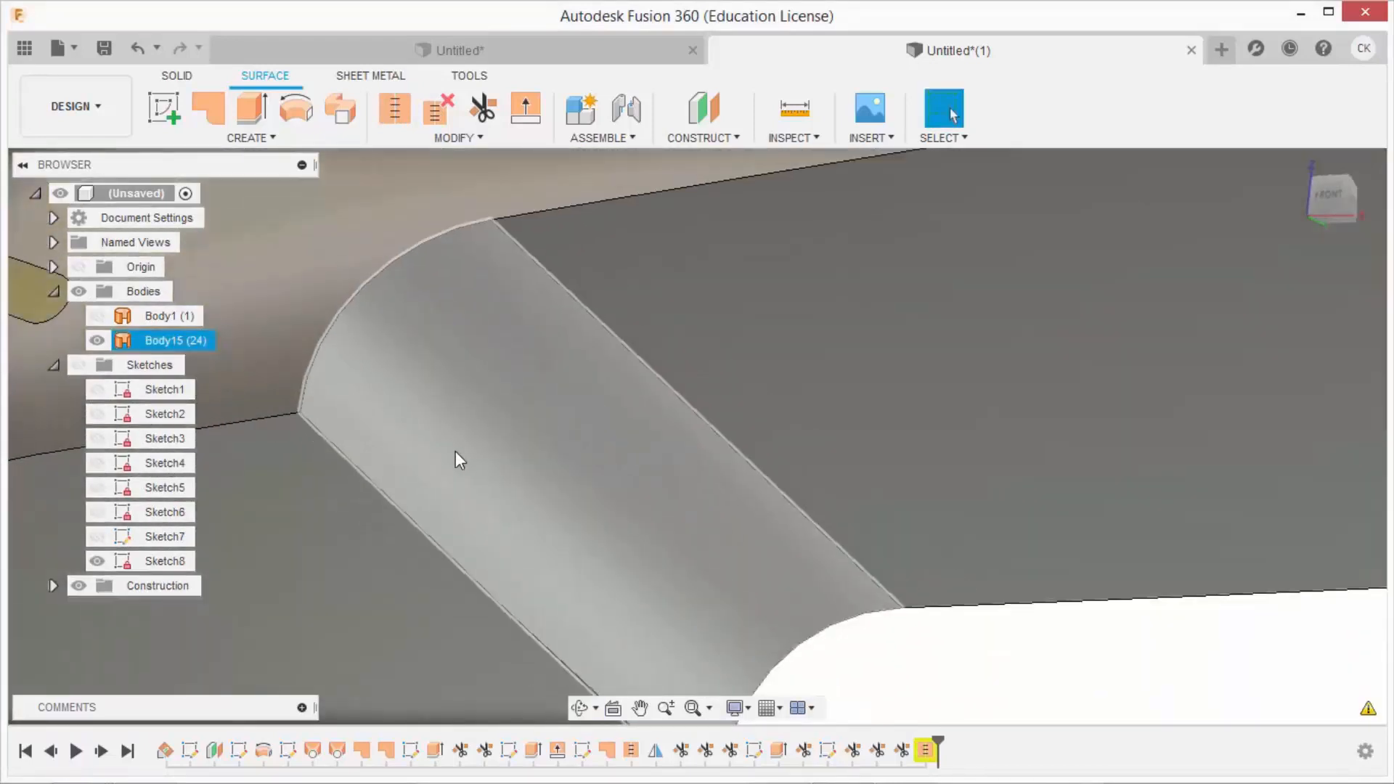
pyautogui.scroll(-2, 456, 452)
pyautogui.scroll(-4, 835, 610)
pyautogui.scroll(4, 544, 536)
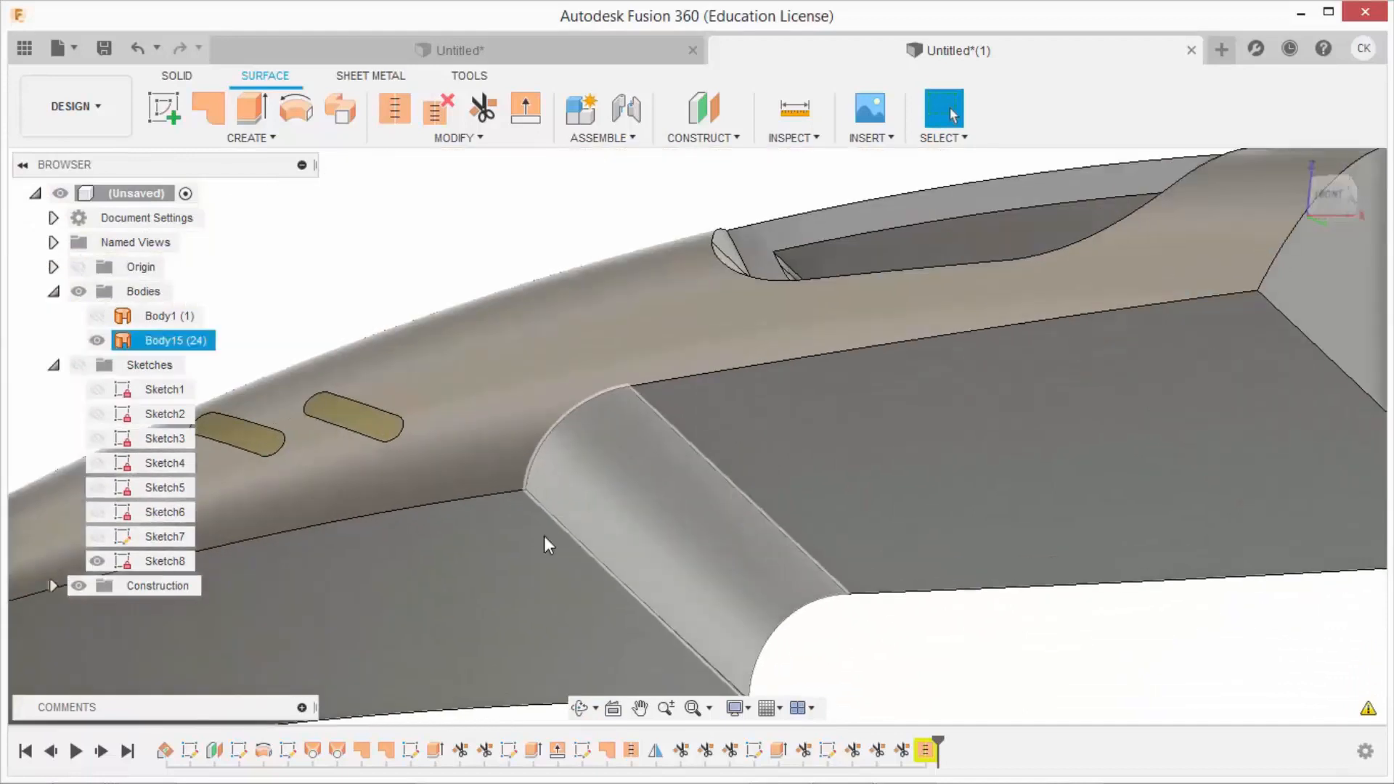
pyautogui.scroll(8, 544, 536)
pyautogui.keyDown('shift'); pyautogui.moveTo(391, 326); pyautogui.dragTo(421, 327, button='middle'); pyautogui.keyUp('shift')
pyautogui.scroll(-5, 544, 494)
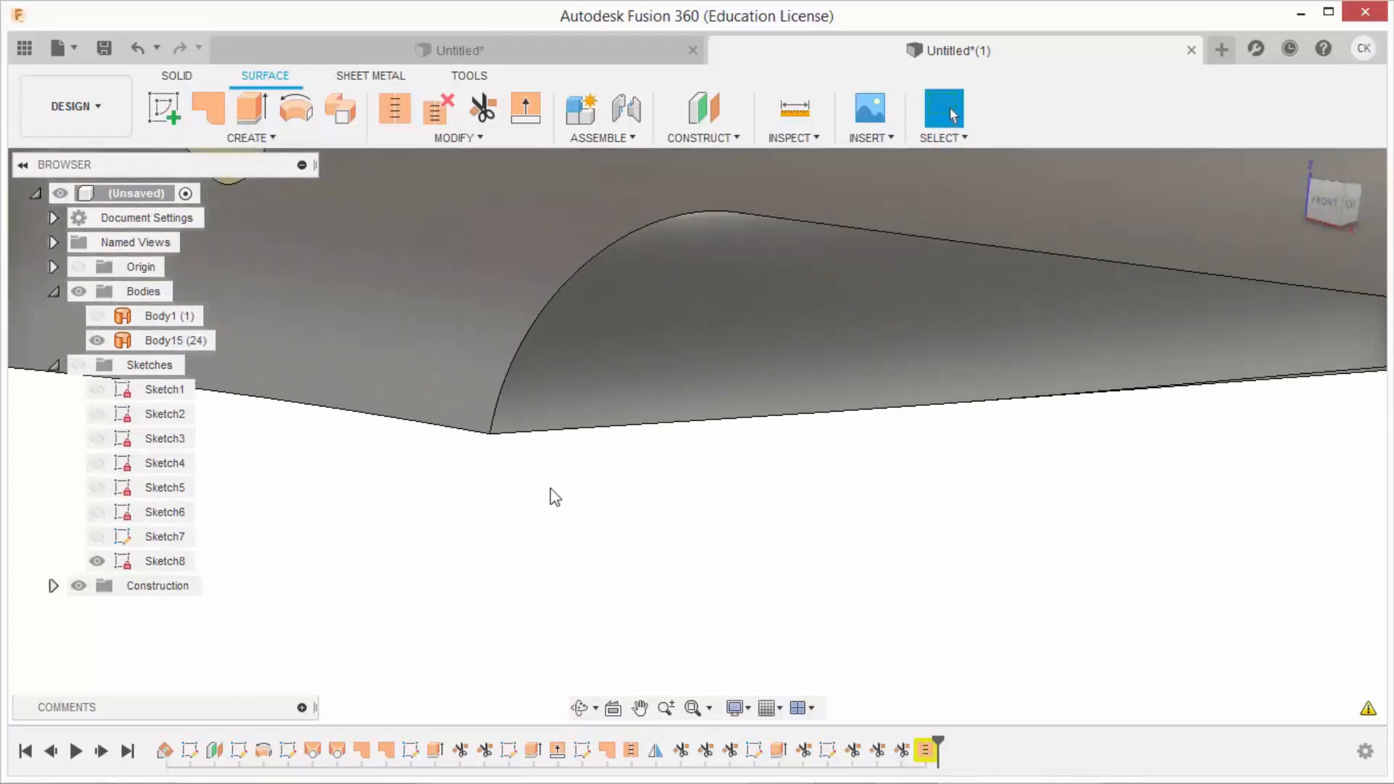
pyautogui.scroll(-5, 567, 494)
pyautogui.click(210, 72)
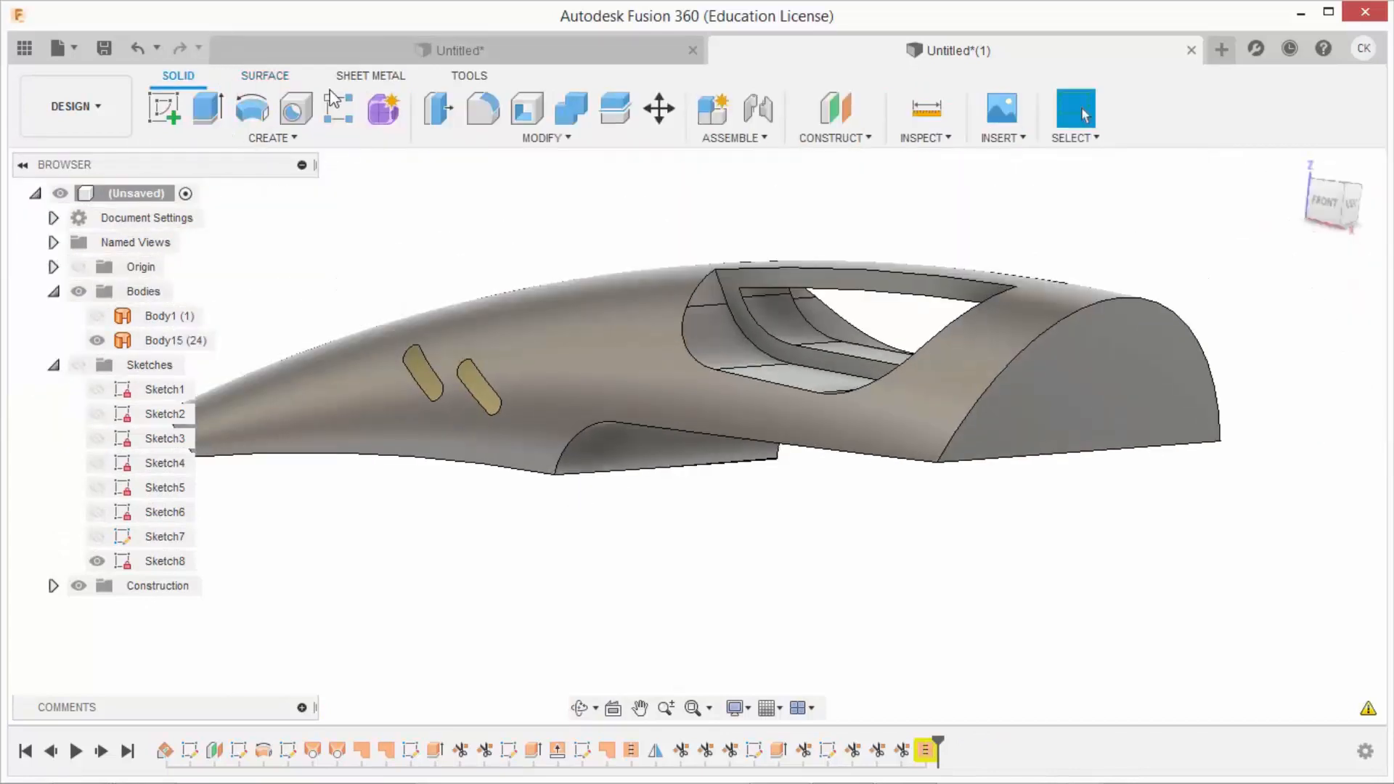
pyautogui.click(483, 111)
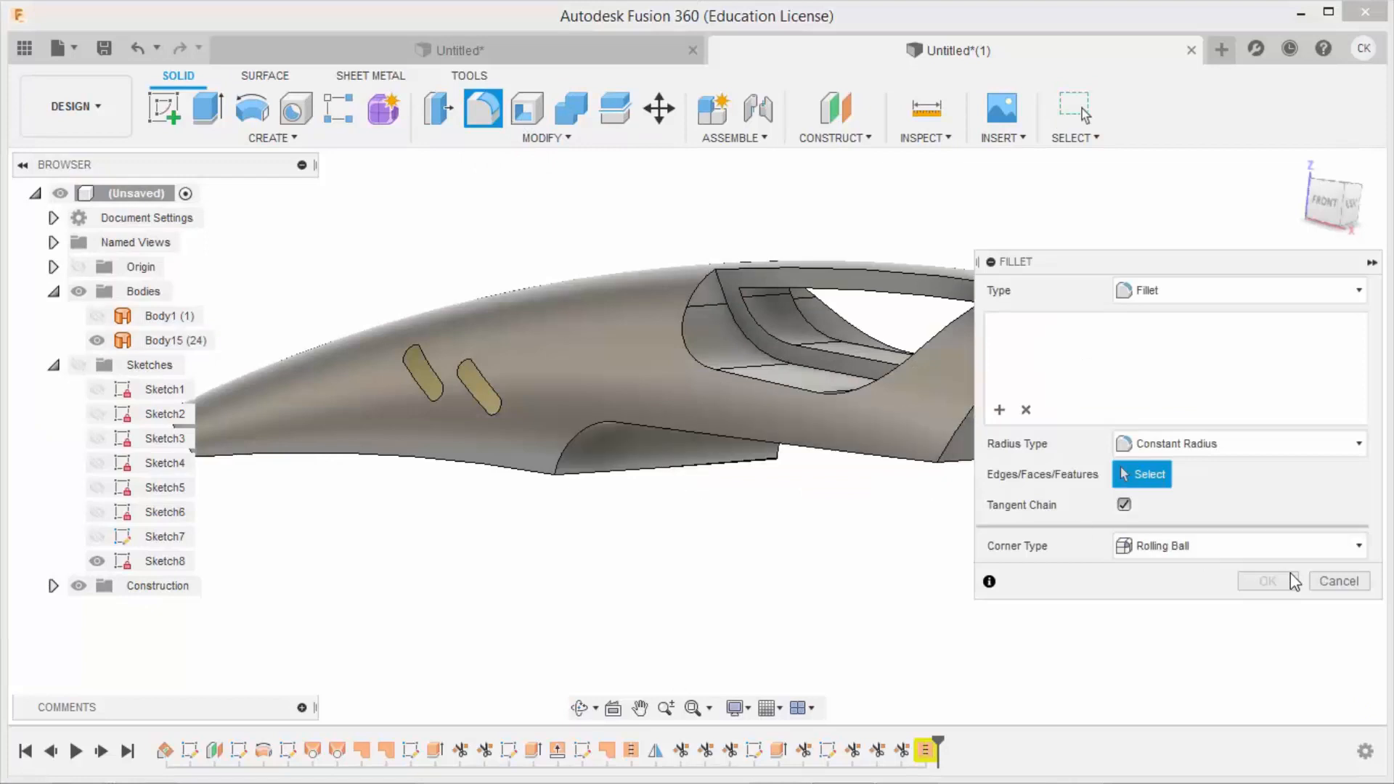
pyautogui.click(1339, 581)
pyautogui.keyDown('shift'); pyautogui.moveTo(862, 504); pyautogui.dragTo(669, 445, button='middle'); pyautogui.keyUp('shift')
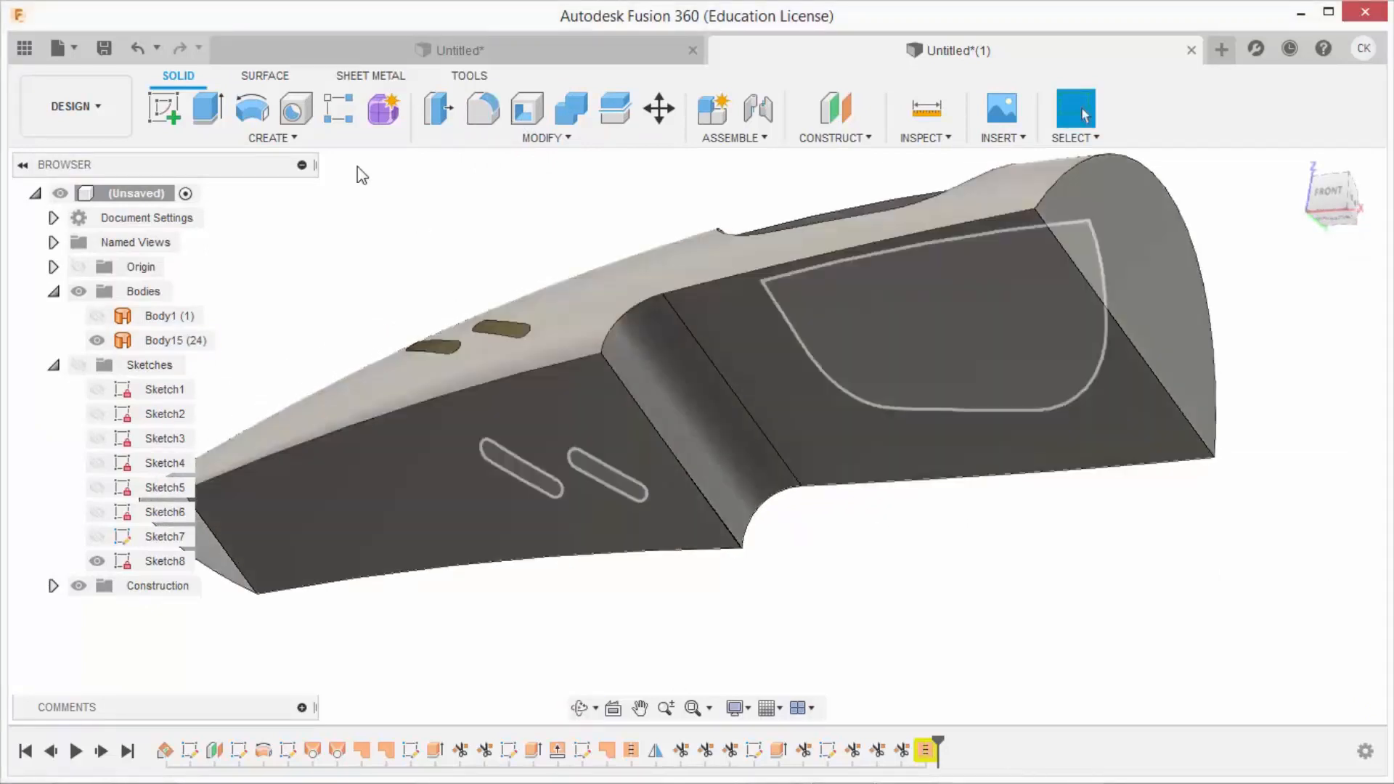
# Undo the stitch of all the surface bodies
pyautogui.click(137, 48)
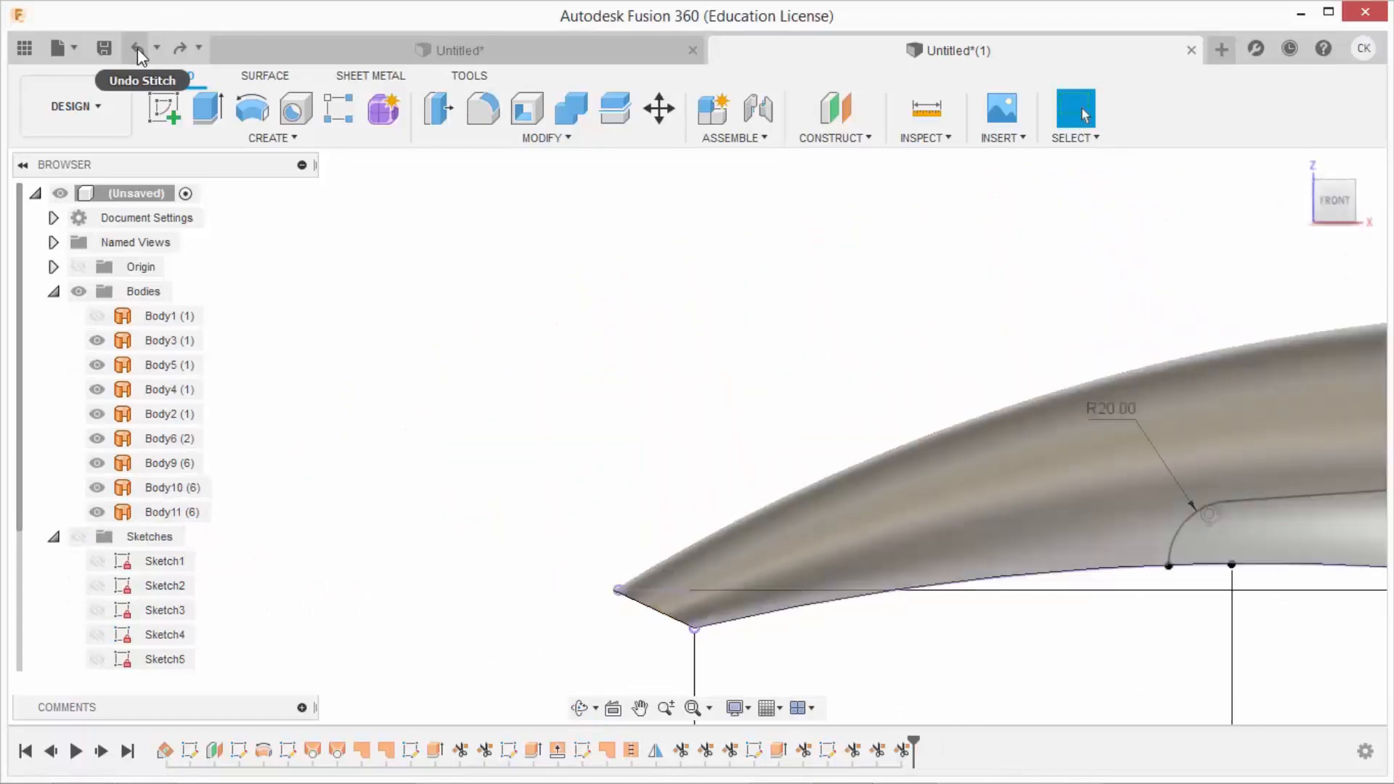
pyautogui.click(138, 48)
# Reopen Sketch4 and delete the coincident constraint at the lower endpoint of the step's R20 arc
pyautogui.scroll(10, 726, 481)
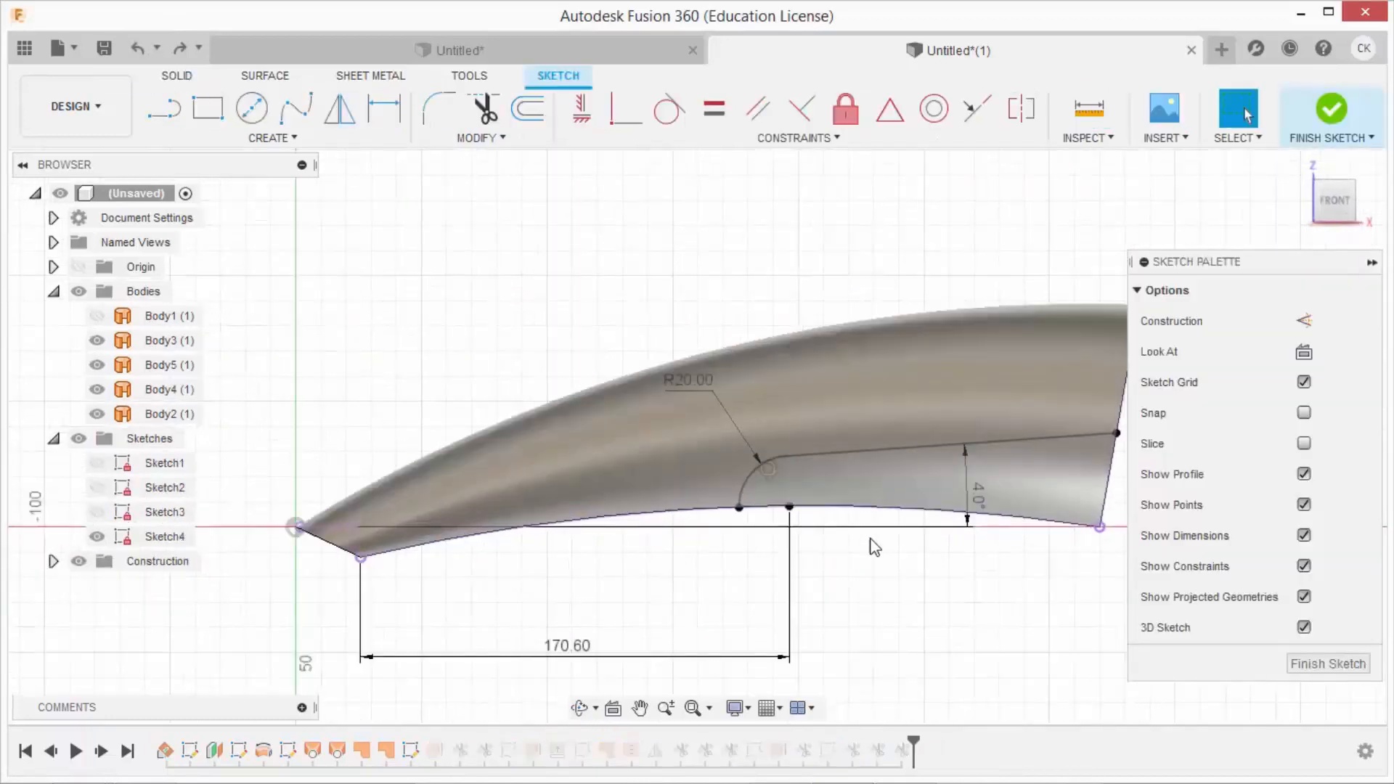
pyautogui.scroll(3, 691, 499)
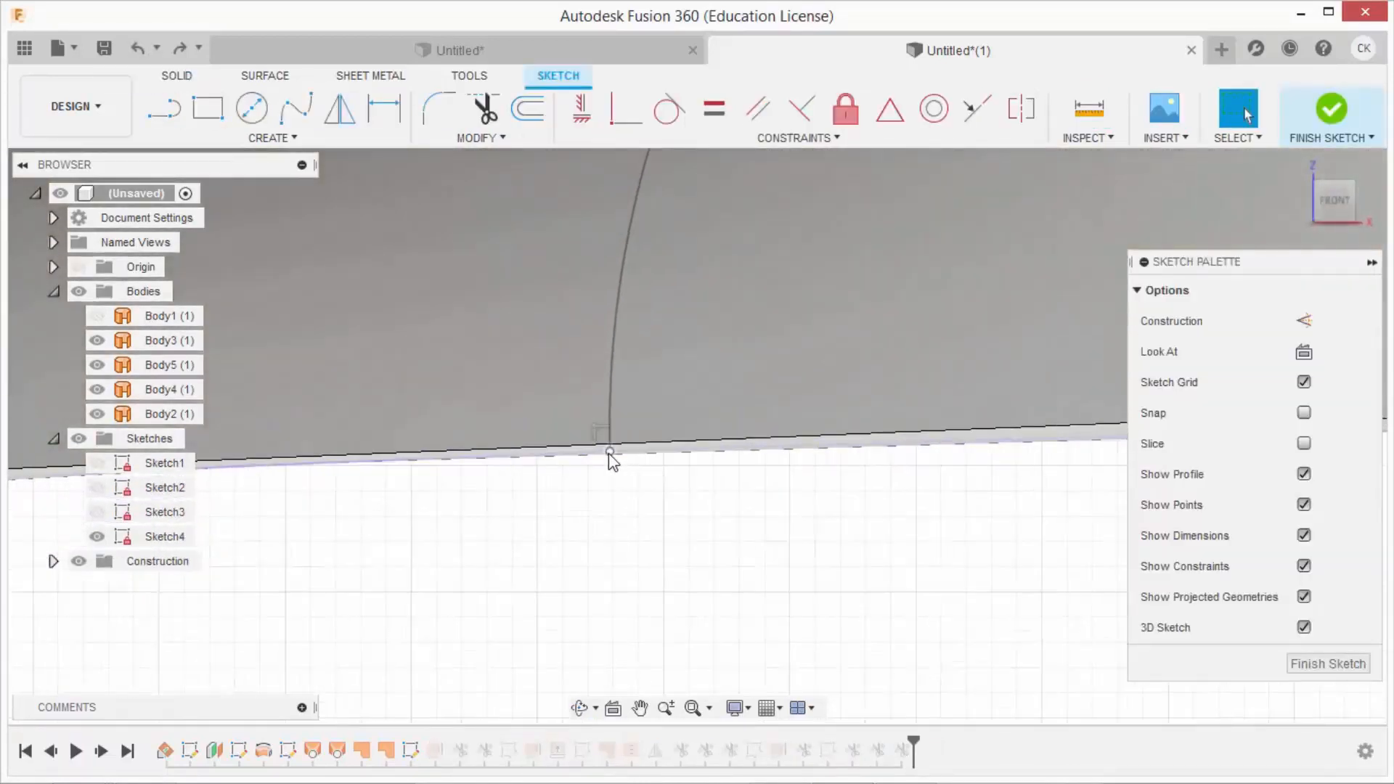
pyautogui.click(610, 451)
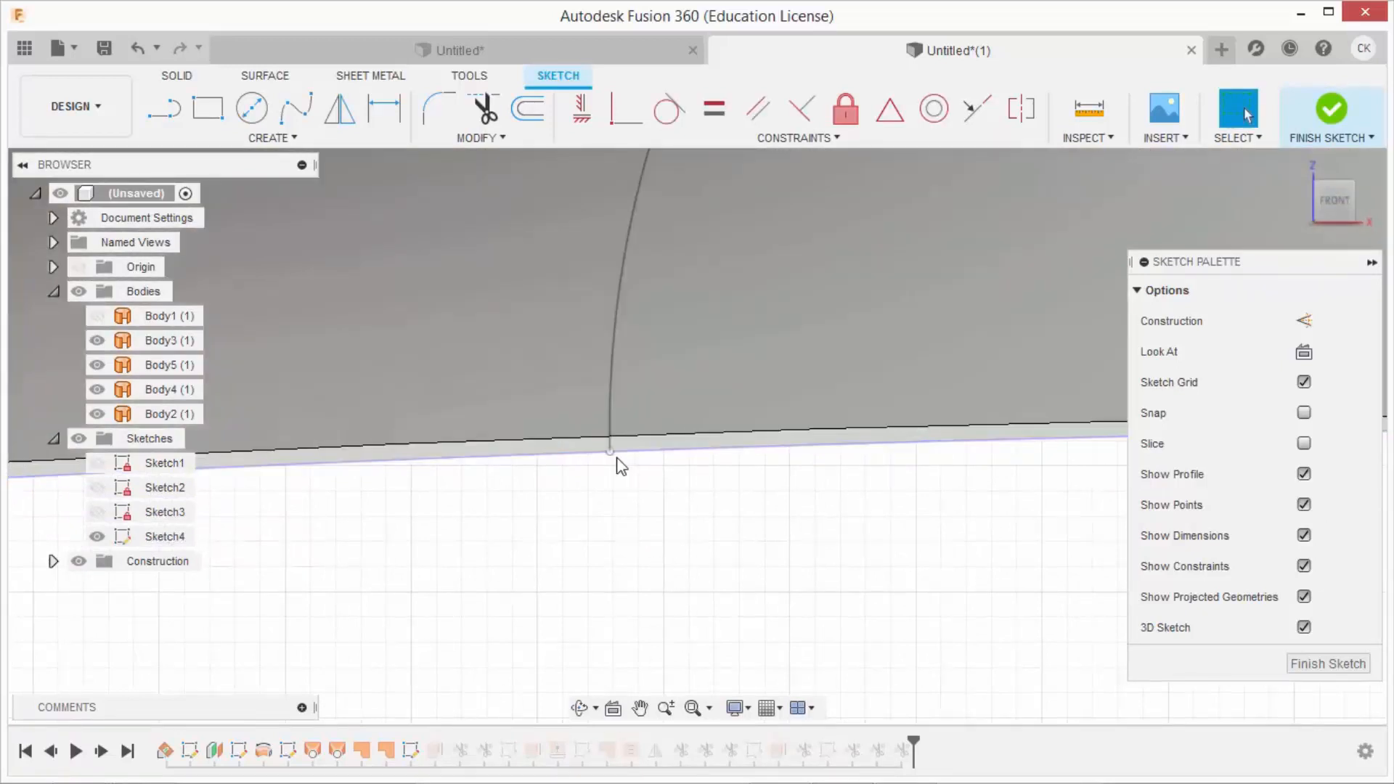
# Constrain the R20 arc's lower endpoint coincident with the handle body's lower edge and finish the sketch
pyautogui.keyDown('ctrl'); pyautogui.click(626, 435); pyautogui.keyUp('ctrl')
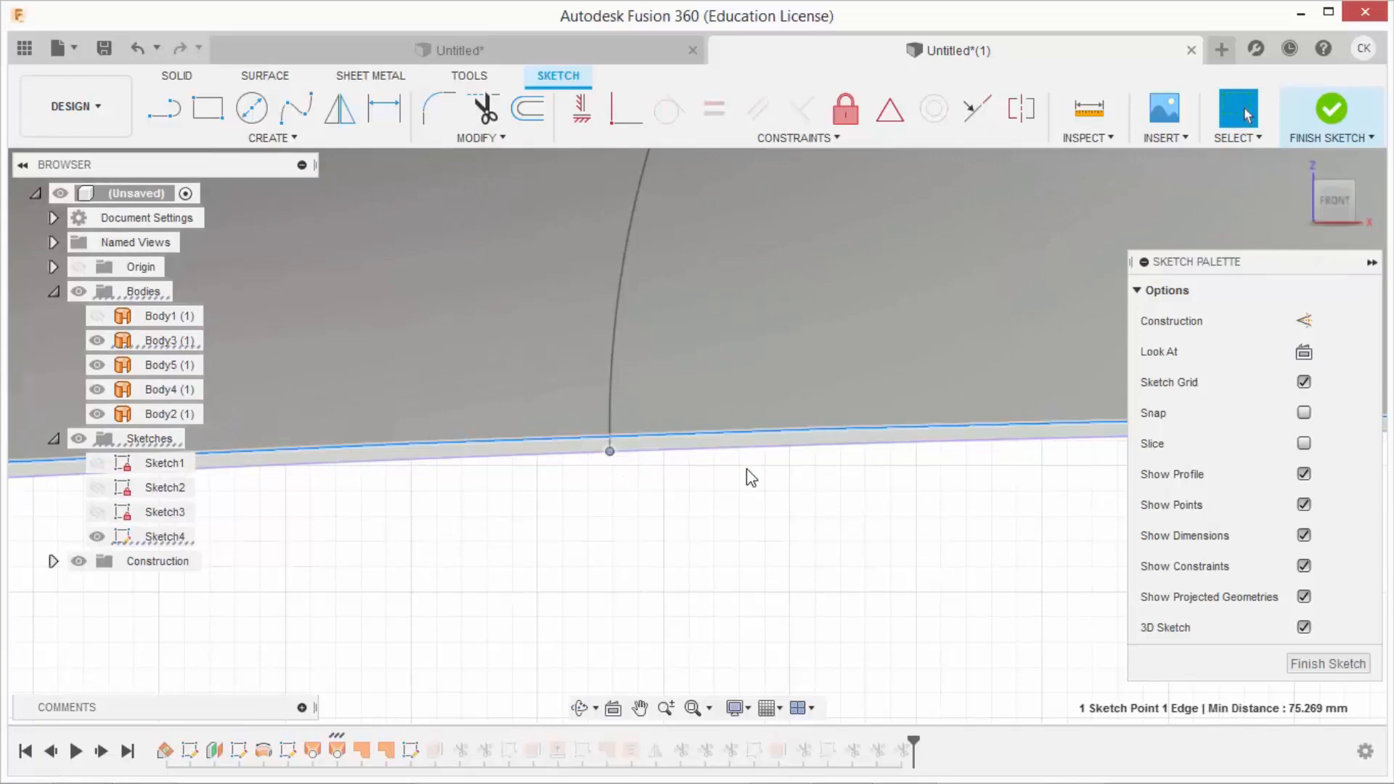
pyautogui.click(746, 470)
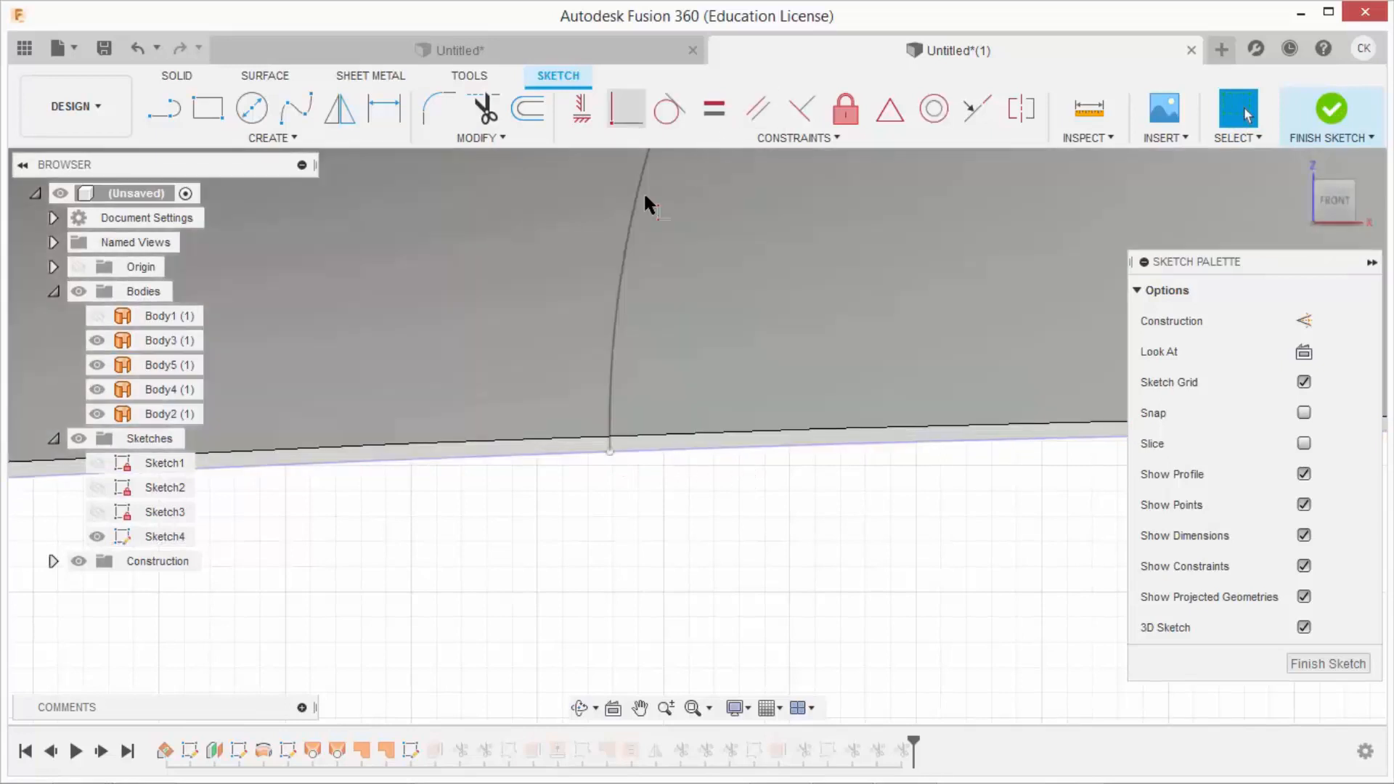
pyautogui.click(681, 436)
pyautogui.click(610, 451)
pyautogui.scroll(-8, 638, 515)
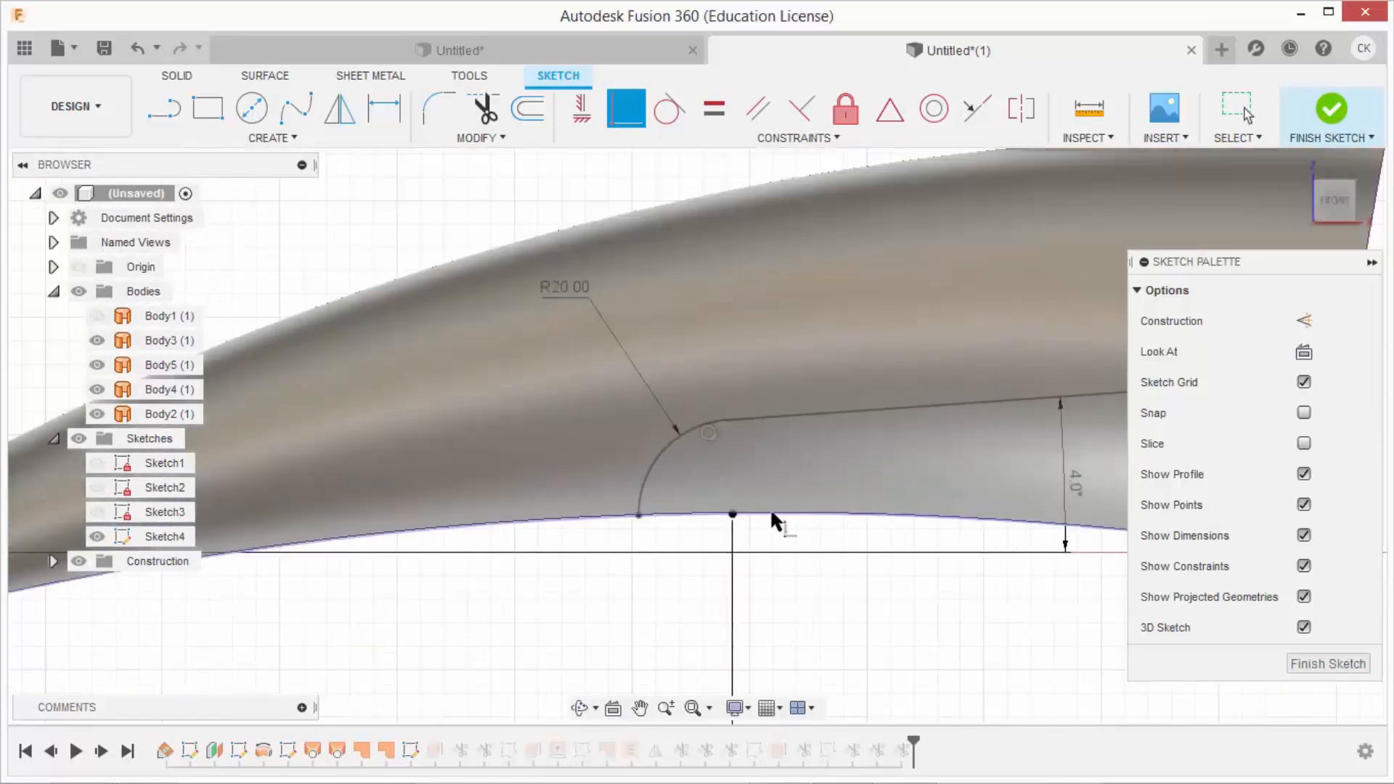
pyautogui.click(1307, 141)
# Delete the failing SurfaceTrim9 feature from the end of the history
pyautogui.moveTo(1152, 352)
pyautogui.keyDown('shift'); pyautogui.mouseDown(button='middle')
pyautogui.moveTo(996, 398)
pyautogui.moveTo(995, 364)
pyautogui.moveTo(977, 367)
pyautogui.mouseUp(button='middle'); pyautogui.keyUp('shift')
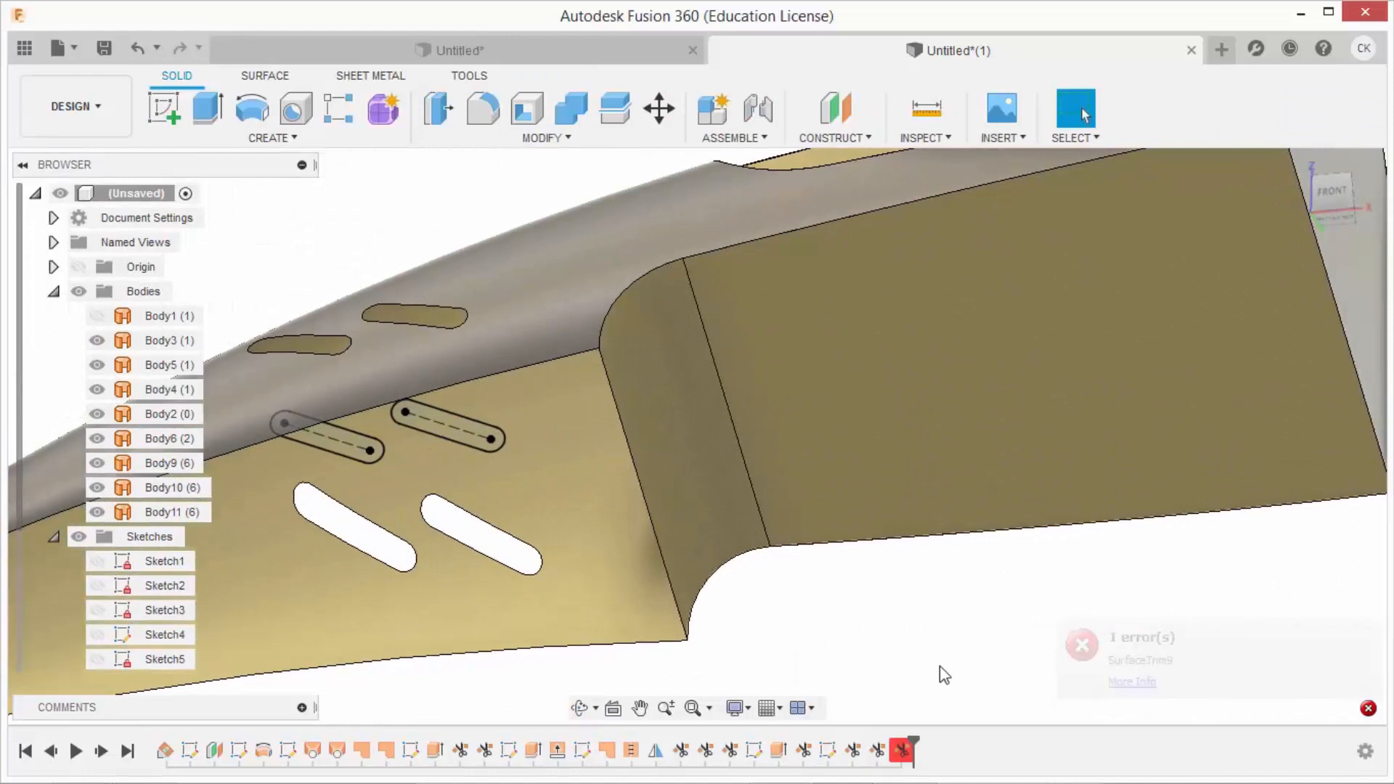
pyautogui.rightClick(905, 737)
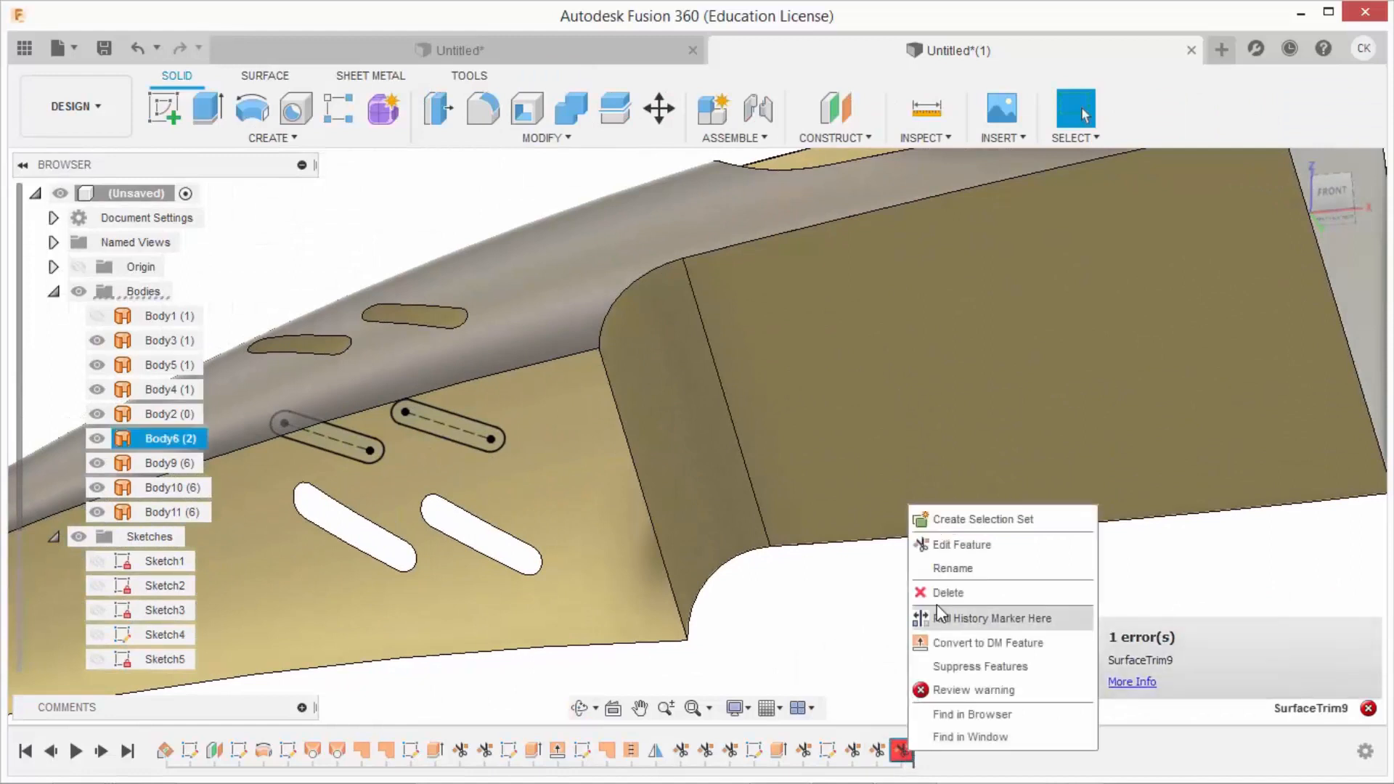
pyautogui.click(942, 614)
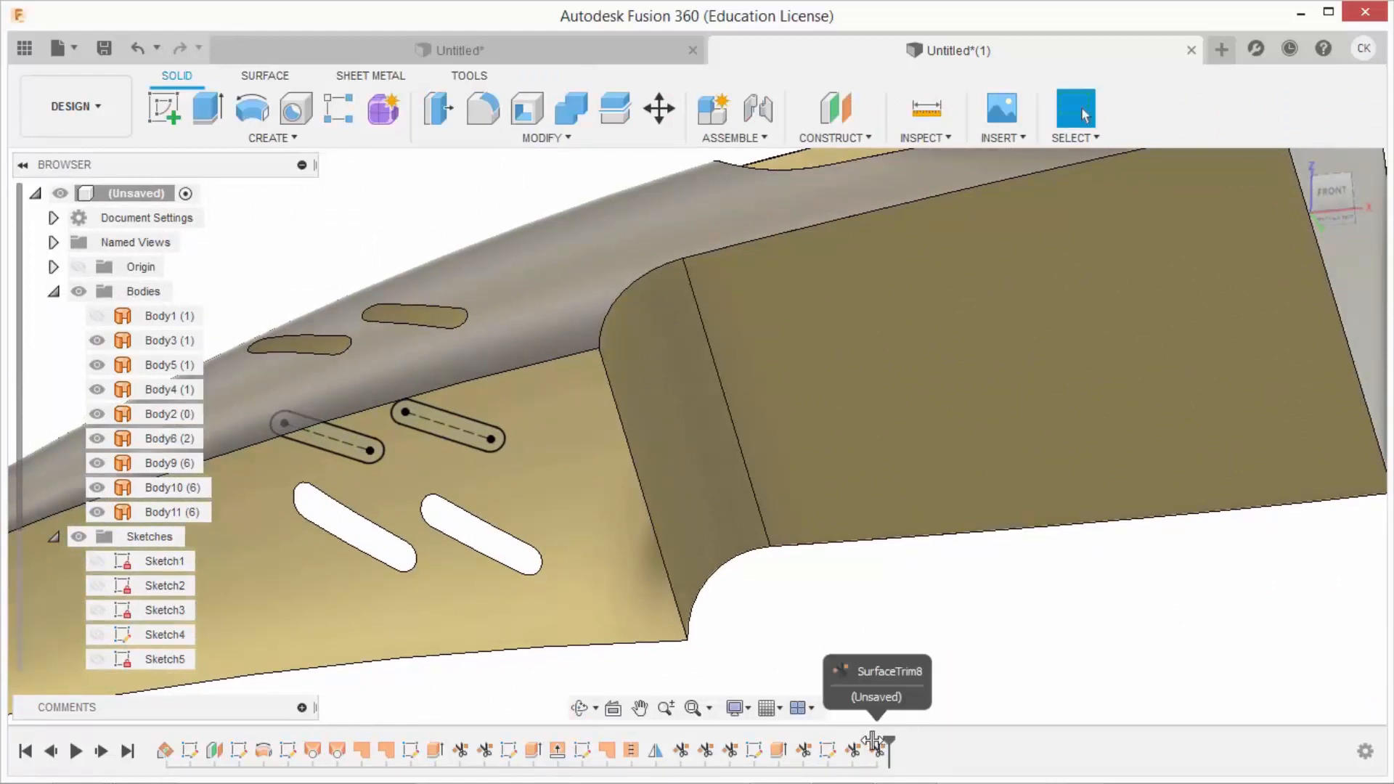
# Examine the underside of the step and the corner where its curved face meets the handle body
pyautogui.moveTo(825, 726)
pyautogui.keyDown('shift'); pyautogui.mouseDown(button='middle')
pyautogui.moveTo(878, 669)
pyautogui.moveTo(835, 737)
pyautogui.mouseUp(button='middle'); pyautogui.keyUp('shift')
pyautogui.moveTo(905, 752); pyautogui.dragTo(916, 754)
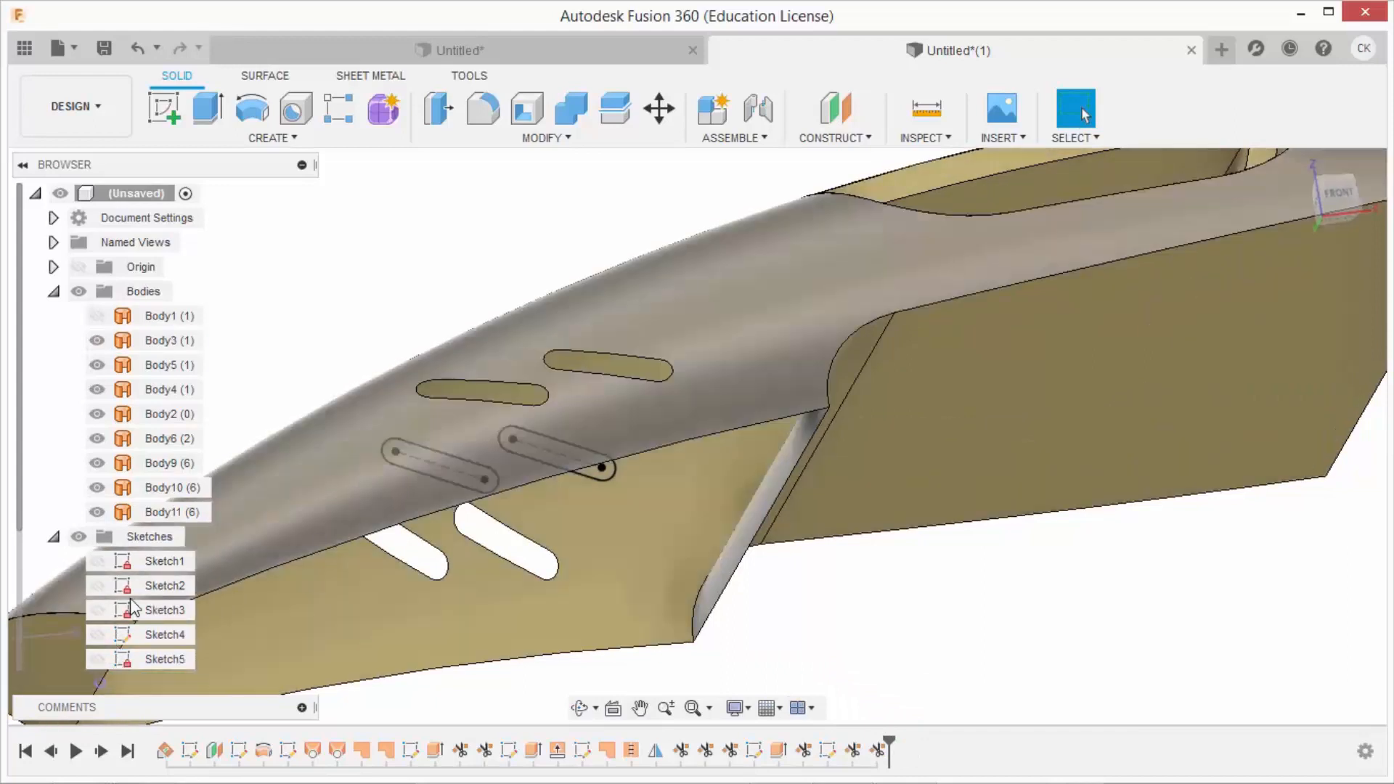
pyautogui.click(99, 634)
pyautogui.moveTo(865, 619)
pyautogui.keyDown('shift'); pyautogui.mouseDown(button='middle')
pyautogui.moveTo(859, 548)
pyautogui.moveTo(784, 520)
pyautogui.moveTo(741, 567)
pyautogui.moveTo(732, 558)
pyautogui.mouseUp(button='middle'); pyautogui.keyUp('shift')
pyautogui.scroll(6, 603, 336)
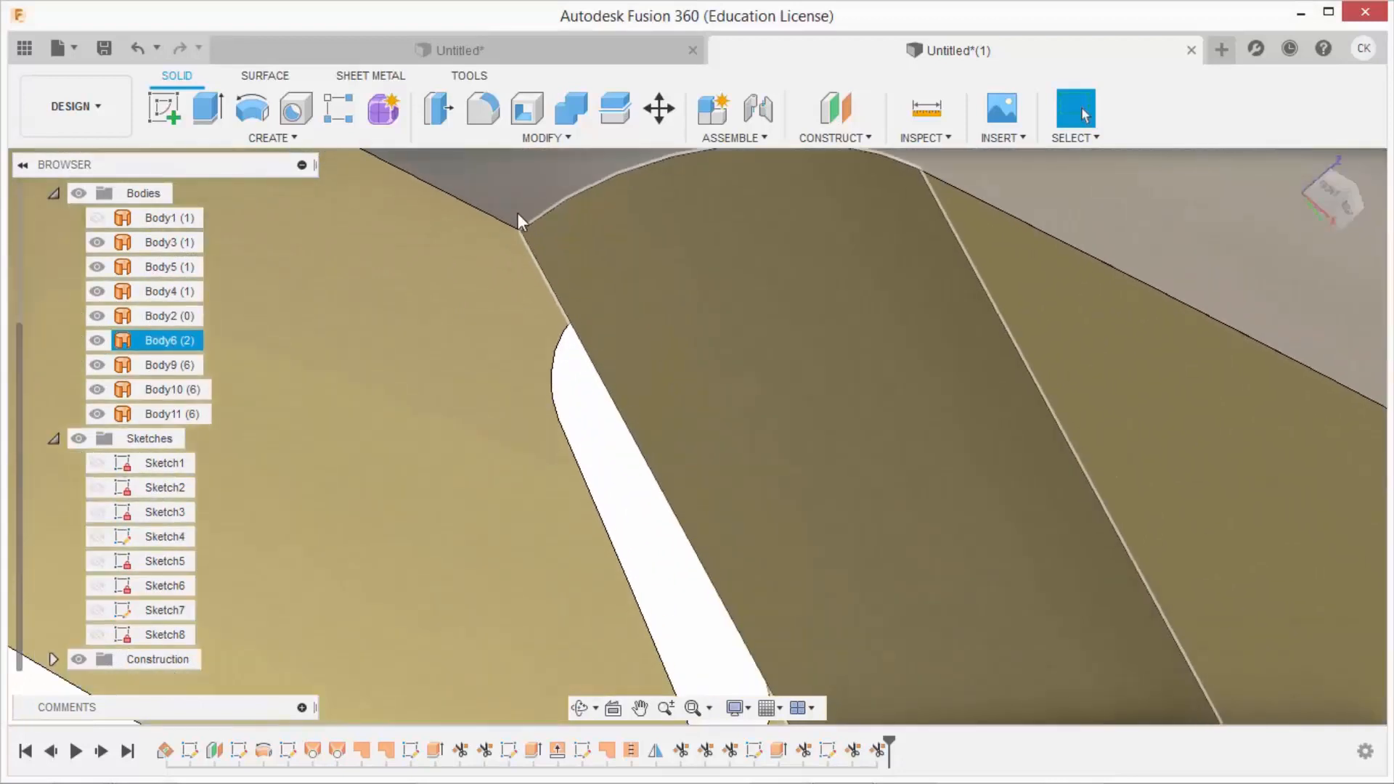
pyautogui.scroll(-8, 639, 334)
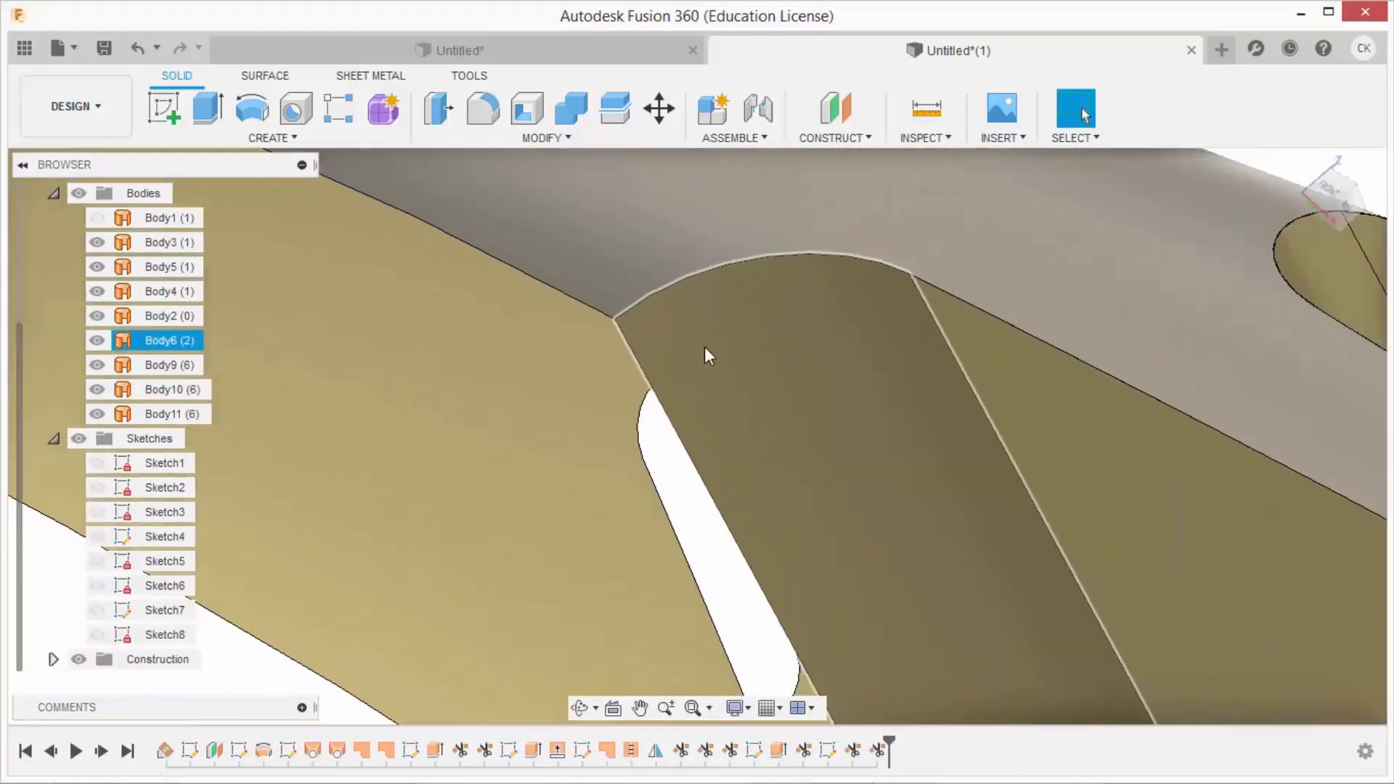
pyautogui.scroll(-3, 719, 363)
pyautogui.keyDown('shift'); pyautogui.moveTo(721, 370); pyautogui.dragTo(869, 358, button='middle'); pyautogui.keyUp('shift')
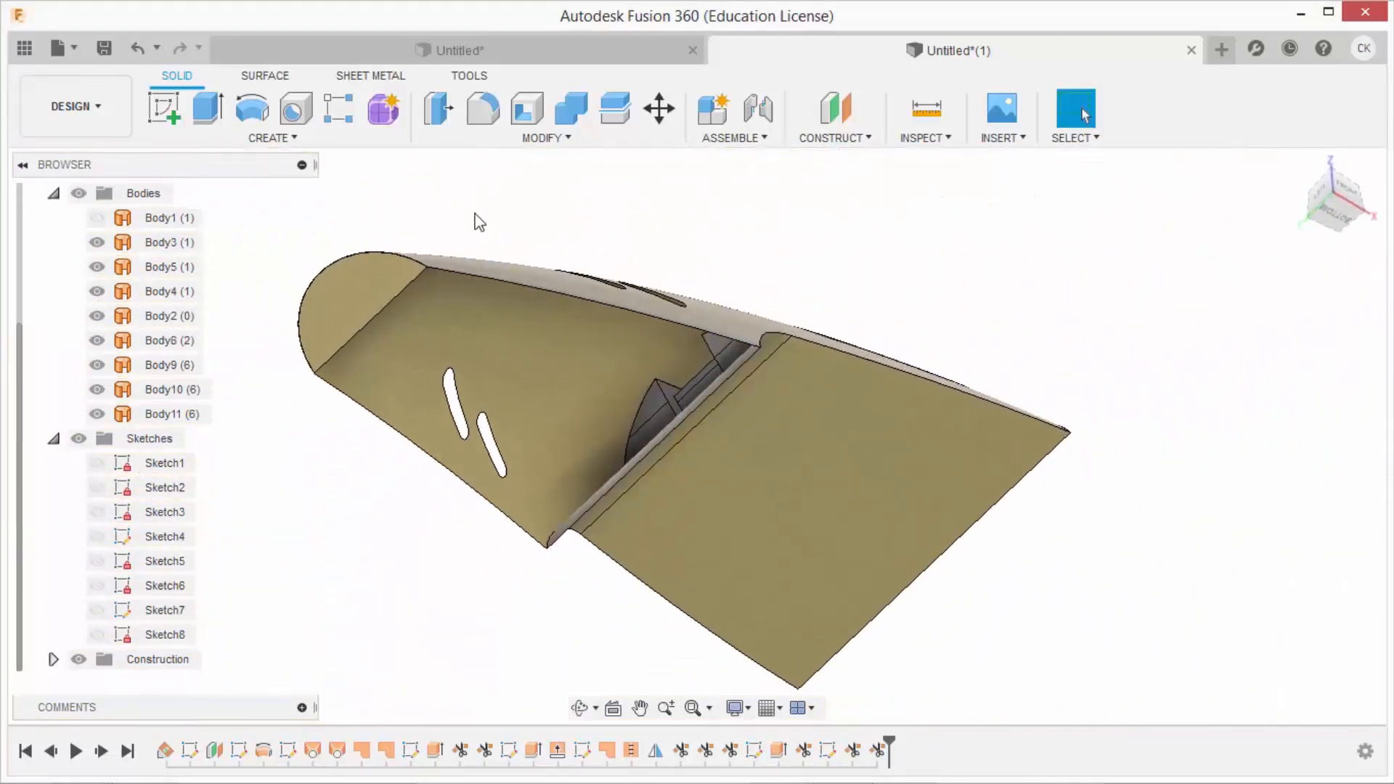
# Loft a new surface body from the tip cap's straight edge to the step's lower edge, using the handle's two lower edges as rails
pyautogui.click(265, 76)
pyautogui.click(250, 138)
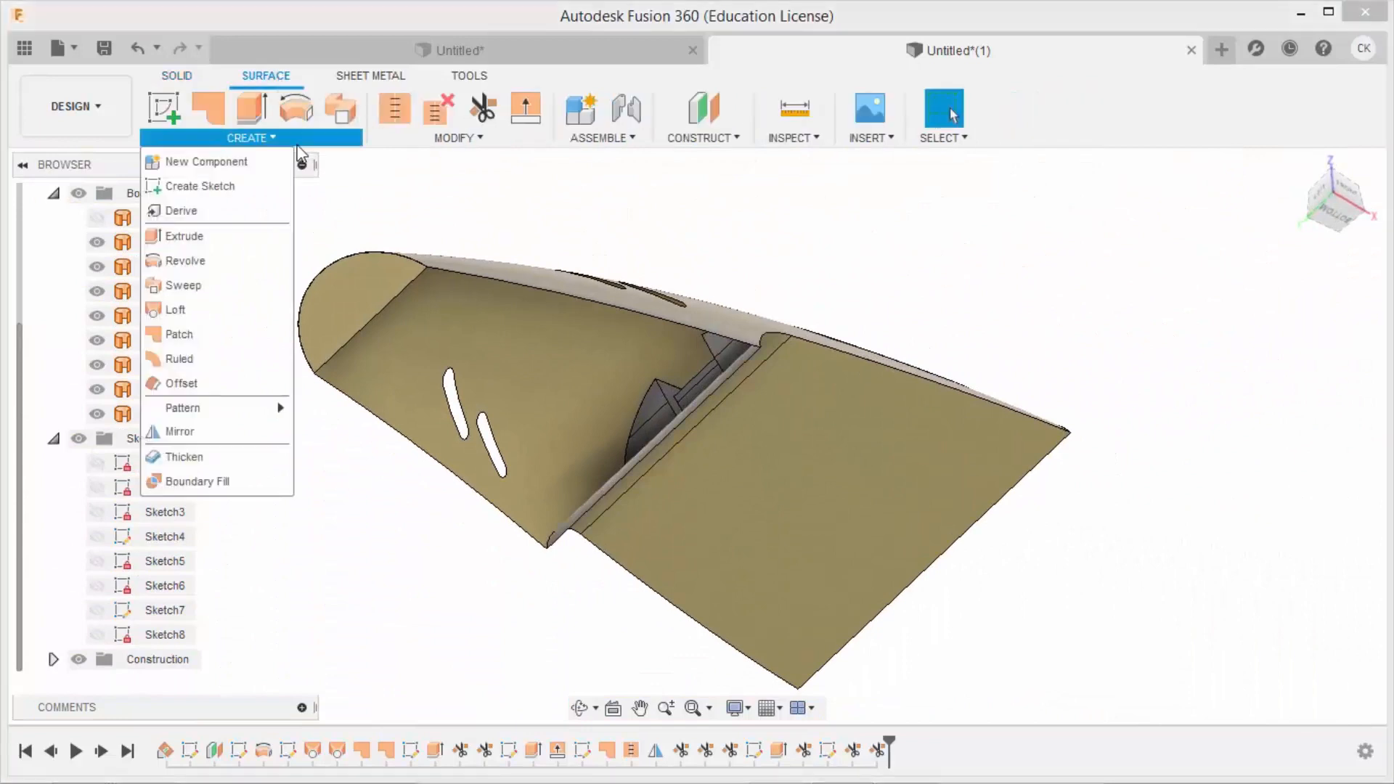
pyautogui.click(189, 309)
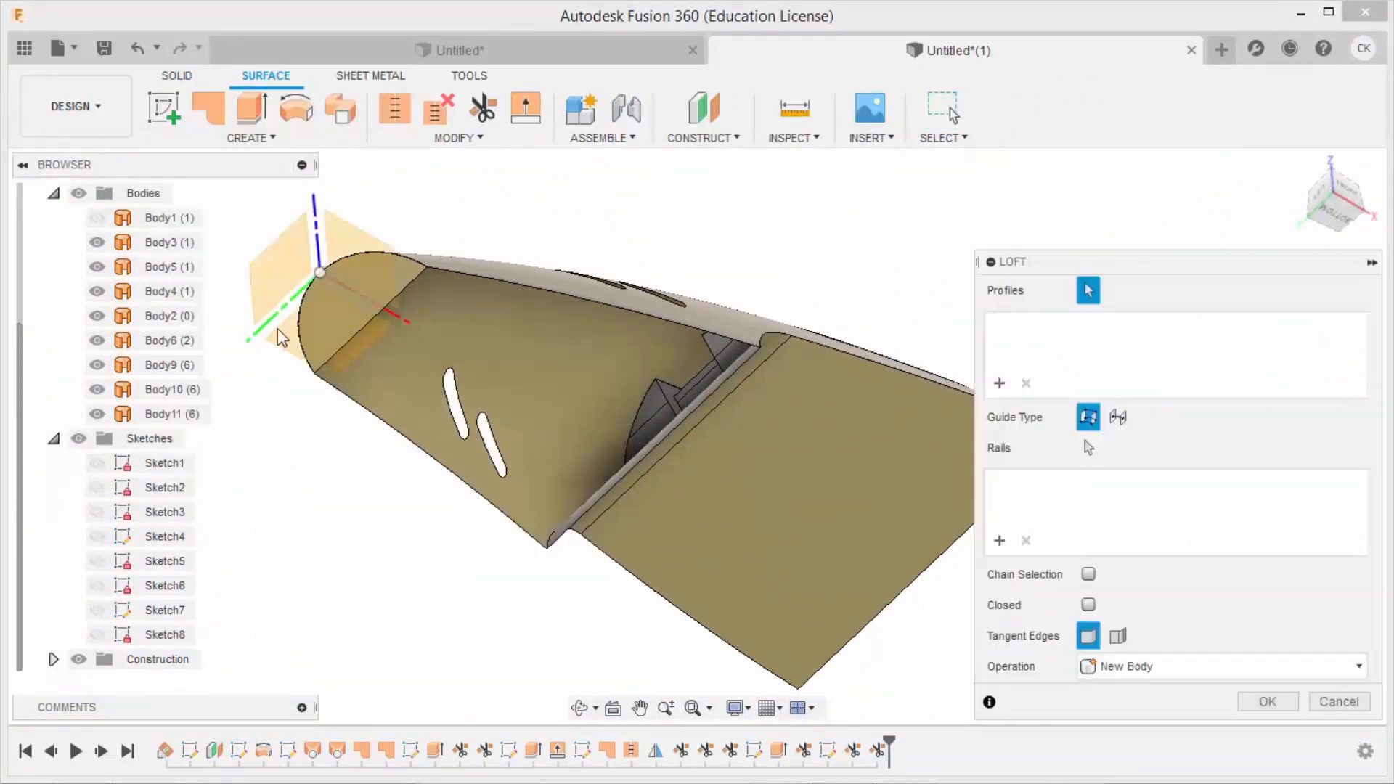
pyautogui.click(401, 305)
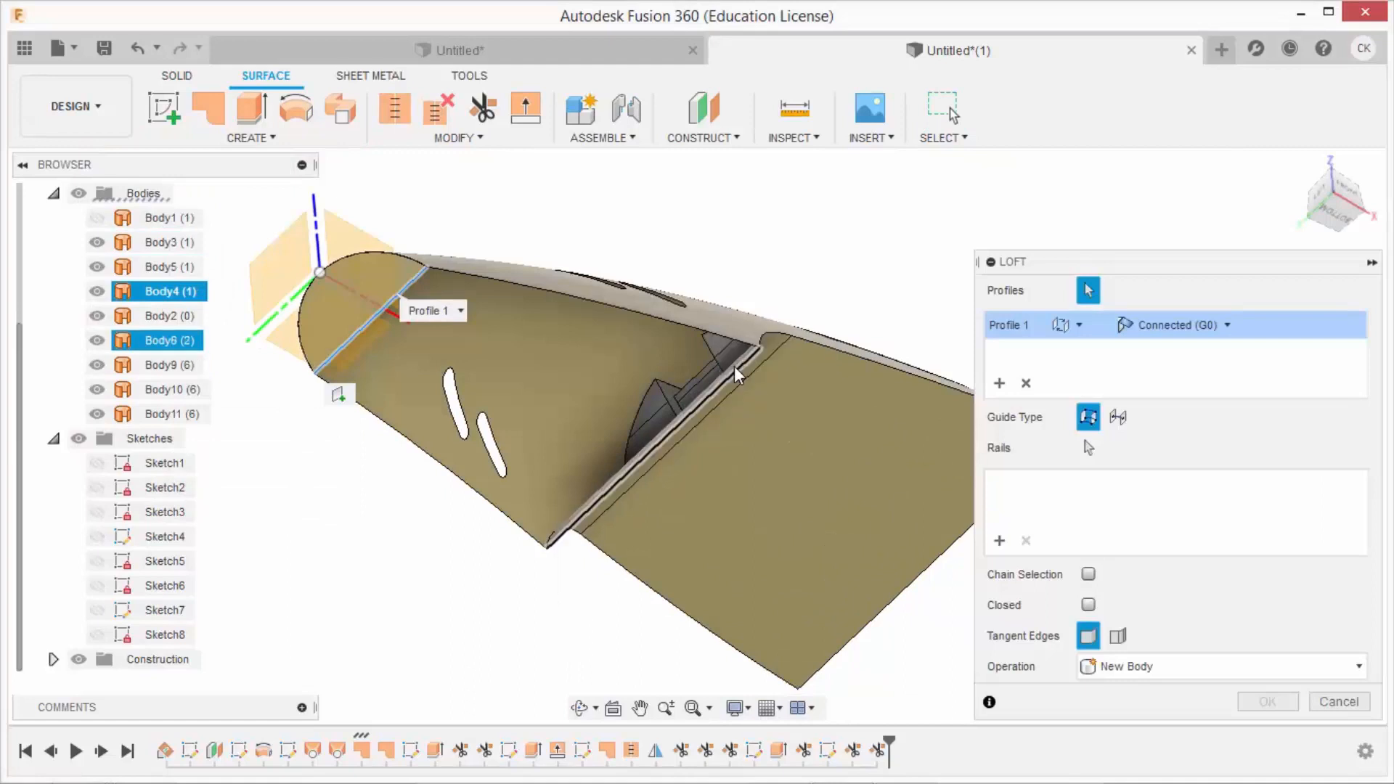
pyautogui.click(758, 377)
pyautogui.click(1088, 449)
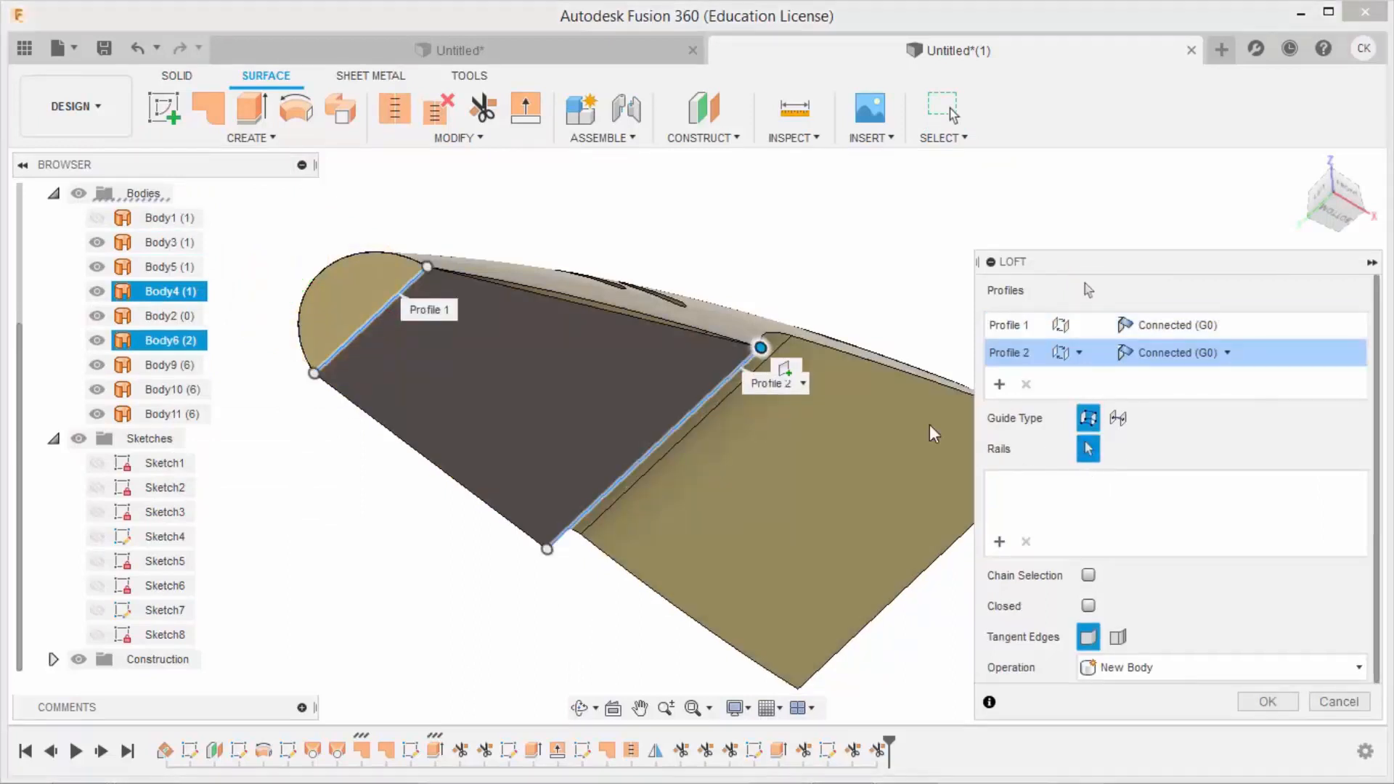
pyautogui.click(686, 338)
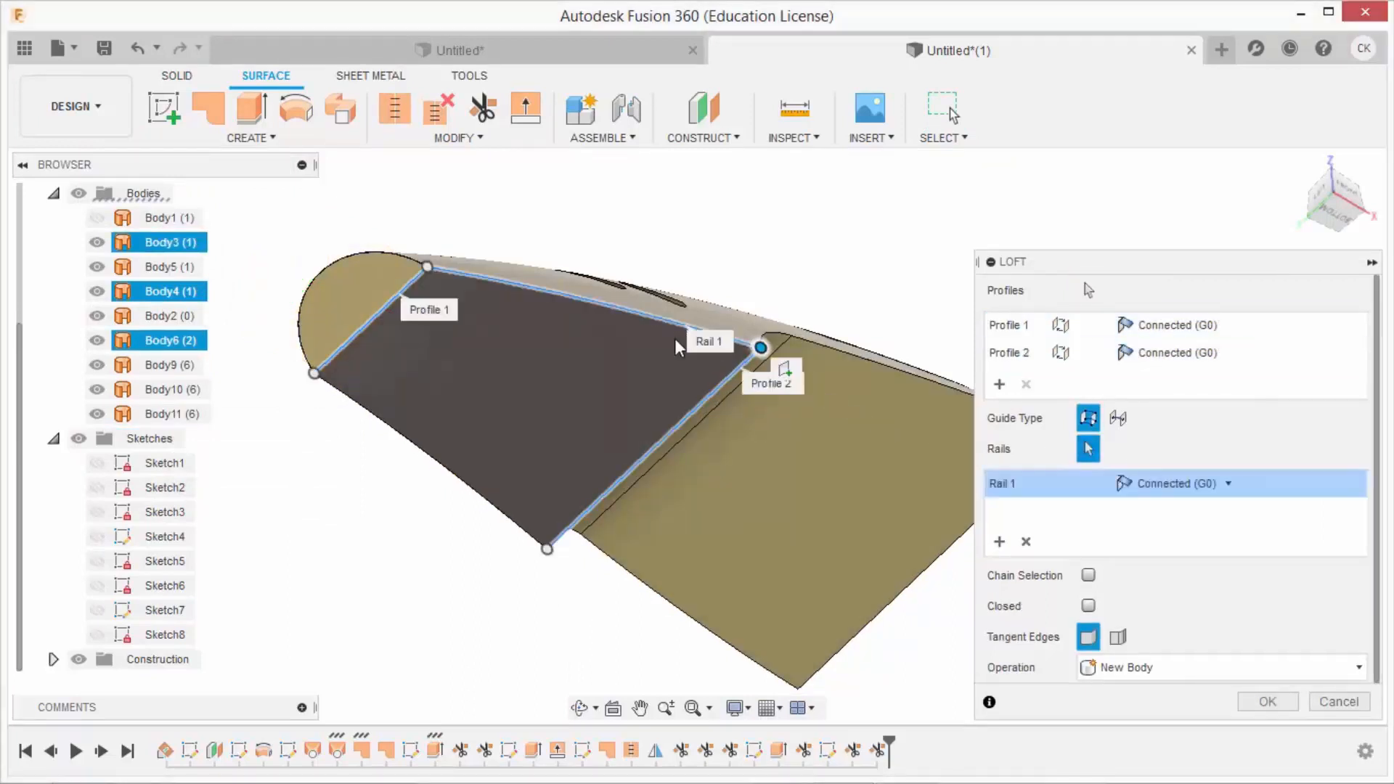
pyautogui.click(467, 490)
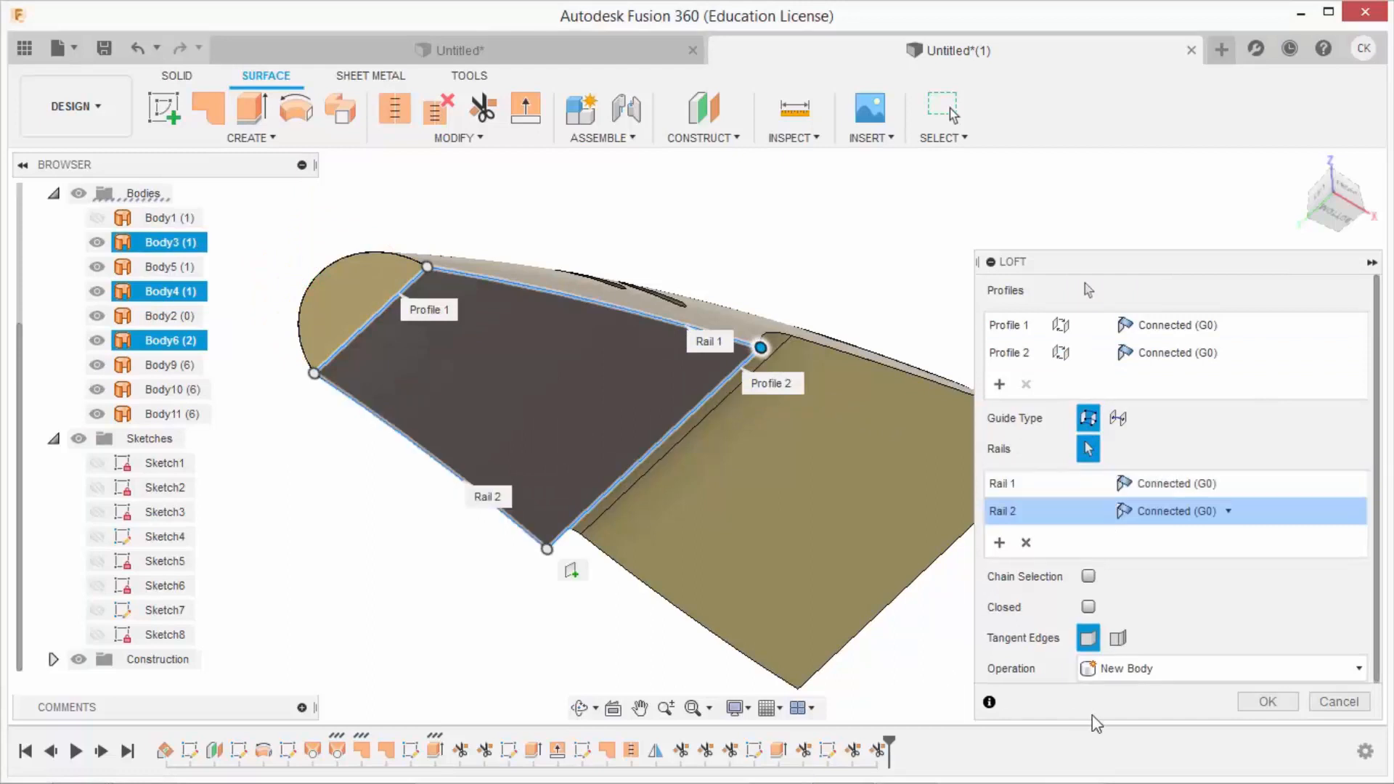
pyautogui.click(1246, 705)
# Stitch all the visible surface bodies of the handle together, including the new underside loft
pyautogui.keyDown('shift'); pyautogui.moveTo(1014, 323); pyautogui.dragTo(826, 413, button='middle'); pyautogui.keyUp('shift')
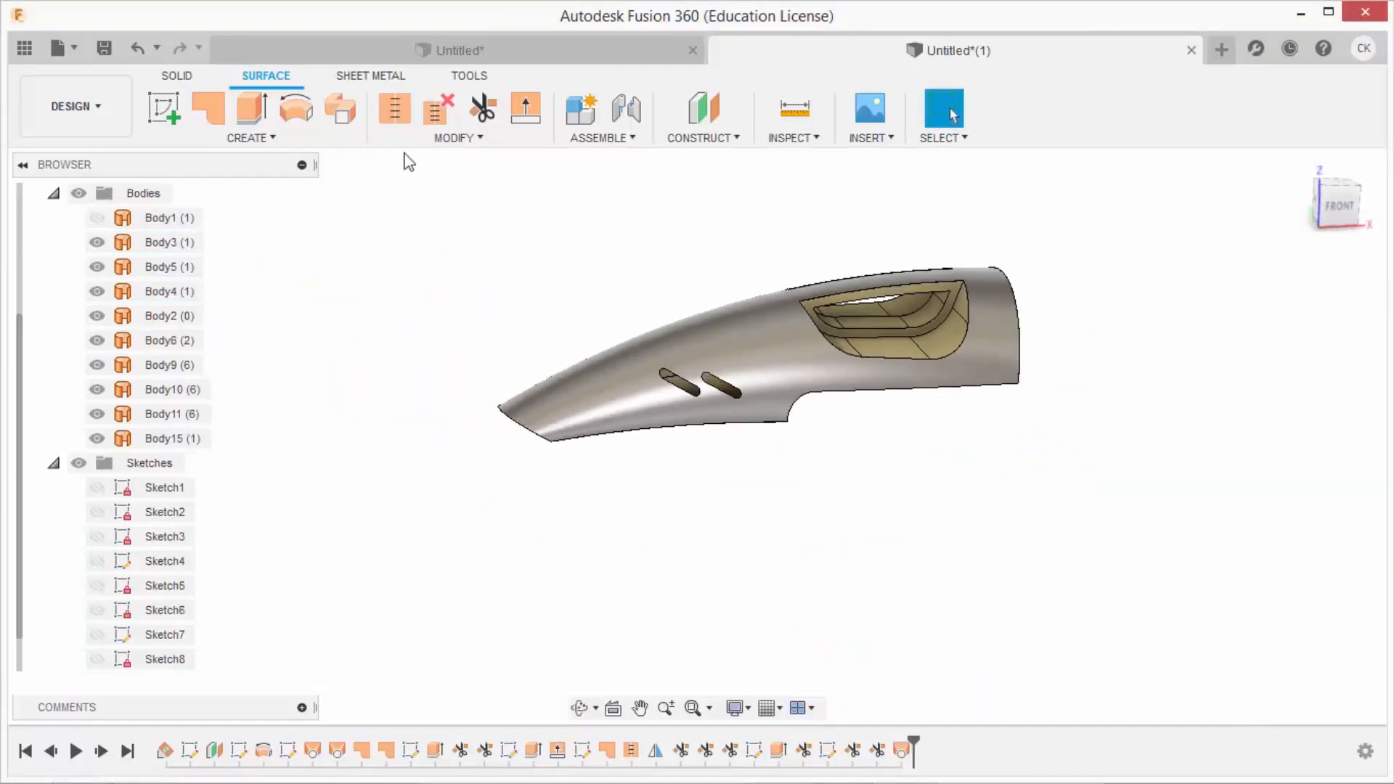
pyautogui.click(394, 110)
pyautogui.moveTo(930, 365); pyautogui.dragTo(556, 483)
pyautogui.click(1267, 701)
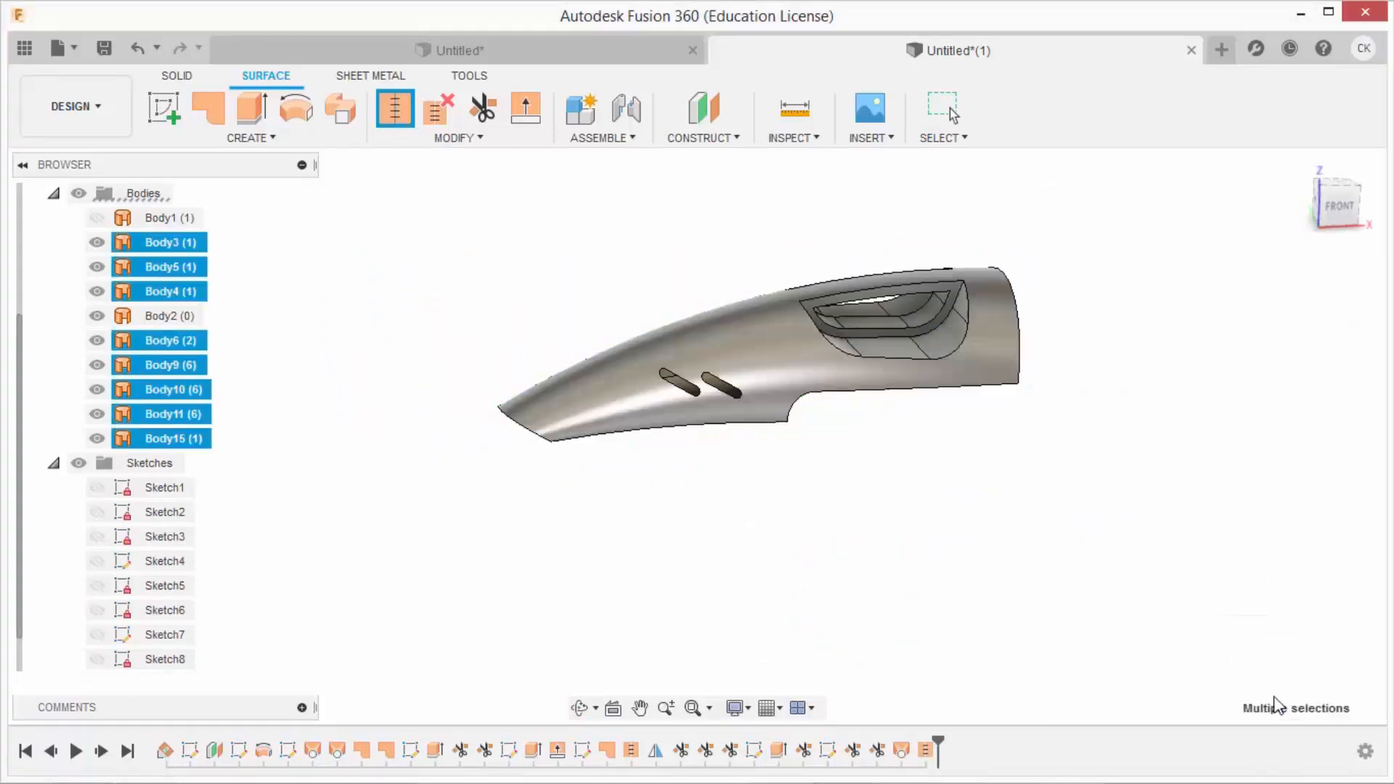
# Fillet the inner window's sharp corner edge at the handle's wide end with an 8 mm radius
pyautogui.keyDown('shift'); pyautogui.moveTo(1082, 346); pyautogui.dragTo(1026, 270, button='middle'); pyautogui.keyUp('shift')
pyautogui.scroll(4, 1026, 270)
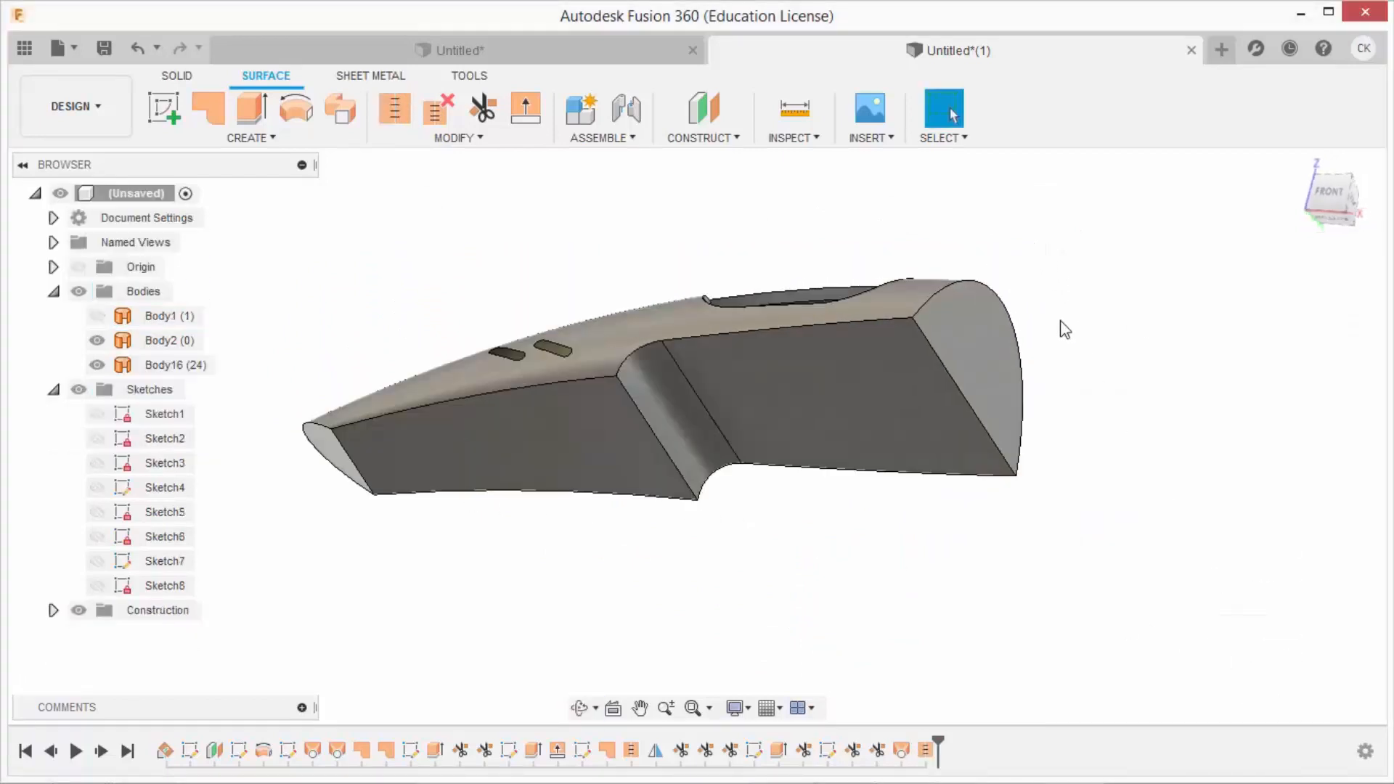
pyautogui.click(178, 76)
pyautogui.click(472, 116)
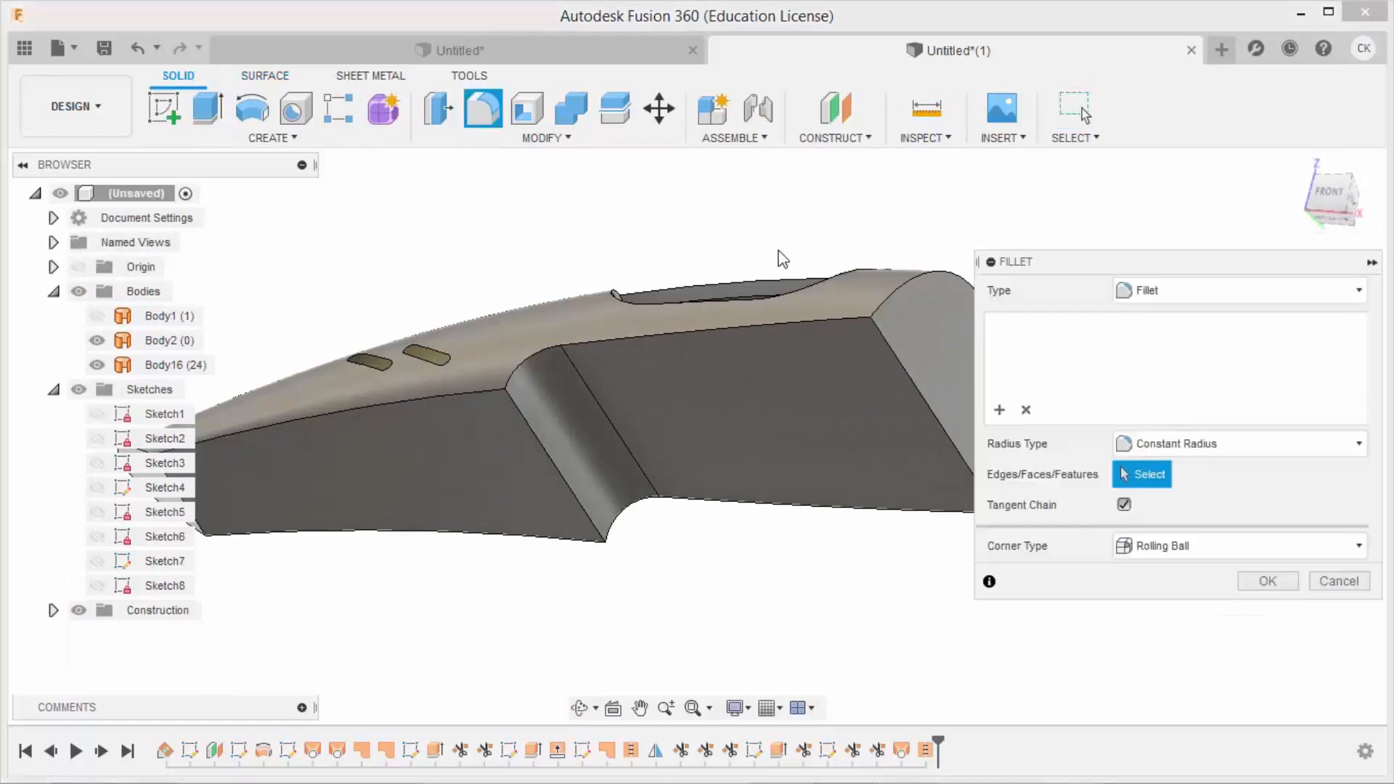
pyautogui.keyDown('shift'); pyautogui.moveTo(859, 327); pyautogui.dragTo(852, 293, button='middle'); pyautogui.keyUp('shift')
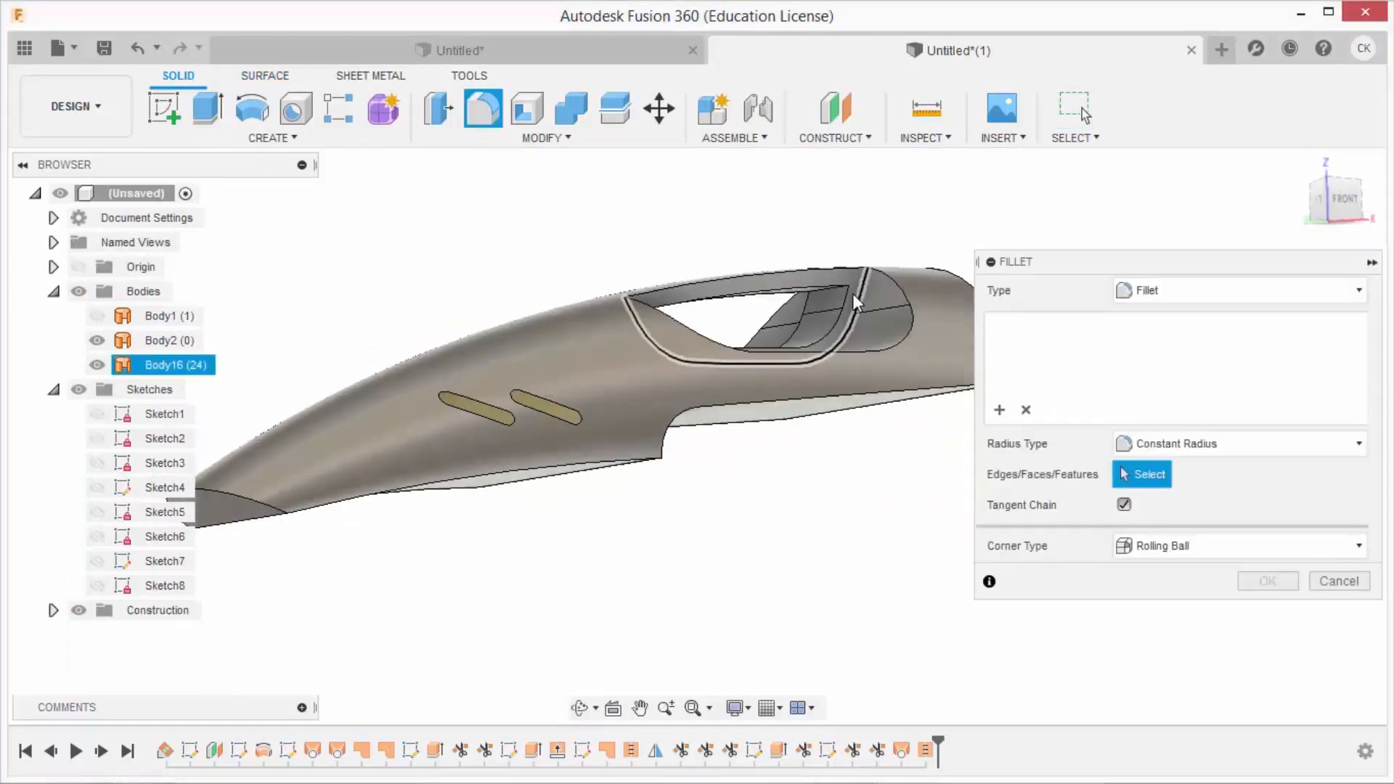
pyautogui.scroll(6, 842, 290)
pyautogui.click(777, 290)
pyautogui.write('8')
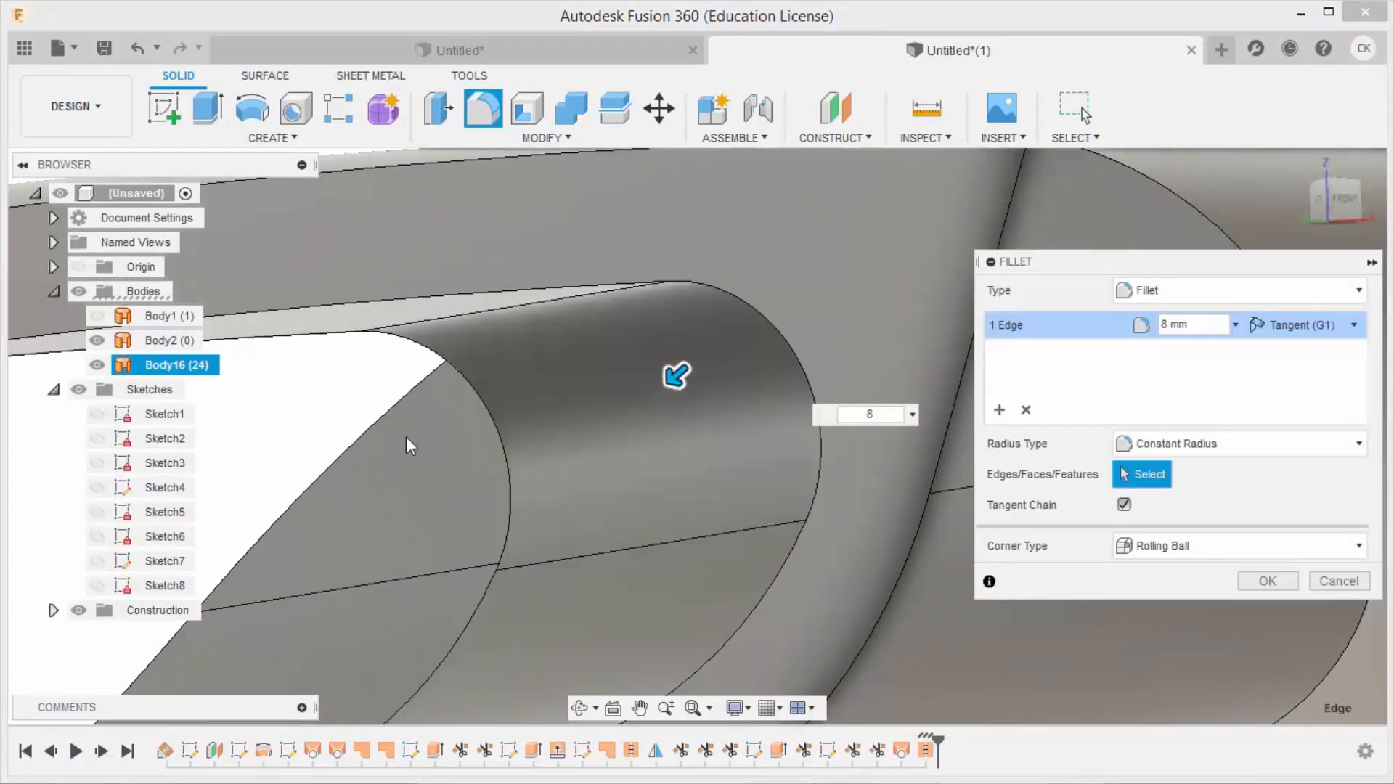
pyautogui.click(1265, 580)
# Fillet the inner window's remaining sharp corner edge at the end nearer the handle's tip
pyautogui.scroll(-4, 1031, 445)
pyautogui.scroll(-3, 1006, 432)
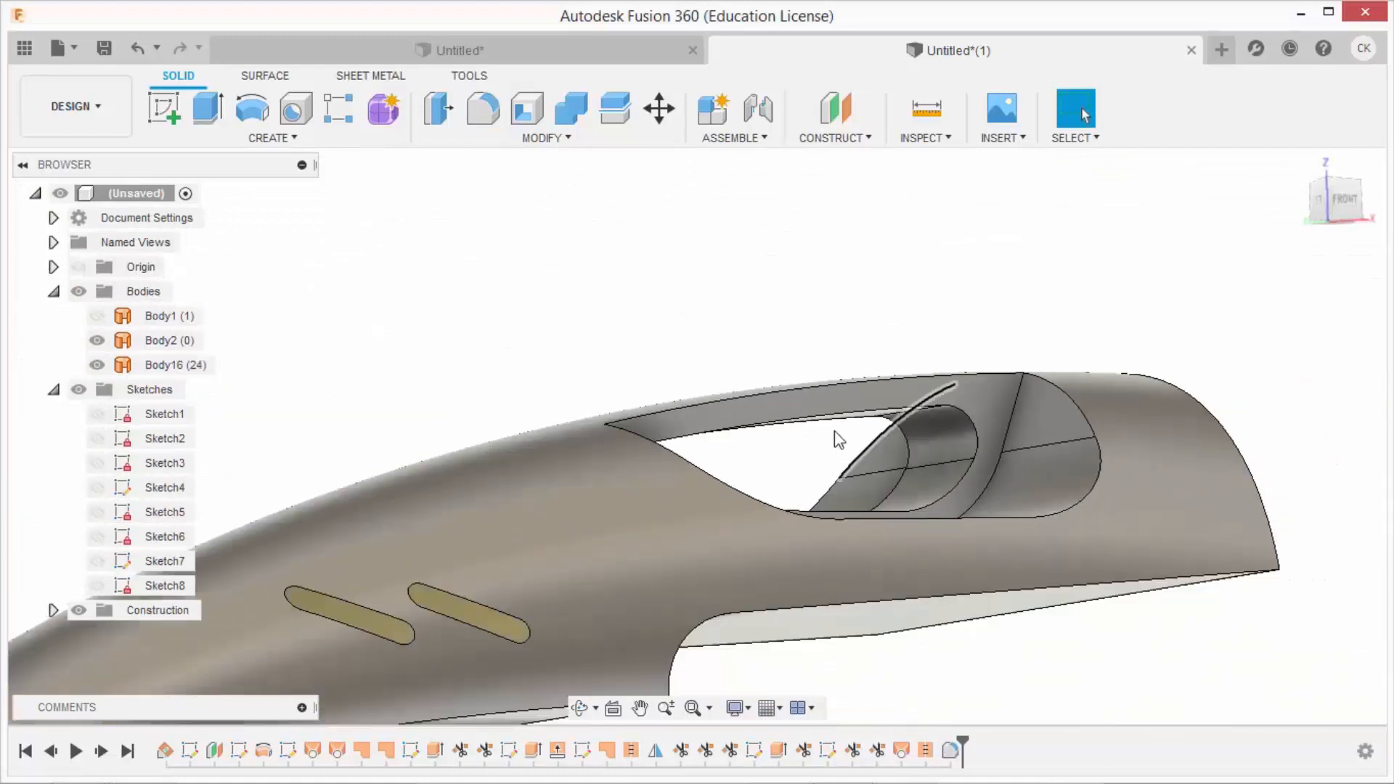
pyautogui.keyDown('shift'); pyautogui.moveTo(835, 430); pyautogui.dragTo(735, 417, button='middle'); pyautogui.keyUp('shift')
pyautogui.scroll(2, 684, 416)
pyautogui.click(485, 113)
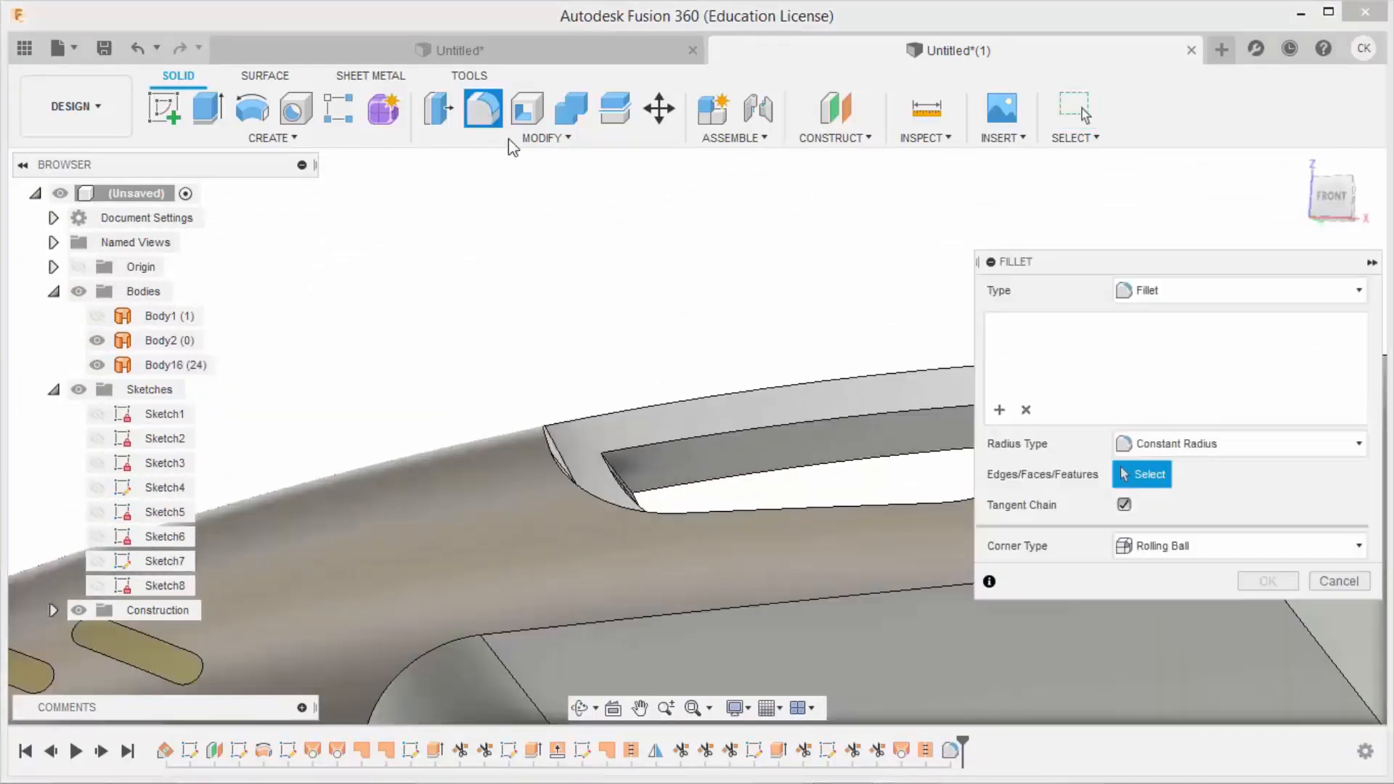
pyautogui.keyDown('shift'); pyautogui.moveTo(629, 469); pyautogui.dragTo(653, 456, button='middle'); pyautogui.keyUp('shift')
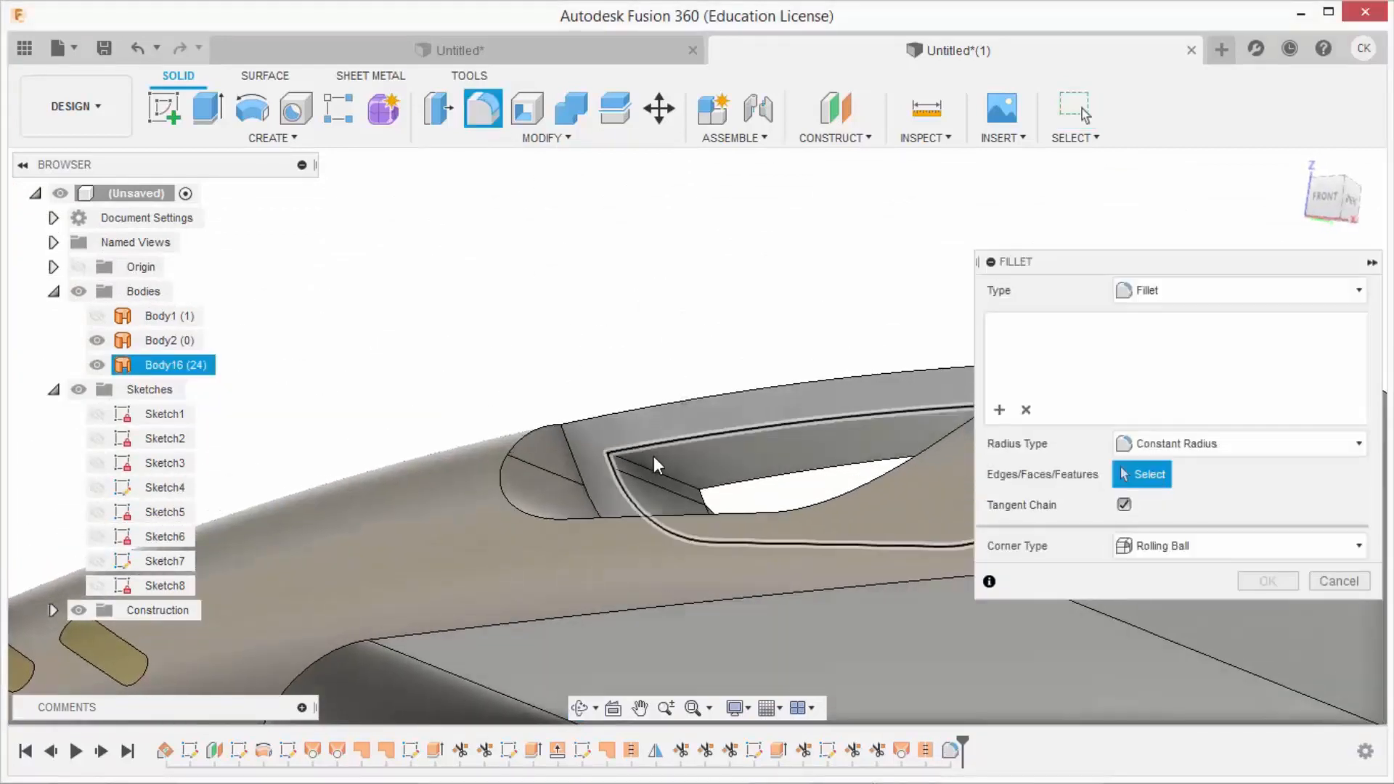
pyautogui.click(651, 466)
pyautogui.keyDown('shift'); pyautogui.moveTo(663, 344); pyautogui.dragTo(769, 377, button='middle'); pyautogui.keyUp('shift')
pyautogui.click(1267, 581)
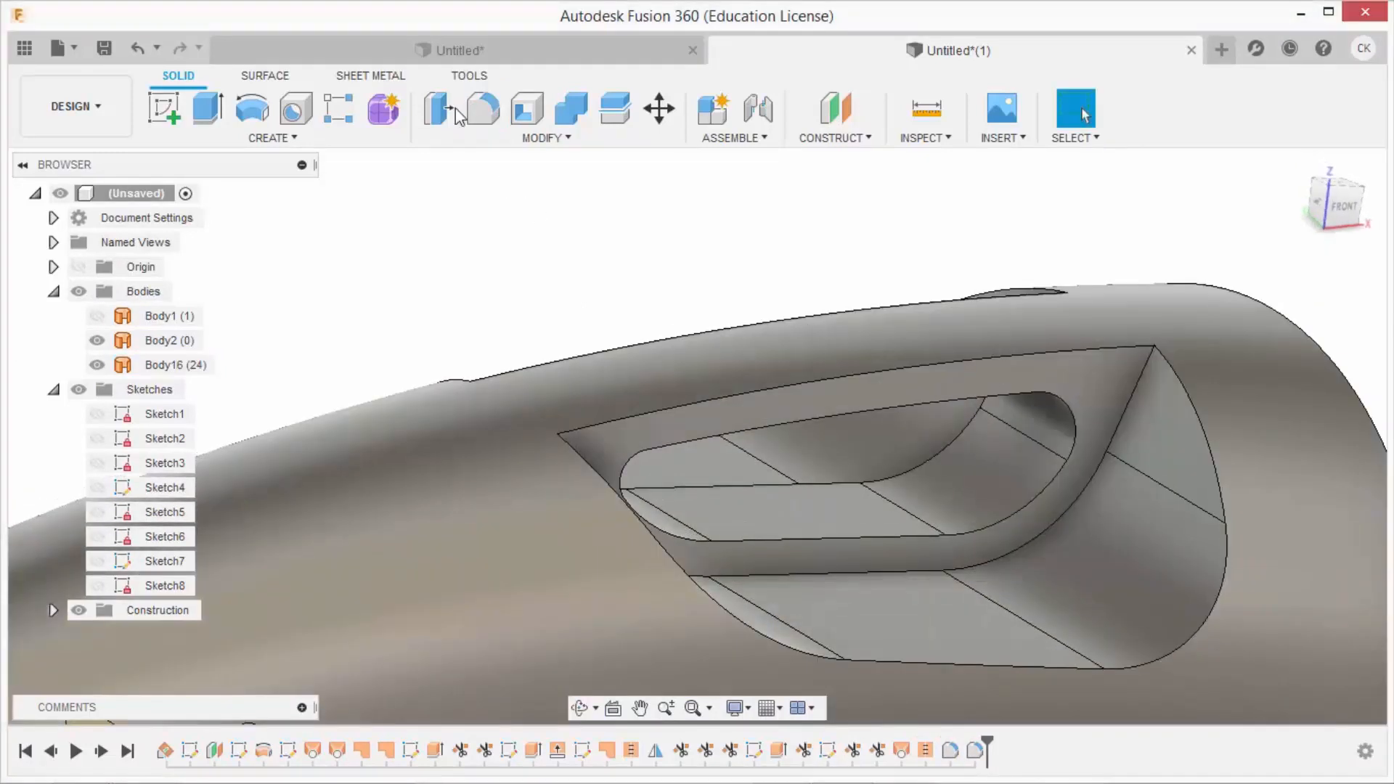
# Fillet the curved outer edge chains of the recesses on both sides of the handle
pyautogui.click(482, 109)
pyautogui.click(1005, 664)
pyautogui.keyDown('shift'); pyautogui.moveTo(1003, 668); pyautogui.dragTo(388, 243, button='middle'); pyautogui.keyUp('shift')
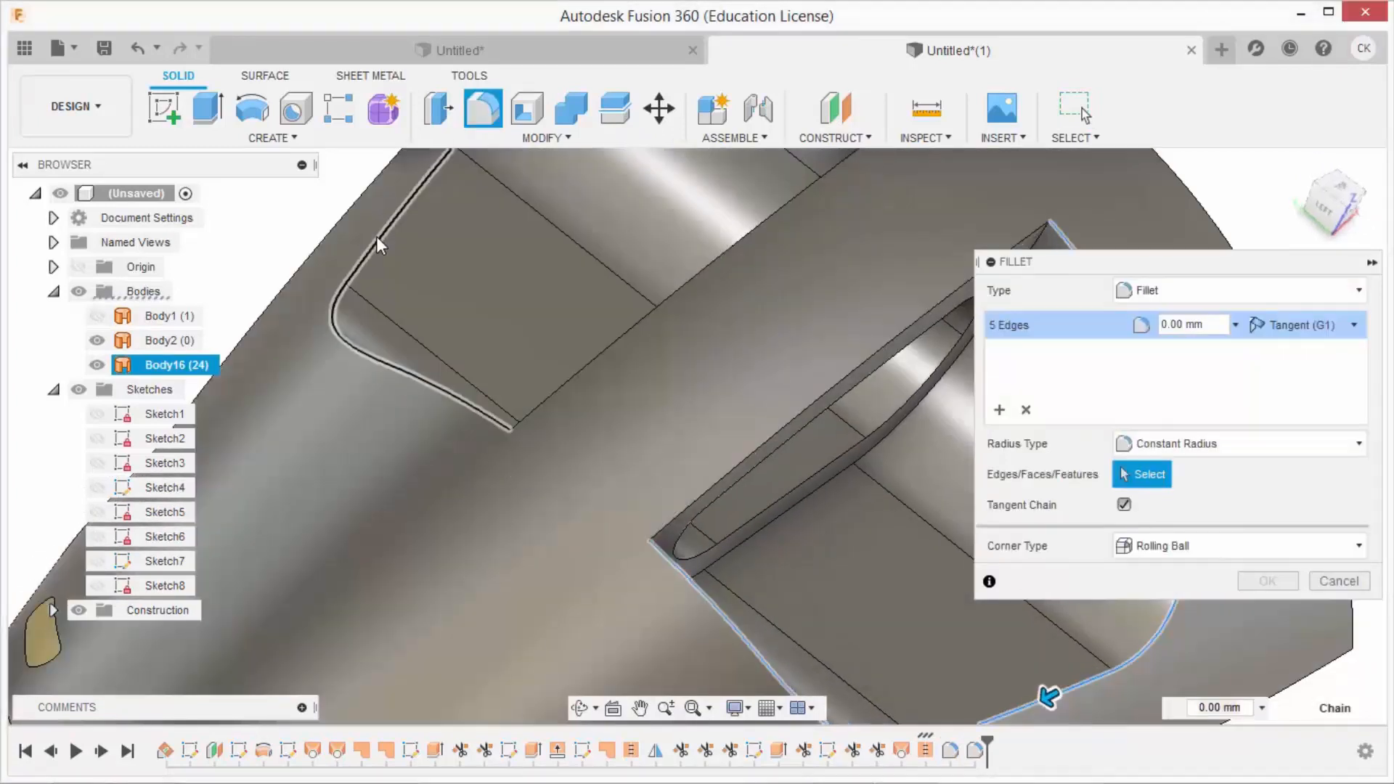
pyautogui.click(378, 237)
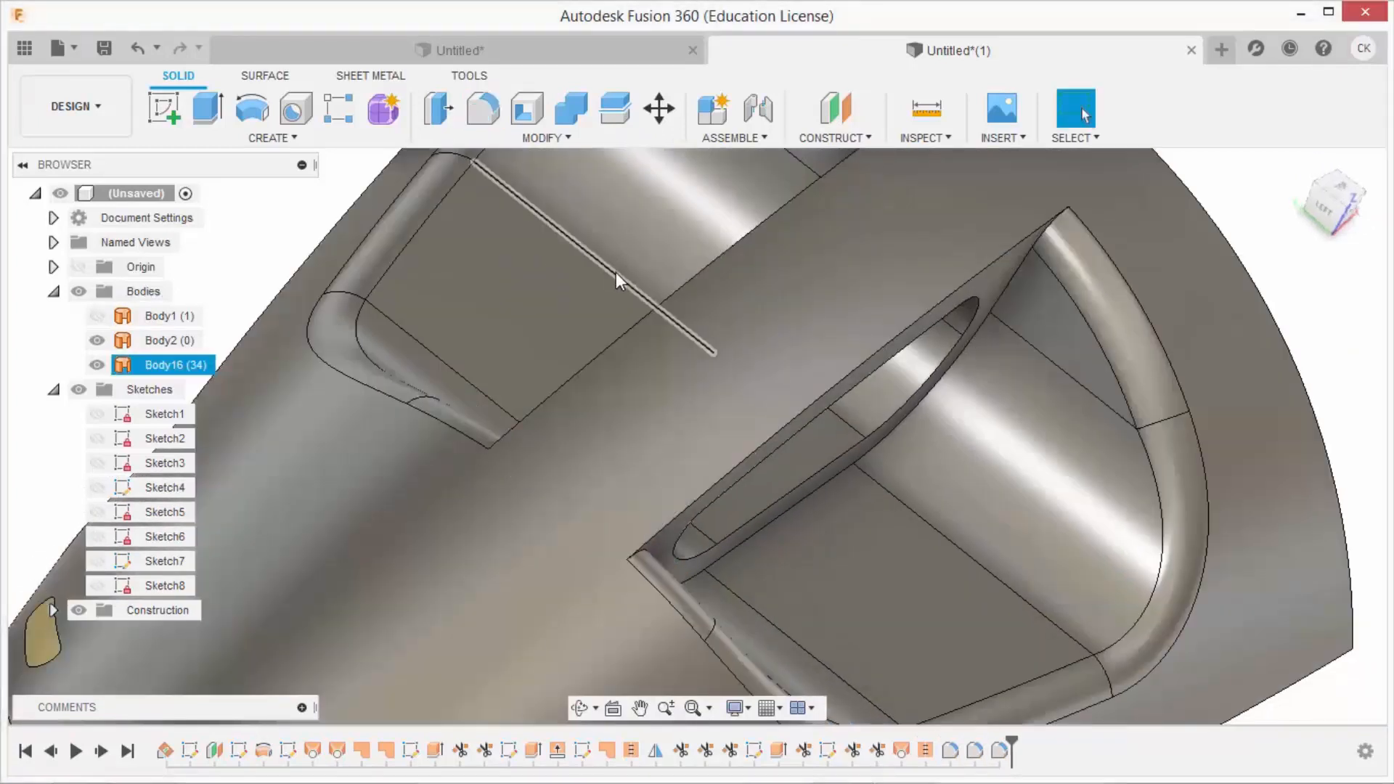
# Fillet the inner window edges and surrounding rim edges in both side recesses with a 3 mm radius
pyautogui.scroll(-4, 616, 273)
pyautogui.click(483, 109)
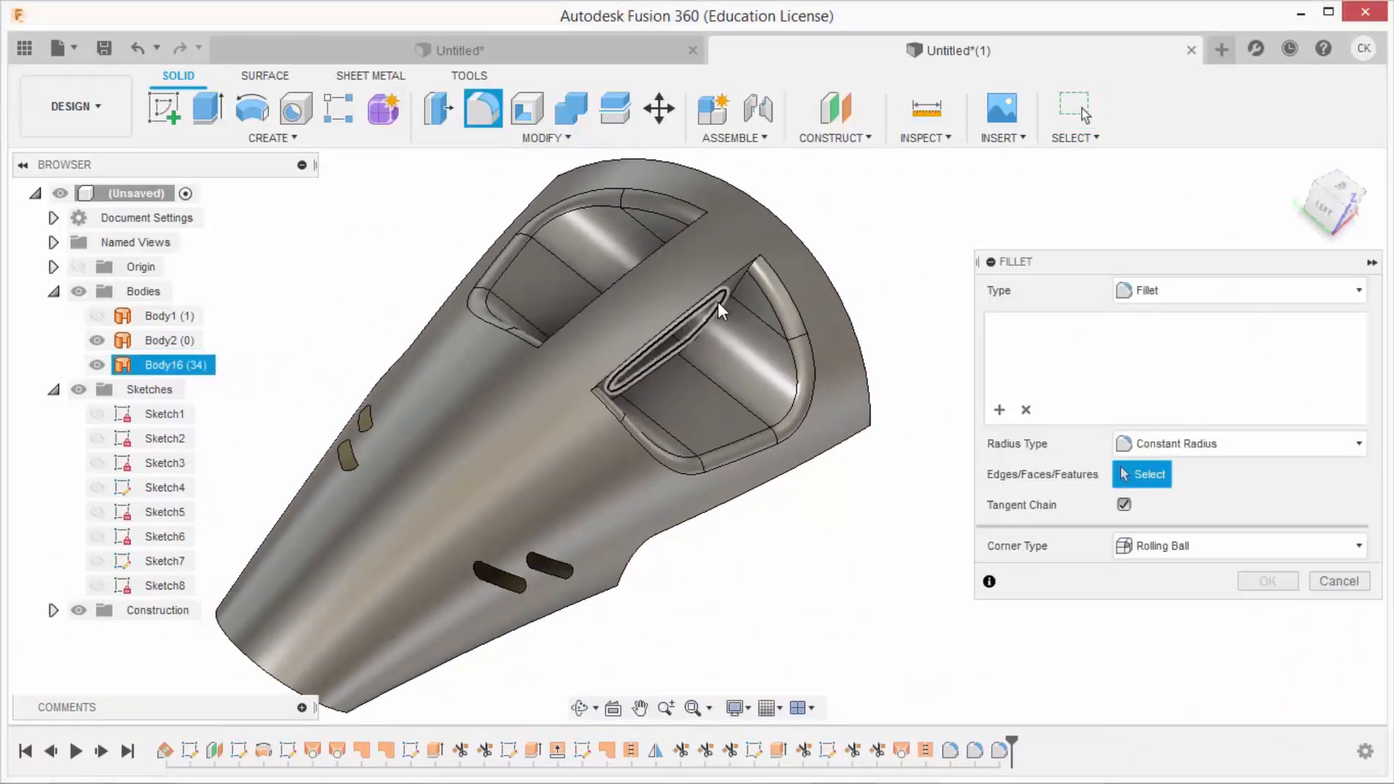
pyautogui.click(730, 278)
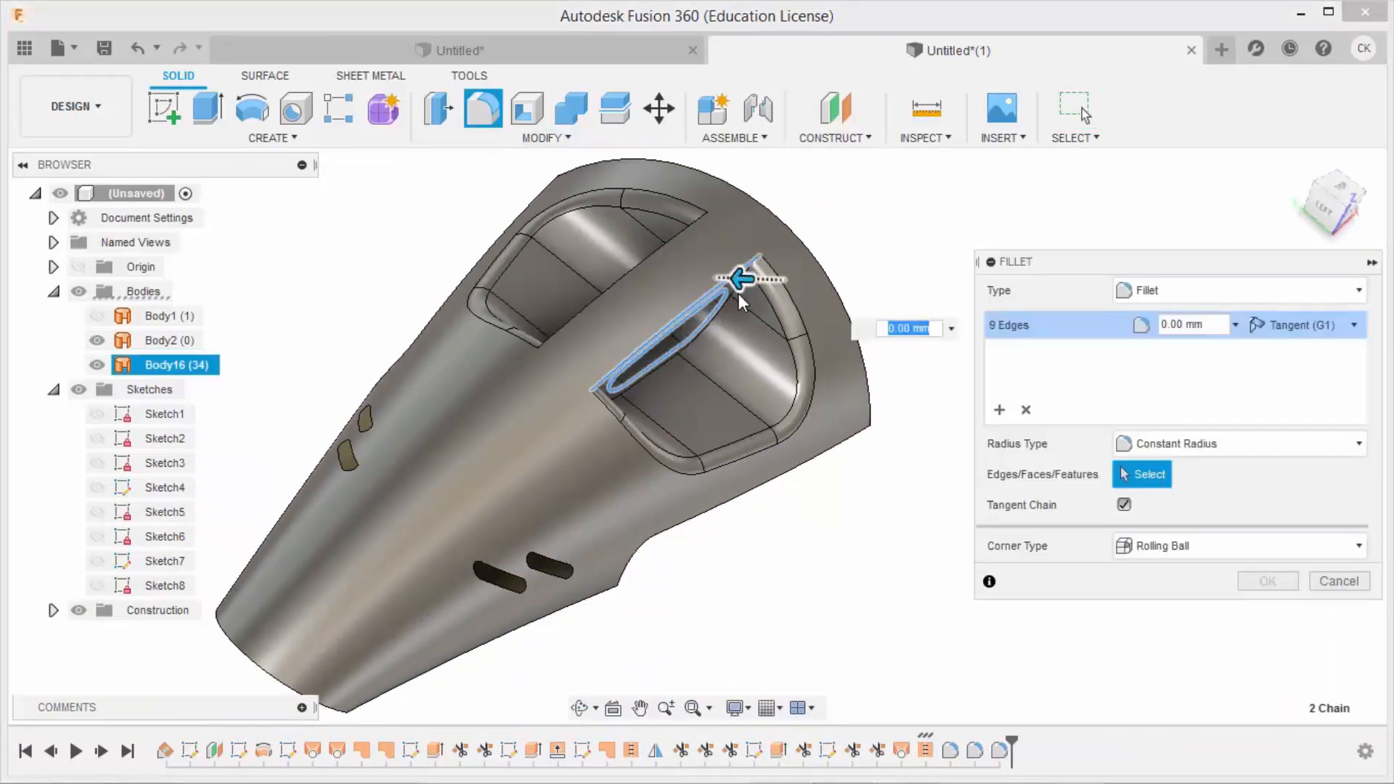
pyautogui.click(738, 293)
pyautogui.click(690, 239)
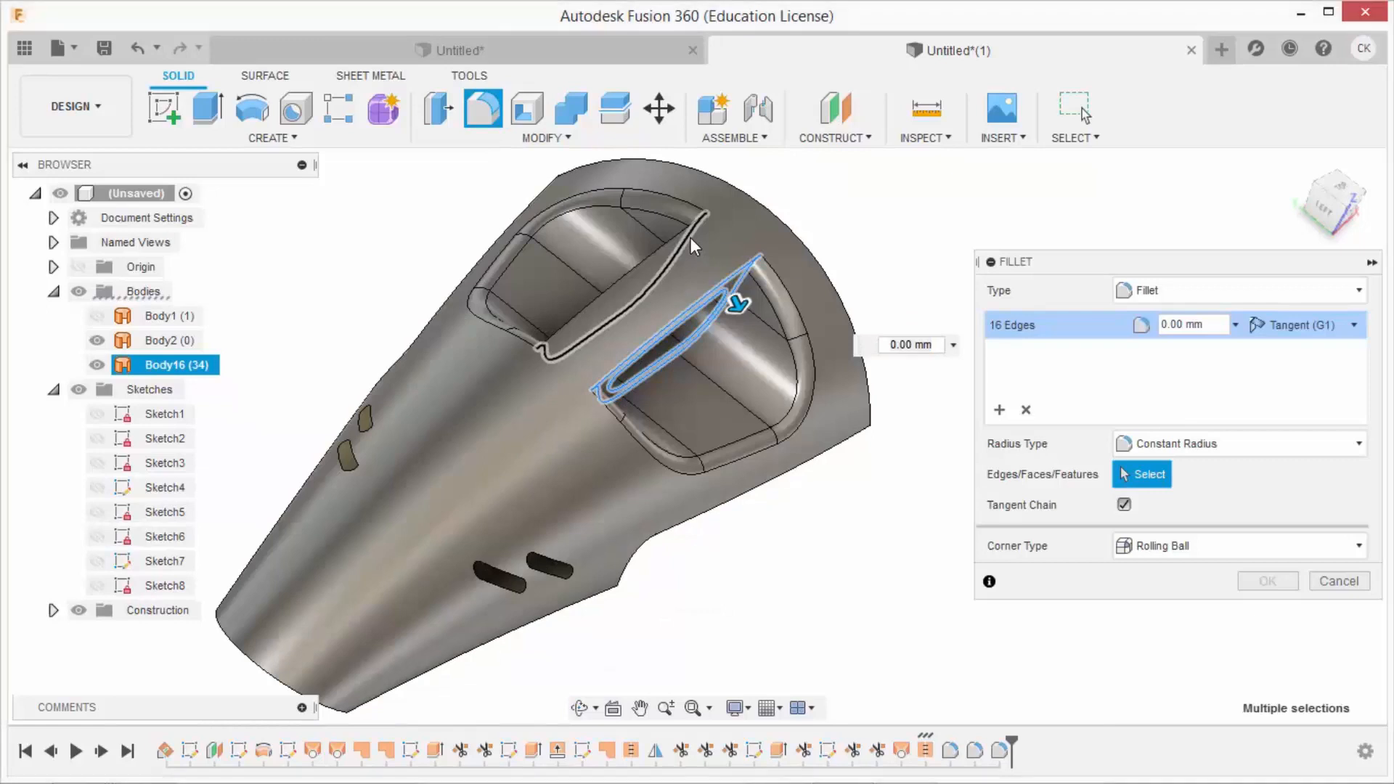
pyautogui.click(652, 270)
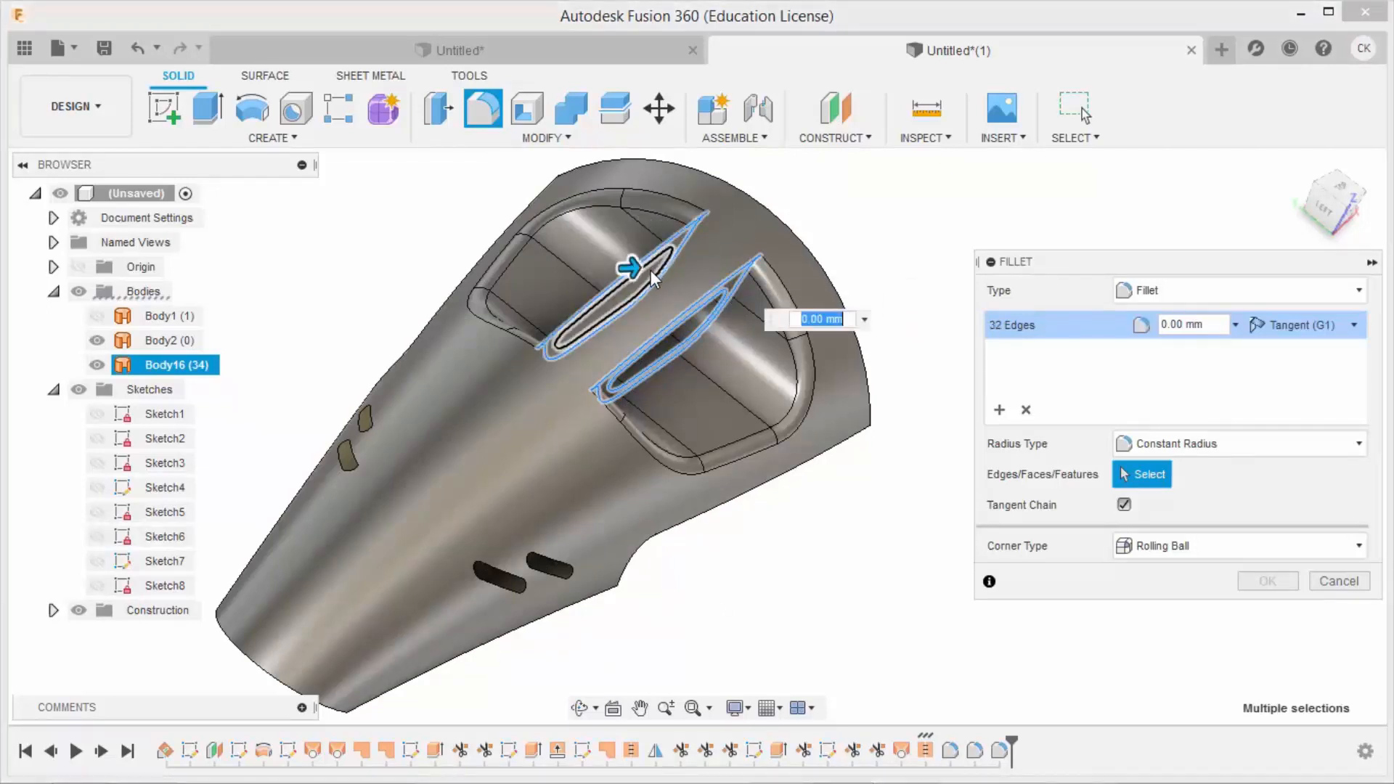
pyautogui.write('3')
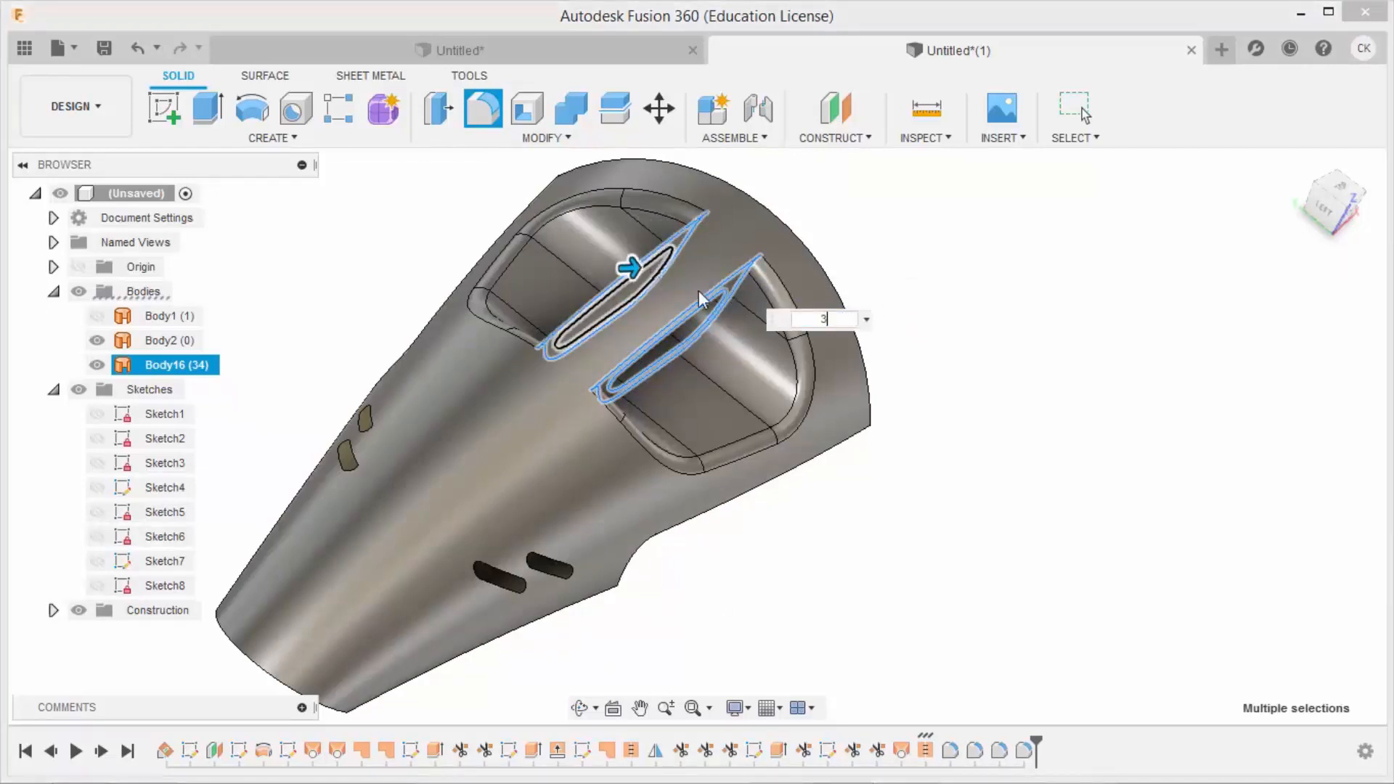
pyautogui.press('Return')
# Fillet the edges of the wide end face, the underside face and the tip's end face with a 3 mm radius
pyautogui.keyDown('shift'); pyautogui.moveTo(868, 305); pyautogui.dragTo(657, 223, button='middle'); pyautogui.keyUp('shift')
pyautogui.click(483, 109)
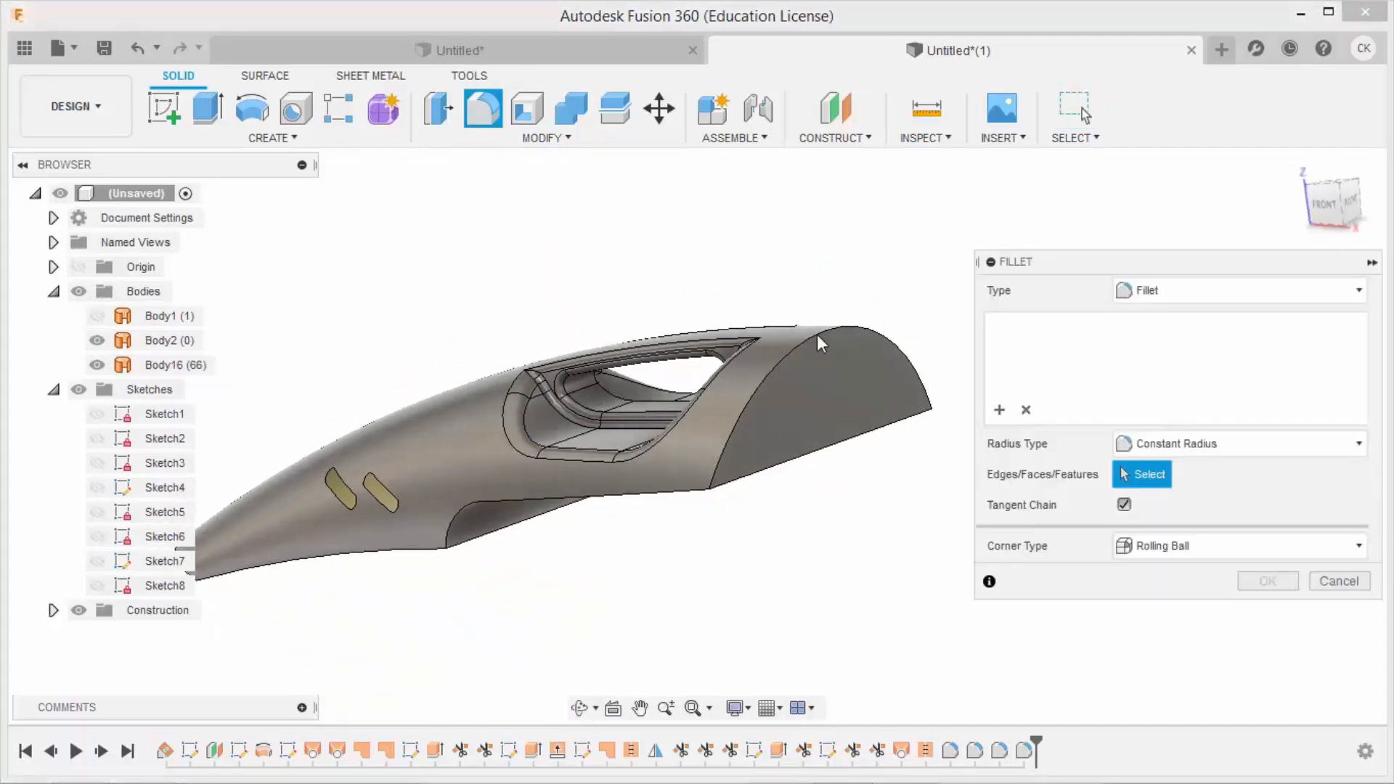
pyautogui.click(829, 376)
pyautogui.keyDown('shift'); pyautogui.moveTo(813, 408); pyautogui.dragTo(726, 421, button='middle'); pyautogui.keyUp('shift')
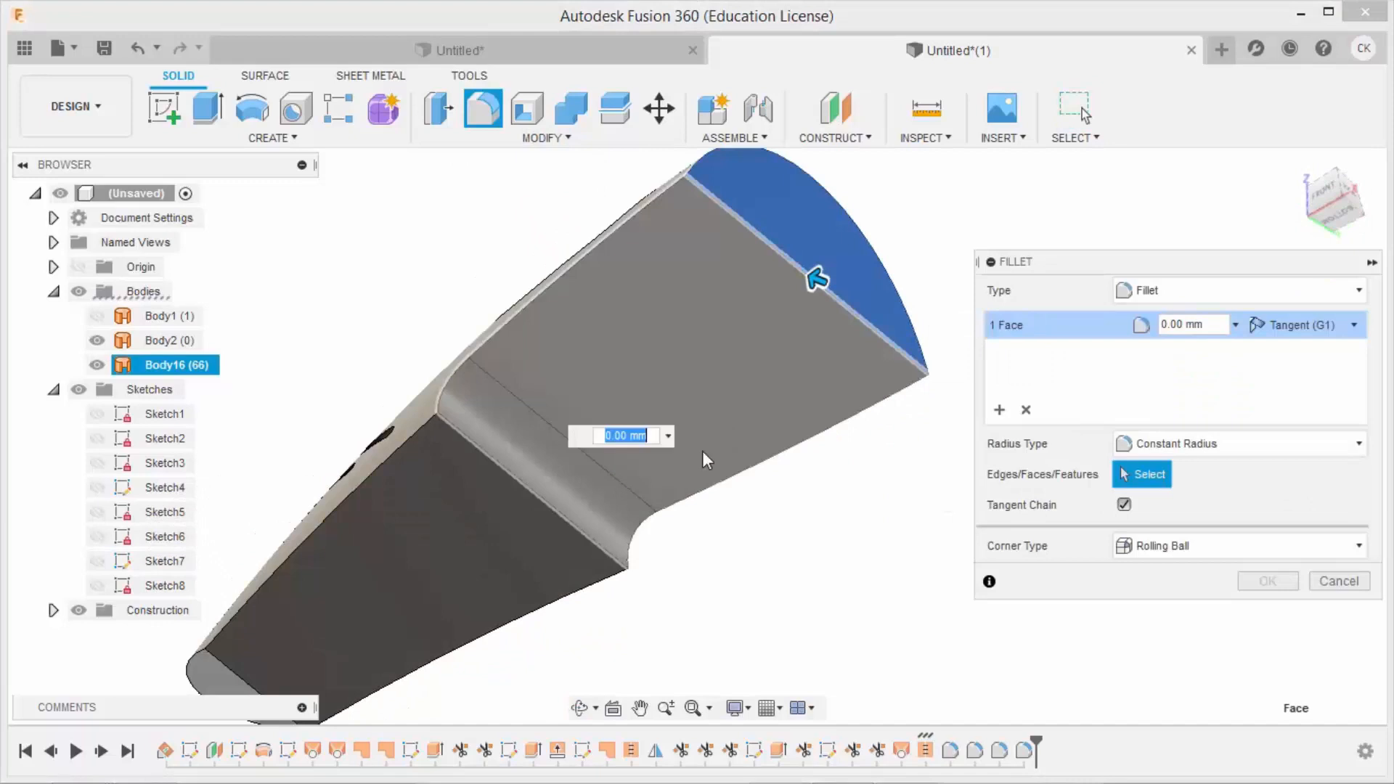
pyautogui.click(703, 451)
pyautogui.keyDown('shift'); pyautogui.moveTo(515, 564); pyautogui.dragTo(295, 595, button='middle'); pyautogui.keyUp('shift')
pyautogui.click(294, 595)
pyautogui.write('3')
pyautogui.press('Return')
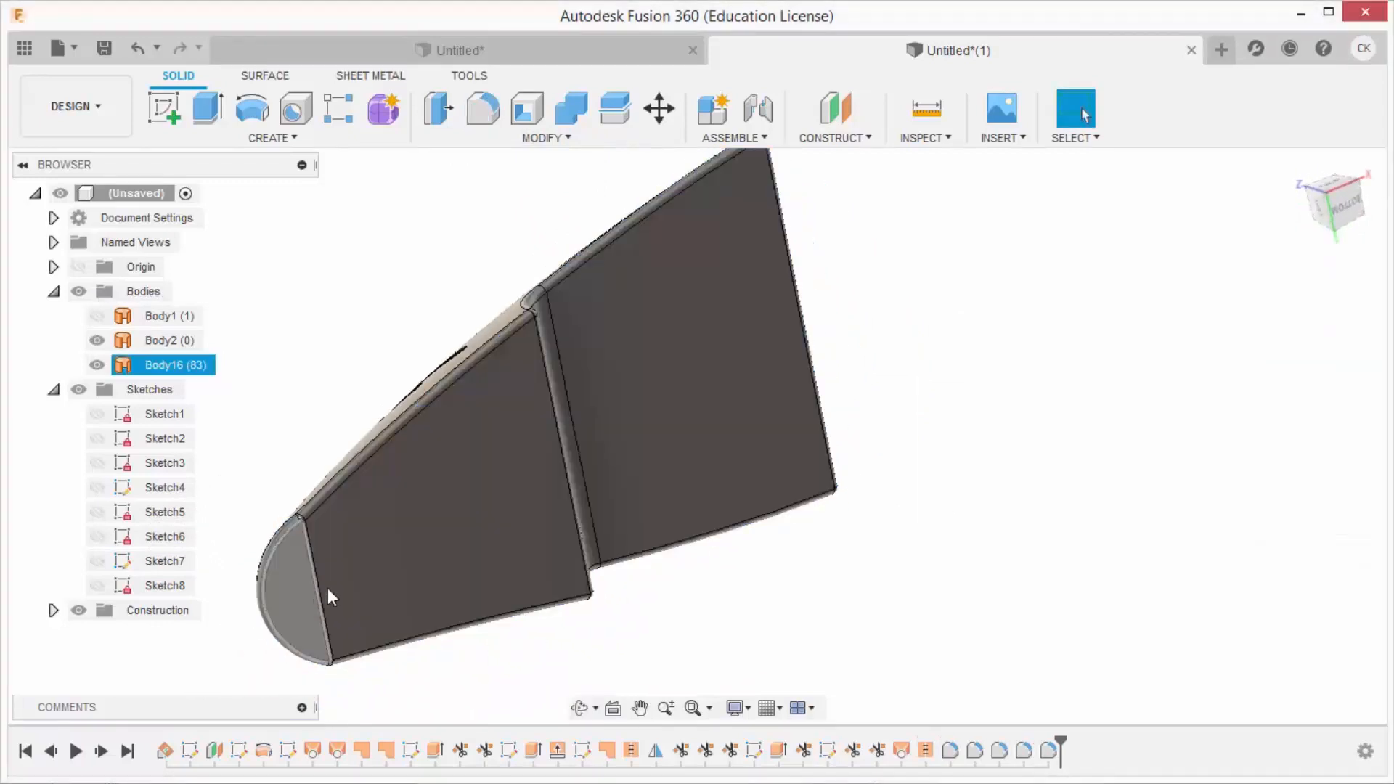
pyautogui.keyDown('shift'); pyautogui.moveTo(931, 357); pyautogui.dragTo(821, 492, button='middle'); pyautogui.keyUp('shift')
pyautogui.scroll(4, 398, 504)
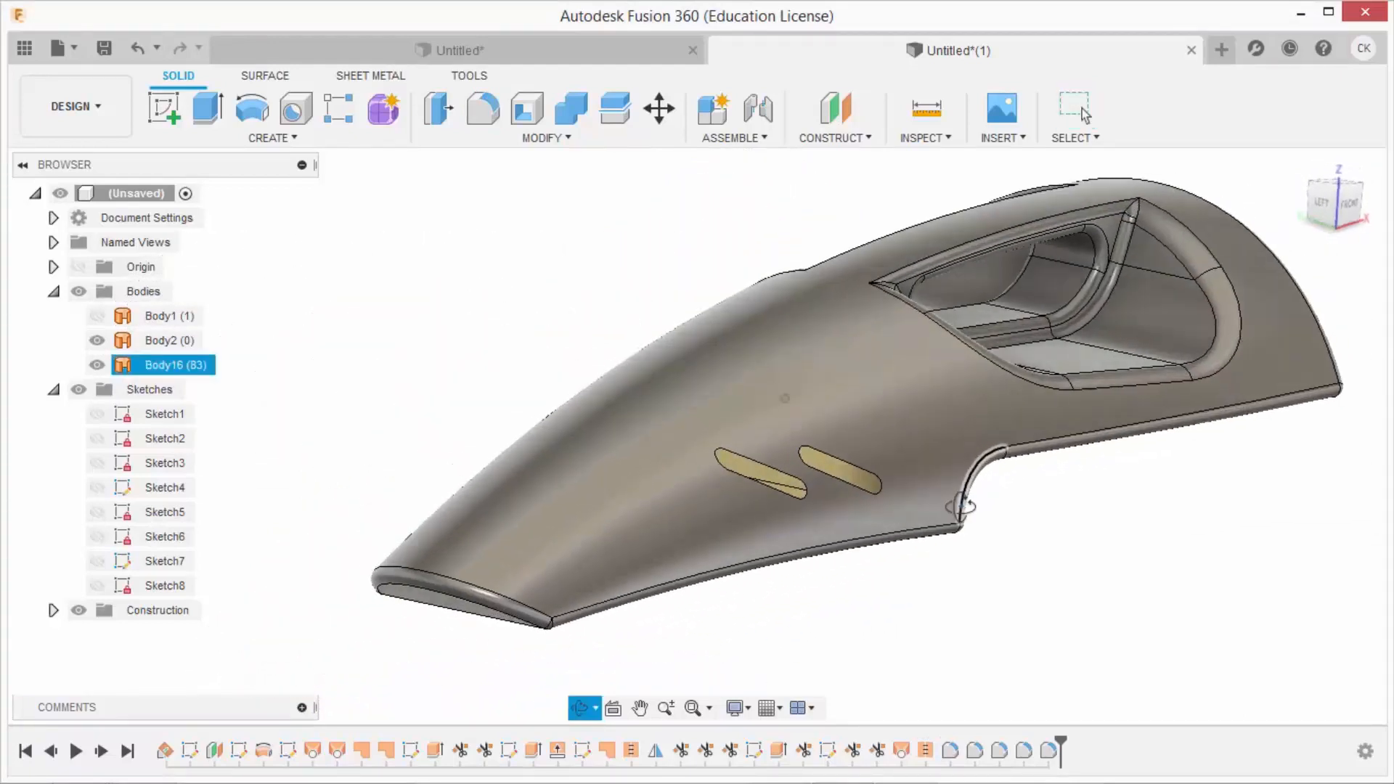